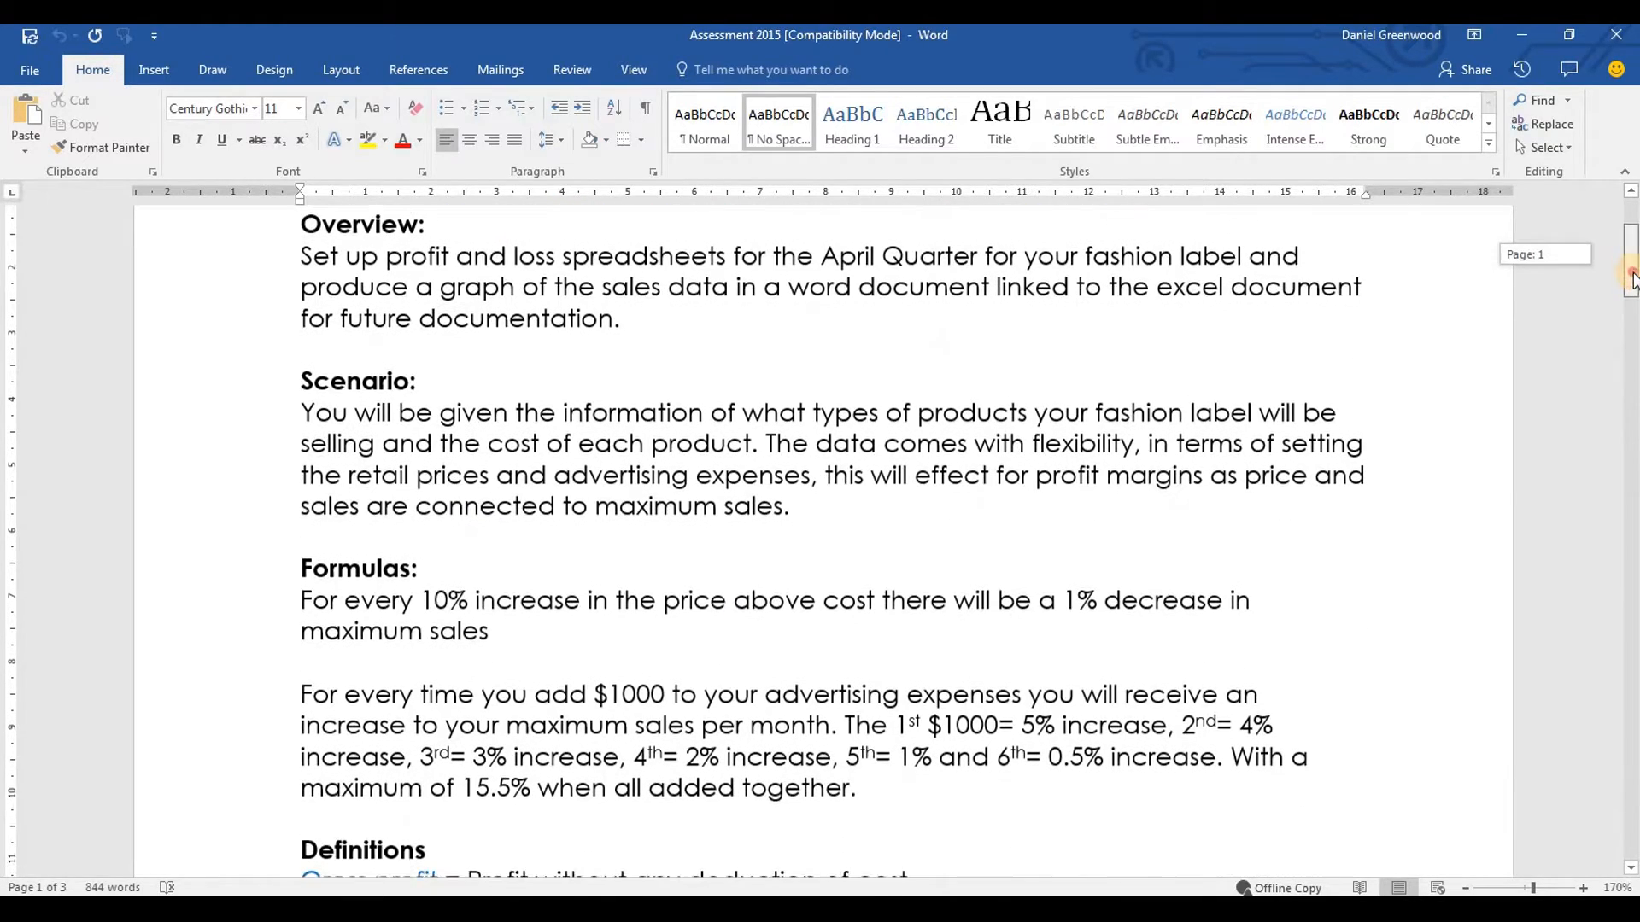
Read through the Overview, Scenario and Formulas sections of the assessment brief, focusing on the 10% price increase rule
{"action": "left_click", "coordinate": [304, 275]}
{"action": "left_click", "coordinate": [668, 331], "text": "shift"}
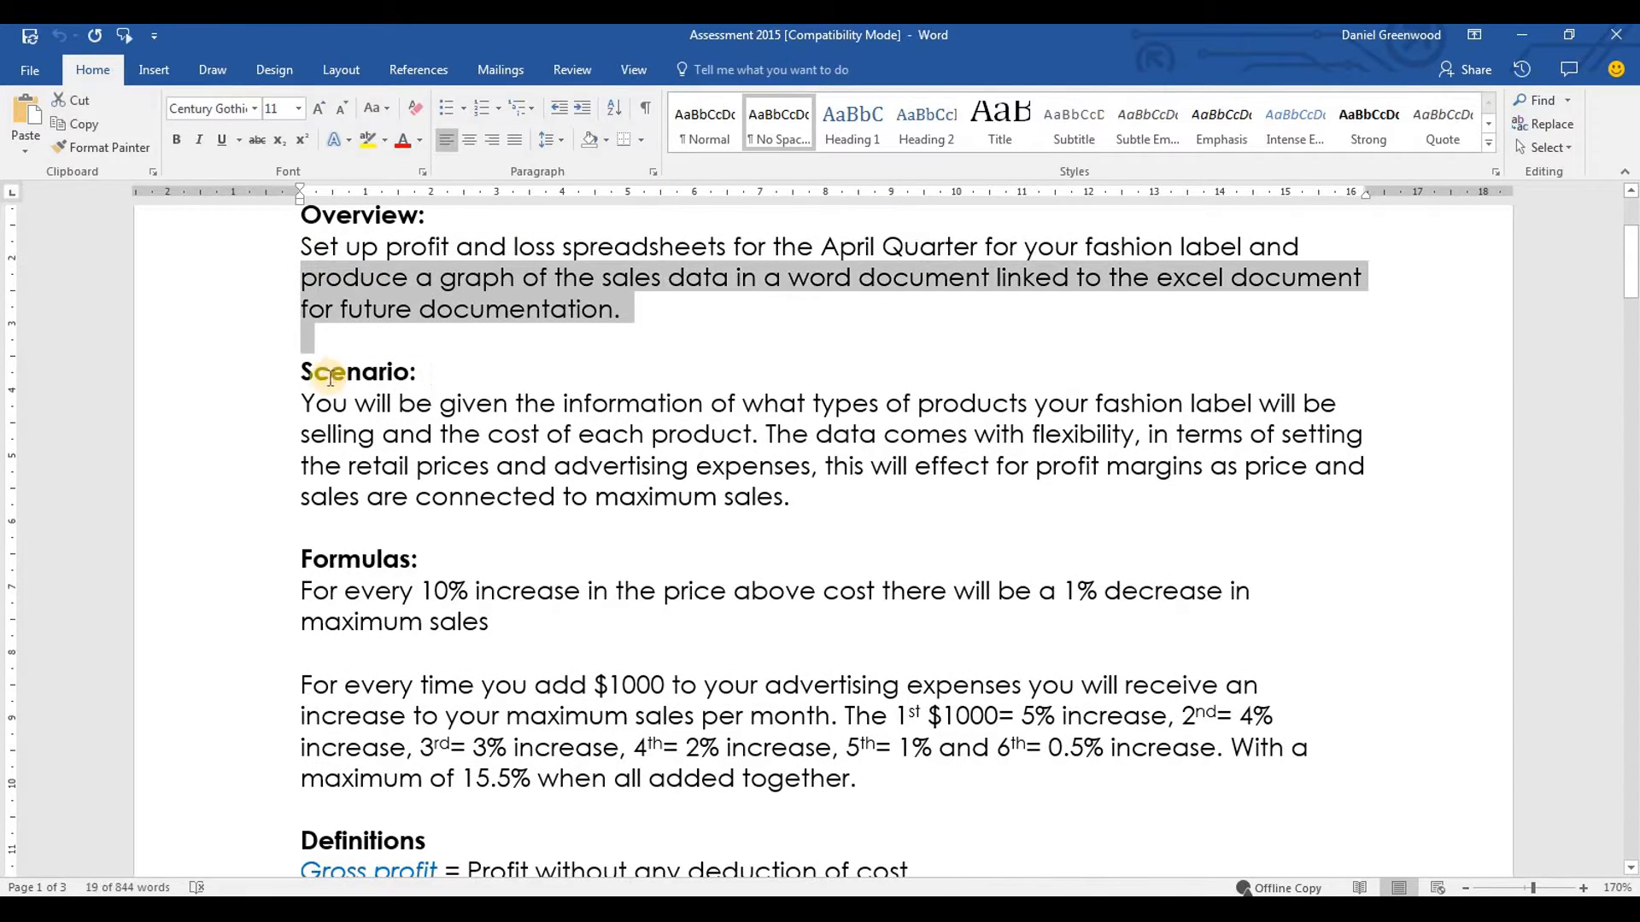
{"action": "left_click_drag", "start_coordinate": [304, 402], "coordinate": [882, 500]}
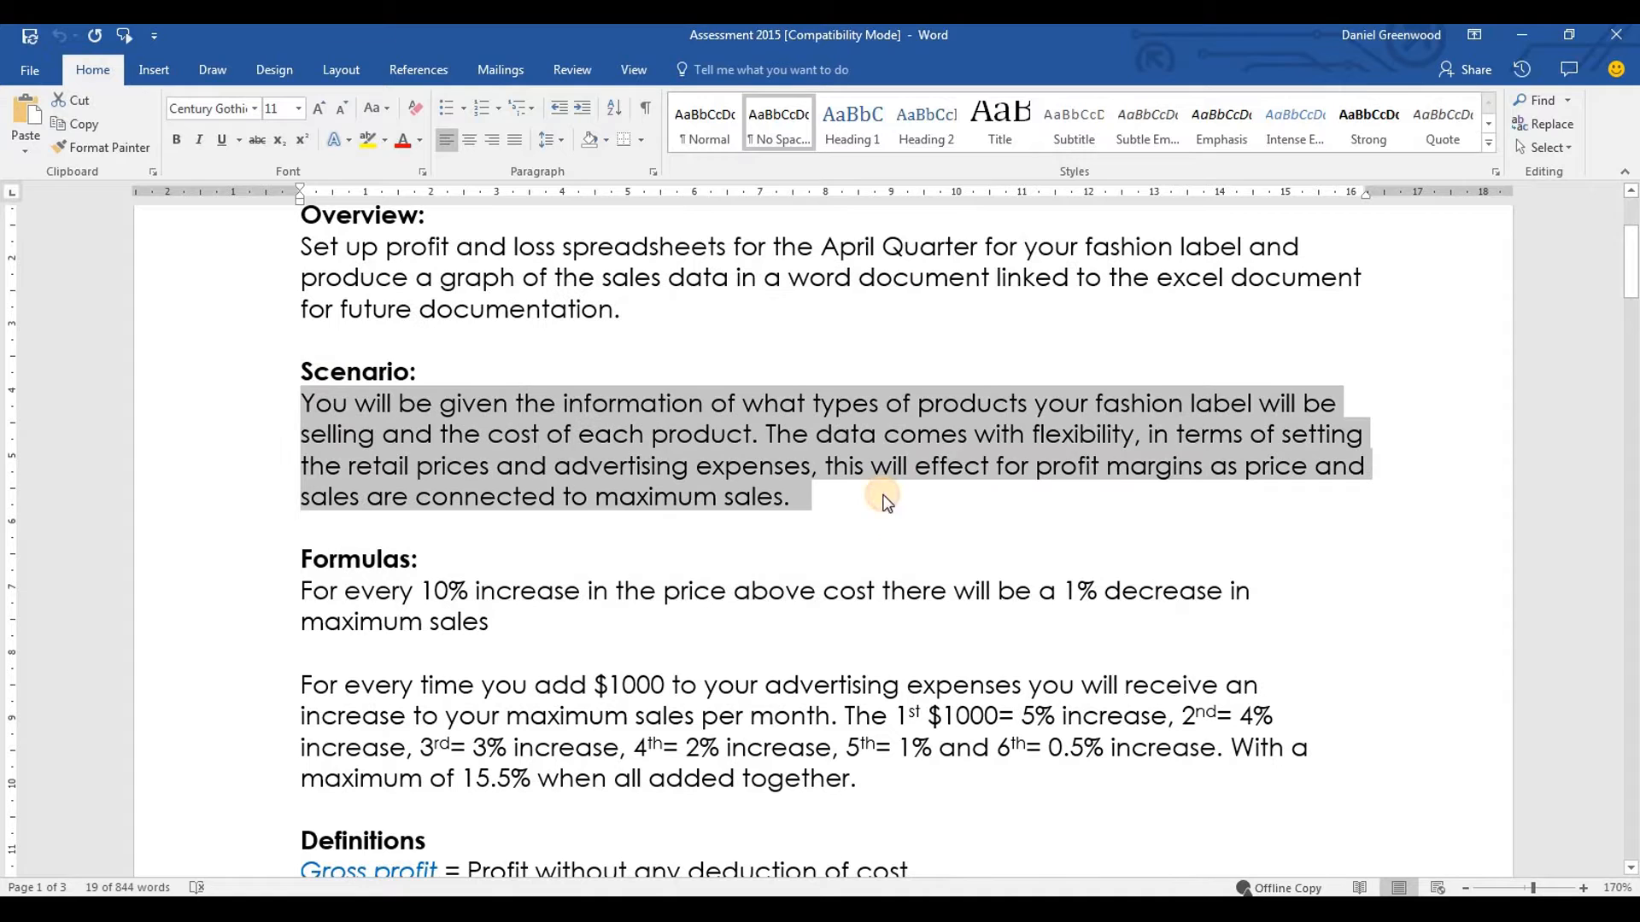
{"action": "left_click", "coordinate": [841, 506]}
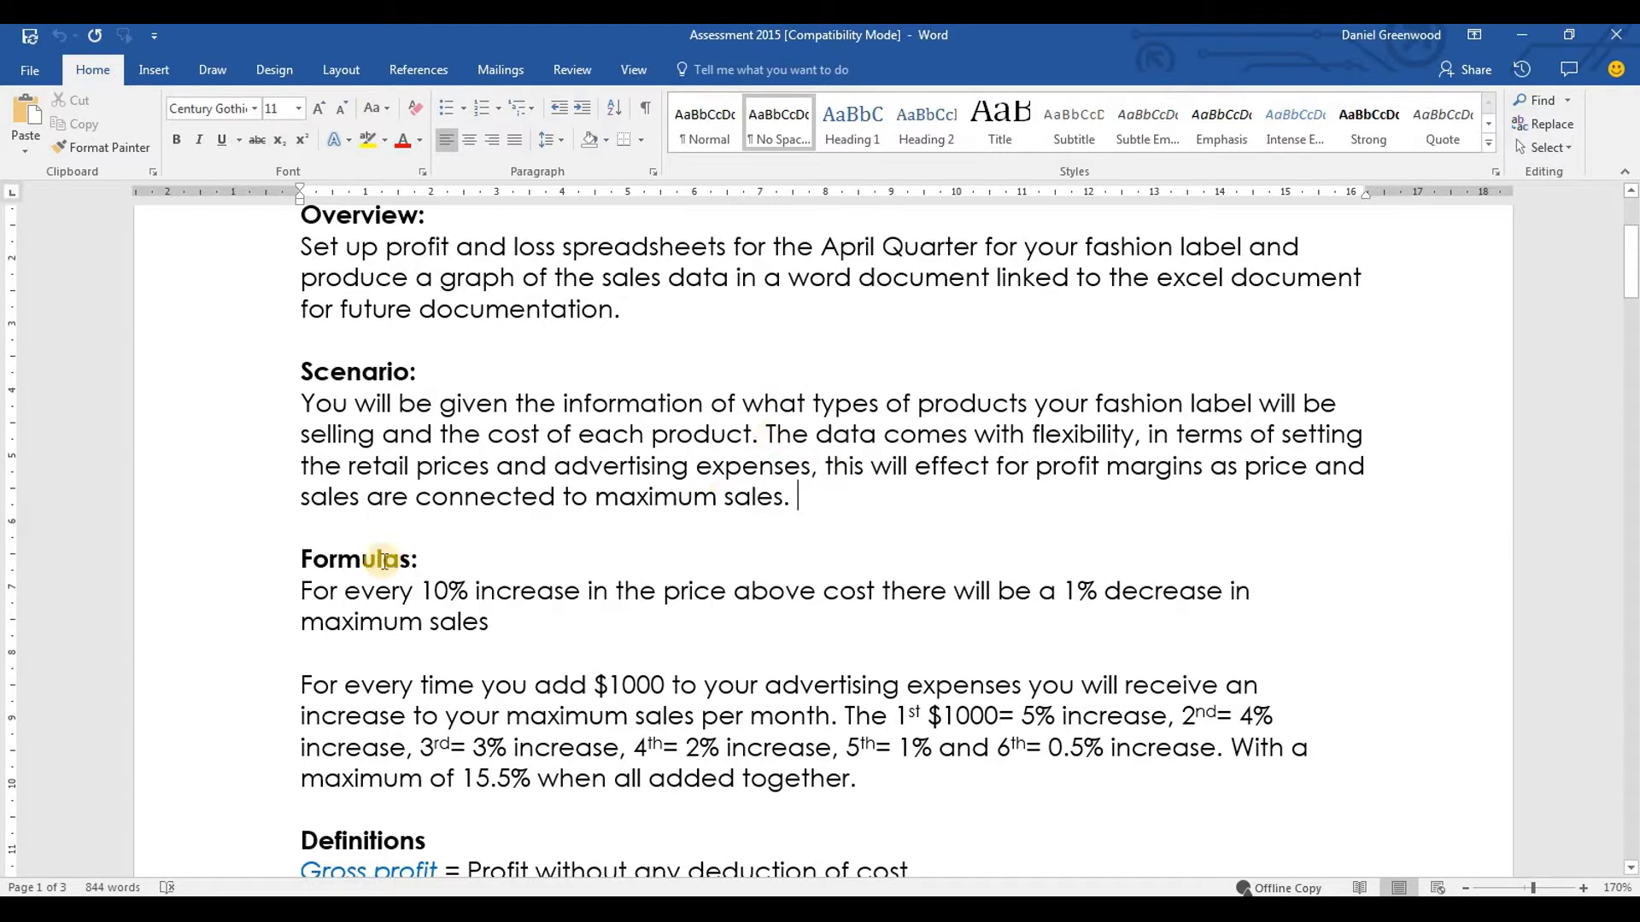
{"action": "left_click_drag", "start_coordinate": [305, 586], "coordinate": [615, 597]}
{"action": "left_click", "coordinate": [293, 608]}
{"action": "left_click_drag", "start_coordinate": [718, 610], "coordinate": [878, 593]}
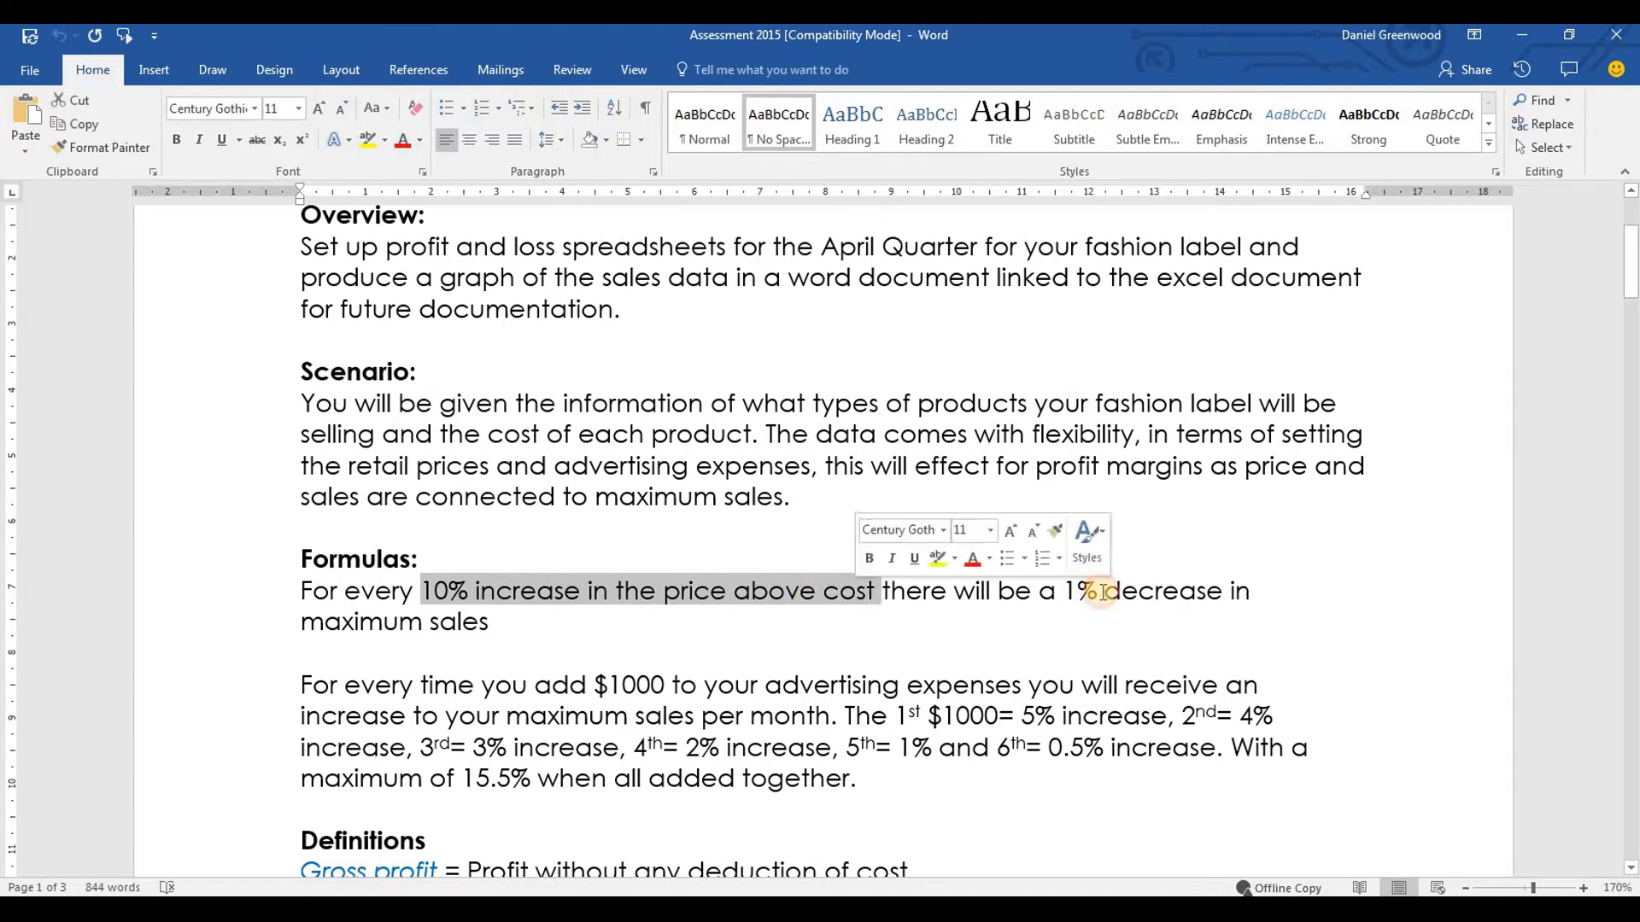
{"action": "left_click", "coordinate": [489, 622]}
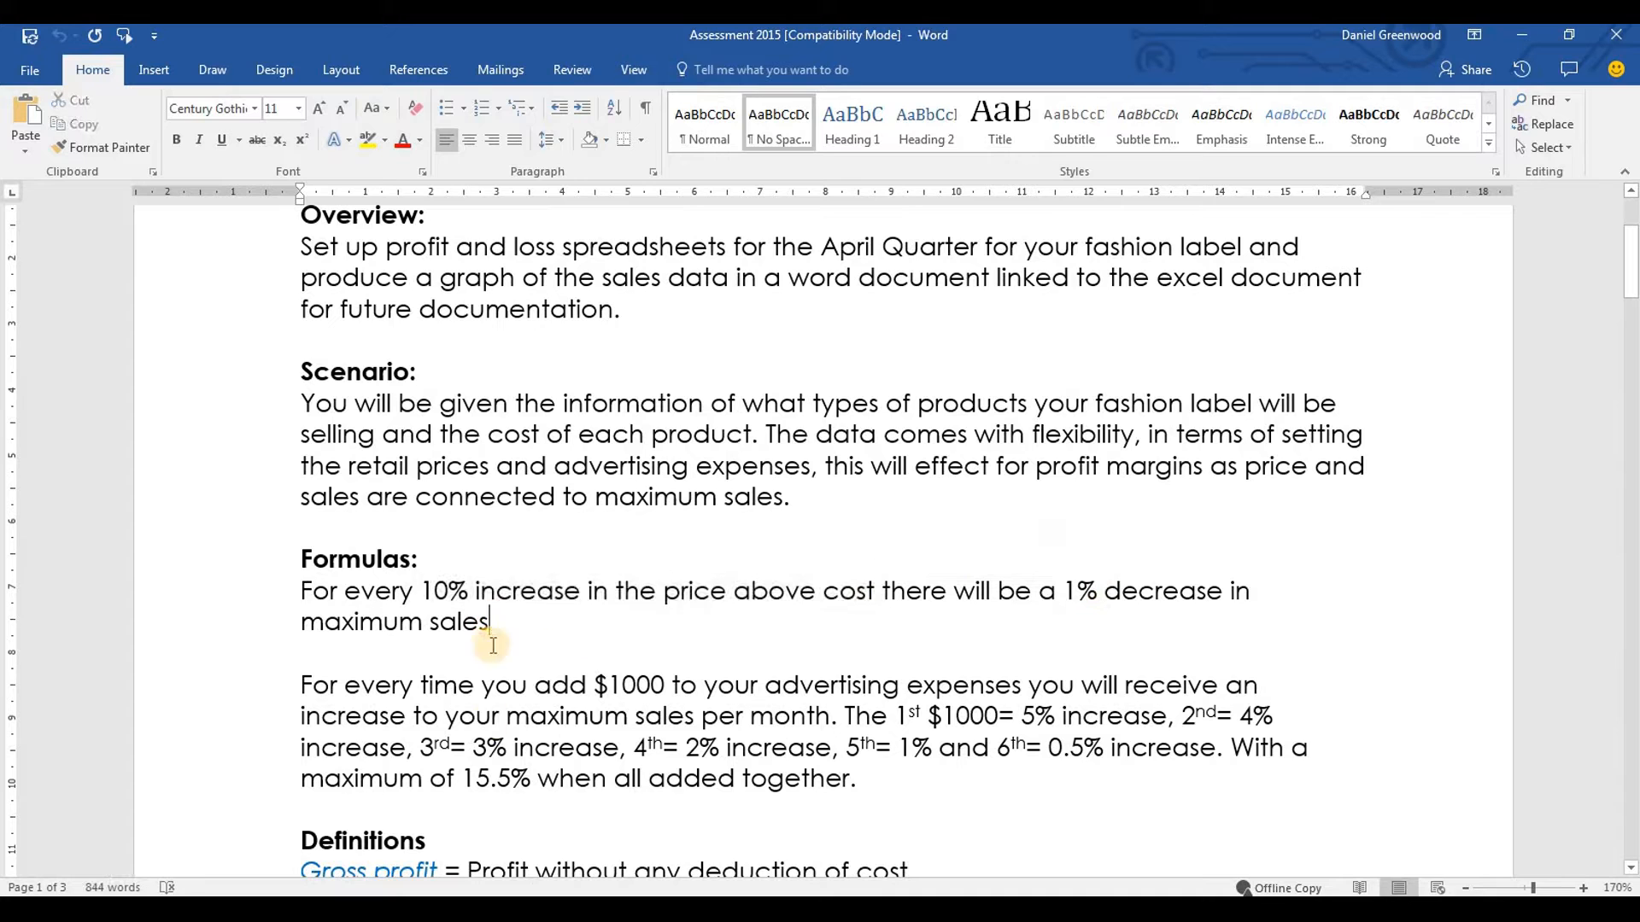
Switch to the Excel workbook and format the cost per unit values in B3:B14 as Currency with two decimals and the $ symbol
{"action": "key", "text": "alt+Tab"}
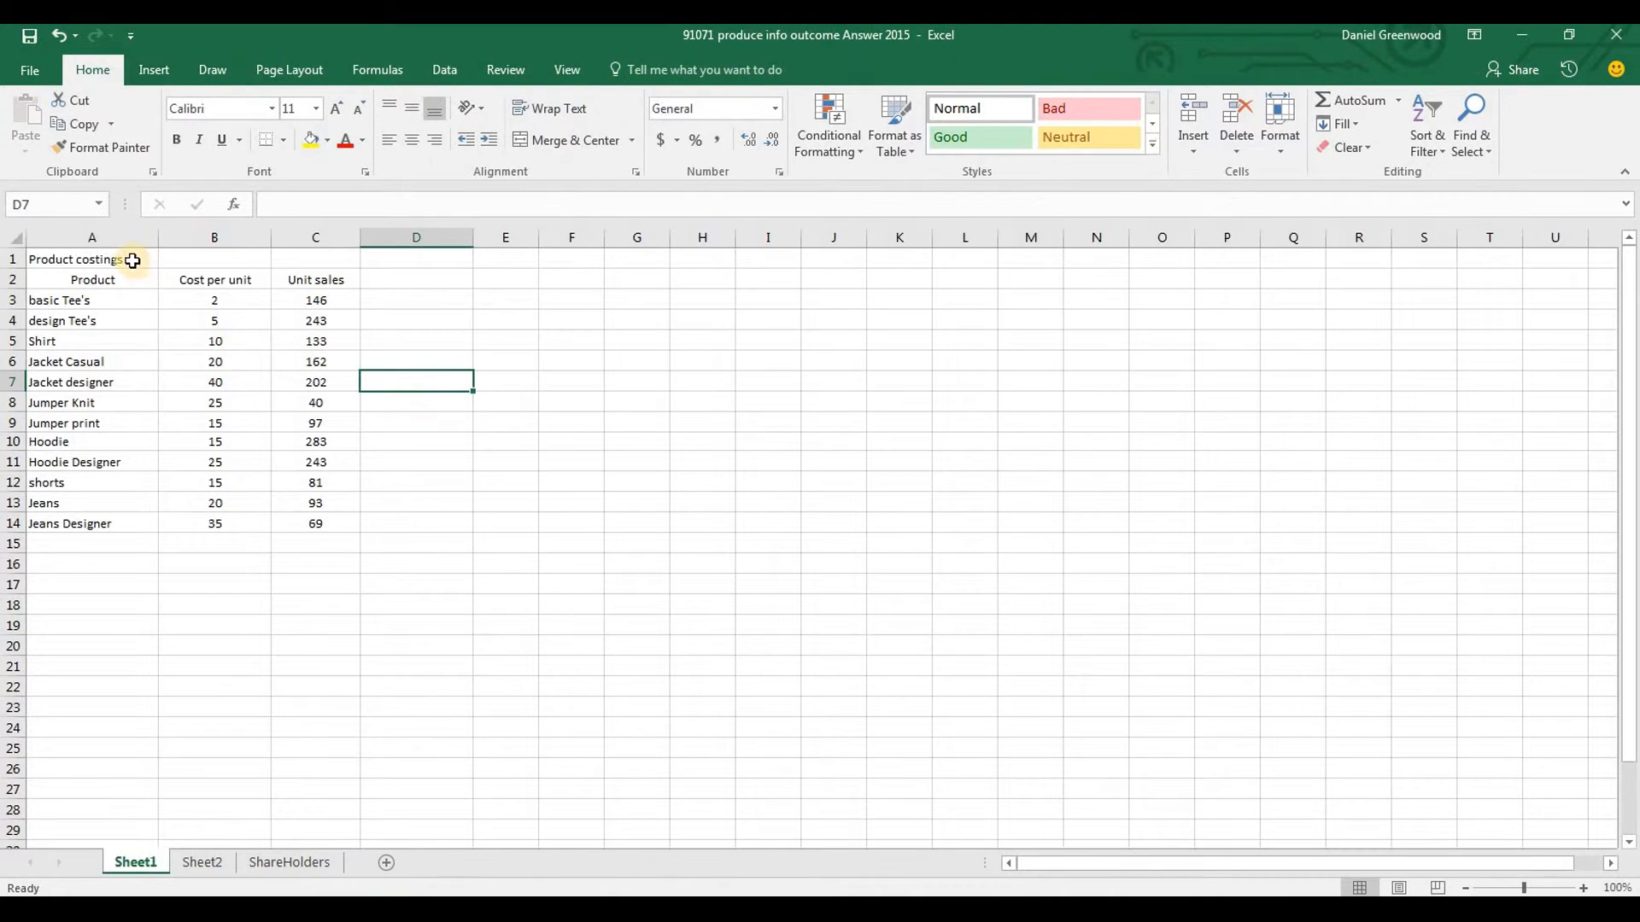
{"action": "left_click", "coordinate": [214, 239]}
{"action": "left_click_drag", "start_coordinate": [210, 302], "coordinate": [209, 523]}
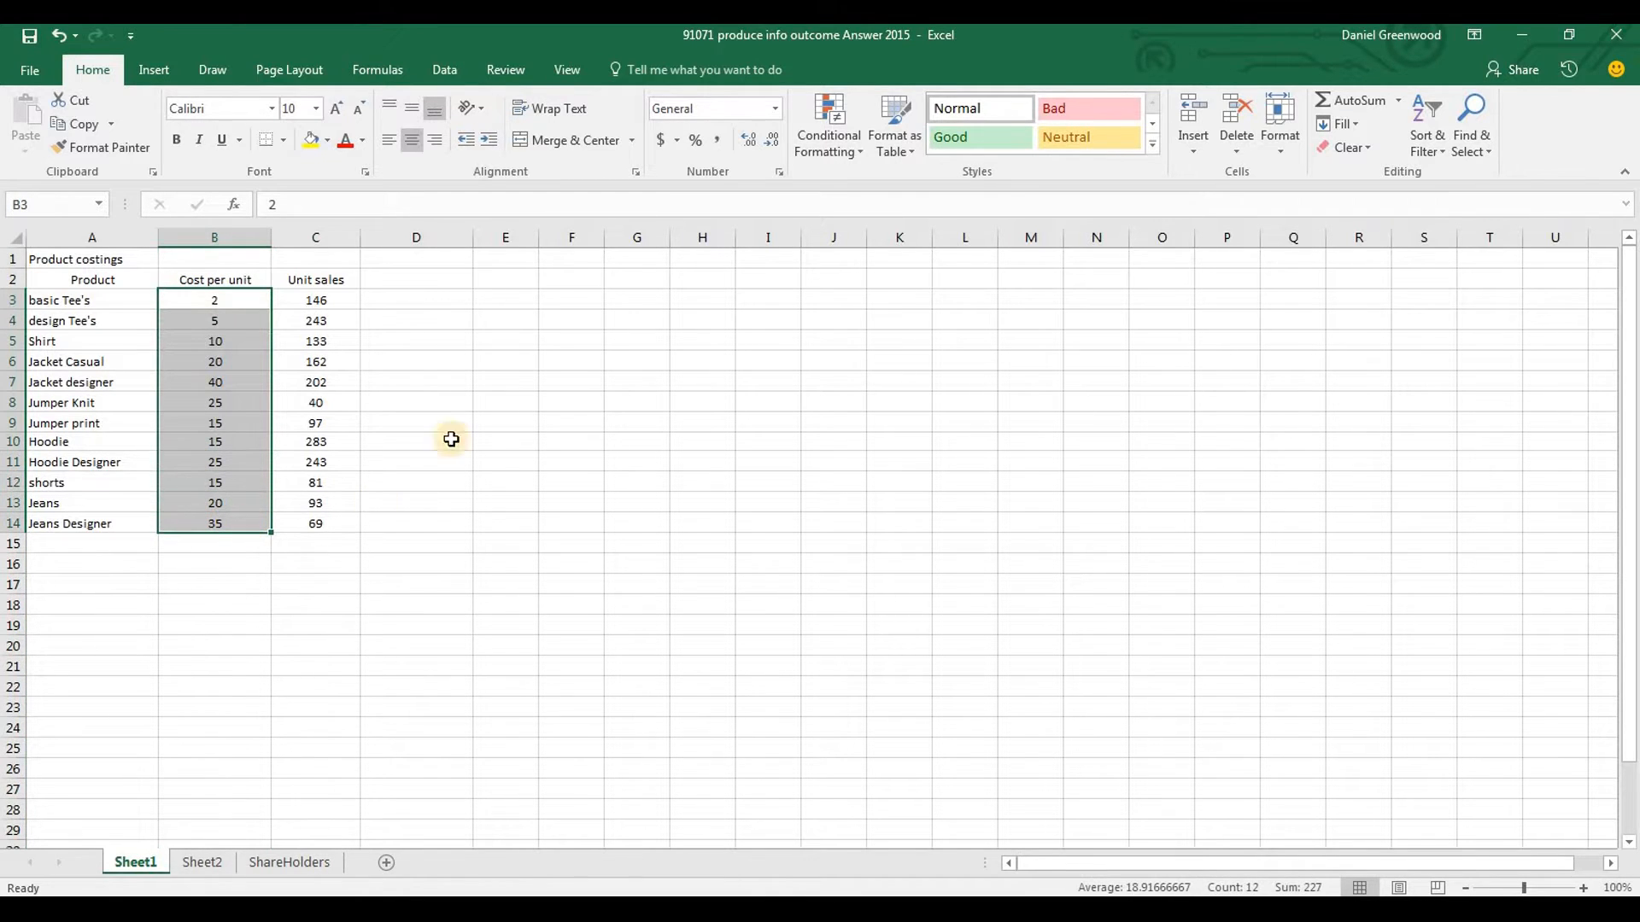
{"action": "key", "text": "ctrl+1"}
{"action": "left_click", "coordinate": [694, 372]}
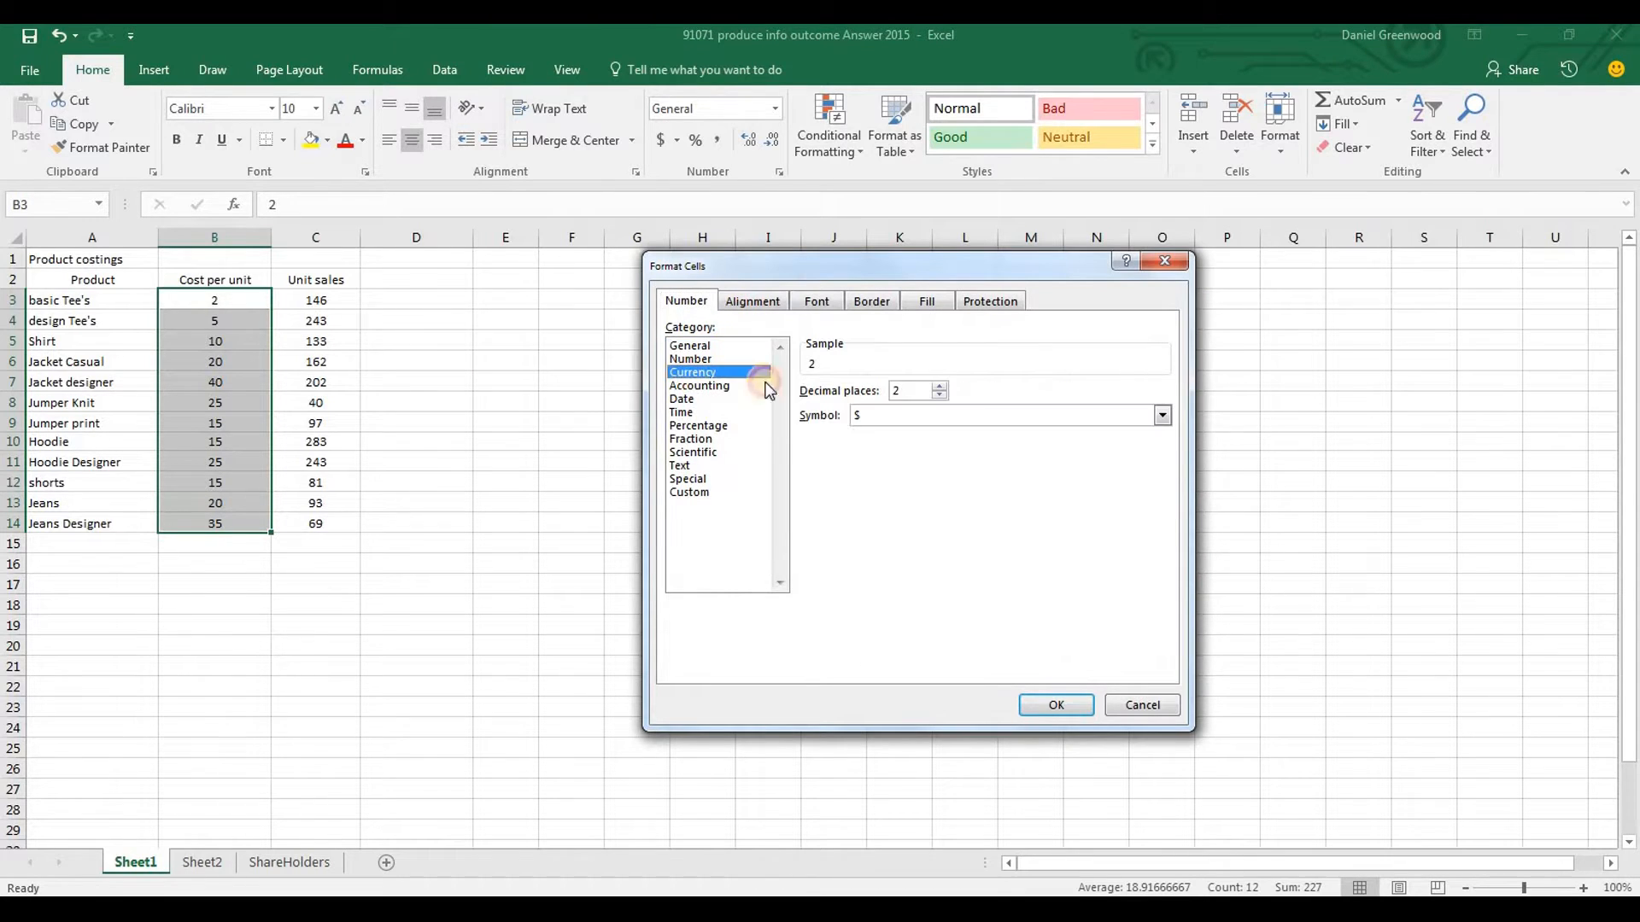
{"action": "left_click", "coordinate": [1046, 714]}
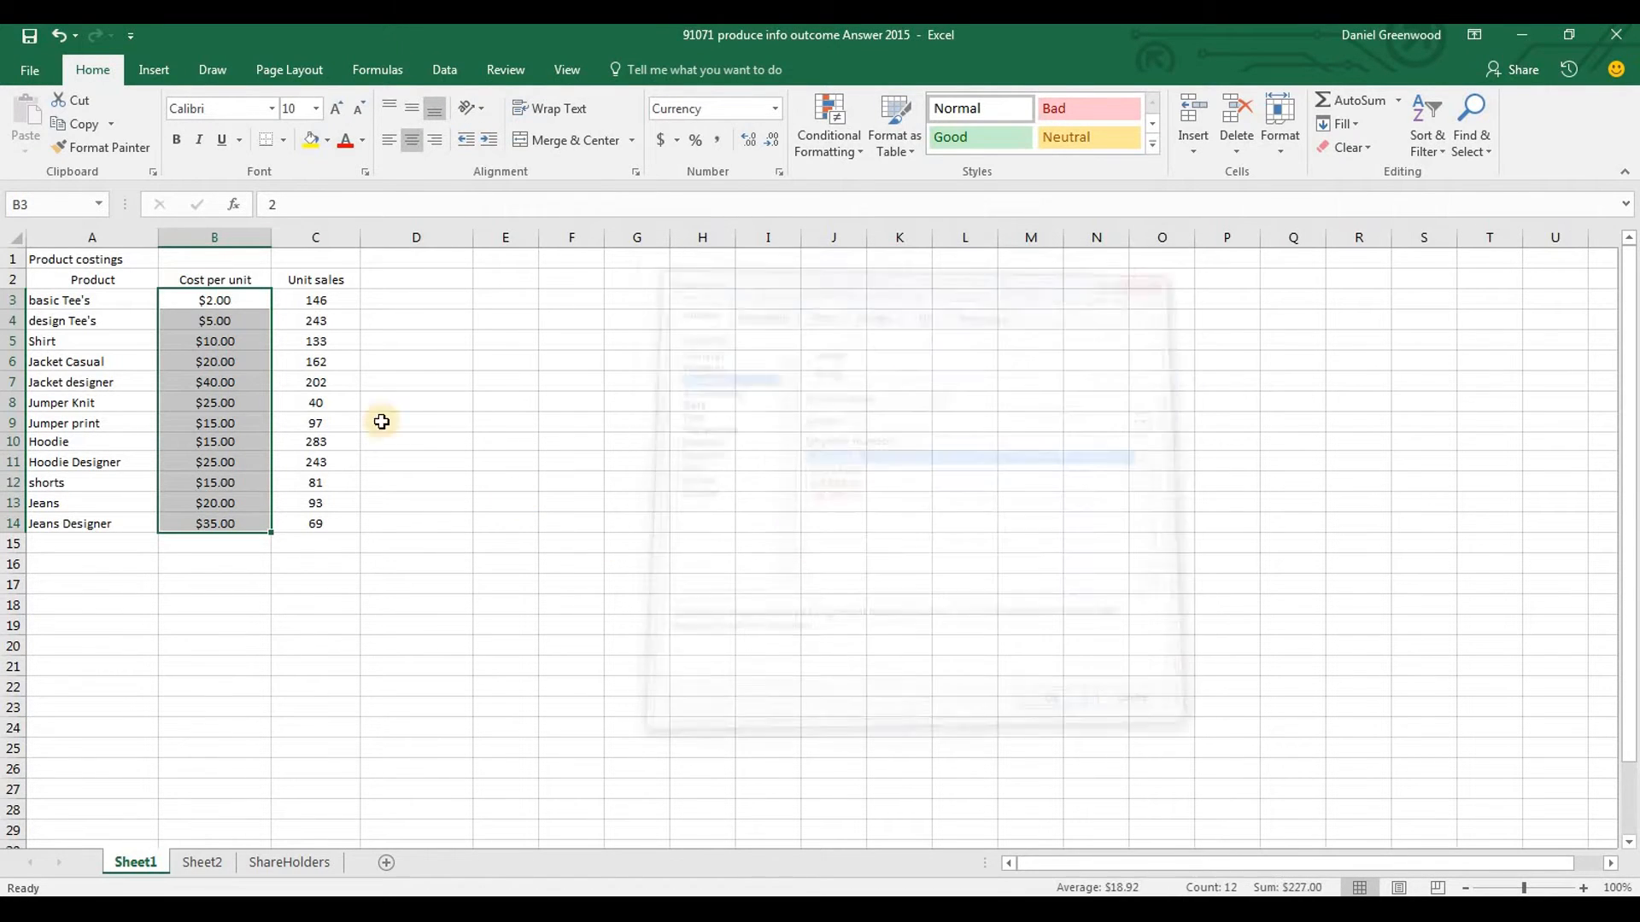
{"action": "left_click", "coordinate": [325, 297]}
{"action": "key", "text": "Left"}
{"action": "key", "text": "Right"}
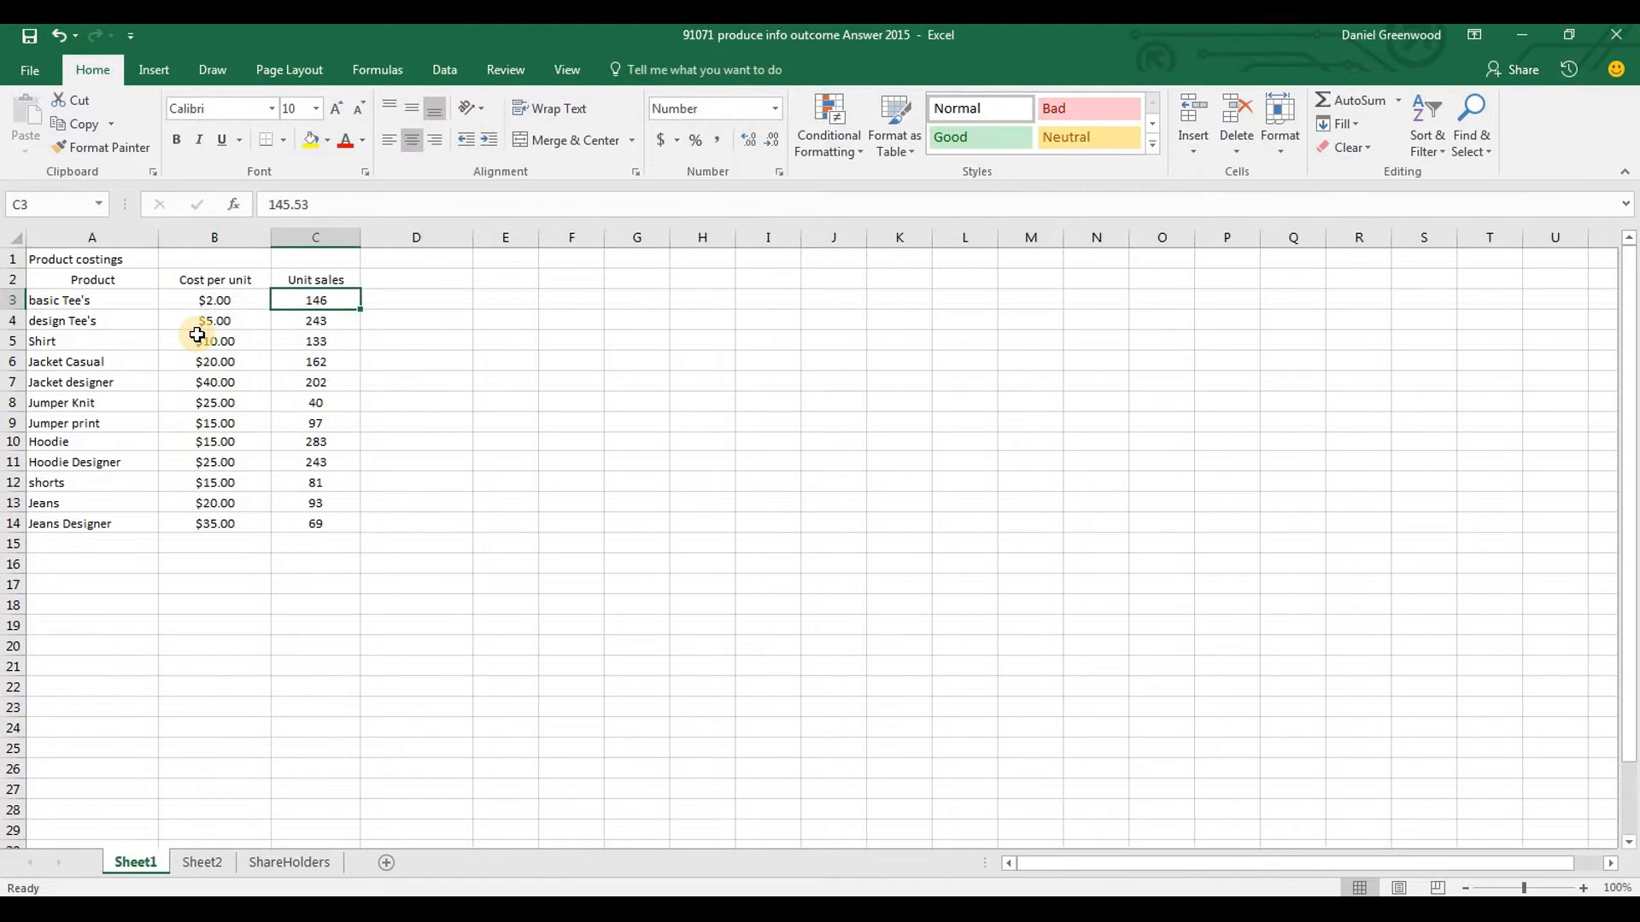
{"action": "key", "text": "Right"}
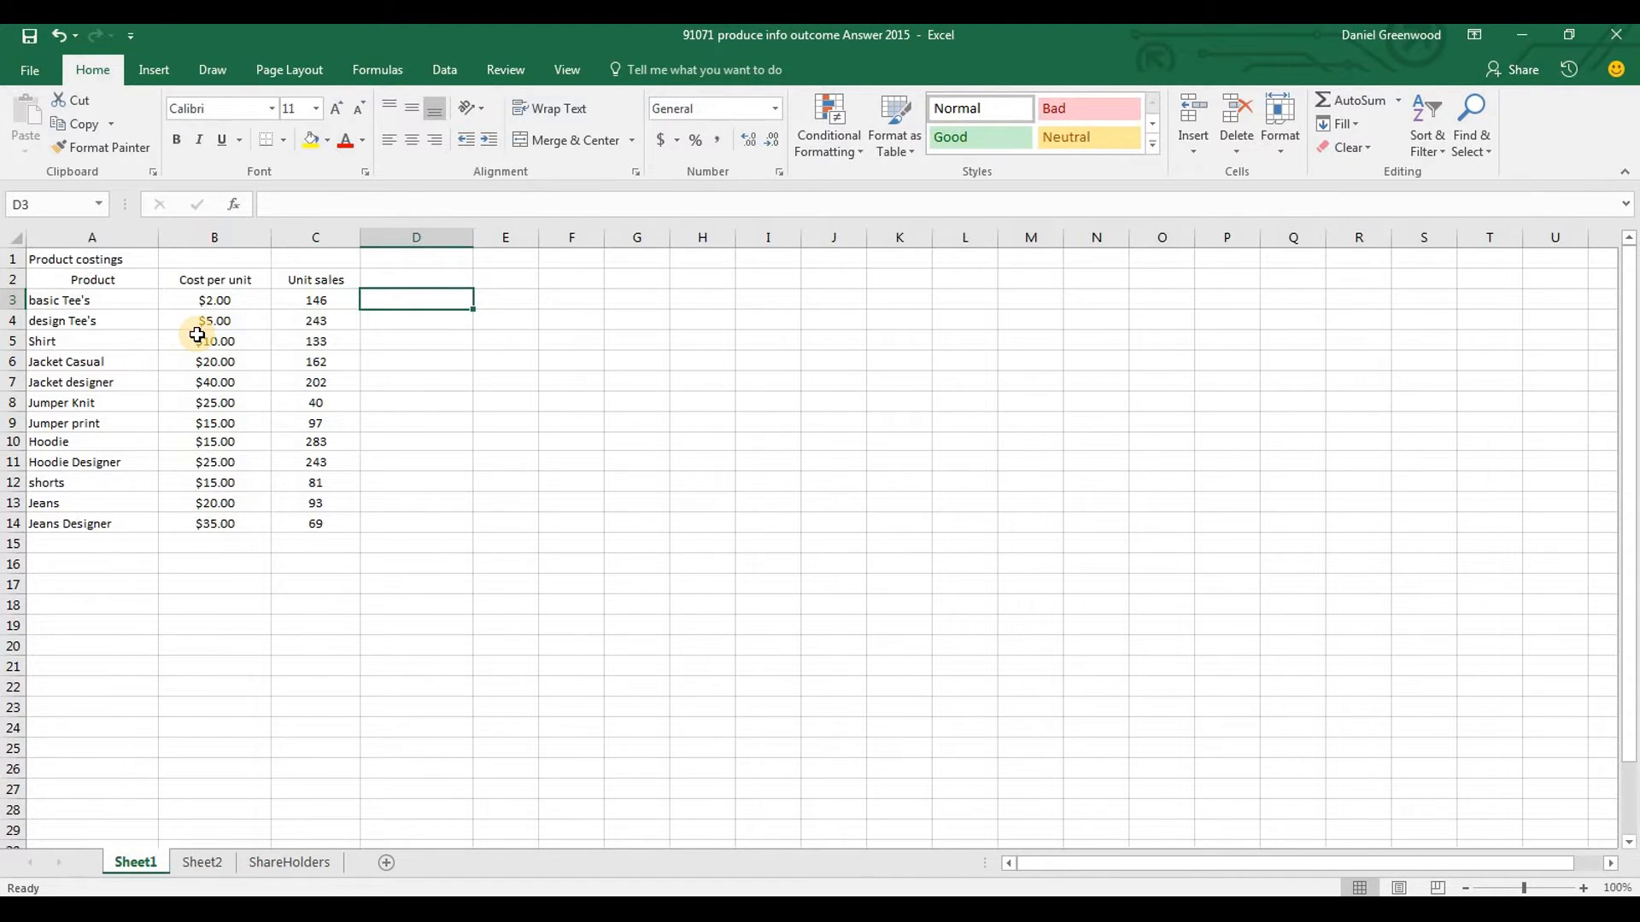
{"action": "key", "text": "Left"}
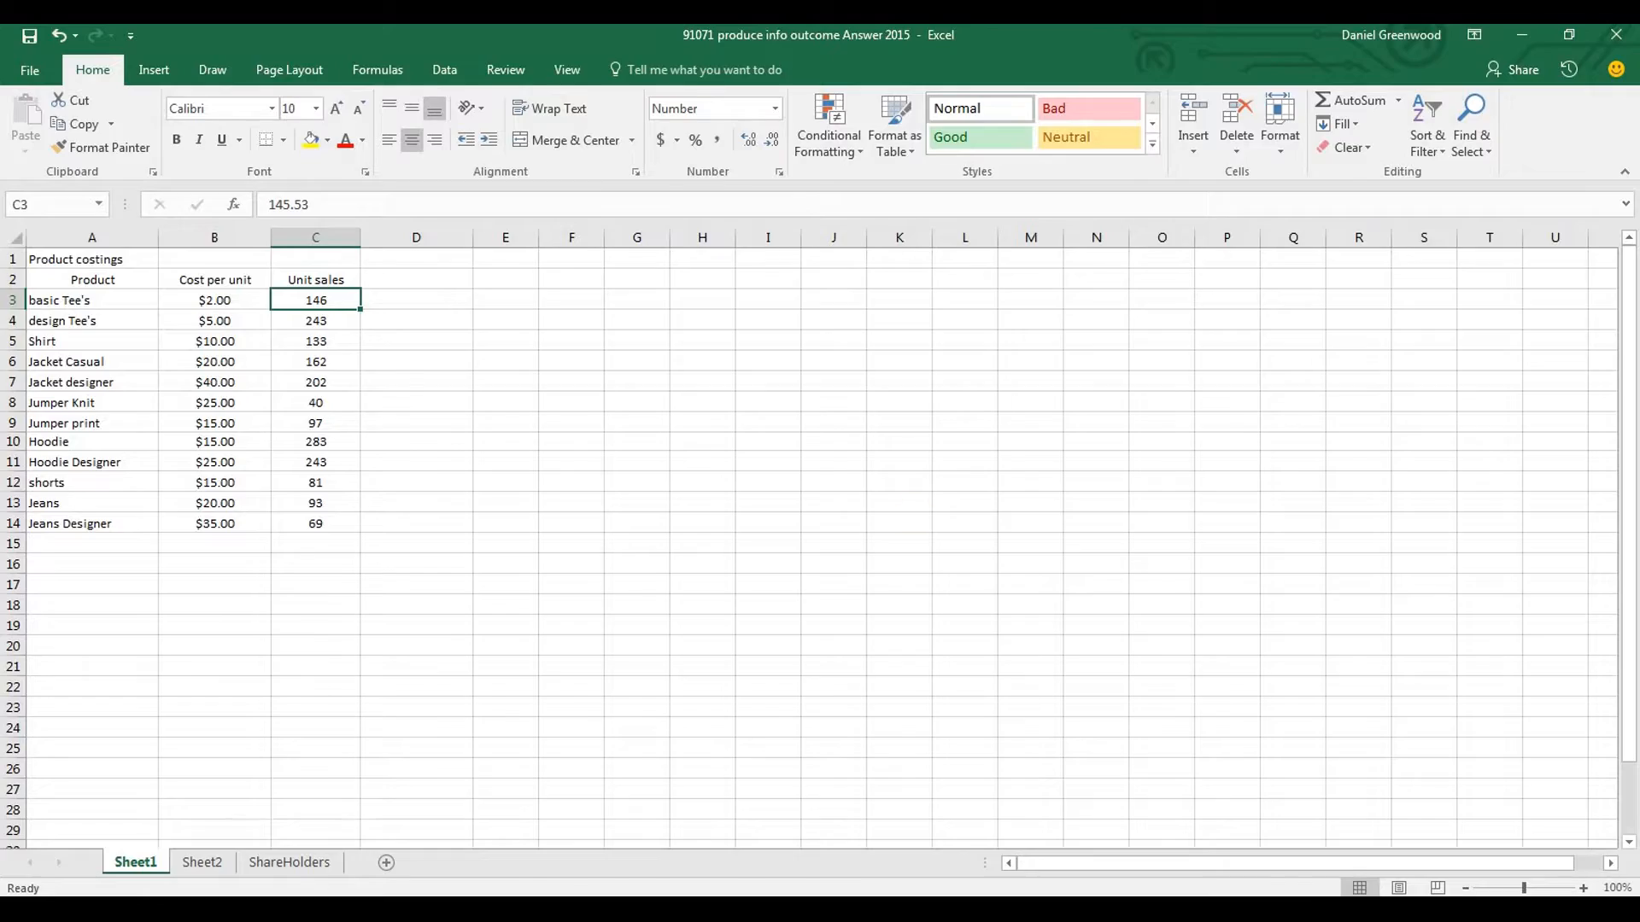
Copy the Max unit sales figures from the Word product costing table and paste them over the Excel unit sales from C3
{"action": "key", "text": "alt+Tab"}
{"action": "left_click_drag", "start_coordinate": [1631, 286], "coordinate": [1630, 631]}
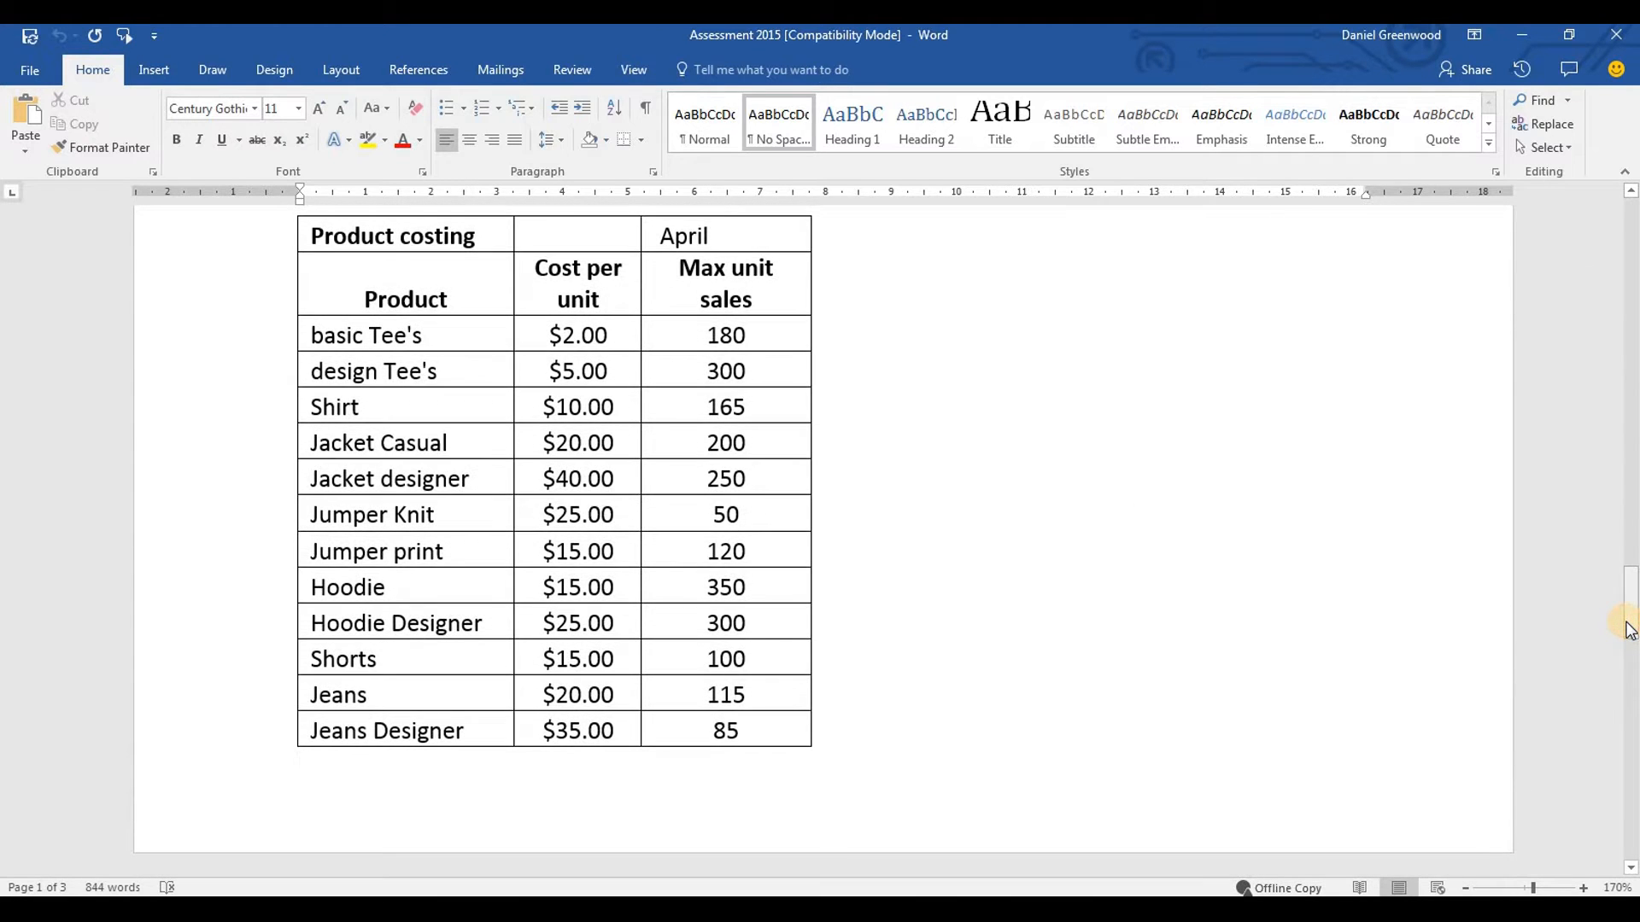
{"action": "key", "text": "alt+Tab"}
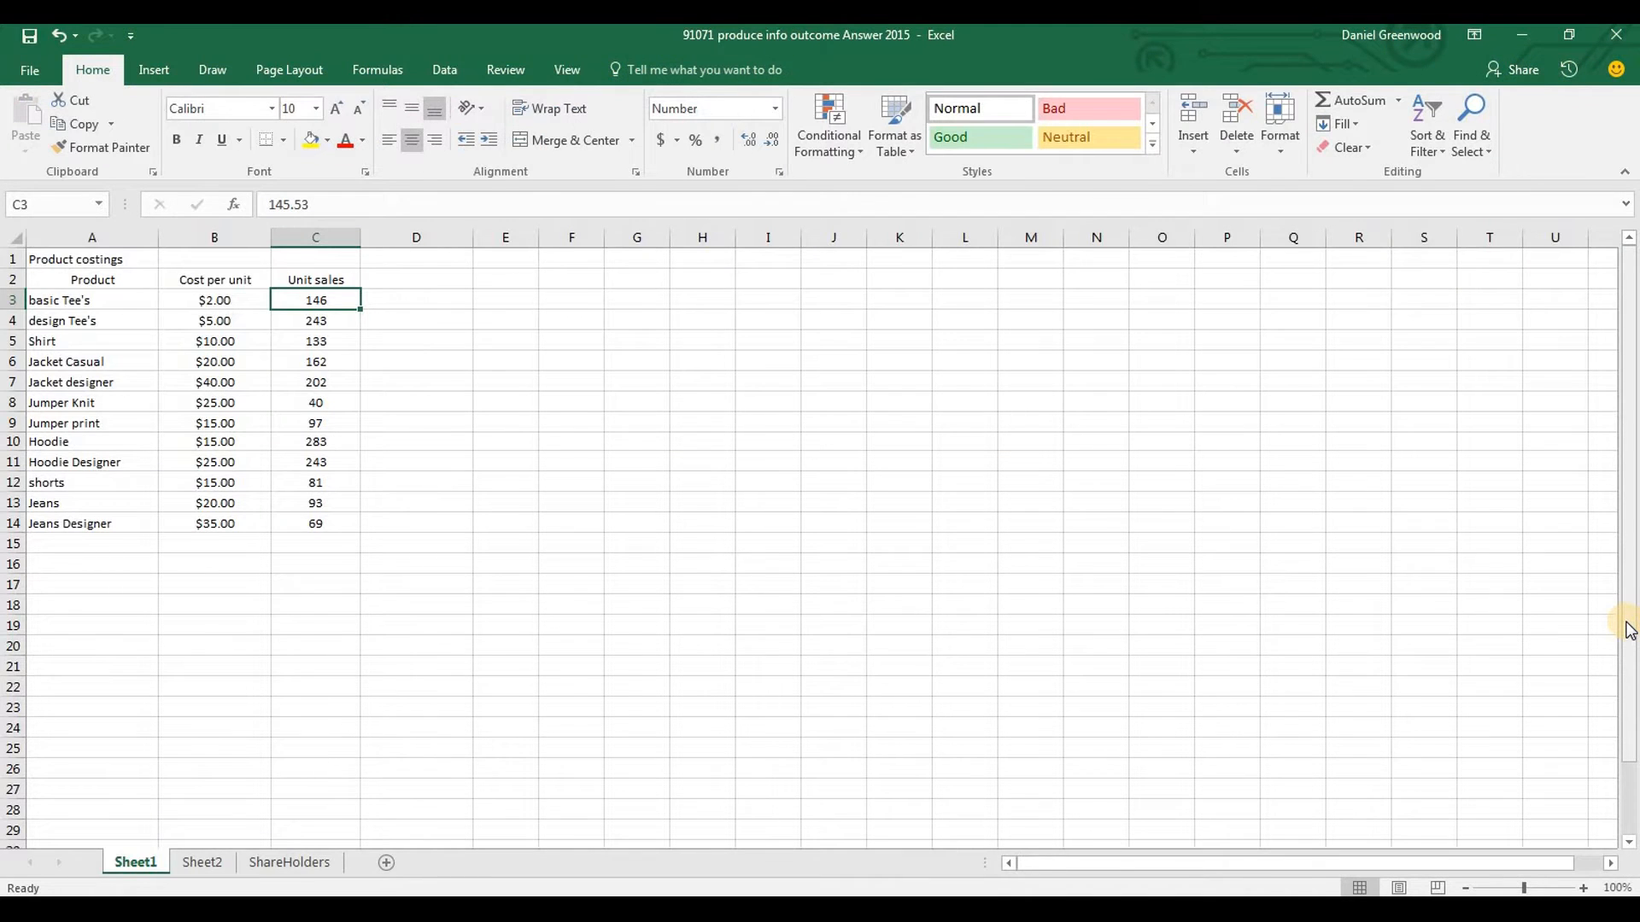
{"action": "key", "text": "alt+Tab"}
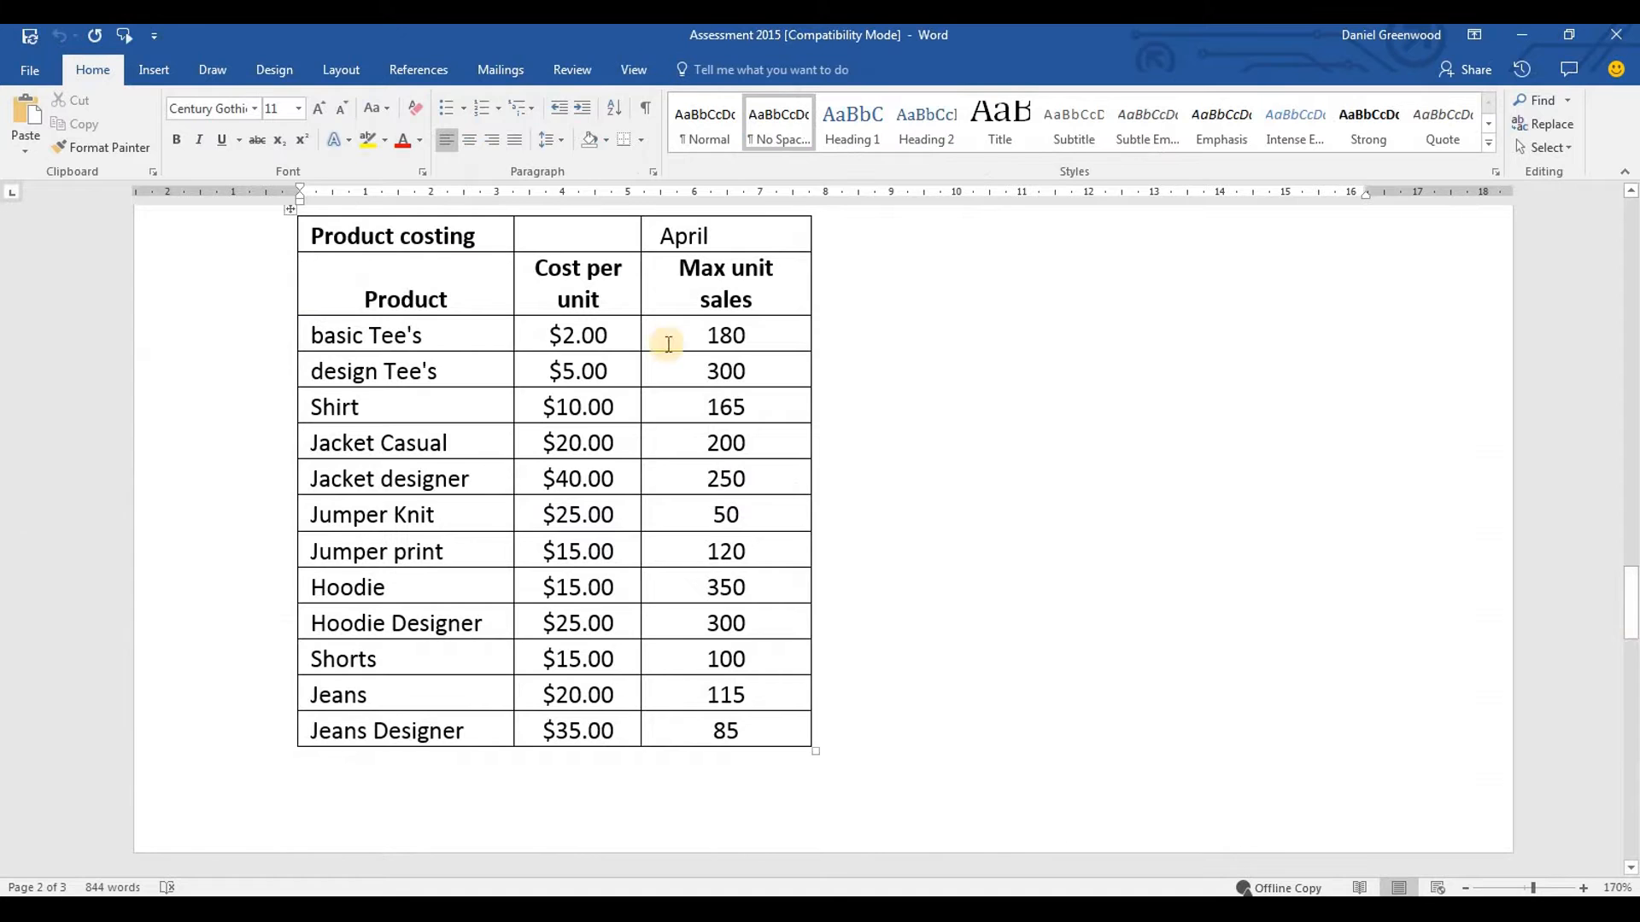
{"action": "left_click_drag", "start_coordinate": [694, 337], "coordinate": [743, 756]}
{"action": "key", "text": "ctrl+c"}
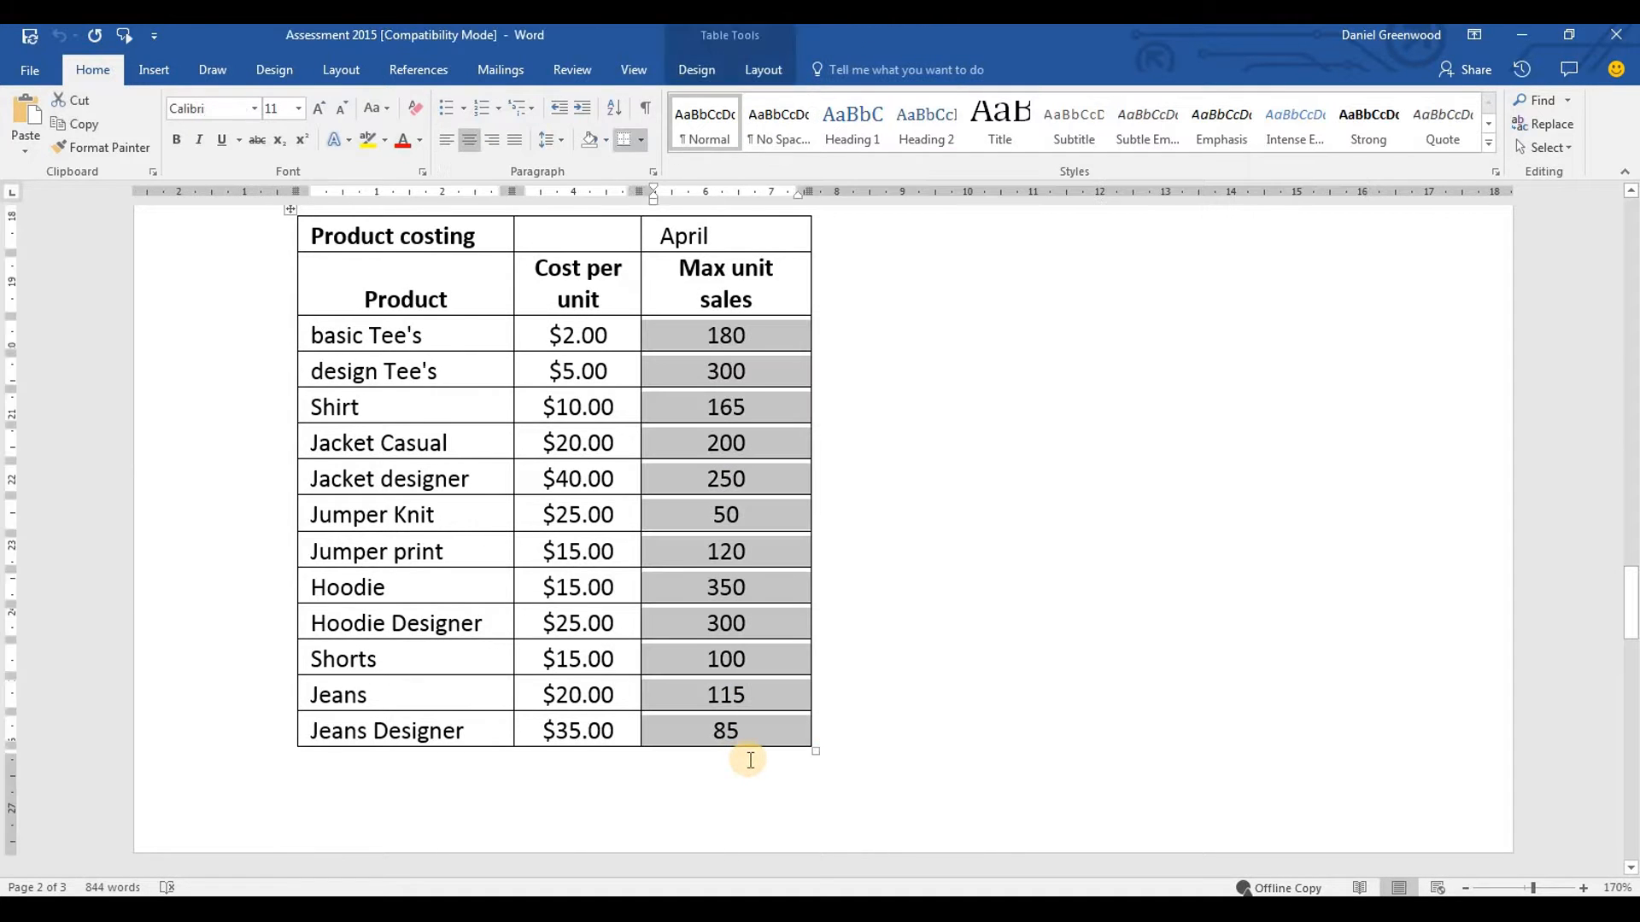
{"action": "key", "text": "alt+Tab"}
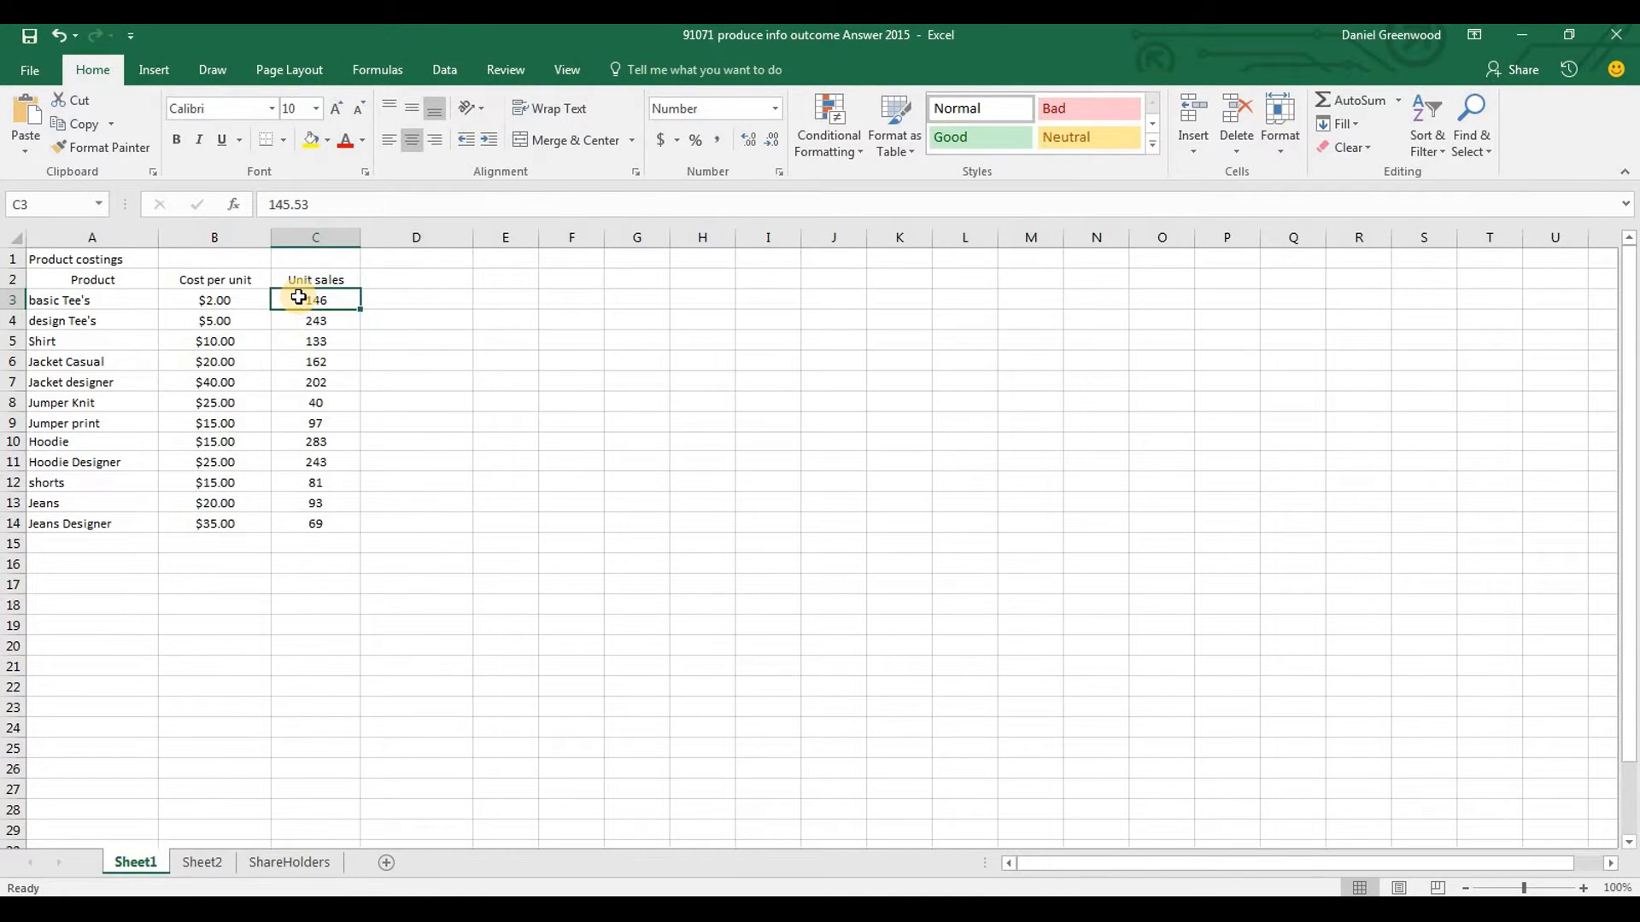
{"action": "key", "text": "ctrl+v"}
{"action": "left_click", "coordinate": [388, 462]}
Remove all cell borders from the pasted unit sales figures in C3:C14
{"action": "left_click_drag", "start_coordinate": [298, 299], "coordinate": [309, 538]}
{"action": "key", "text": "ctrl+1"}
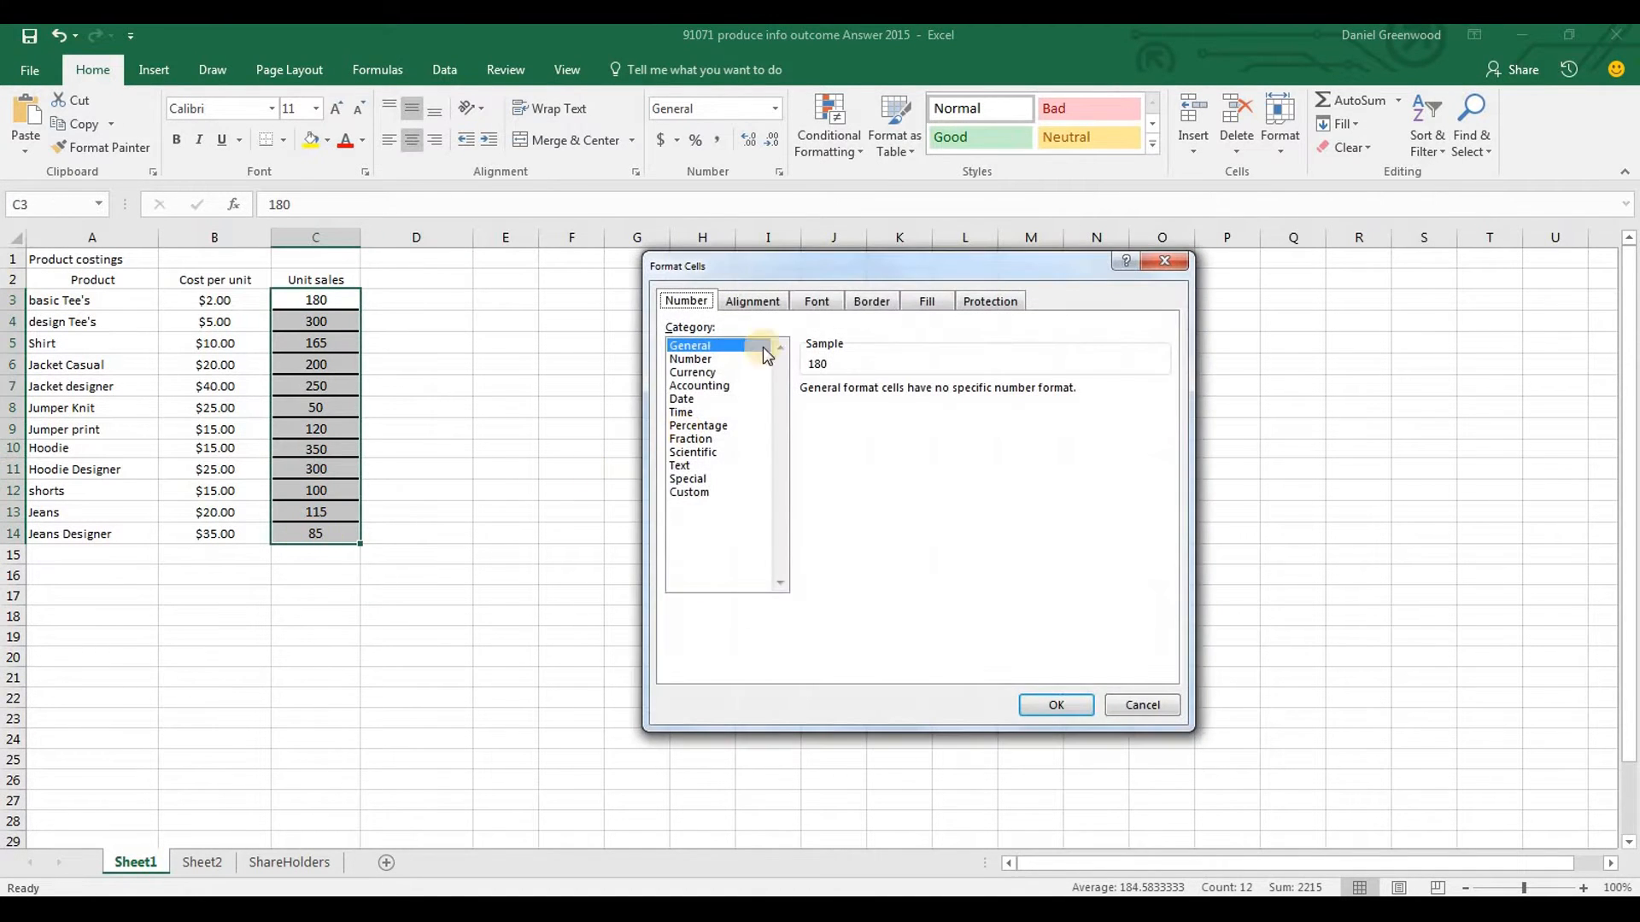
{"action": "left_click", "coordinate": [881, 303]}
{"action": "left_click", "coordinate": [882, 360]}
{"action": "left_click", "coordinate": [1056, 706]}
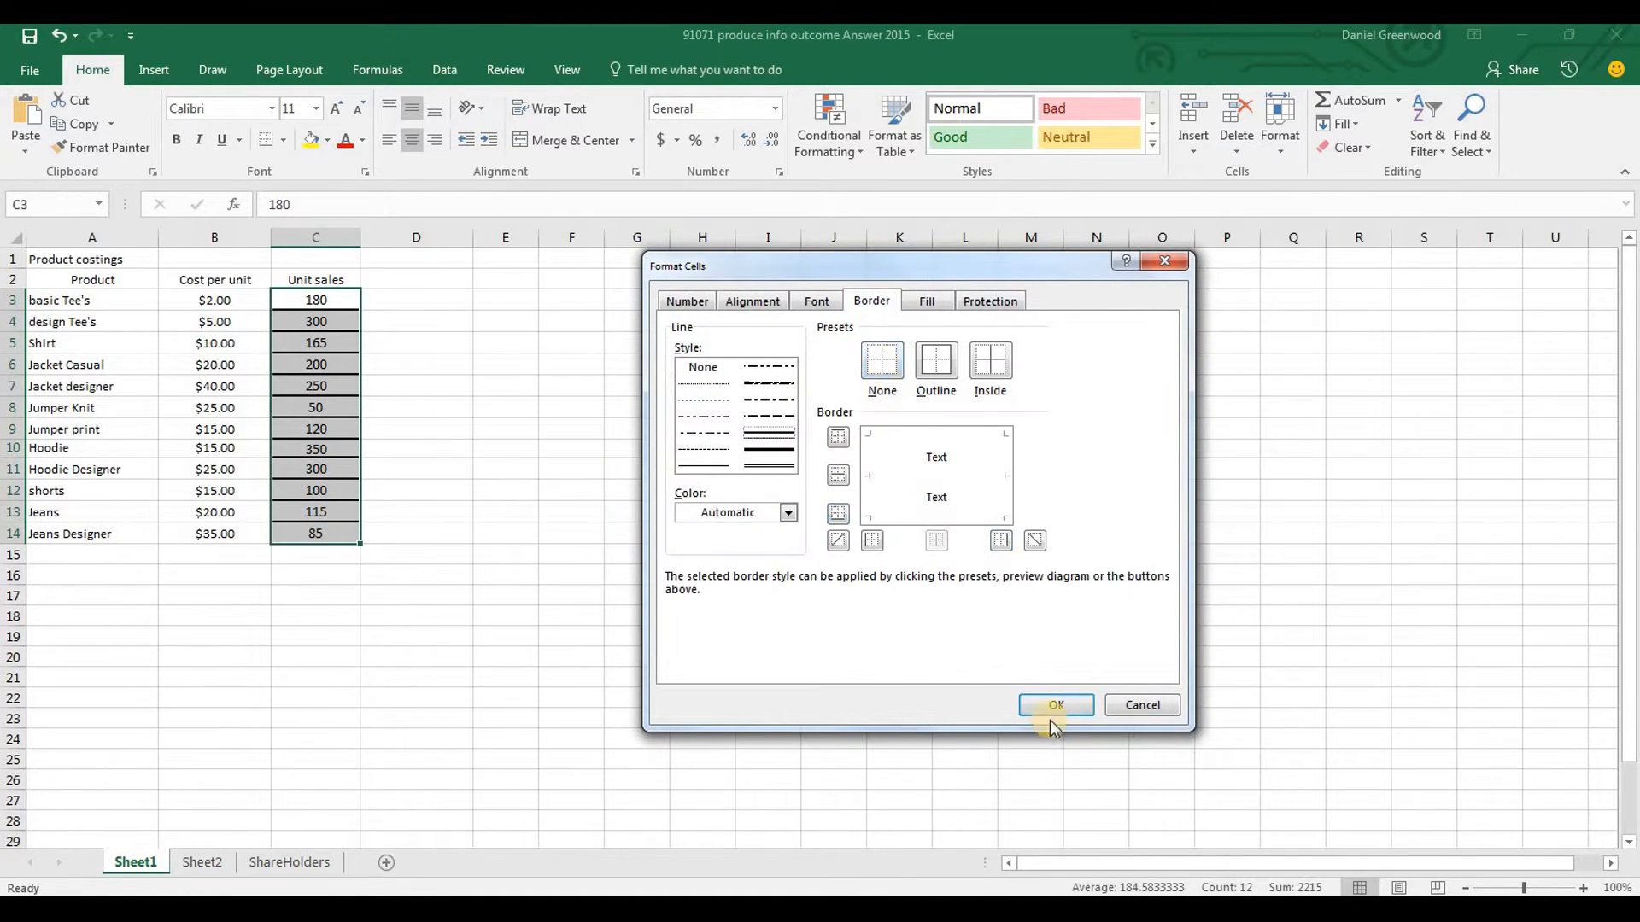
Format the unit sales in C3:C14 as Number with zero decimal places
{"action": "left_click_drag", "start_coordinate": [322, 306], "coordinate": [318, 520]}
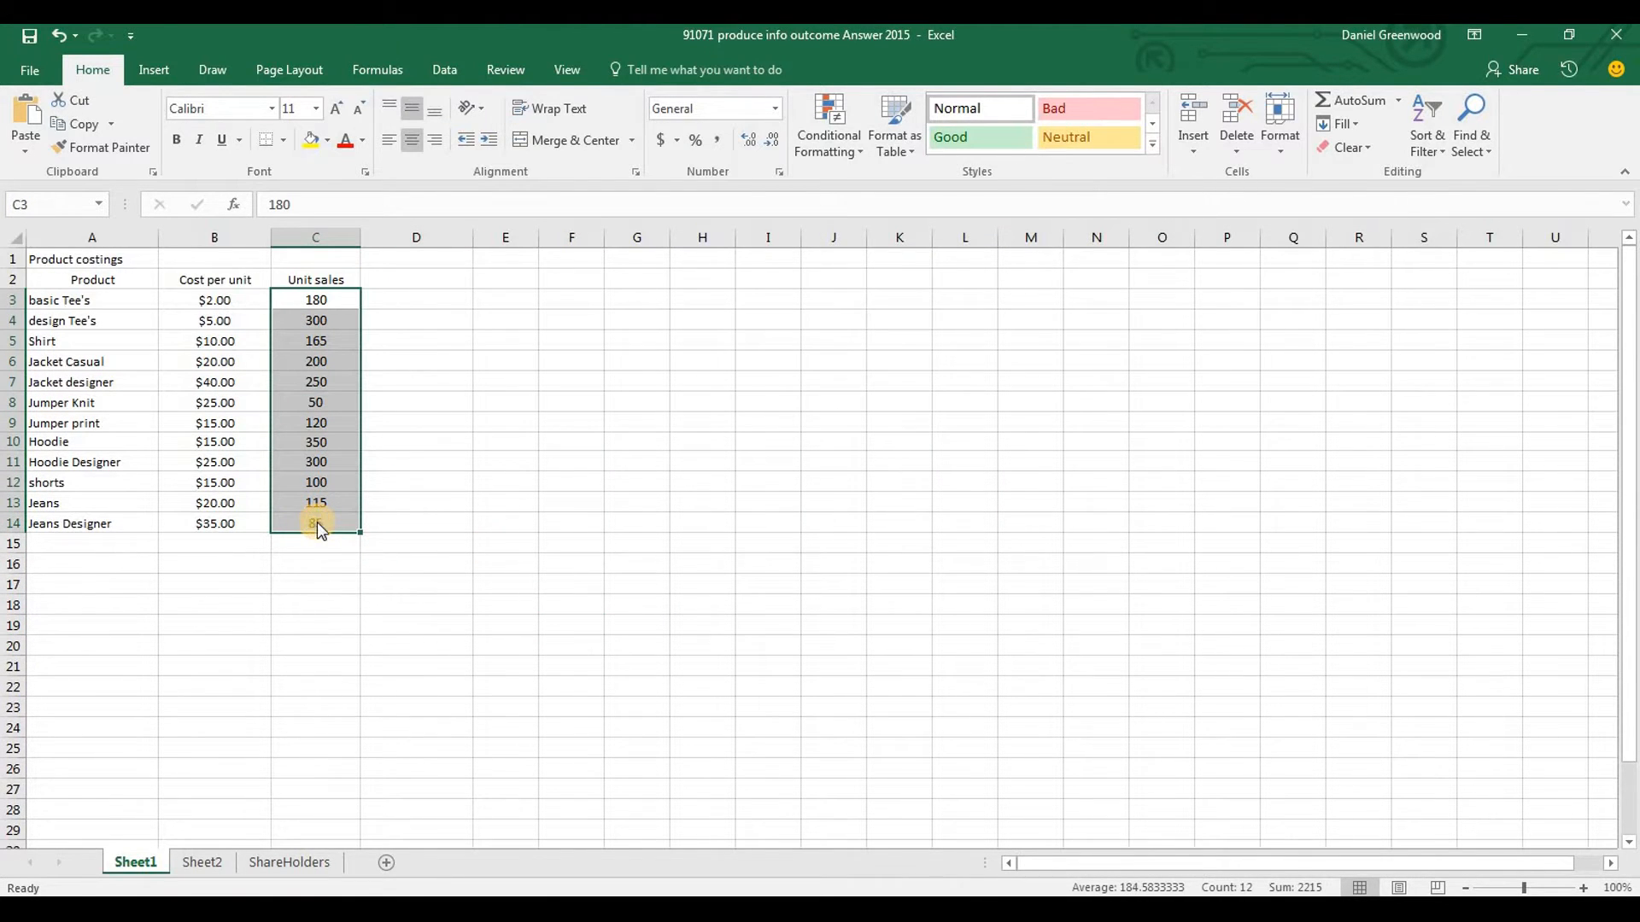
{"action": "key", "text": "ctrl+1"}
{"action": "left_click", "coordinate": [747, 302]}
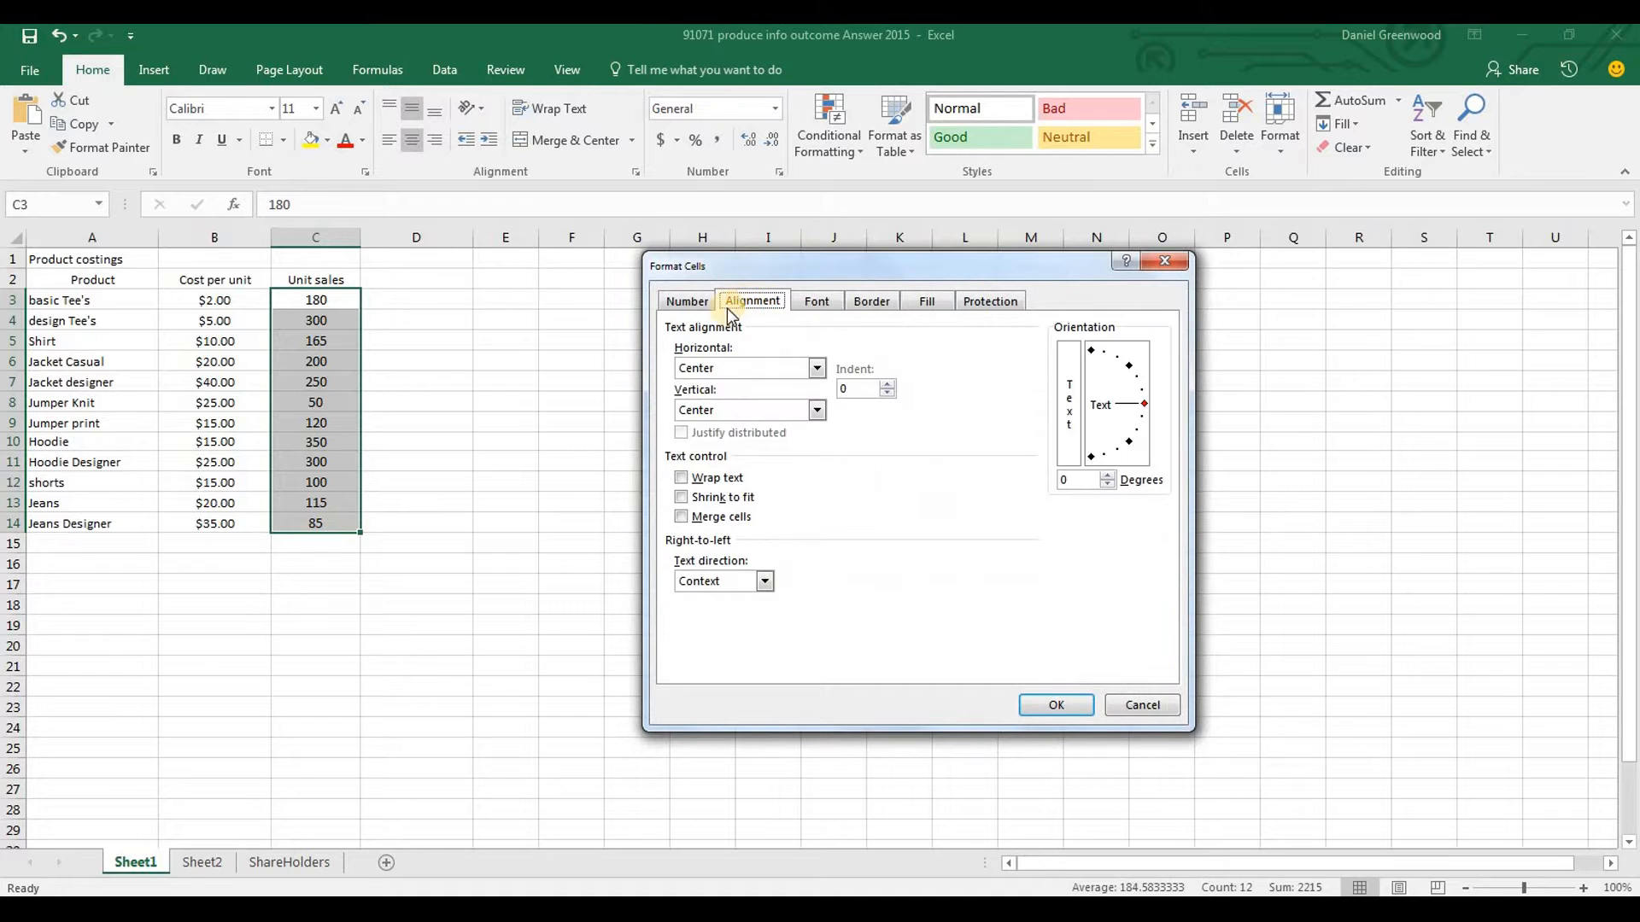
{"action": "left_click", "coordinate": [689, 303]}
{"action": "left_click", "coordinate": [688, 359]}
{"action": "left_click", "coordinate": [940, 395]}
{"action": "left_click", "coordinate": [939, 395]}
{"action": "left_click", "coordinate": [1055, 708]}
{"action": "left_click", "coordinate": [602, 541]}
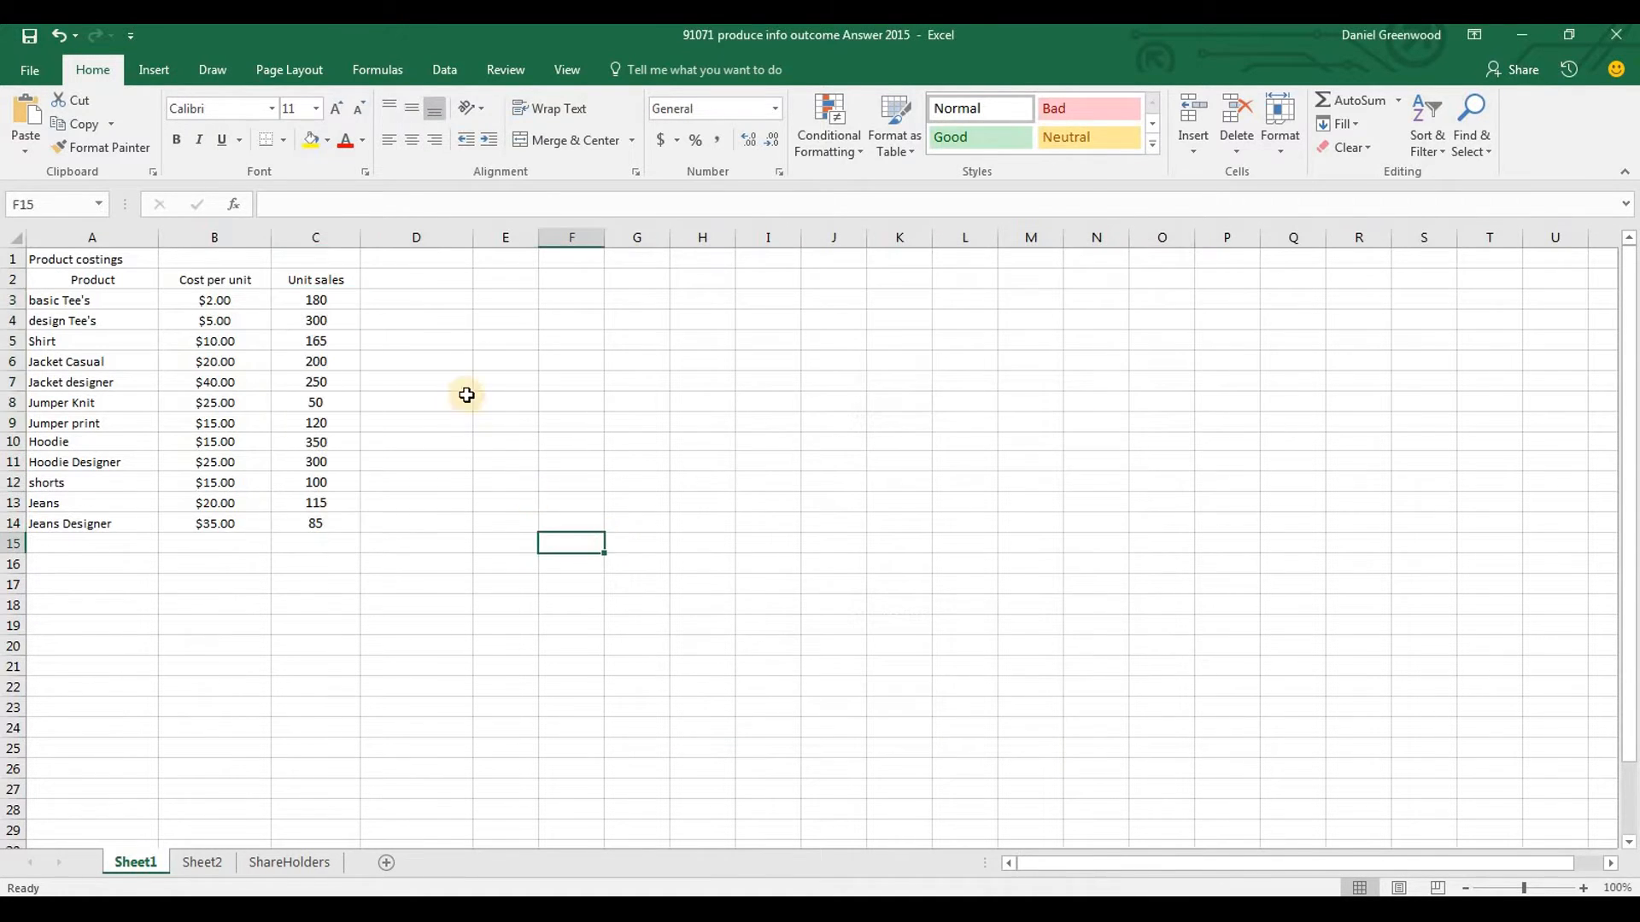
Examine the price increase and sales decrease rule in the Word brief alongside the basic Tee's row in Excel
{"action": "key", "text": "alt+Tab"}
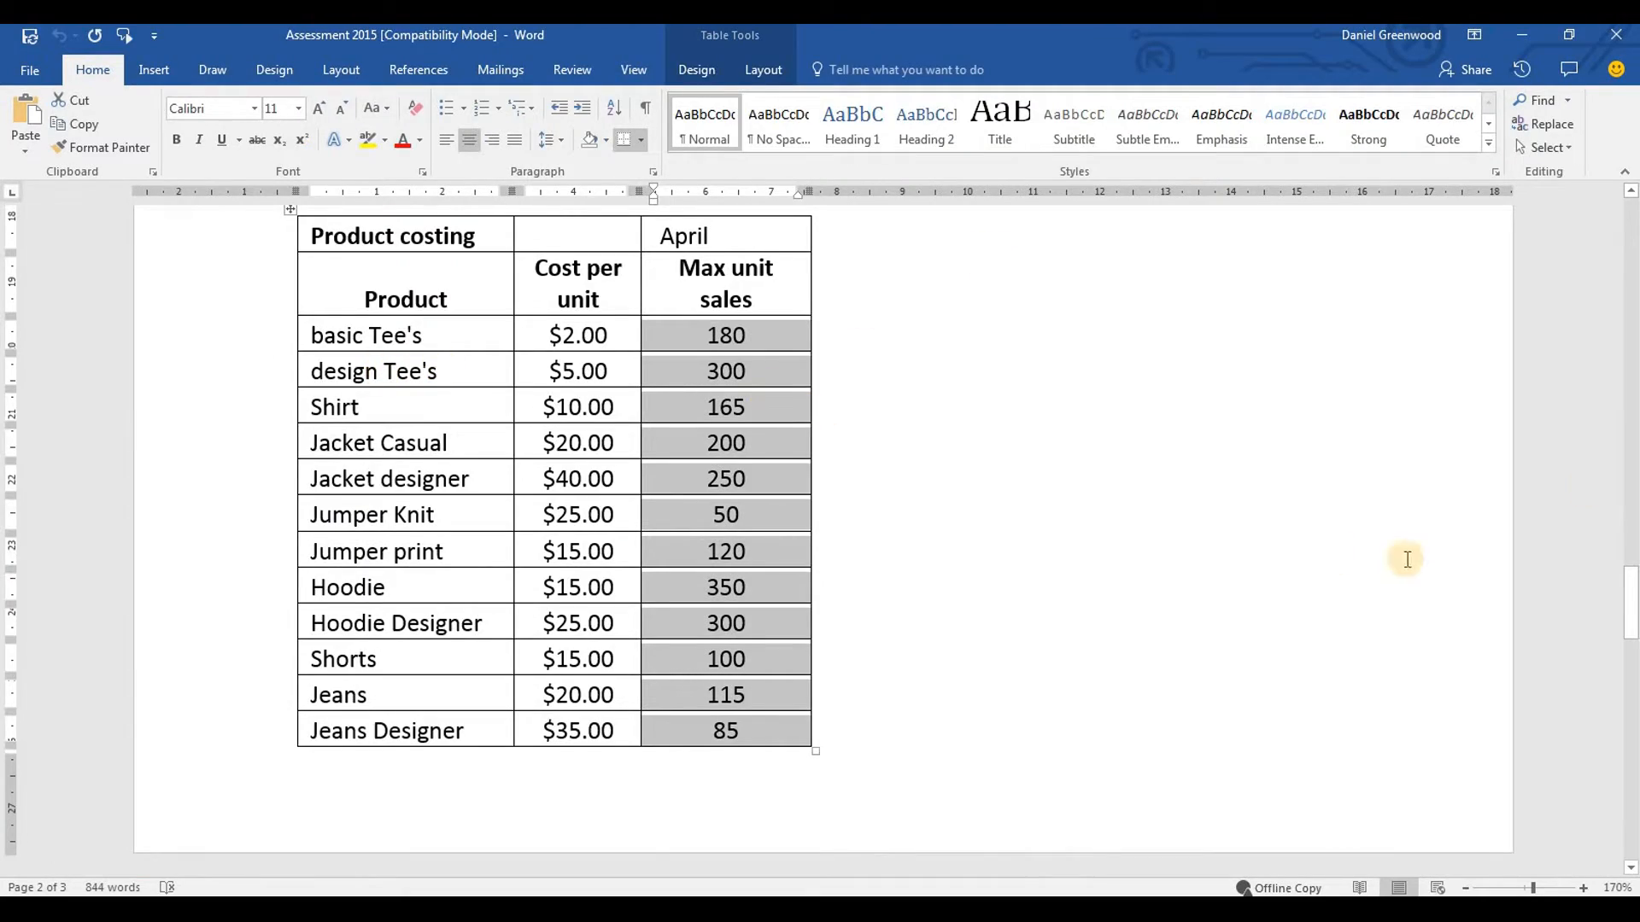
{"action": "left_click_drag", "start_coordinate": [1625, 633], "coordinate": [1633, 286]}
{"action": "key", "text": "alt+Tab"}
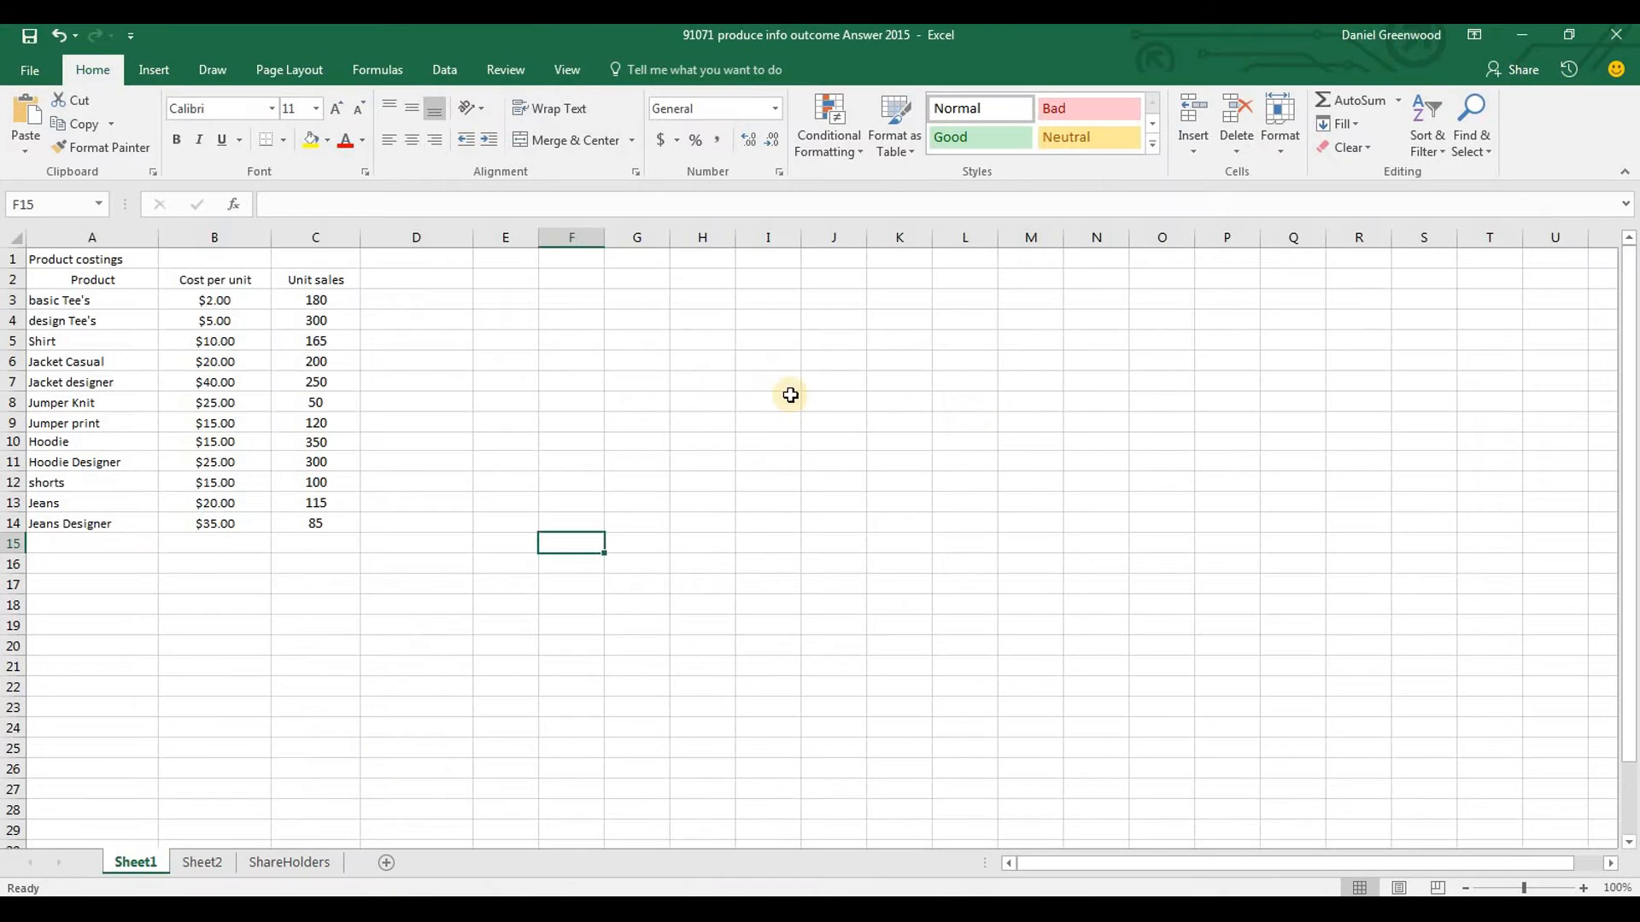
{"action": "left_click", "coordinate": [221, 299]}
{"action": "key", "text": "Right"}
{"action": "key", "text": "Right"}
{"action": "key", "text": "Left"}
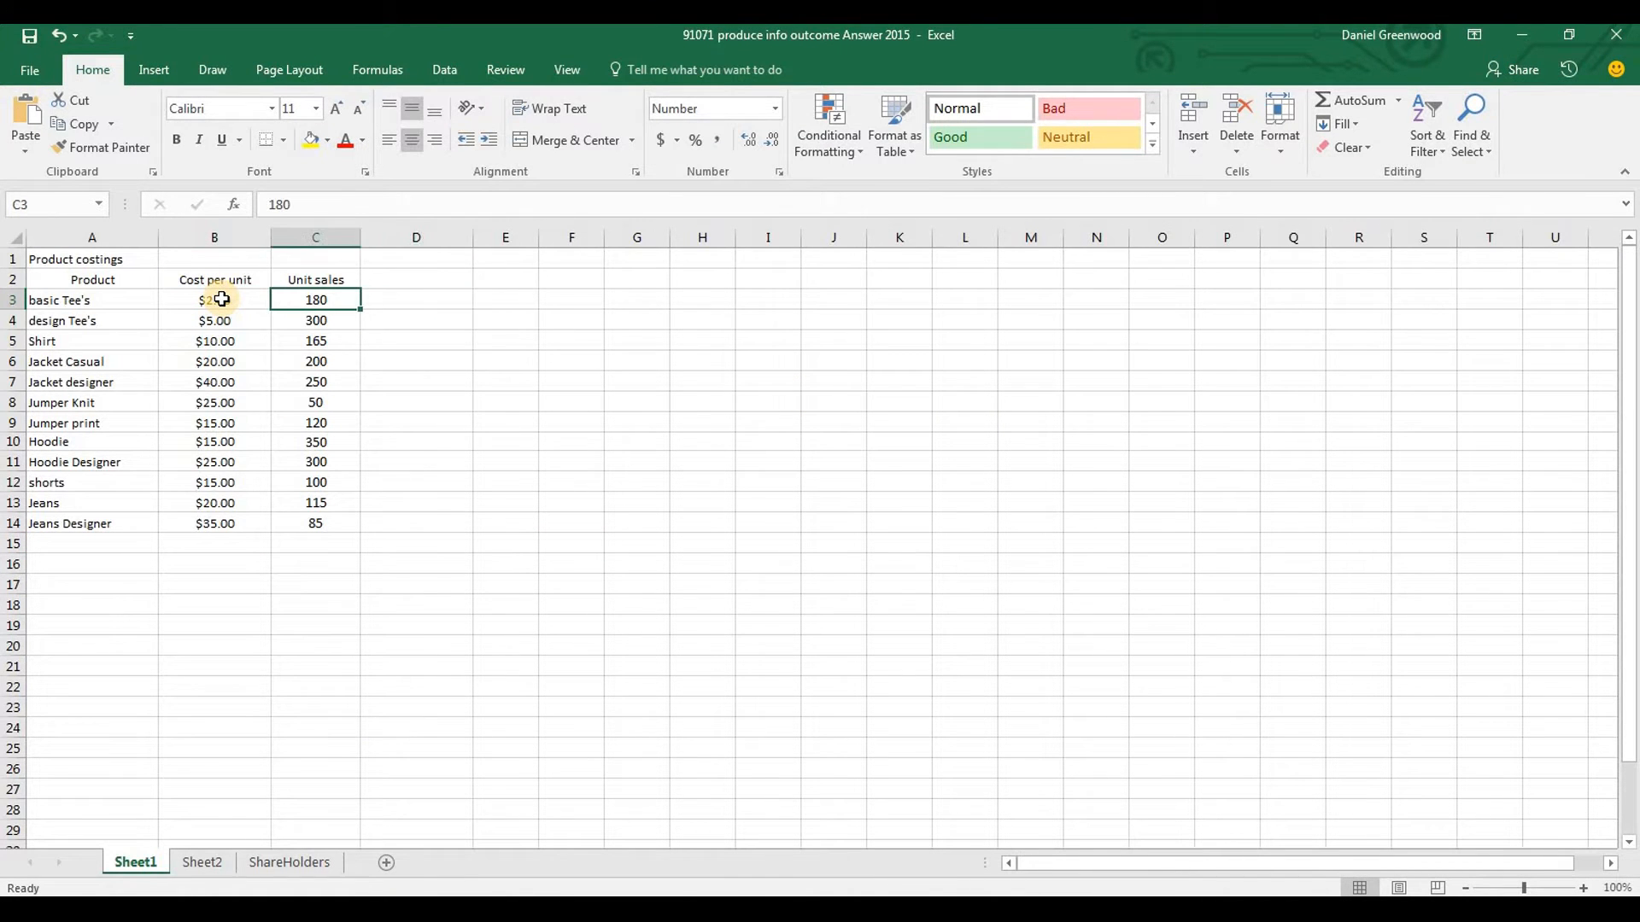
{"action": "key", "text": "Right"}
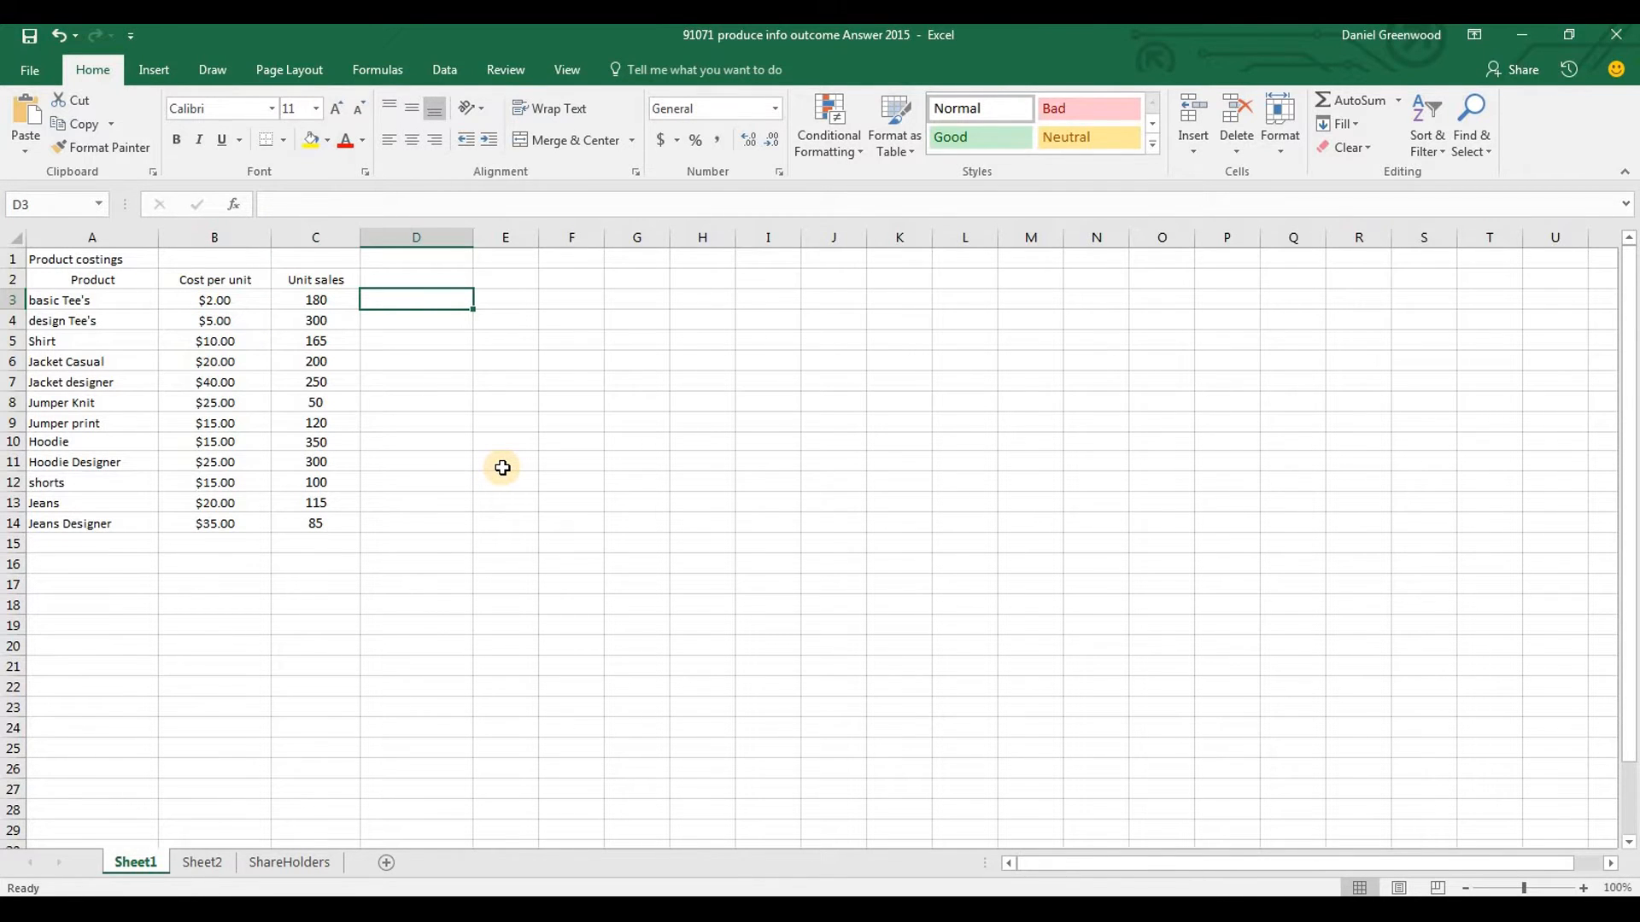
{"action": "left_click", "coordinate": [210, 301]}
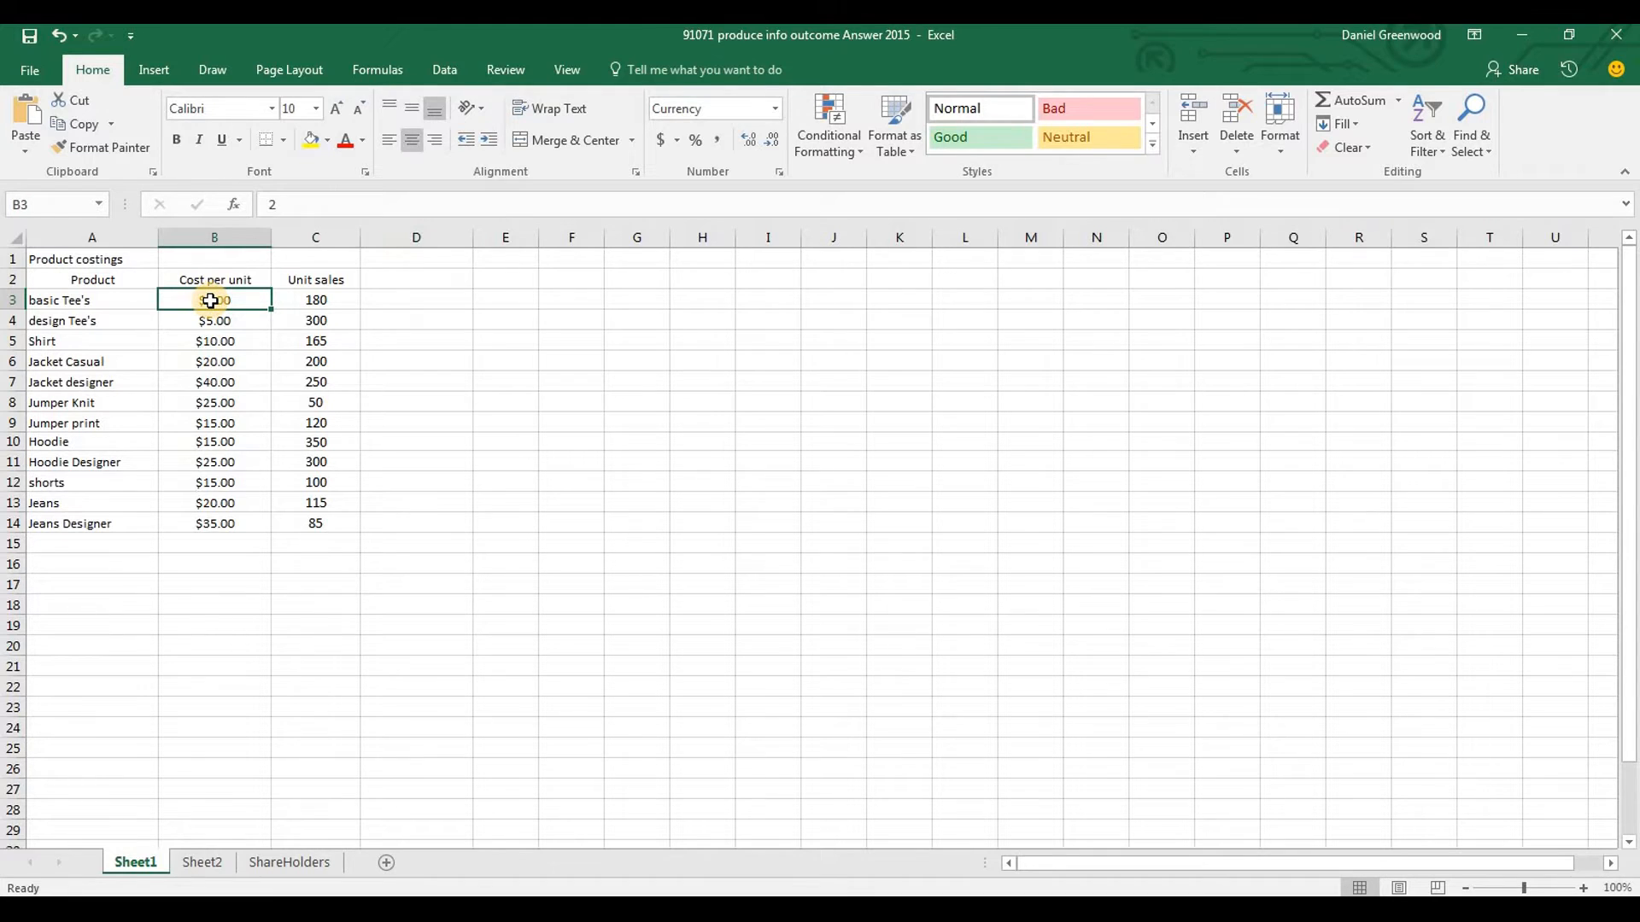
{"action": "left_click", "coordinate": [106, 312]}
{"action": "left_click", "coordinate": [106, 302]}
{"action": "key", "text": "Right"}
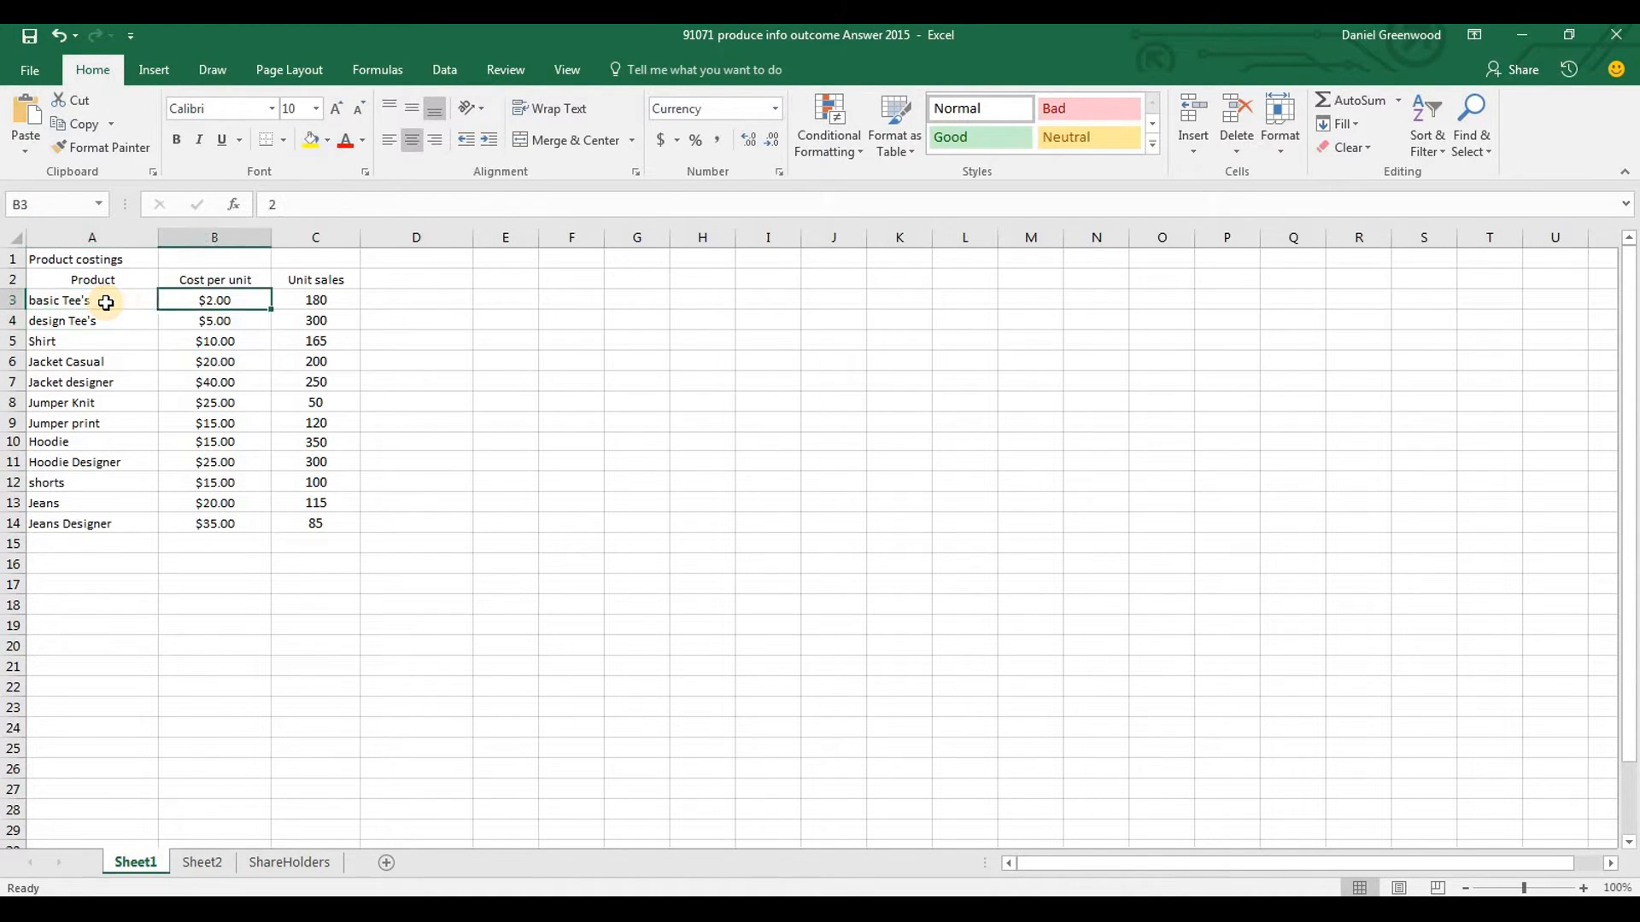
{"action": "key", "text": "Right"}
{"action": "key", "text": "Right"}
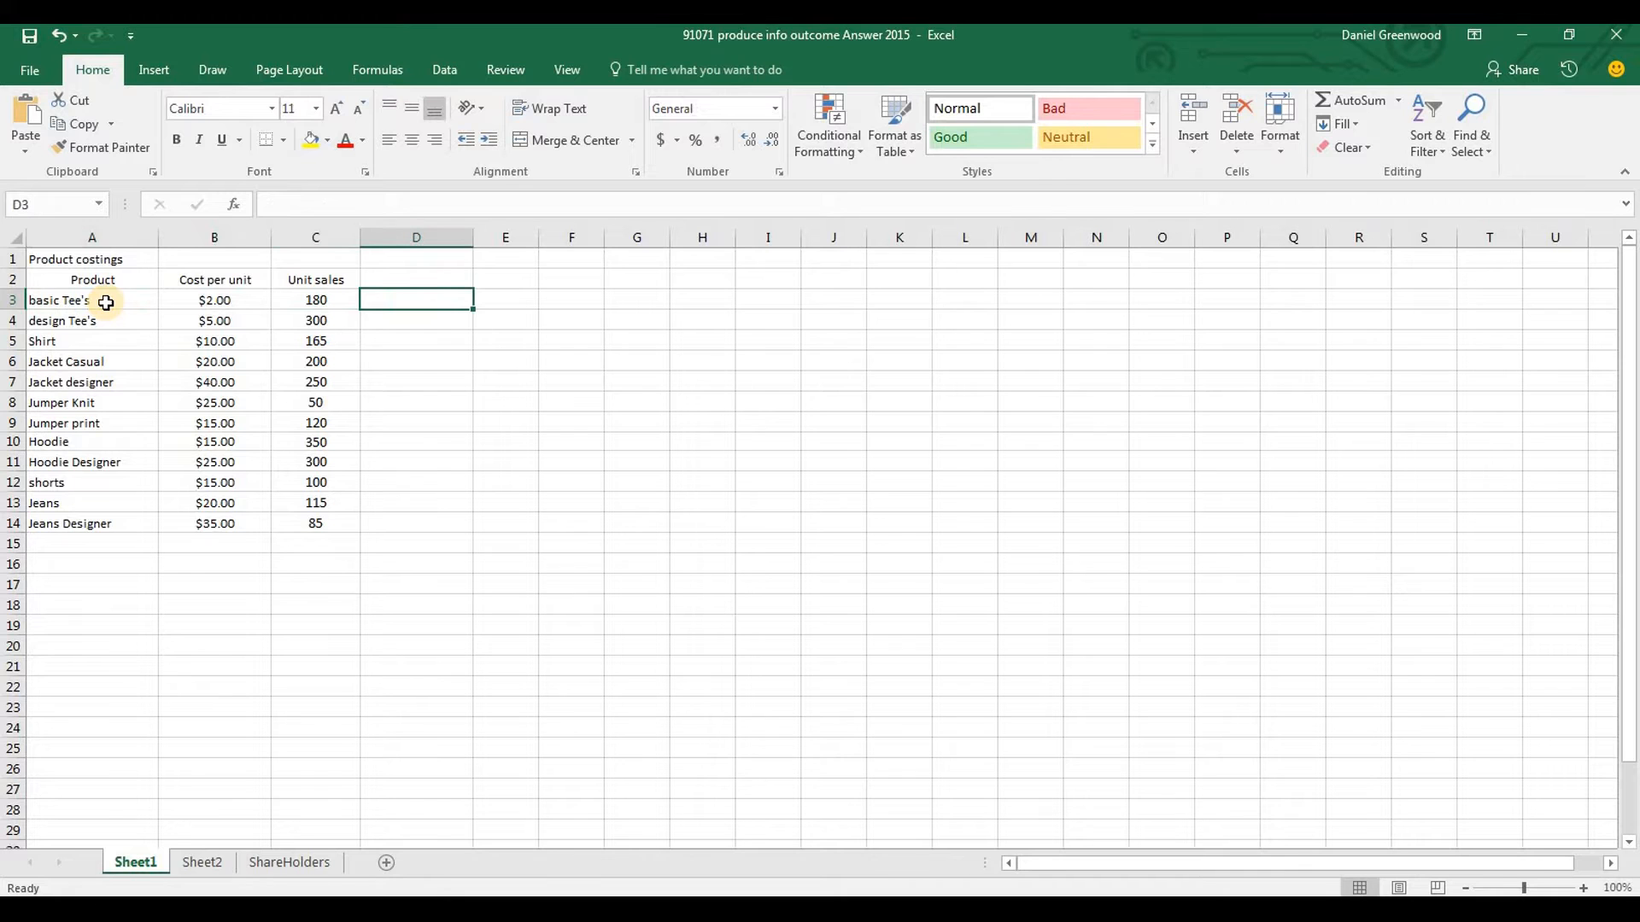
{"action": "key", "text": "alt+Tab"}
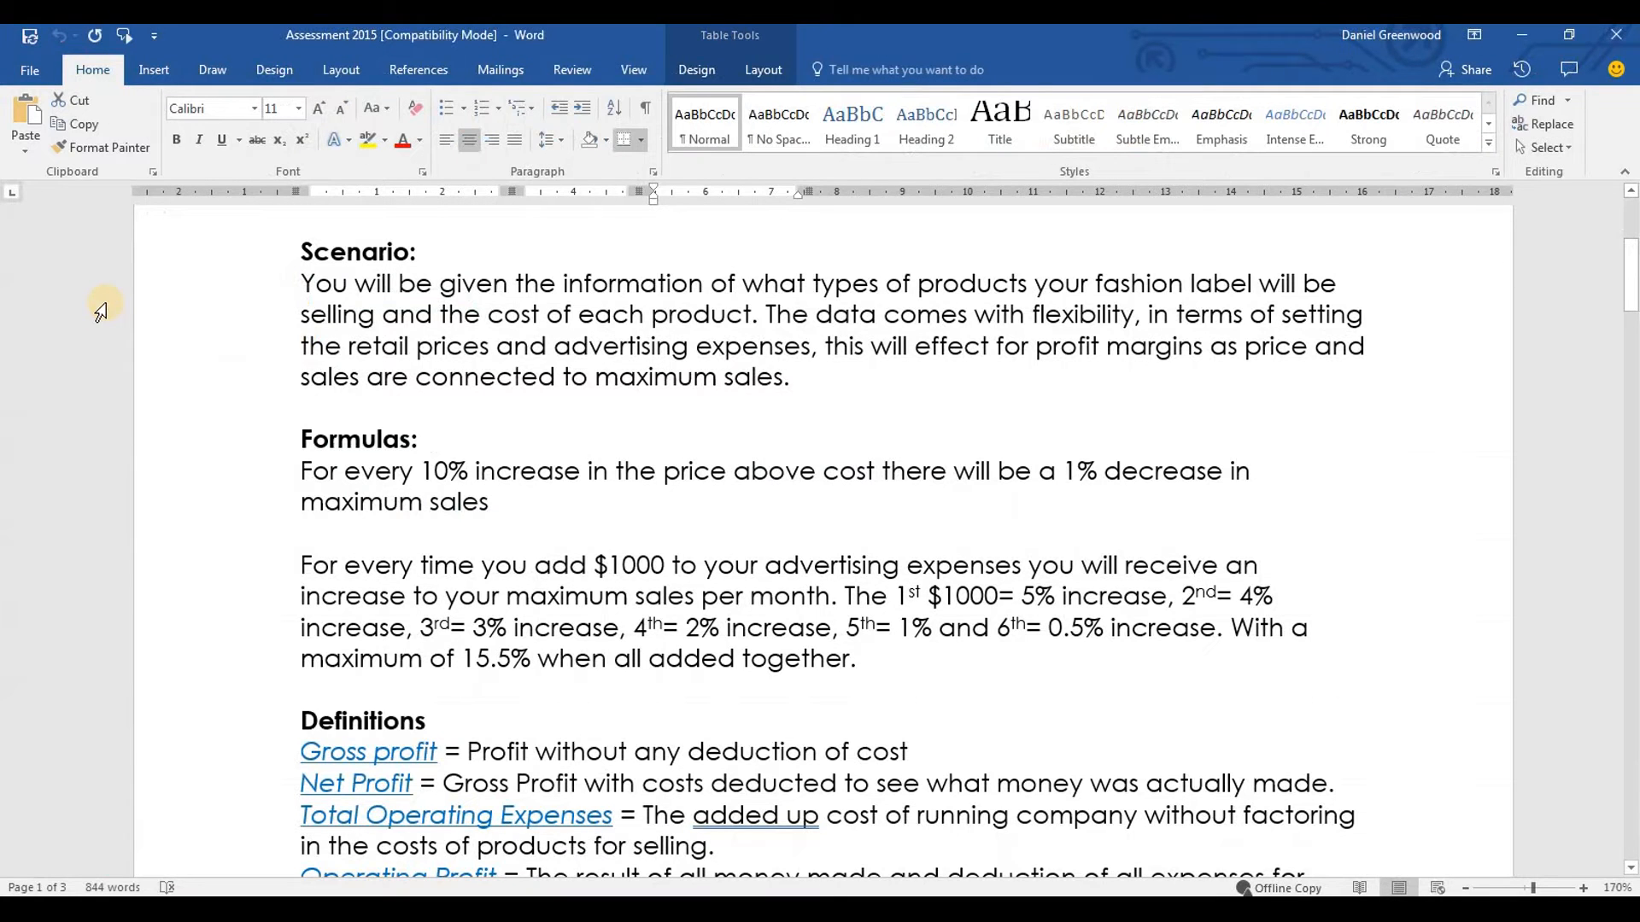
{"action": "left_click_drag", "start_coordinate": [423, 471], "coordinate": [564, 478]}
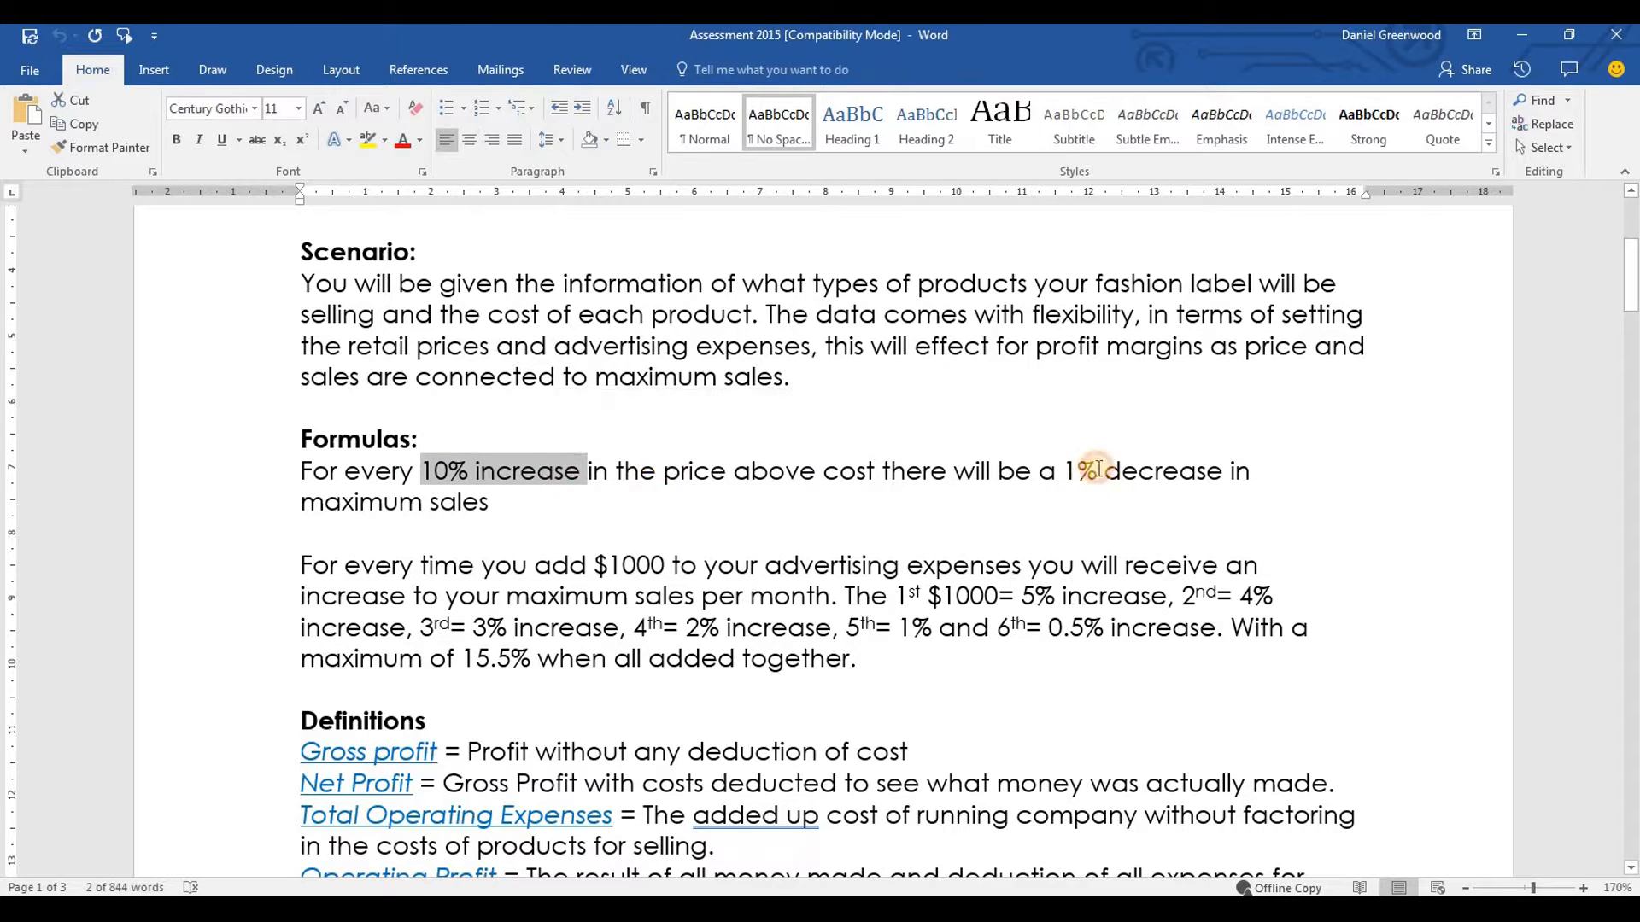
{"action": "left_click_drag", "start_coordinate": [1062, 471], "coordinate": [1102, 470]}
Switch to Excel and change the heading in C2 to "Max Unit sales"
{"action": "key", "text": "alt+Tab"}
{"action": "left_click", "coordinate": [309, 284]}
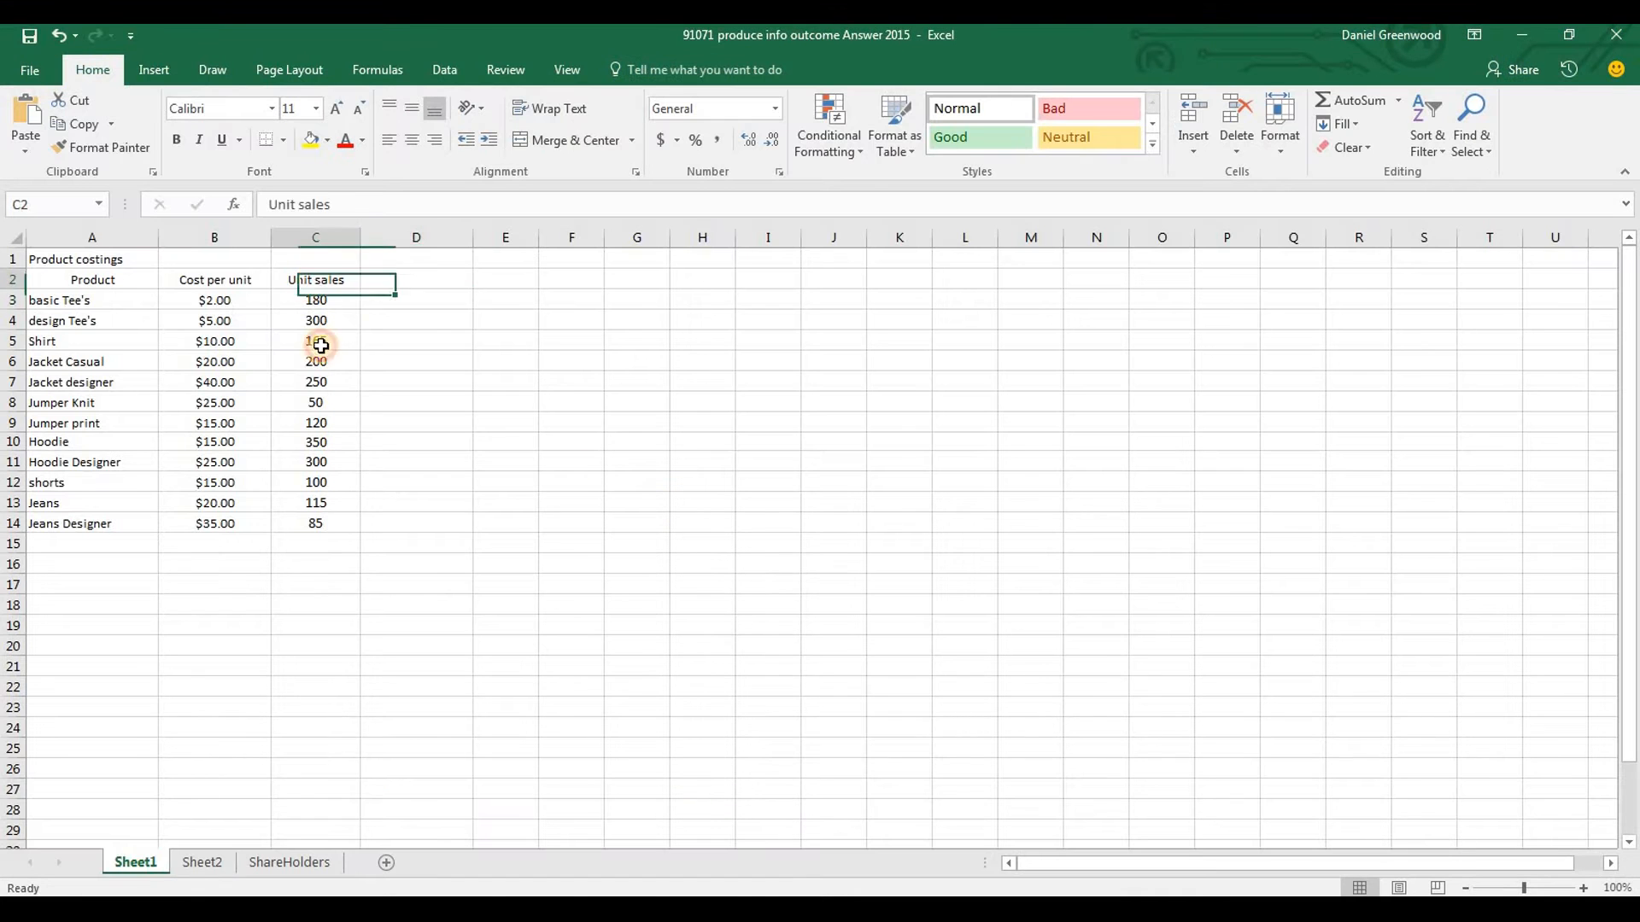
{"action": "left_click", "coordinate": [272, 205]}
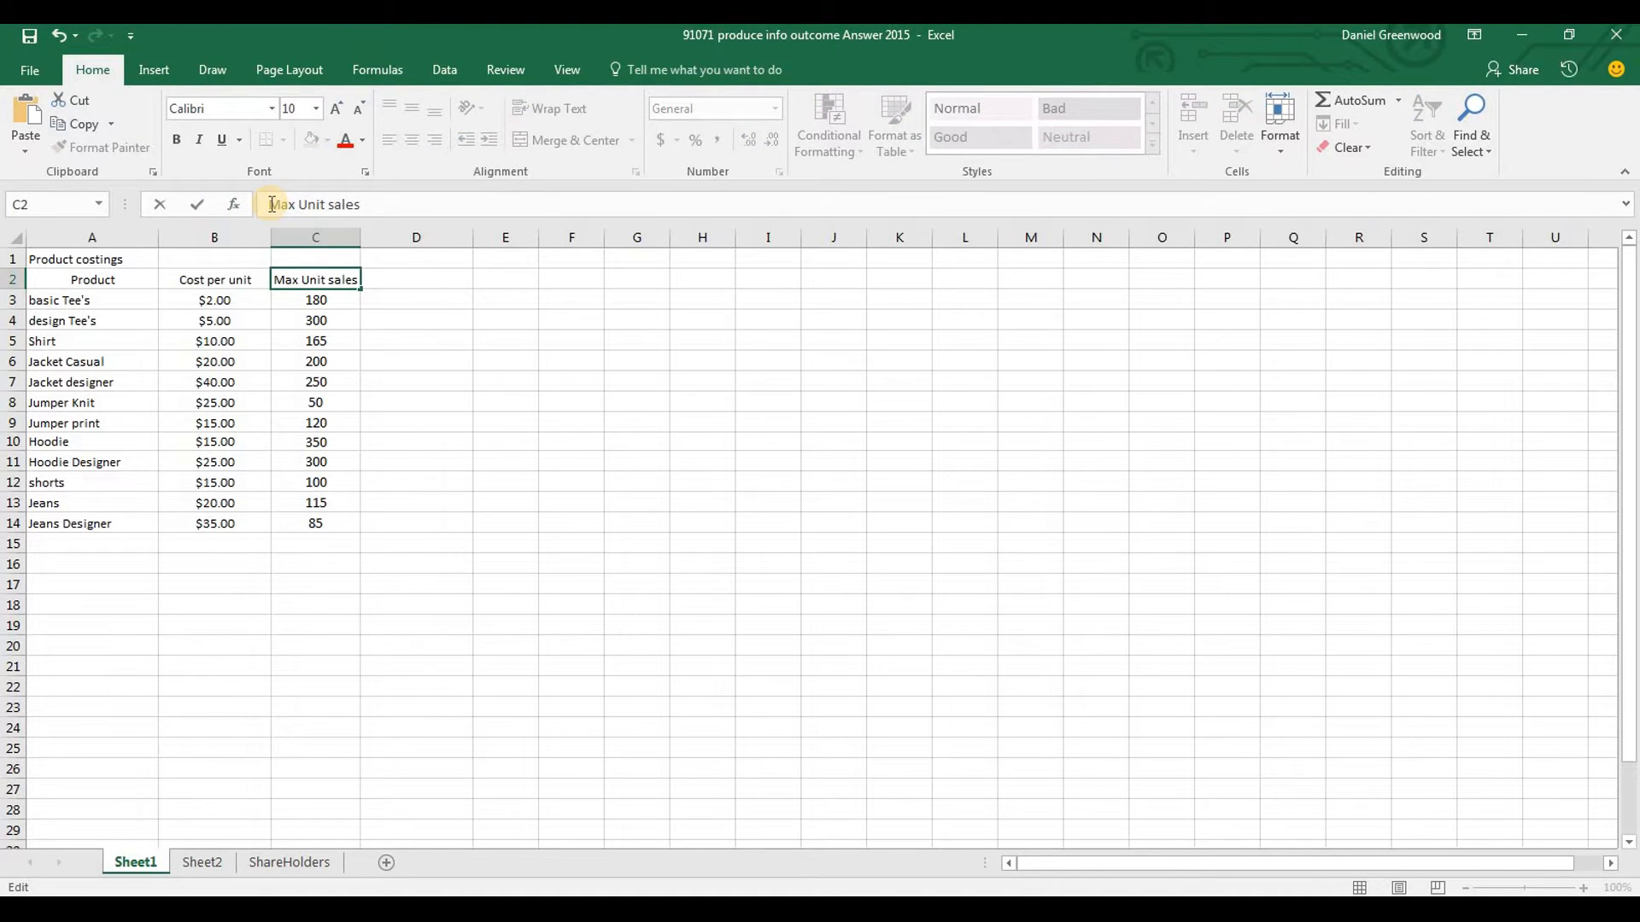
Check the Word brief's formulas and product costing table, and return to the Excel sheet
{"action": "key", "text": "alt+Tab"}
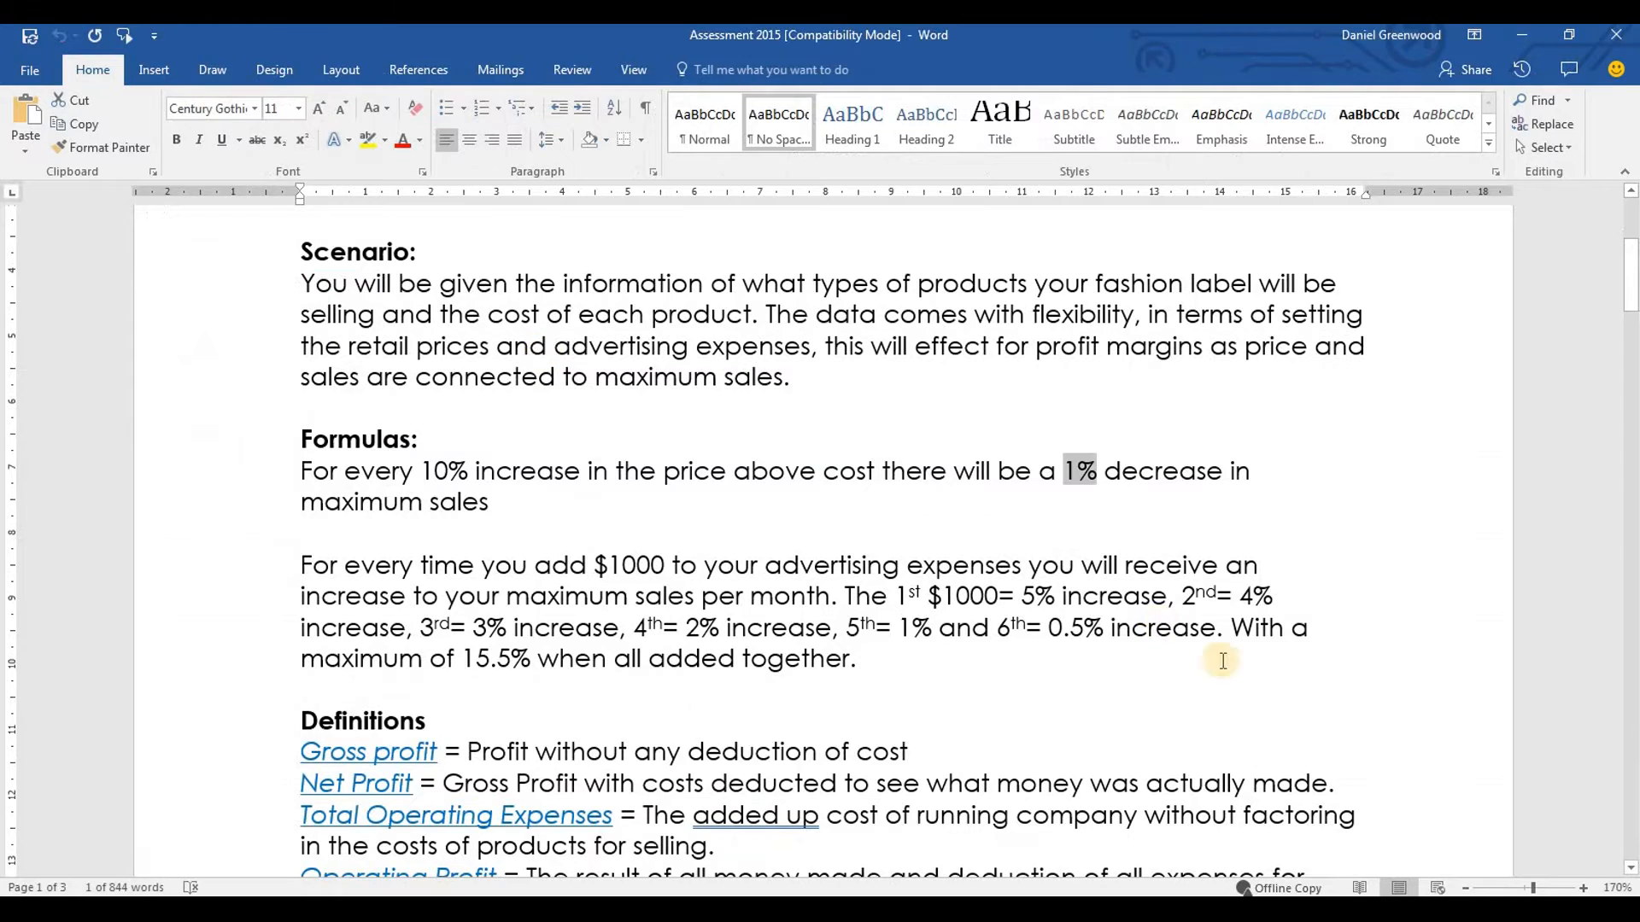
{"action": "left_click_drag", "start_coordinate": [1633, 338], "coordinate": [1633, 543]}
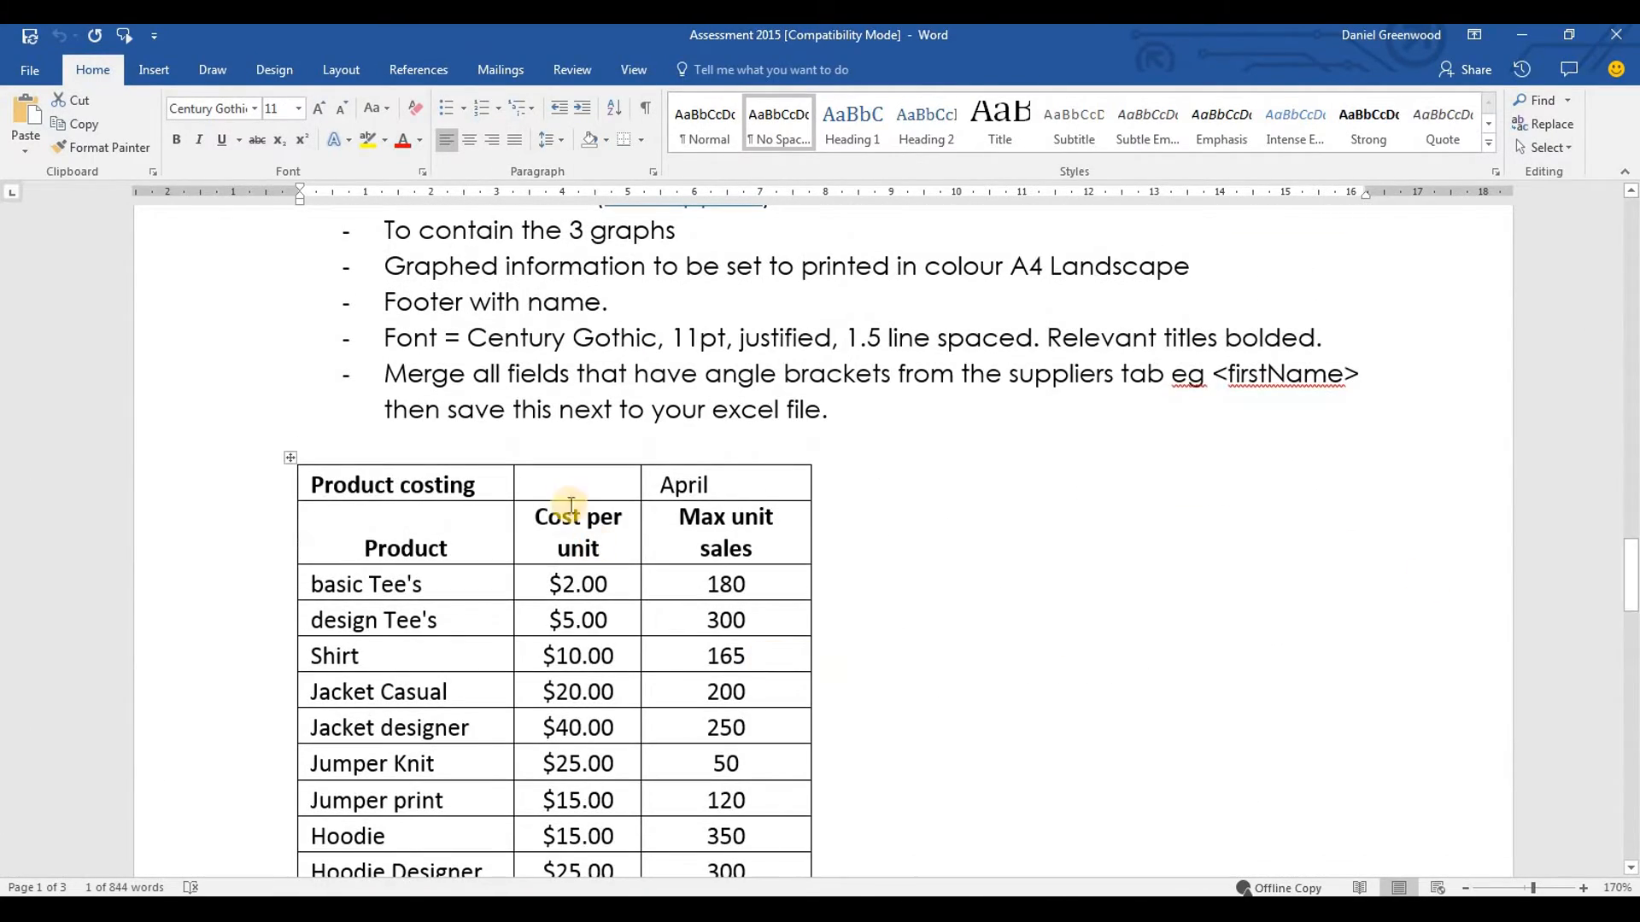
{"action": "key", "text": "alt+Tab"}
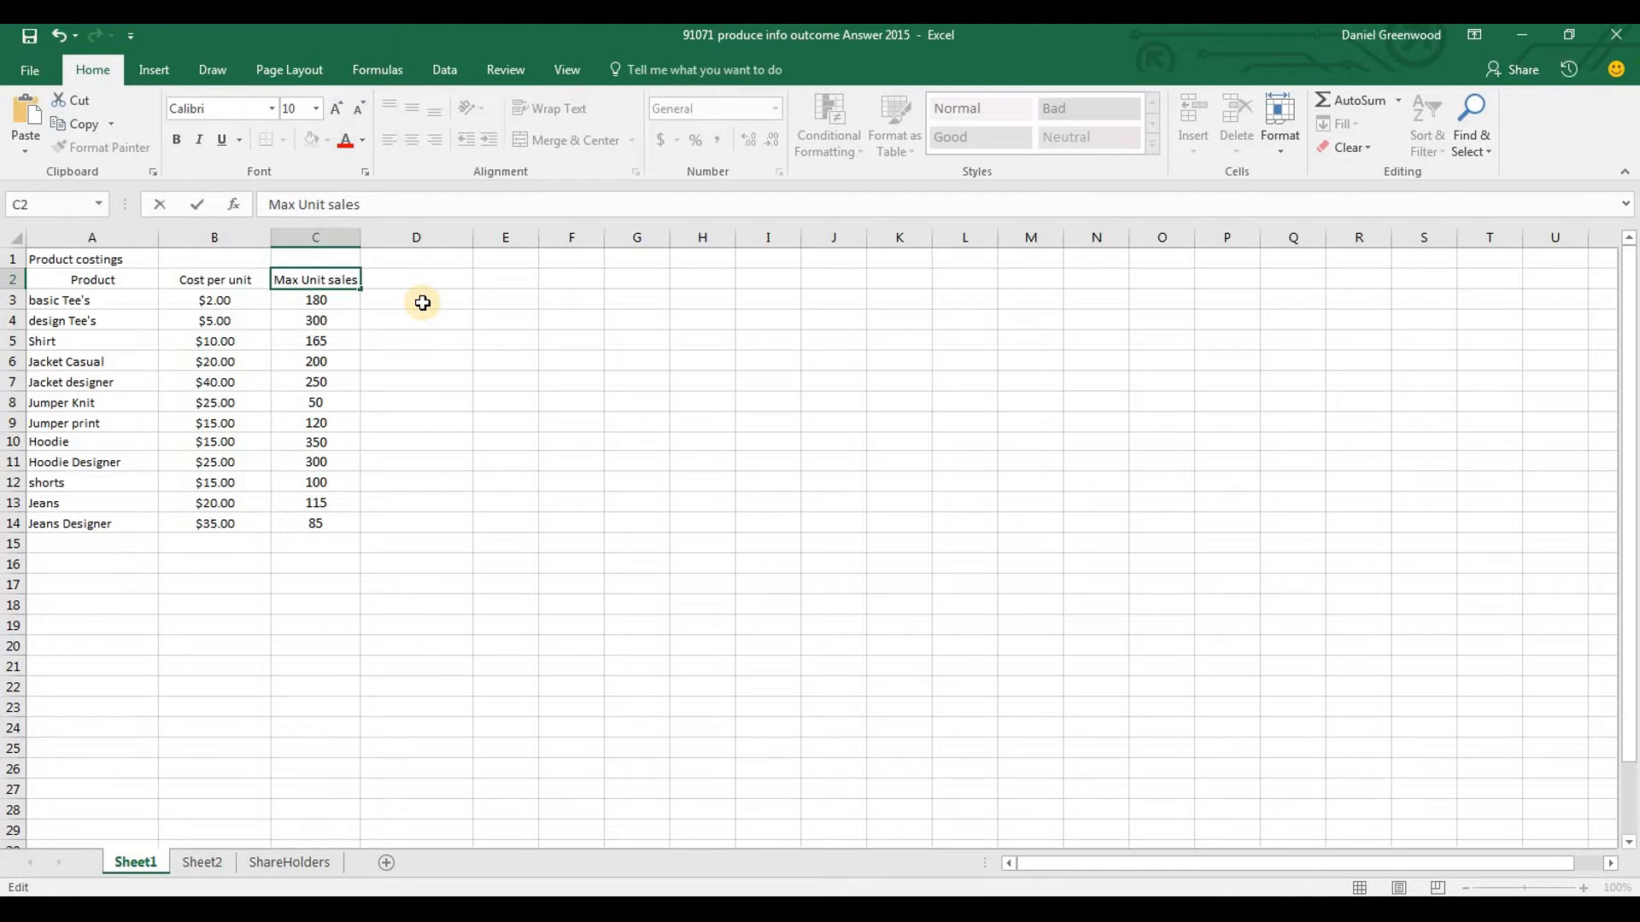
Enter the heading "Sales Price" in D2
{"action": "left_click", "coordinate": [404, 282]}
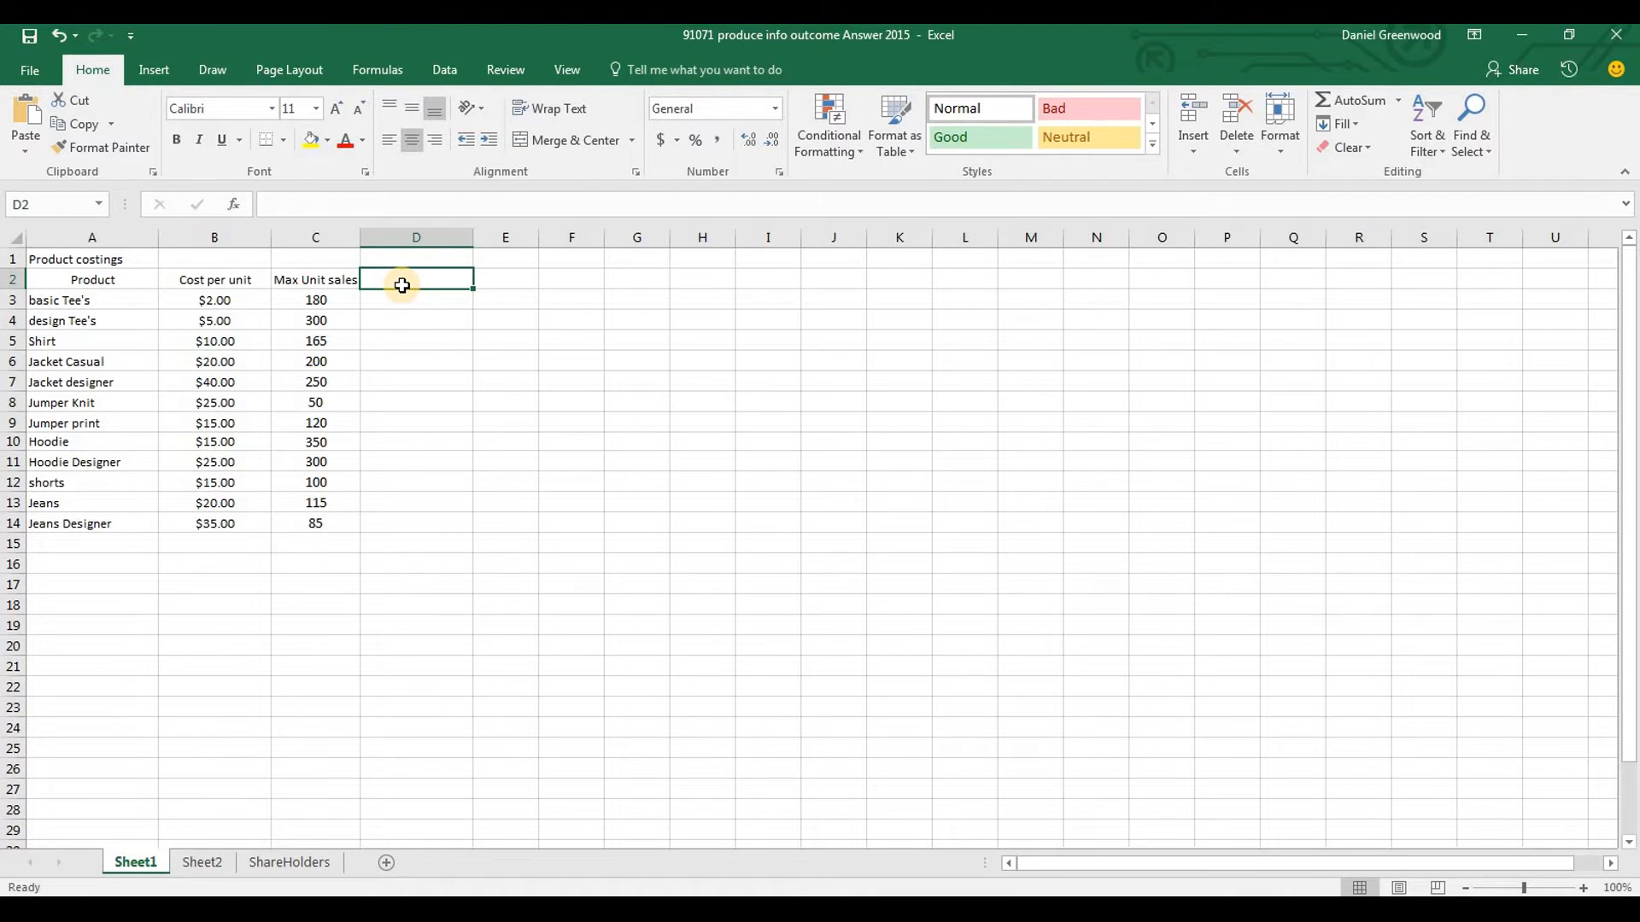
{"action": "type", "text": "Sales Price"}
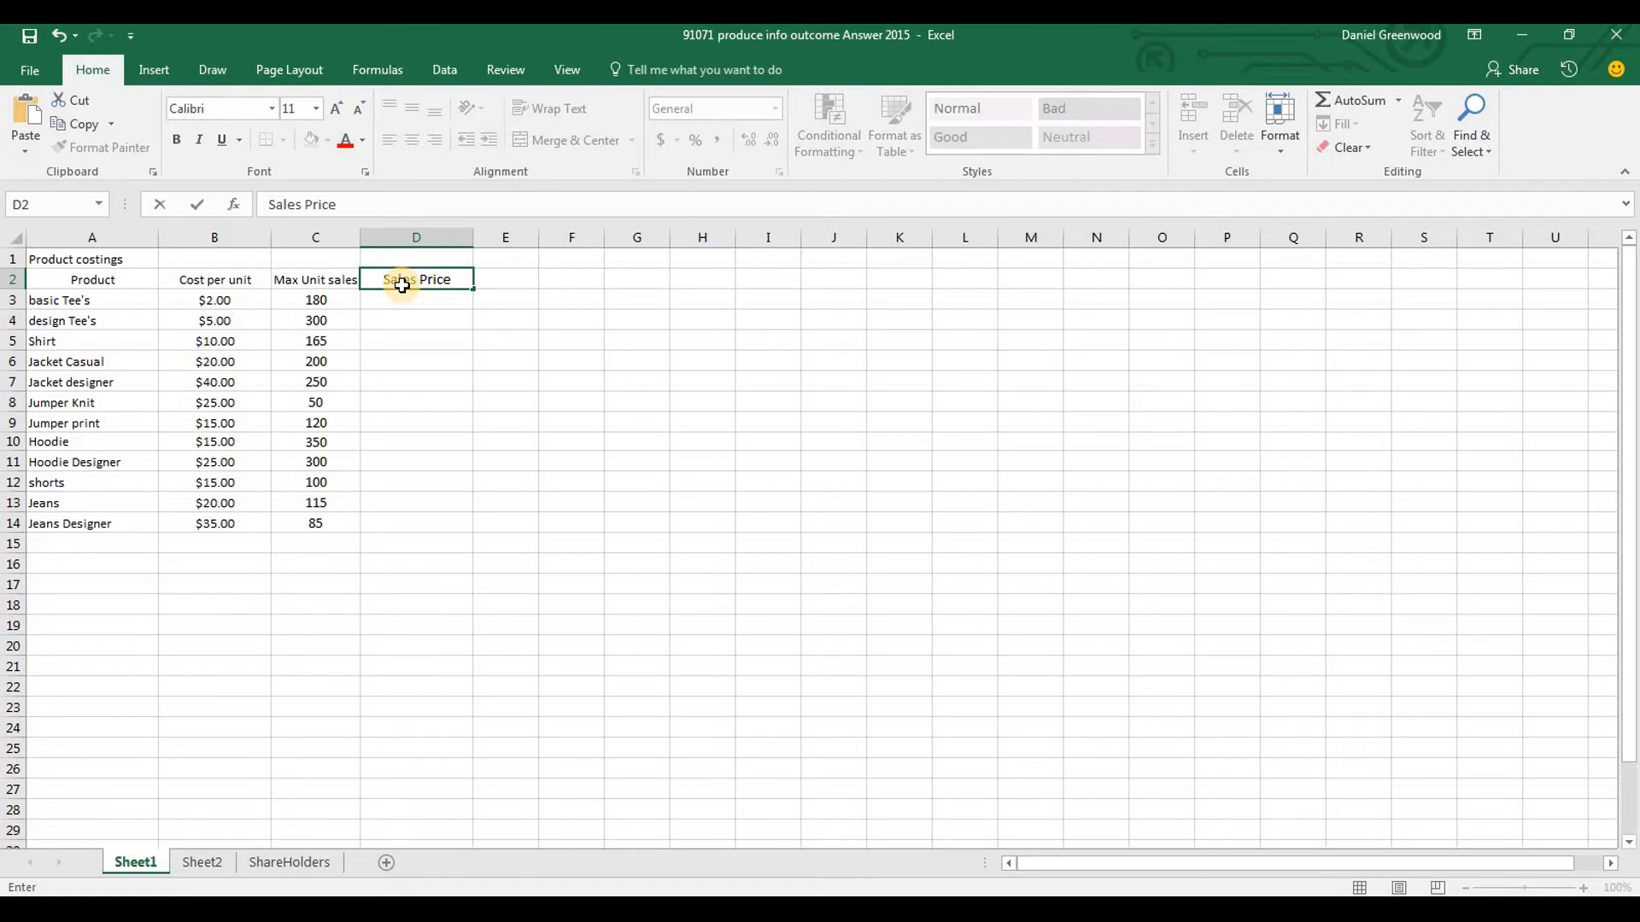
{"action": "key", "text": "Return"}
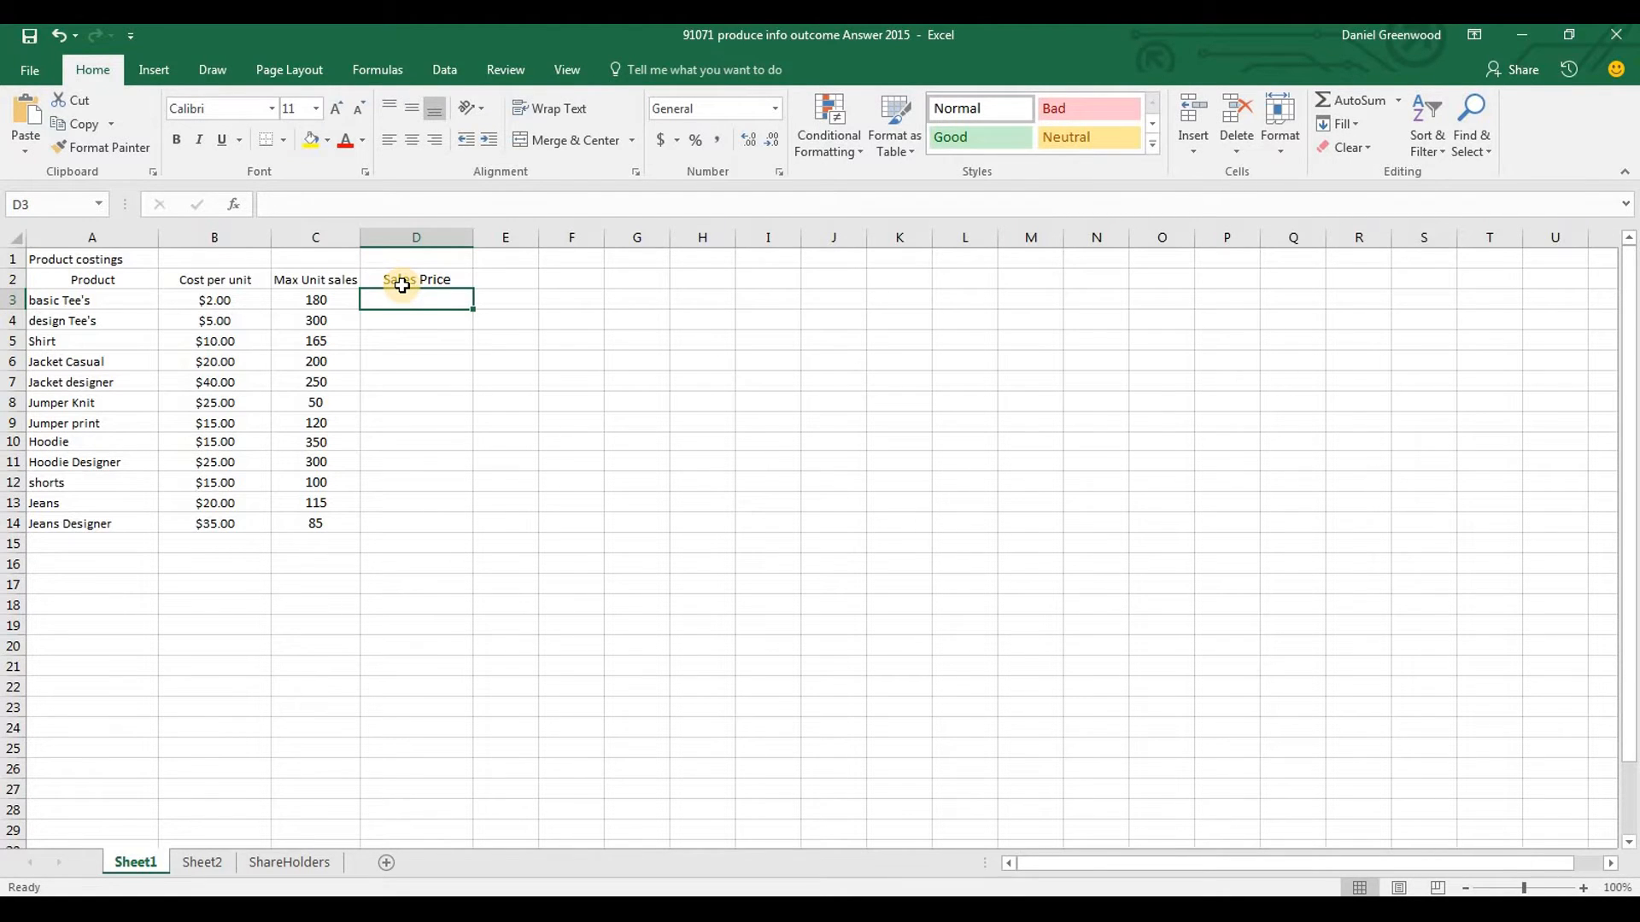
Add the heading "Actual Sales" in E2 and fit column E's width to it
{"action": "key", "text": "Right"}
{"action": "key", "text": "Up"}
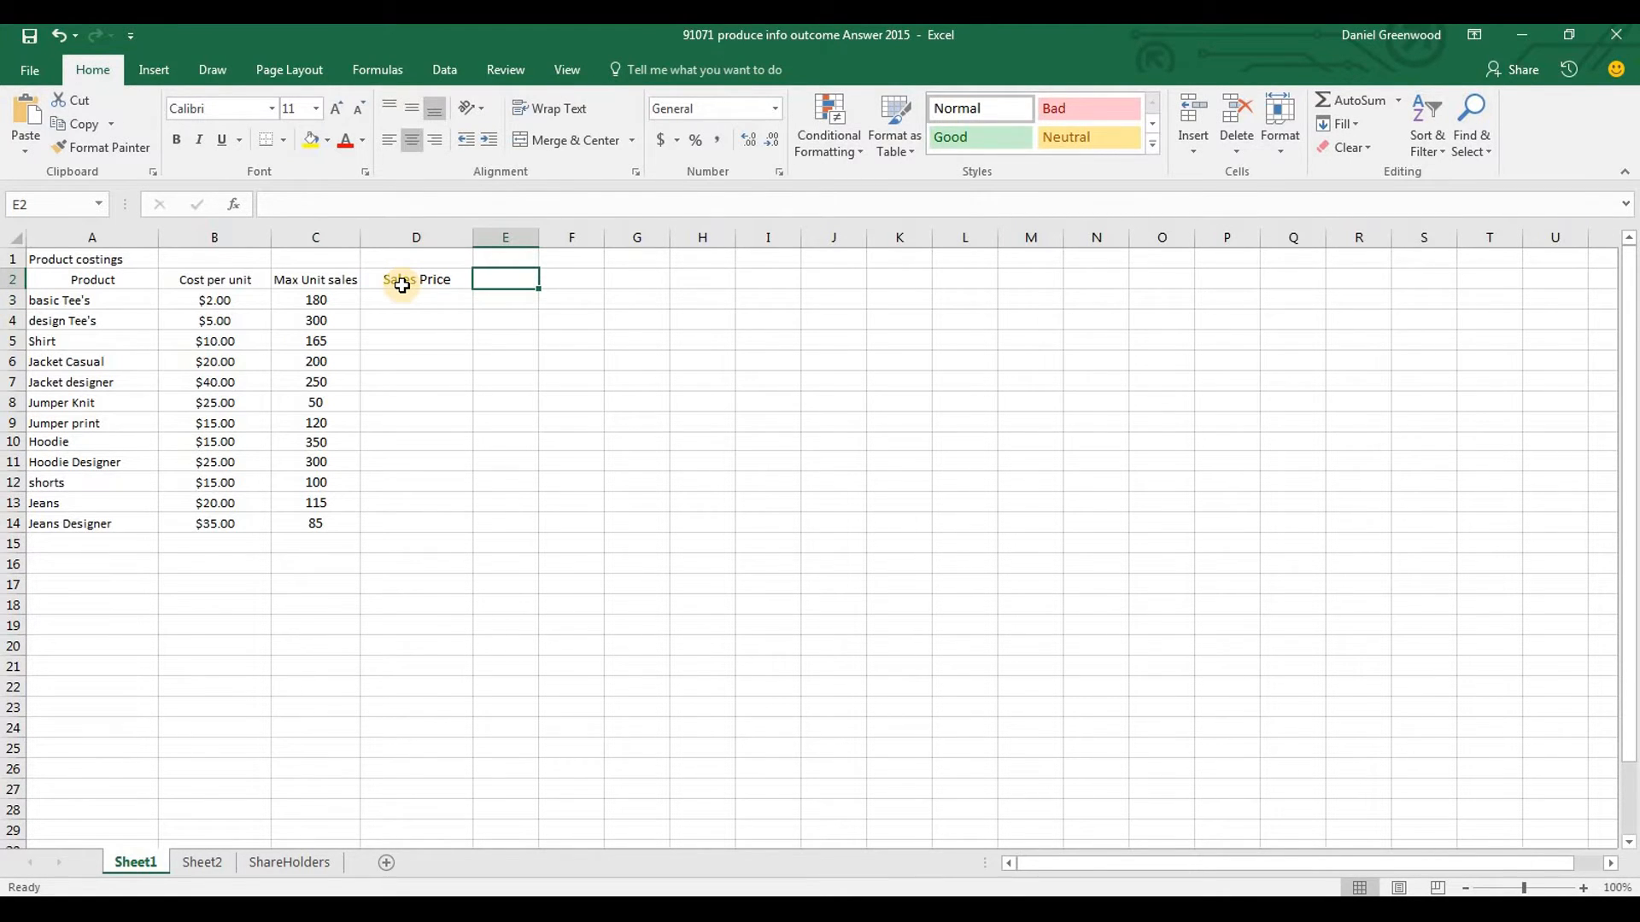
{"action": "type", "text": "Actual Sa"}
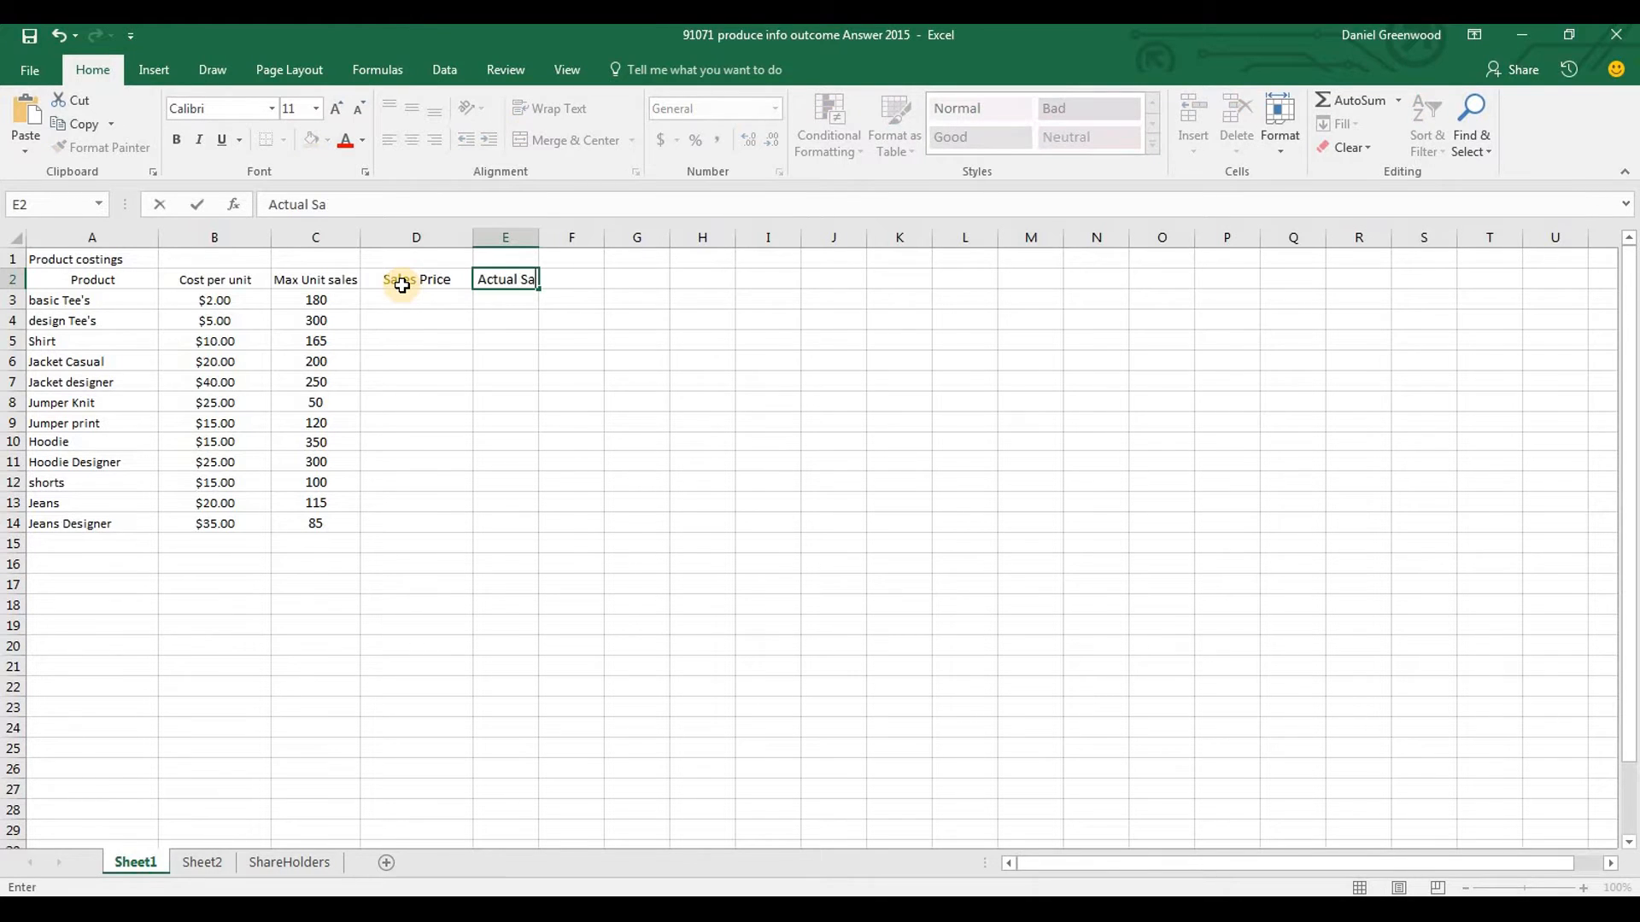
{"action": "key", "text": "Return"}
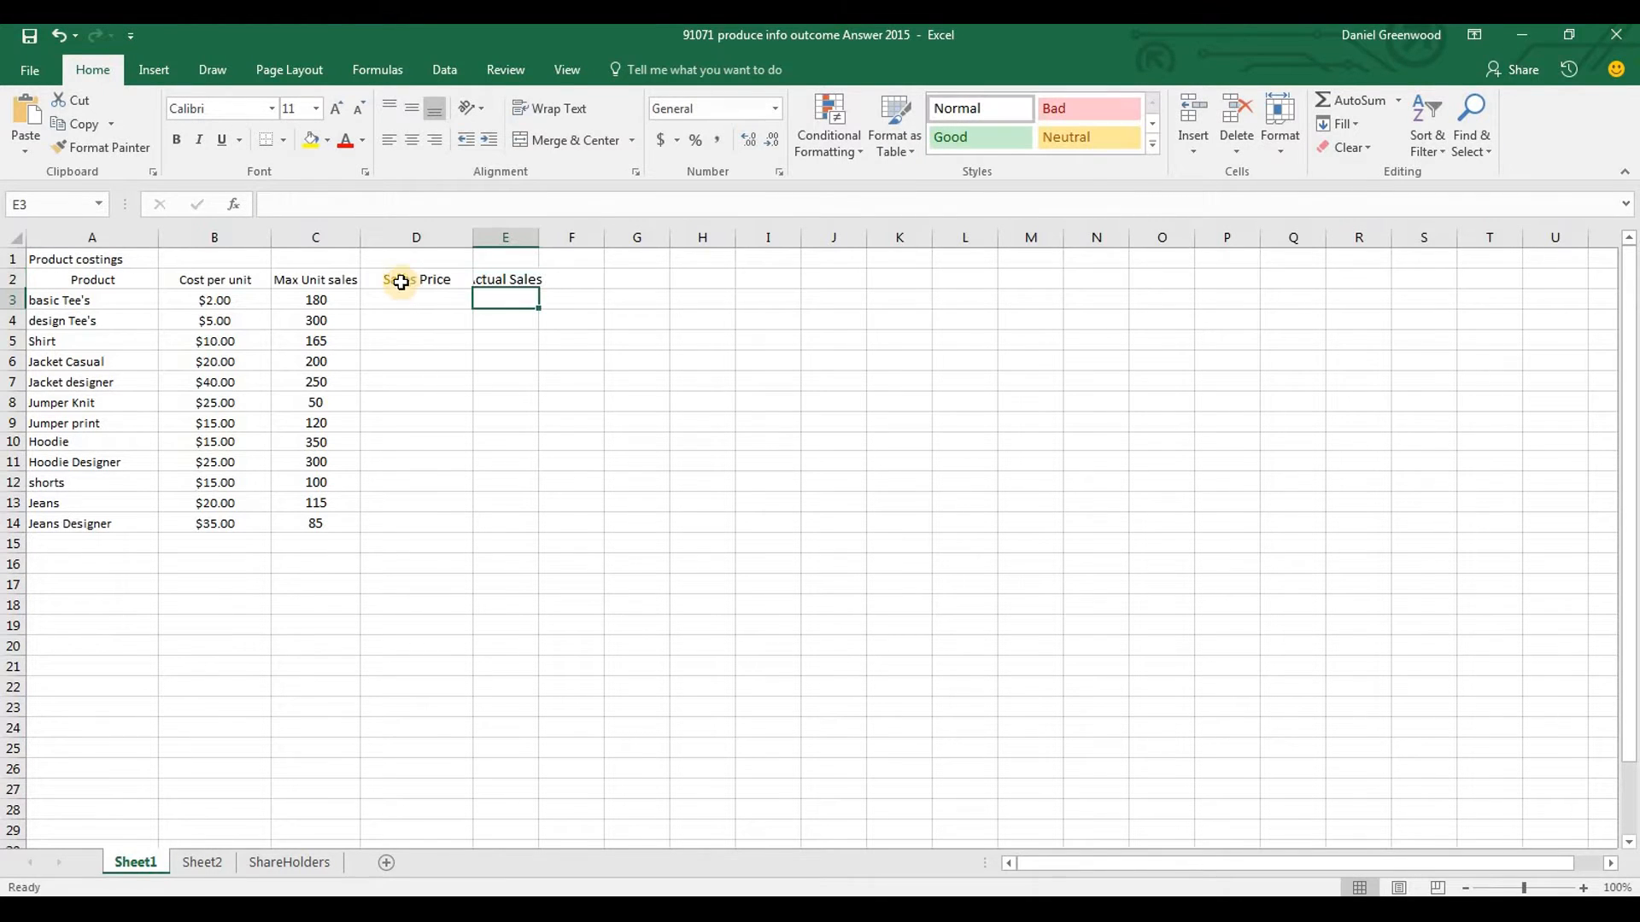
{"action": "double_click", "coordinate": [539, 238]}
Select F2, check the gross profit definition in the Word brief, and return to the Excel sheet
{"action": "left_click", "coordinate": [576, 282]}
{"action": "key", "text": "Right"}
{"action": "key", "text": "Right"}
{"action": "key", "text": "Left"}
{"action": "key", "text": "Left"}
{"action": "key", "text": "Left"}
{"action": "key", "text": "Right"}
{"action": "key", "text": "Right"}
{"action": "key", "text": "Right"}
{"action": "key", "text": "Left"}
{"action": "key", "text": "Left"}
{"action": "key", "text": "alt+Tab"}
{"action": "left_click_drag", "start_coordinate": [1633, 555], "coordinate": [1633, 313]}
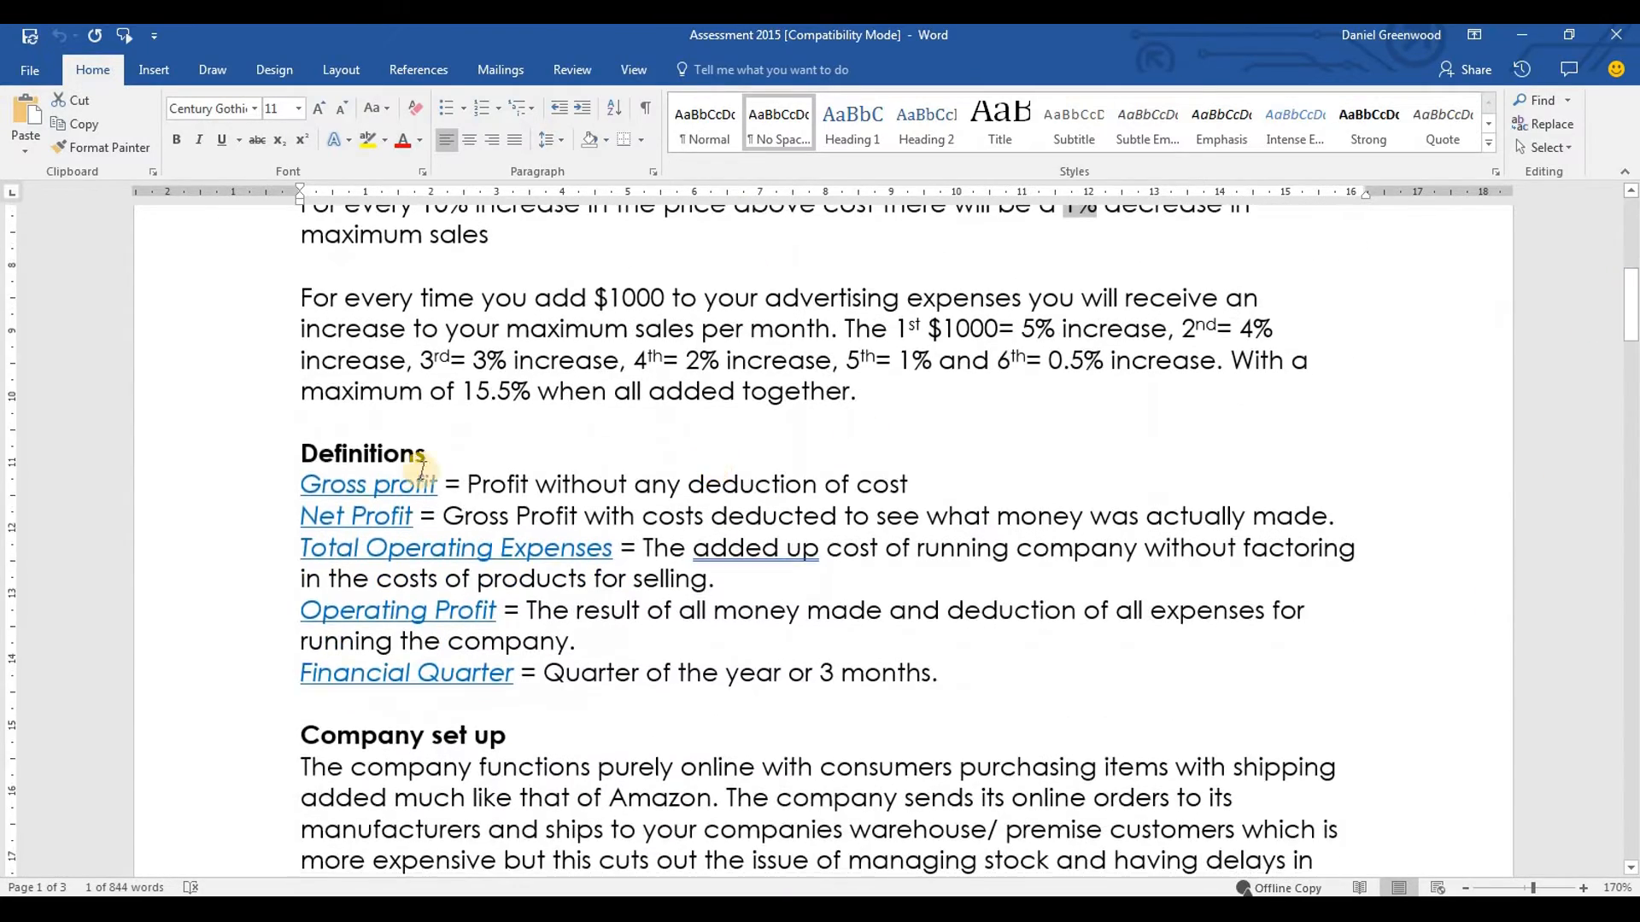
{"action": "left_click_drag", "start_coordinate": [679, 470], "coordinate": [921, 466]}
{"action": "key", "text": "alt+Tab"}
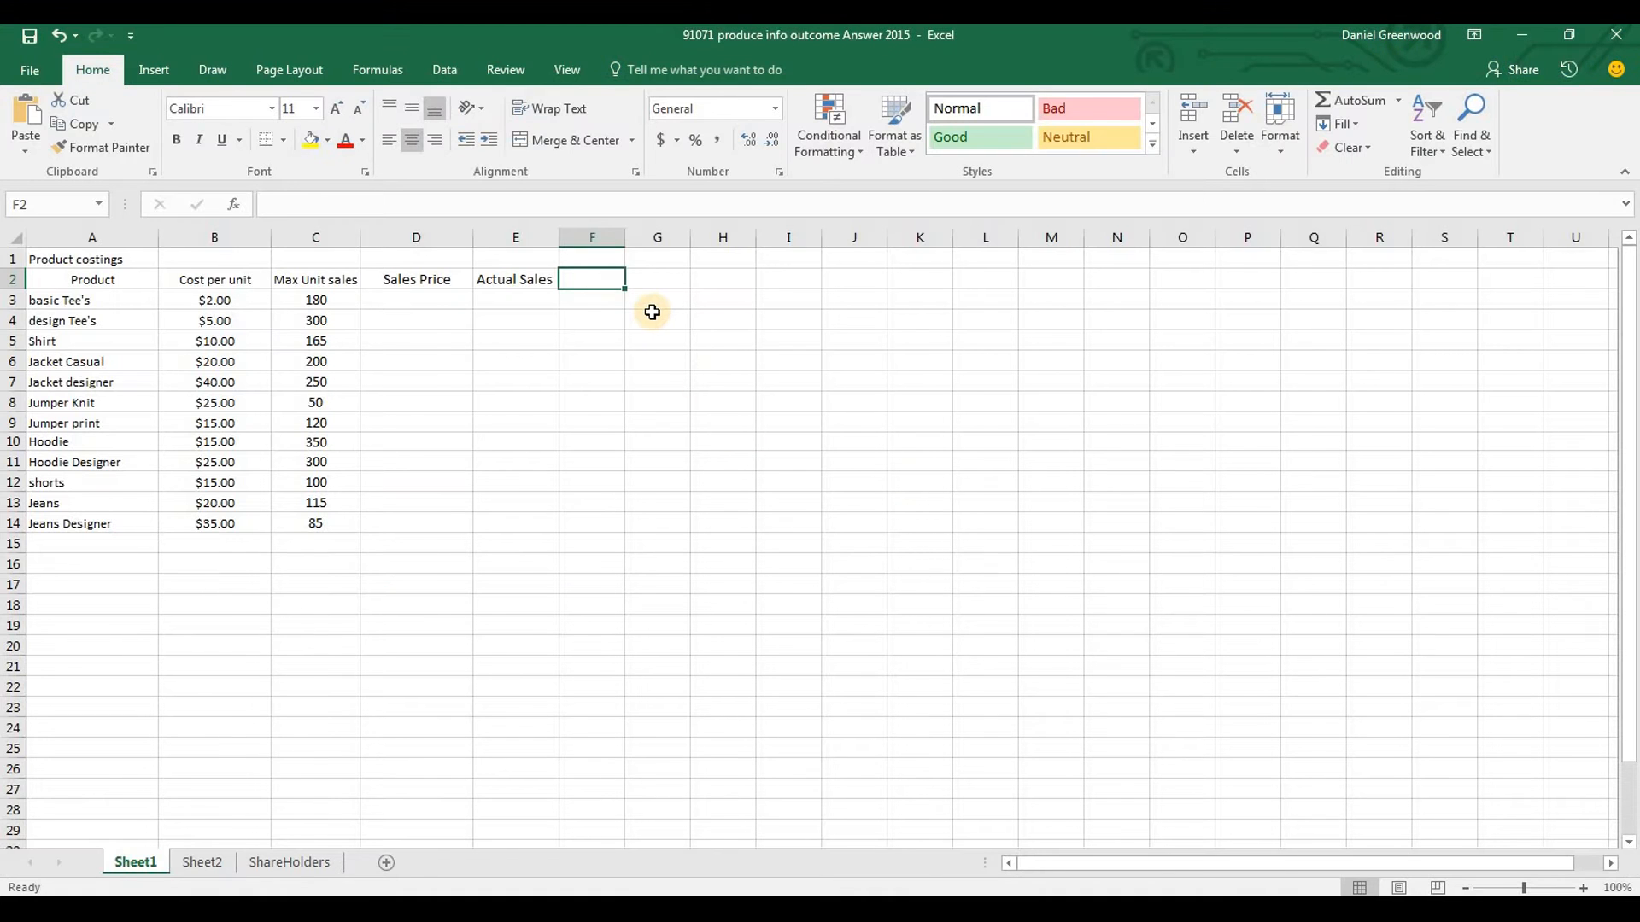
Enter the heading "Gross Profit" in F2 and fit column F's width to it
{"action": "type", "text": "G"}
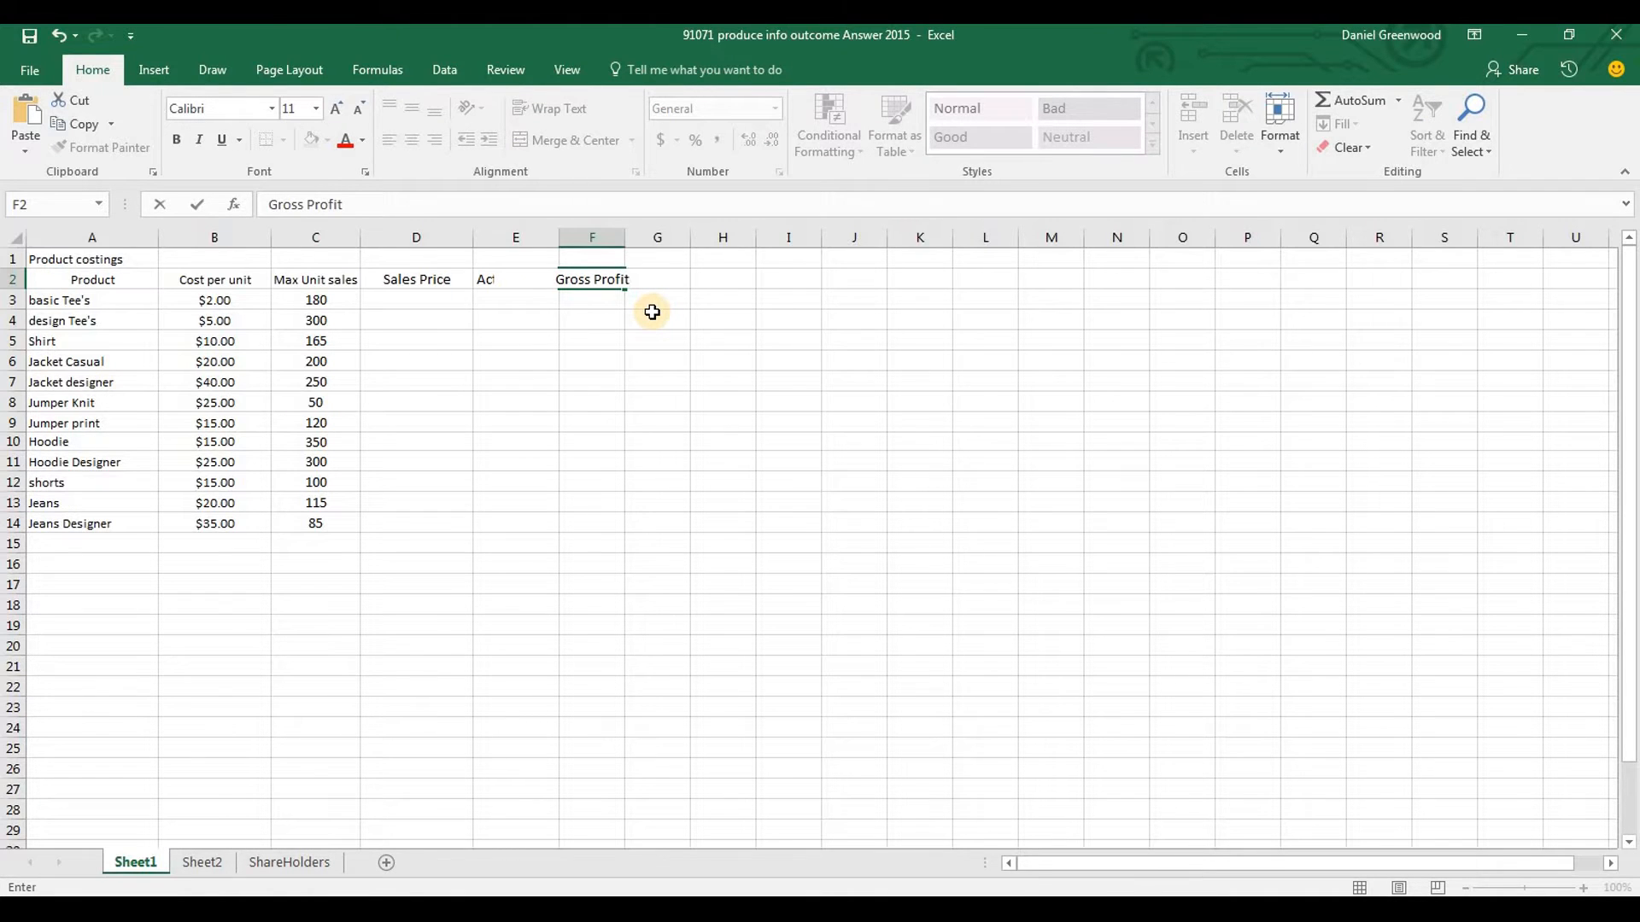
{"action": "type", "text": "ross Profit"}
{"action": "key", "text": "Tab"}
{"action": "double_click", "coordinate": [625, 235]}
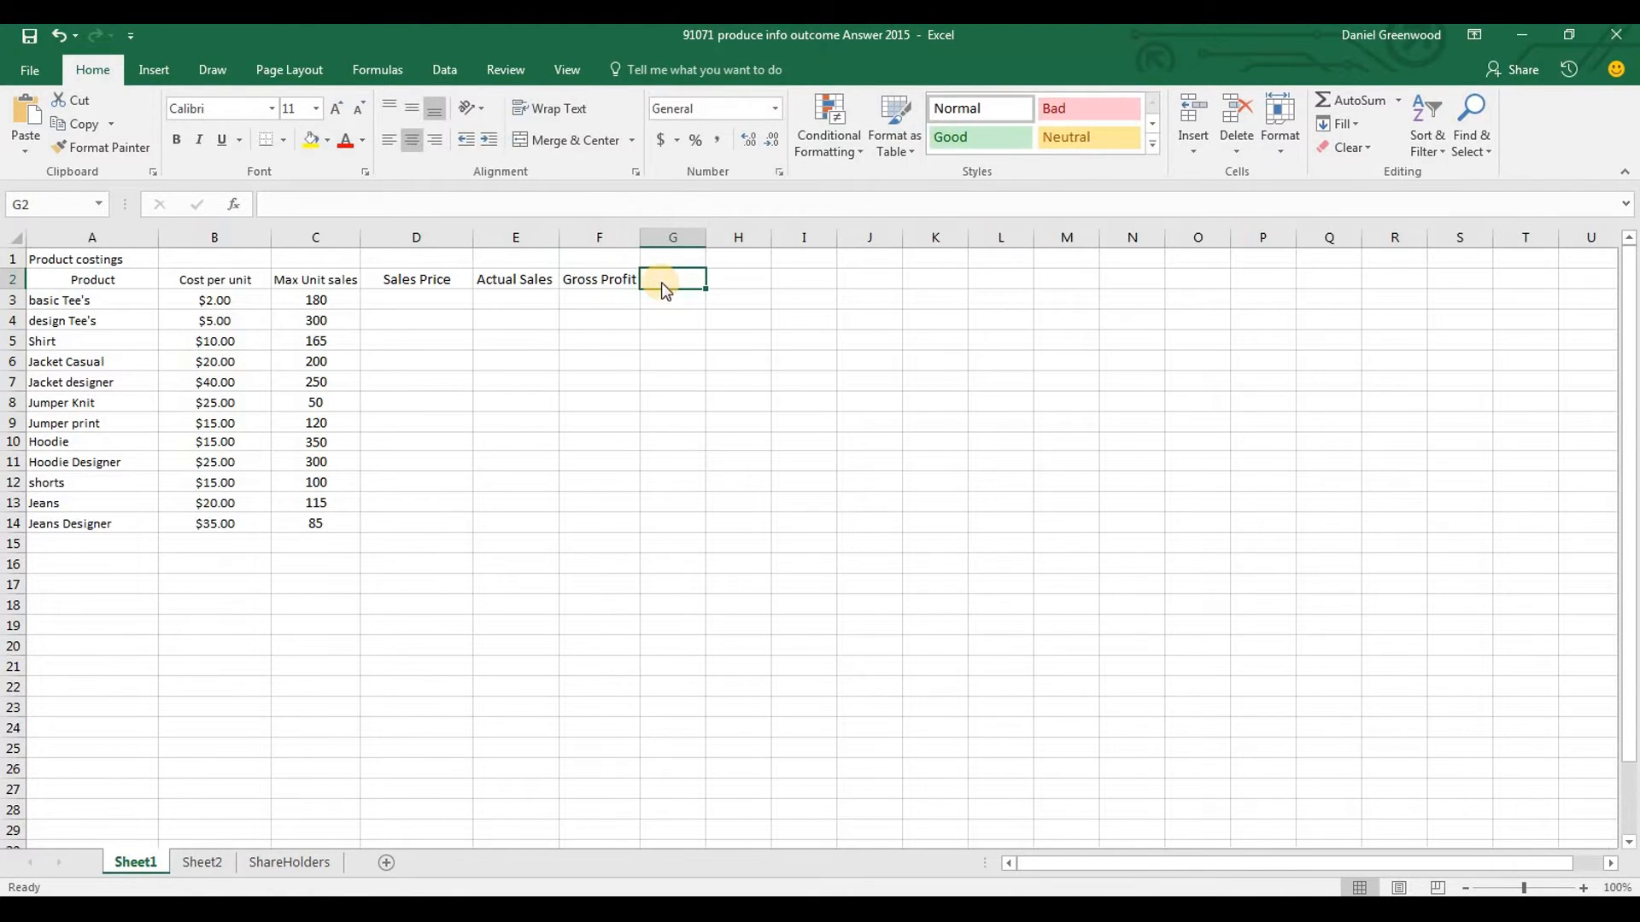
Using the profit definitions in the Word brief, enter the heading "Net Profit" in G2 and fit column G's width in Excel
{"action": "key", "text": "alt+Tab"}
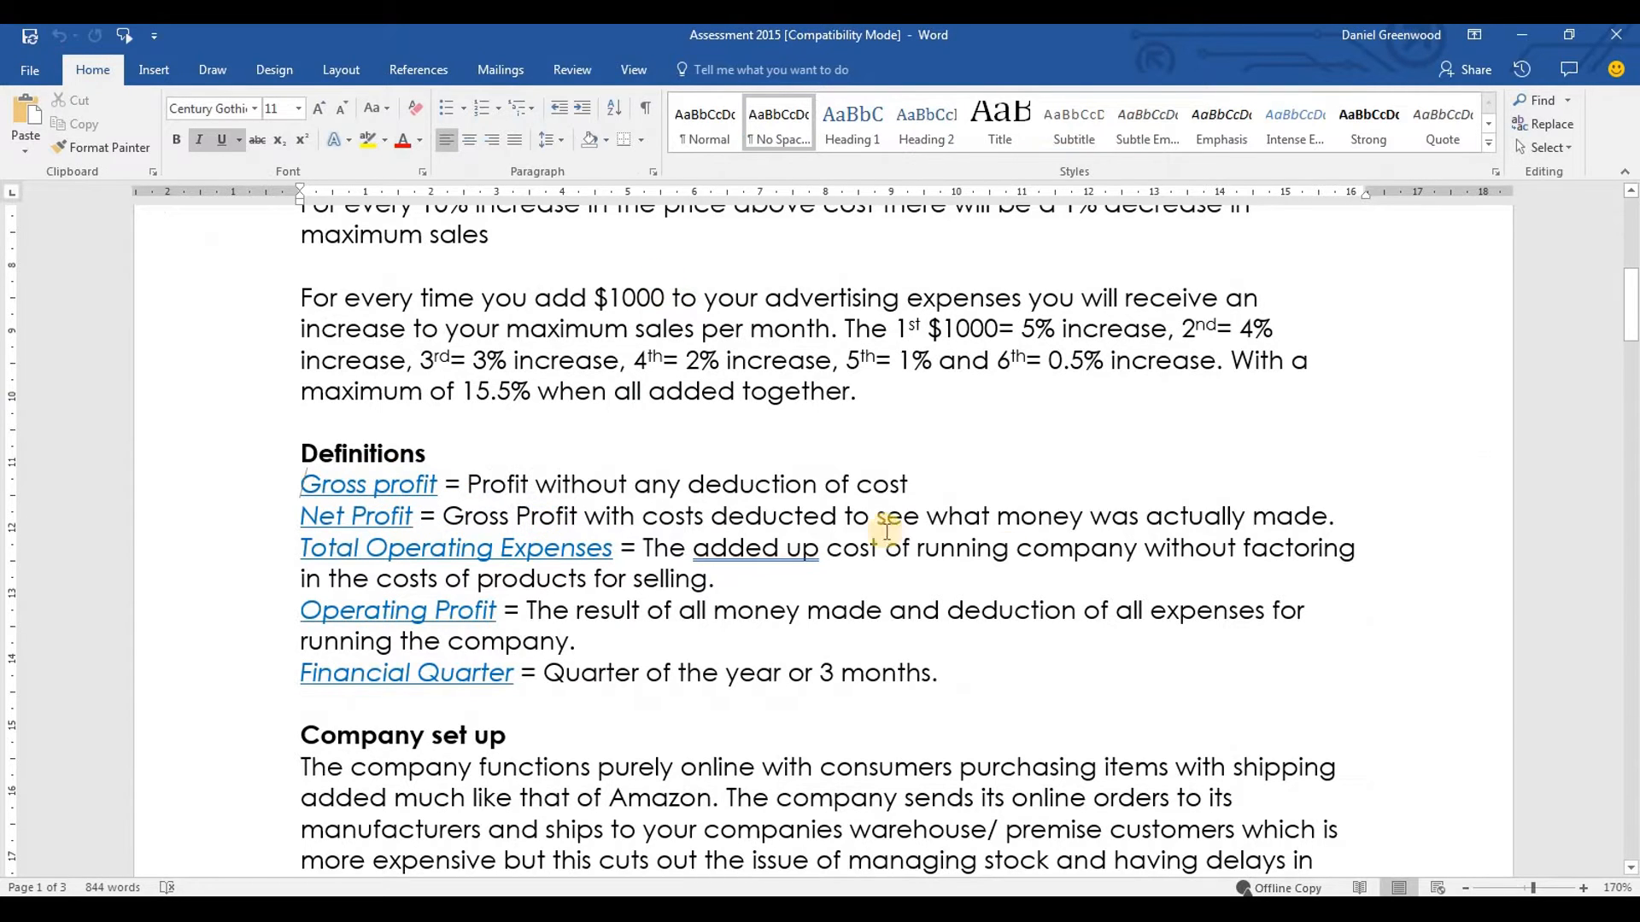
{"action": "key", "text": "alt+Tab"}
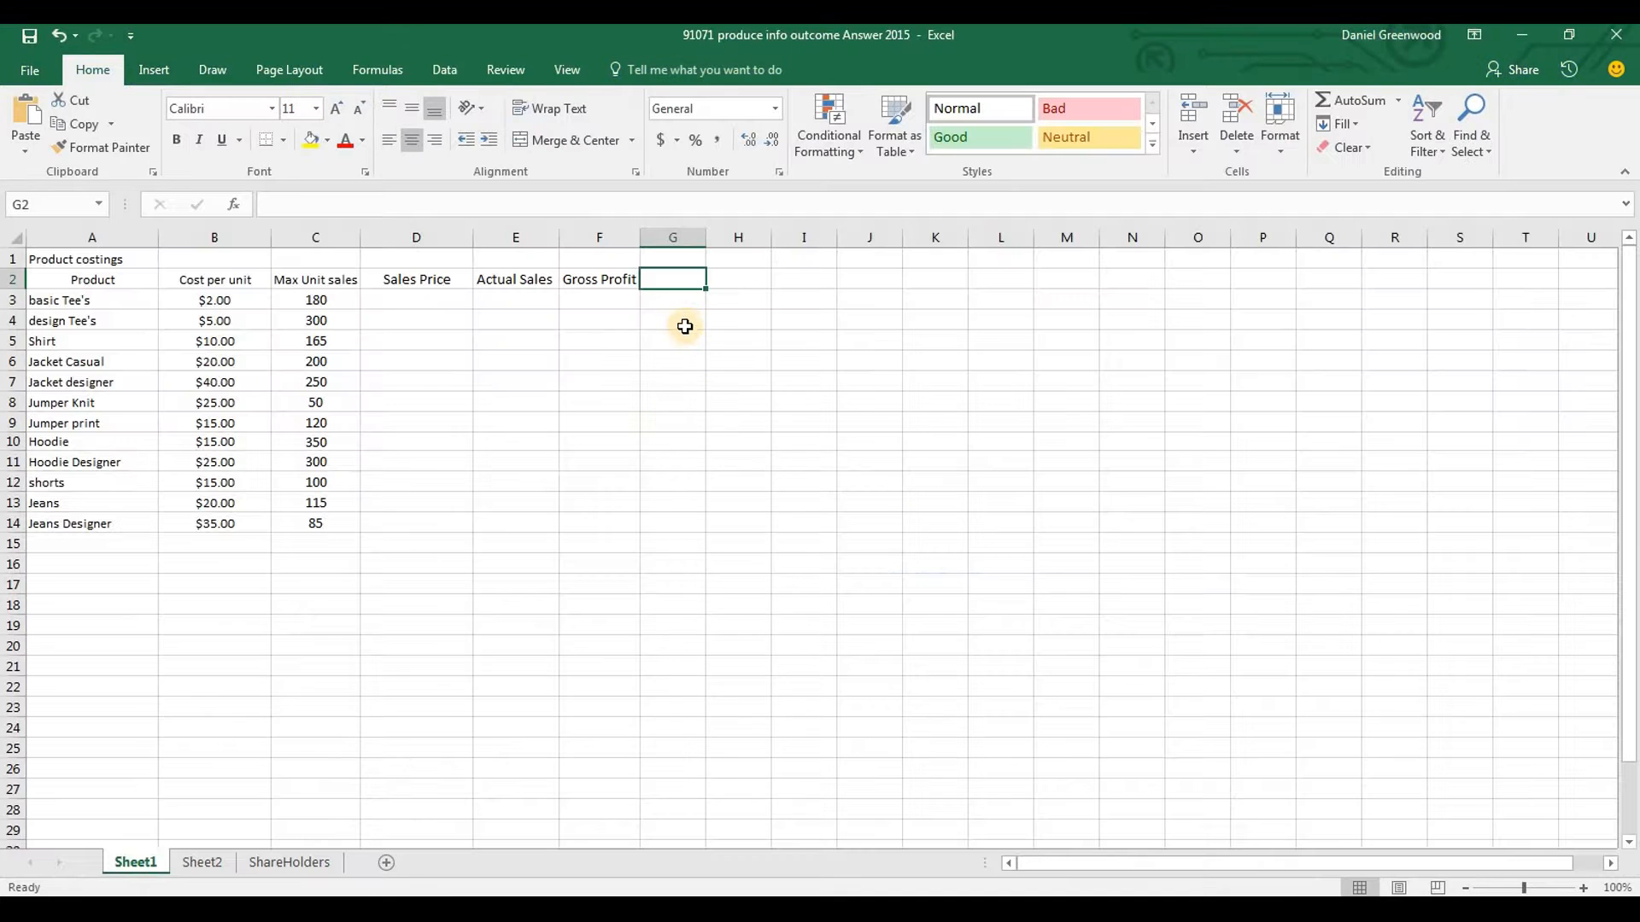
{"action": "type", "text": "Ner"}
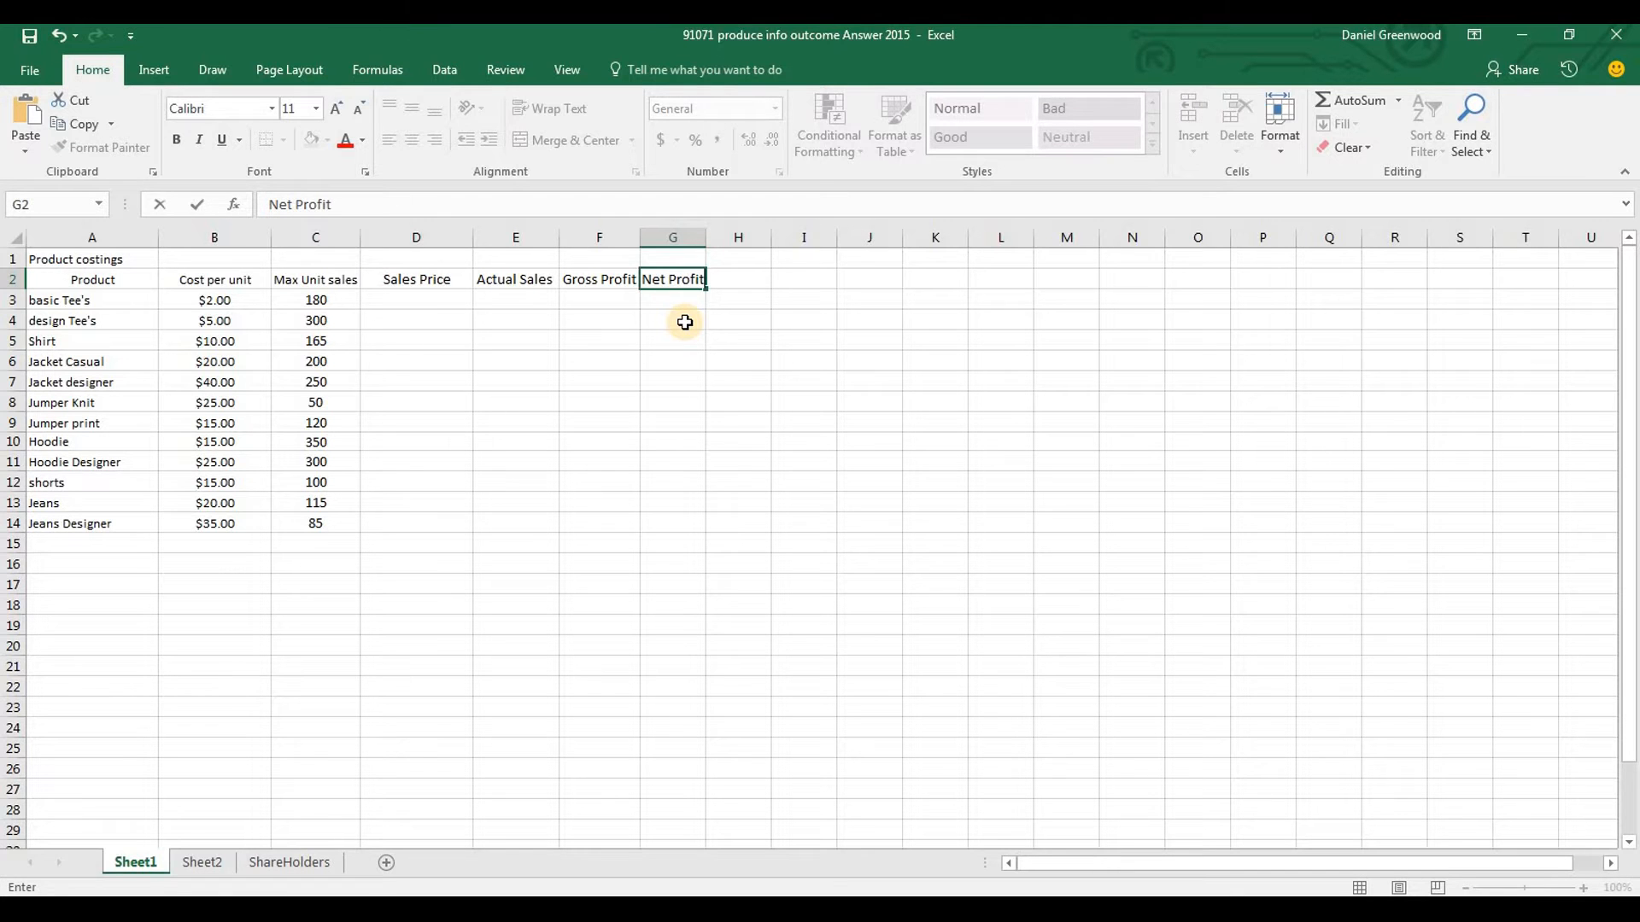
{"action": "key", "text": "alt+Tab"}
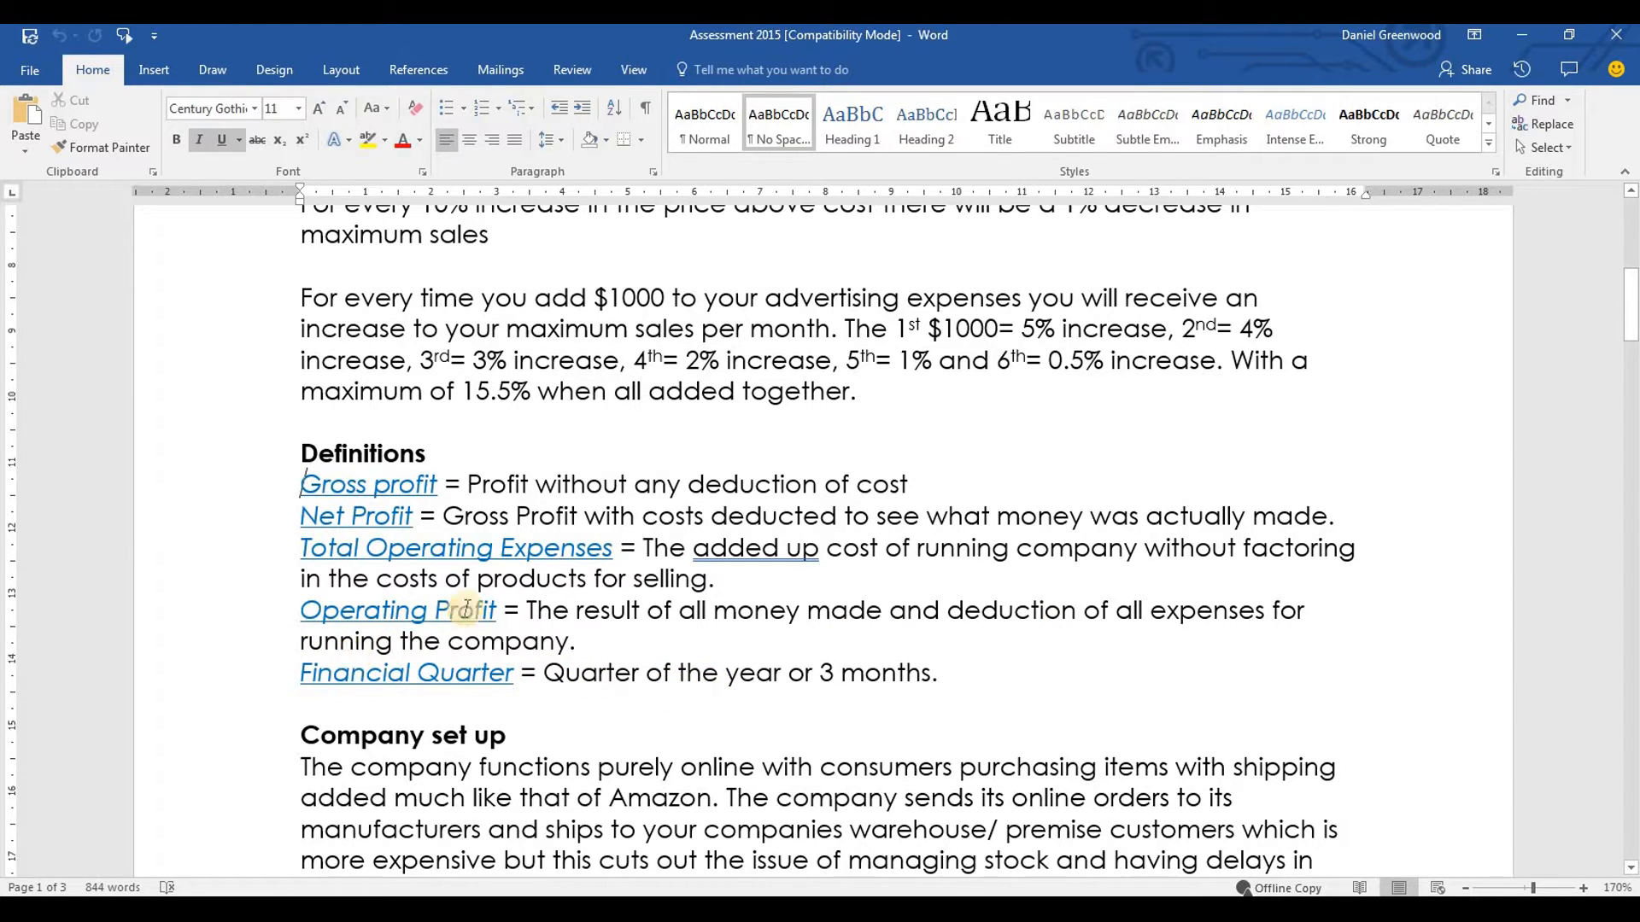
{"action": "key", "text": "alt+Tab"}
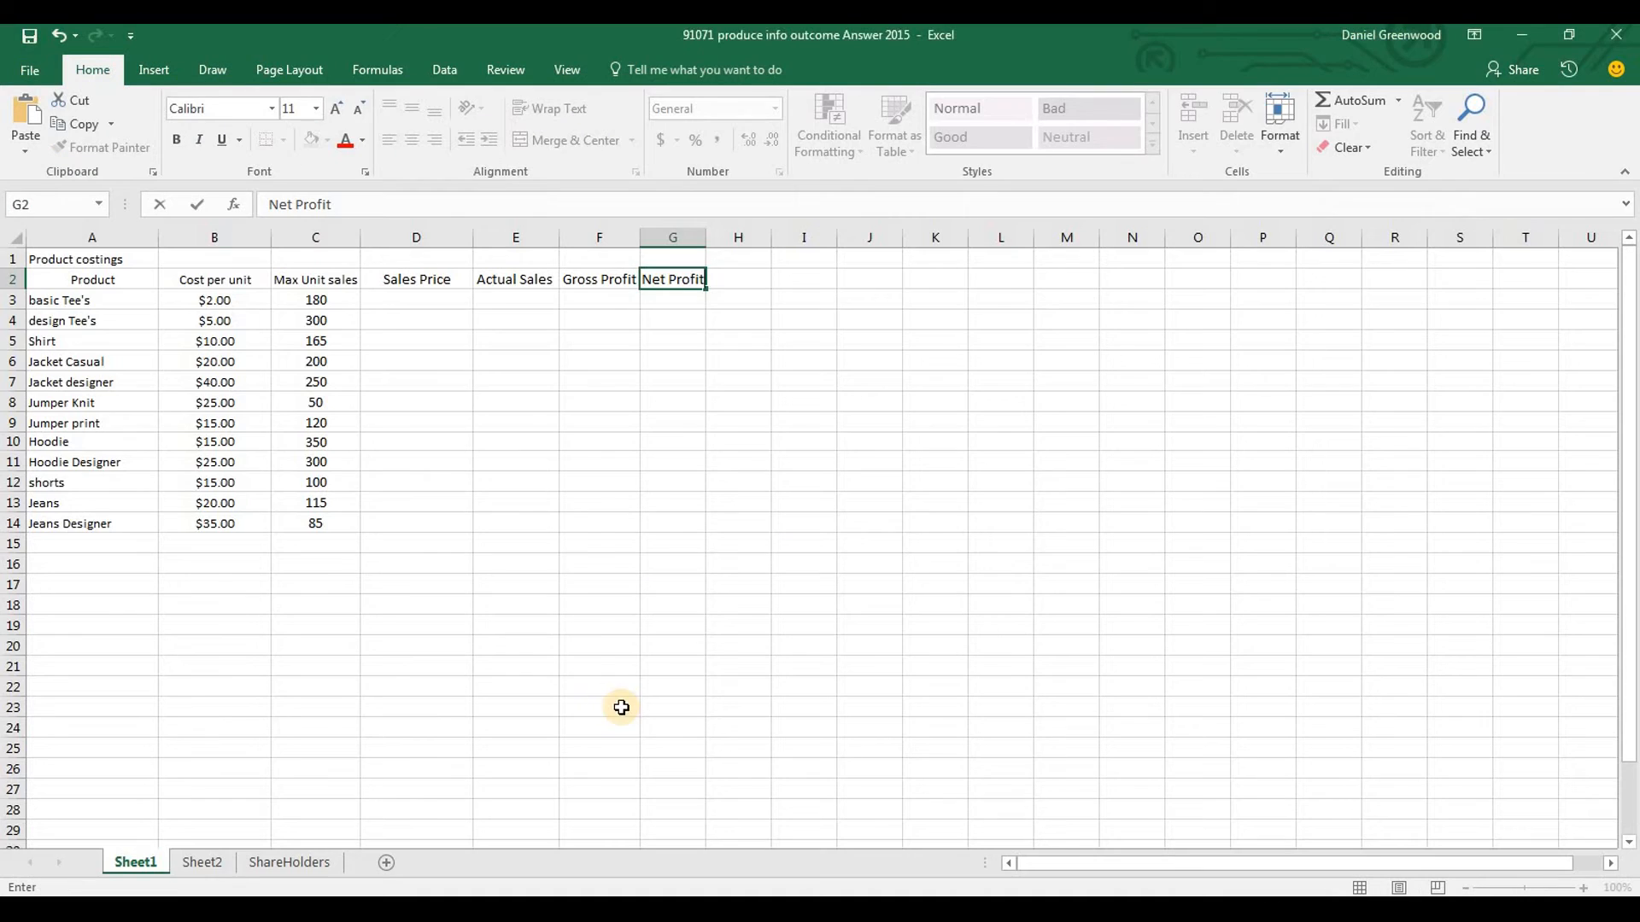
{"action": "left_click", "coordinate": [694, 237]}
{"action": "double_click", "coordinate": [705, 237]}
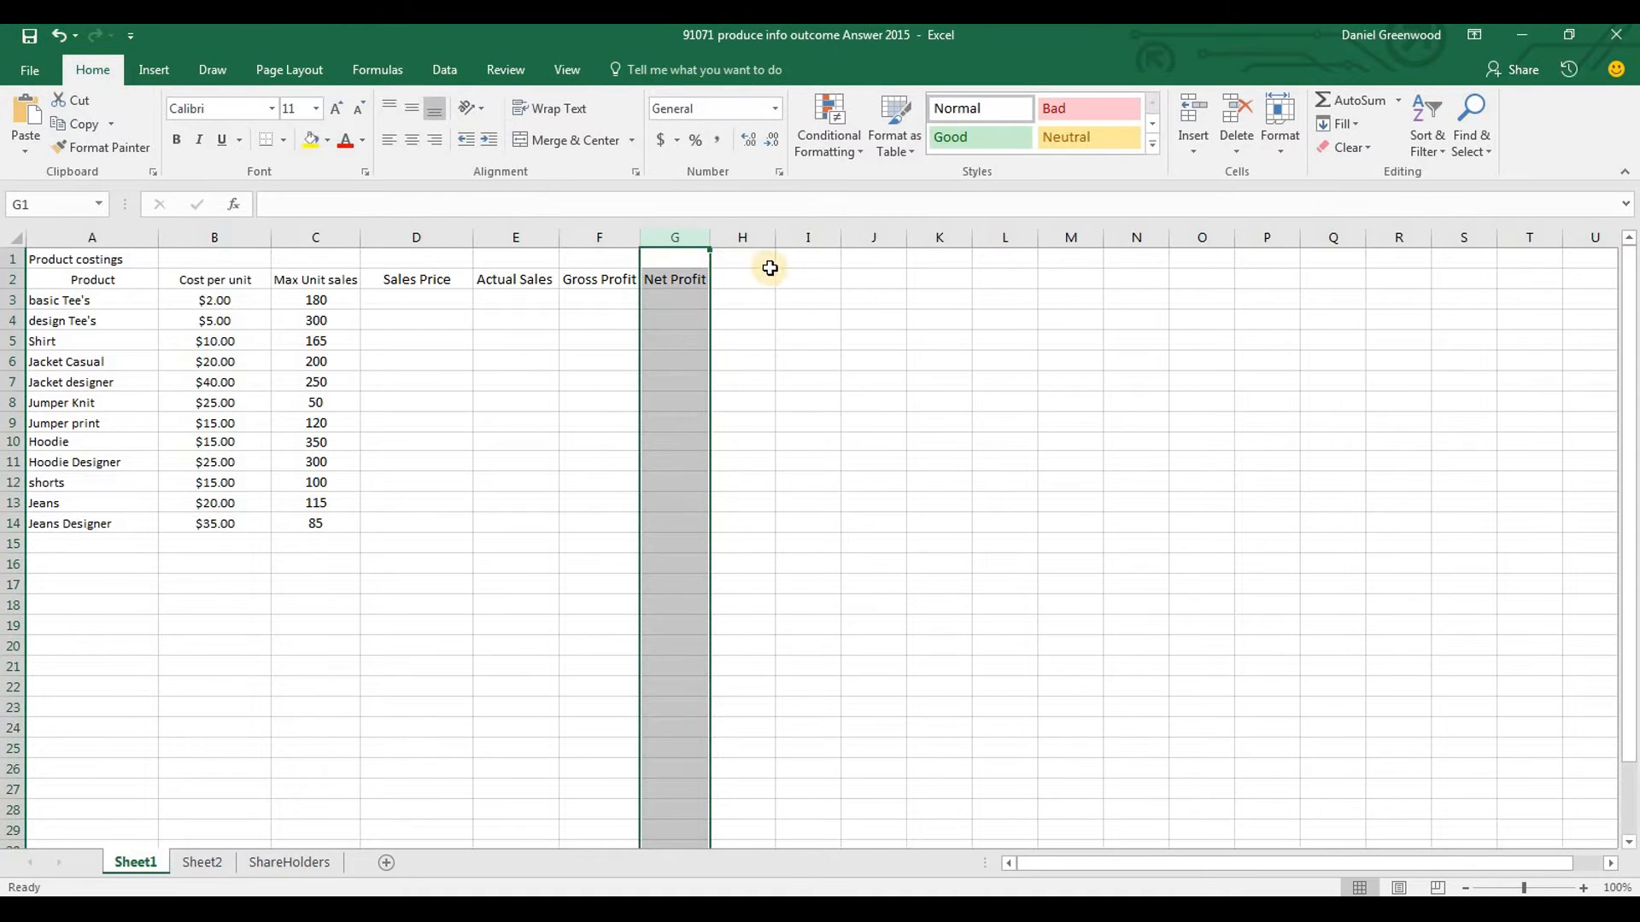
{"action": "key", "text": "Right"}
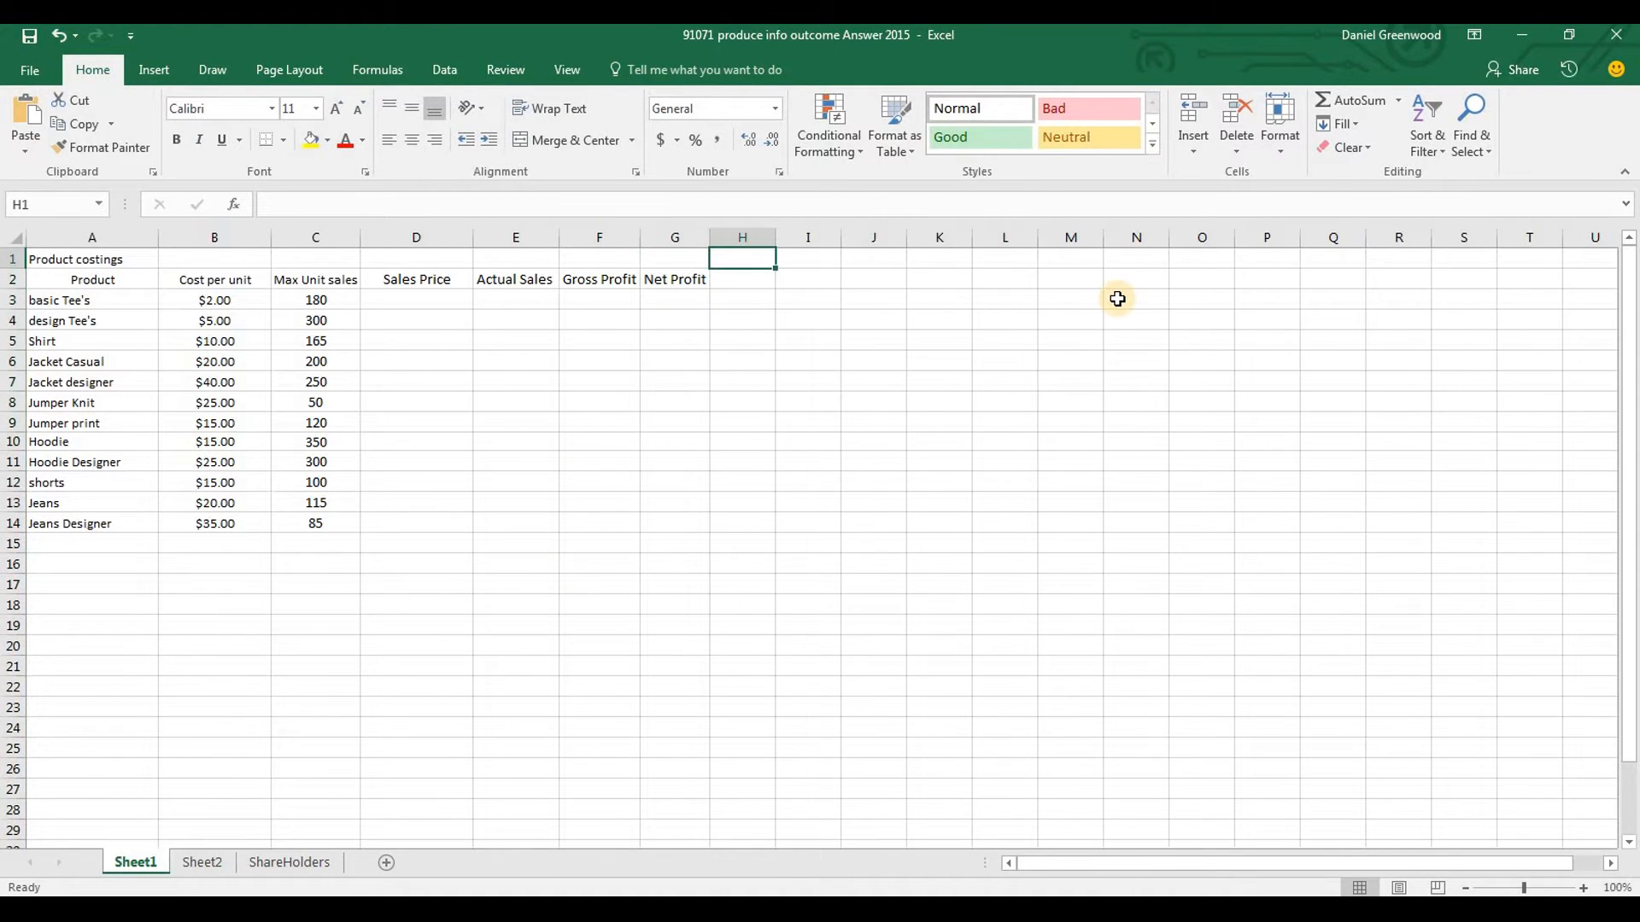
Add the headings "Mark Up" in J2 and "Sales Loss" in K2
{"action": "left_click", "coordinate": [864, 281]}
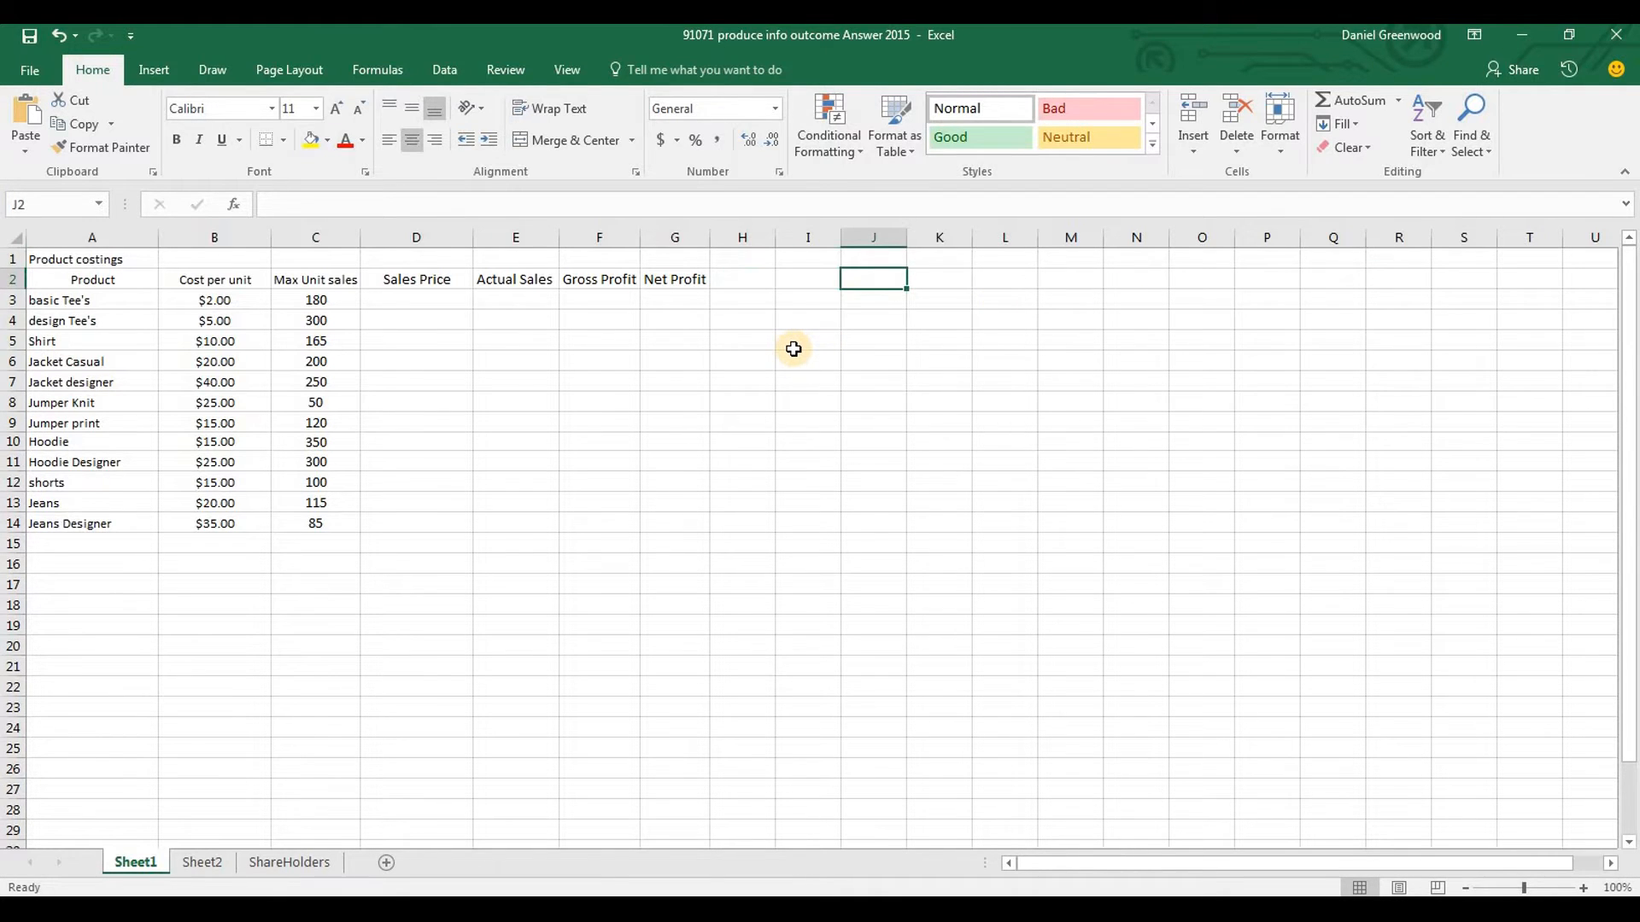
{"action": "type", "text": "Mark Up"}
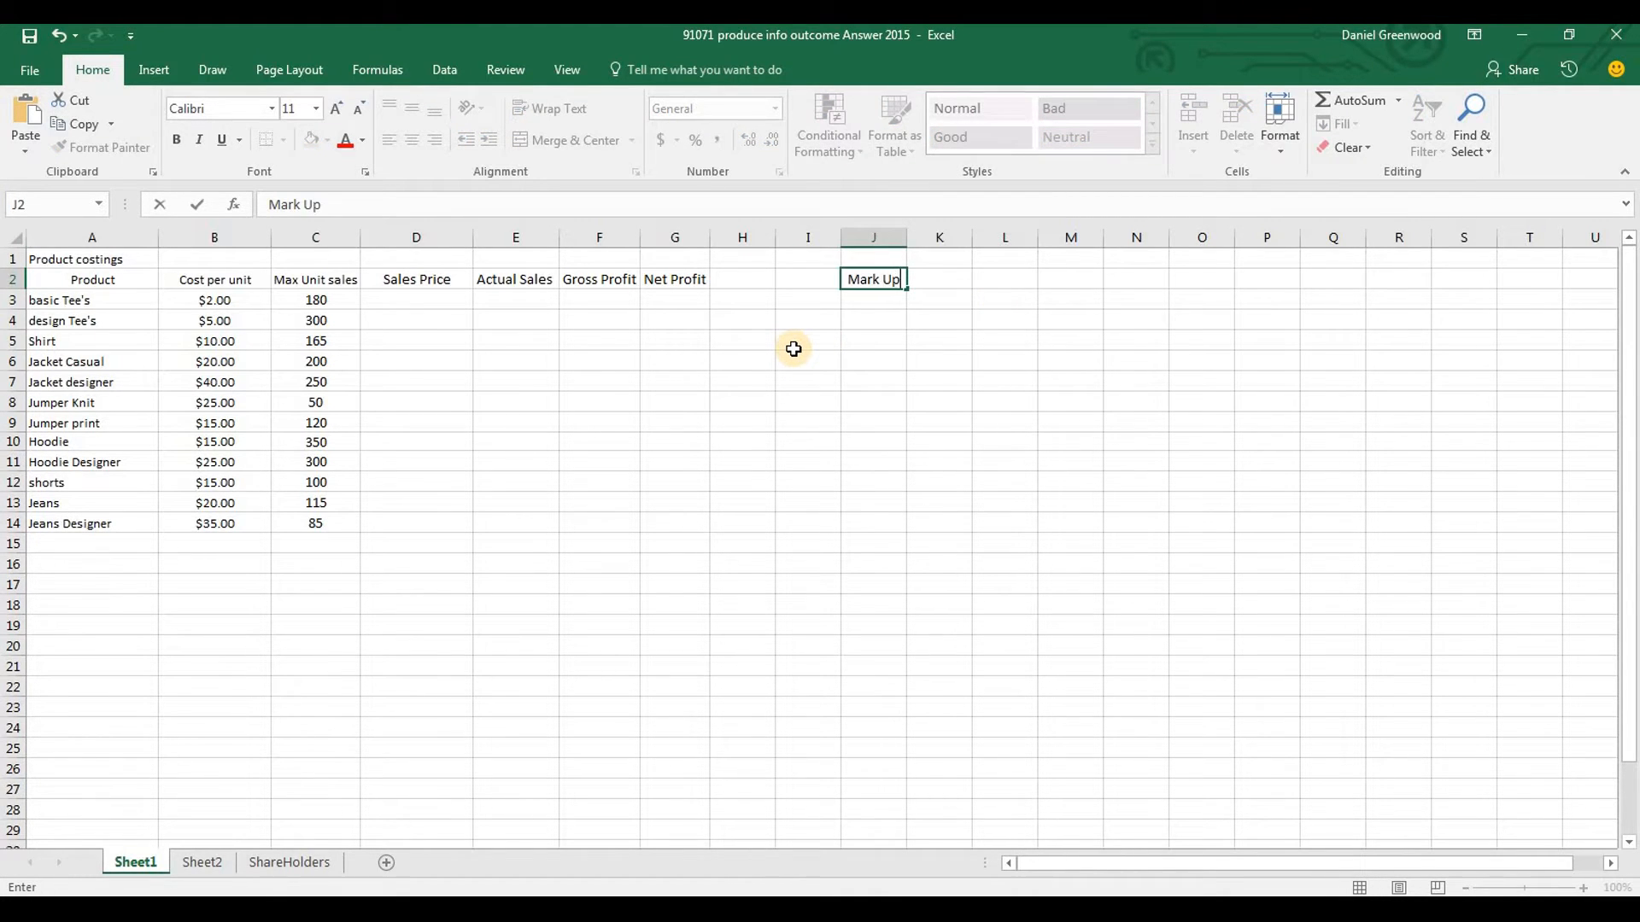
{"action": "key", "text": "Tab"}
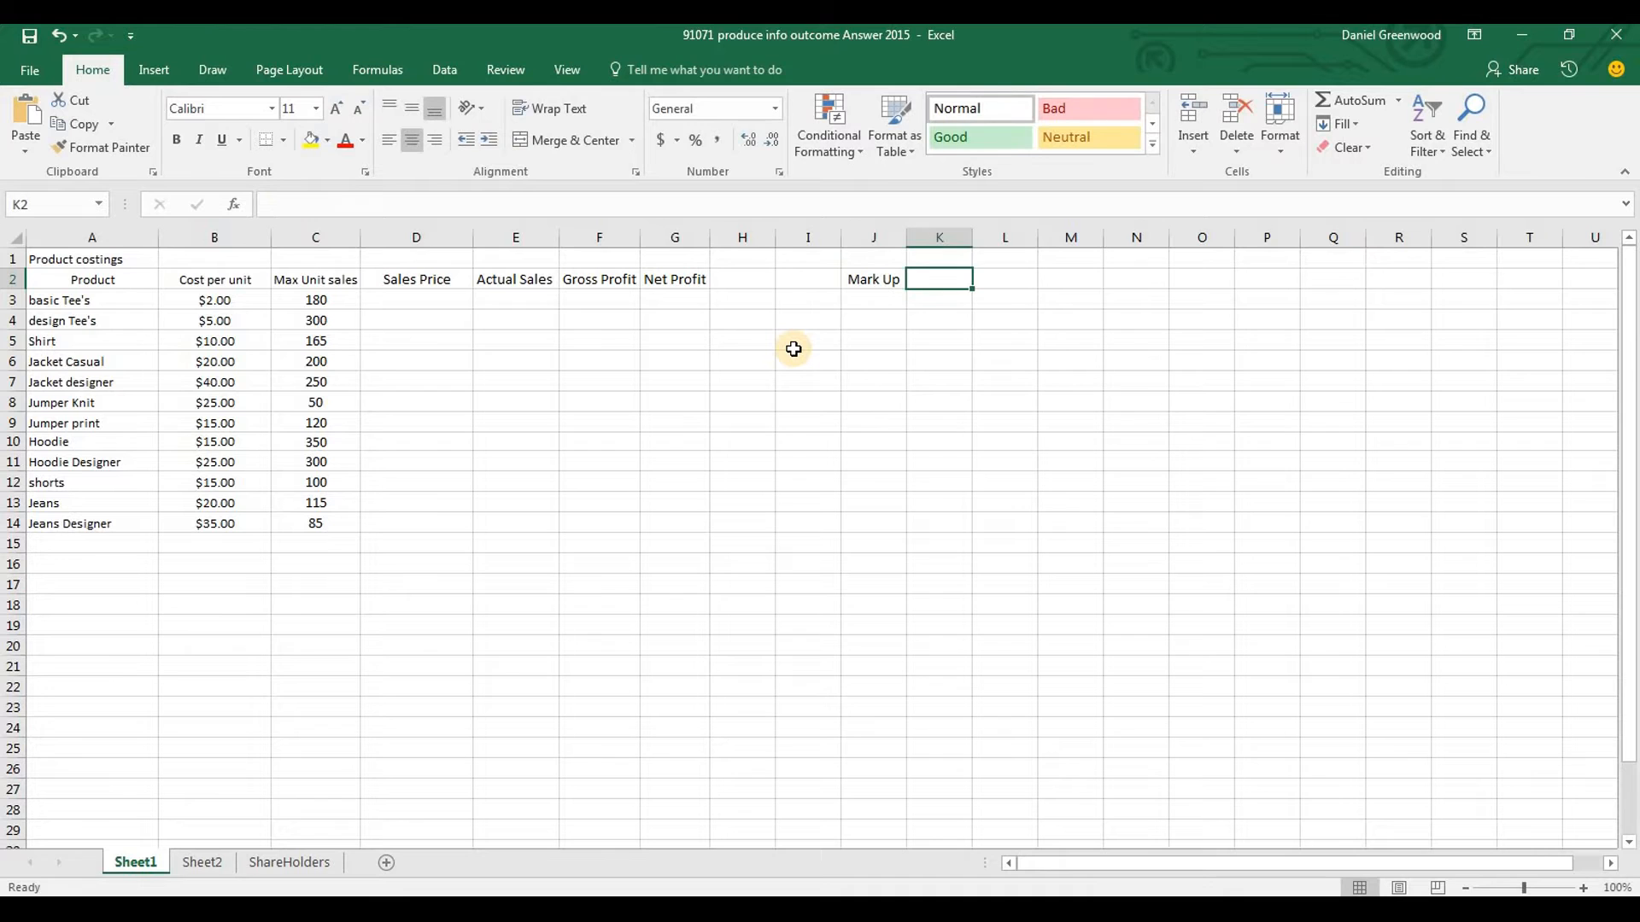
{"action": "type", "text": "Sales"}
{"action": "key", "text": "BackSpace"}
{"action": "key", "text": "BackSpace"}
{"action": "key", "text": "BackSpace"}
{"action": "type", "text": "les Loss"}
{"action": "key", "text": "Return"}
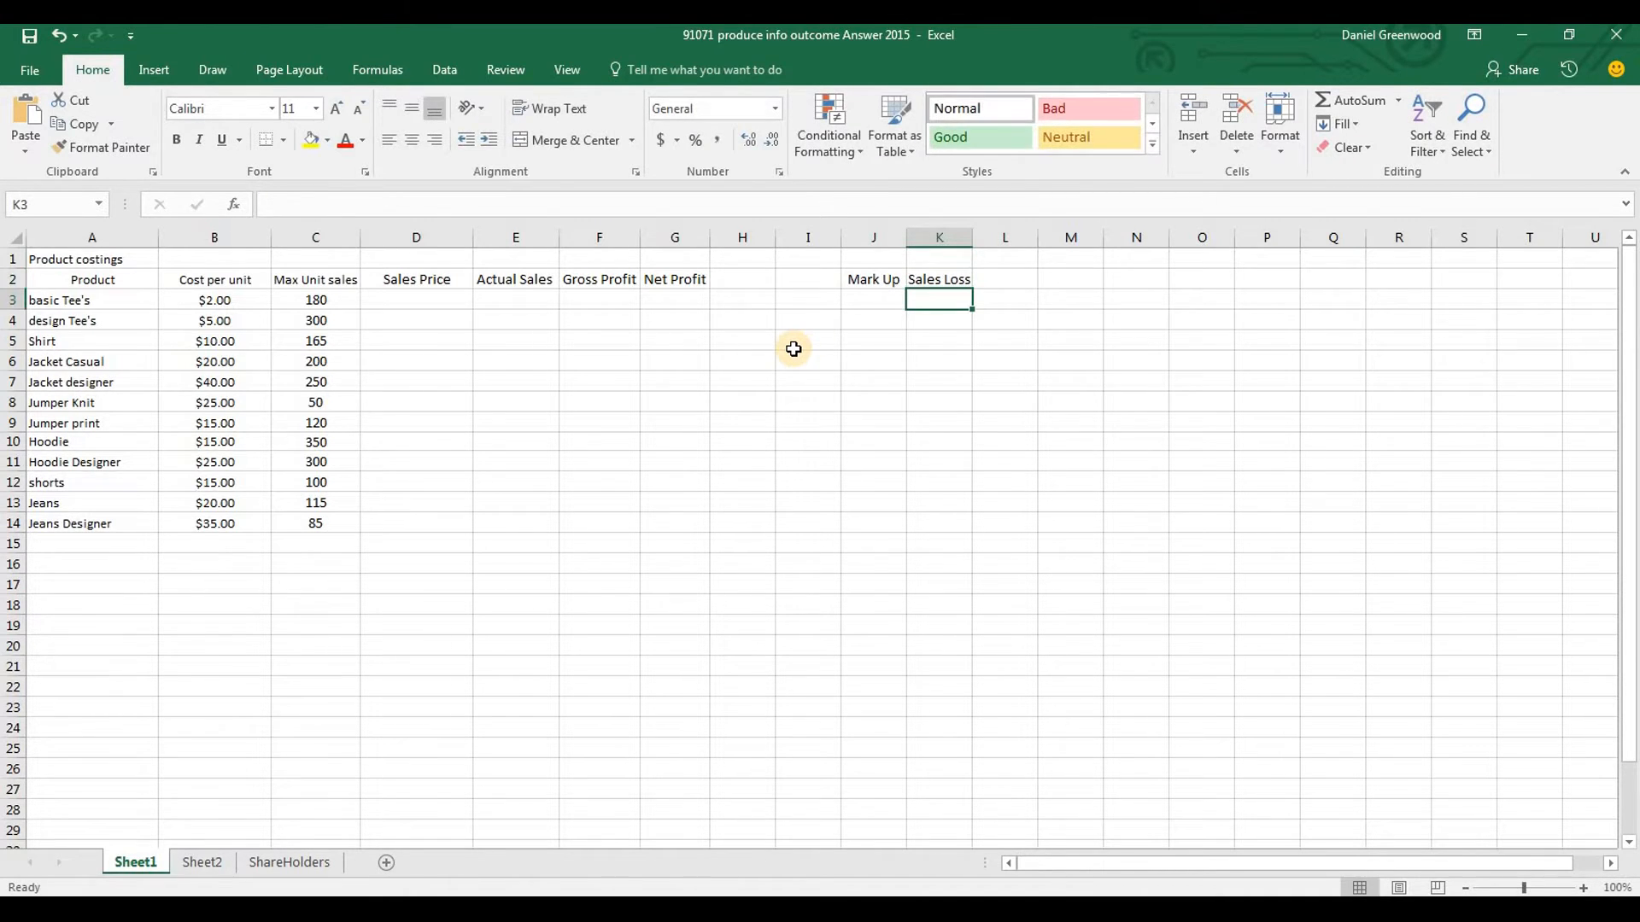
Check the Word brief and set the Mark Up value in Excel cell J3 to 50%, formatted as Percentage with two decimal places
{"action": "left_click", "coordinate": [864, 300]}
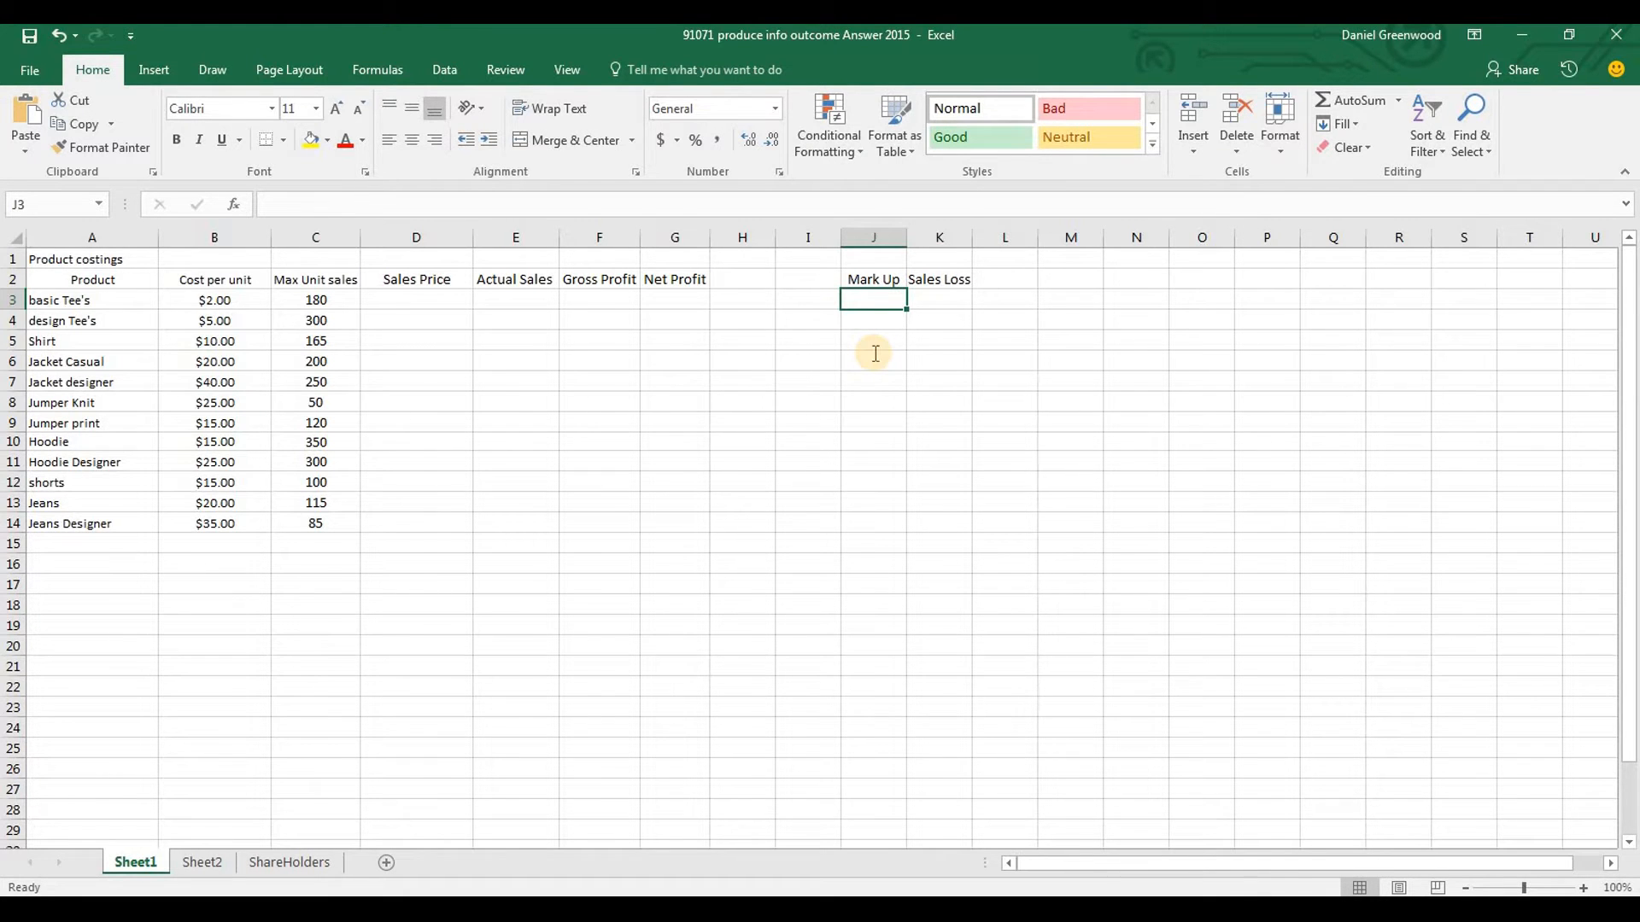
{"action": "key", "text": "alt+Tab"}
{"action": "left_click_drag", "start_coordinate": [1634, 289], "coordinate": [1630, 264]}
{"action": "key", "text": "alt+Tab"}
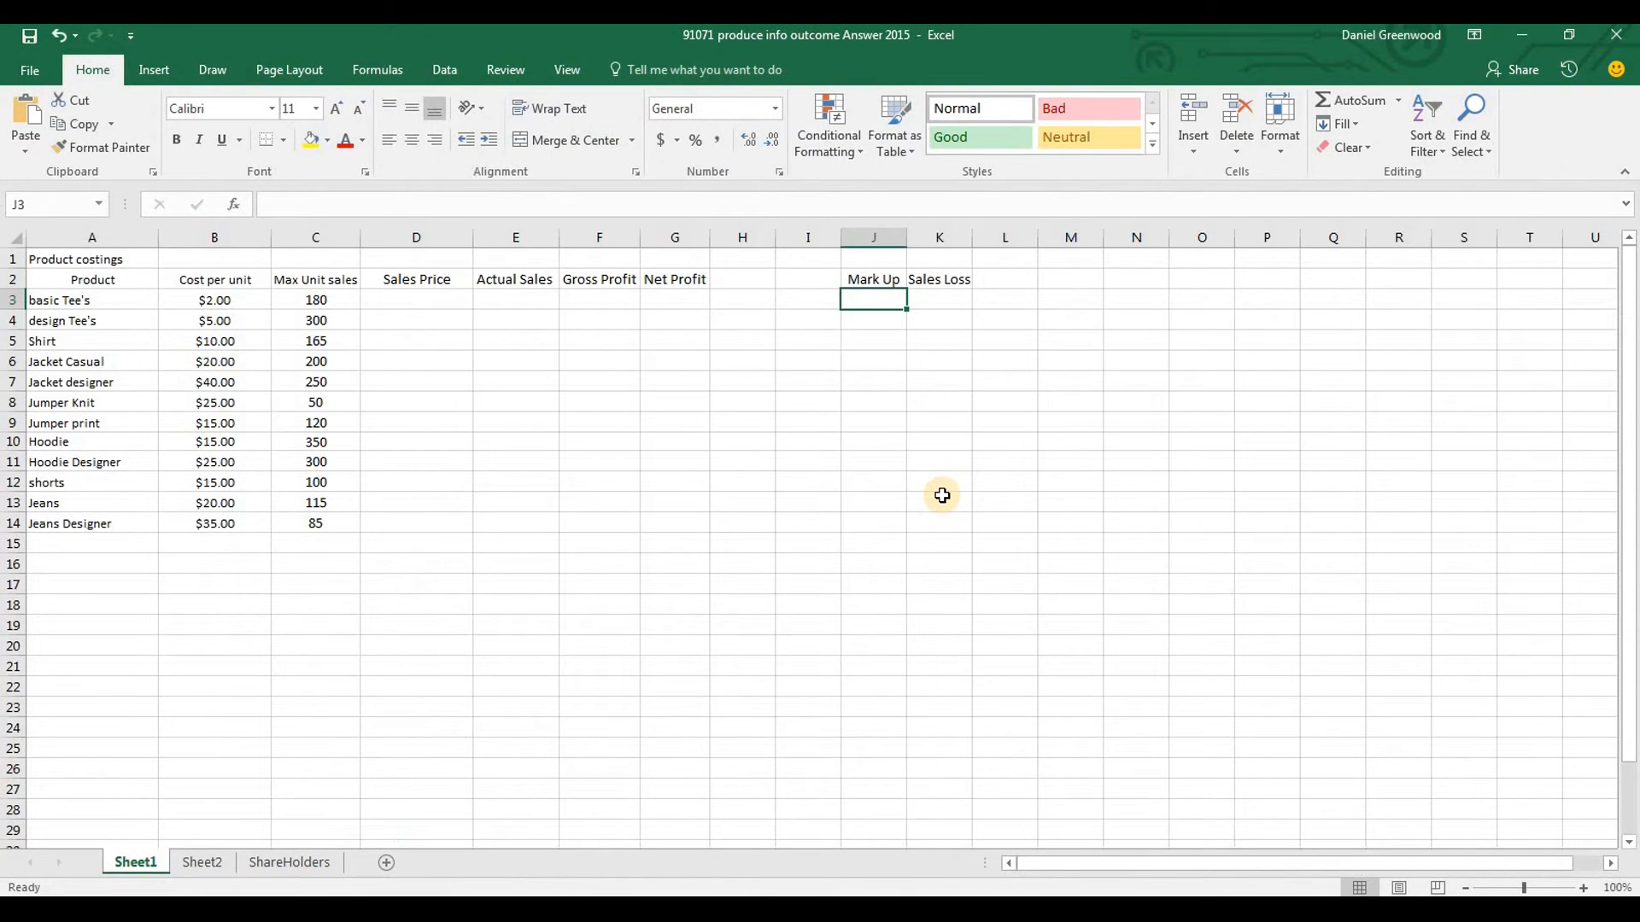
{"action": "type", "text": "50"}
{"action": "key", "text": "ctrl+Return"}
{"action": "key", "text": "ctrl+1"}
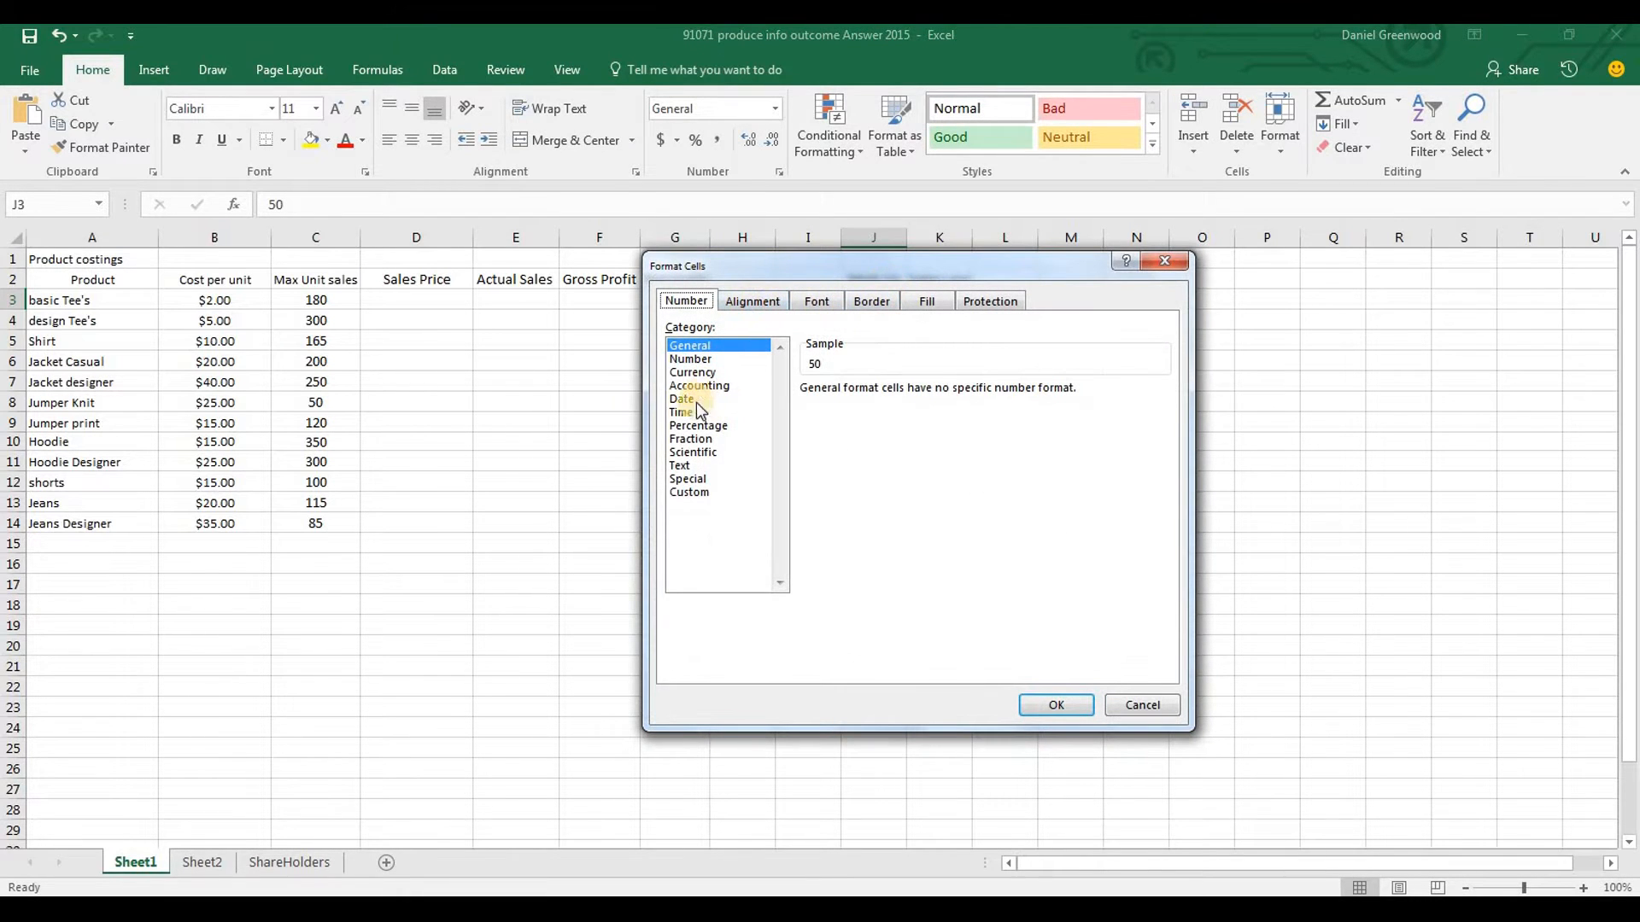
{"action": "left_click", "coordinate": [696, 426]}
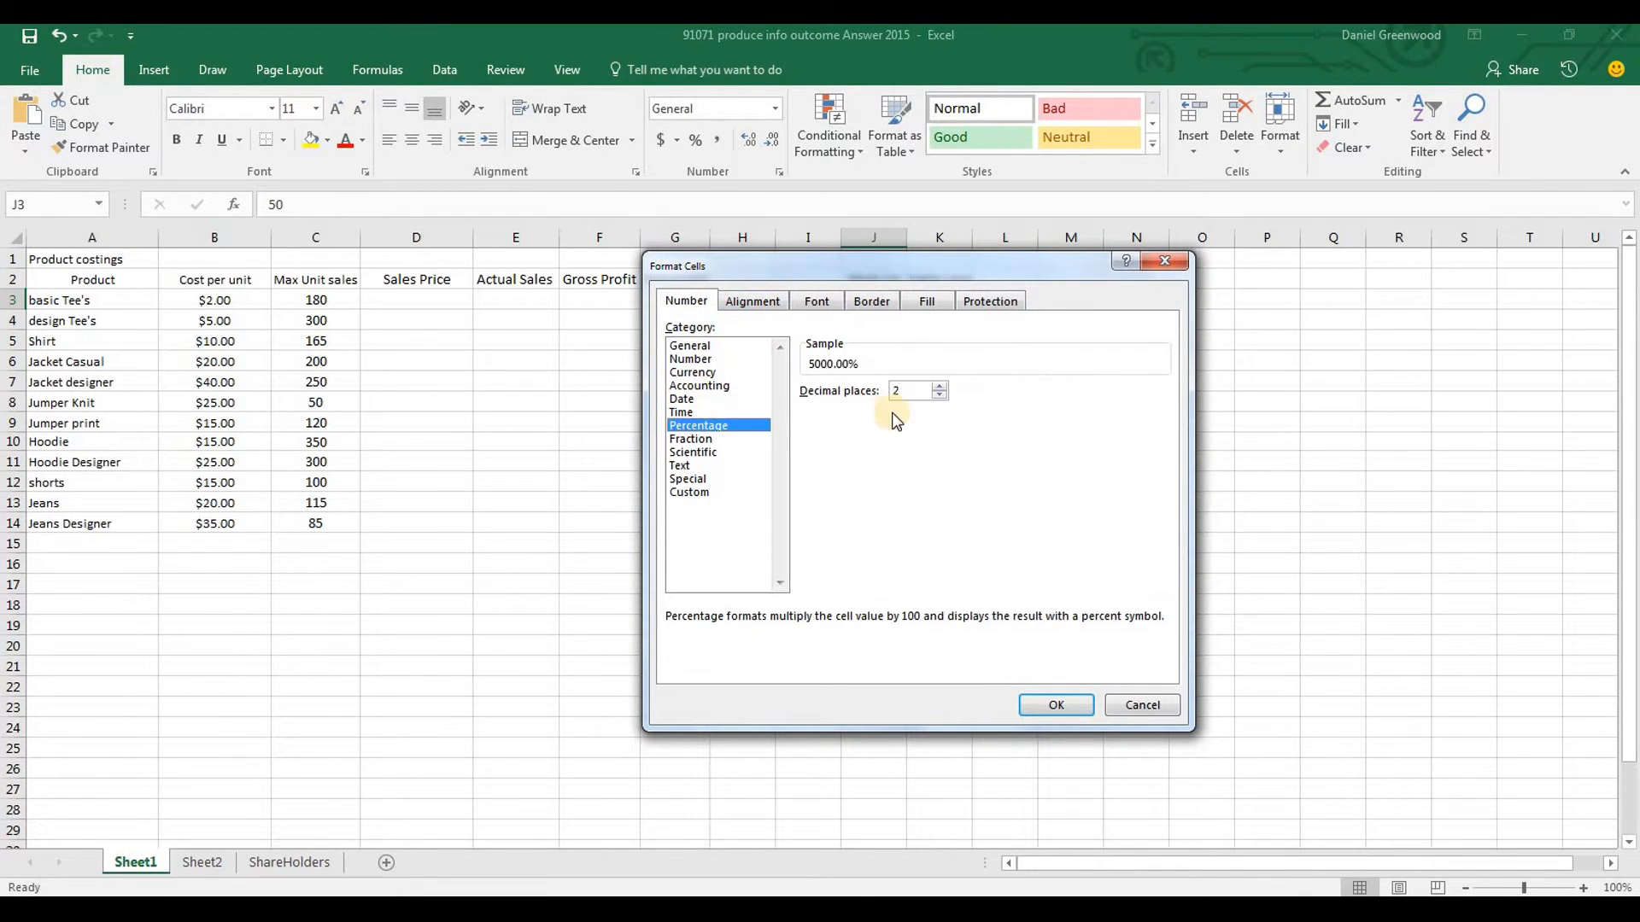
{"action": "left_click", "coordinate": [1051, 701]}
{"action": "type", "text": "50"}
{"action": "key", "text": "Return"}
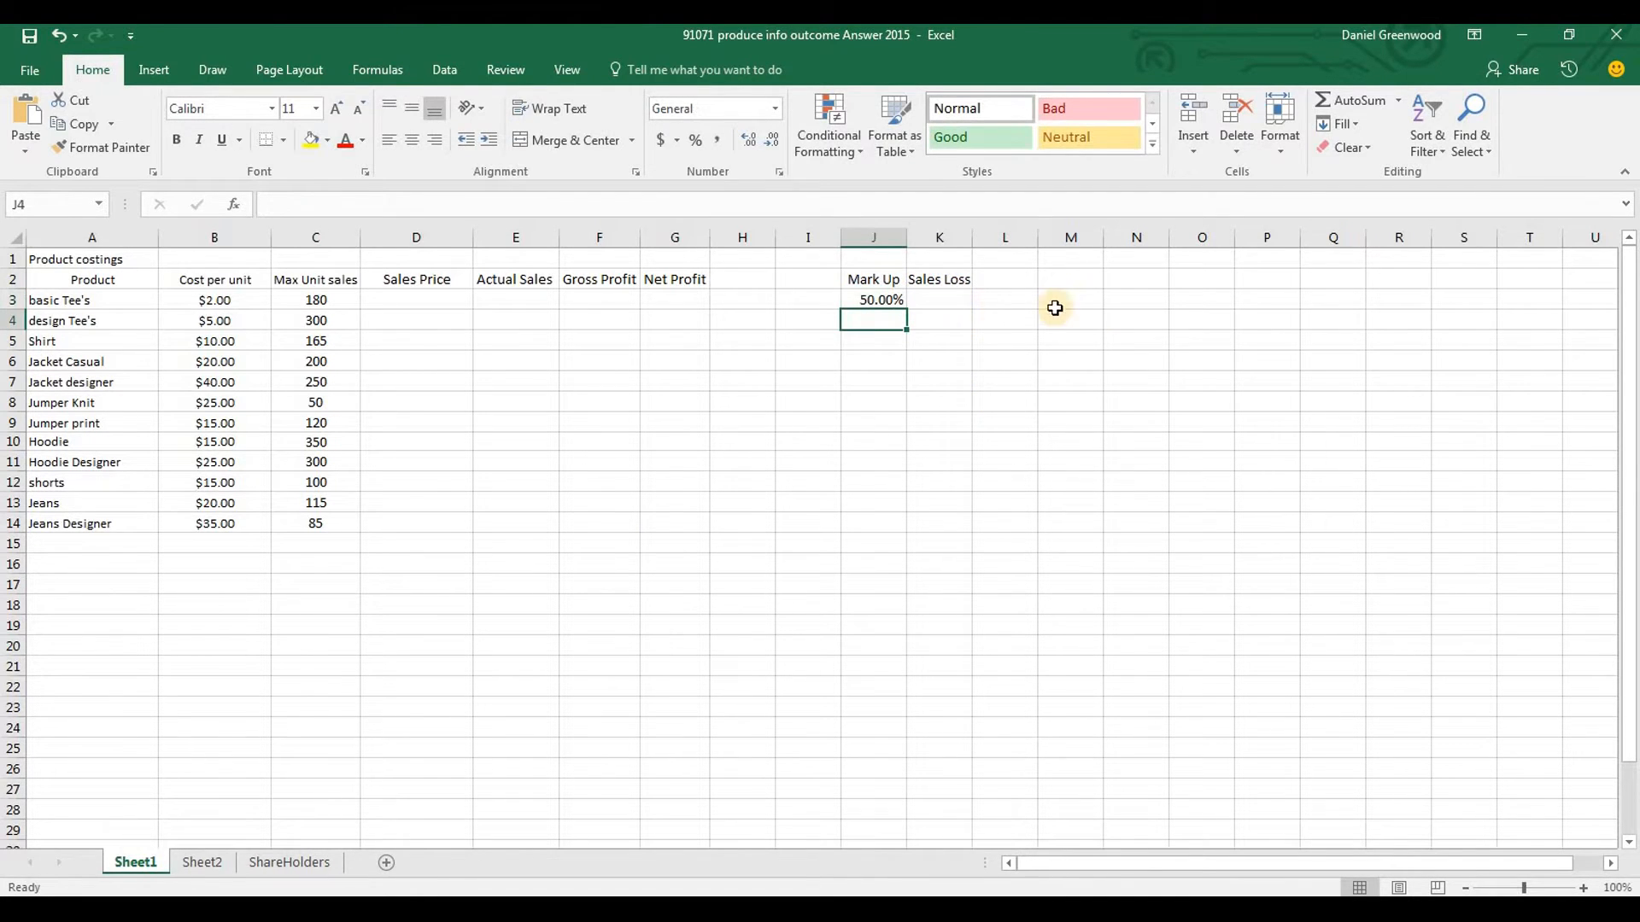
Enter the Sales Loss formula =J3/1 in K3
{"action": "left_click", "coordinate": [941, 302]}
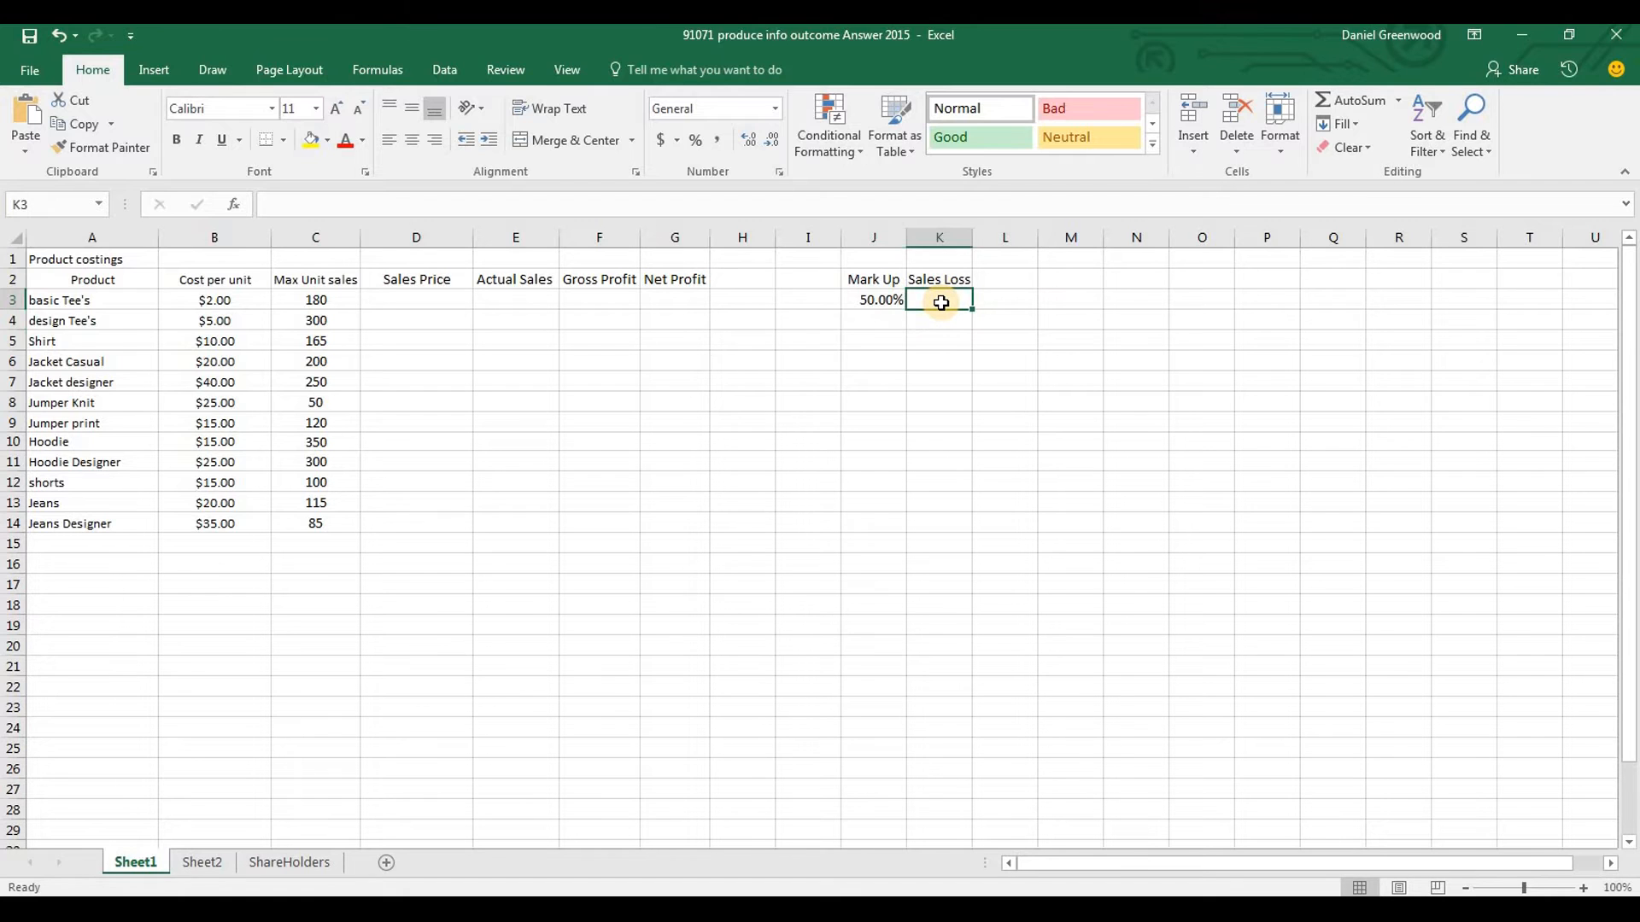
{"action": "type", "text": "="}
{"action": "key", "text": "Left"}
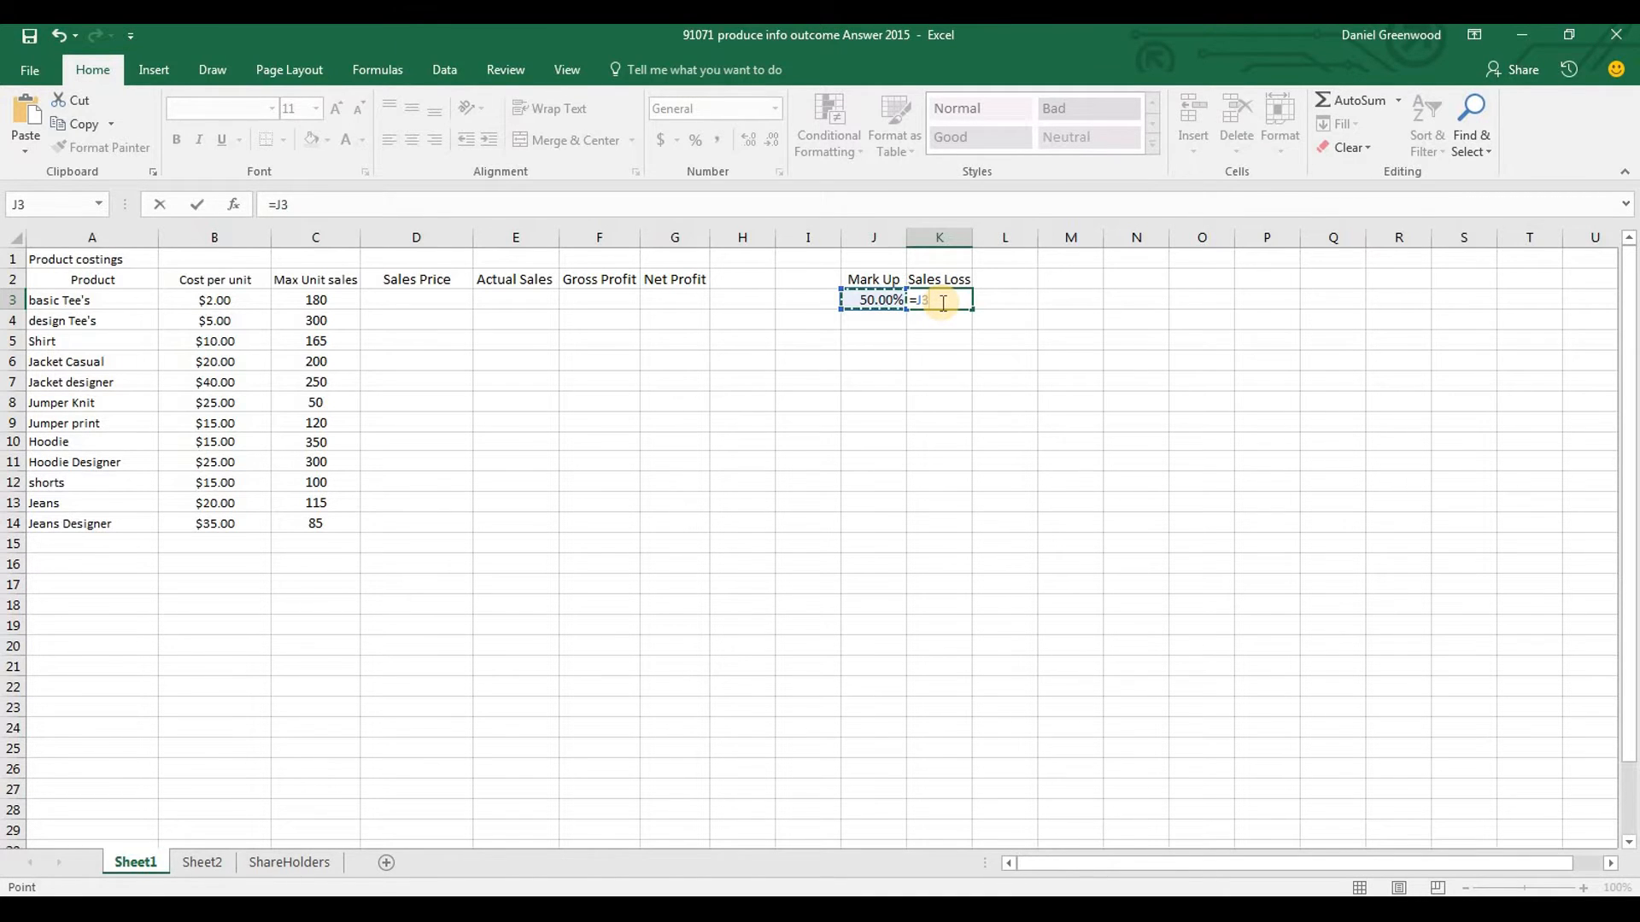
{"action": "type", "text": "/1"}
{"action": "key", "text": "Return"}
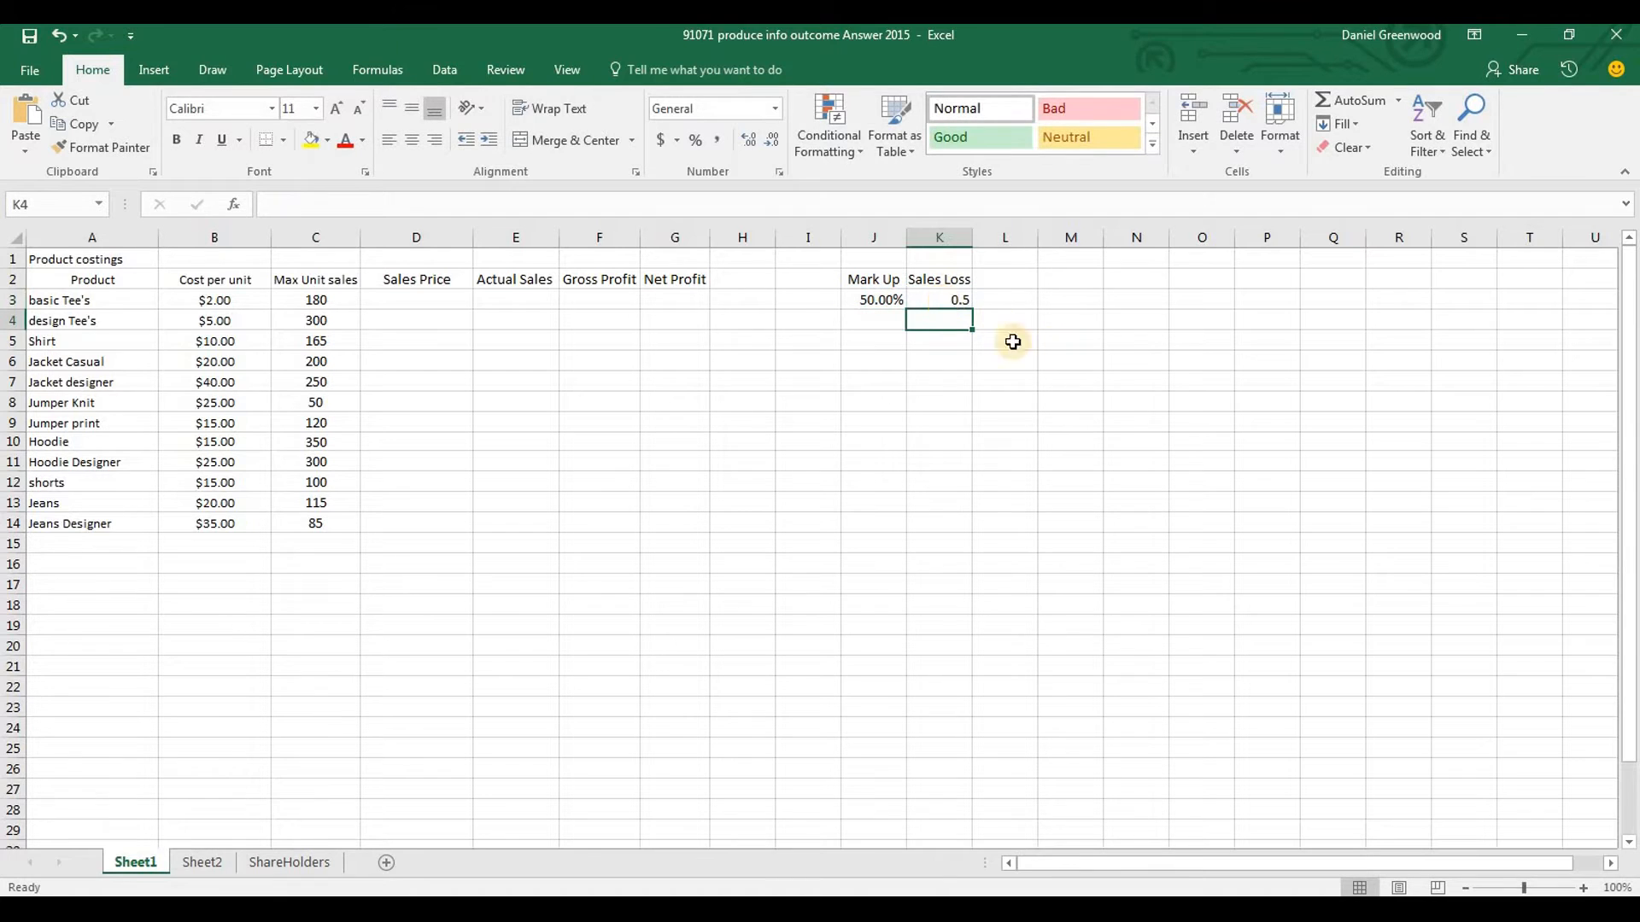
Format the Sales Loss cell K3 as Percentage with two decimal places
{"action": "left_click", "coordinate": [937, 300]}
{"action": "key", "text": "ctrl+1"}
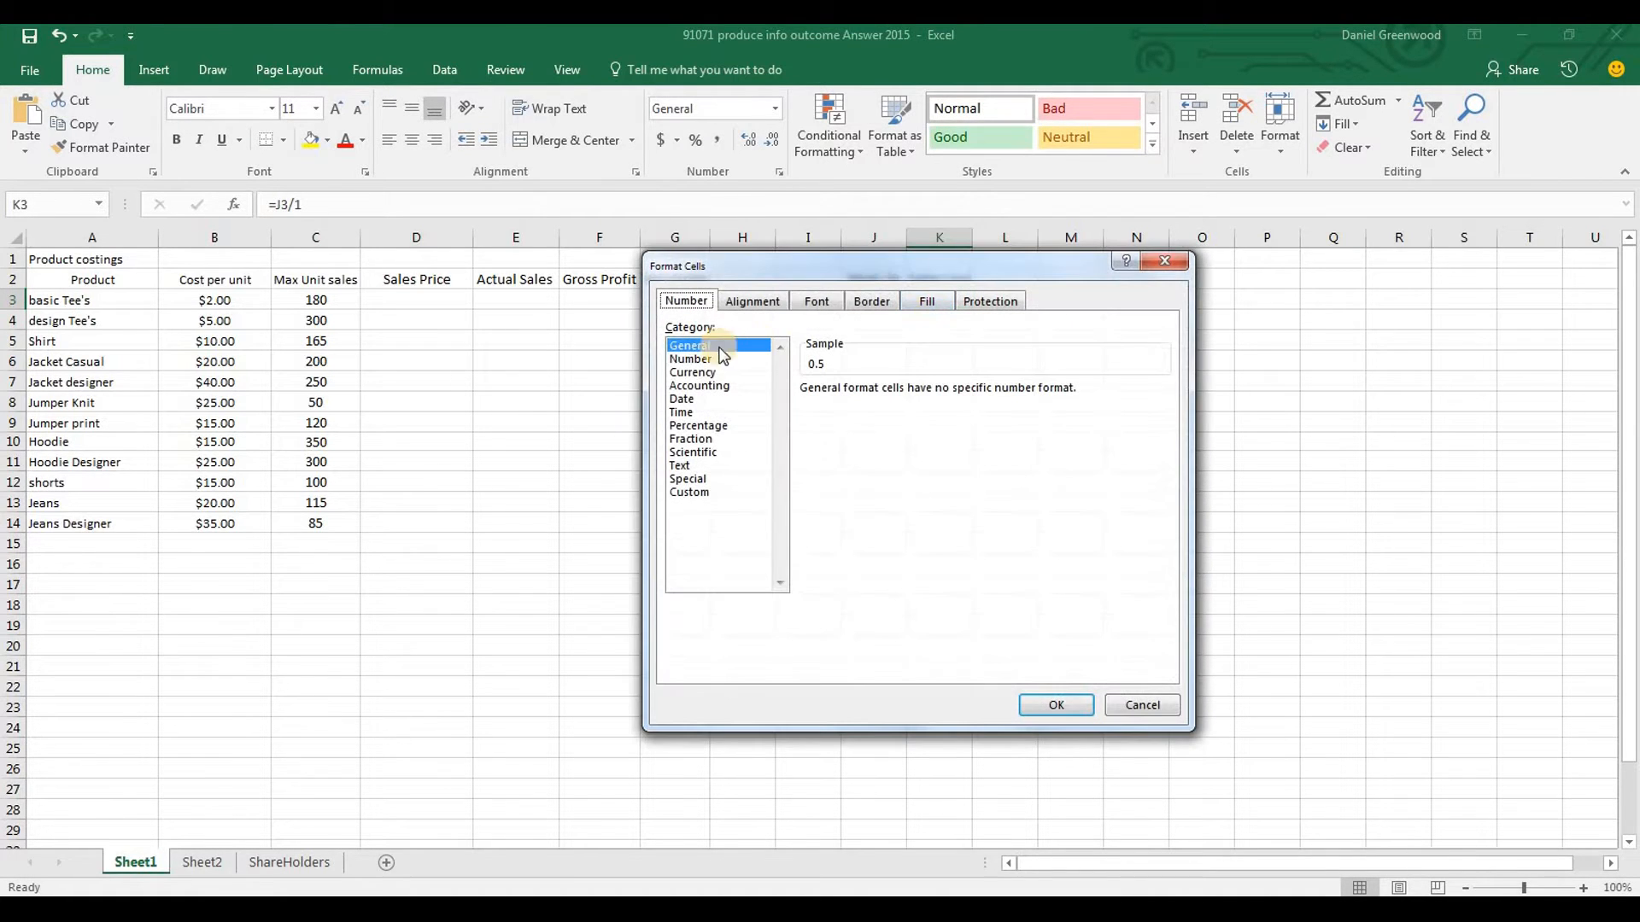
{"action": "left_click", "coordinate": [697, 425]}
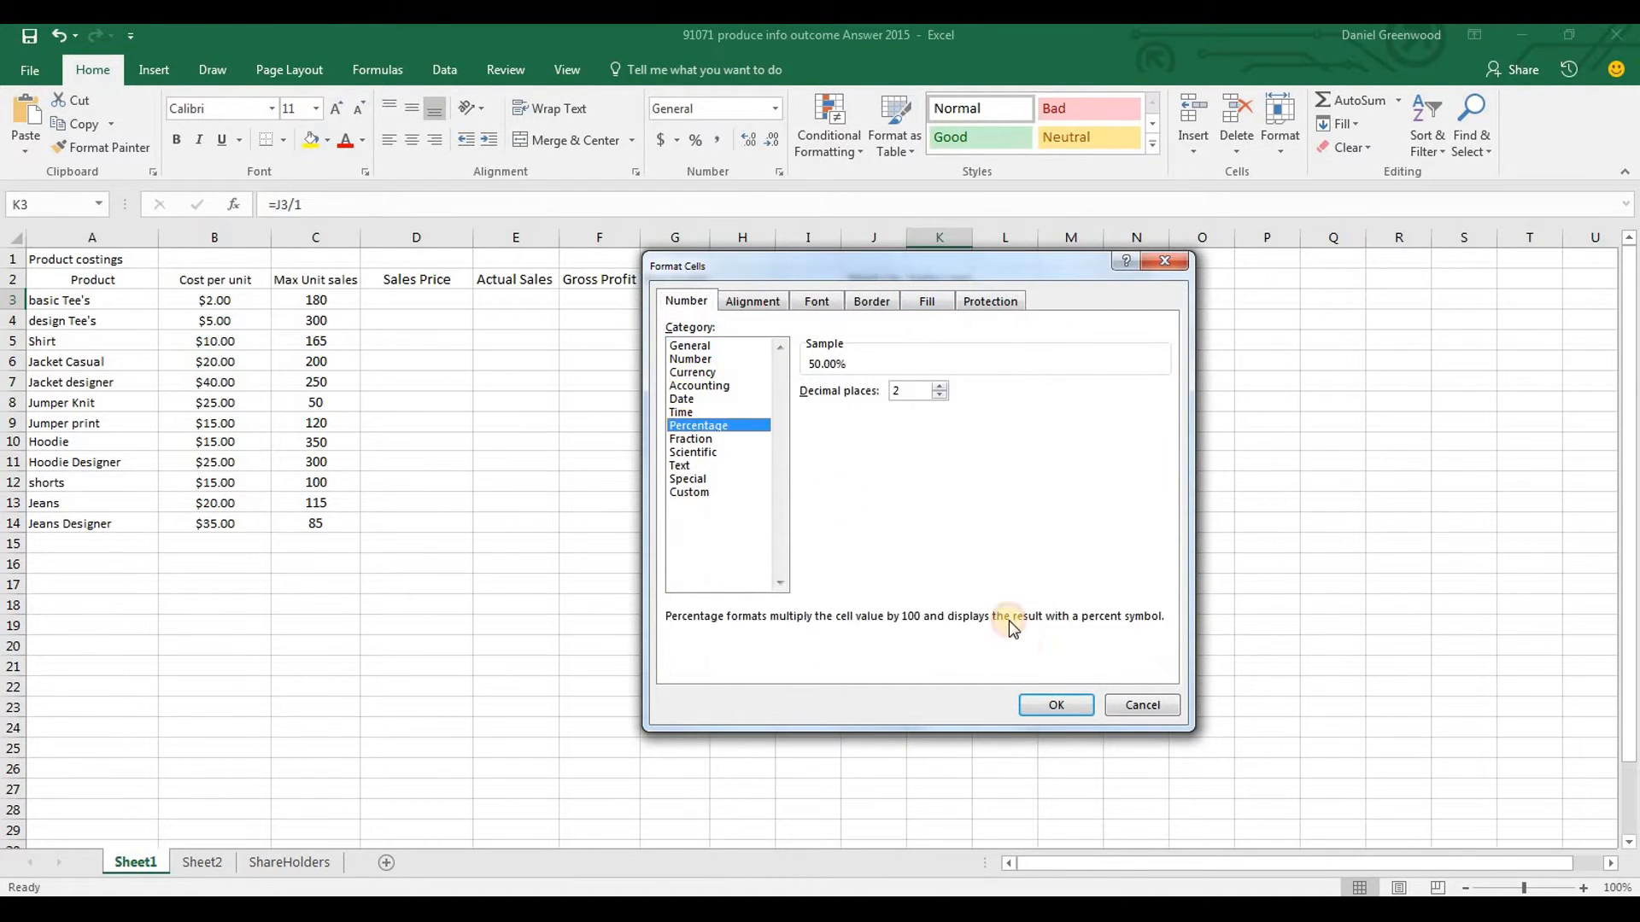
{"action": "left_click", "coordinate": [1045, 705]}
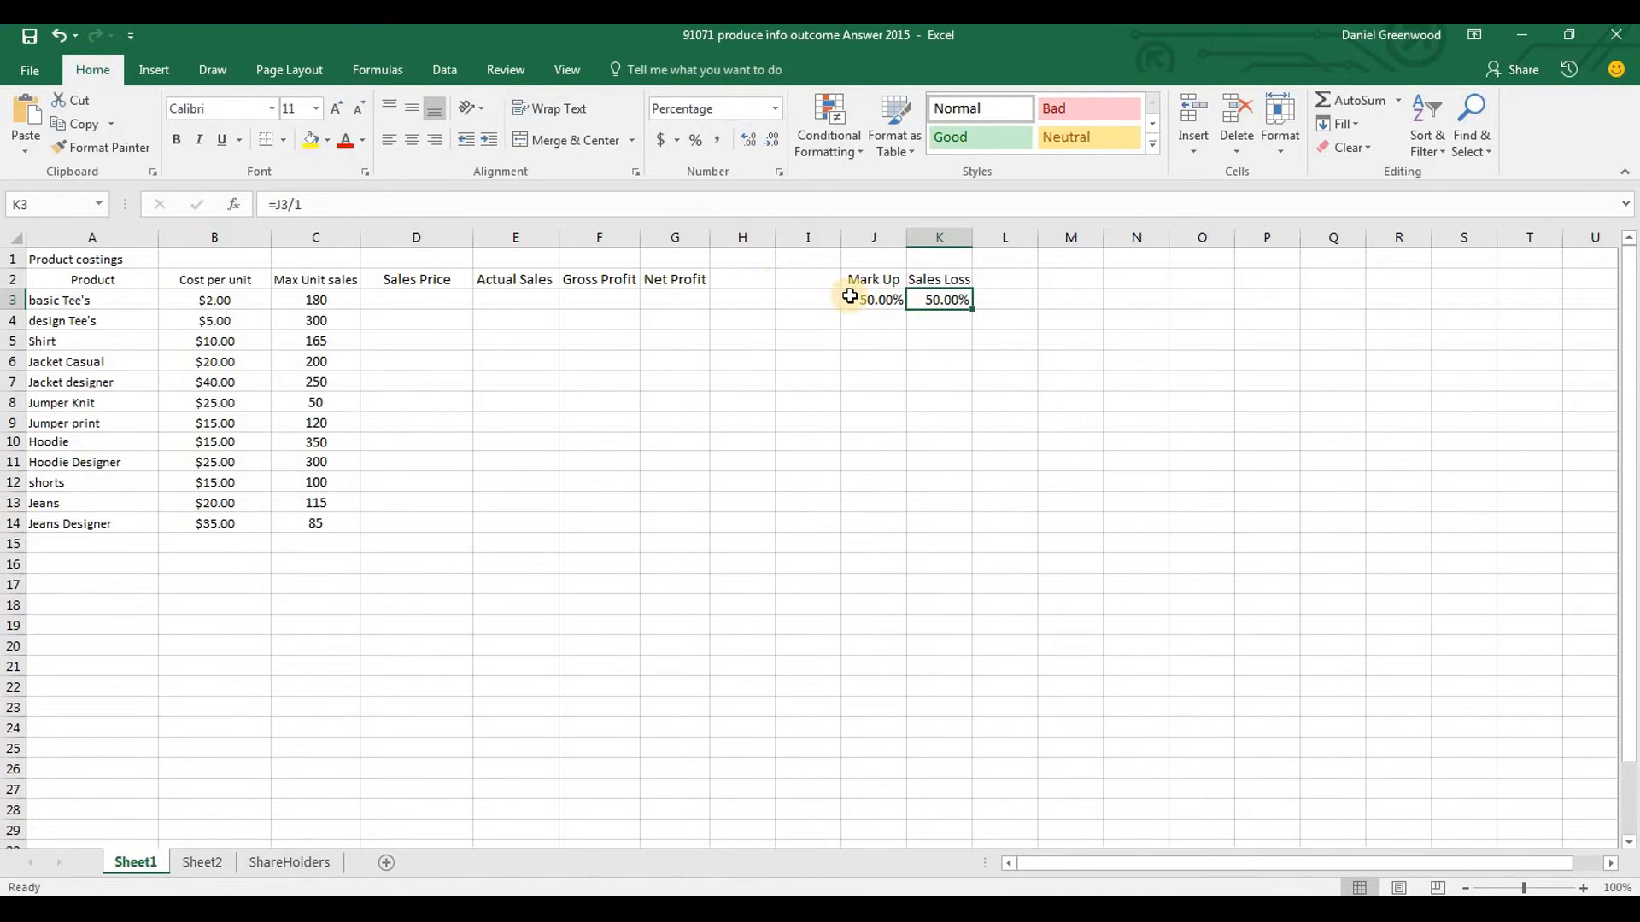
Change the Sales Loss formula in K3 to =J3/10
{"action": "left_click", "coordinate": [451, 213]}
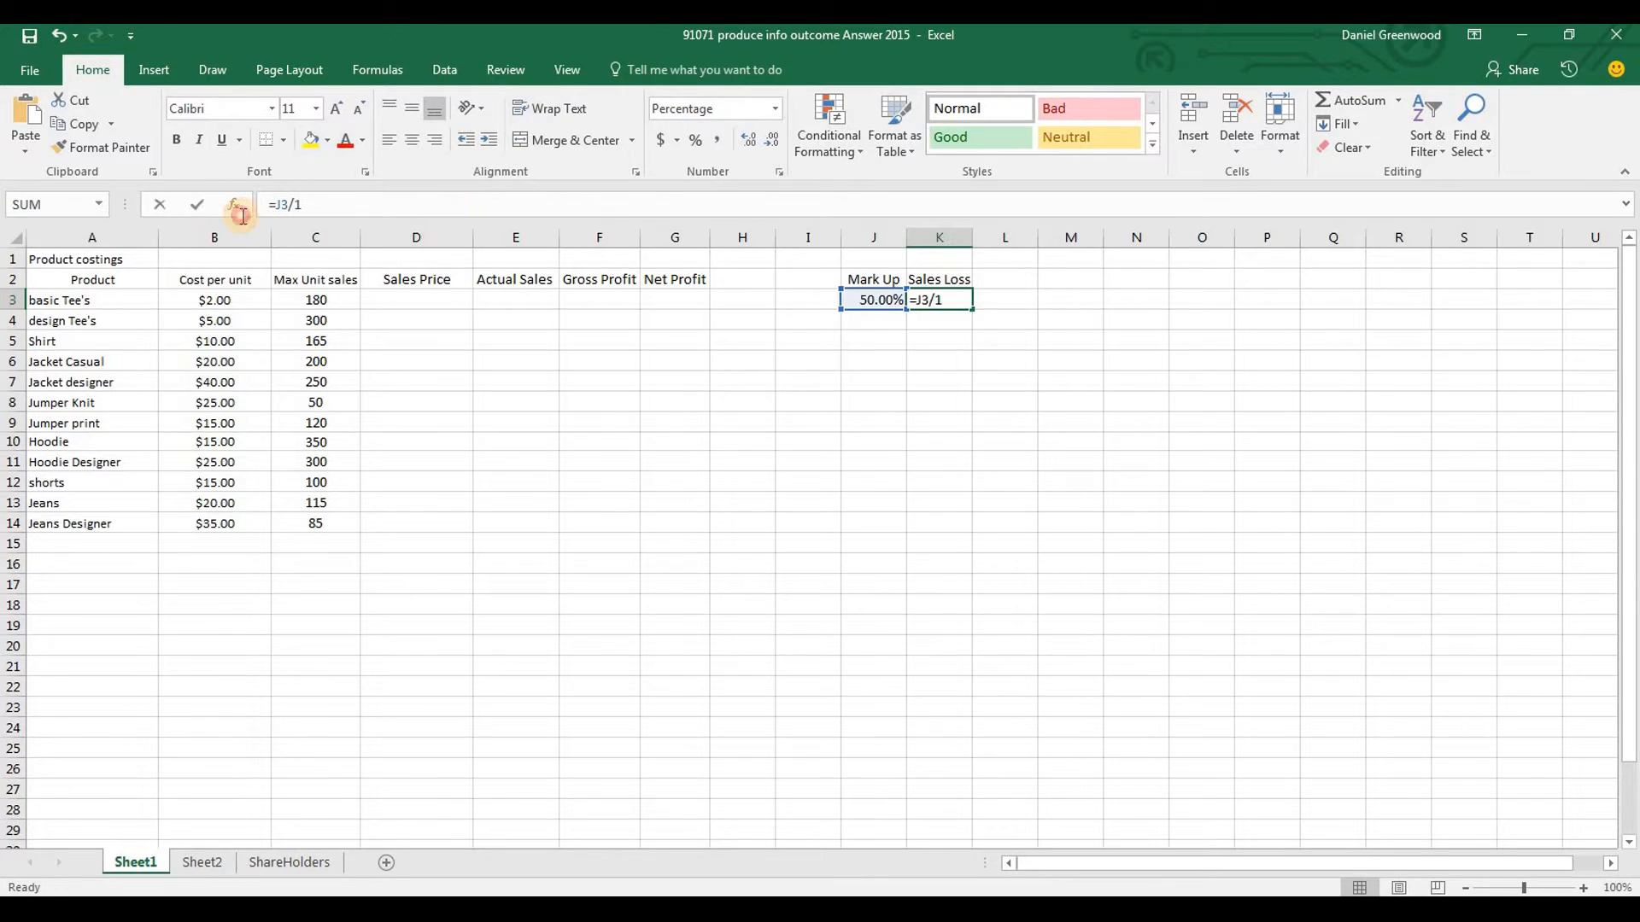
{"action": "key", "text": "BackSpace"}
{"action": "key", "text": "BackSpace"}
{"action": "key", "text": "BackSpace"}
{"action": "key", "text": "BackSpace"}
{"action": "key", "text": "BackSpace"}
{"action": "type", "text": "="}
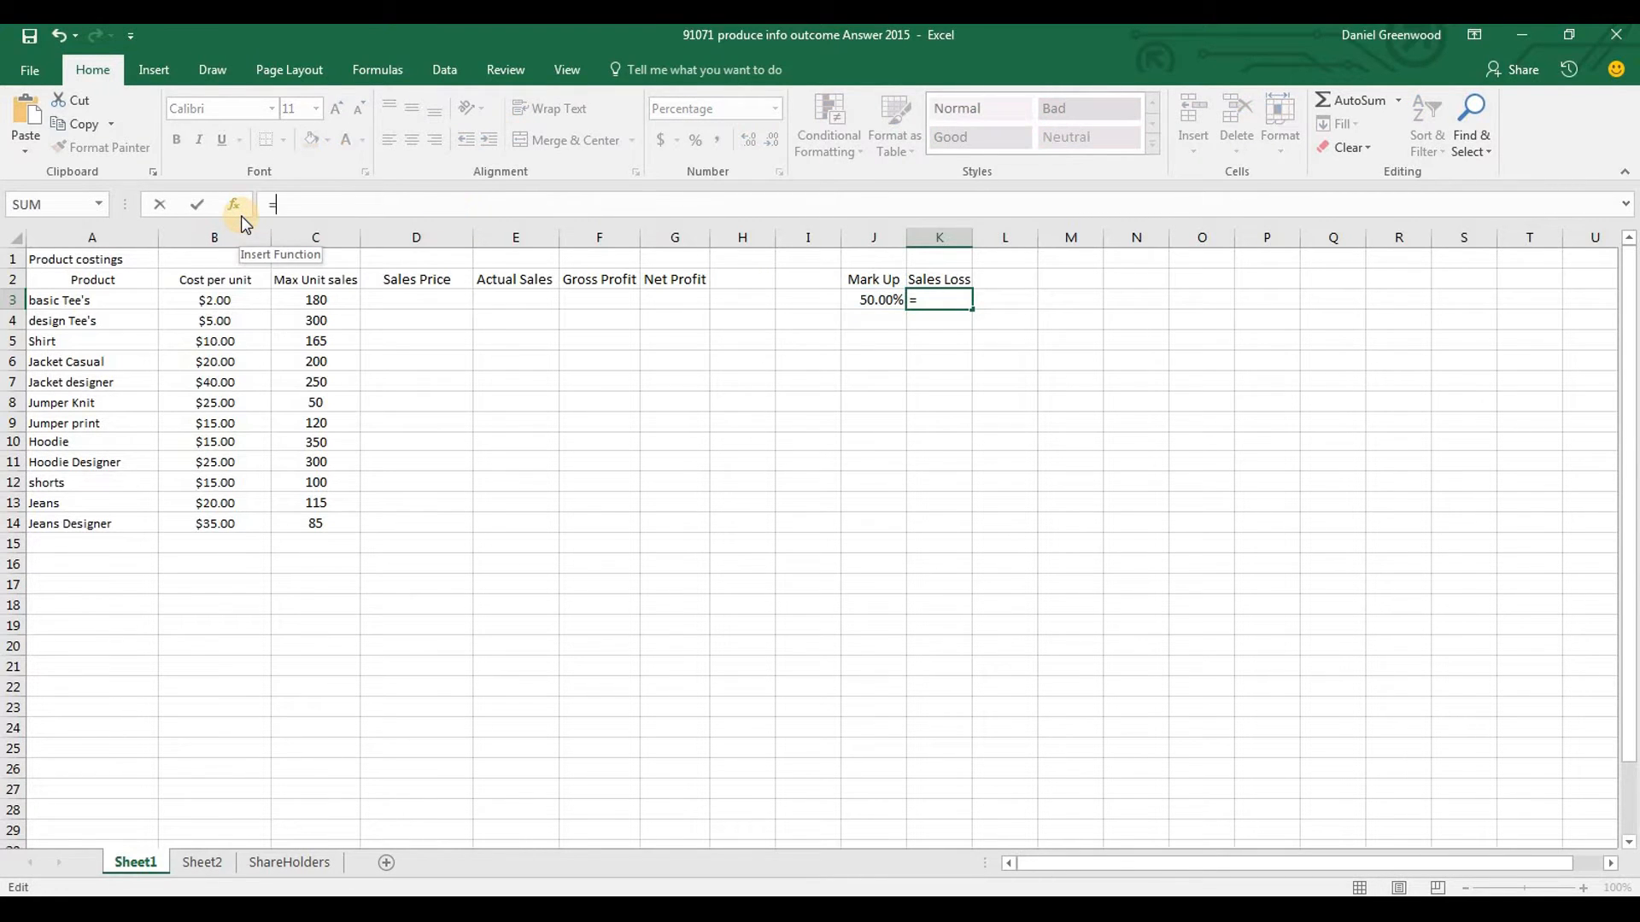
{"action": "left_click", "coordinate": [867, 299]}
{"action": "type", "text": "/10="}
{"action": "key", "text": "Return"}
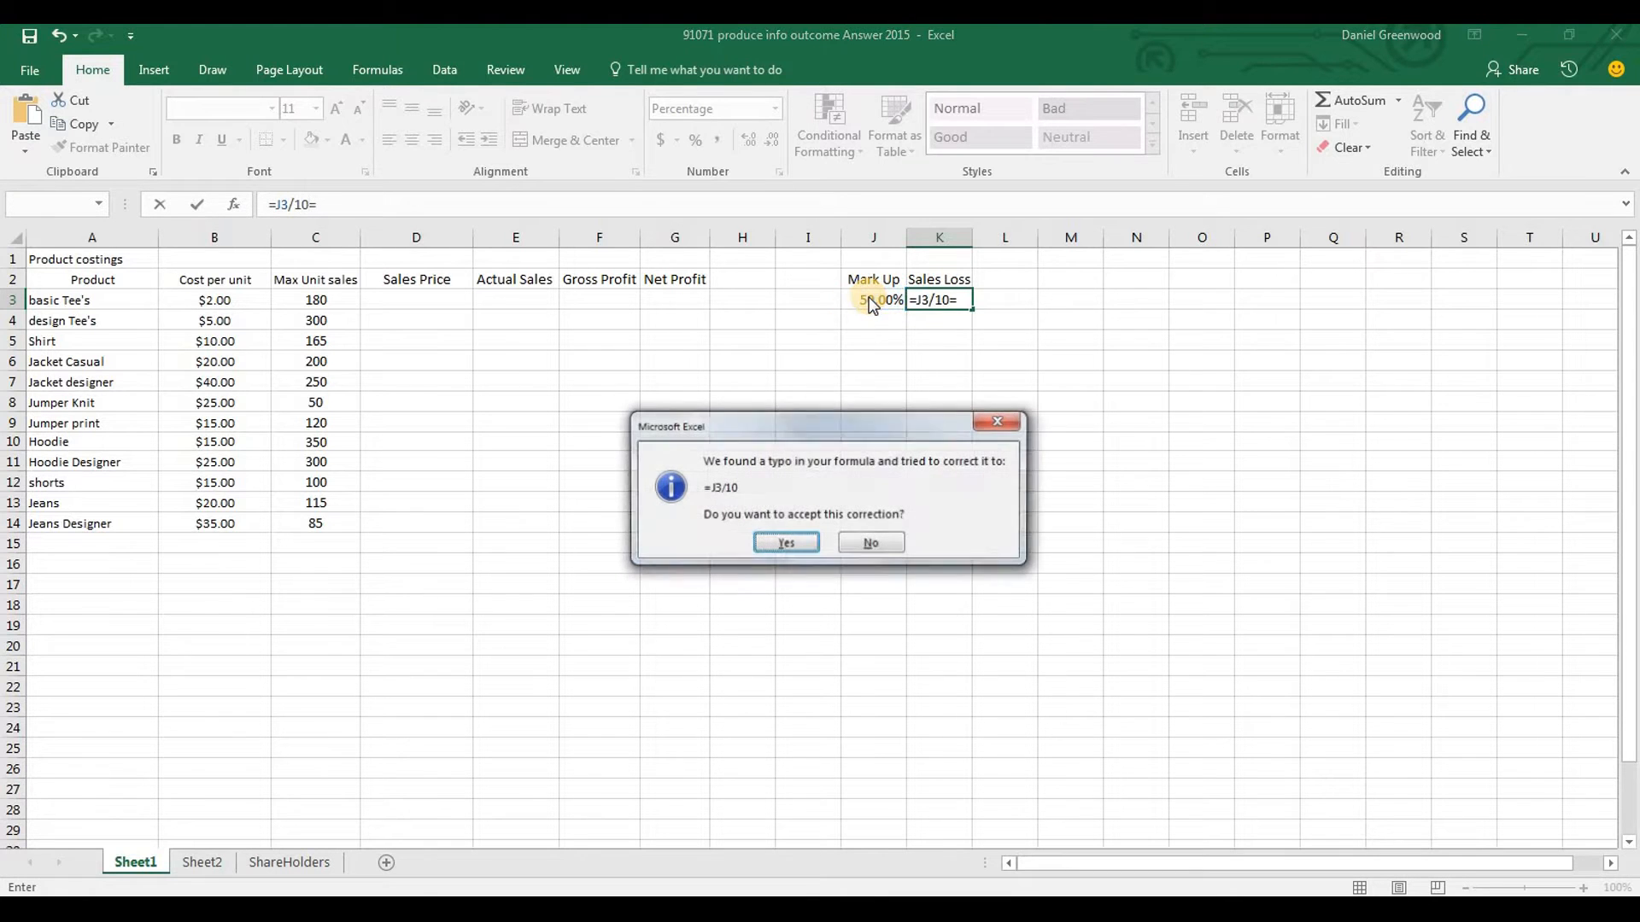
{"action": "left_click", "coordinate": [781, 547]}
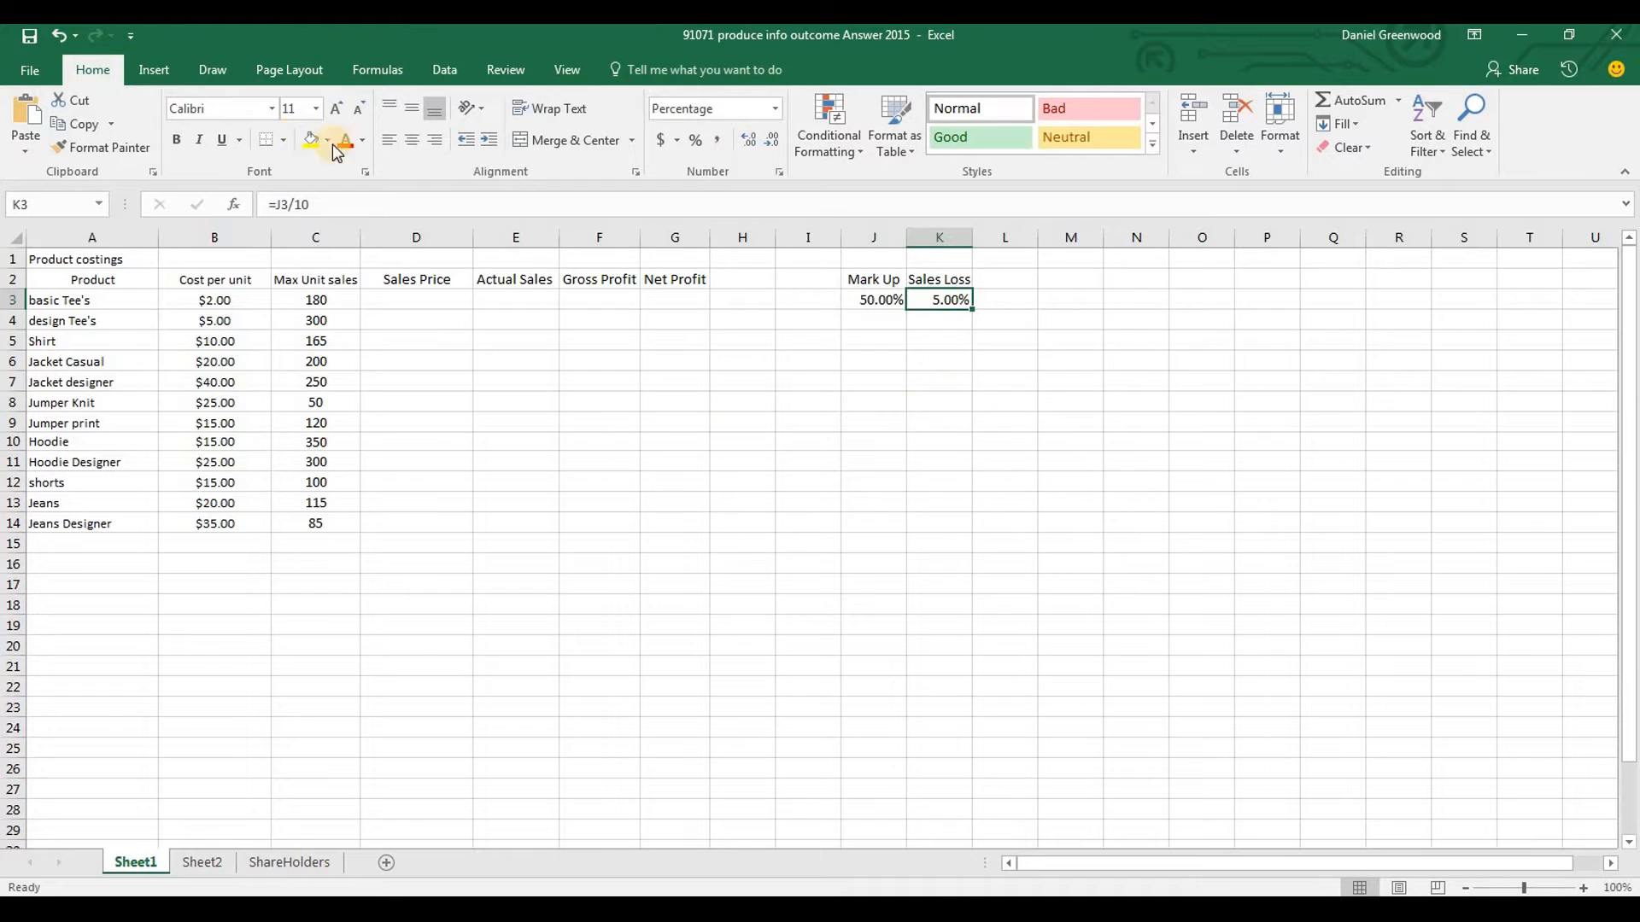
Test the Sales Loss formula by setting the Mark Up in J3 to 60%, 10% and back to 50%
{"action": "left_click", "coordinate": [1037, 307]}
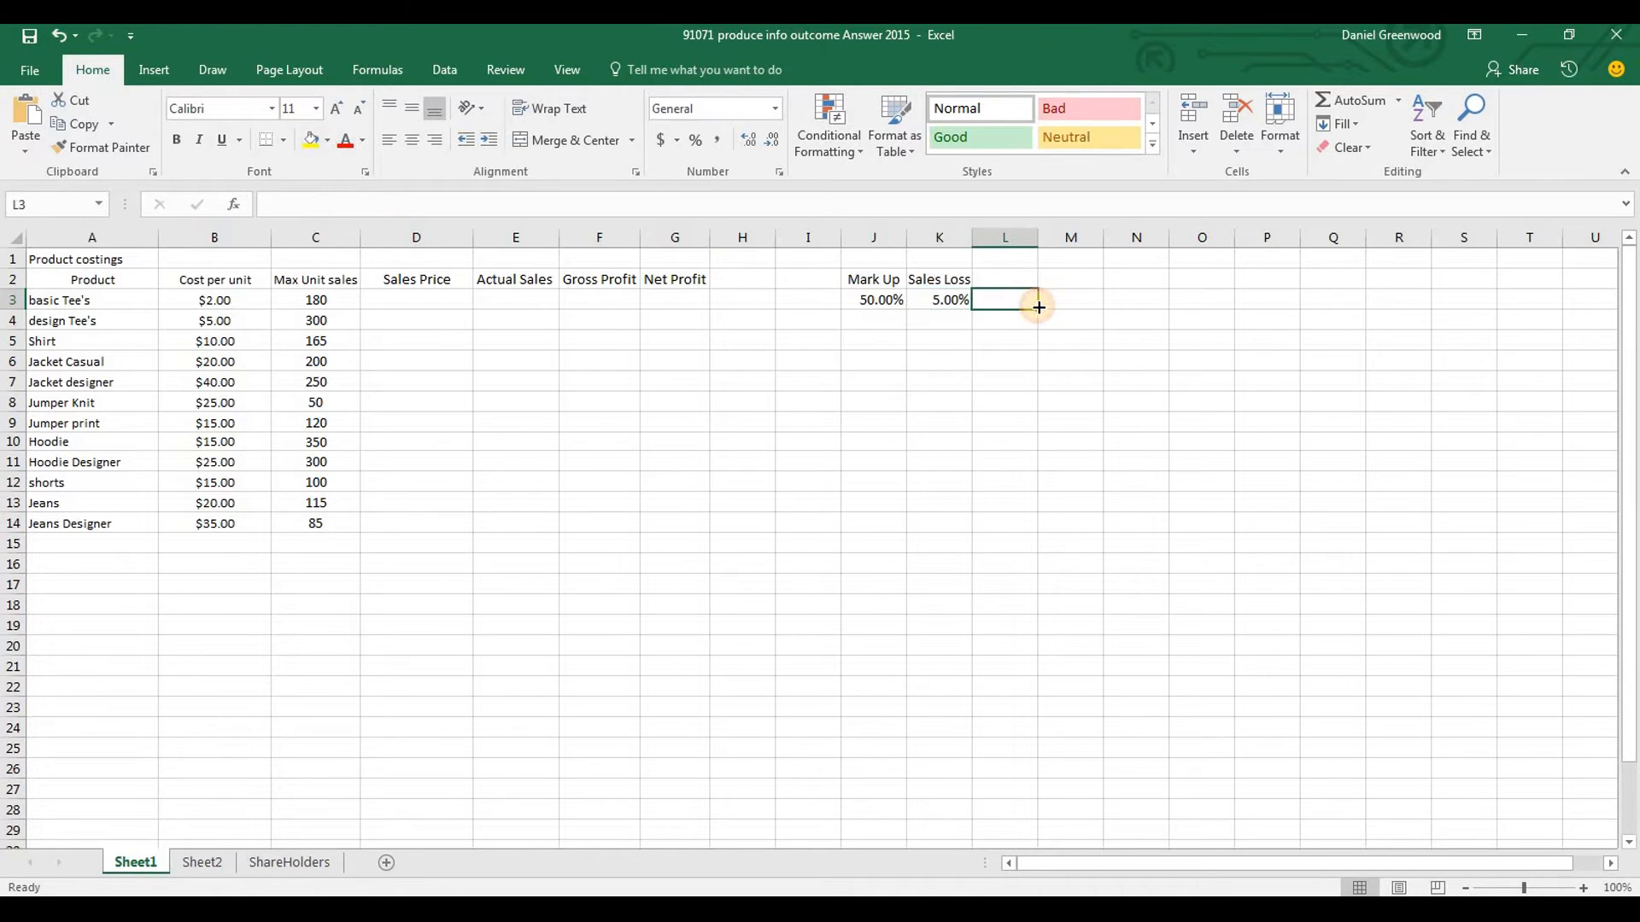
{"action": "key", "text": "Left"}
{"action": "key", "text": "Left"}
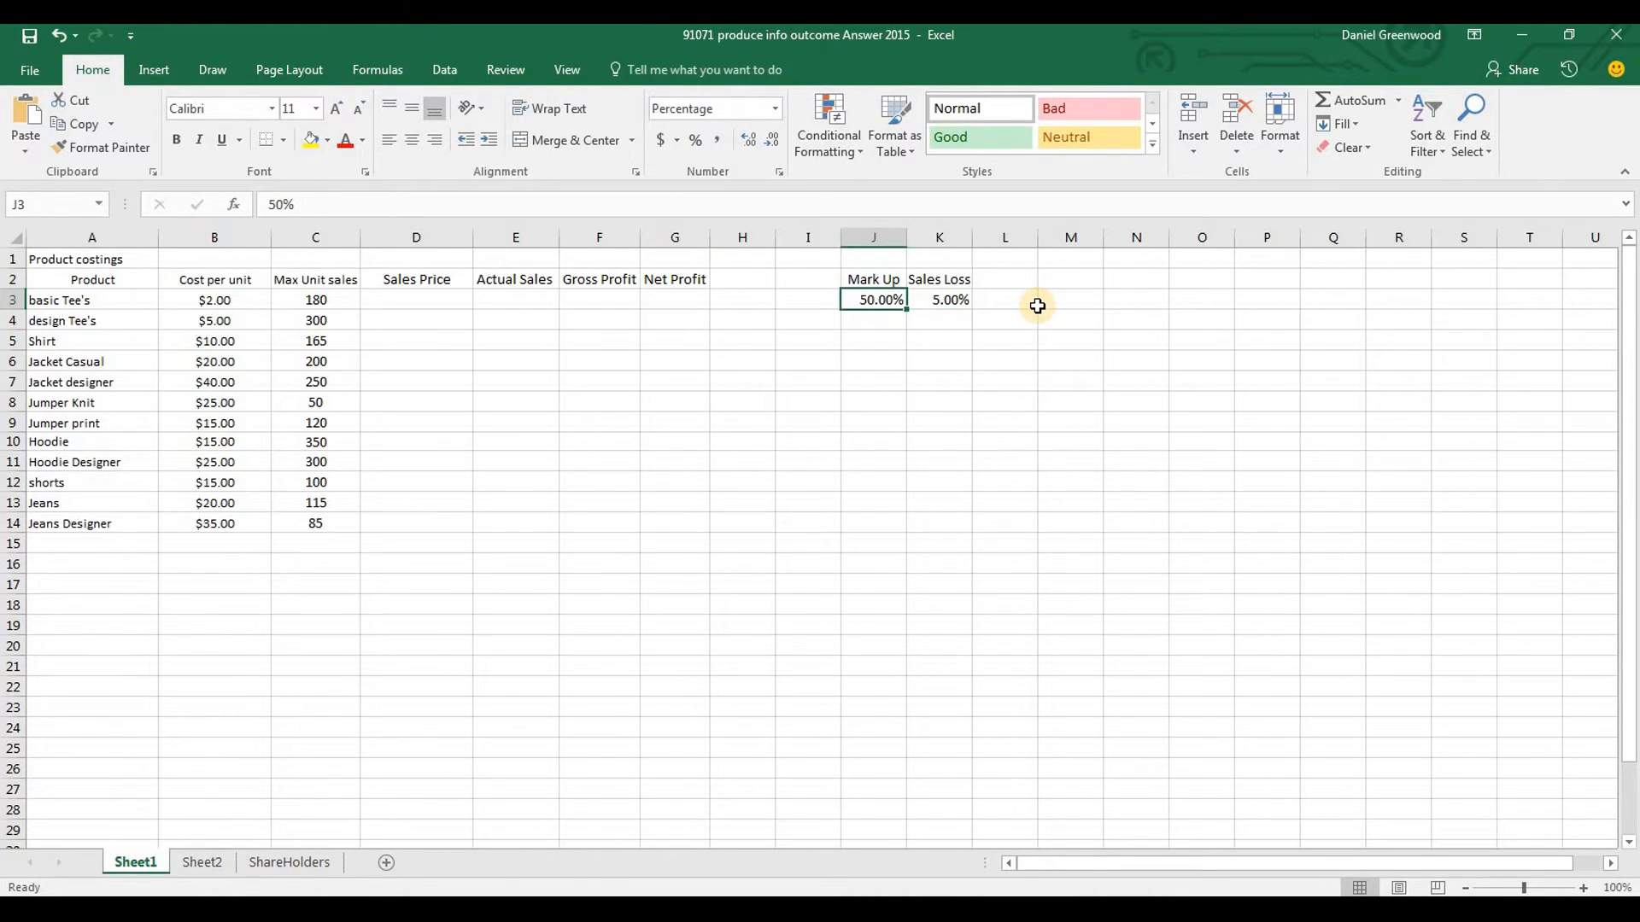
{"action": "type", "text": "60"}
{"action": "key", "text": "Return"}
{"action": "key", "text": "Up"}
{"action": "type", "text": "10"}
{"action": "key", "text": "Return"}
{"action": "key", "text": "Up"}
{"action": "type", "text": "50"}
{"action": "key", "text": "Return"}
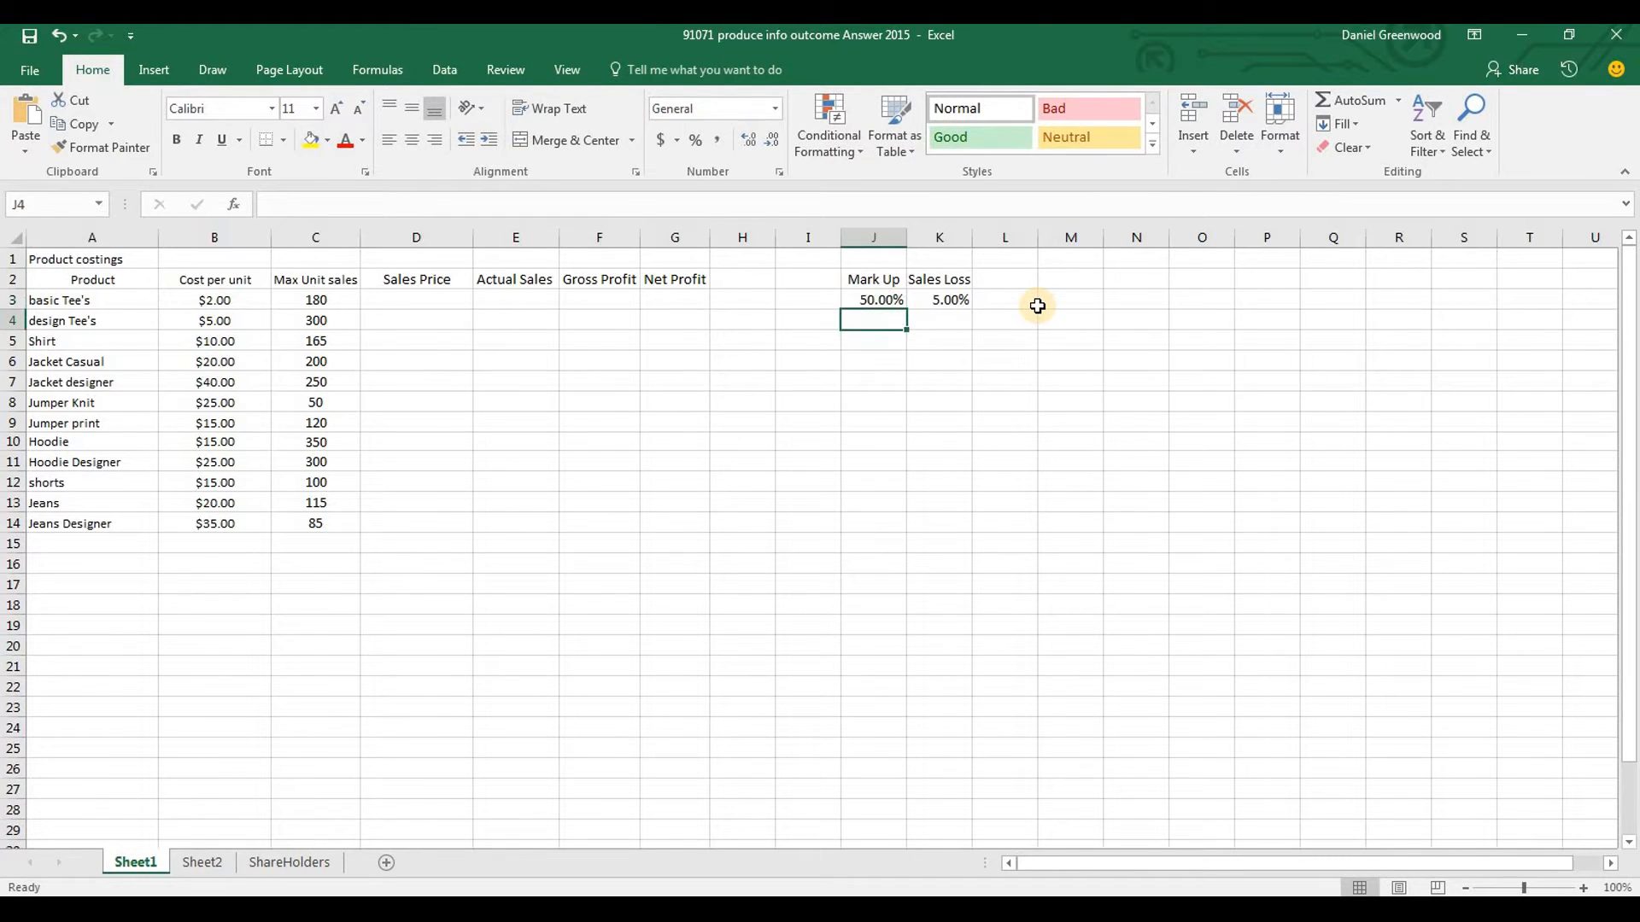
Enter the label "decimal" in J5, below the Mark Up value
{"action": "left_click", "coordinate": [1037, 307]}
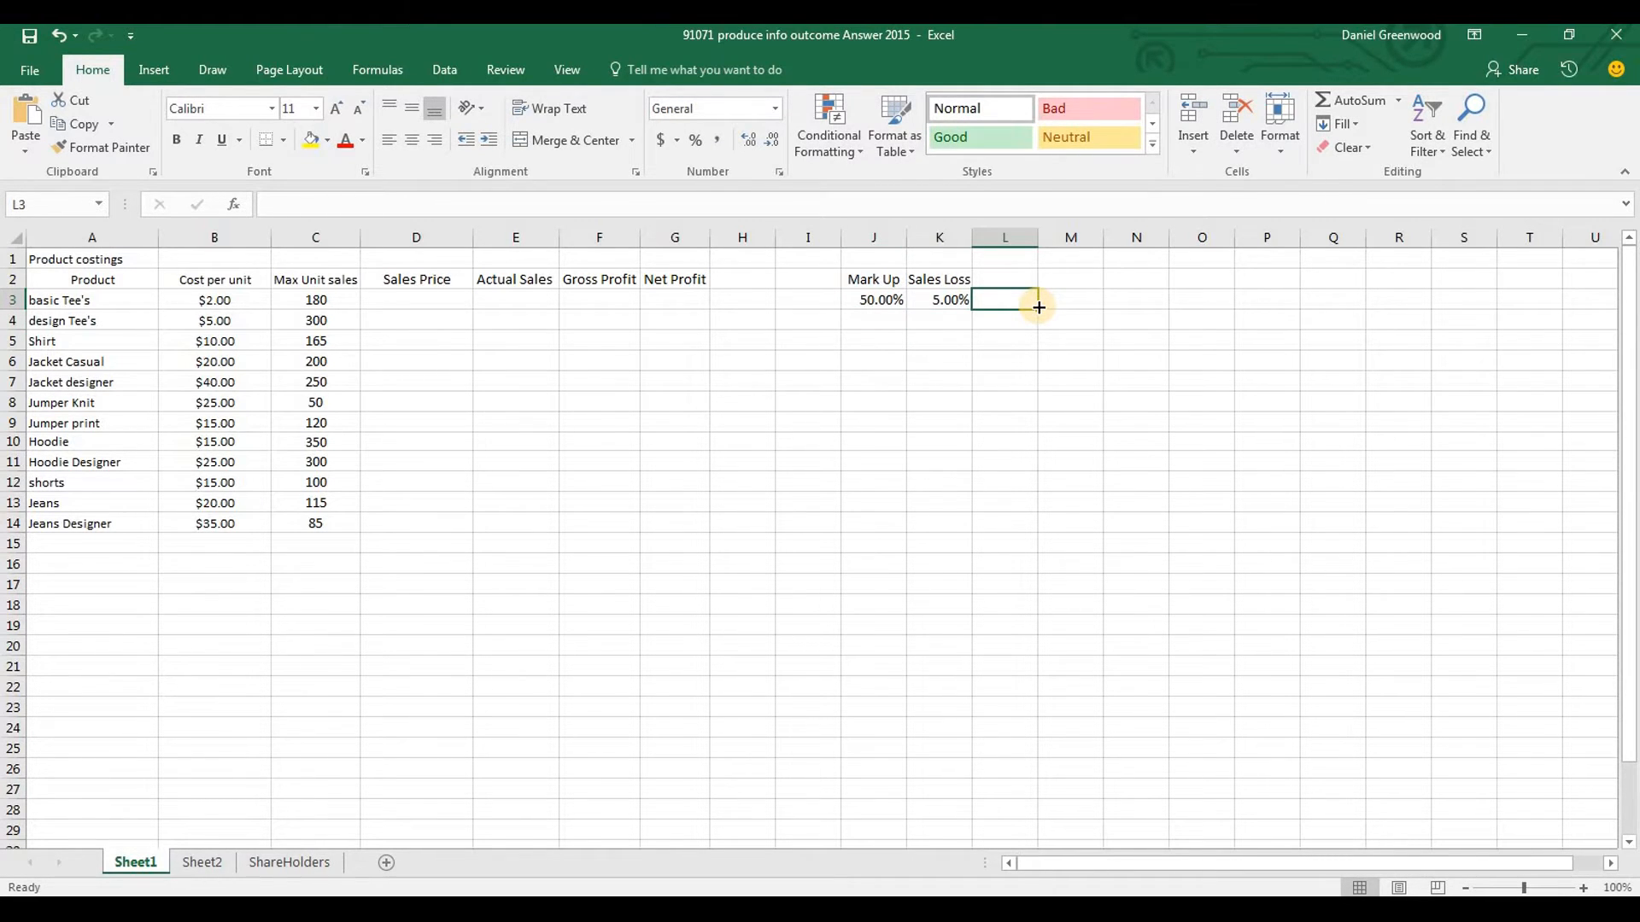
{"action": "key", "text": "Left"}
{"action": "key", "text": "Left"}
{"action": "key", "text": "Left"}
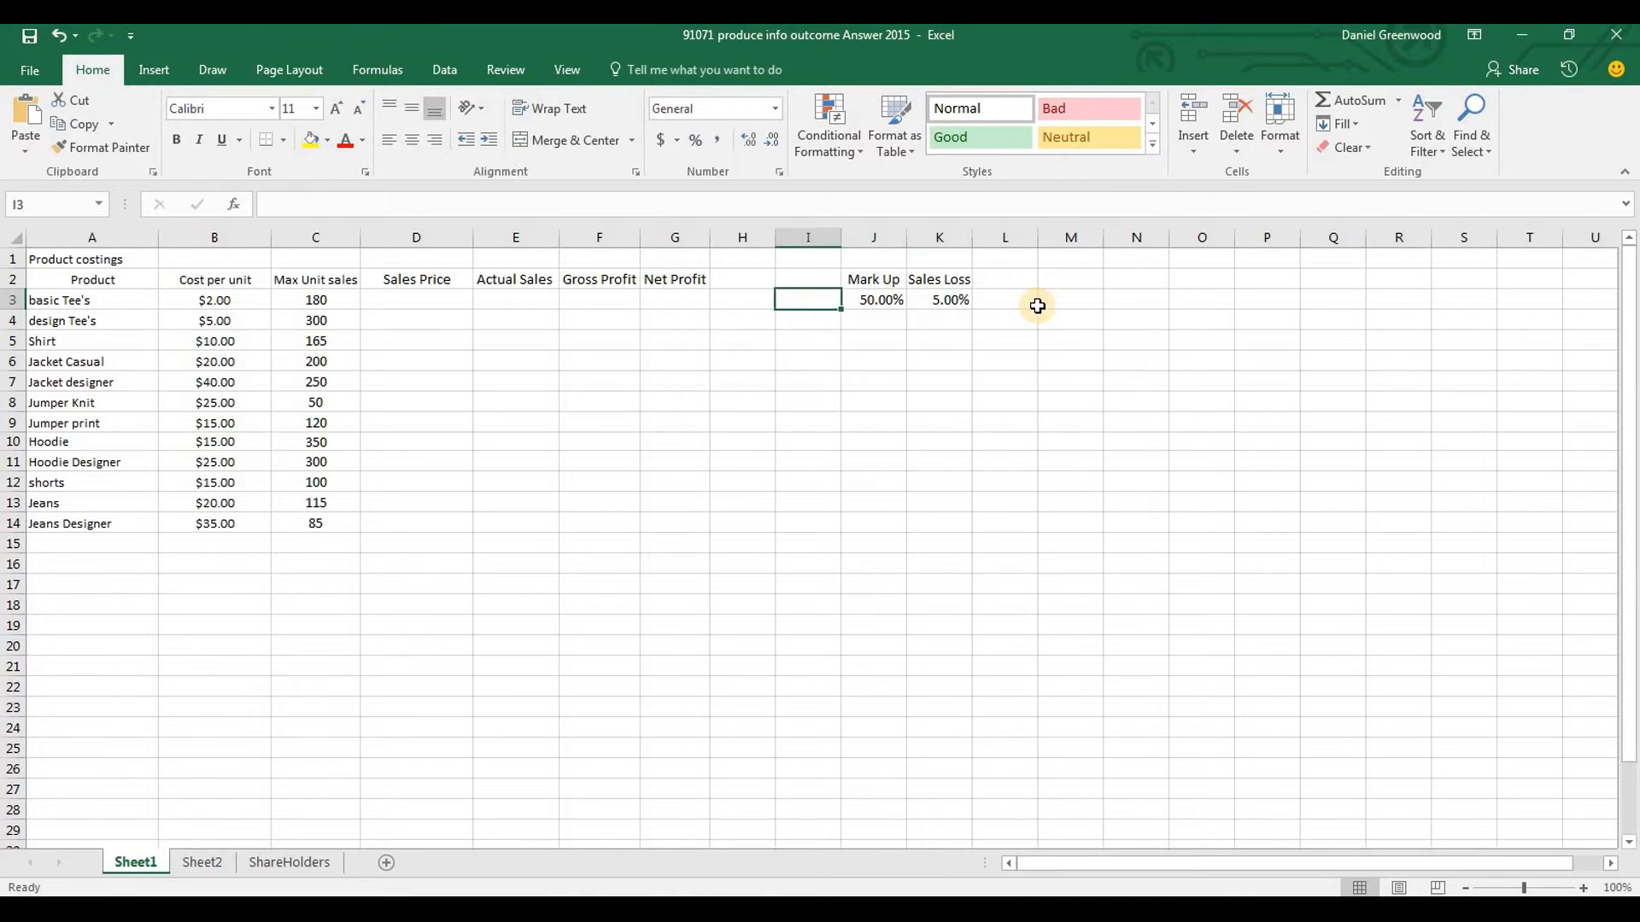
{"action": "key", "text": "Down"}
{"action": "key", "text": "Right"}
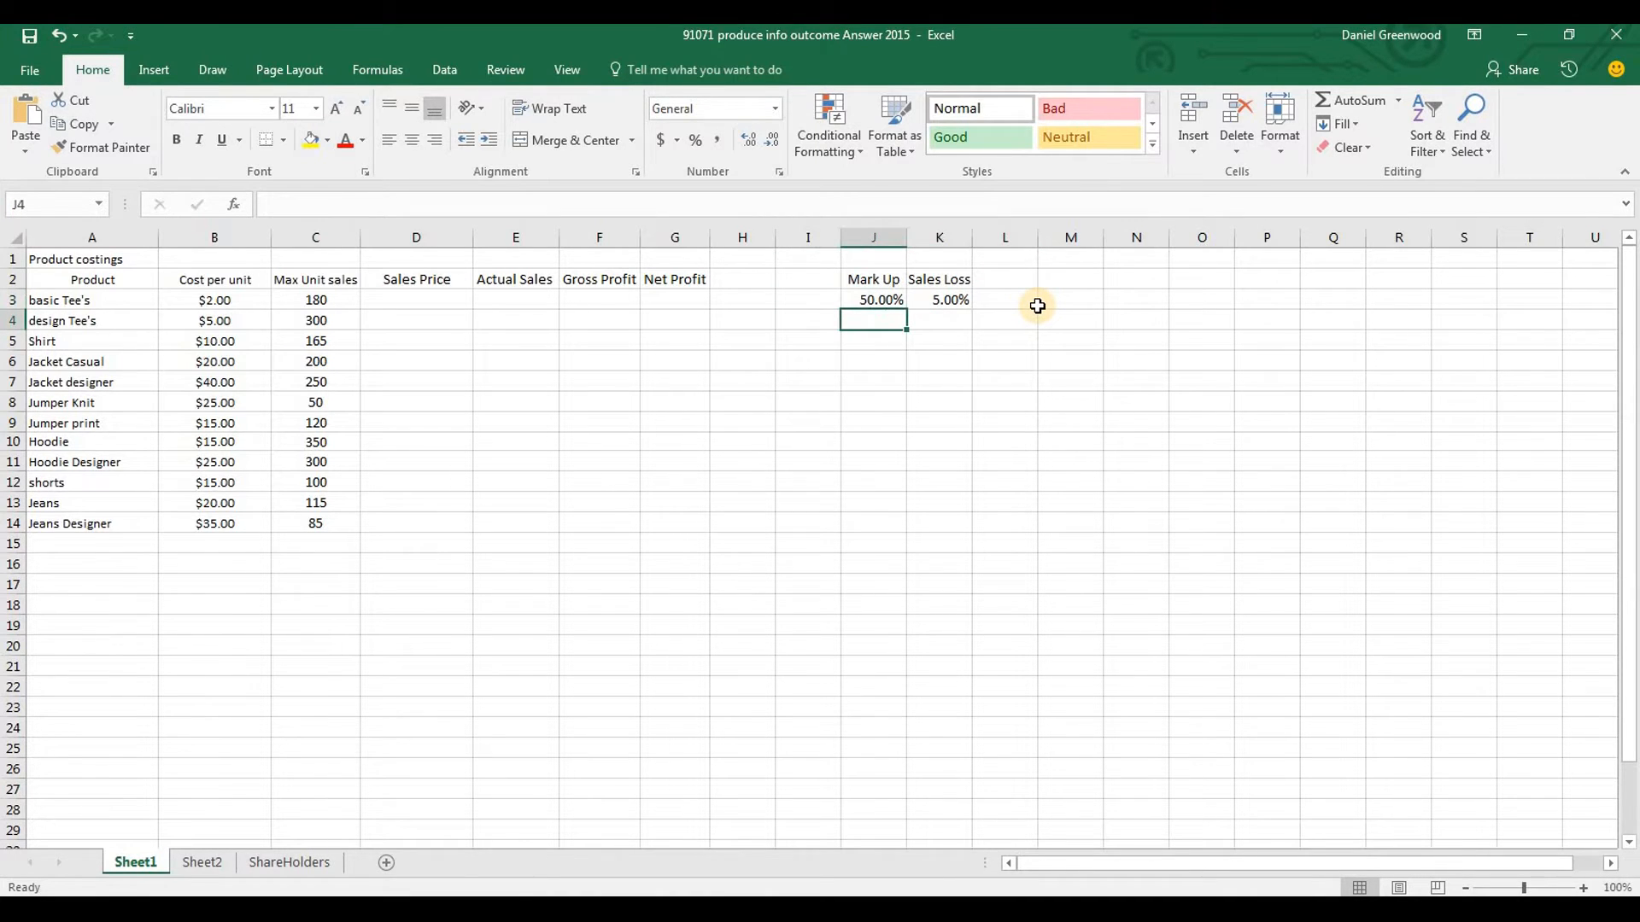
{"action": "key", "text": "Down"}
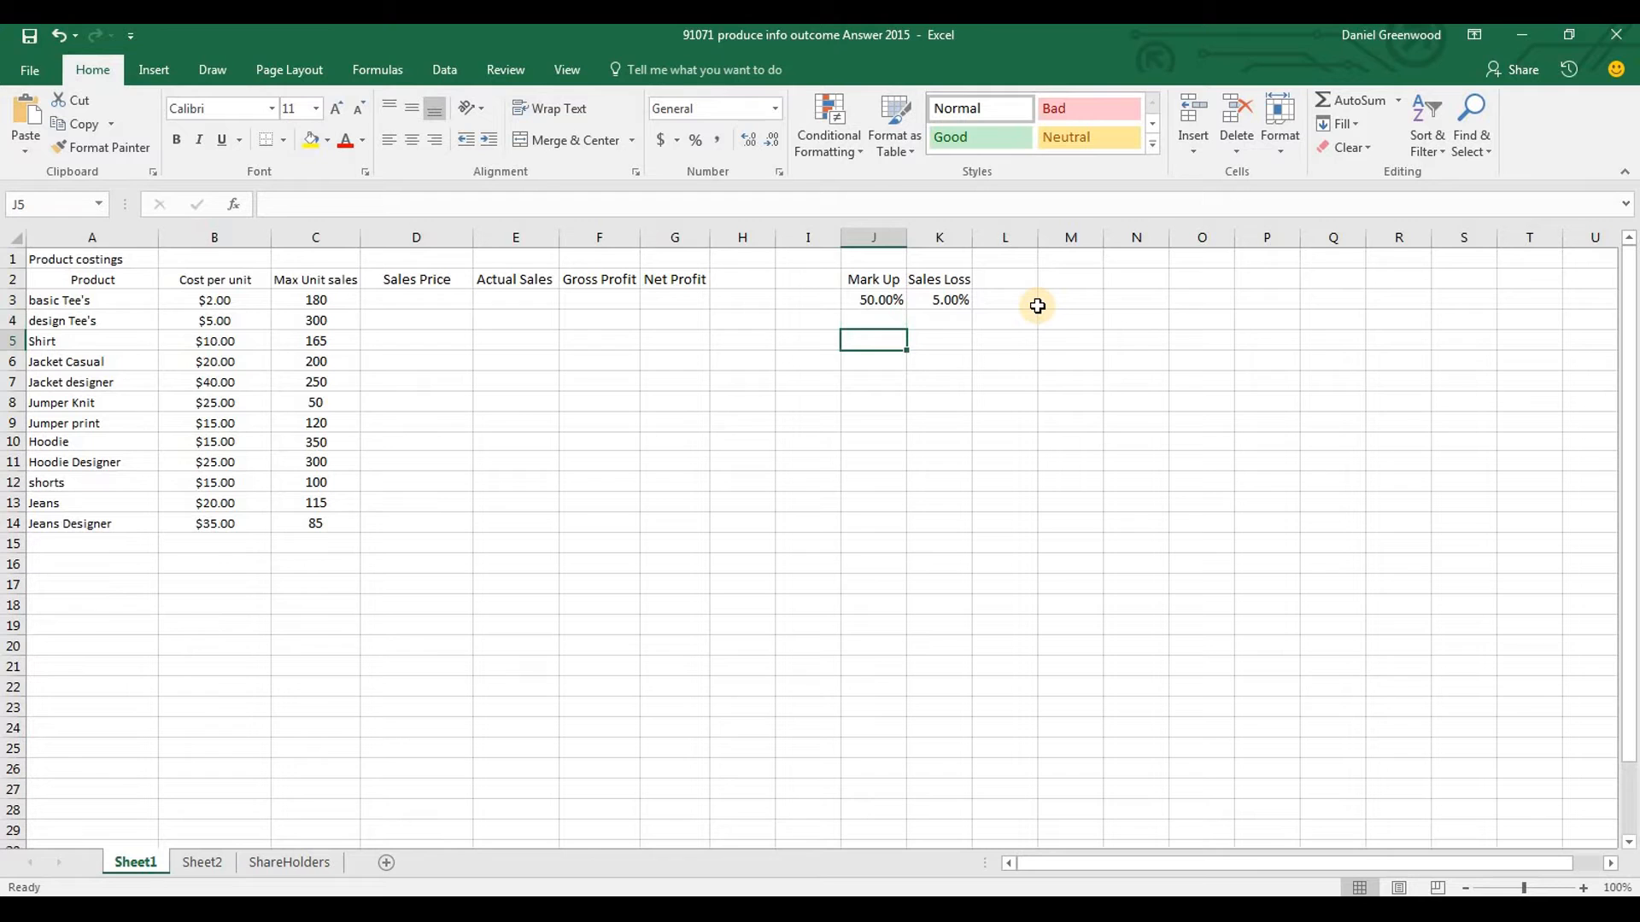
{"action": "type", "text": "decial"}
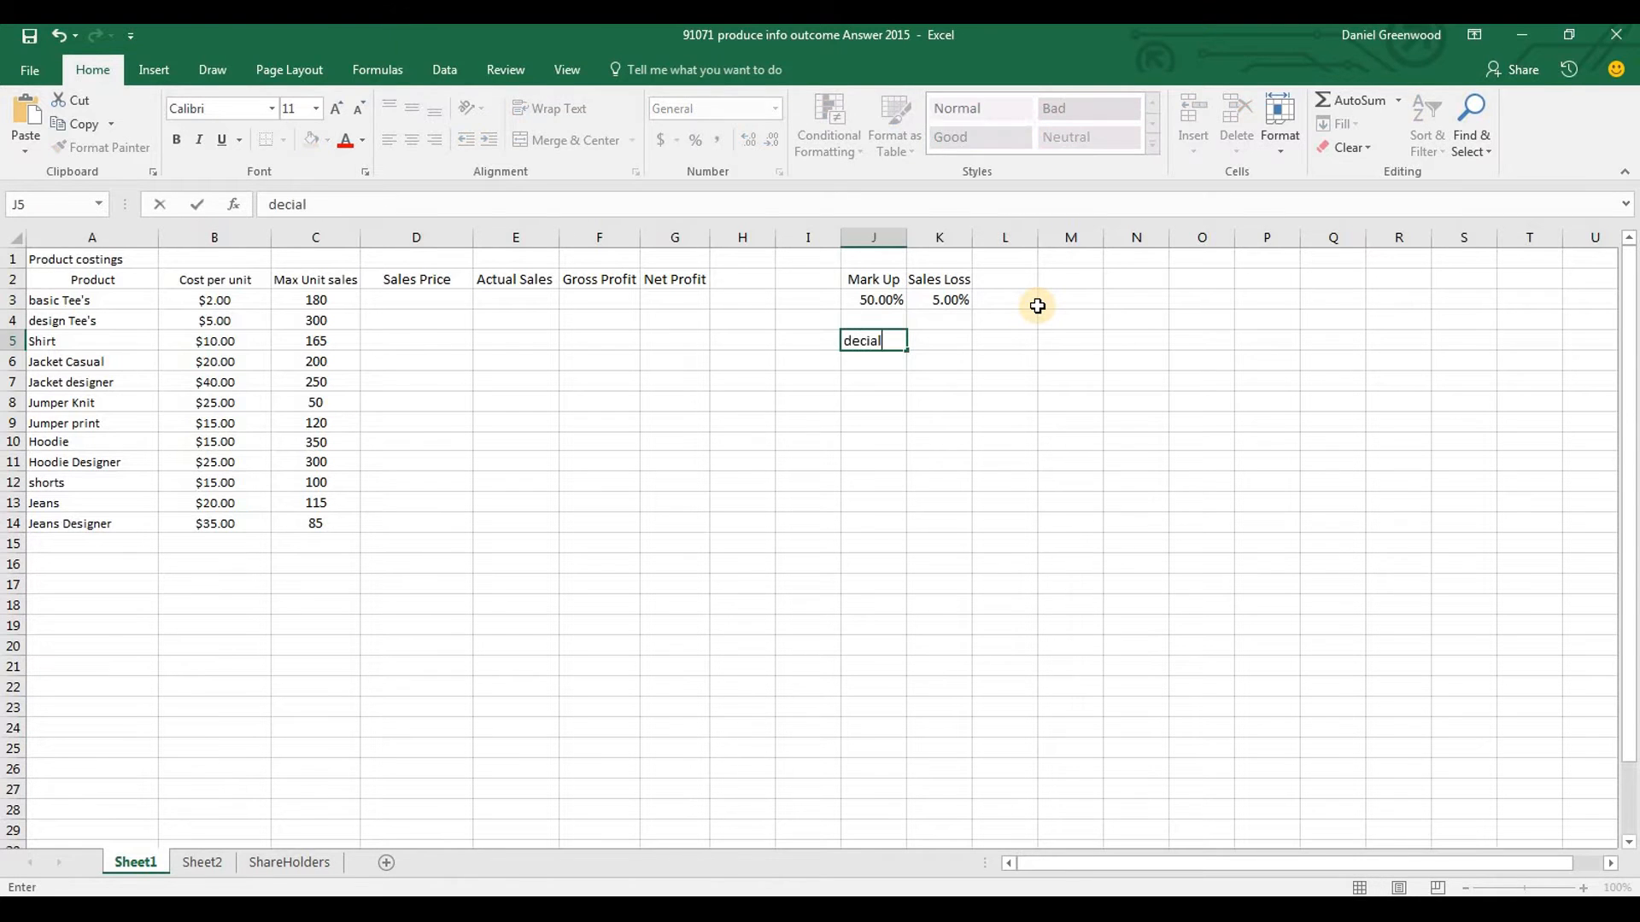
{"action": "key", "text": "Return"}
{"action": "key", "text": "Up"}
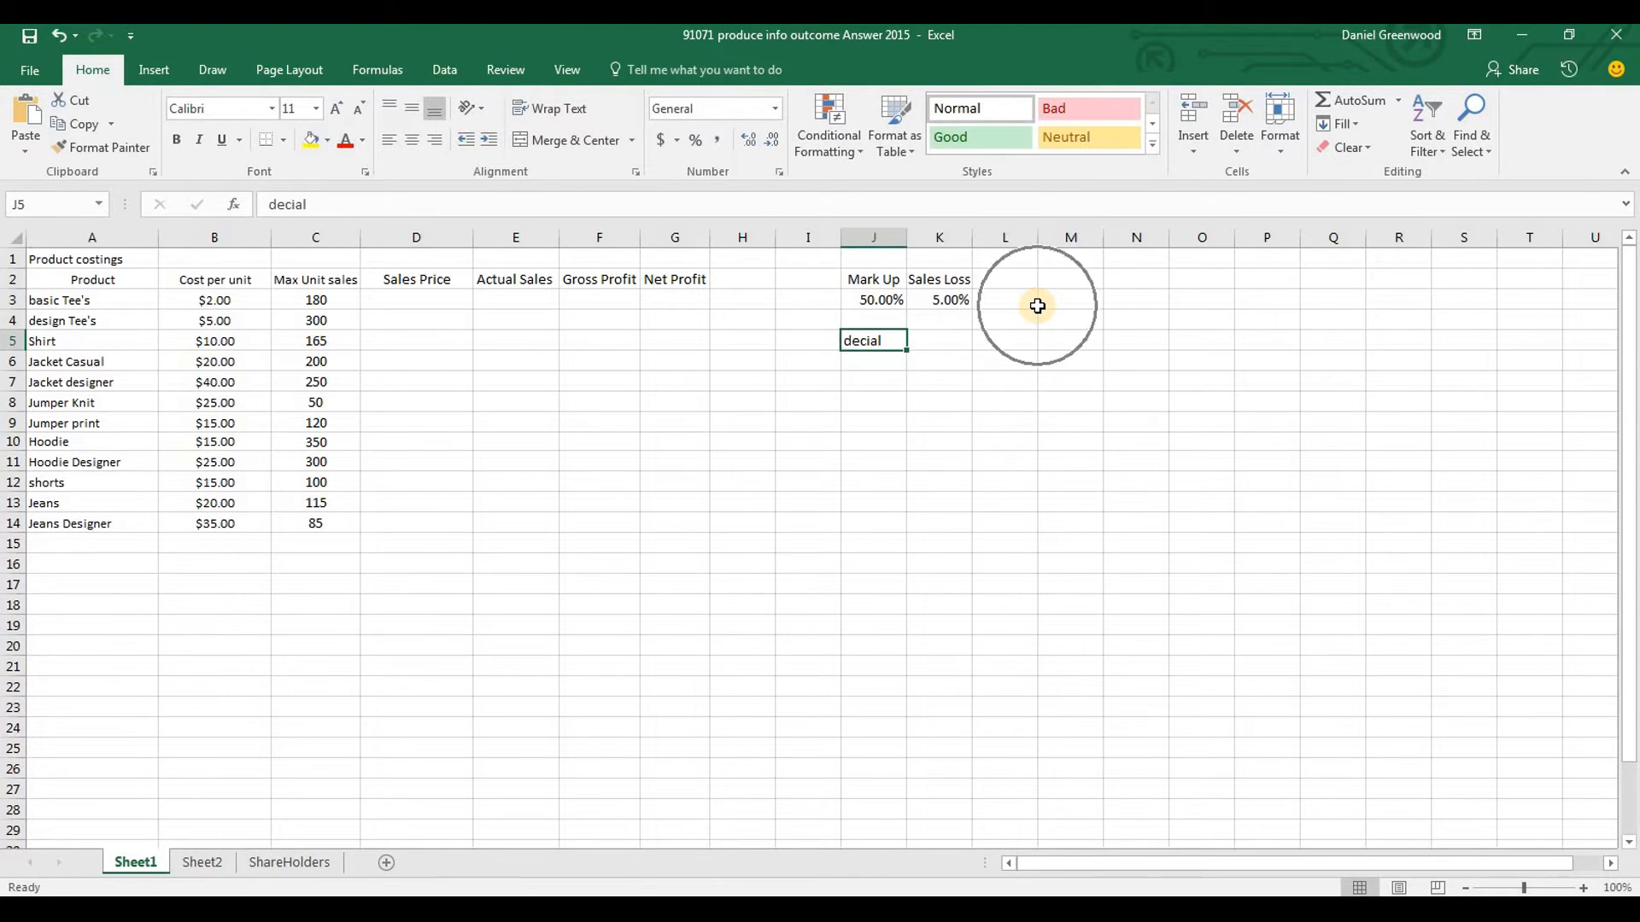
{"action": "left_click", "coordinate": [323, 205]}
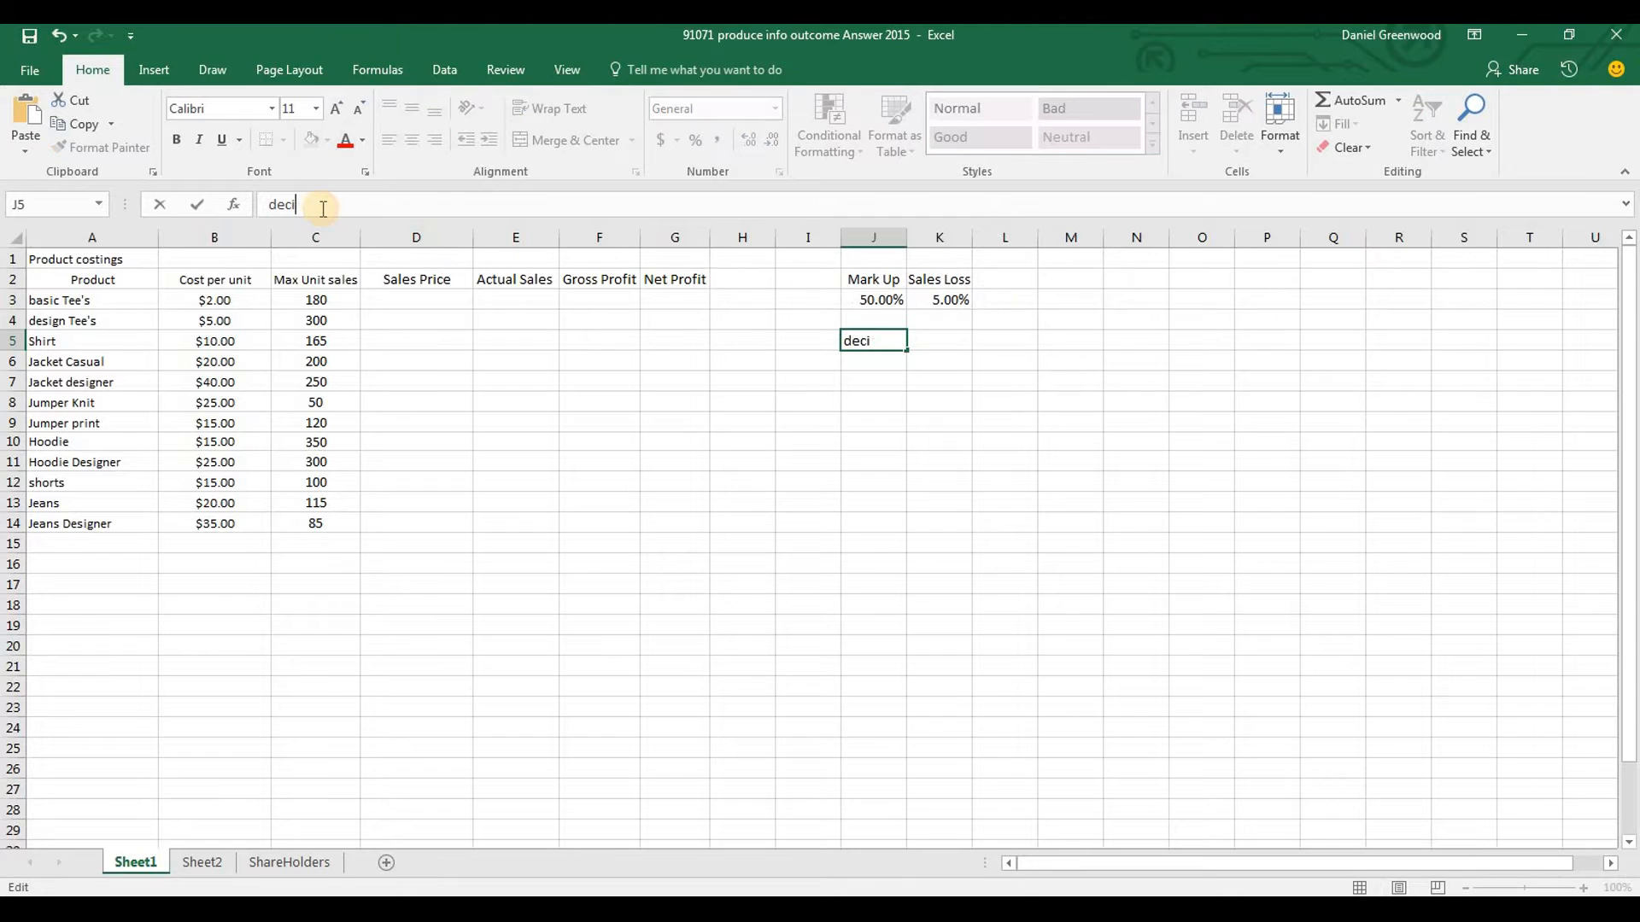
{"action": "type", "text": "ma;"}
{"action": "key", "text": "Return"}
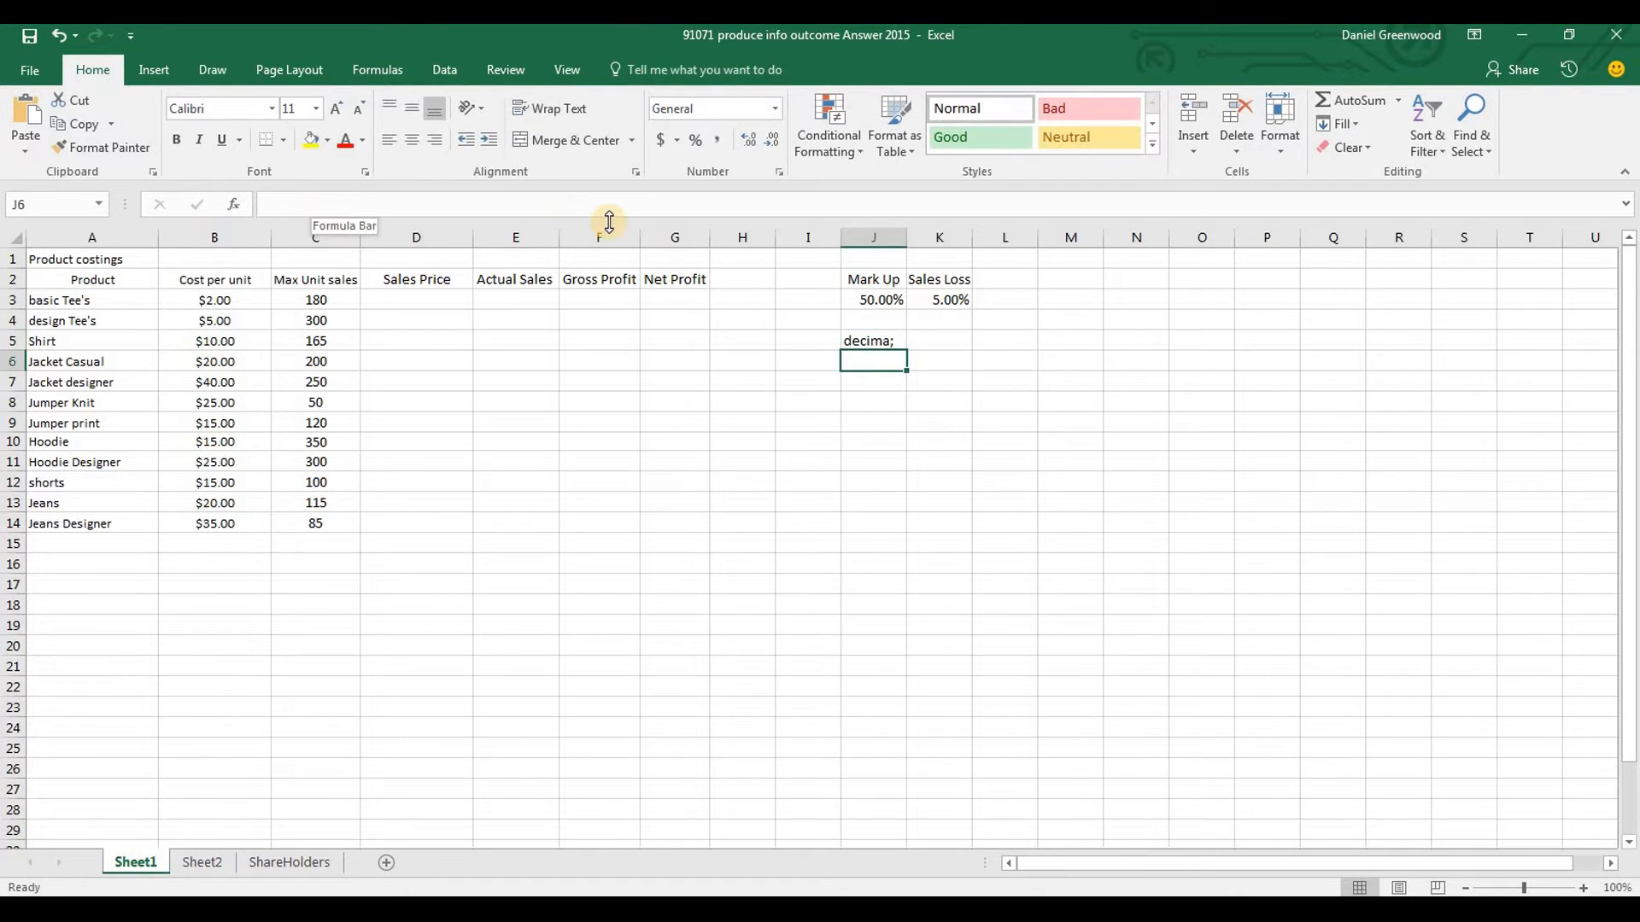
{"action": "key", "text": "Up"}
{"action": "left_click", "coordinate": [525, 206]}
{"action": "key", "text": "BackSpace"}
{"action": "type", "text": "l"}
{"action": "key", "text": "Return"}
Copy the "decimal" label from J5 into K5, below the Sales Loss value
{"action": "key", "text": "Up"}
{"action": "key", "text": "ctrl+c"}
{"action": "key", "text": "Right"}
{"action": "key", "text": "ctrl+v"}
{"action": "key", "text": "Down"}
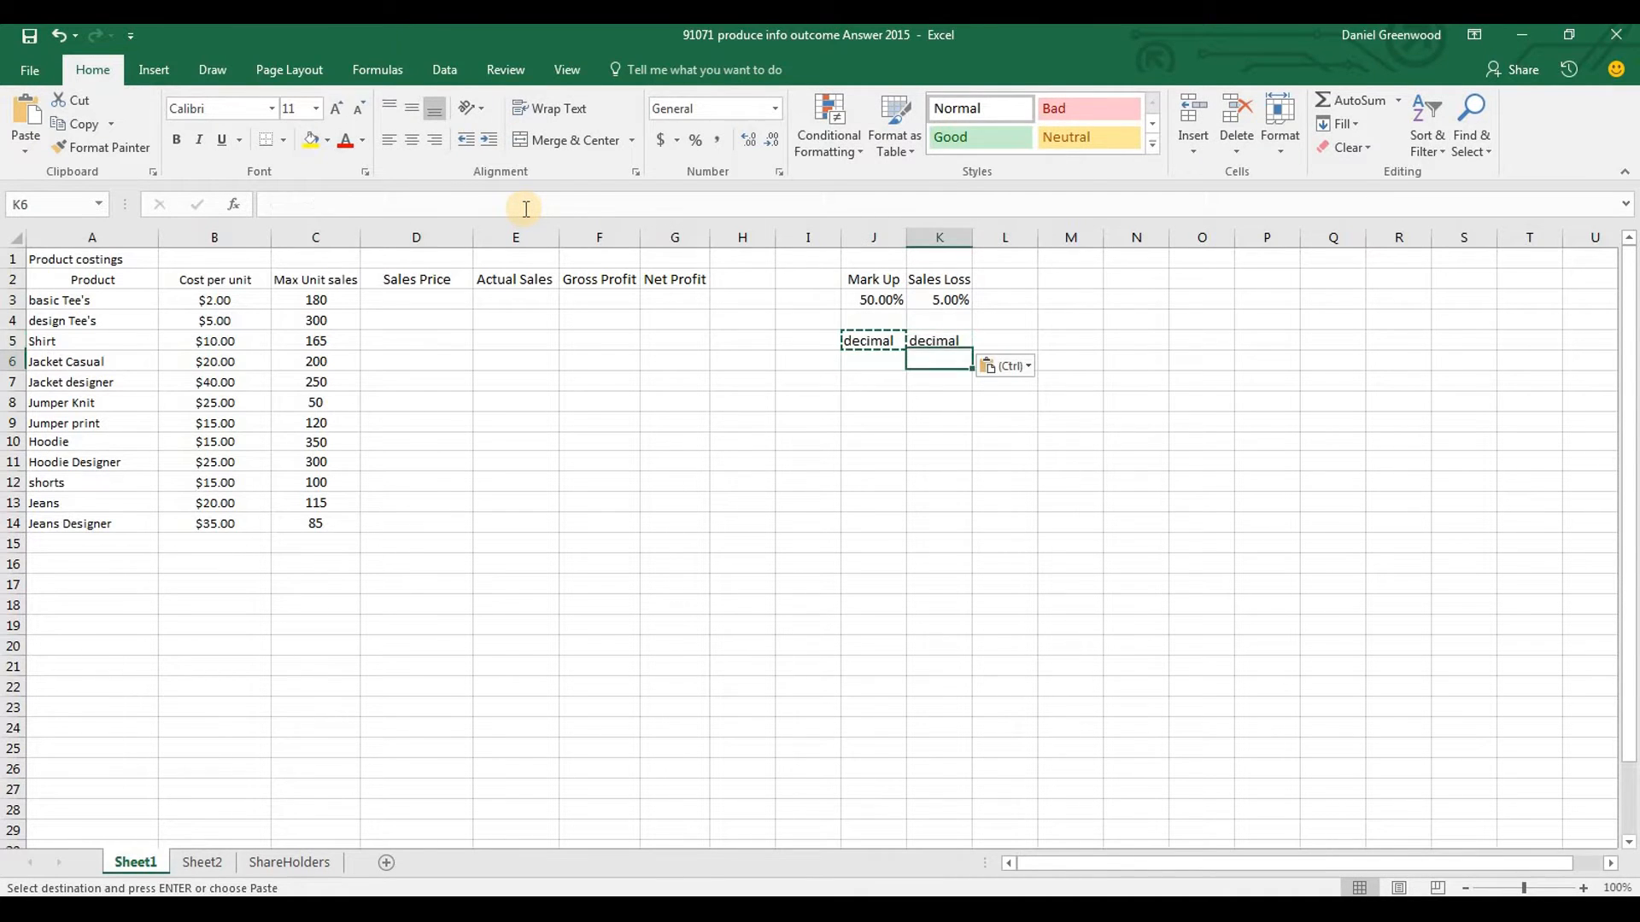
Enter the decimal equivalents of the two rates, 0.5 in J6 and 0.05 in K6
{"action": "left_click", "coordinate": [880, 305]}
{"action": "left_click", "coordinate": [870, 366]}
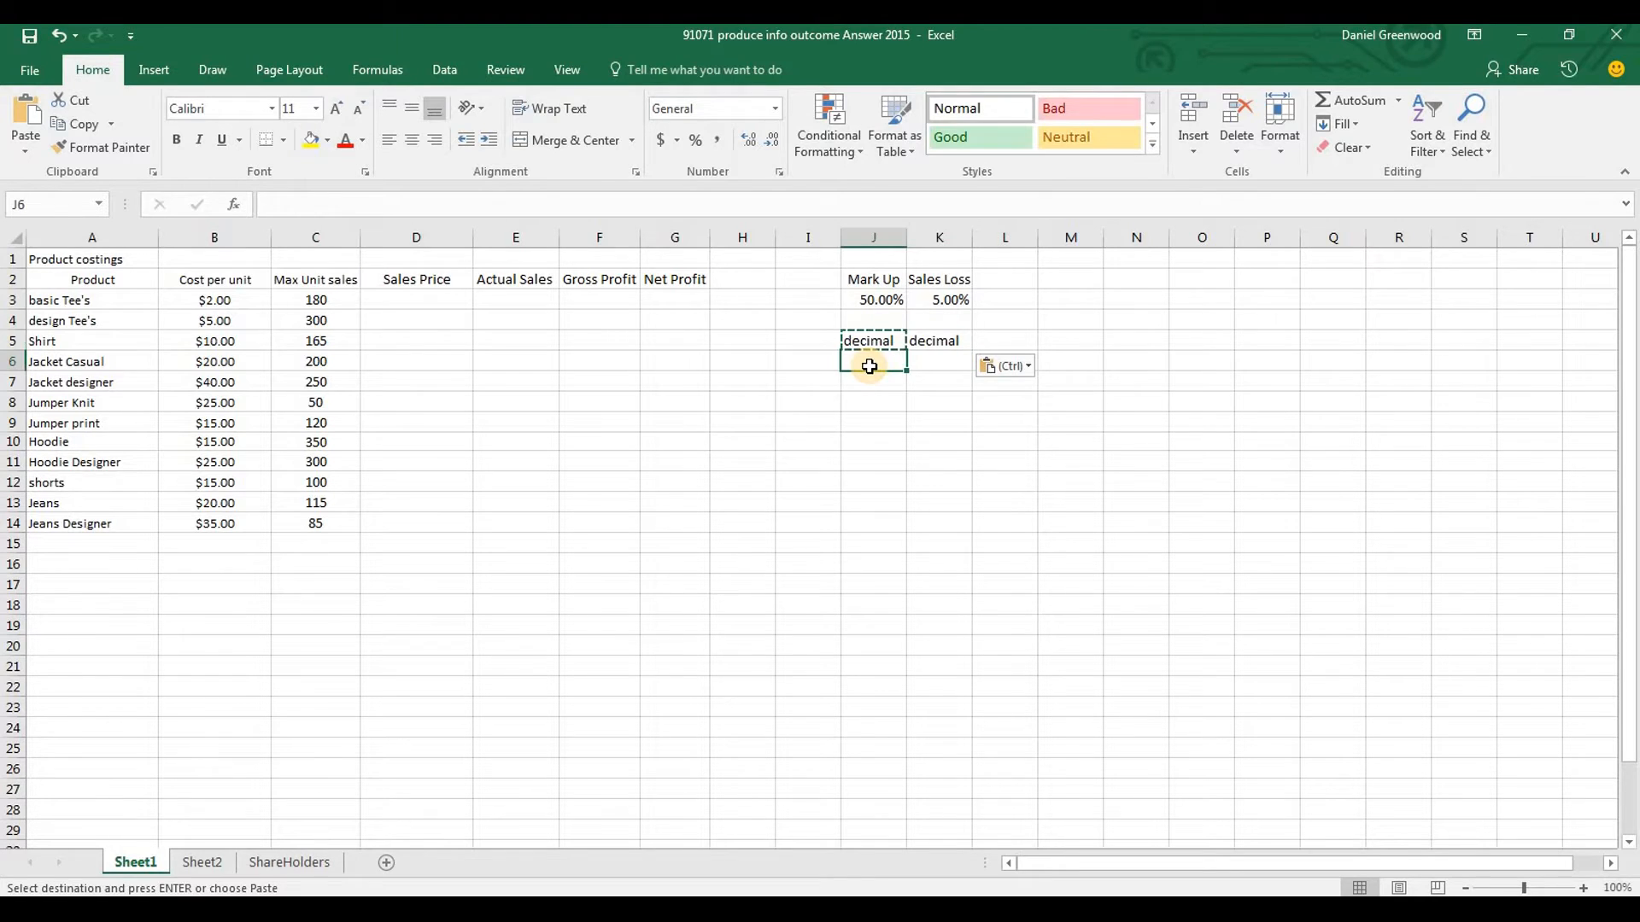
{"action": "type", "text": ".5"}
{"action": "key", "text": "Return"}
{"action": "key", "text": "Up"}
{"action": "key", "text": "Right"}
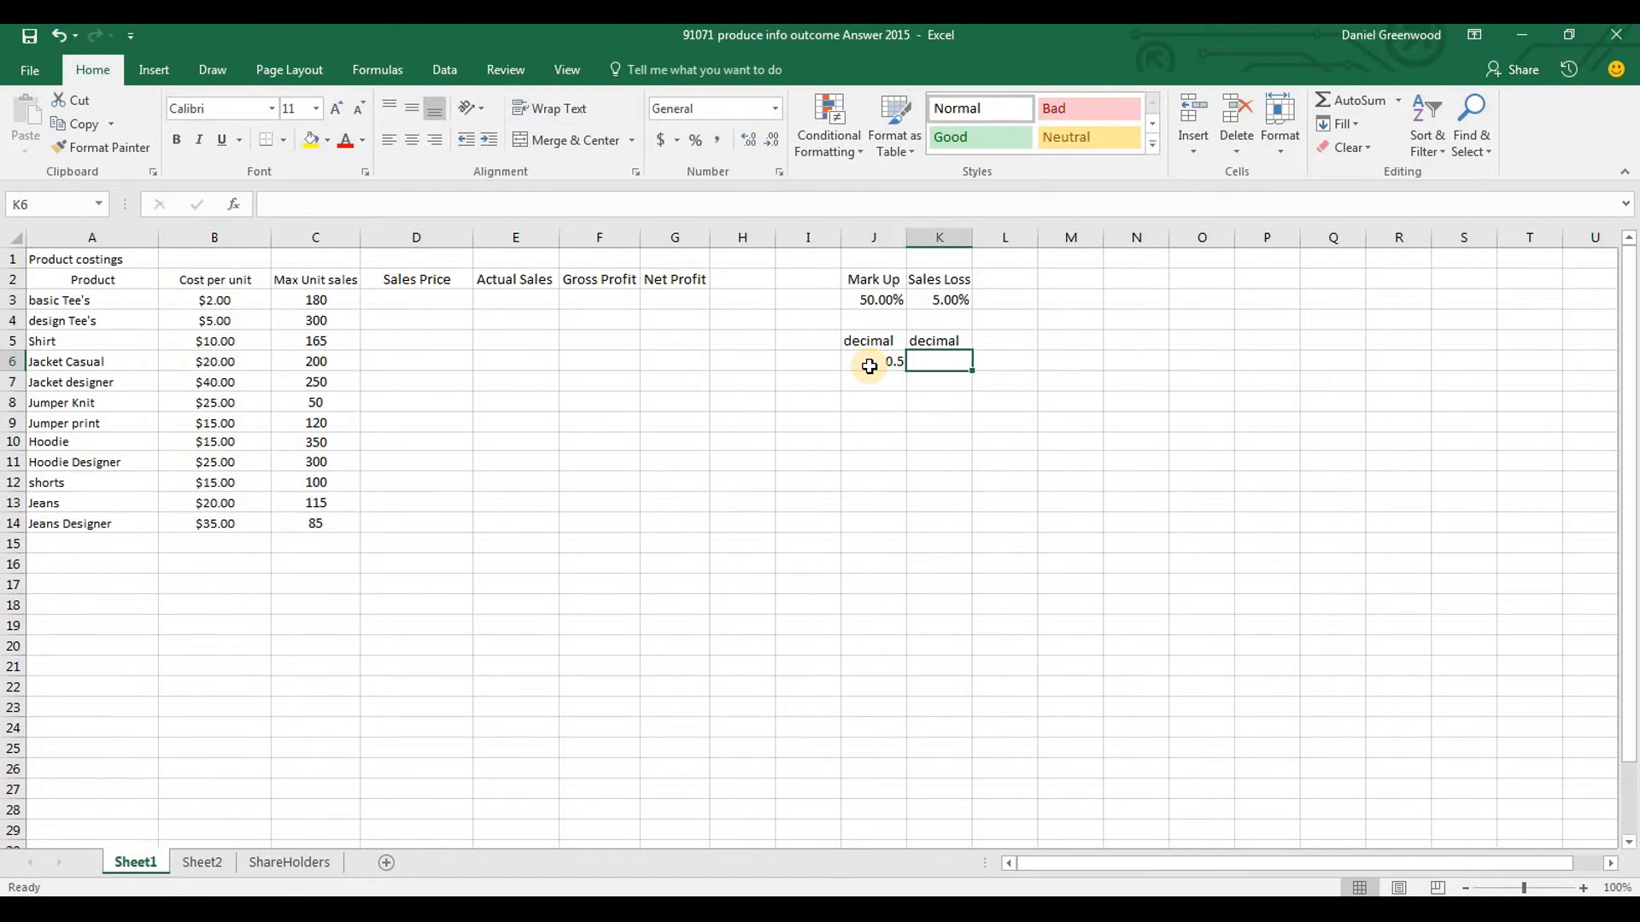
{"action": "type", "text": "."}
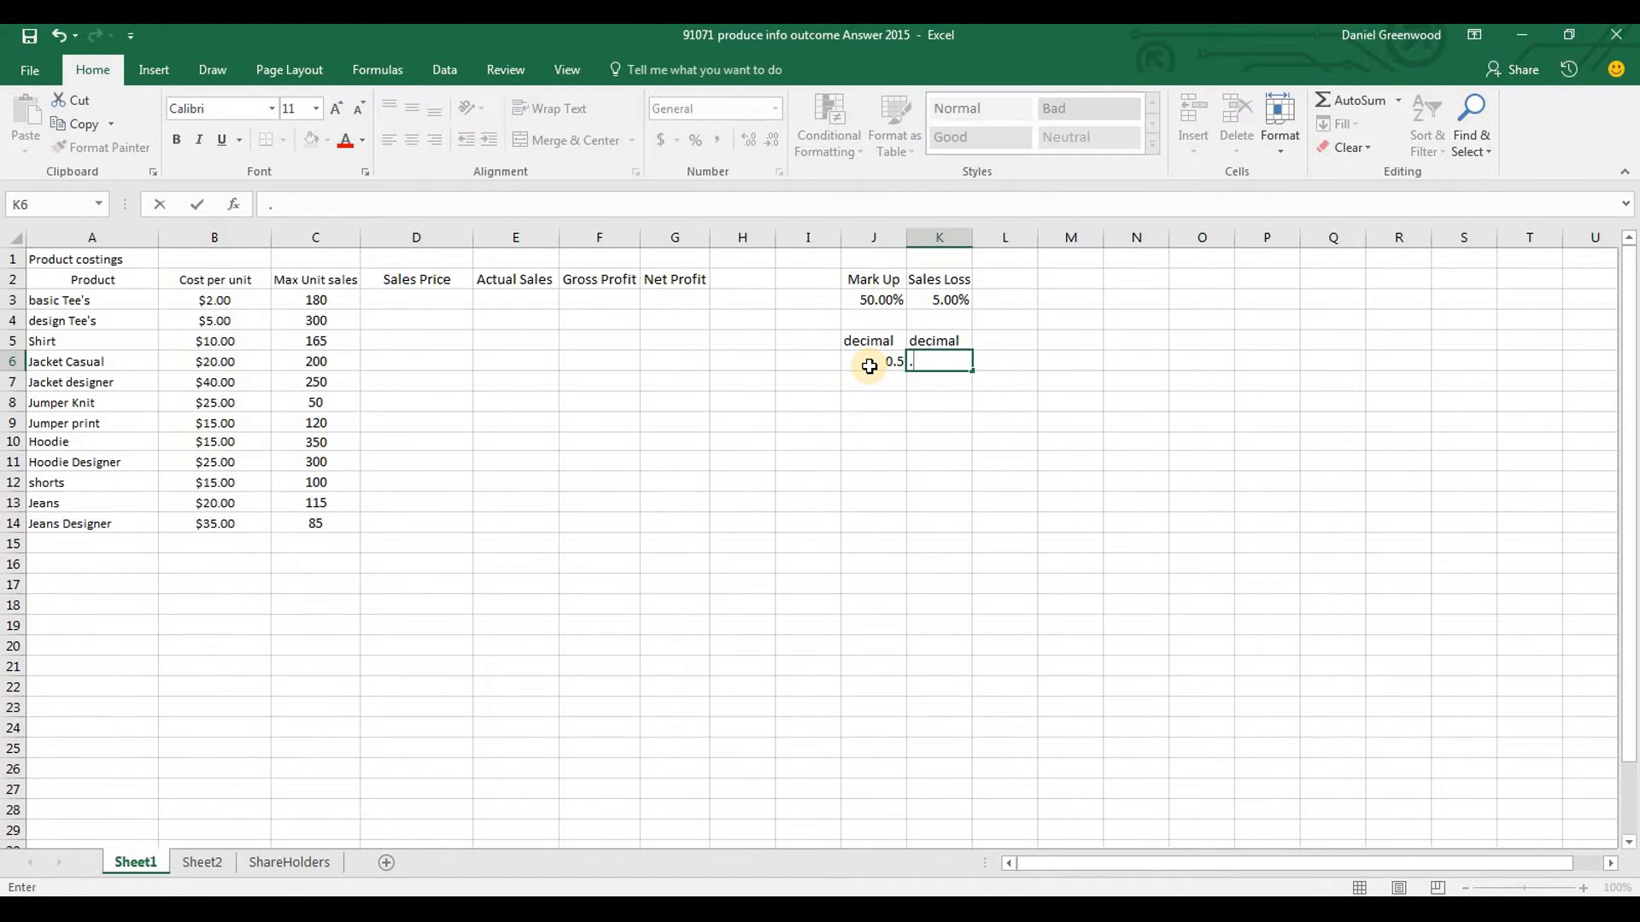
{"action": "type", "text": "05"}
{"action": "key", "text": "Return"}
{"action": "left_click", "coordinate": [1050, 419]}
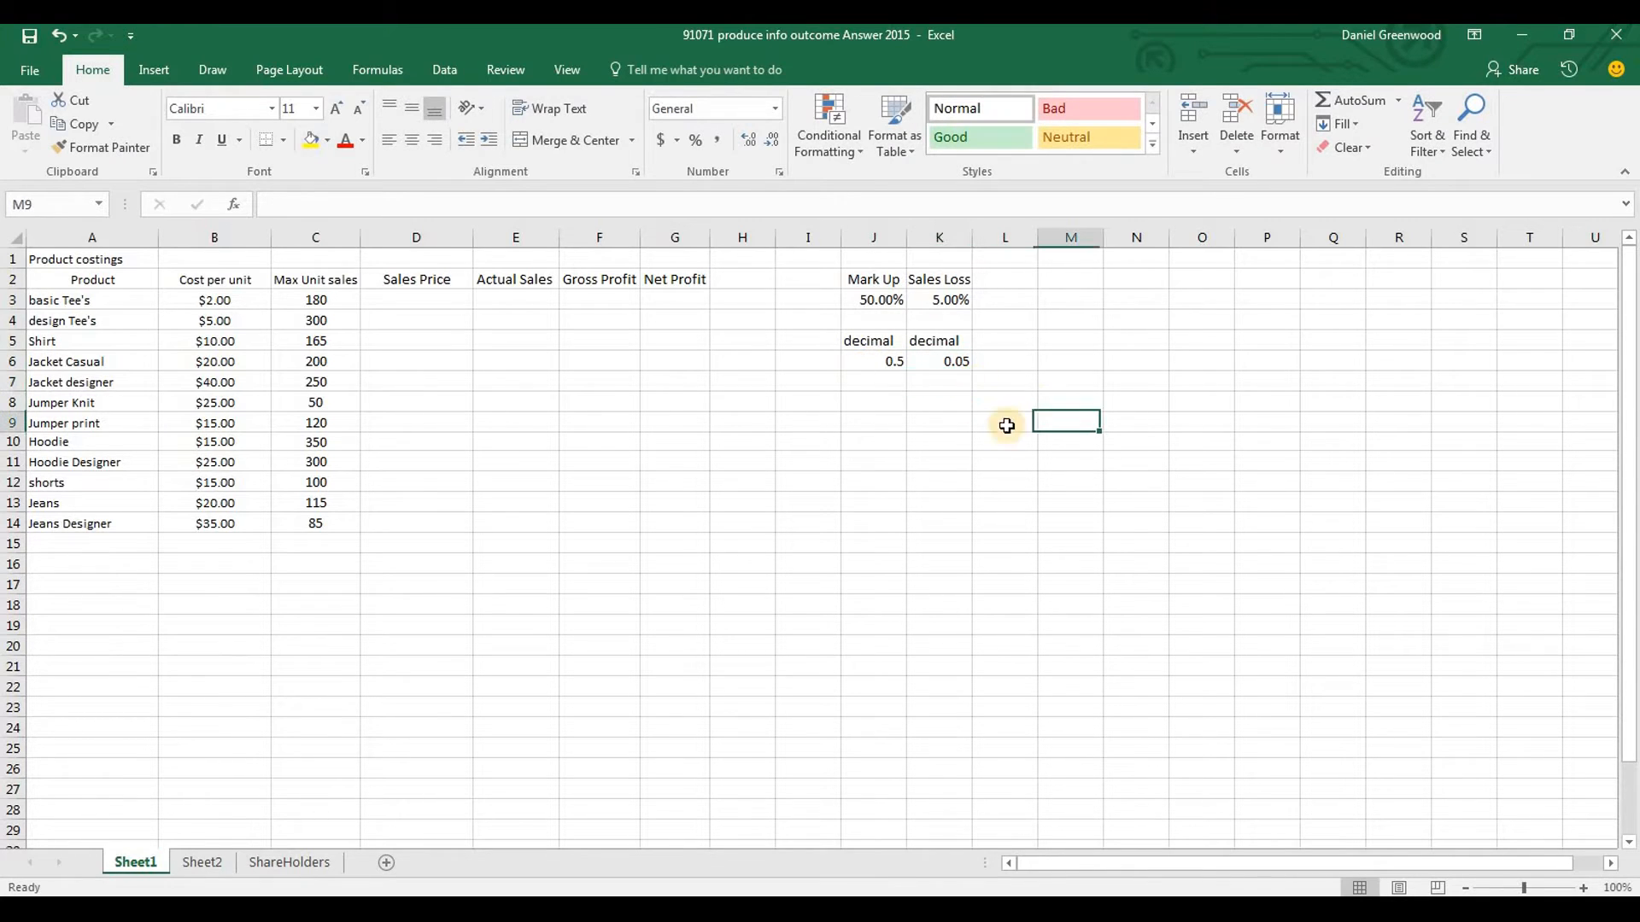
{"action": "left_click", "coordinate": [884, 298]}
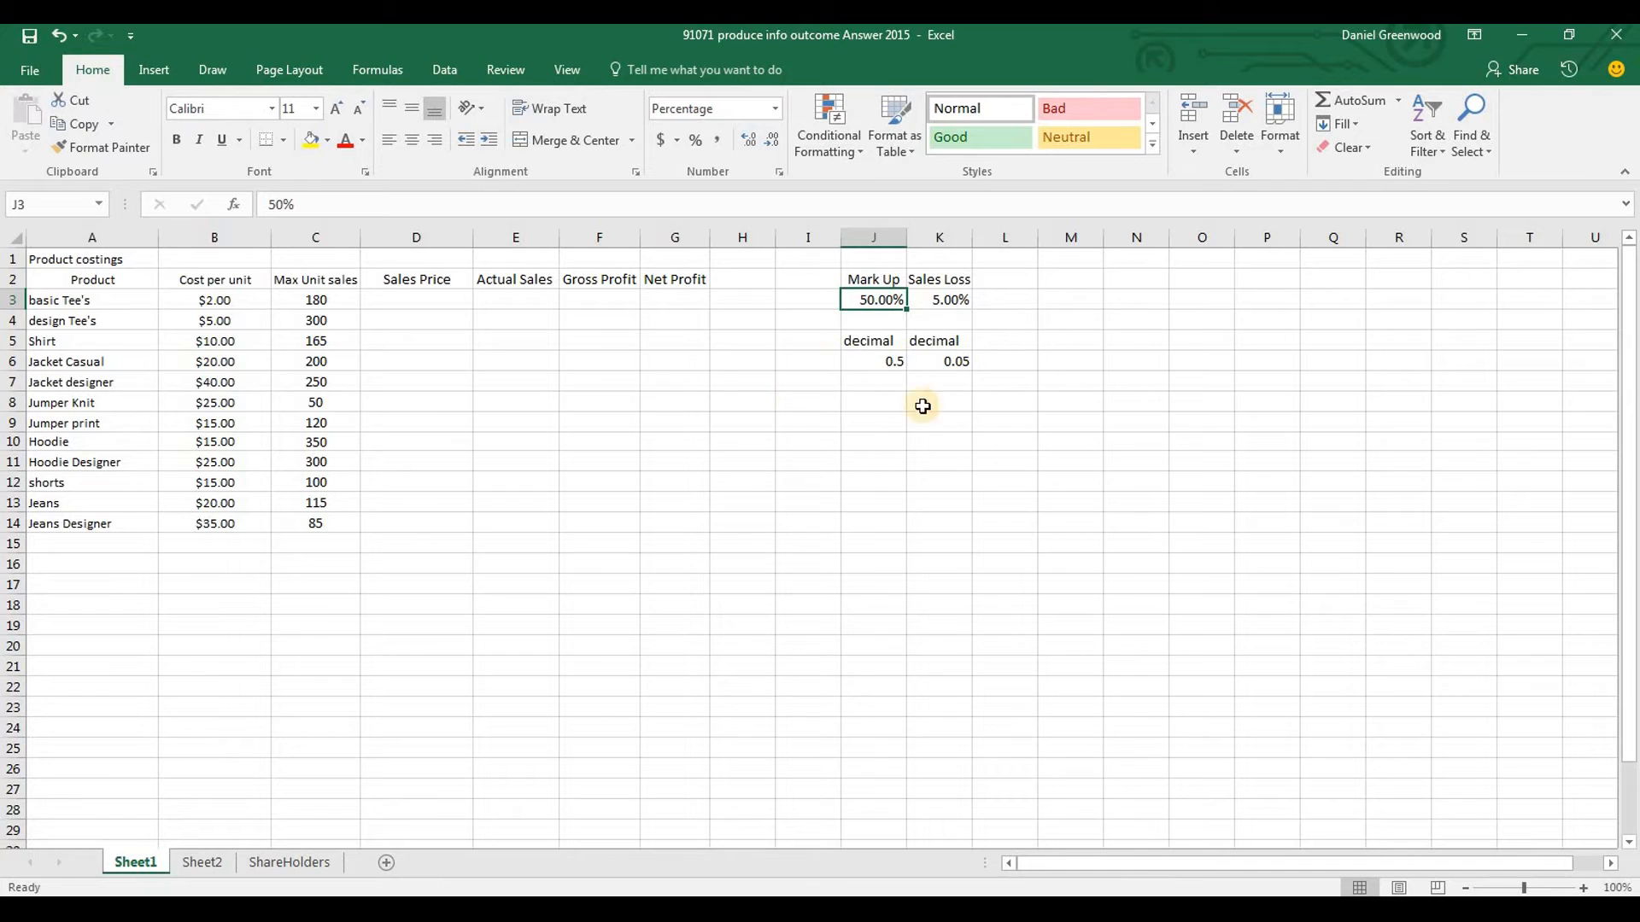
{"action": "left_click", "coordinate": [930, 442]}
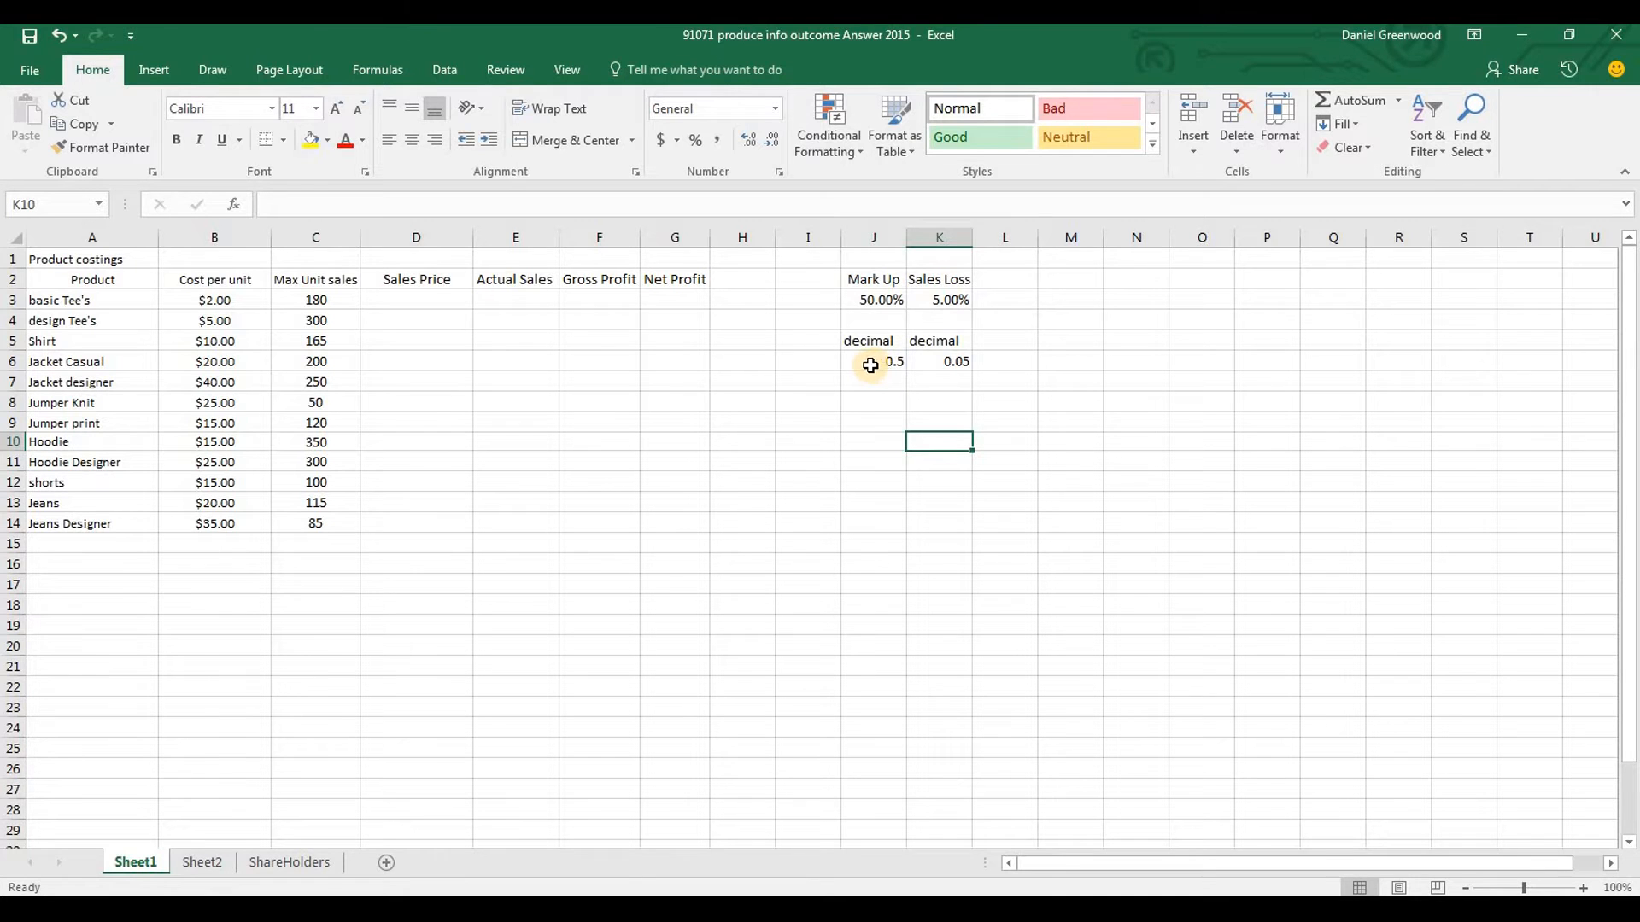
Enter the Sales Price formula =B3*1.5 in D3 and fill it down to D14
{"action": "left_click", "coordinate": [408, 302]}
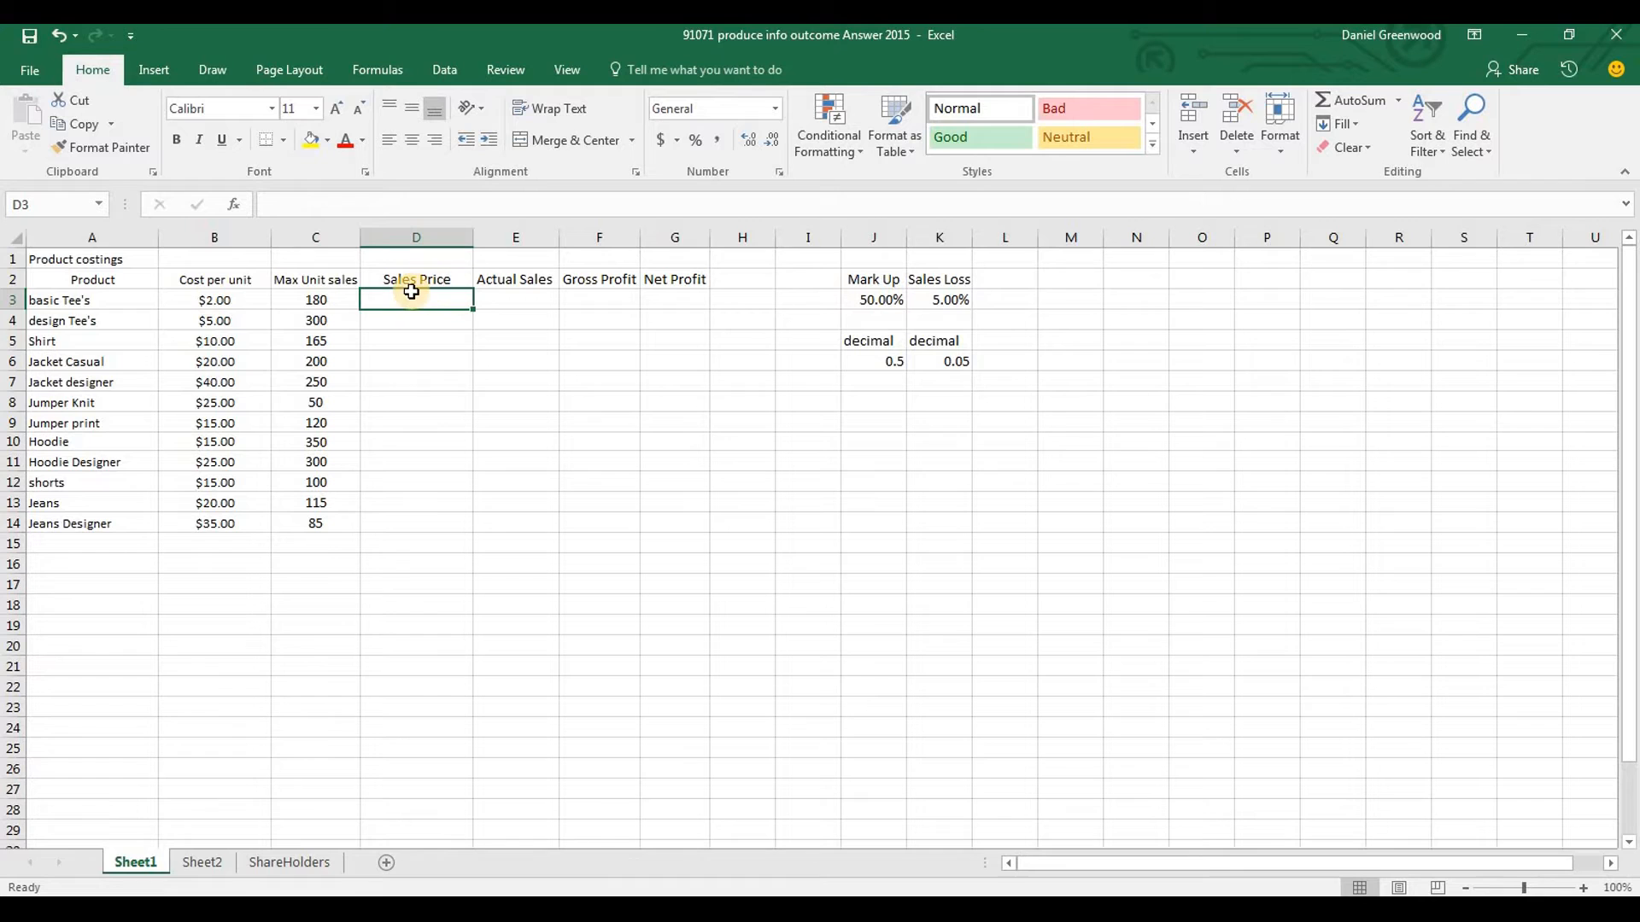
{"action": "type", "text": "="}
{"action": "key", "text": "Left"}
{"action": "key", "text": "Left"}
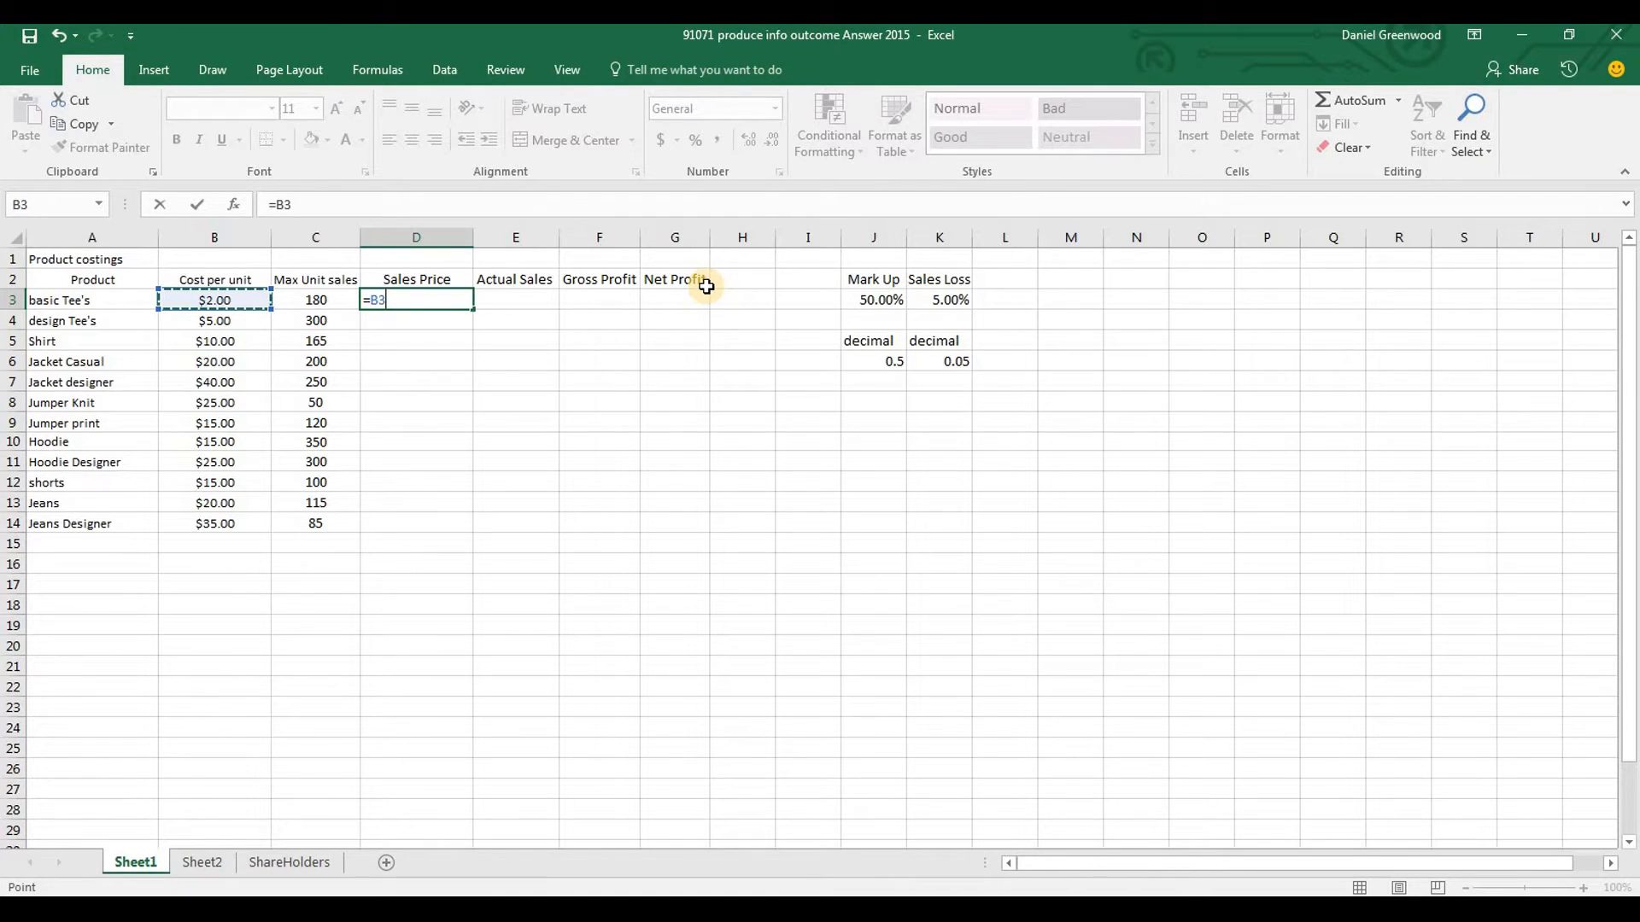
{"action": "type", "text": "+"}
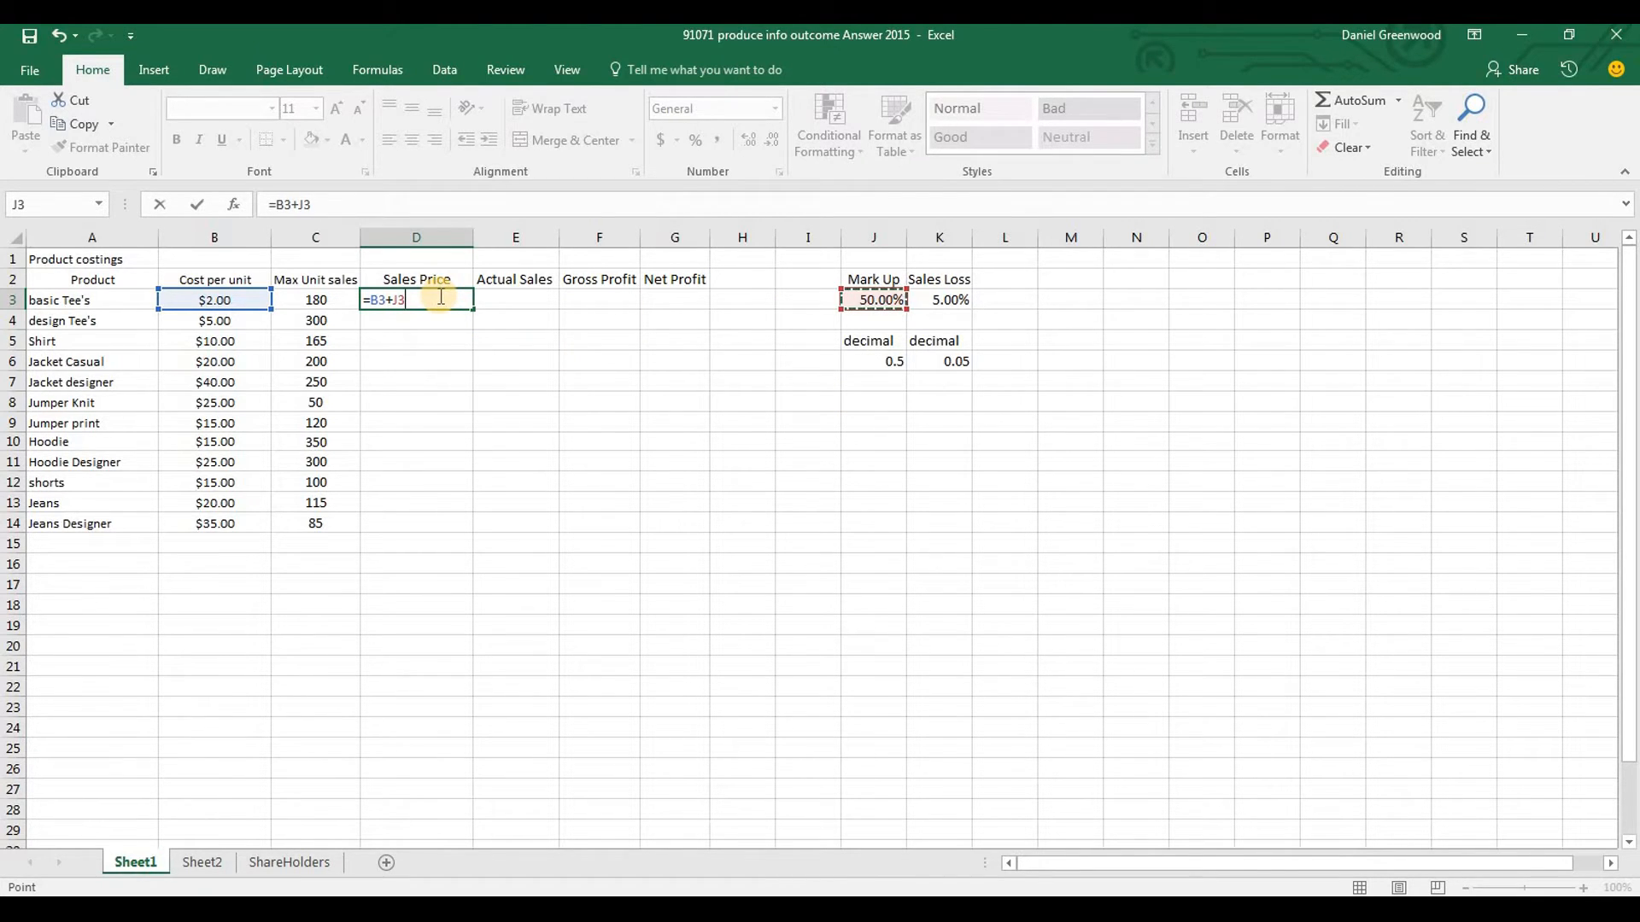
{"action": "left_click", "coordinate": [325, 200]}
{"action": "key", "text": "BackSpace"}
{"action": "key", "text": "BackSpace"}
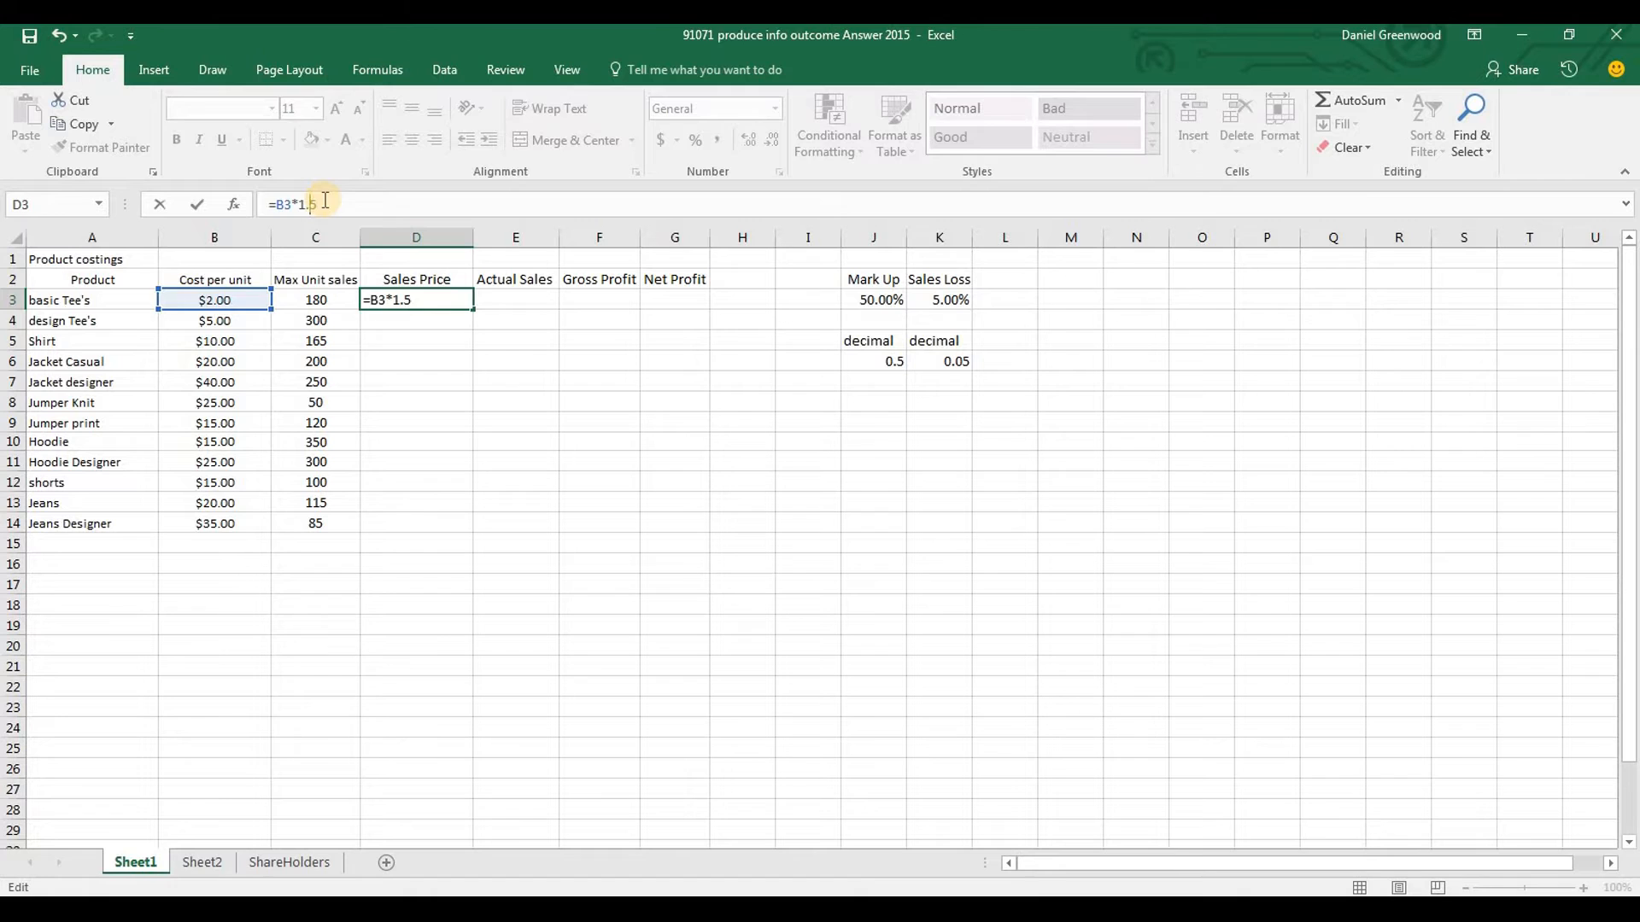
{"action": "key", "text": "Return"}
{"action": "left_click_drag", "start_coordinate": [476, 301], "coordinate": [470, 526]}
{"action": "left_click", "coordinate": [454, 302]}
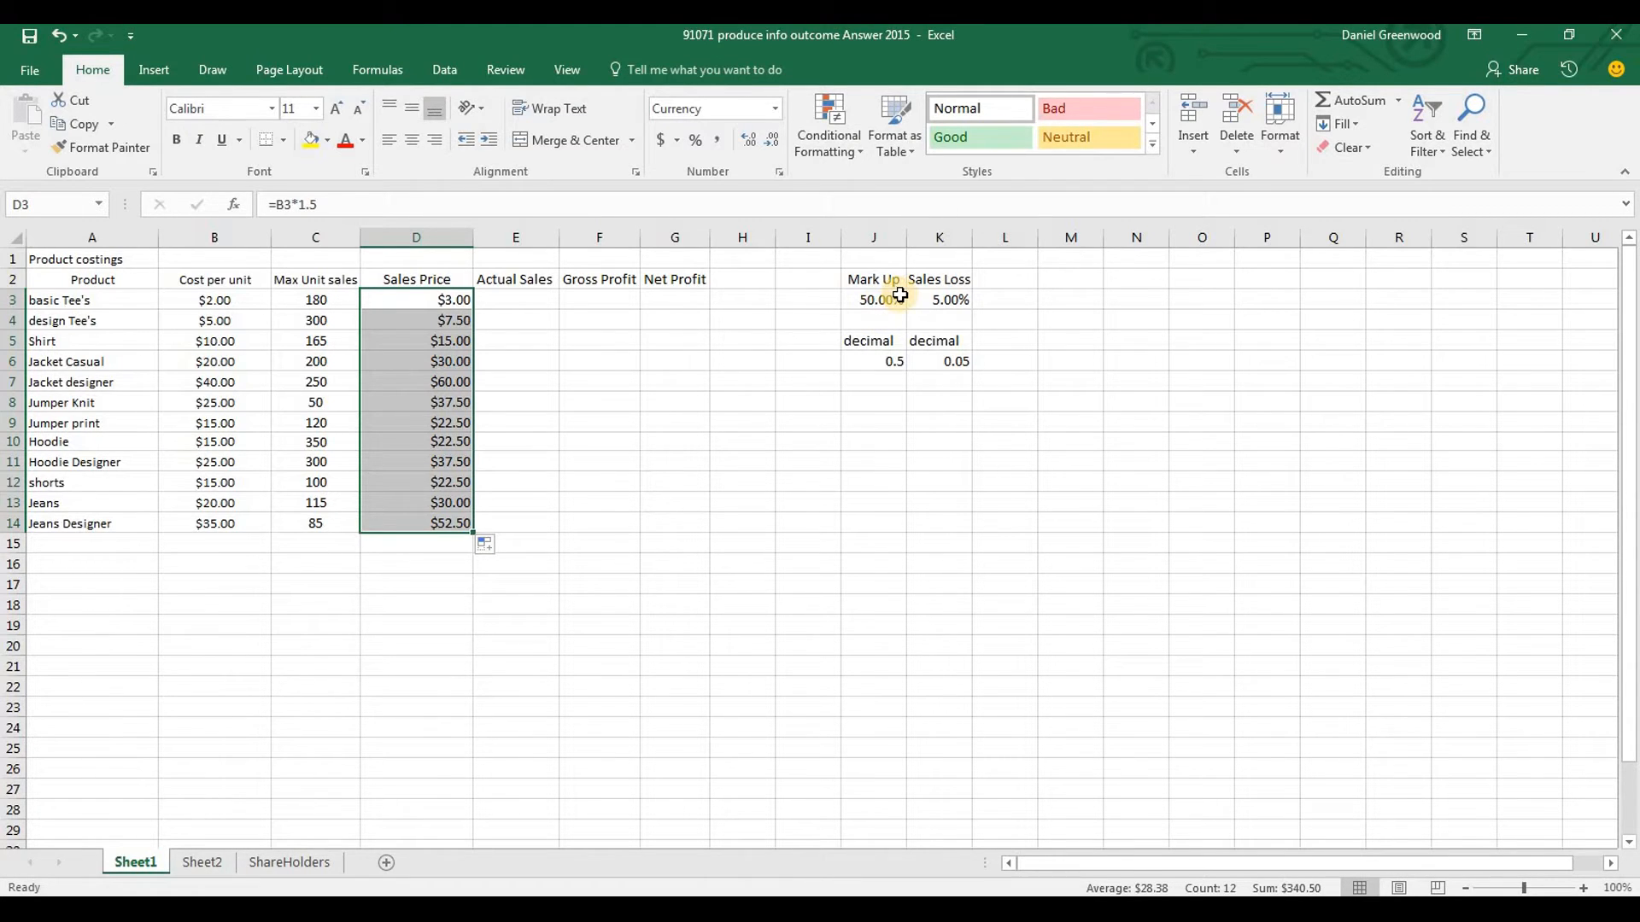
Change the Sales Price formula in D3 to =B3*(1+$J$3), using an absolute reference to the Mark Up cell
{"action": "left_click", "coordinate": [424, 302]}
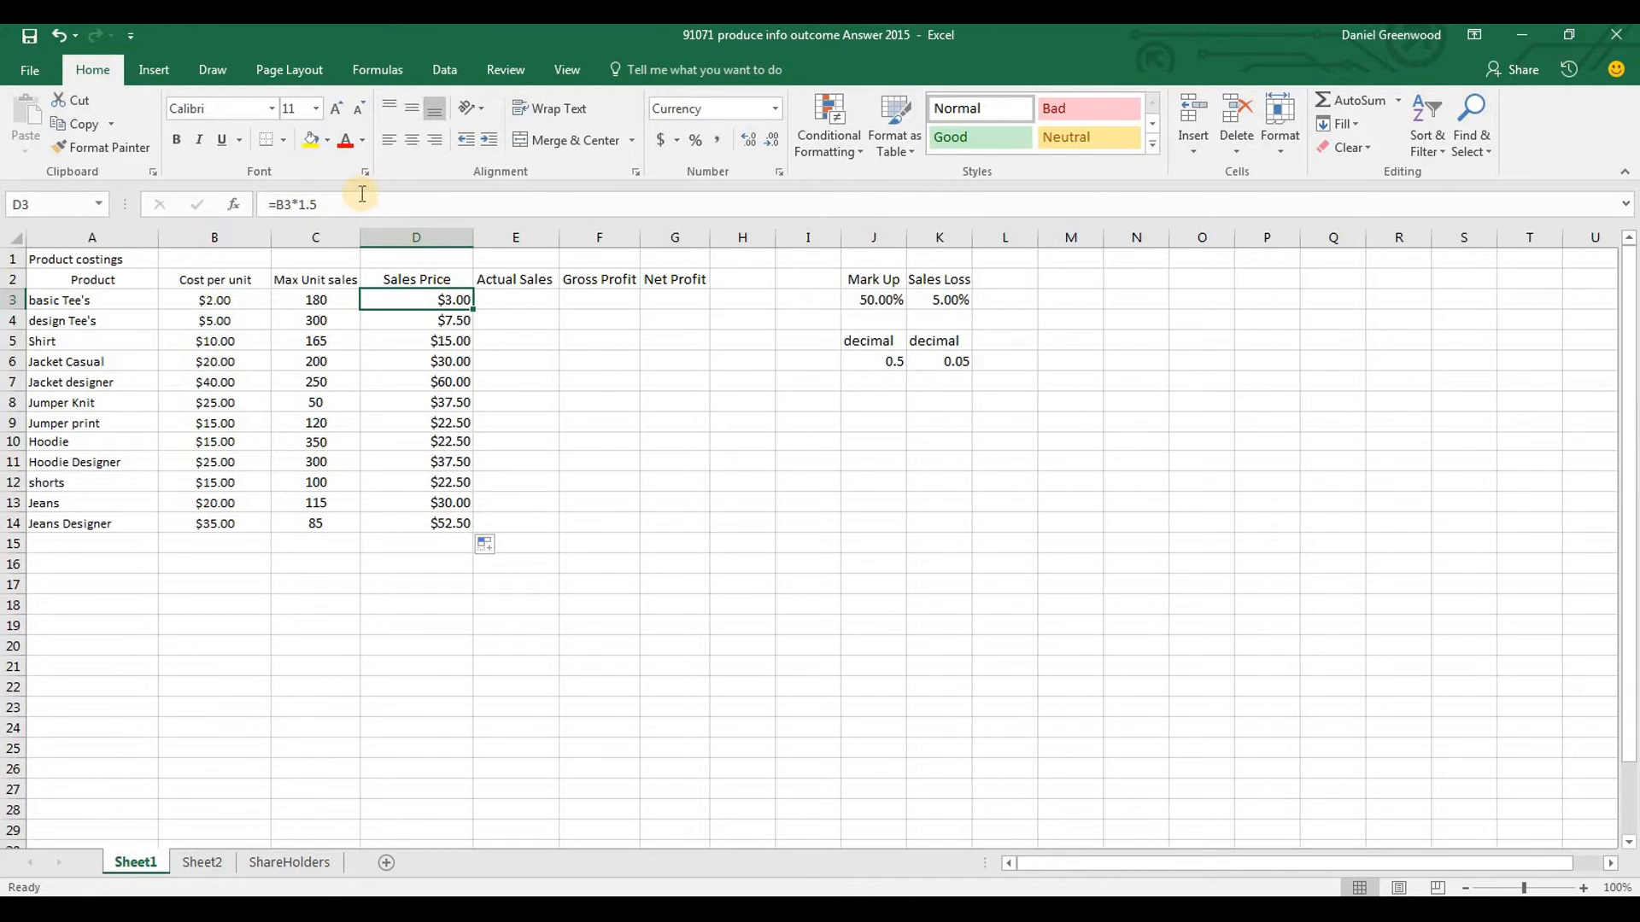
{"action": "left_click", "coordinate": [357, 201]}
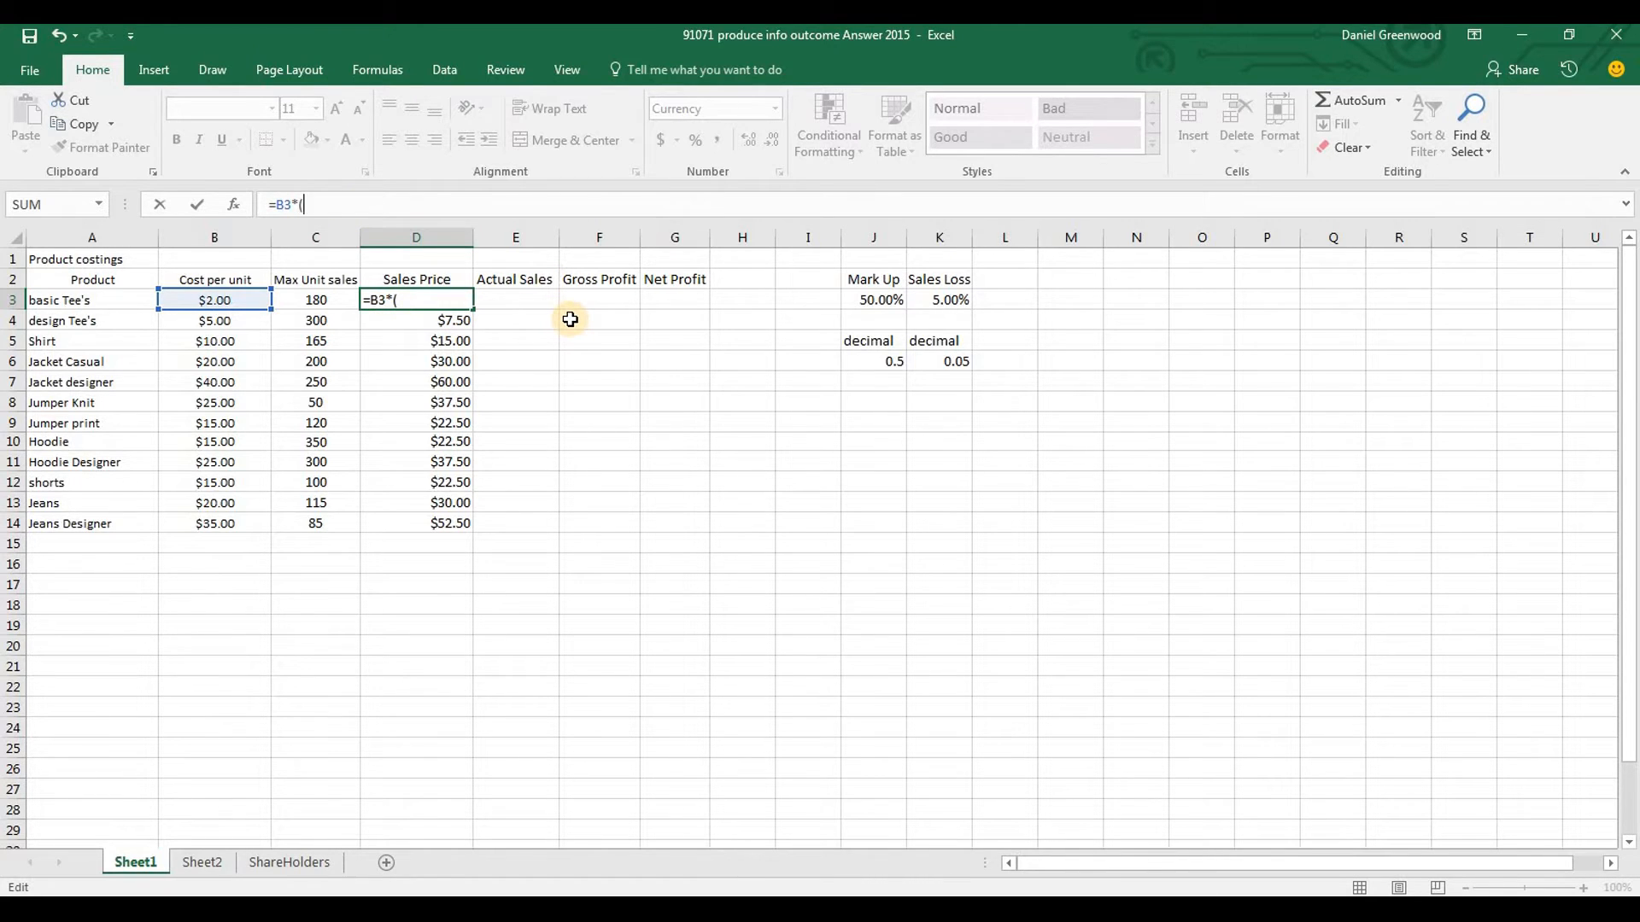
{"action": "type", "text": "1+"}
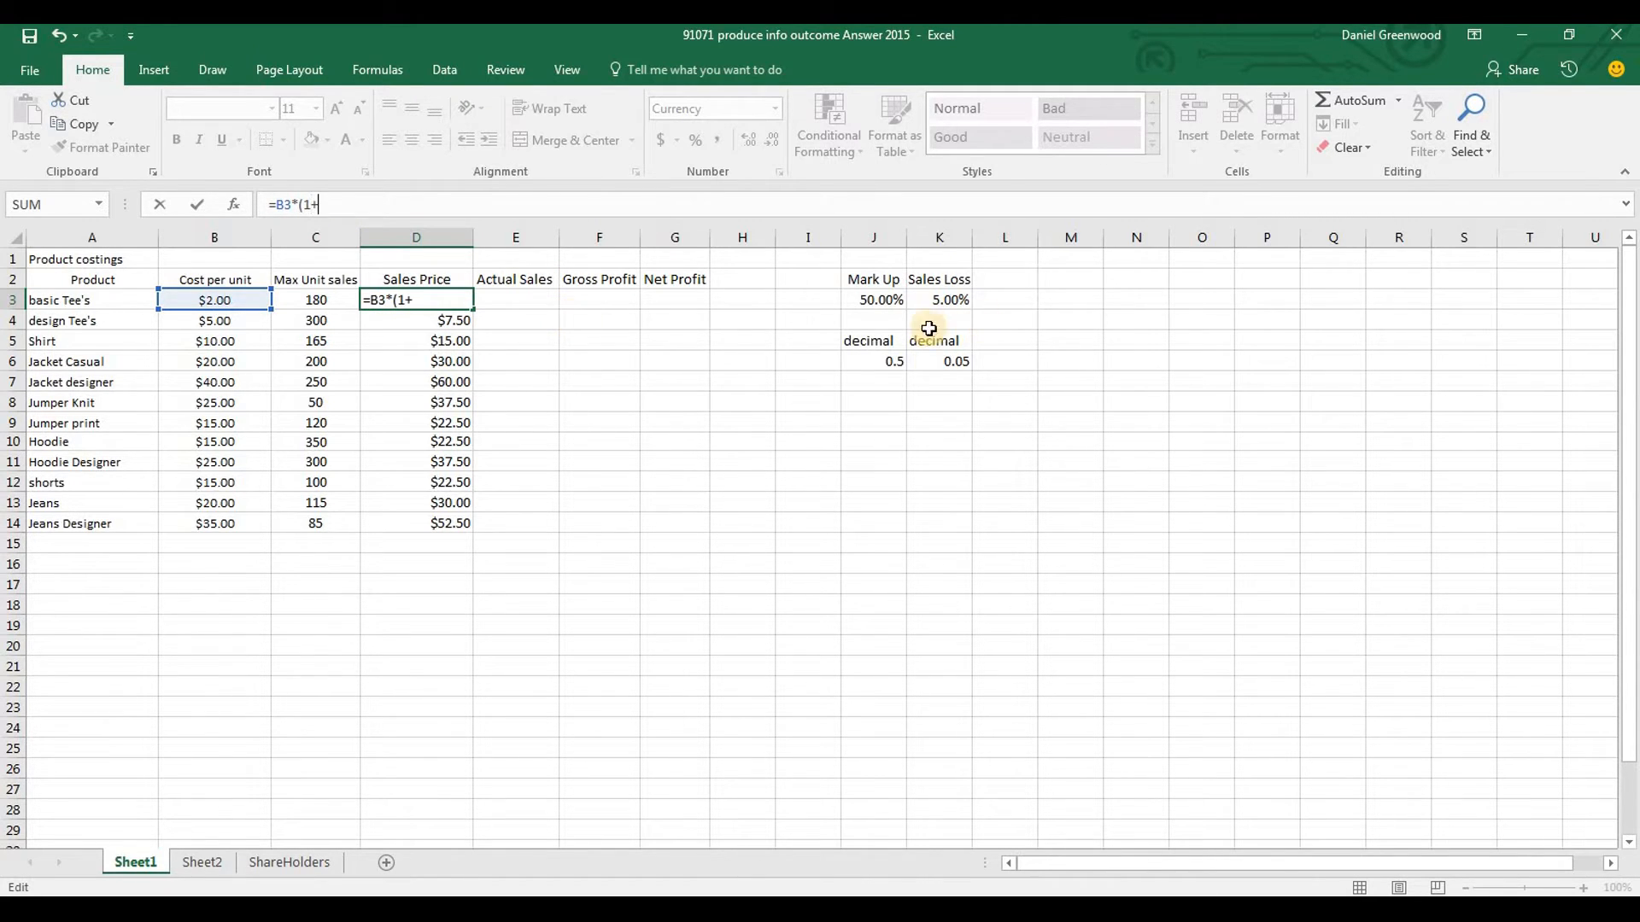
{"action": "left_click", "coordinate": [889, 303]}
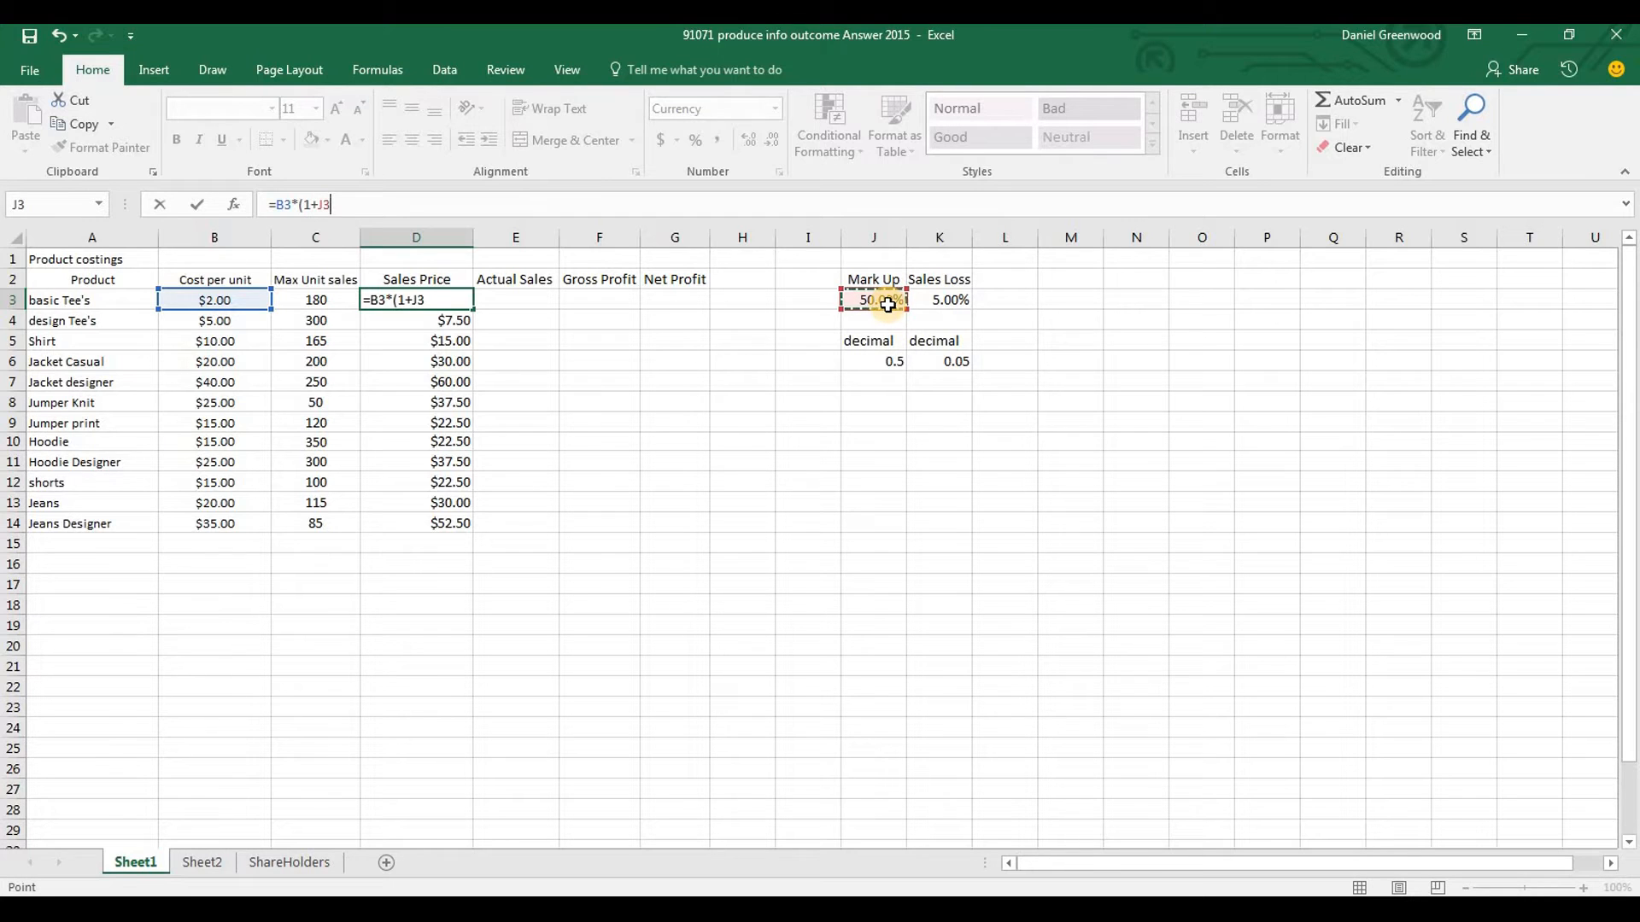
{"action": "key", "text": "F4"}
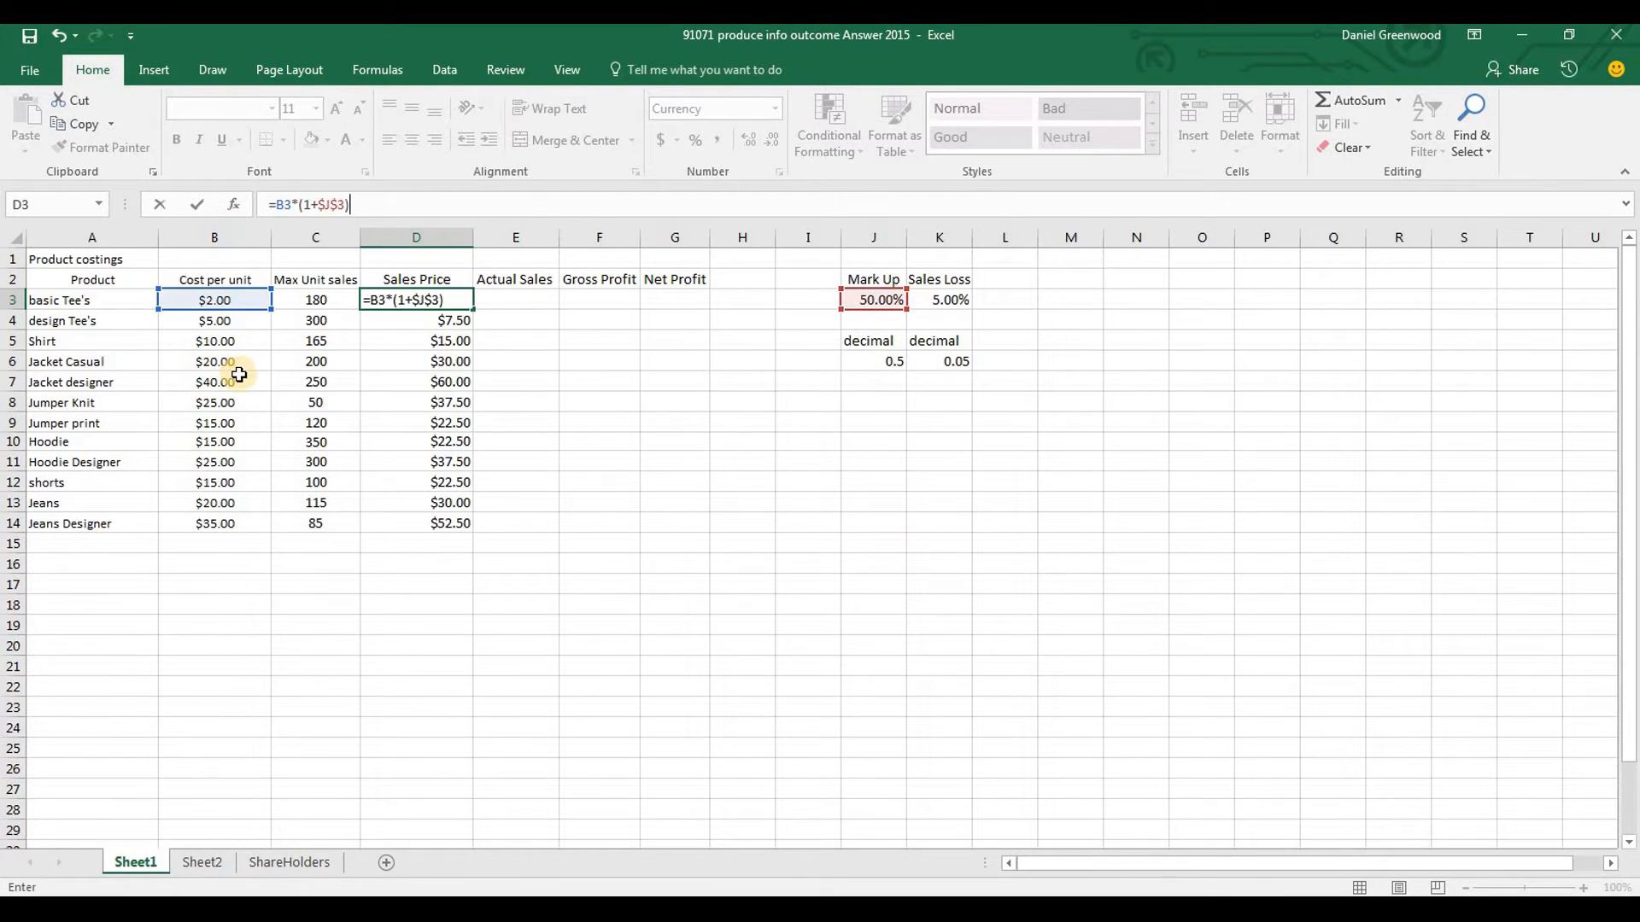
{"action": "key", "text": "Return"}
Fill the Sales Price formula from D3 down to D14 for all products
{"action": "left_click", "coordinate": [444, 299]}
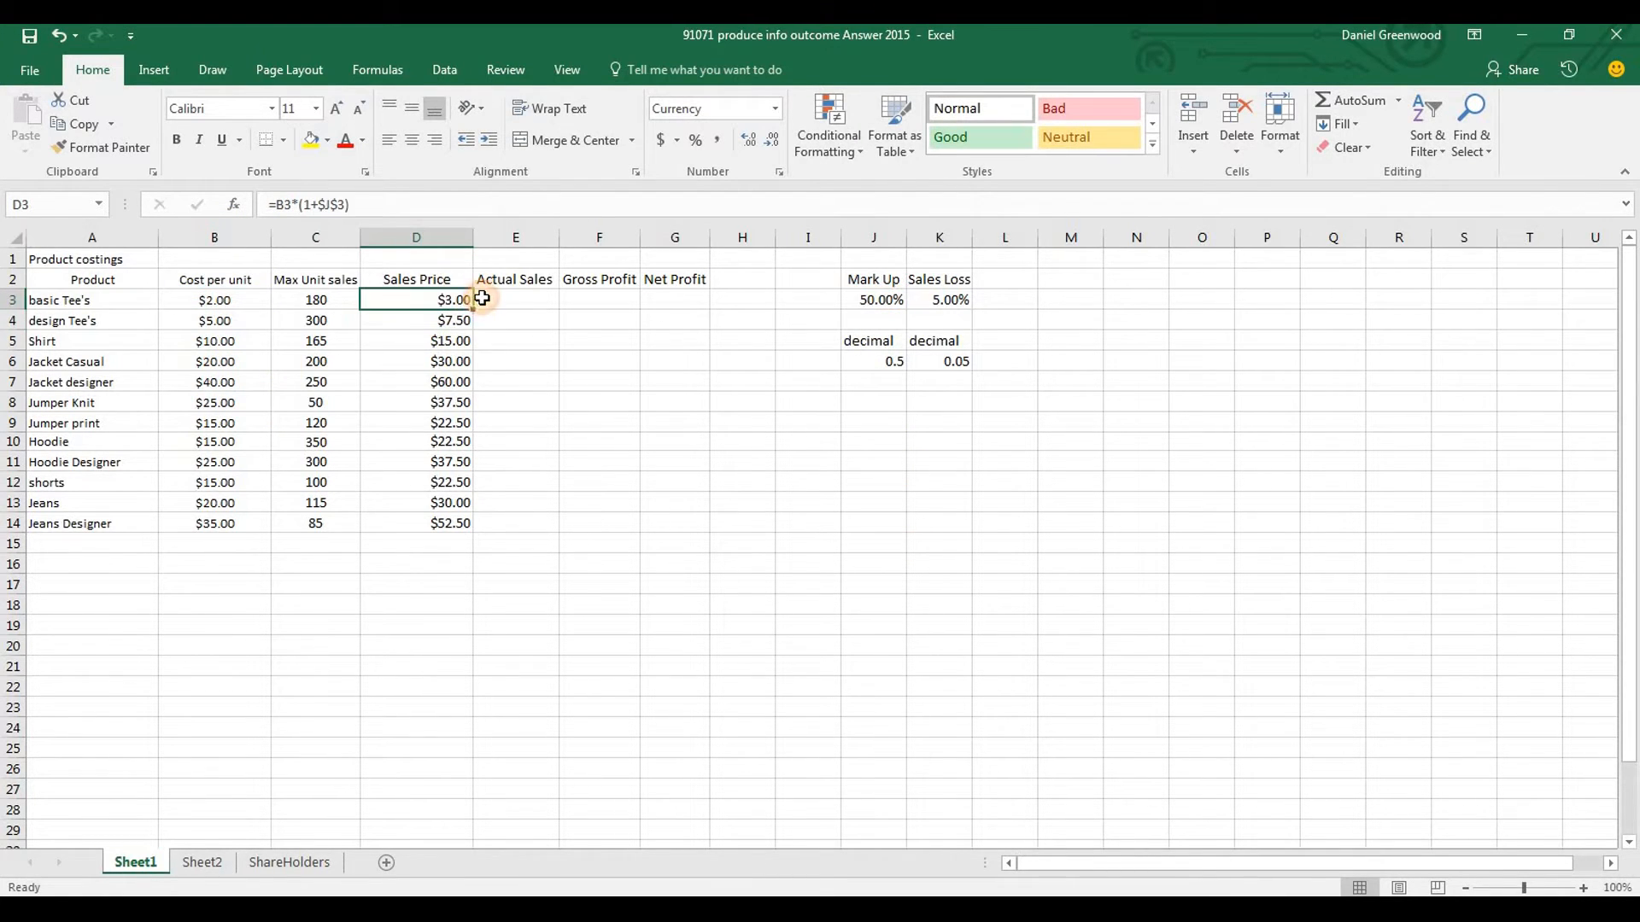
{"action": "left_click_drag", "start_coordinate": [472, 309], "coordinate": [461, 529]}
{"action": "left_click_drag", "start_coordinate": [460, 529], "coordinate": [460, 529]}
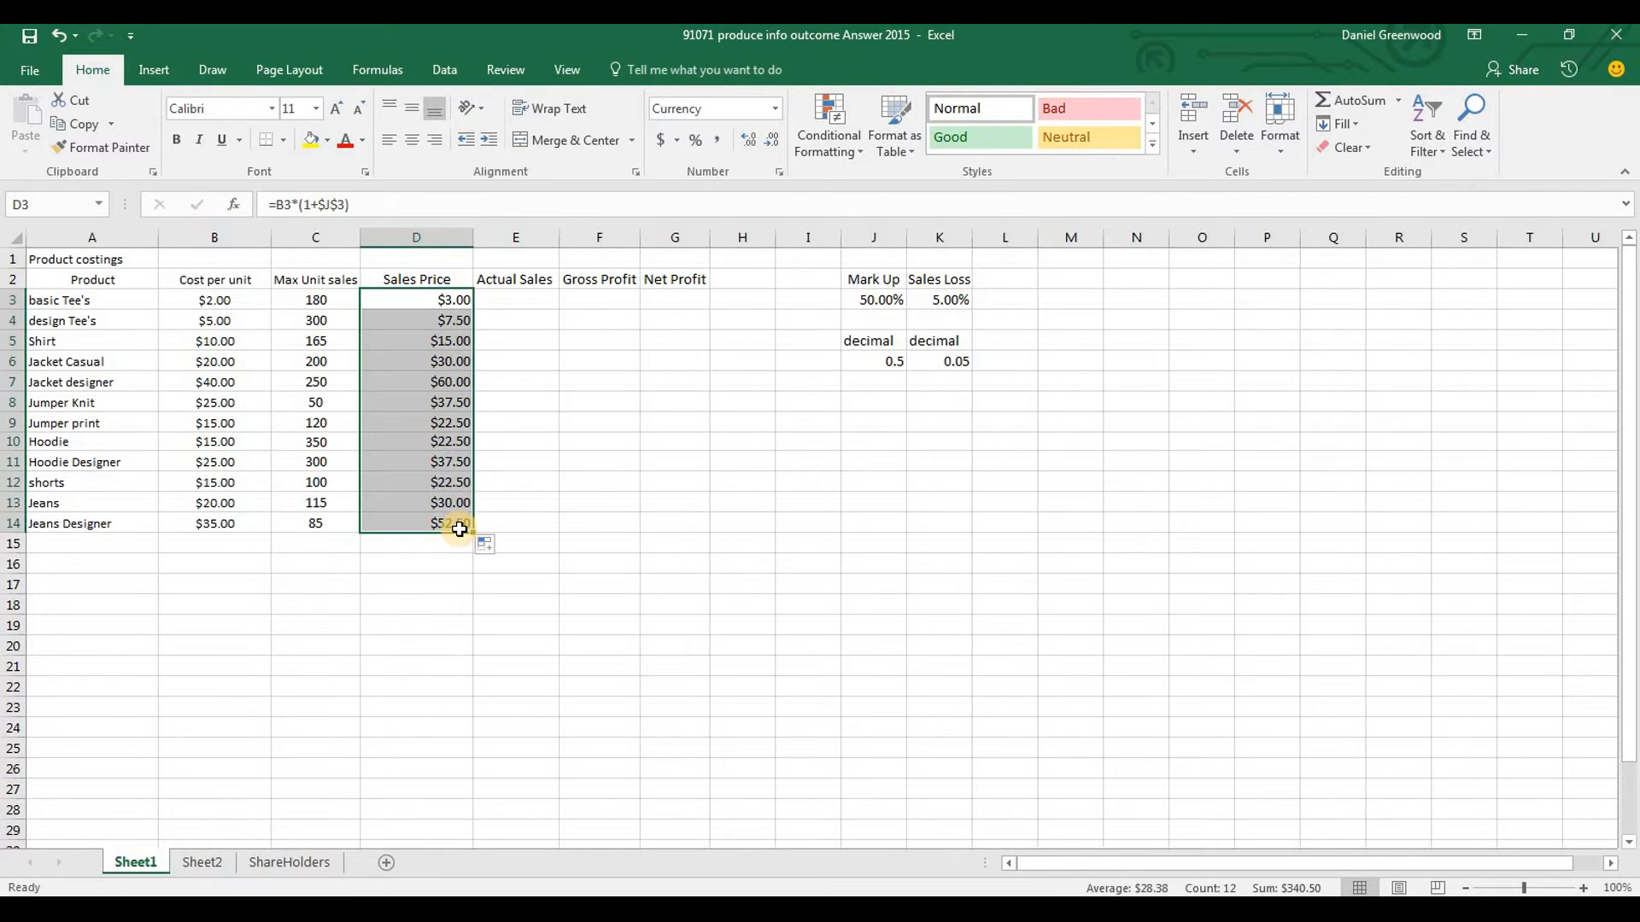
Enter the Actual Sales formula =C3*(1-$K$3) in E3, using an absolute reference to the Sales Loss cell
{"action": "key", "text": "Up"}
{"action": "key", "text": "Right"}
{"action": "key", "text": "Down"}
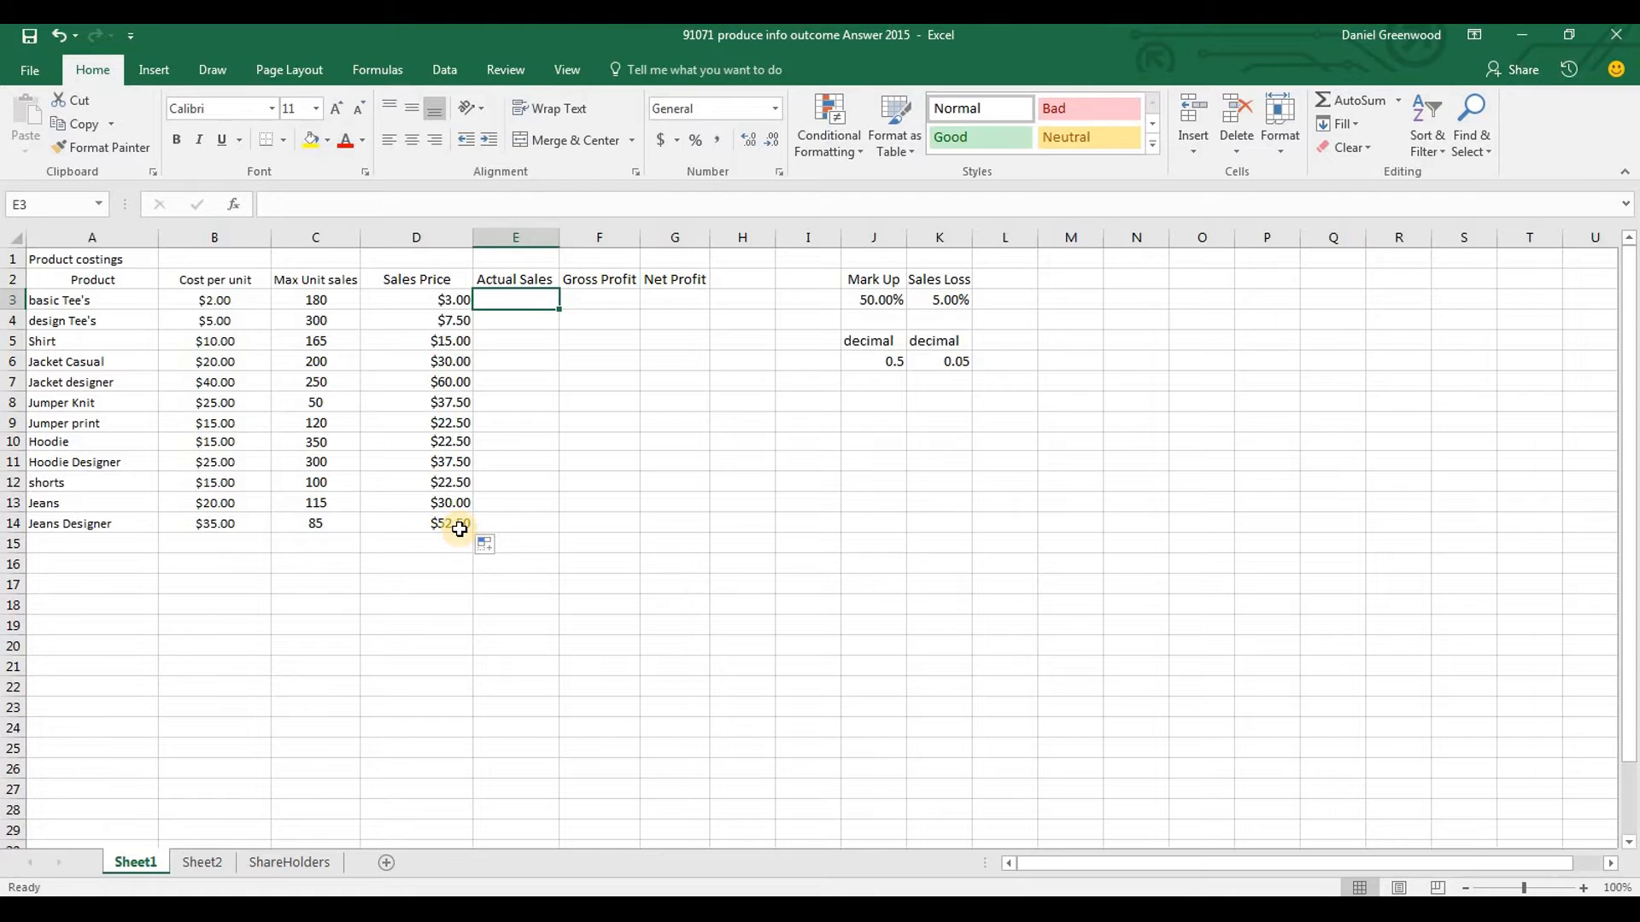
{"action": "type", "text": "="}
{"action": "key", "text": "Left"}
{"action": "key", "text": "Left"}
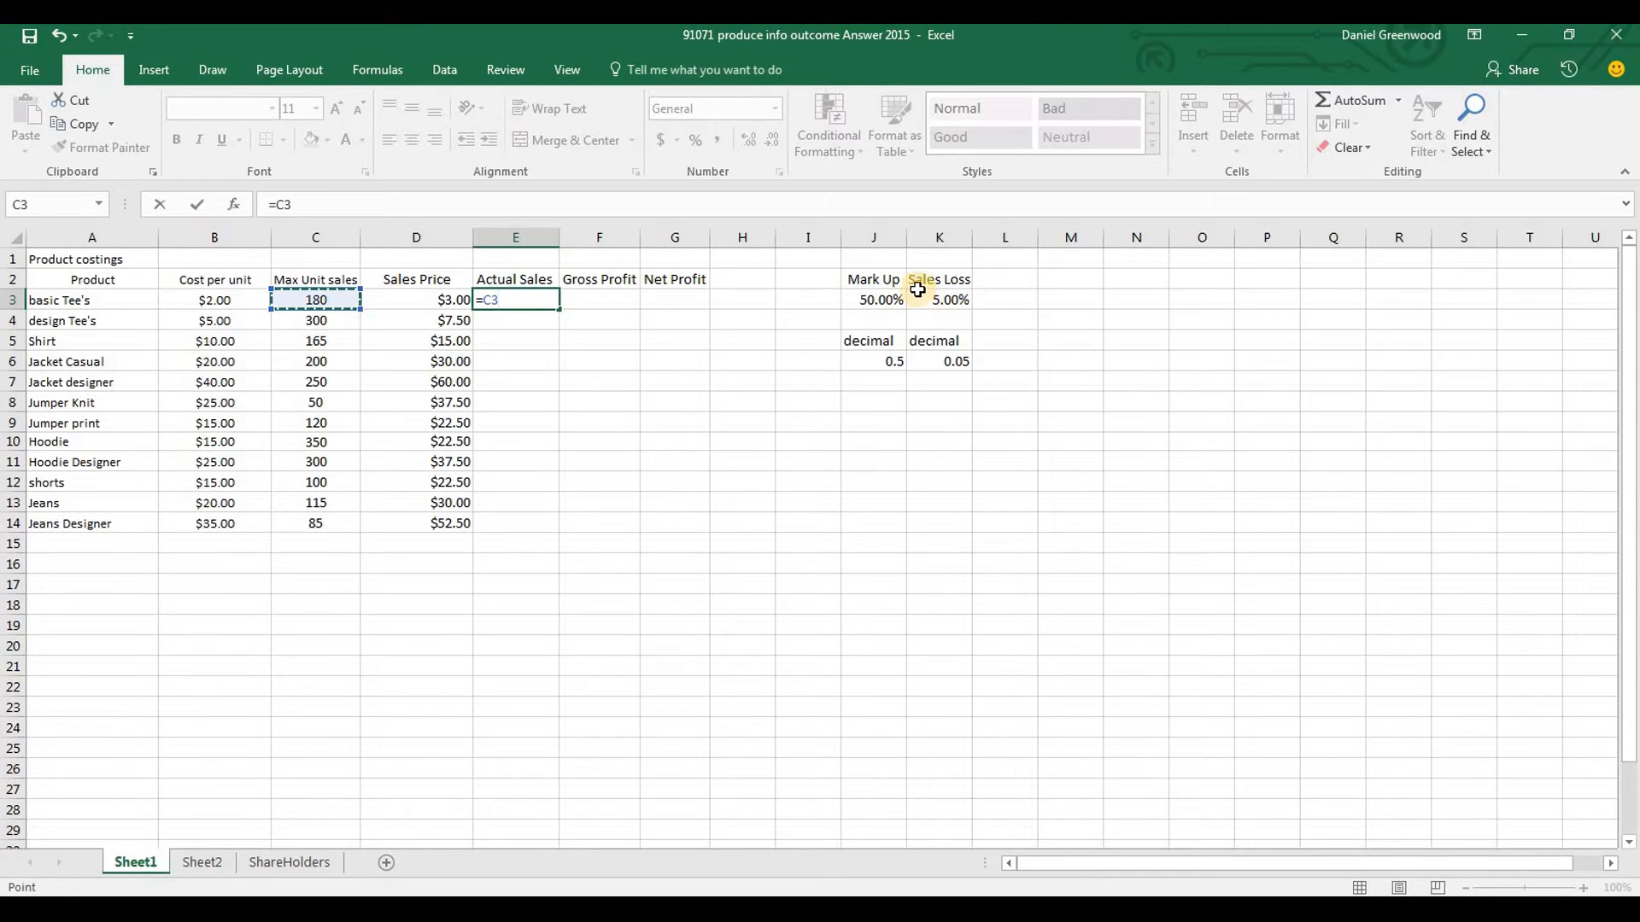
{"action": "type", "text": "*"}
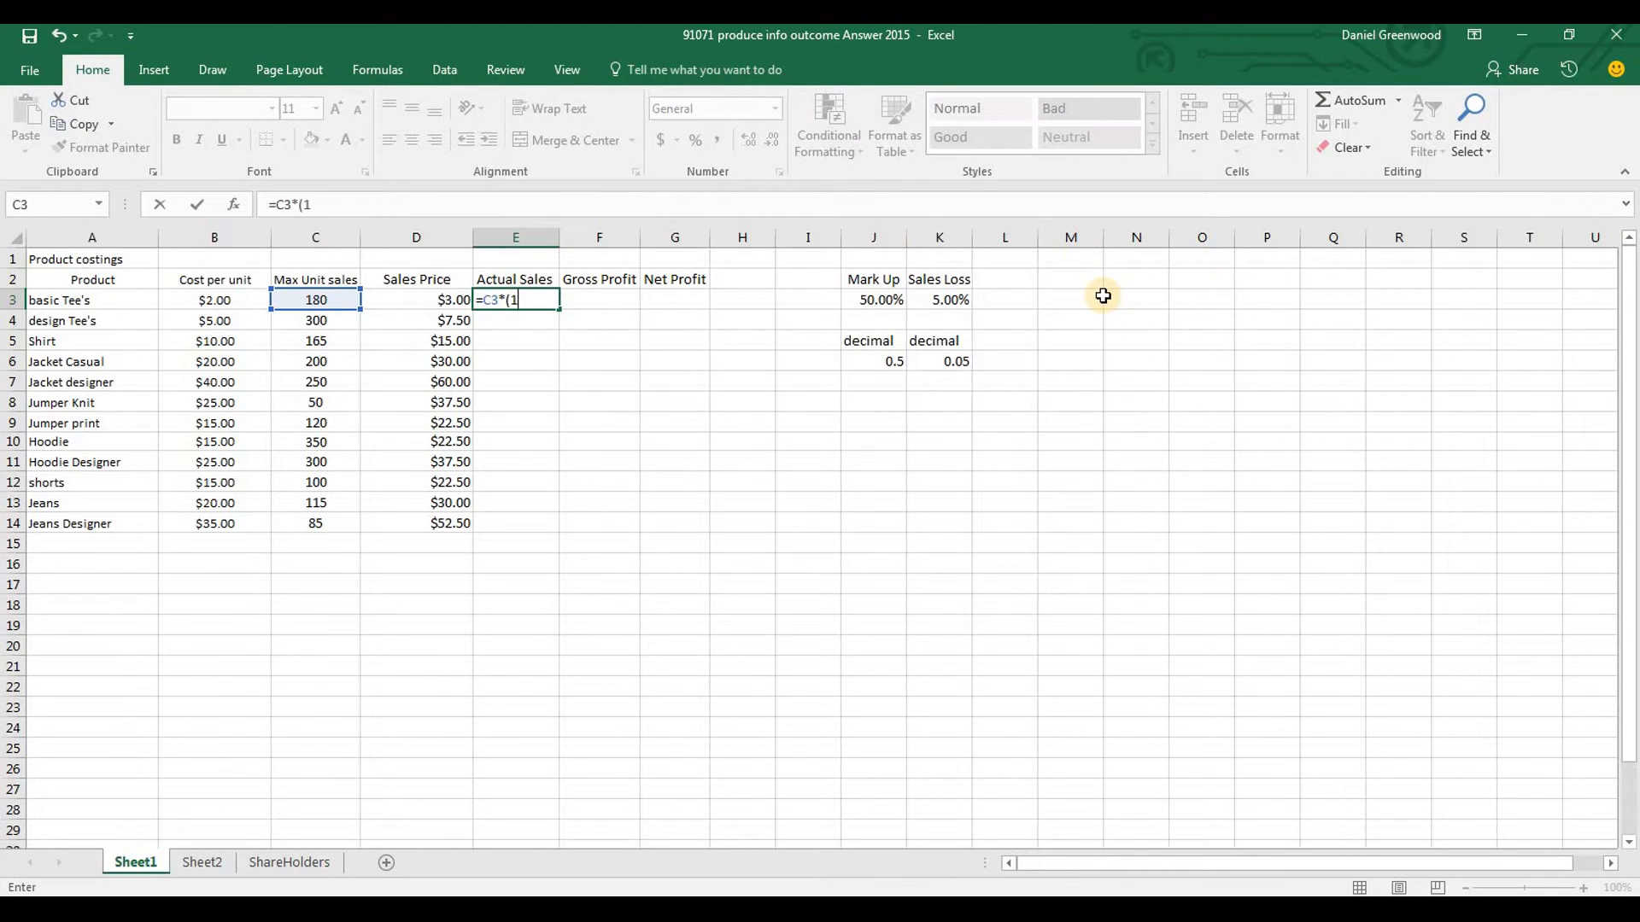
{"action": "left_click", "coordinate": [958, 301]}
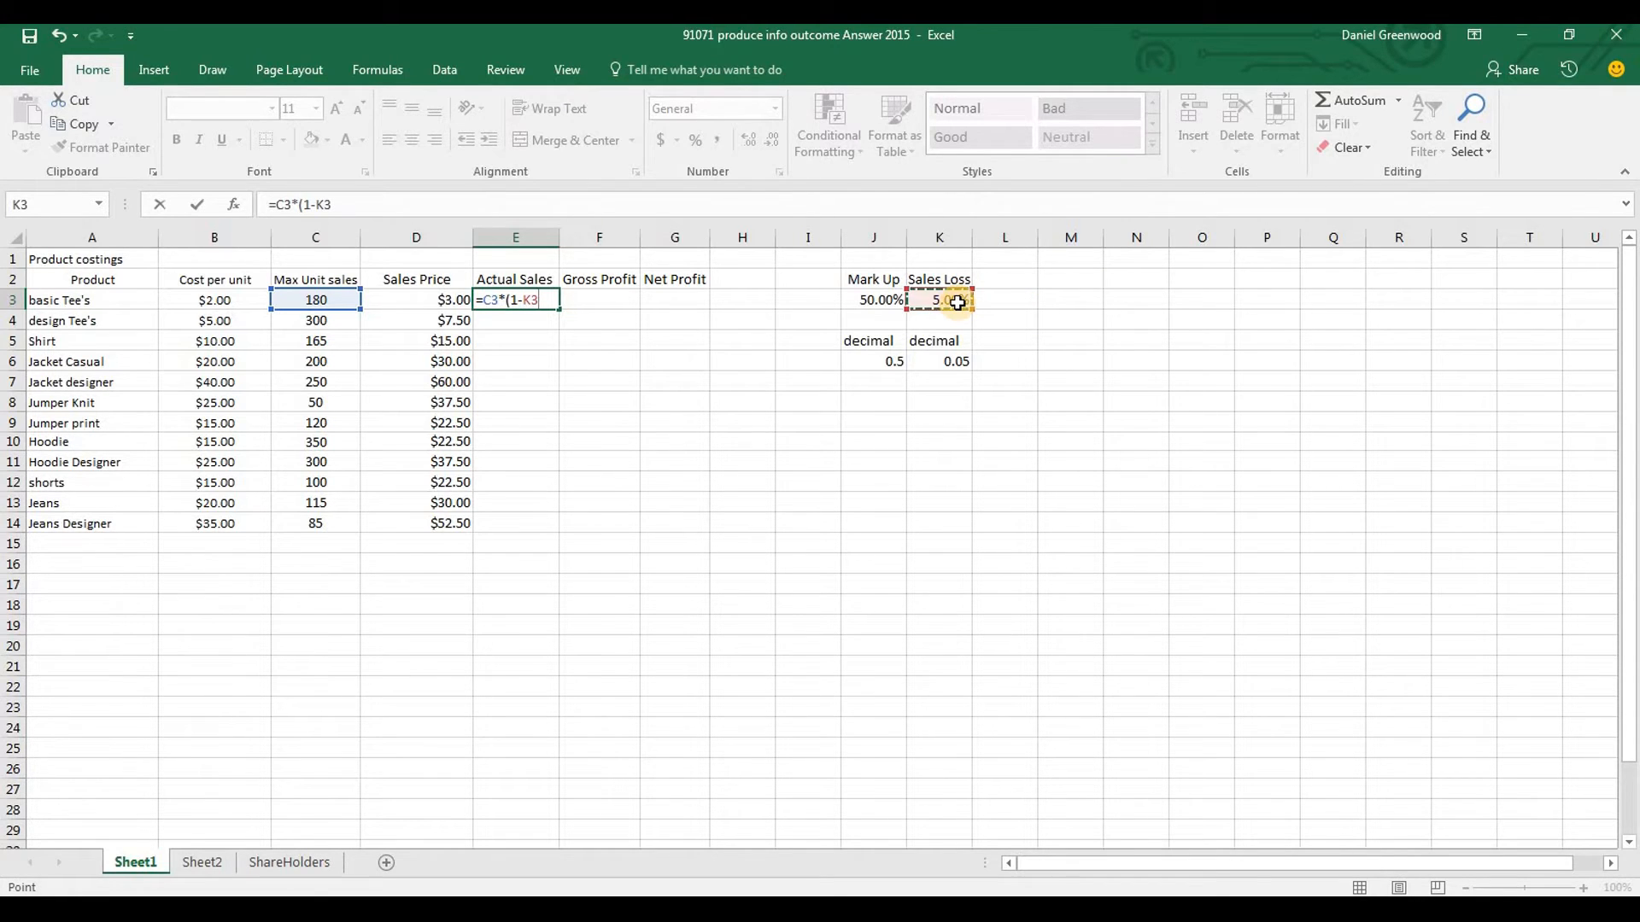
{"action": "key", "text": "F4"}
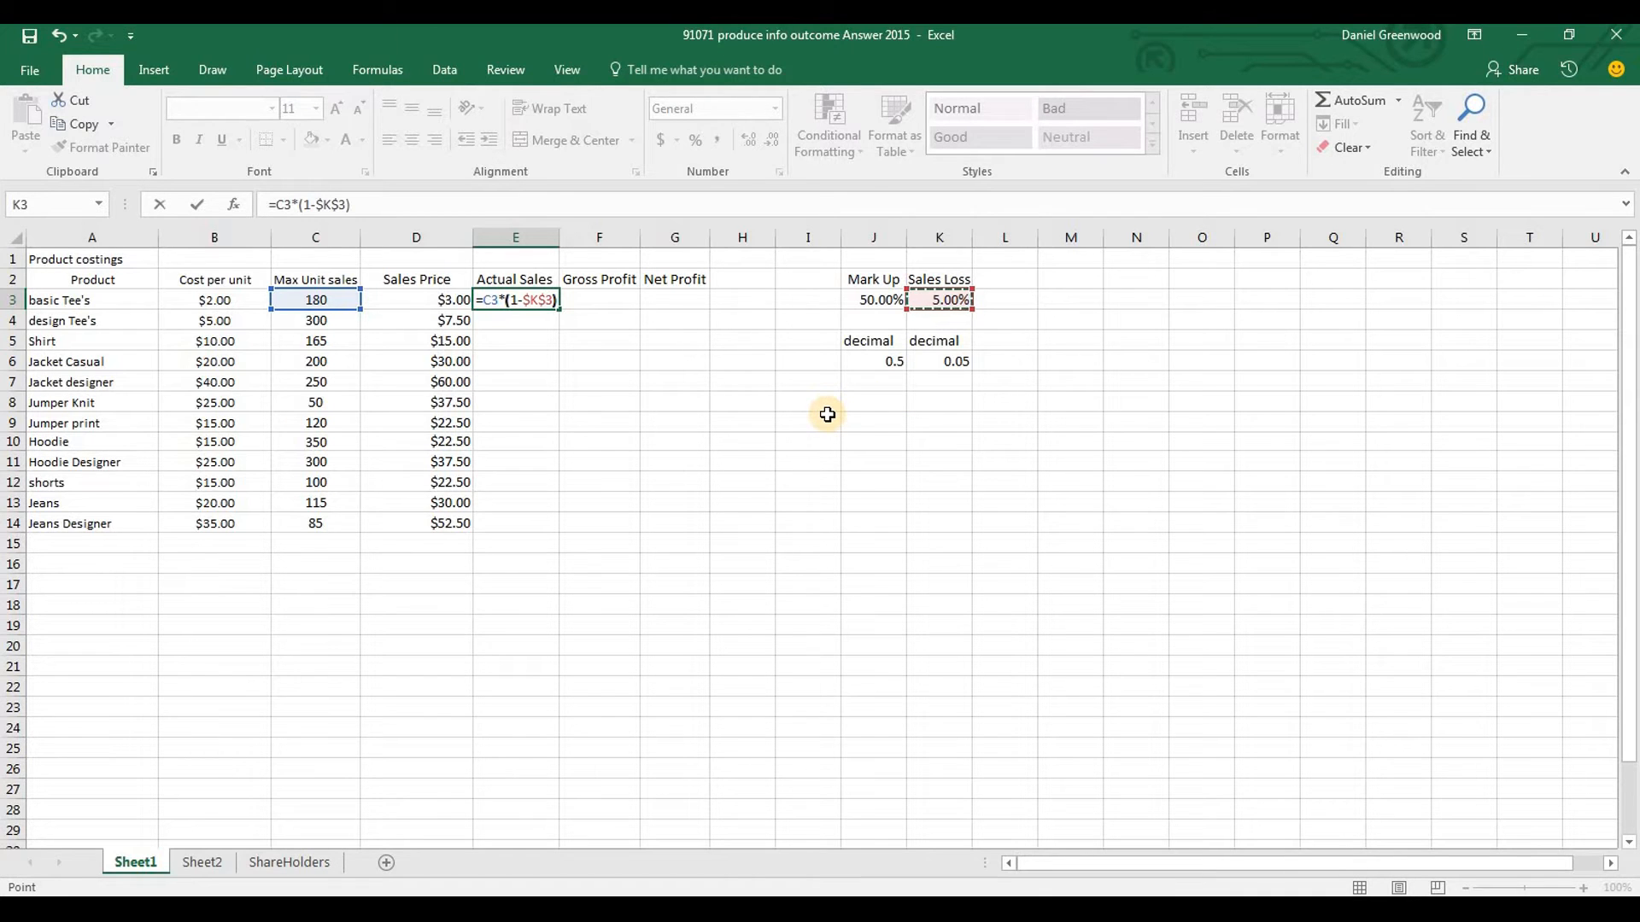
{"action": "key", "text": "Return"}
Fill the Actual Sales formula from E3 down to E14 for all products
{"action": "left_click", "coordinate": [555, 305]}
{"action": "left_click_drag", "start_coordinate": [556, 305], "coordinate": [543, 526]}
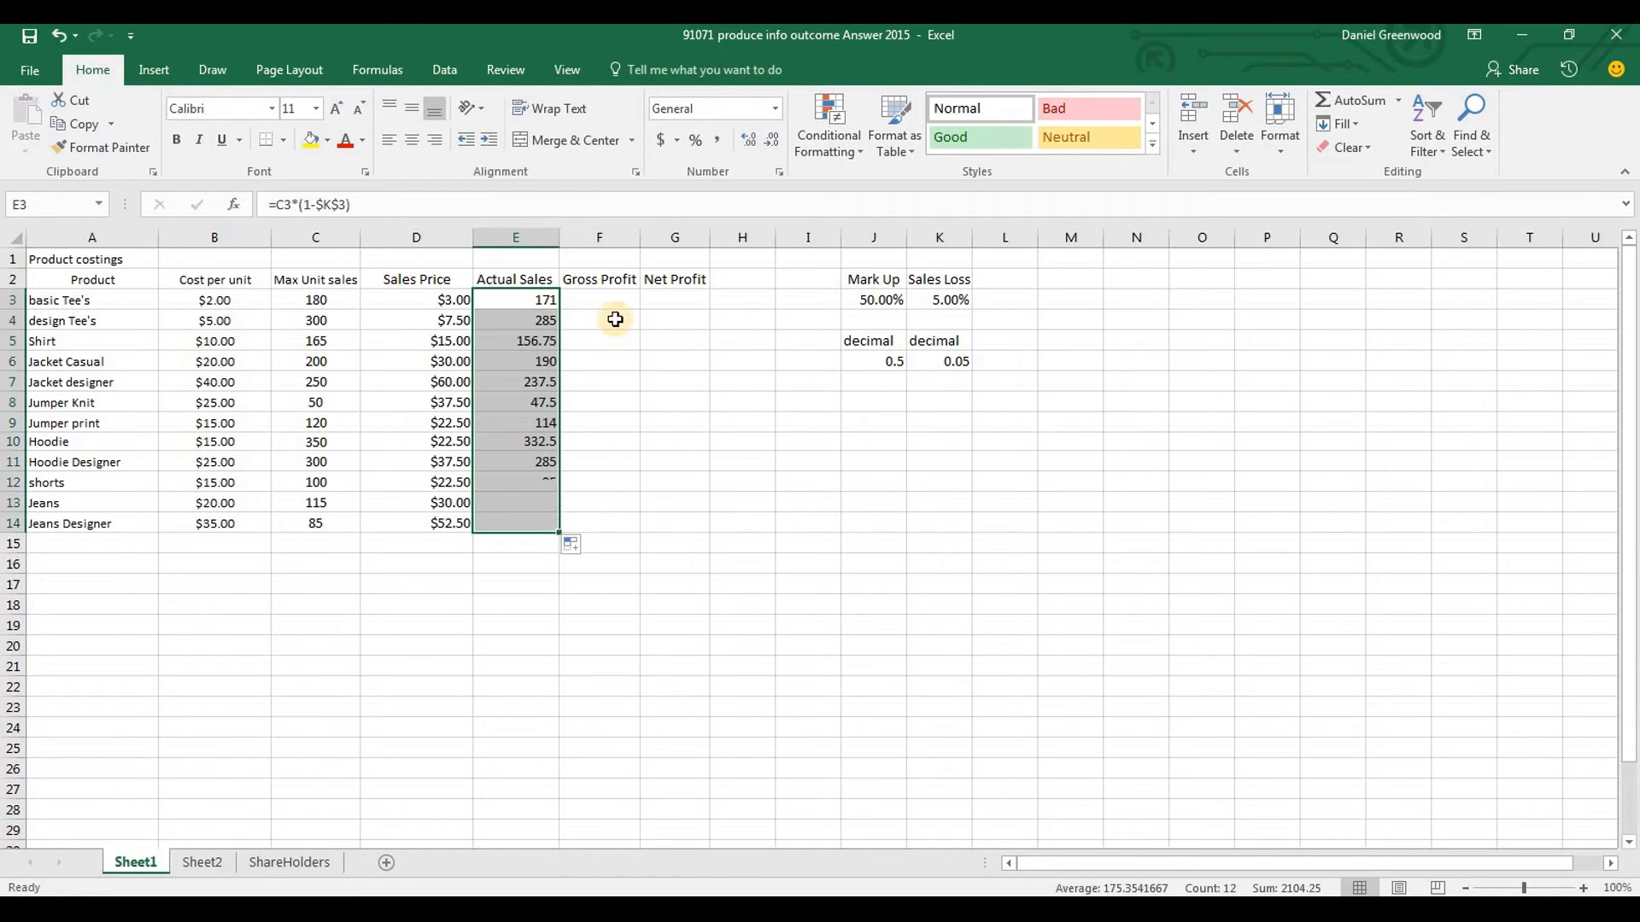
{"action": "left_click", "coordinate": [612, 302]}
Format the Actual Sales values in E3:E14 as whole numbers with no decimal places
{"action": "left_click_drag", "start_coordinate": [526, 300], "coordinate": [540, 518]}
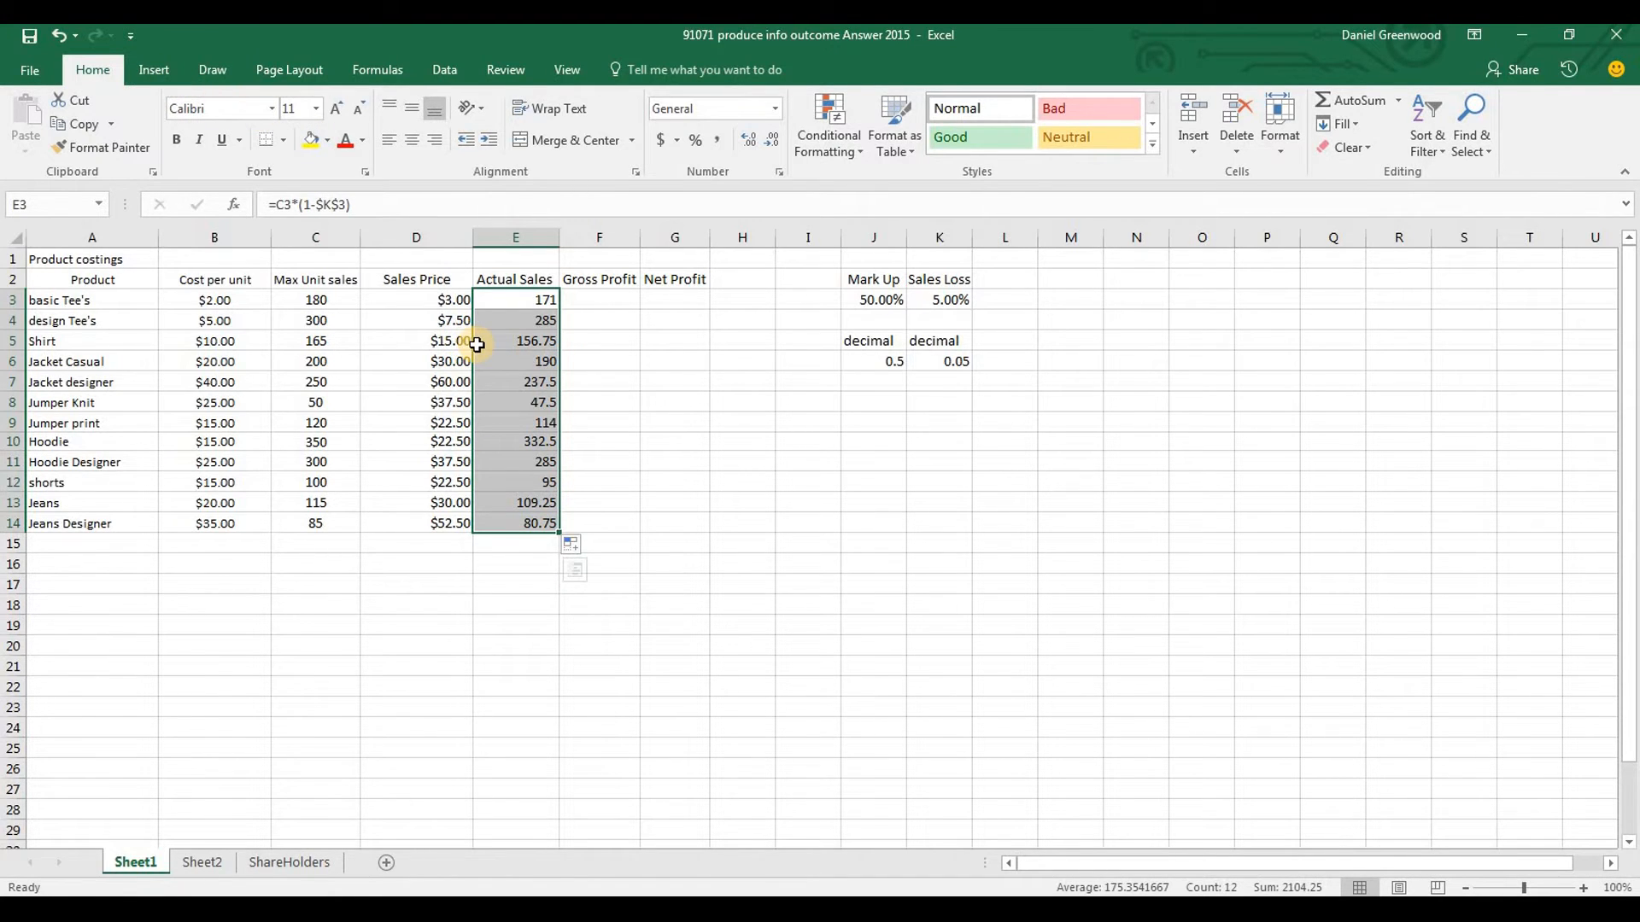
{"action": "left_click", "coordinate": [771, 147]}
{"action": "double_click", "coordinate": [745, 140]}
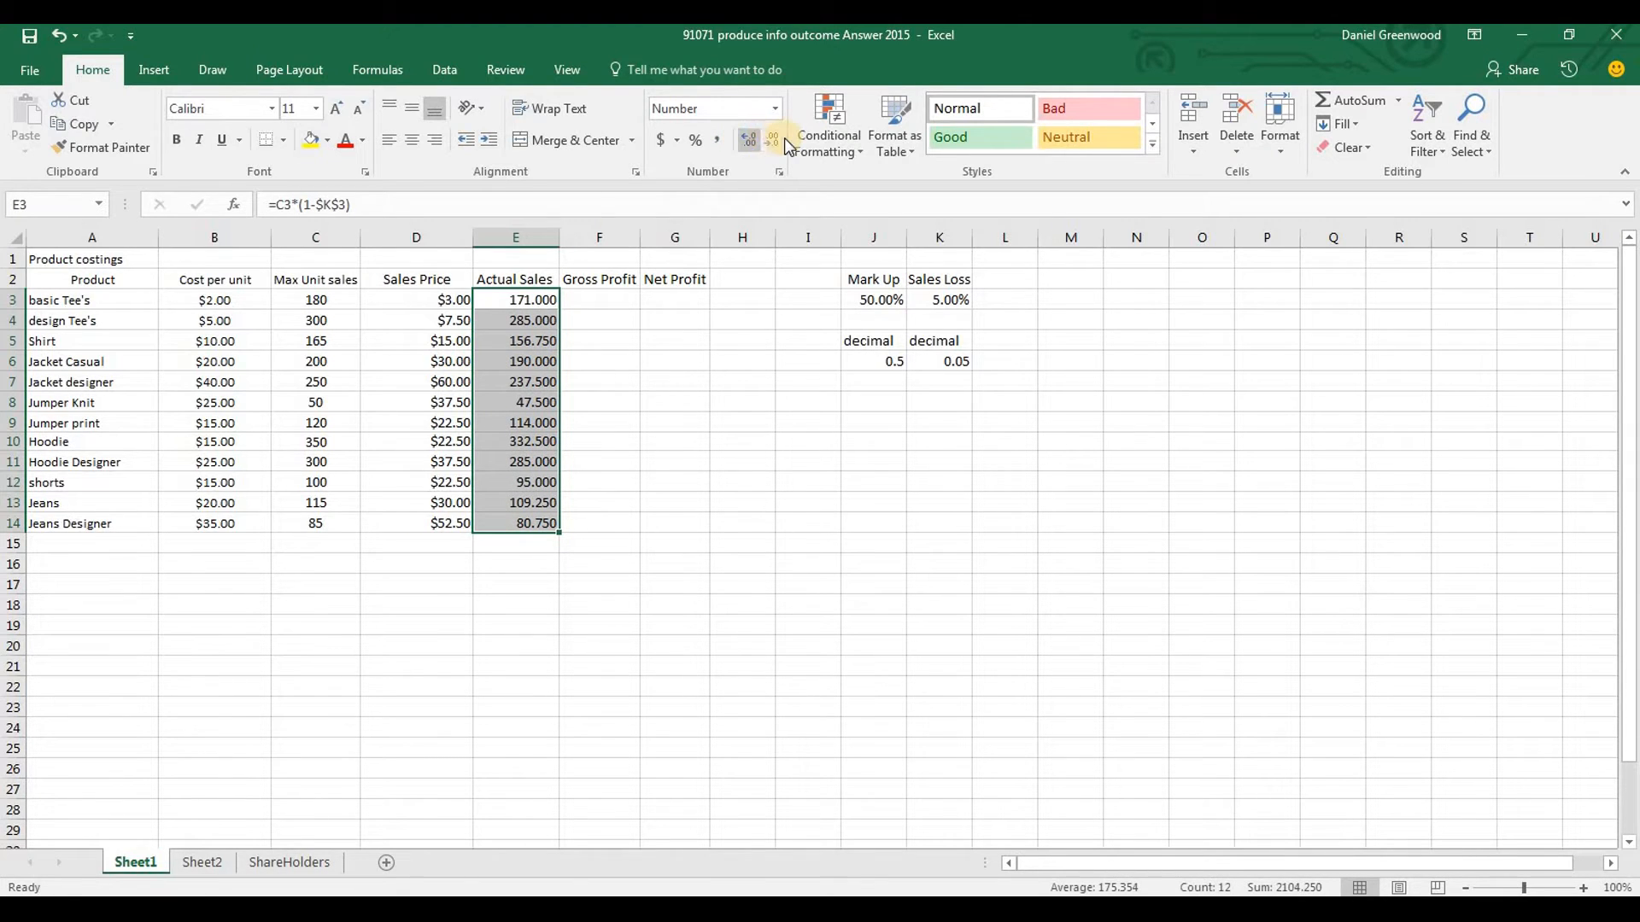
{"action": "double_click", "coordinate": [772, 140]}
{"action": "left_click", "coordinate": [772, 141]}
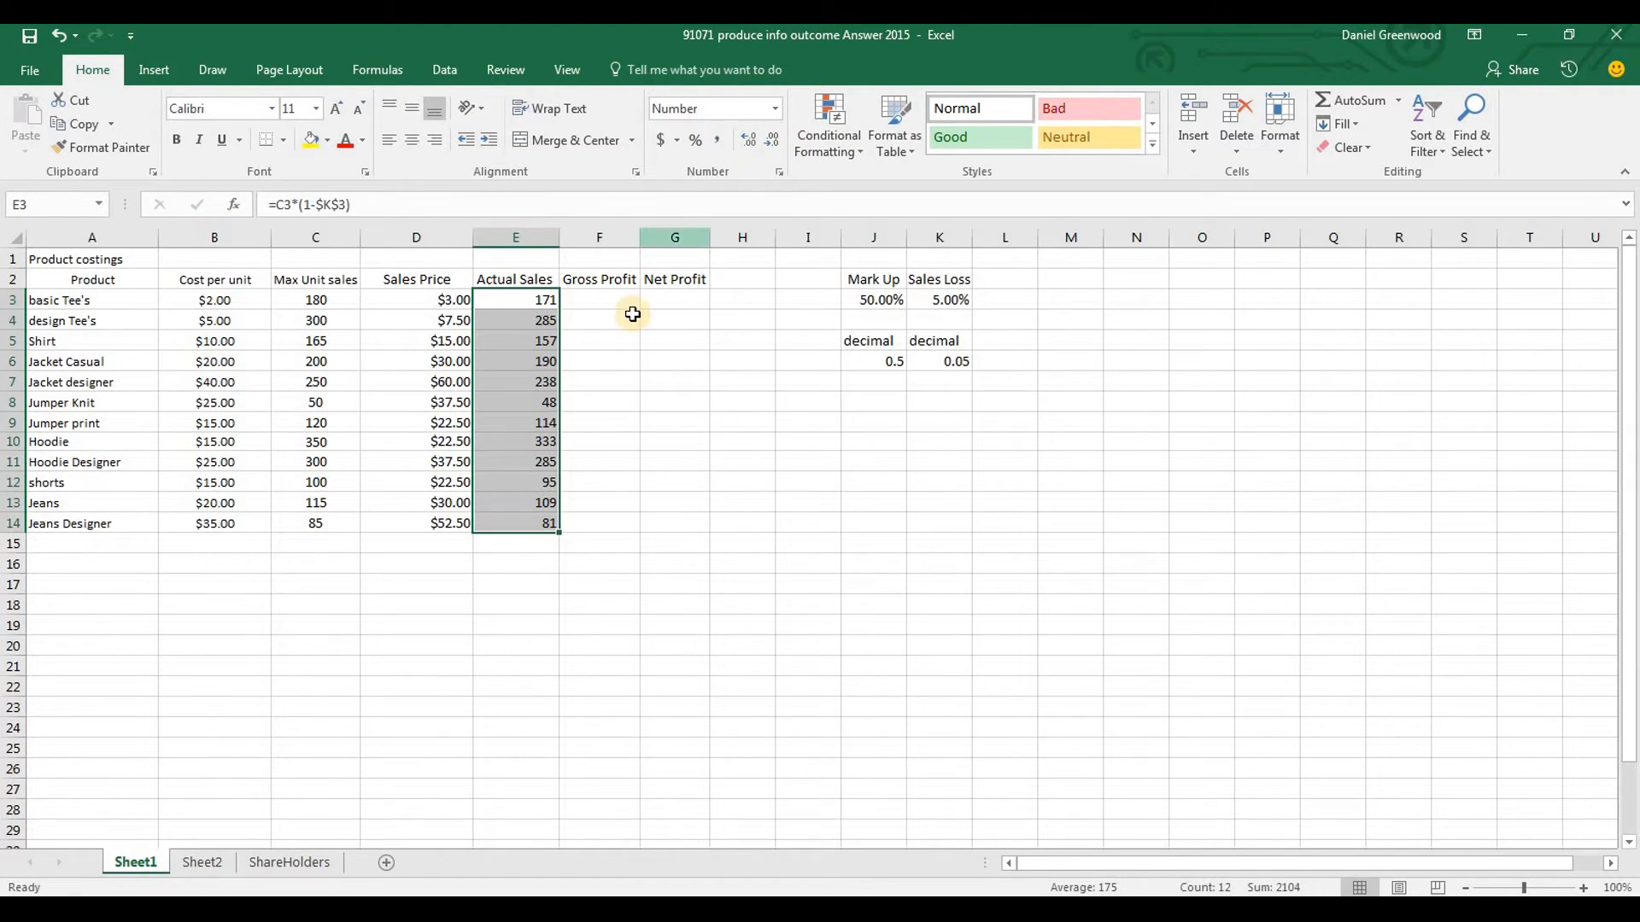
Enter the Gross Profit formula =D3*E3 in F3, multiplying Sales Price by Actual Sales
{"action": "left_click", "coordinate": [607, 305]}
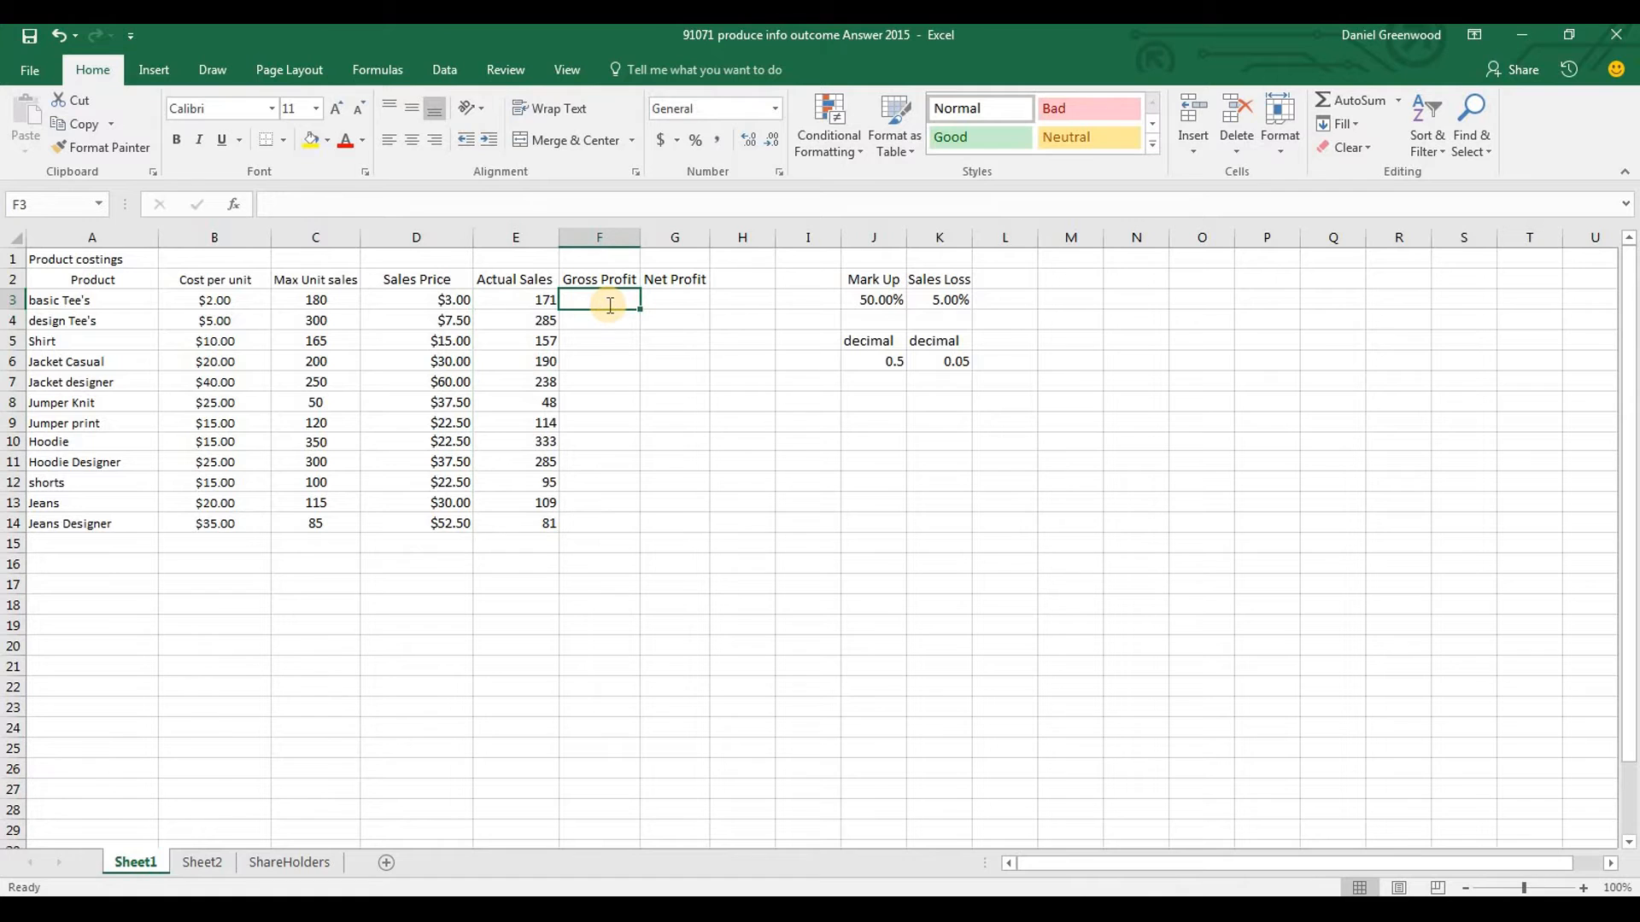
{"action": "type", "text": "="}
{"action": "key", "text": "Left"}
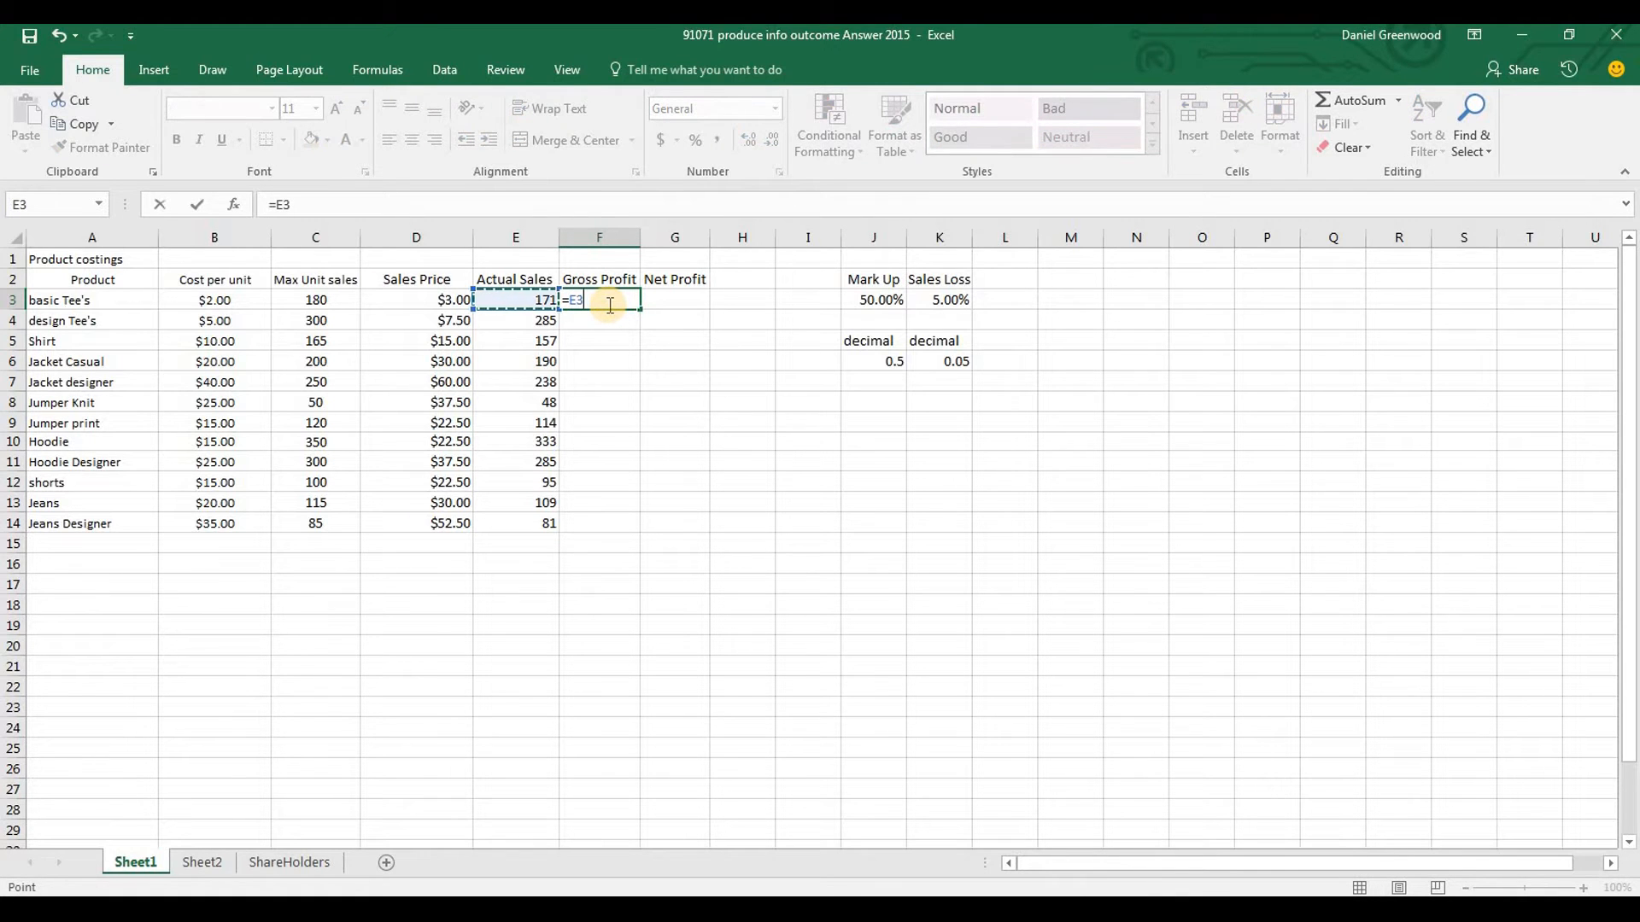
{"action": "key", "text": "Left"}
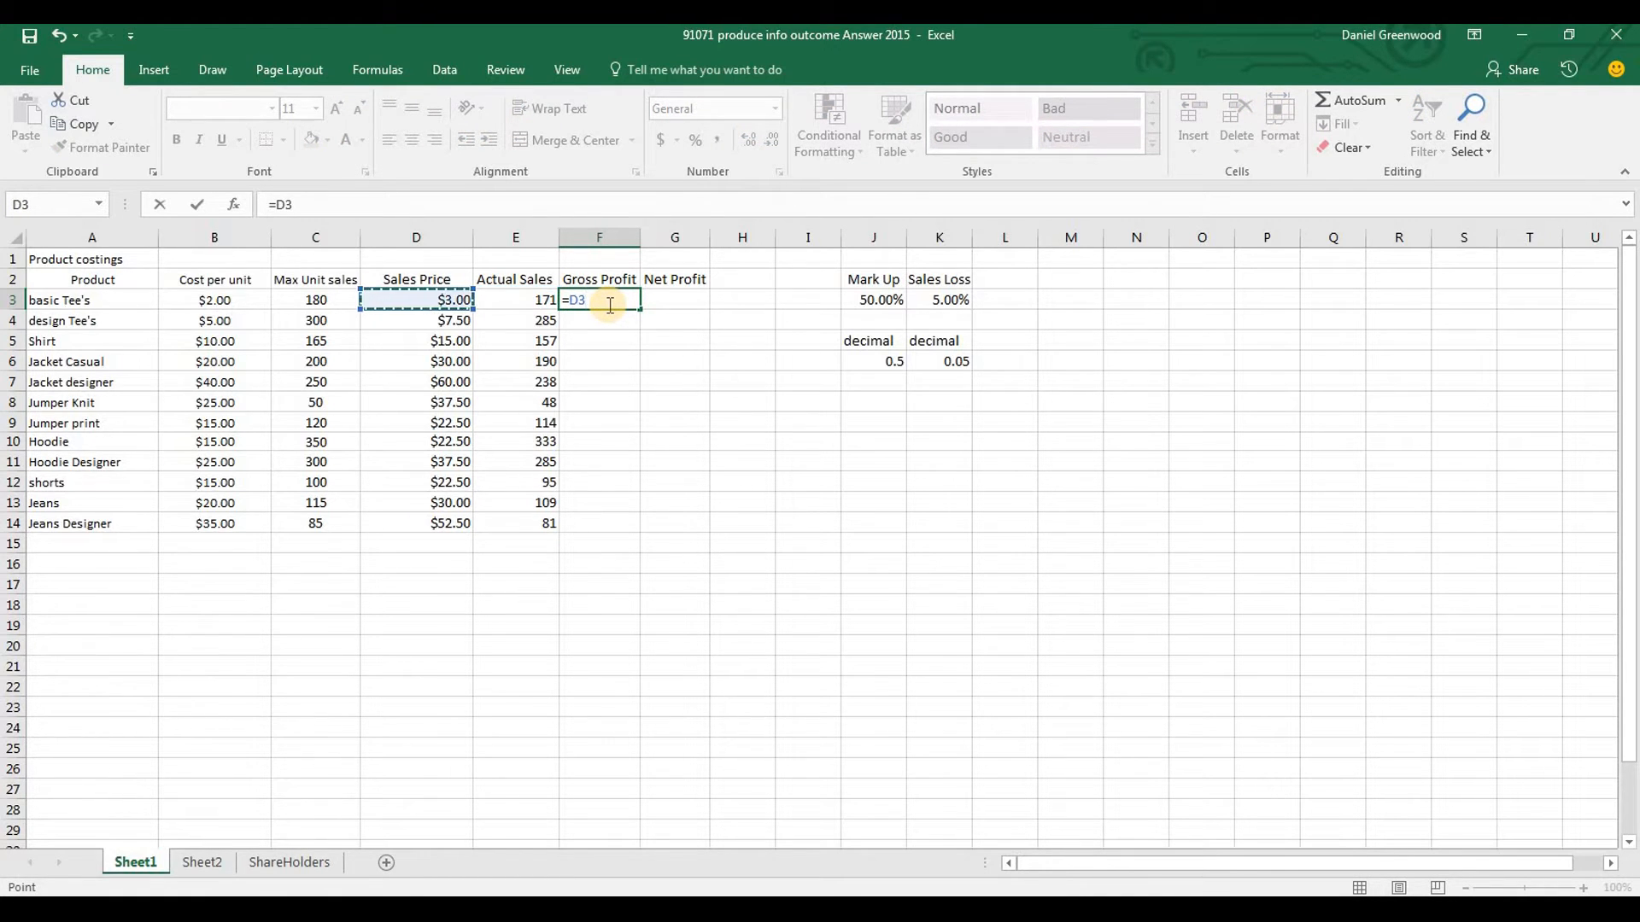
{"action": "type", "text": "*"}
{"action": "key", "text": "Right"}
{"action": "key", "text": "Left"}
{"action": "key", "text": "Left"}
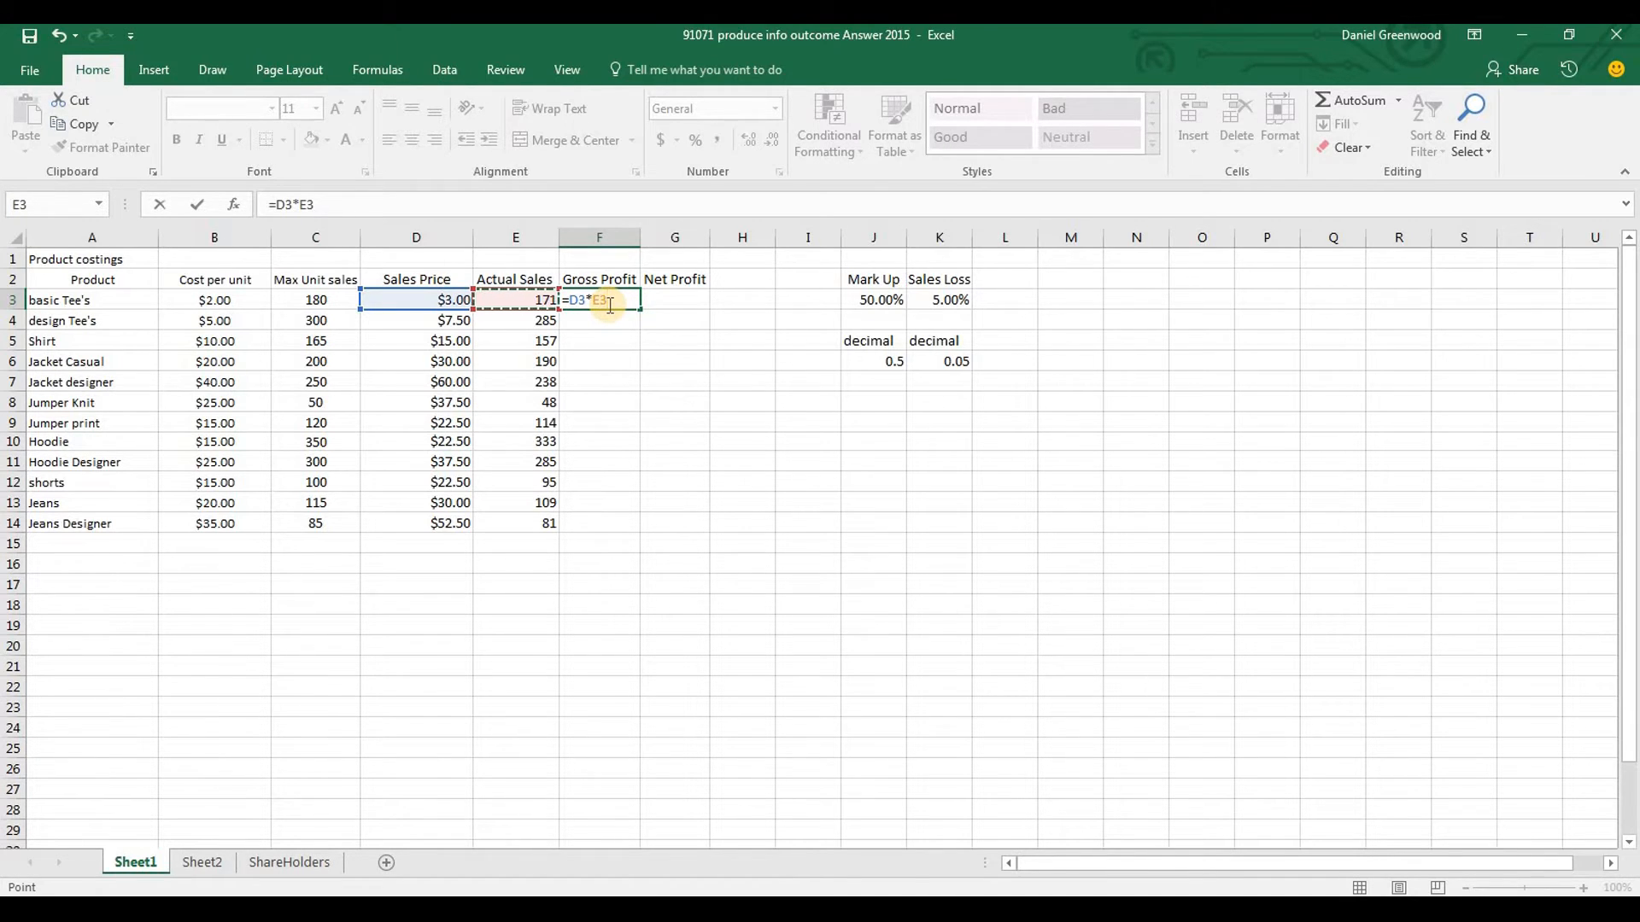
{"action": "key", "text": "Return"}
Fill the Gross Profit formula from F3 down to F14 for all products
{"action": "left_click", "coordinate": [630, 303]}
{"action": "left_click_drag", "start_coordinate": [640, 307], "coordinate": [640, 527]}
{"action": "left_click", "coordinate": [696, 305]}
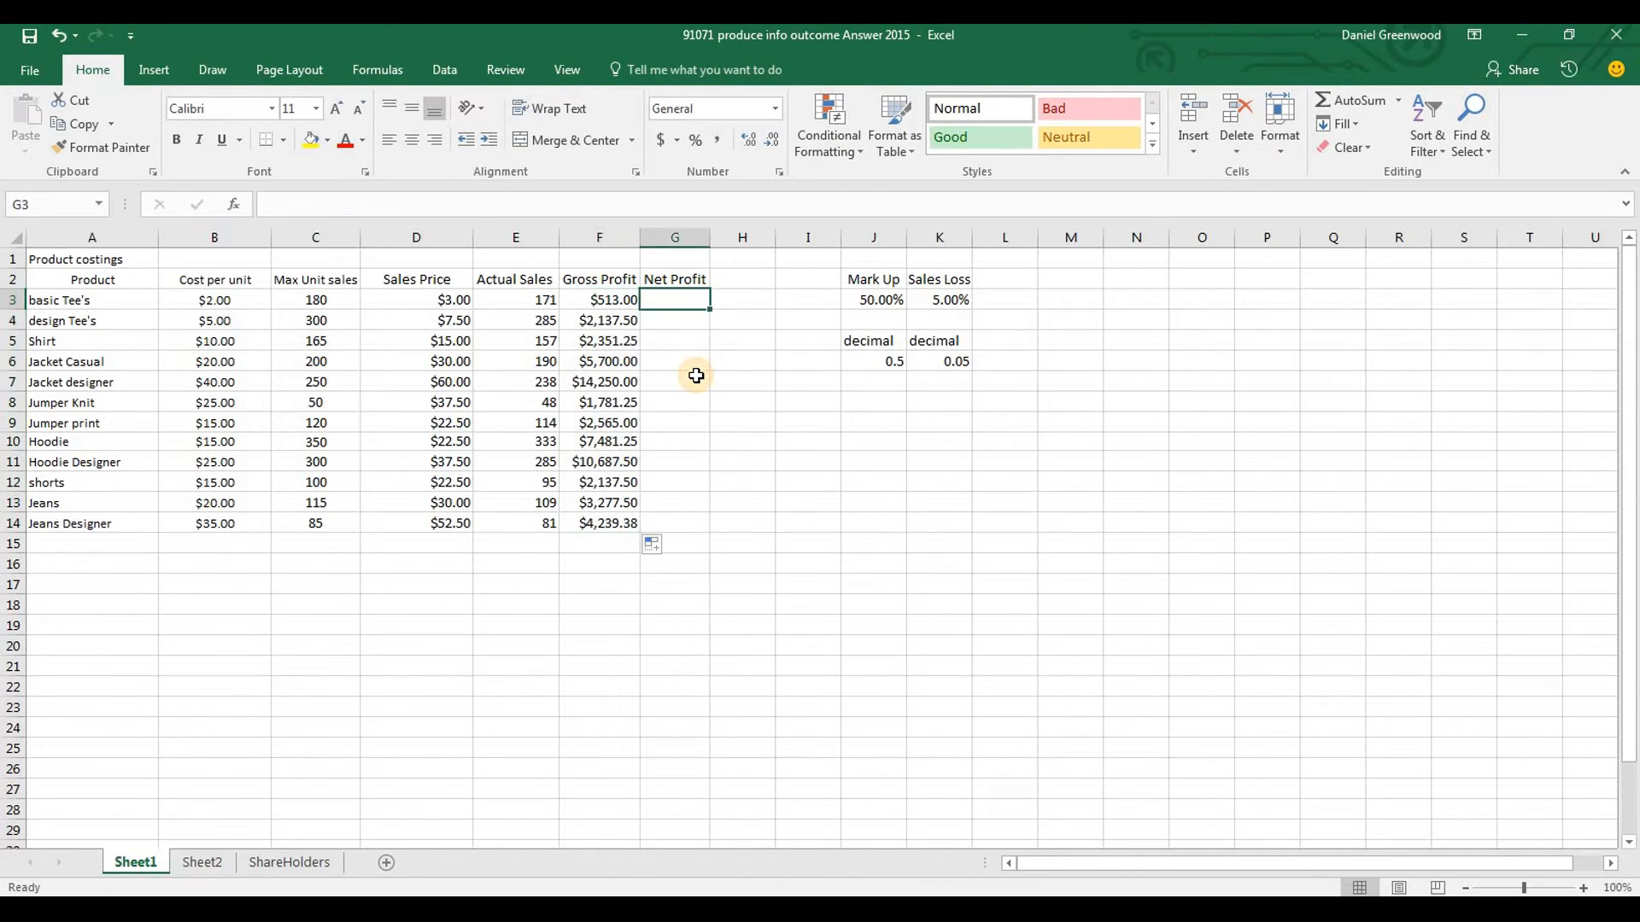
Examine the row 3 cells for Gross Profit, Actual Sales, Max Unit sales and Cost per unit to work out the Net Profit calculation
{"action": "left_click", "coordinate": [608, 301]}
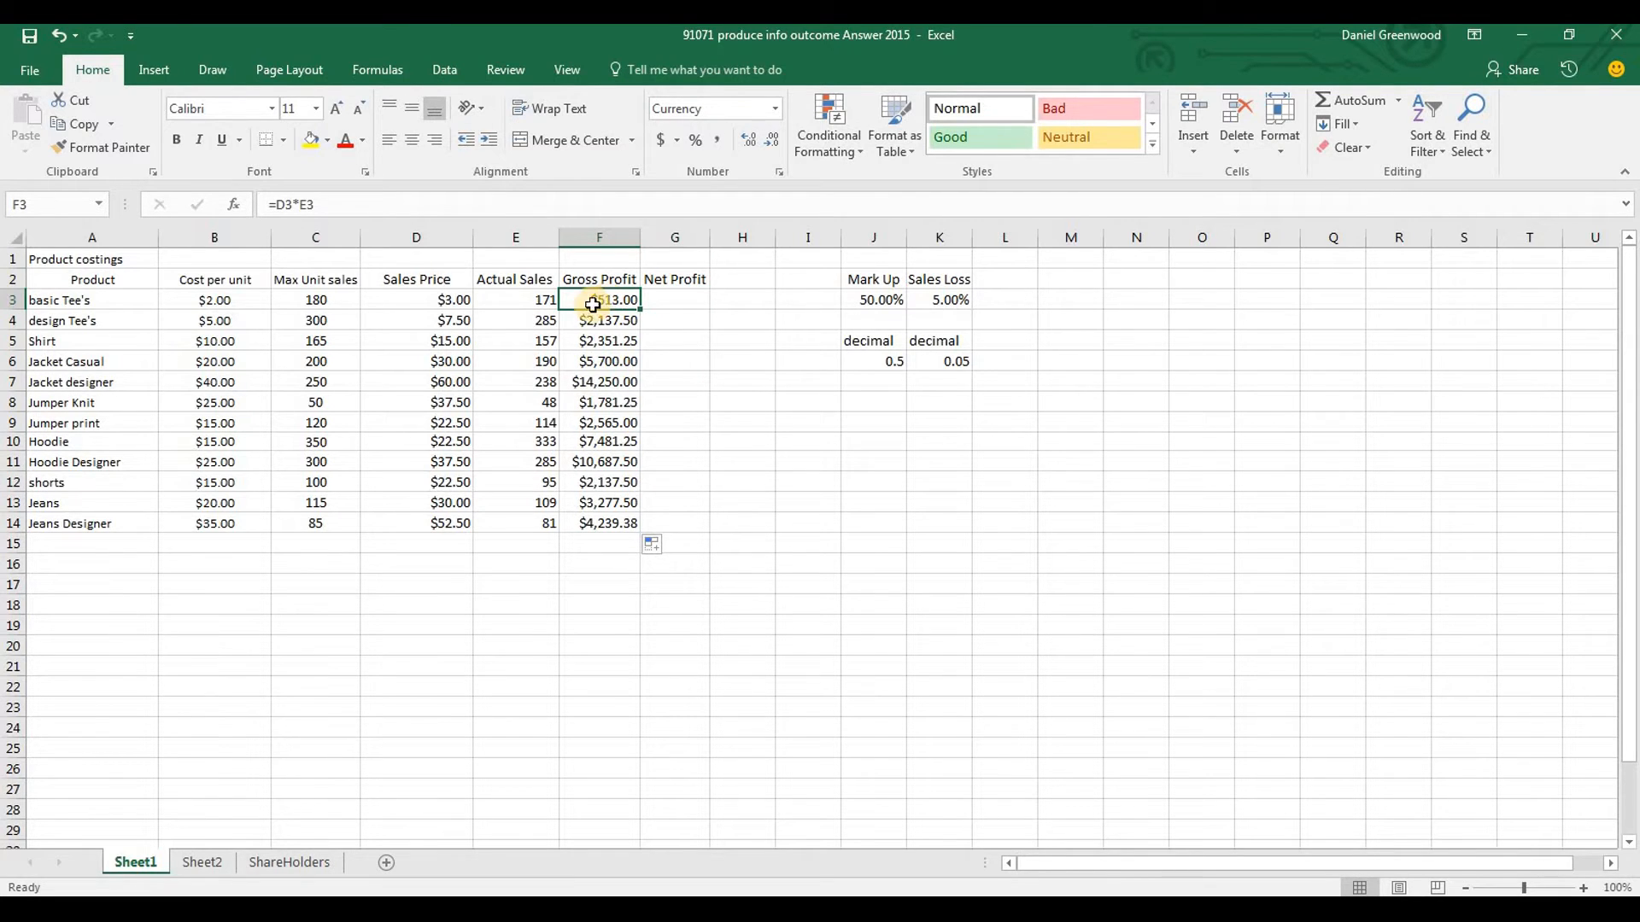
{"action": "left_click", "coordinate": [538, 299]}
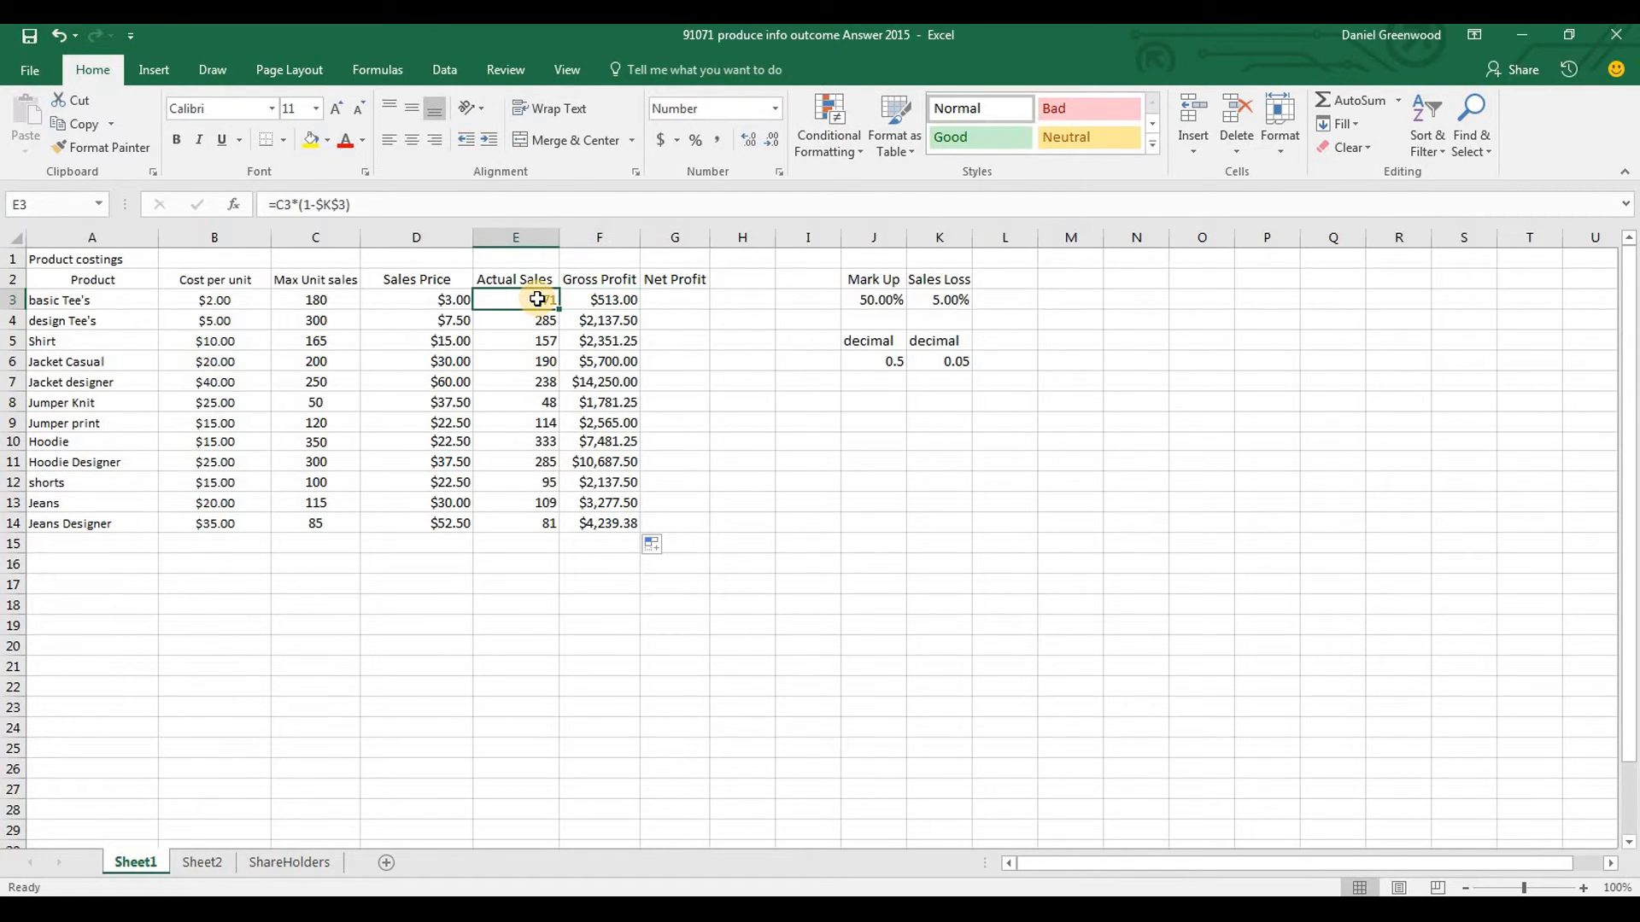
{"action": "key", "text": "Left"}
{"action": "key", "text": "Left"}
{"action": "key", "text": "Left"}
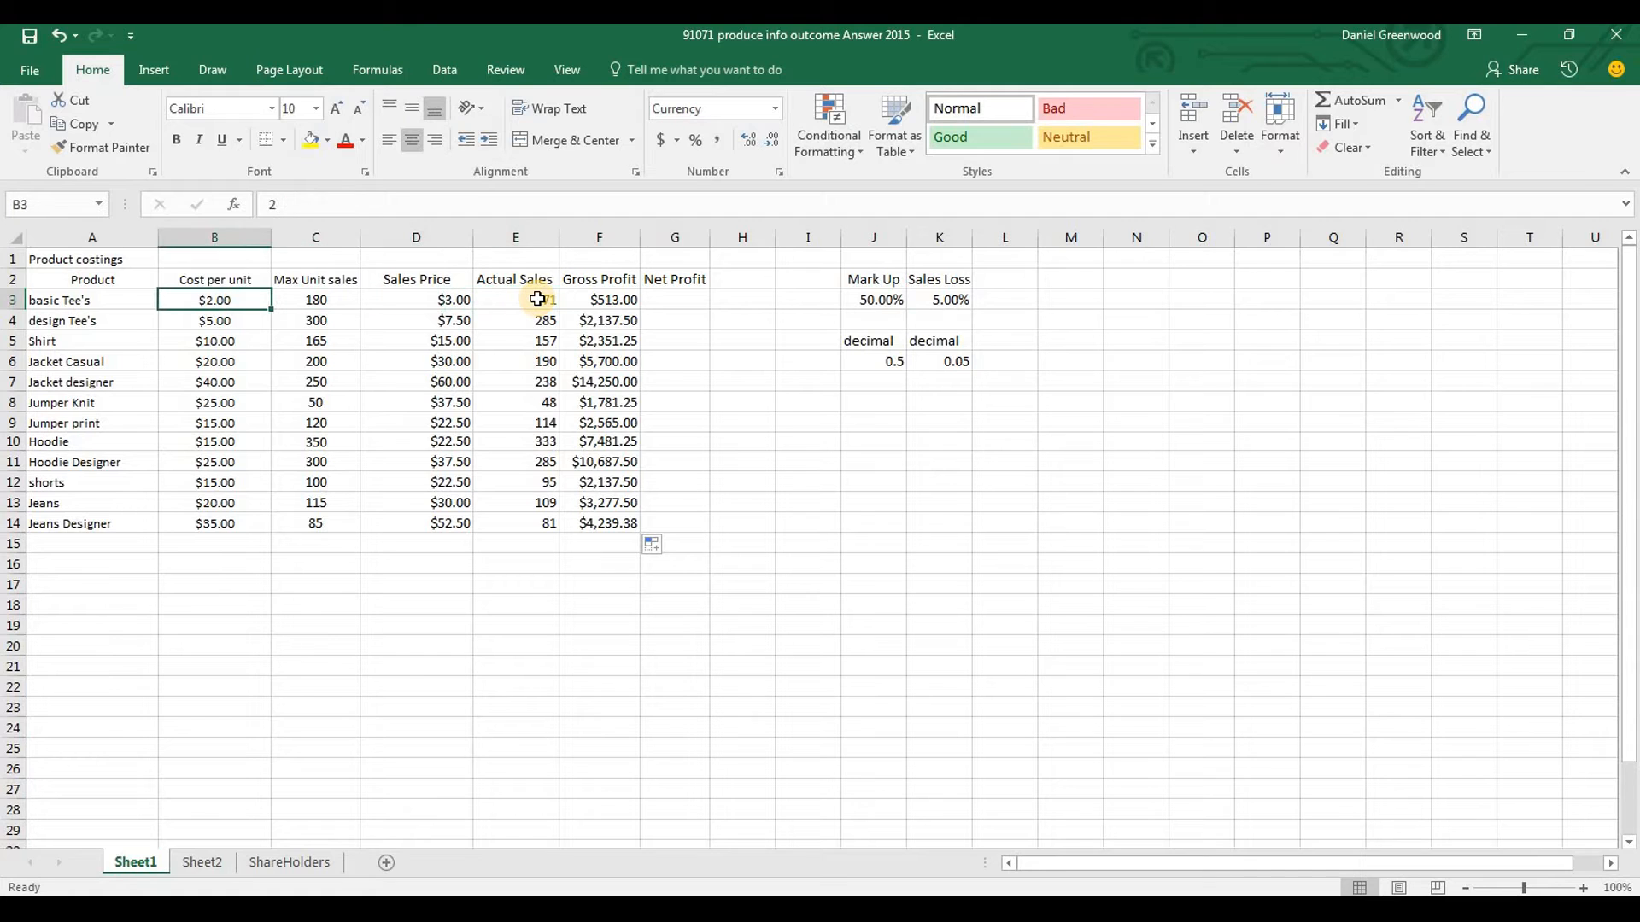
{"action": "key", "text": "Right"}
{"action": "key", "text": "Right"}
{"action": "key", "text": "Right"}
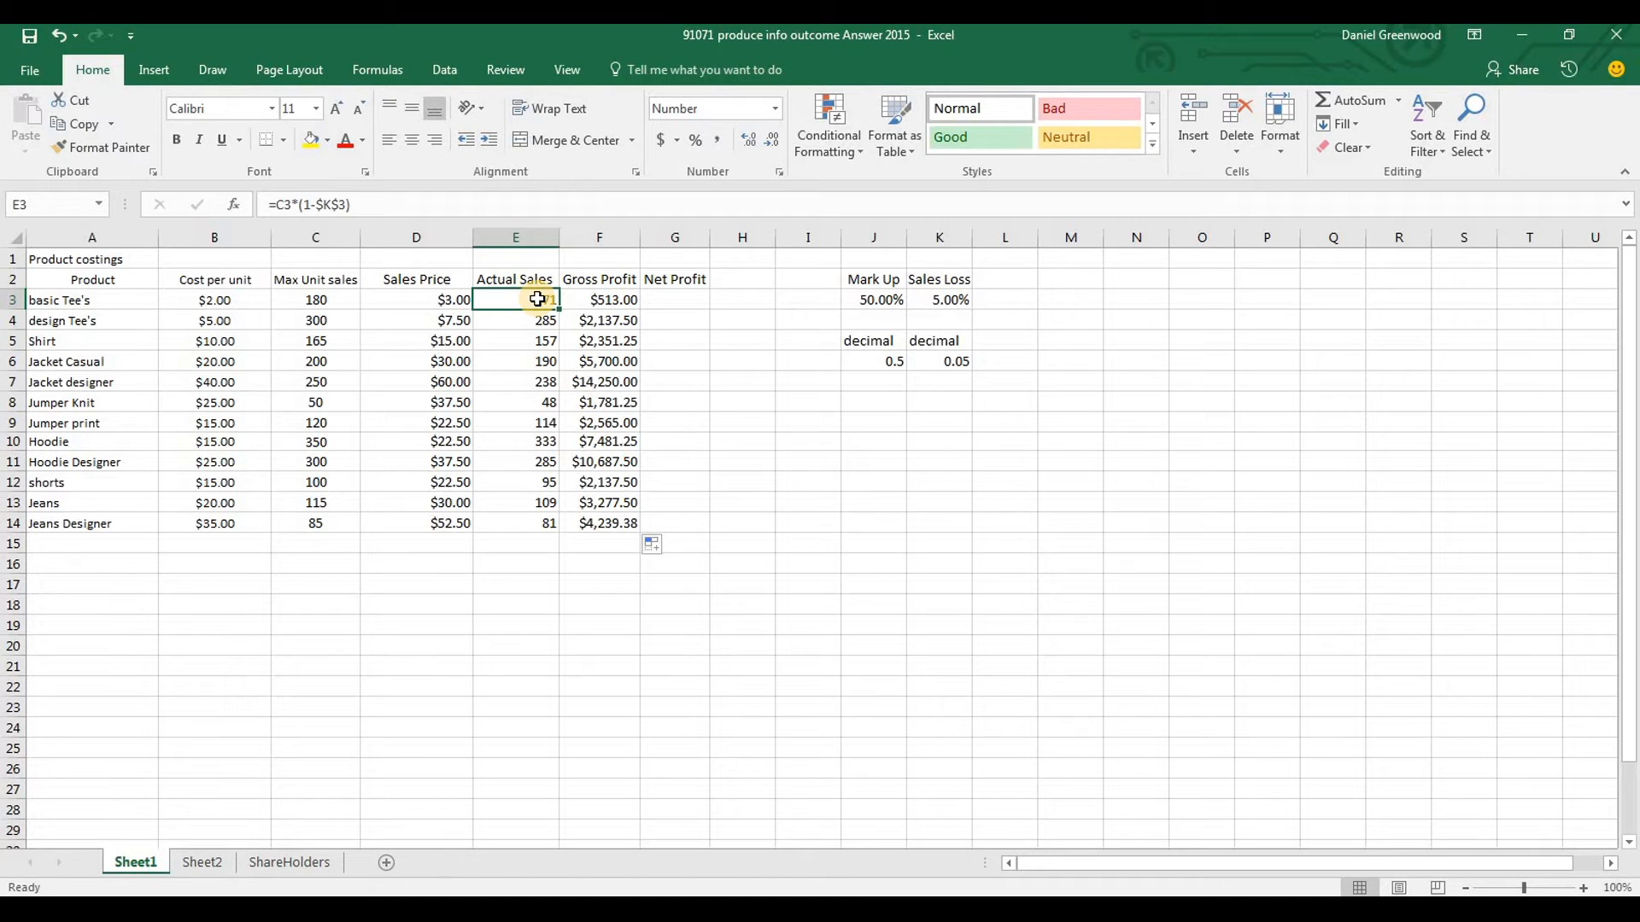
{"action": "key", "text": "Left"}
{"action": "key", "text": "Left"}
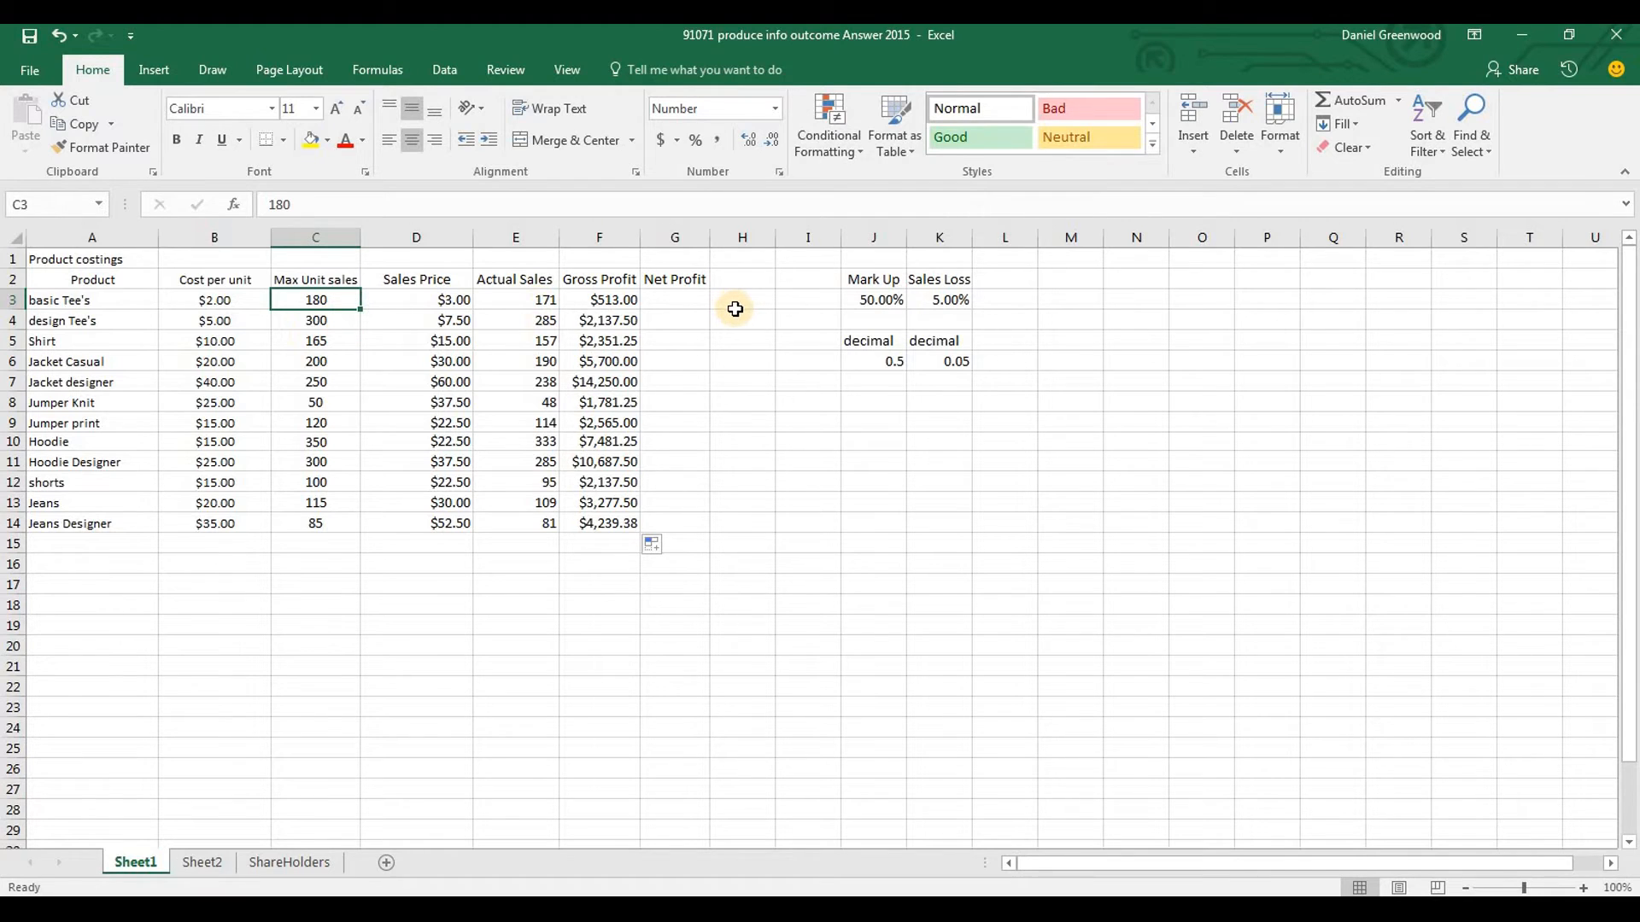
Enter the formula =D3-B3 in G3 under Net Profit, subtracting Cost per unit from Sales Price
{"action": "left_click", "coordinate": [667, 305]}
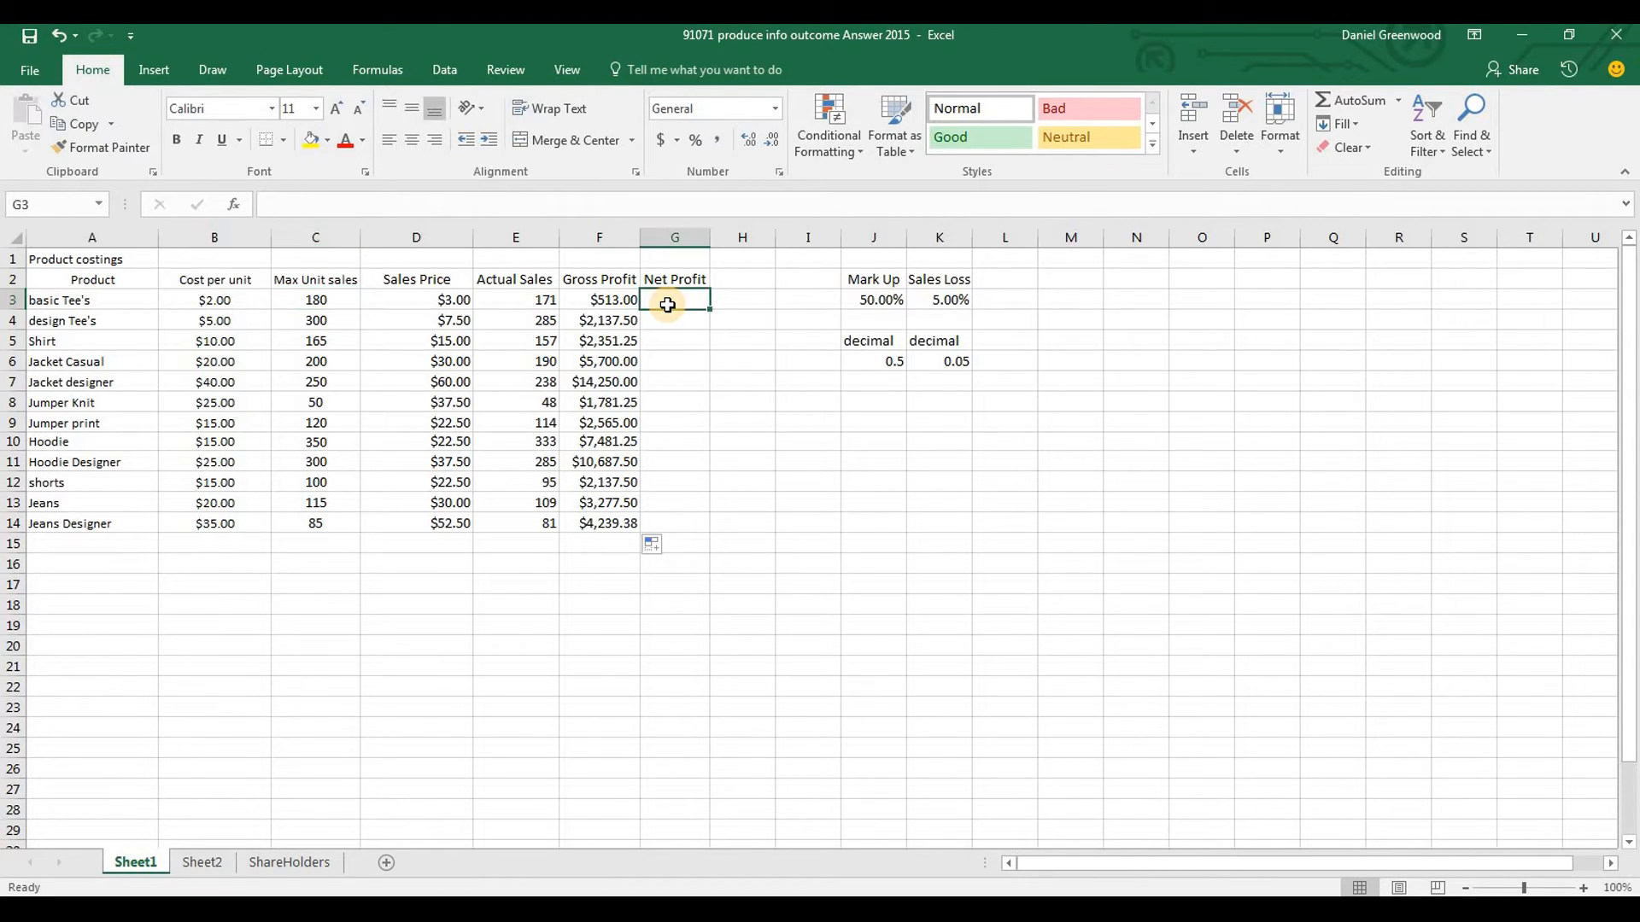
{"action": "type", "text": "="}
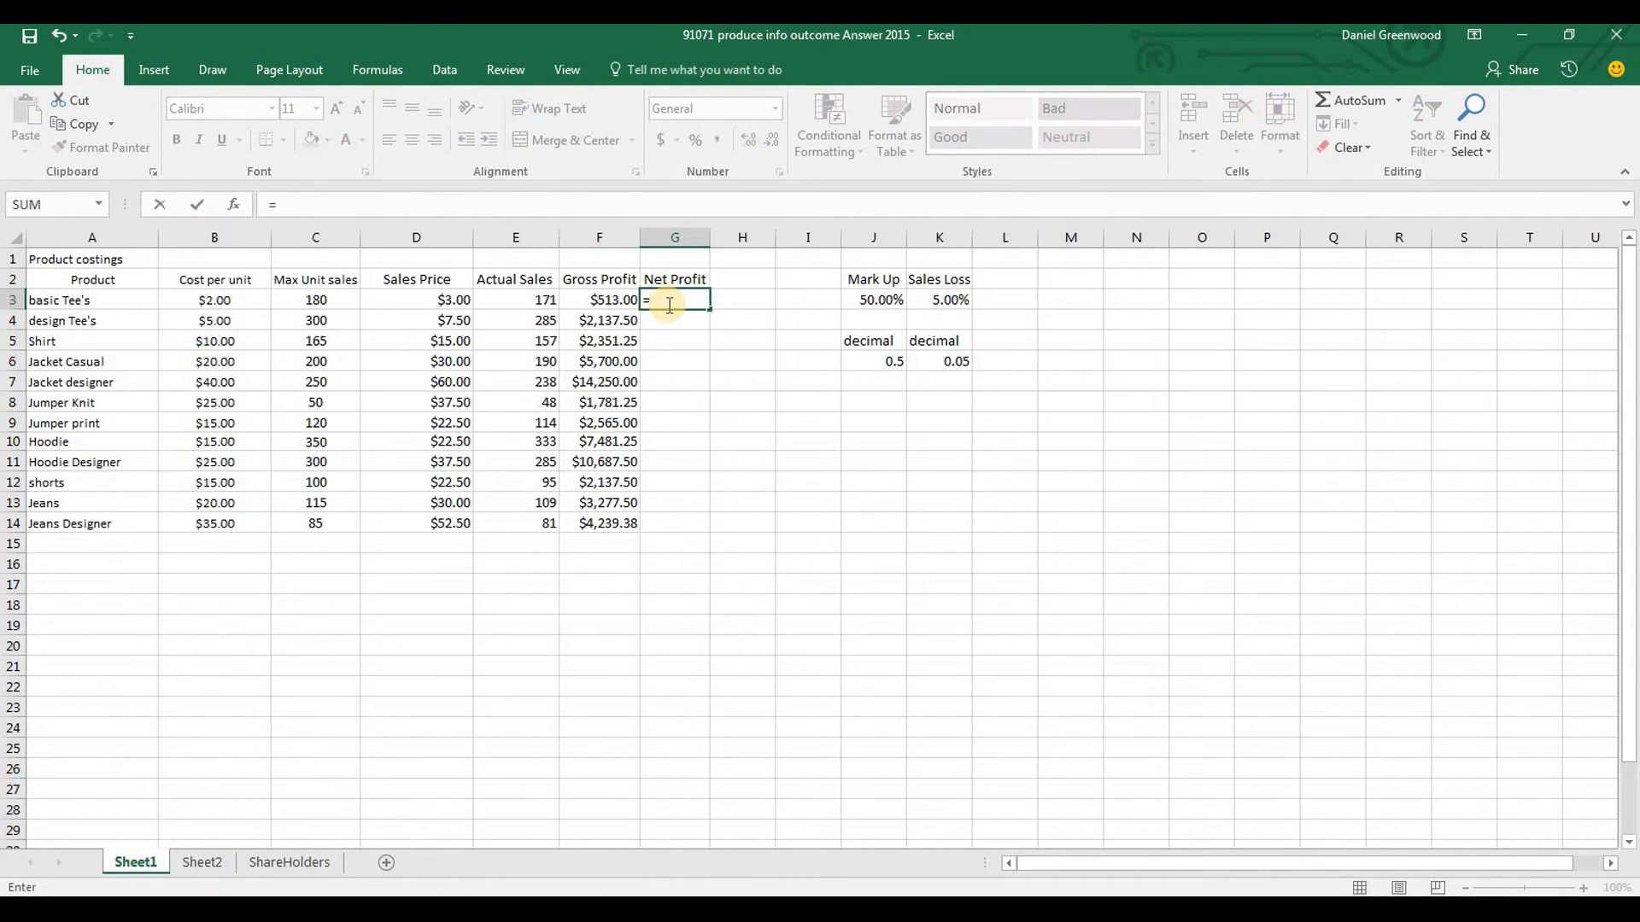
{"action": "key", "text": "Left"}
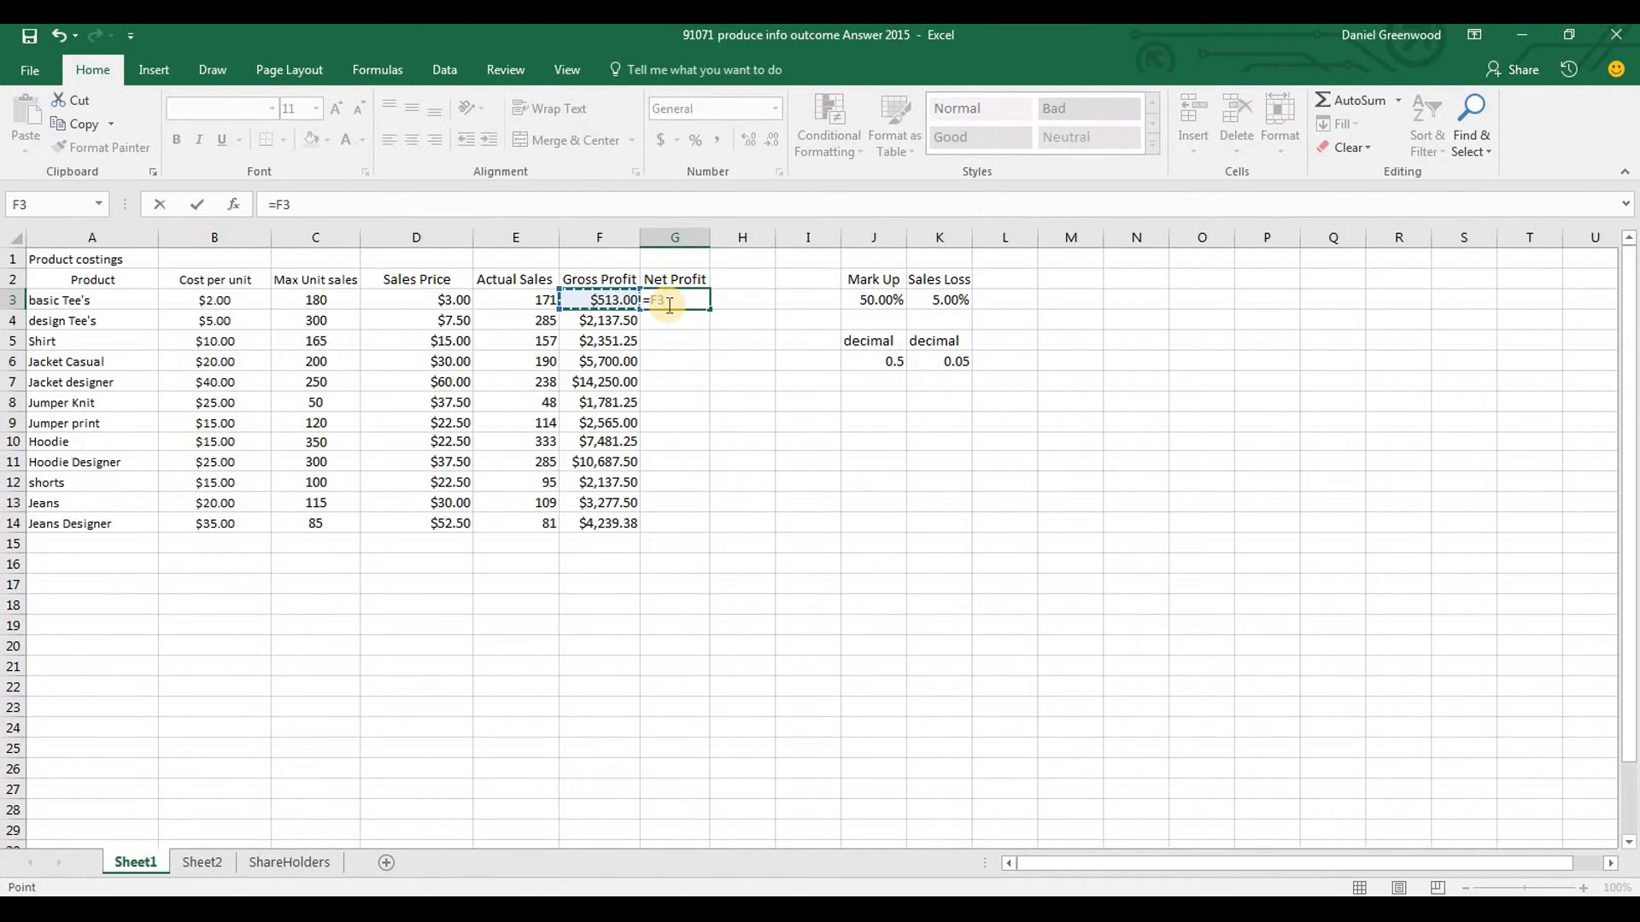
{"action": "key", "text": "Left"}
{"action": "key", "text": "Left"}
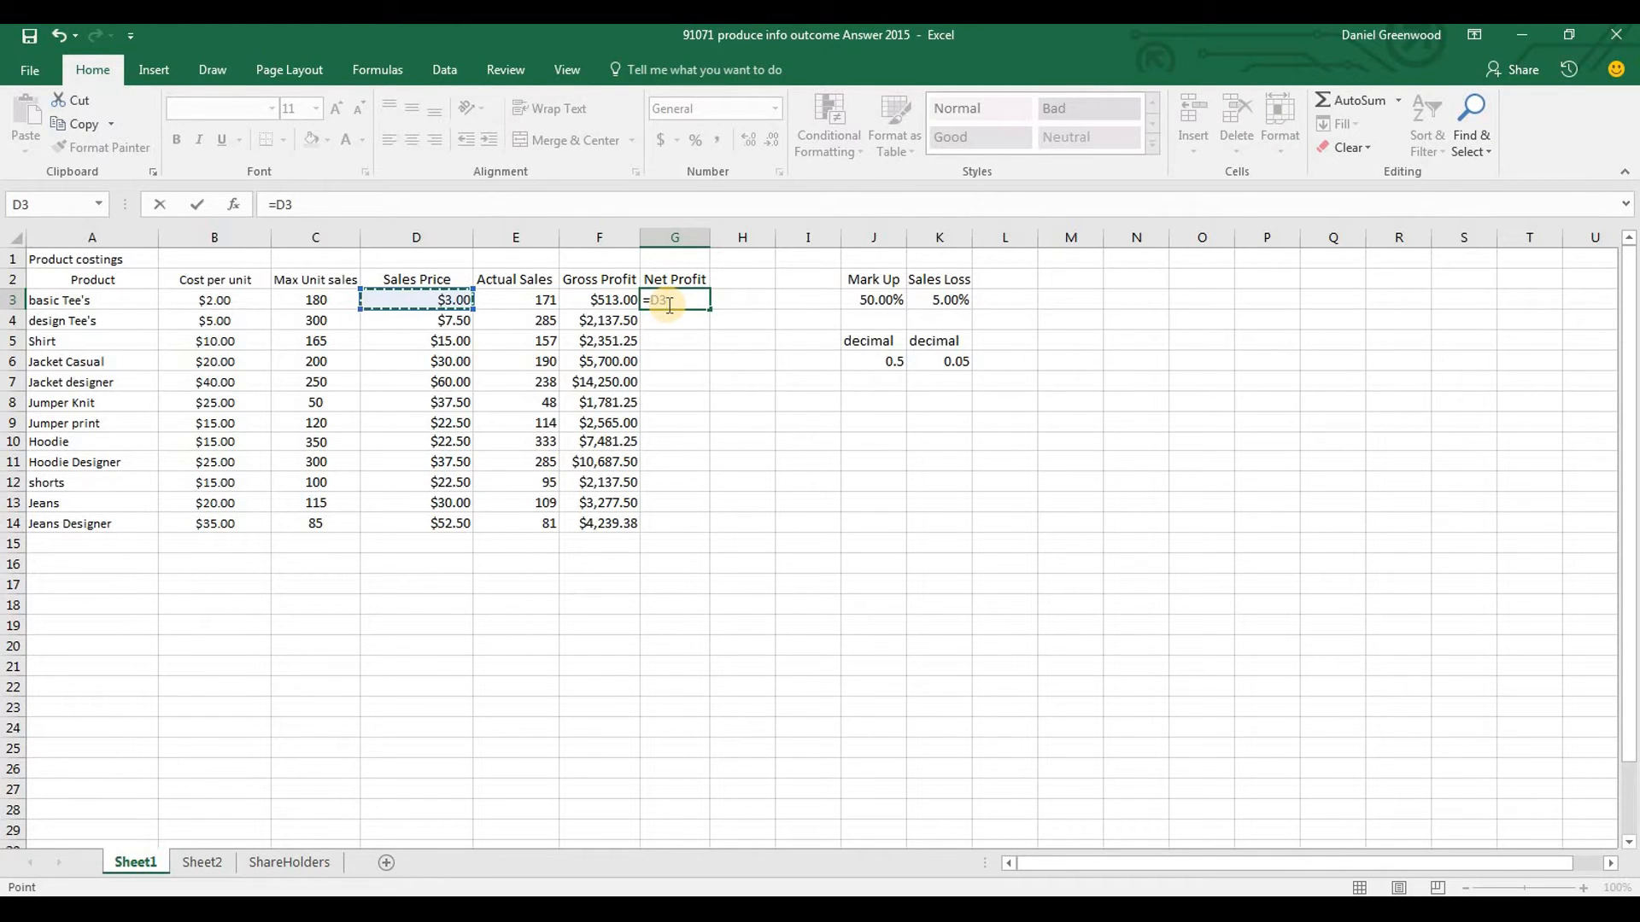
{"action": "type", "text": "-"}
{"action": "key", "text": "Left"}
{"action": "key", "text": "Left"}
{"action": "key", "text": "Left"}
{"action": "key", "text": "Left"}
{"action": "key", "text": "Left"}
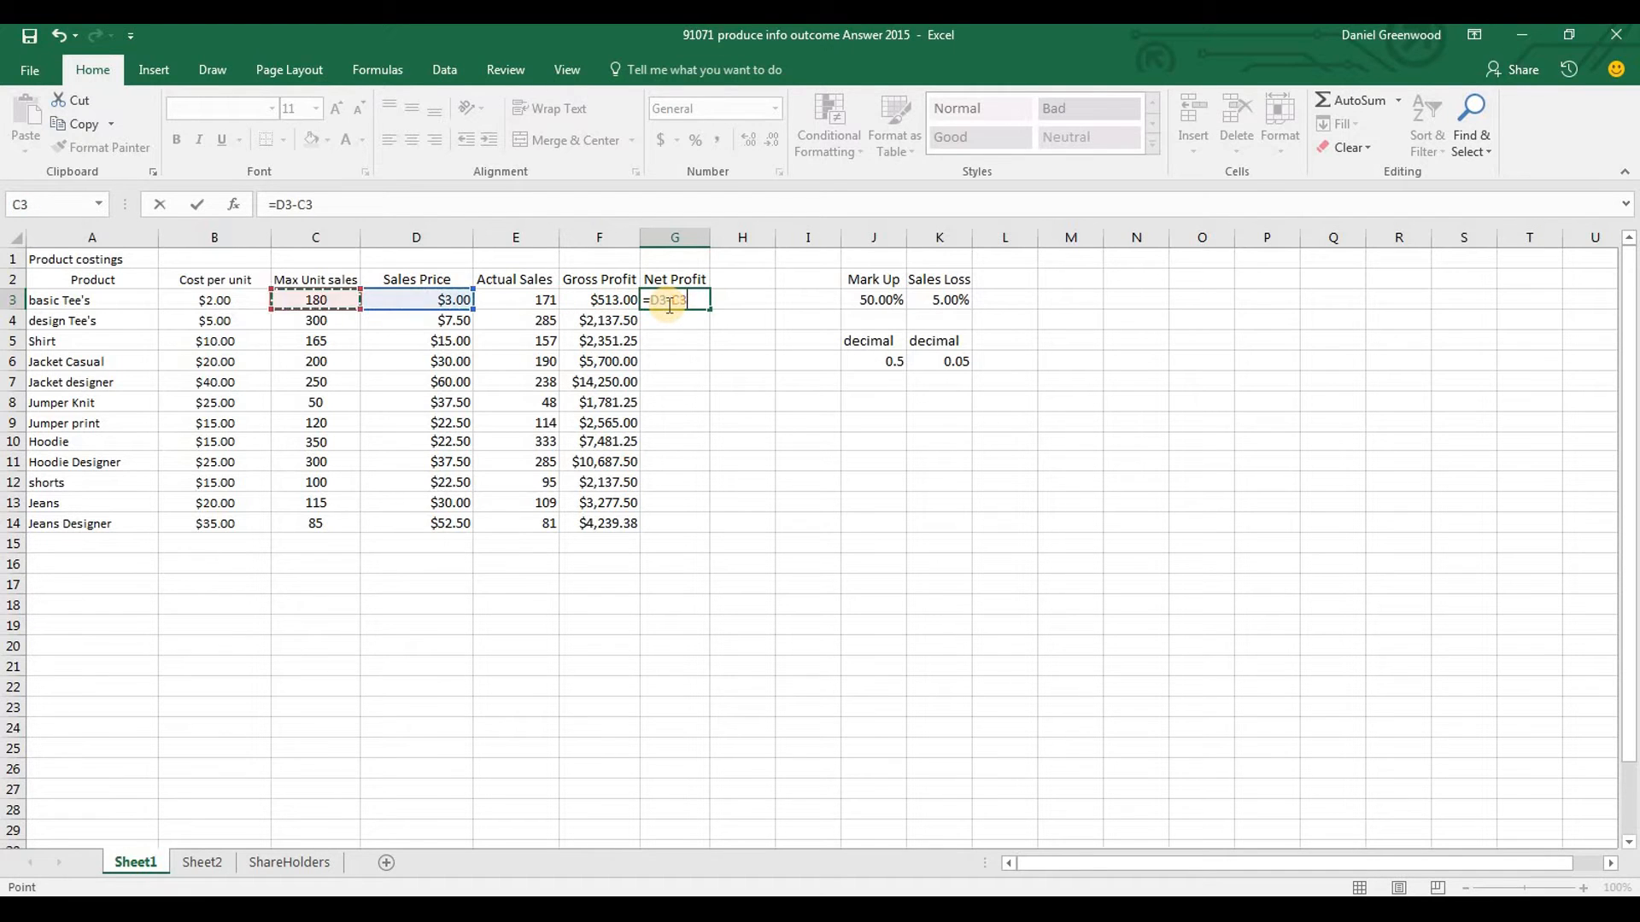
{"action": "key", "text": "Return"}
{"action": "left_click", "coordinate": [669, 303]}
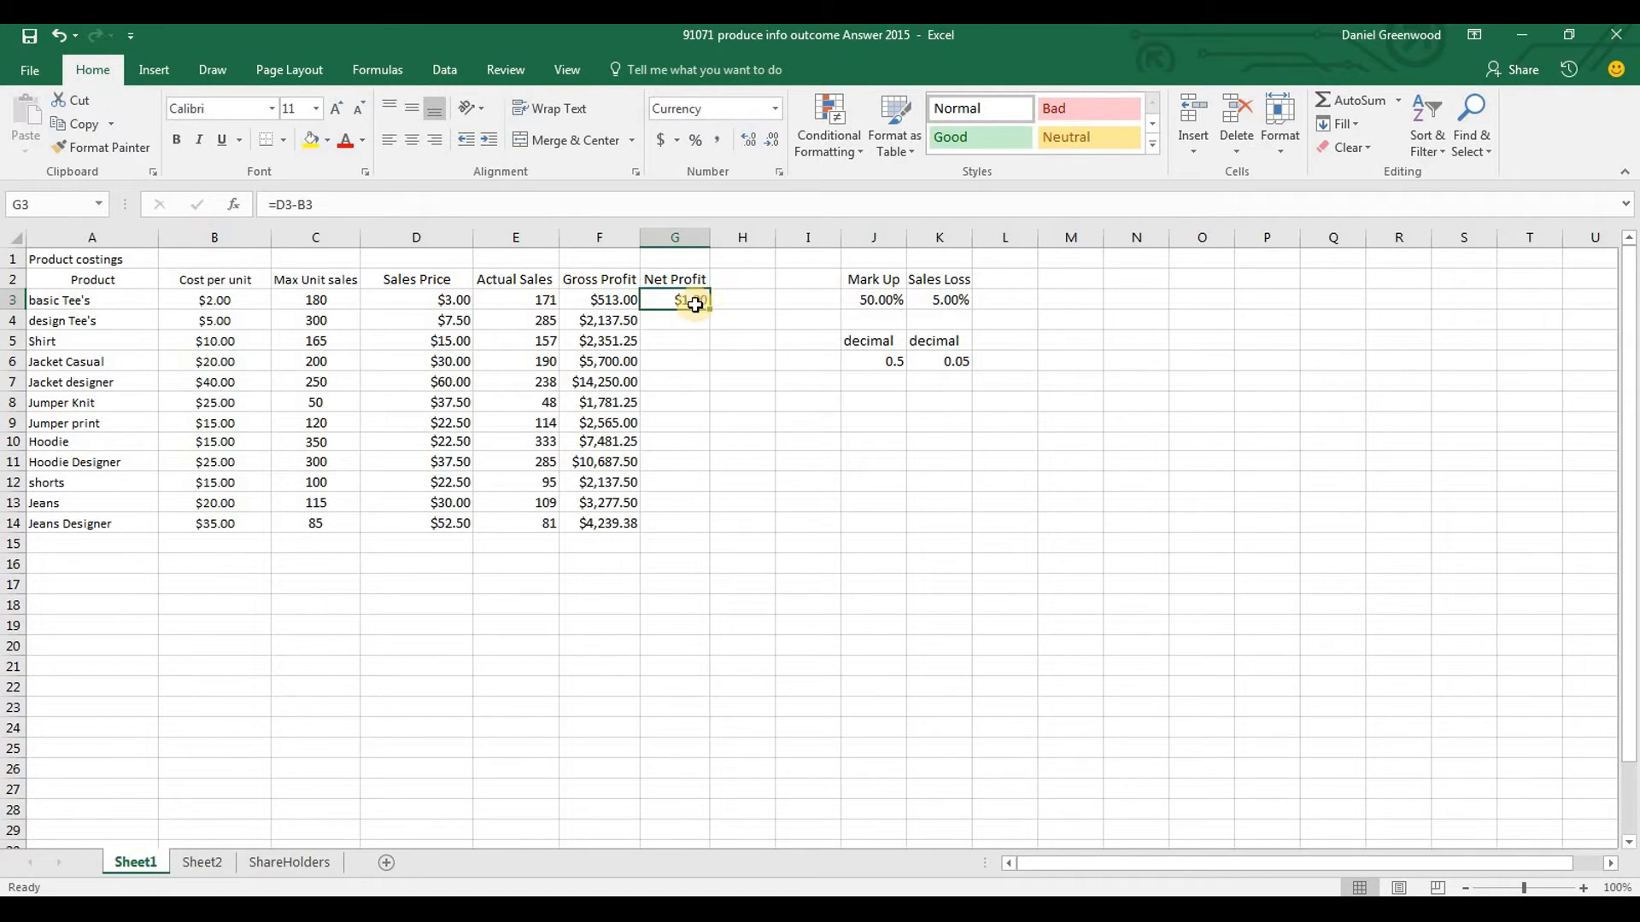
Extend the Net Profit formula in G3 to =(D3-B3)*E3 so the per-unit profit is multiplied by Actual Sales
{"action": "left_click", "coordinate": [346, 208]}
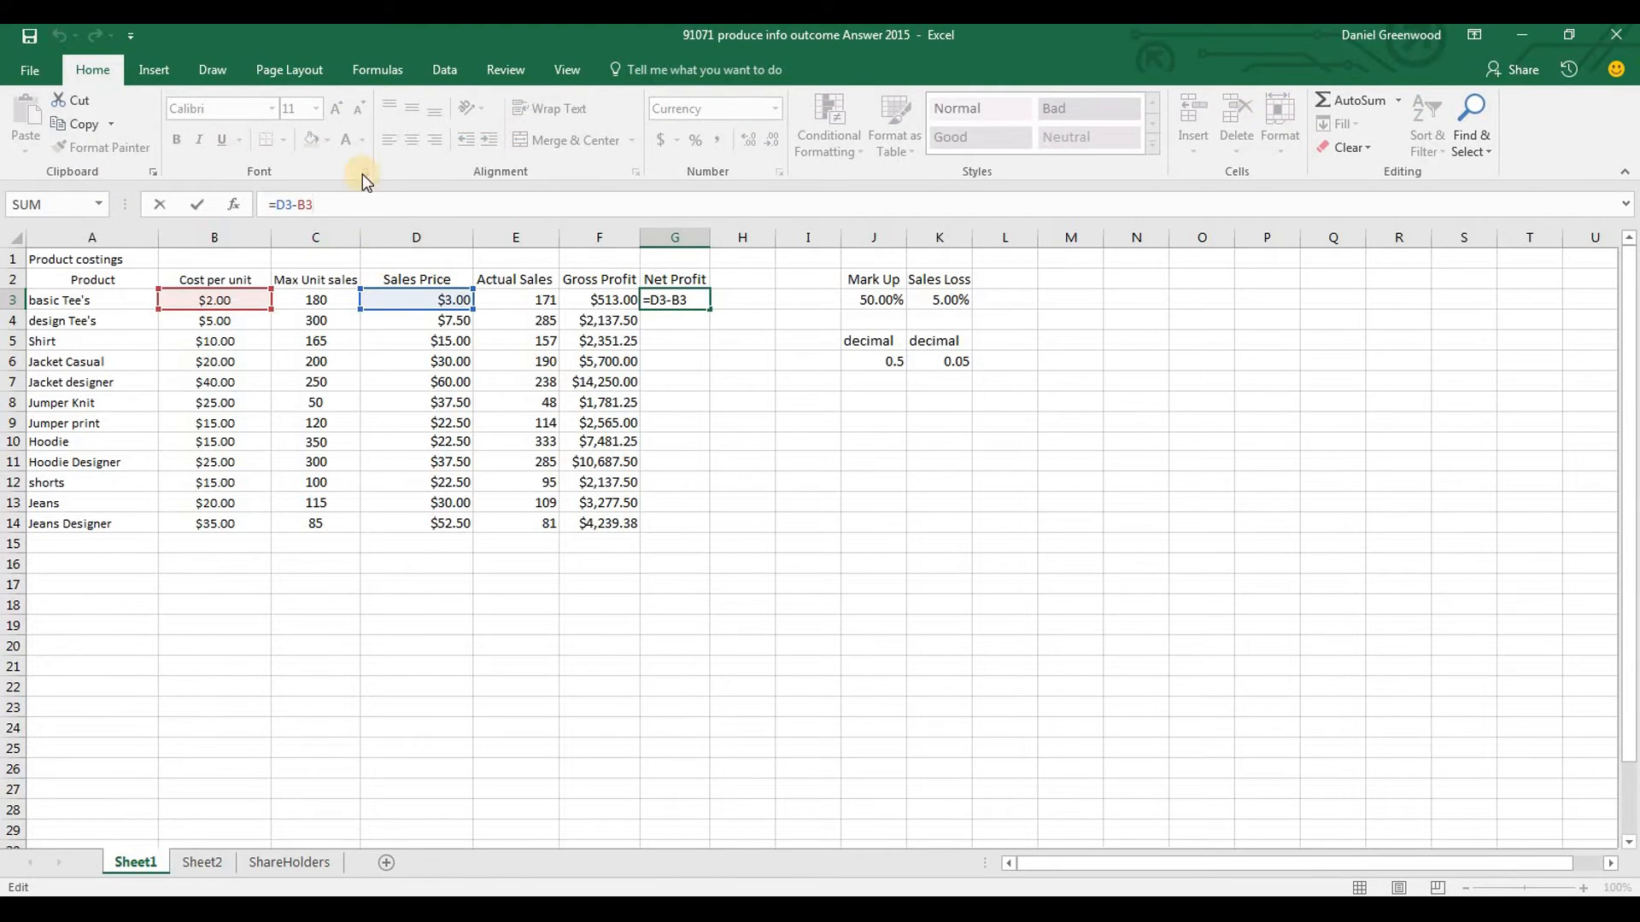
{"action": "type", "text": ")"}
{"action": "key", "text": "Home"}
{"action": "key", "text": "Right"}
{"action": "type", "text": "("}
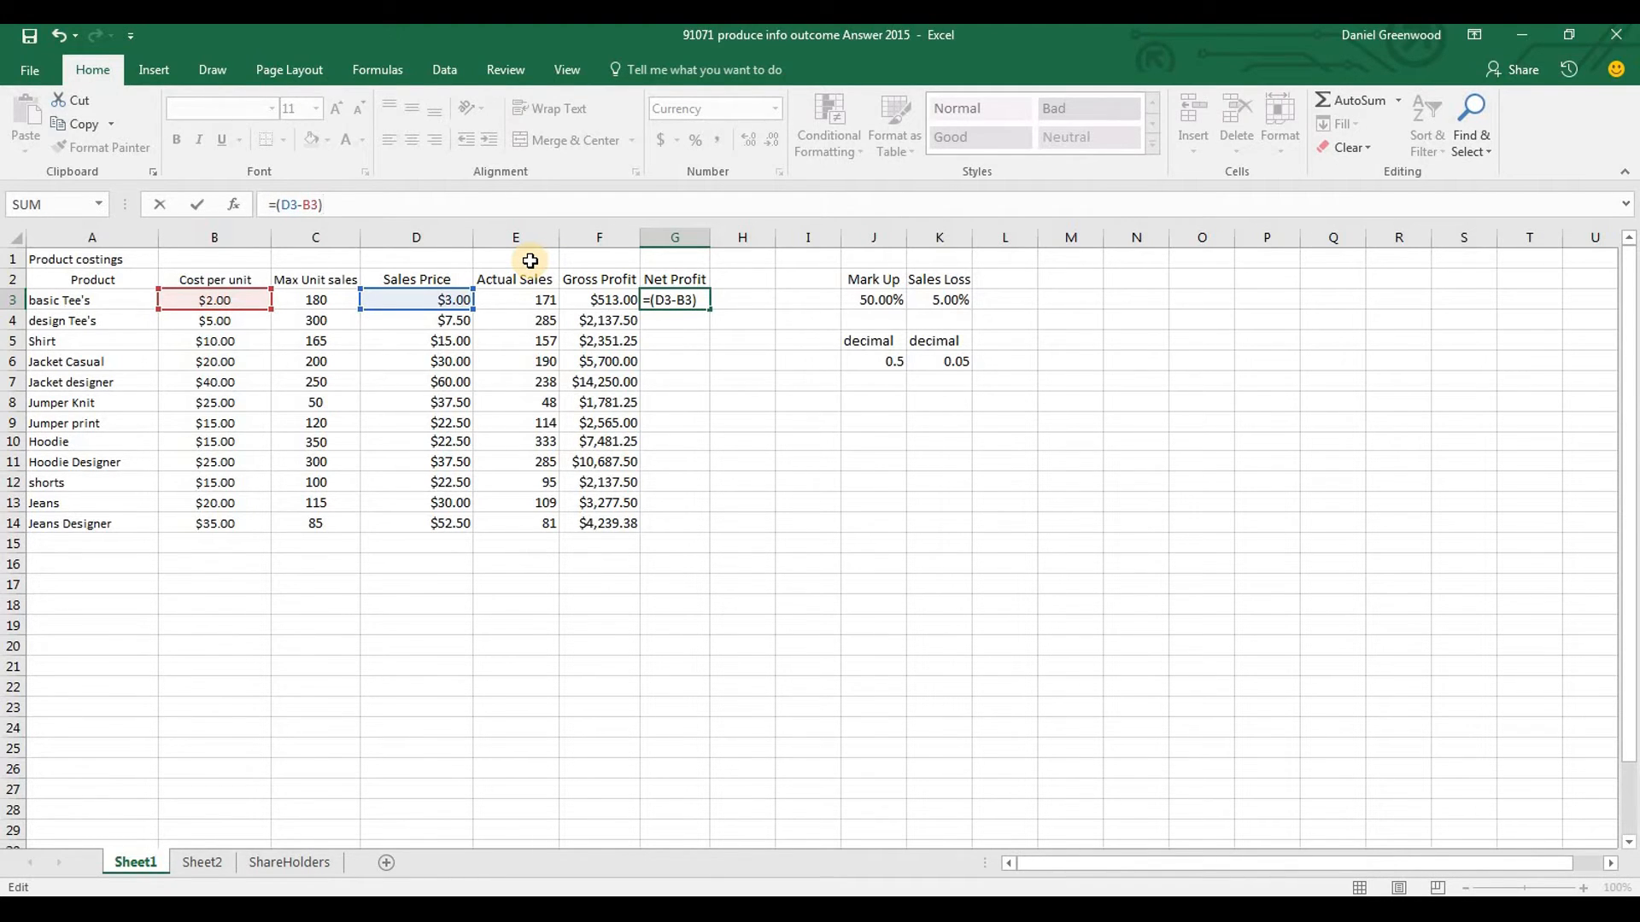
{"action": "type", "text": "*"}
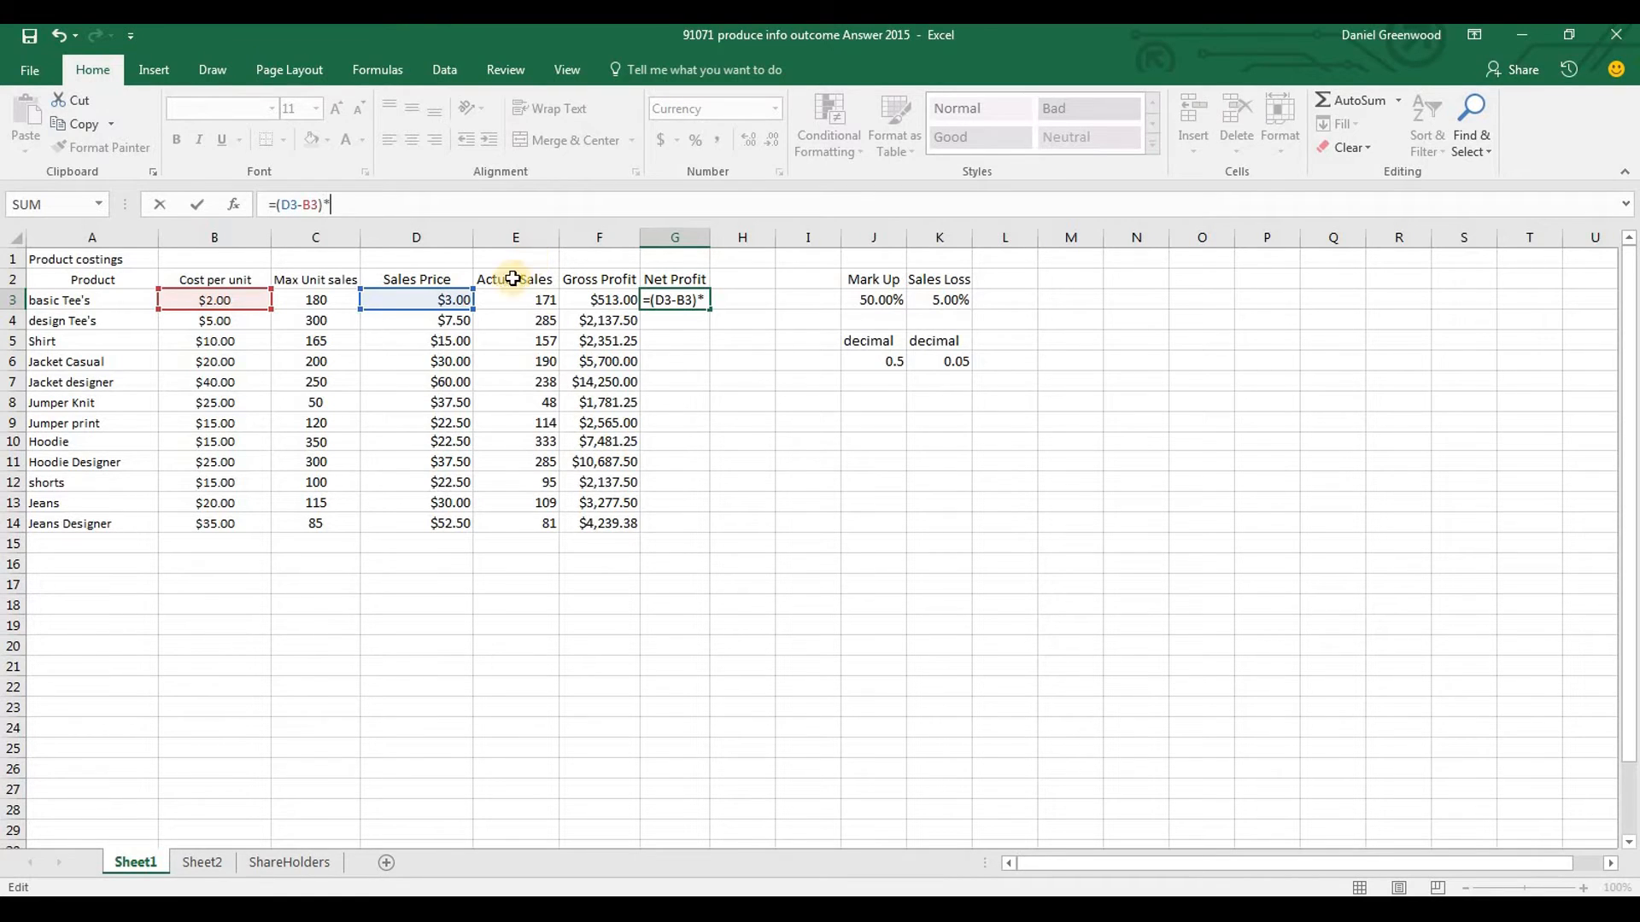
{"action": "left_click", "coordinate": [535, 300]}
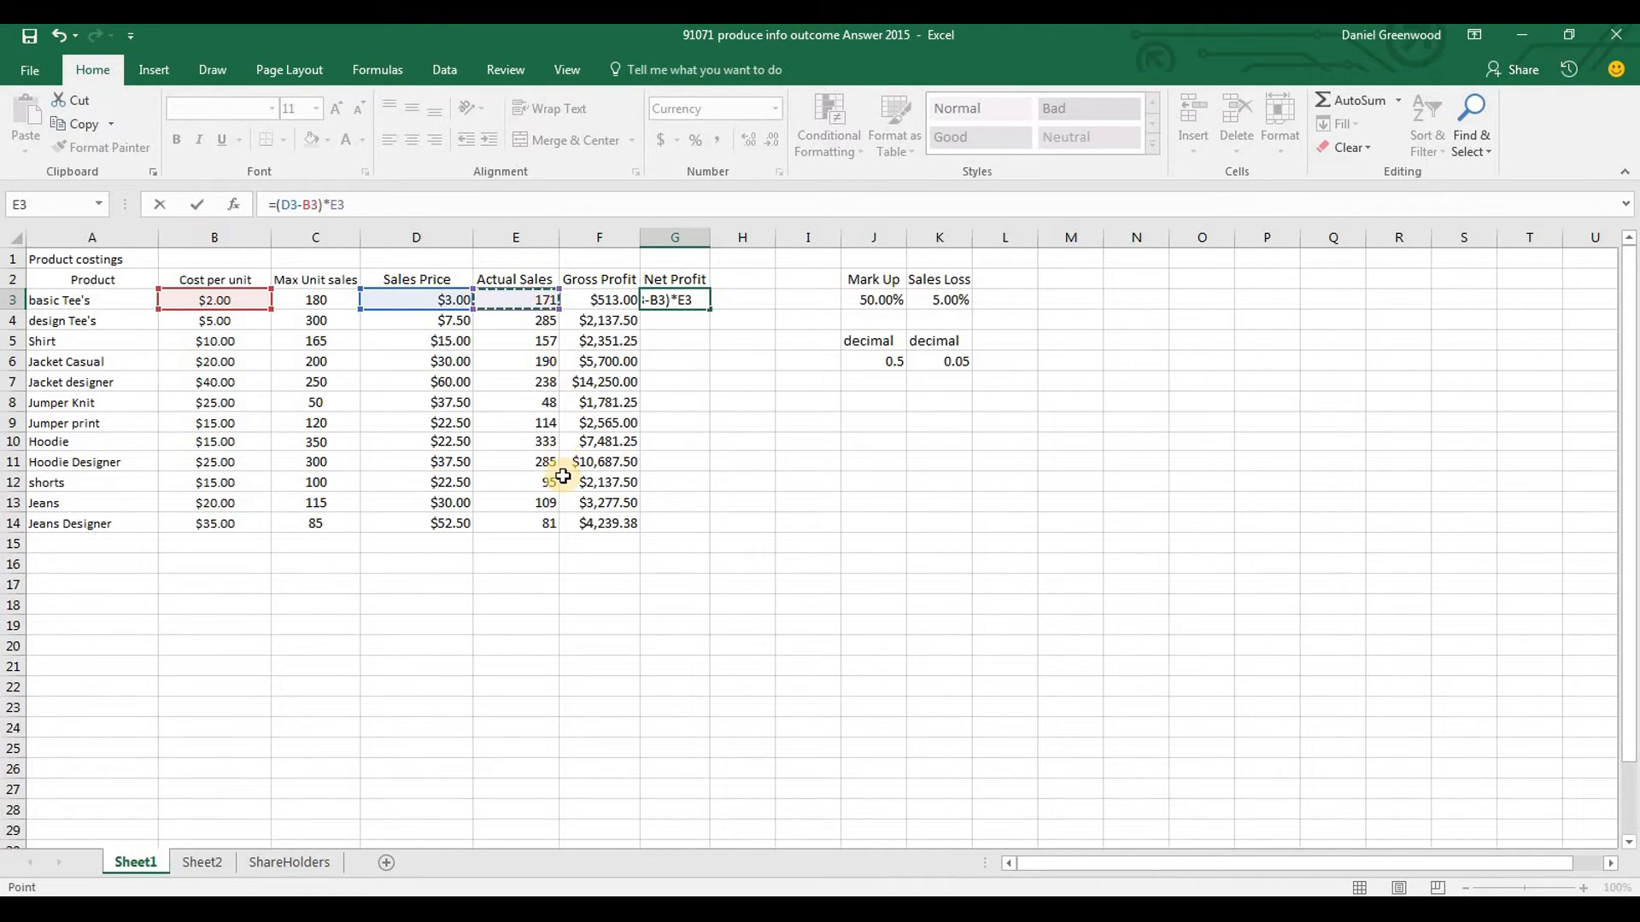
{"action": "key", "text": "Return"}
Fill the Net Profit formula from G3 down to G14 for all products
{"action": "left_click", "coordinate": [687, 299]}
{"action": "left_click_drag", "start_coordinate": [710, 308], "coordinate": [695, 534]}
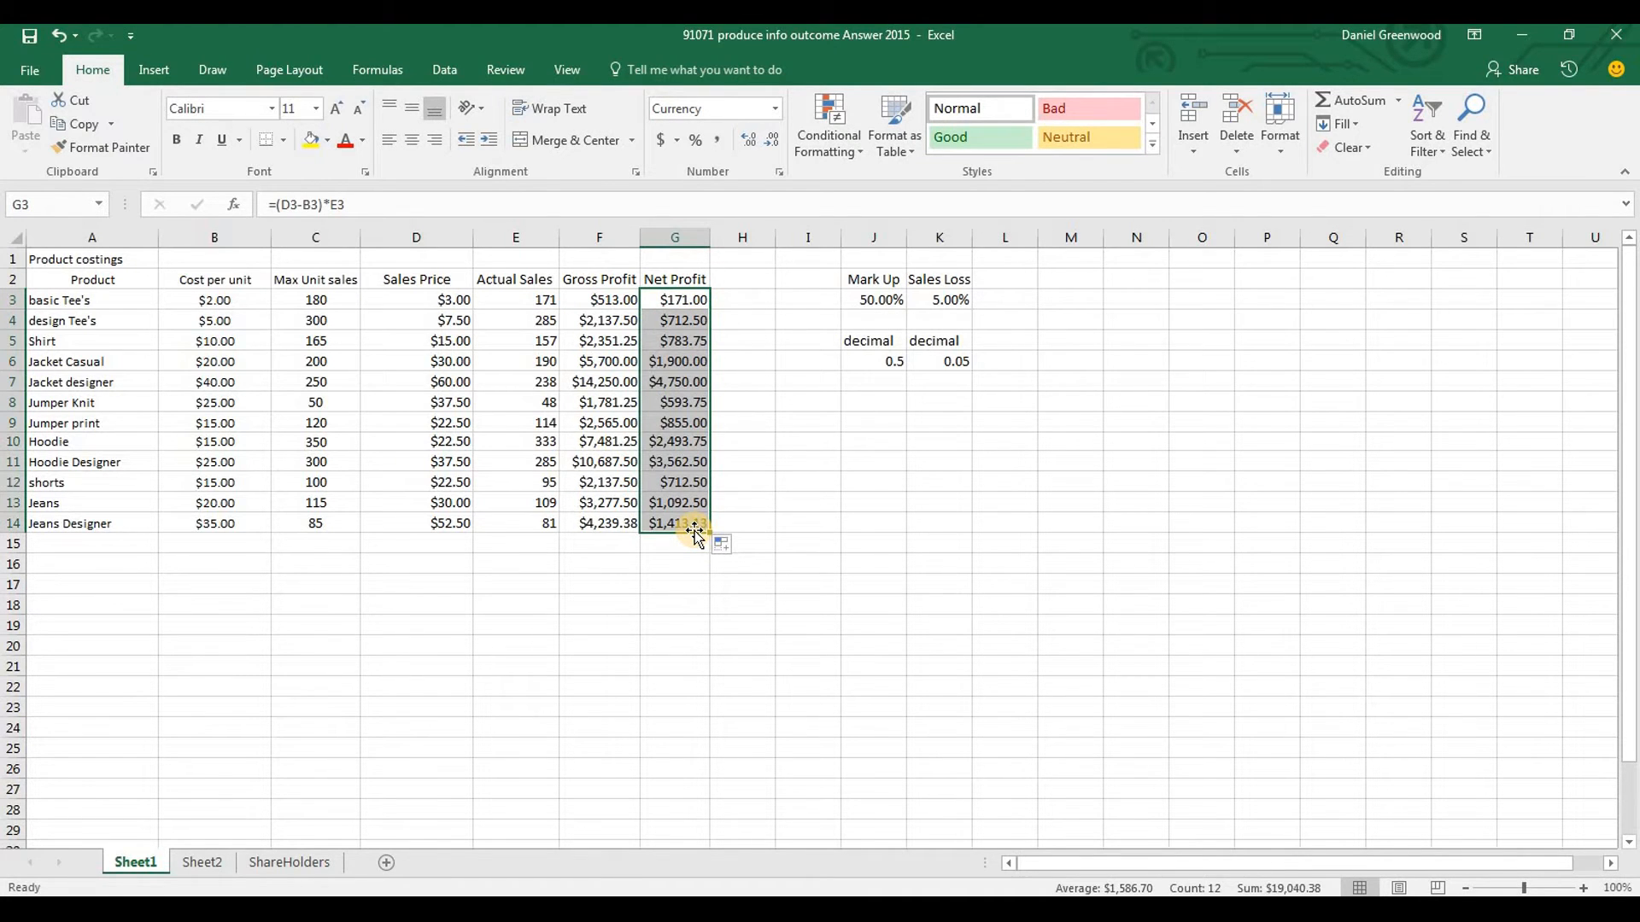
{"action": "left_click", "coordinate": [690, 545]}
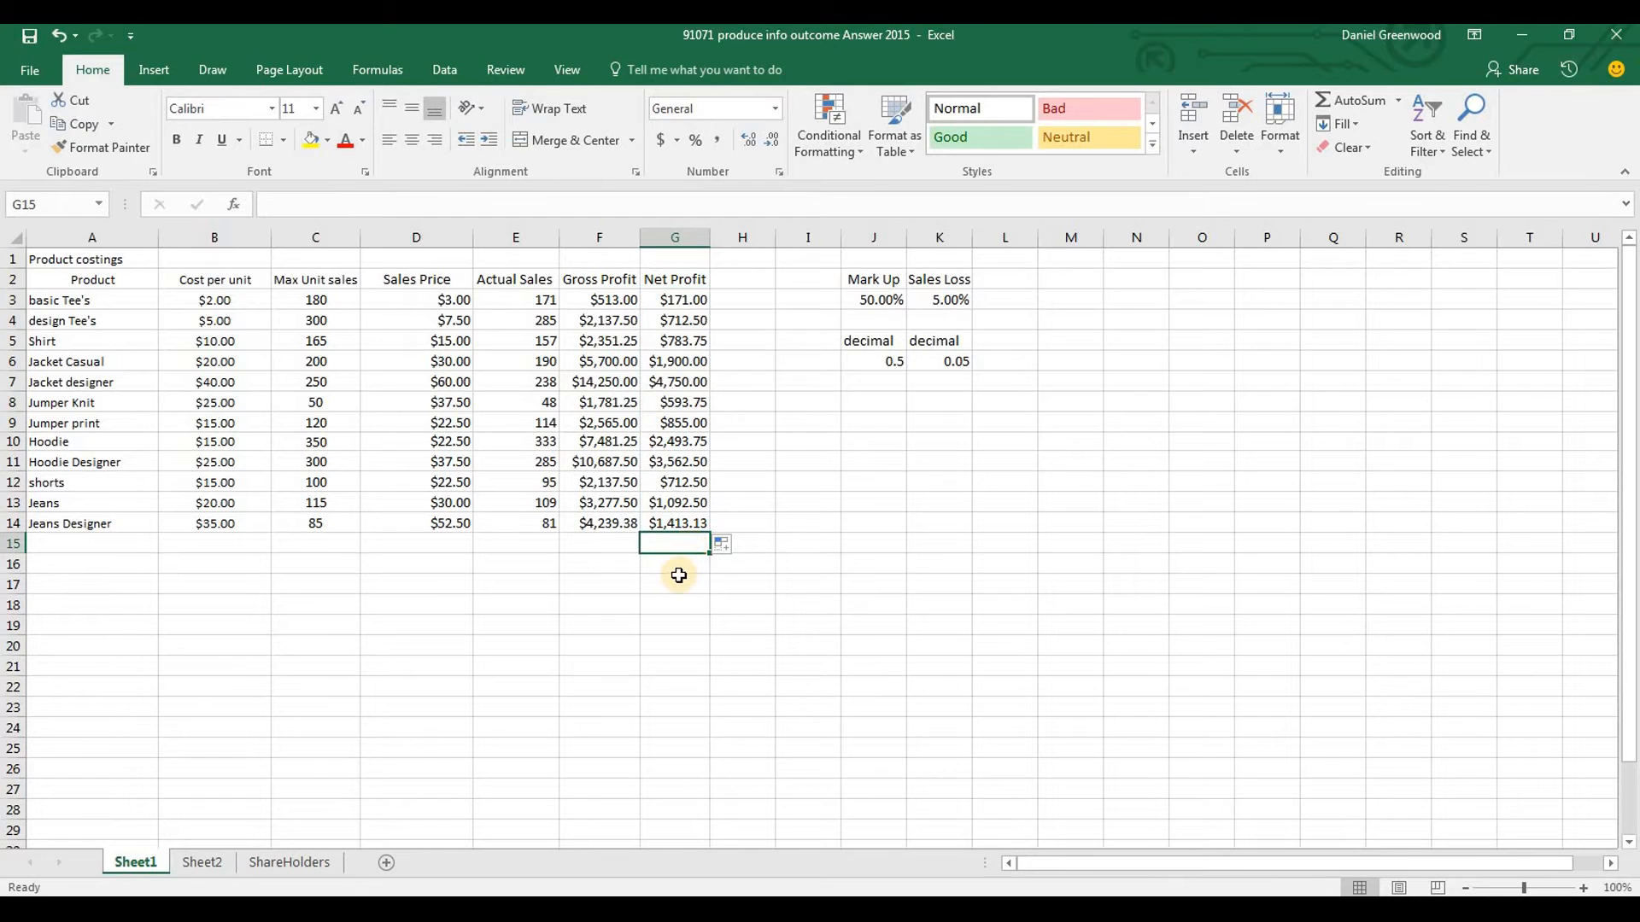
Make all the column headings in row 2 bold
{"action": "left_click", "coordinate": [10, 279]}
{"action": "key", "text": "ctrl+b"}
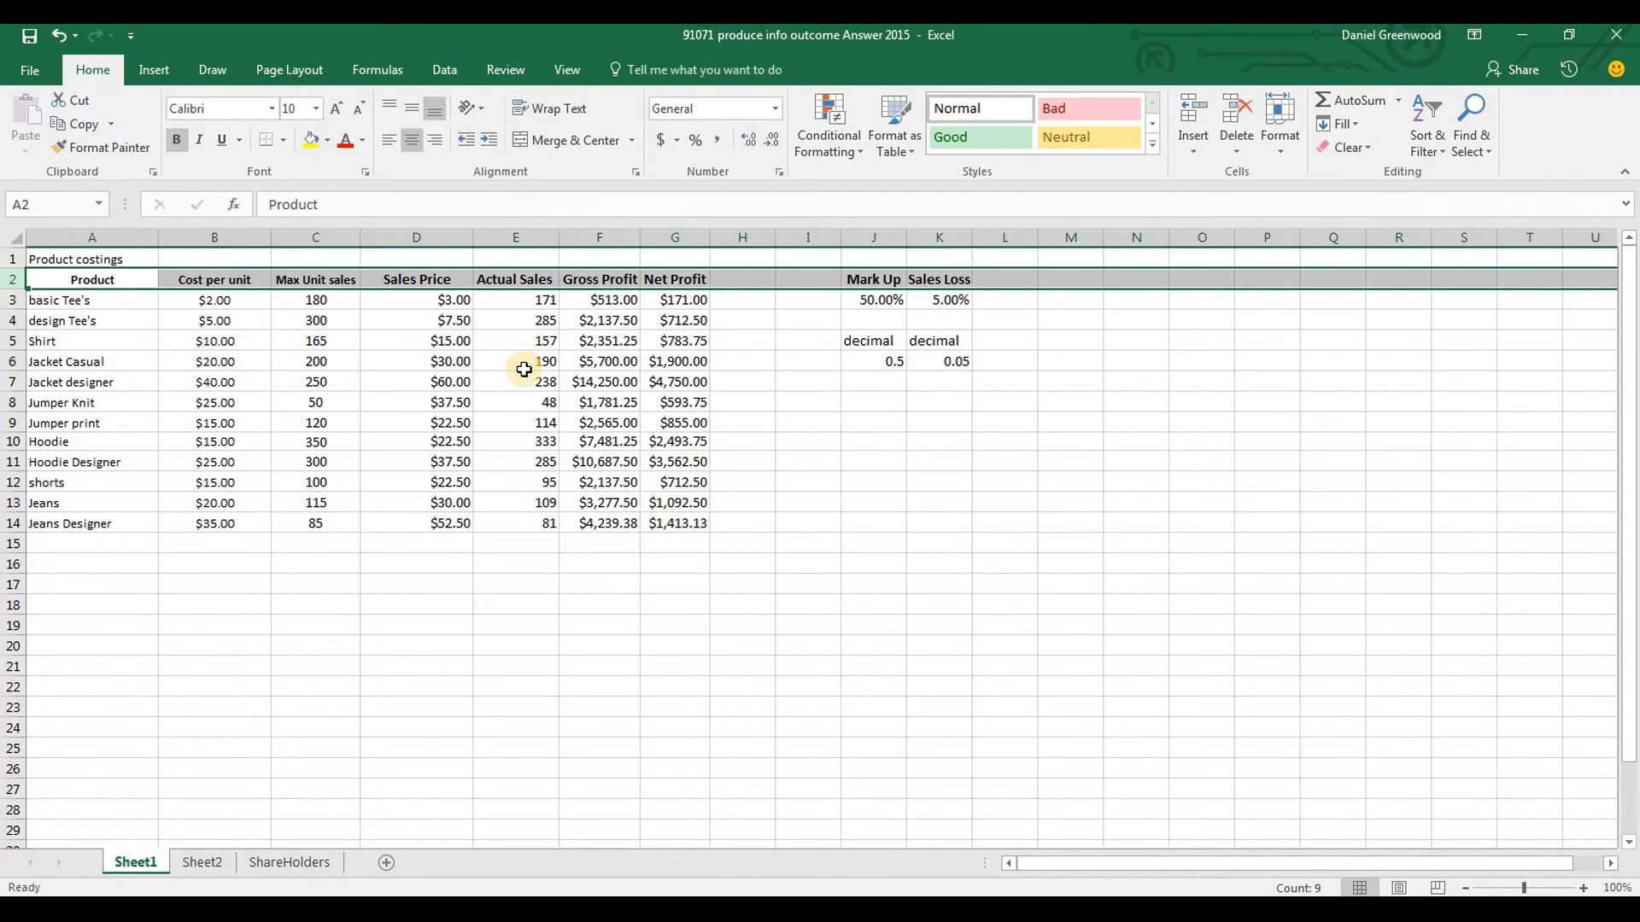
{"action": "left_click", "coordinate": [333, 602]}
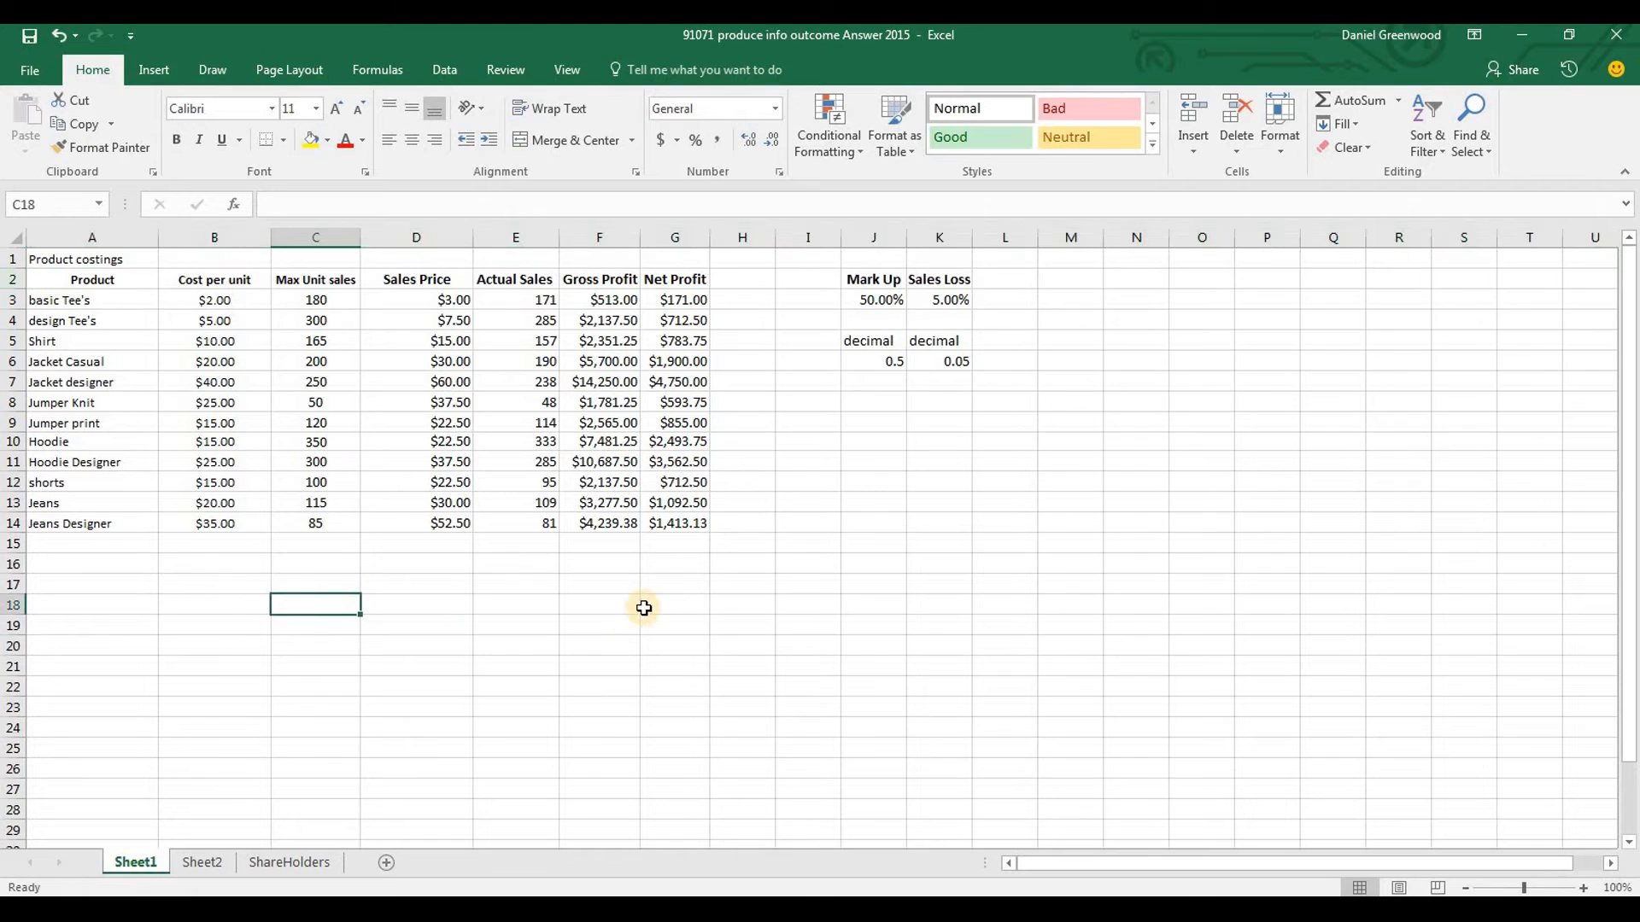
Enter the label Total in A16 and select G16 in the Net Profit column
{"action": "left_click", "coordinate": [53, 557]}
{"action": "type", "text": "total"}
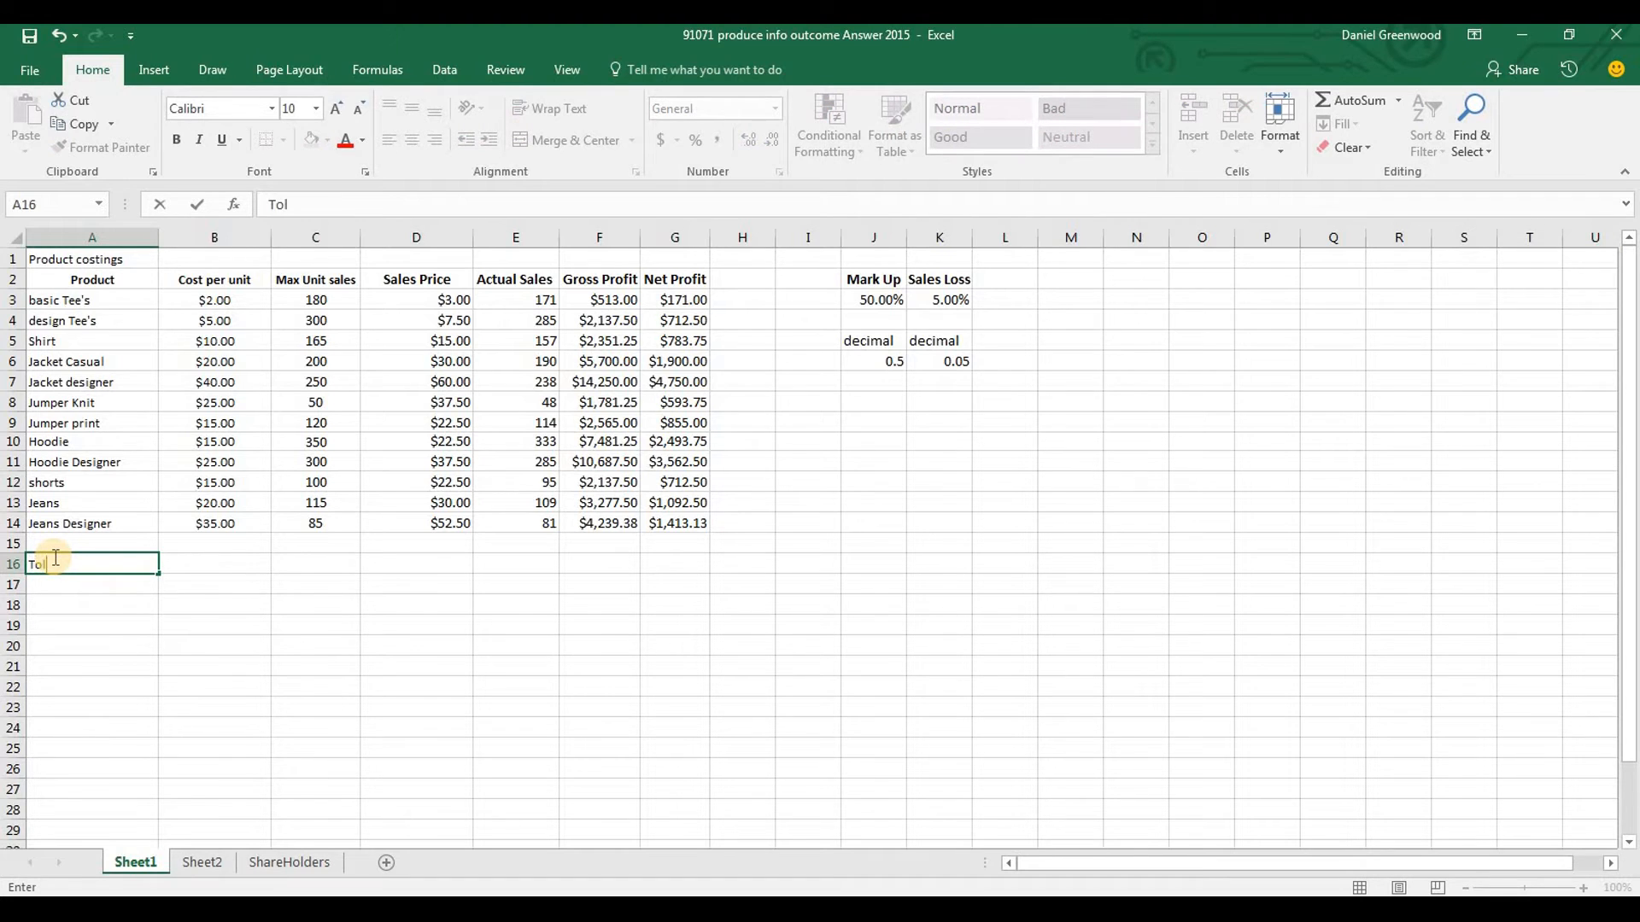
{"action": "key", "text": "Tab"}
{"action": "key", "text": "Tab"}
{"action": "key", "text": "Tab"}
{"action": "key", "text": "Tab"}
{"action": "key", "text": "Tab"}
{"action": "key", "text": "Tab"}
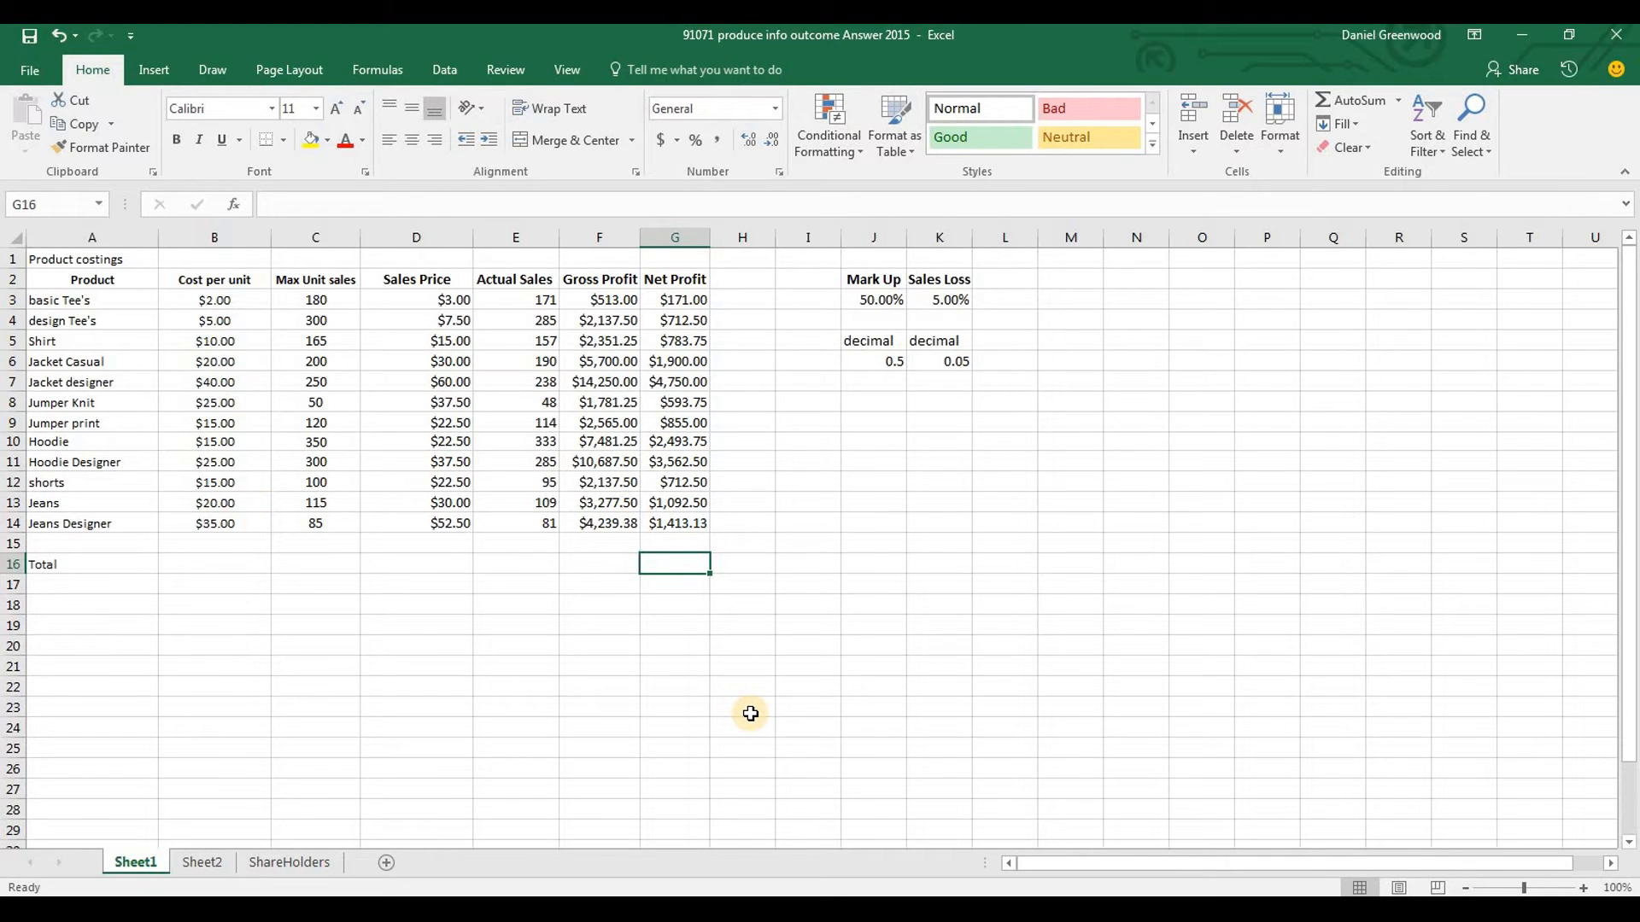
Total the Net Profit column in G16 with the formula =SUM(G3:G14)
{"action": "type", "text": "=sum("}
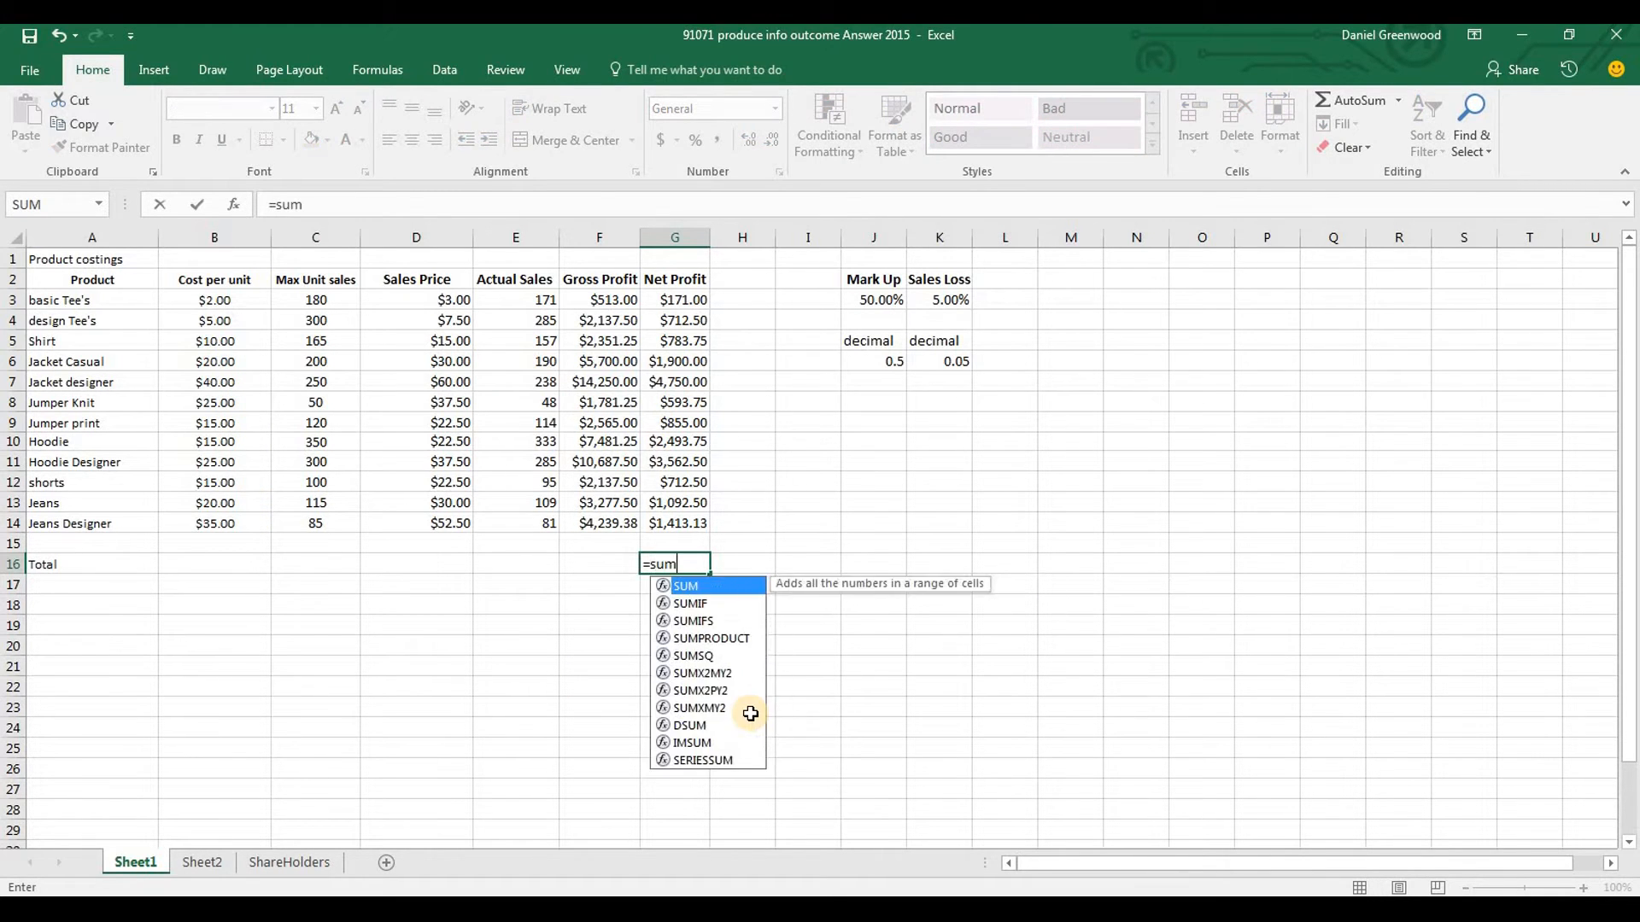
{"action": "left_click_drag", "start_coordinate": [675, 300], "coordinate": [673, 517]}
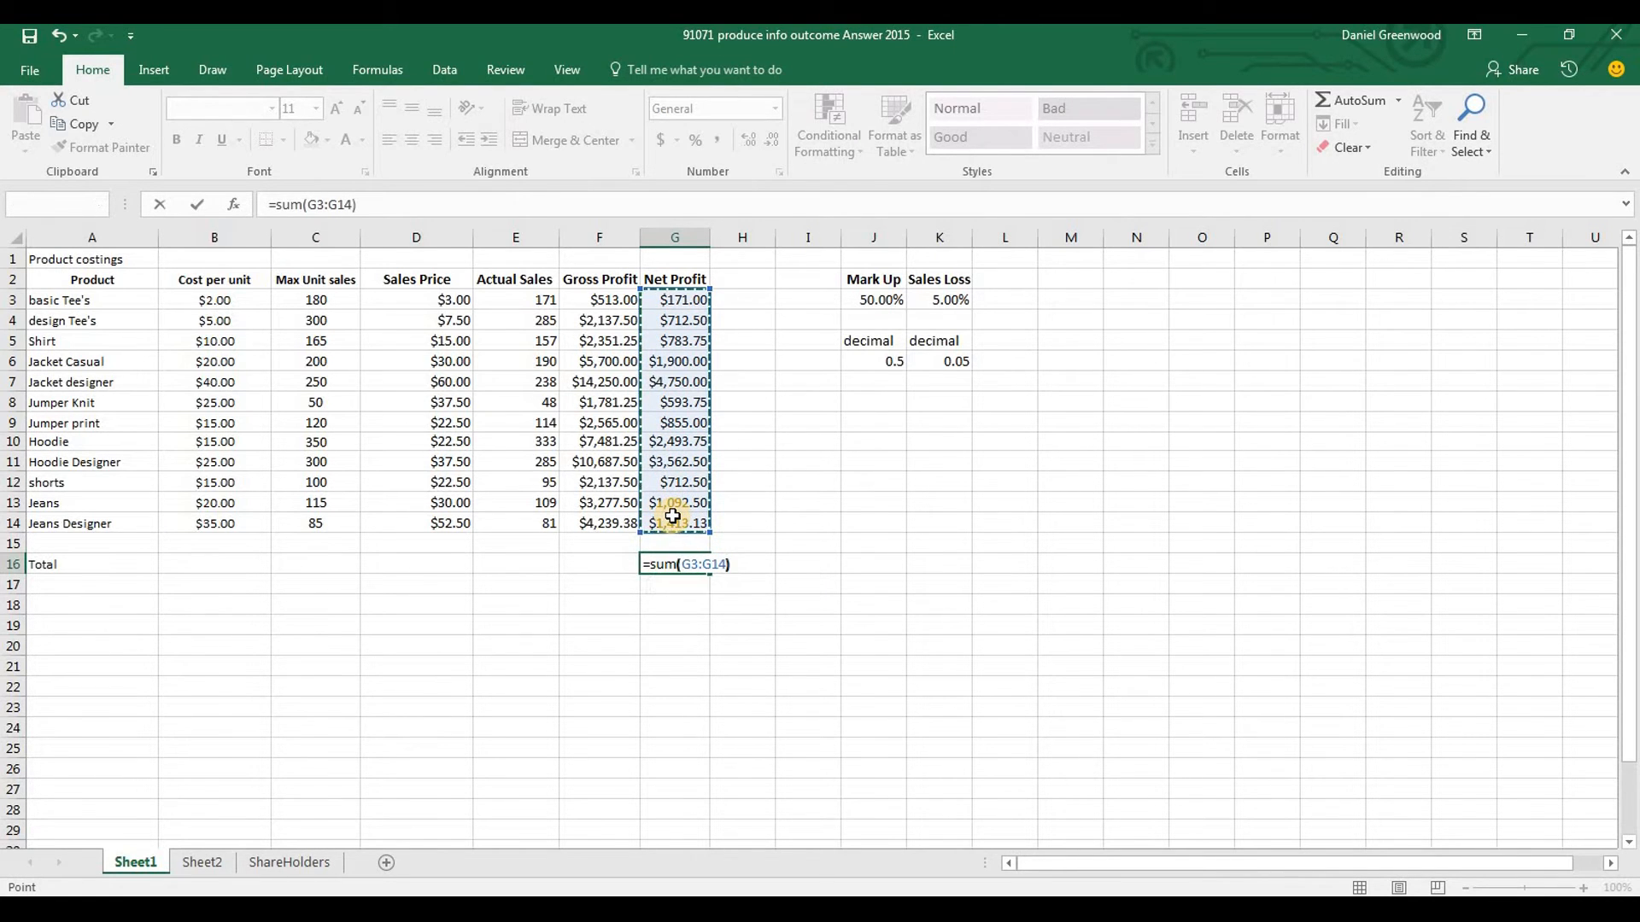
{"action": "key", "text": "Return"}
{"action": "left_click", "coordinate": [686, 567]}
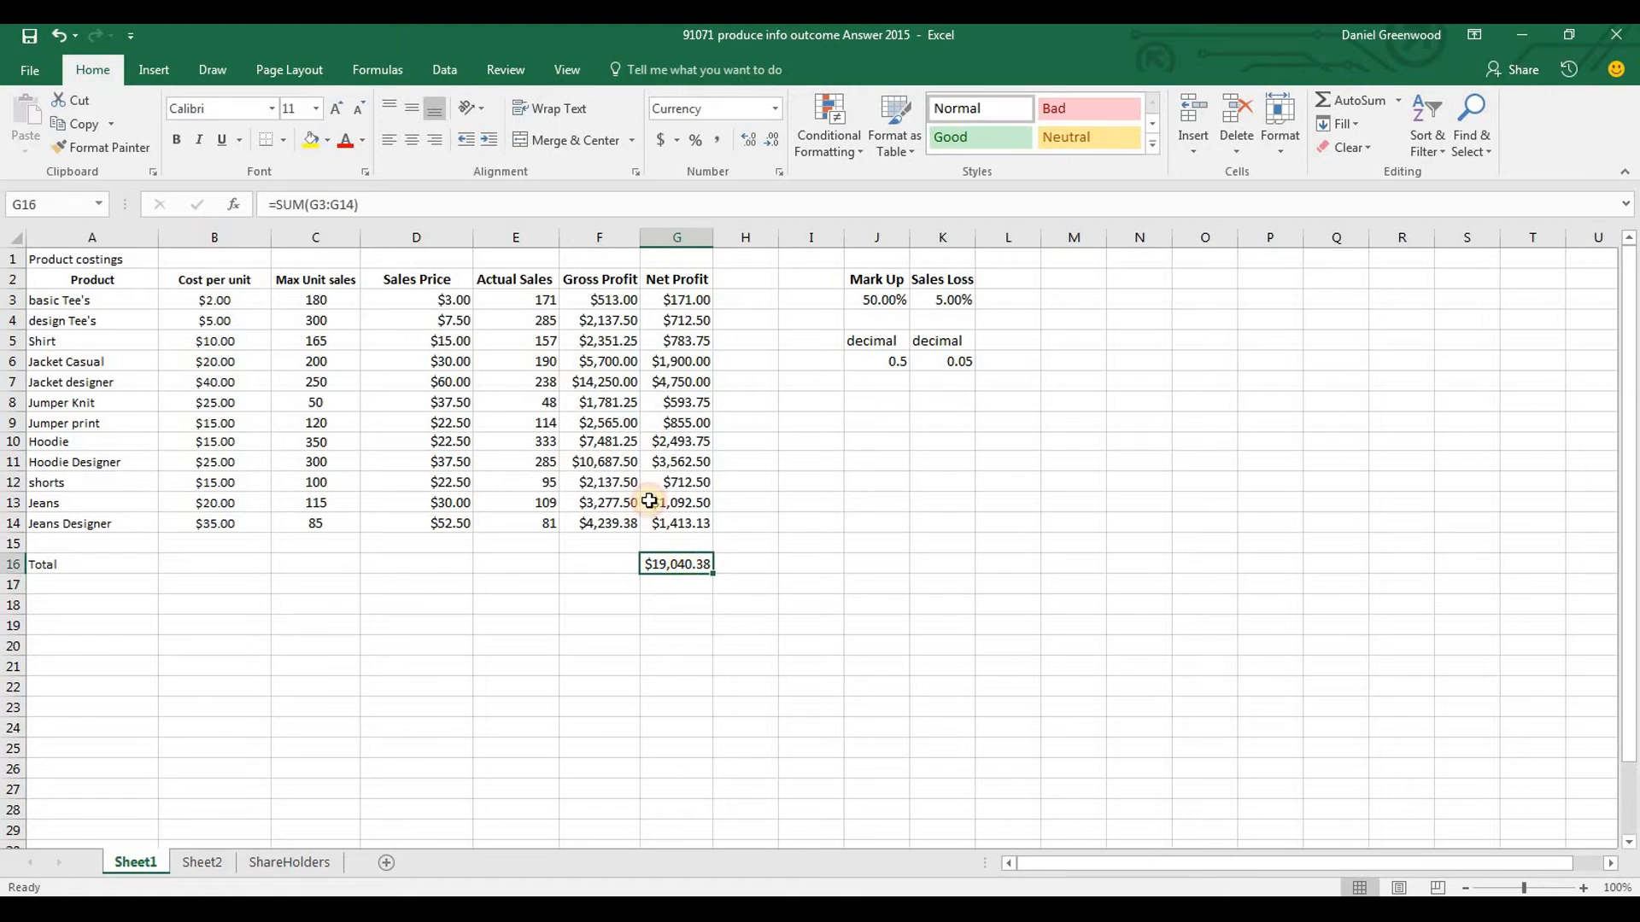
Fill the total formula from G16 back to C16 and delete the Sales Price total in D16
{"action": "left_click_drag", "start_coordinate": [715, 576], "coordinate": [300, 569]}
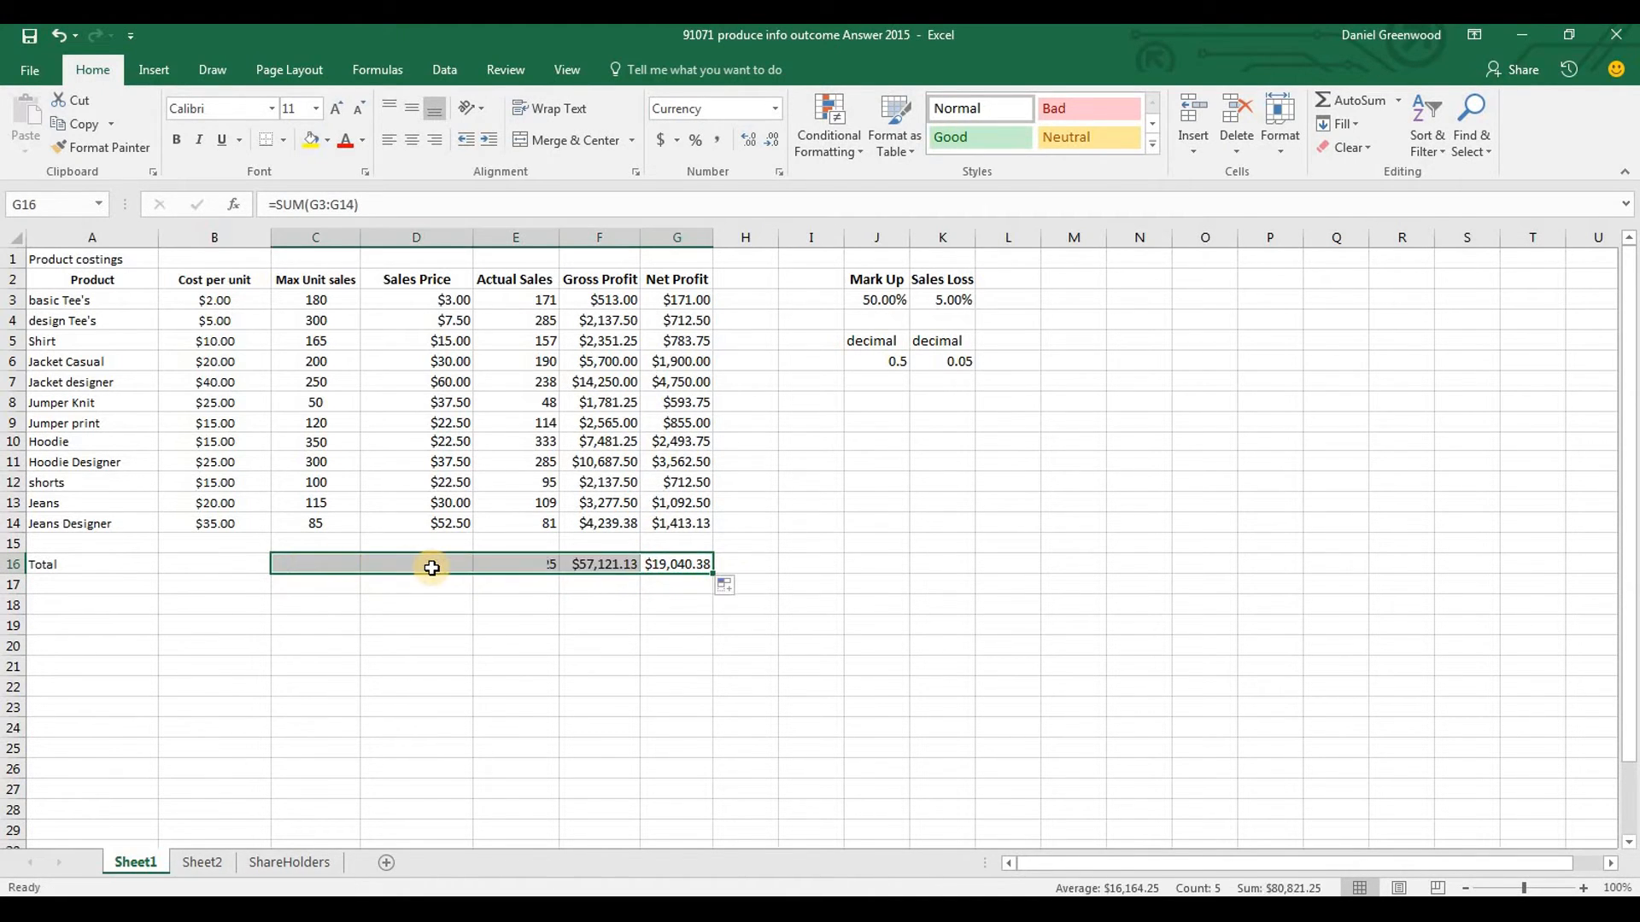
{"action": "left_click", "coordinate": [438, 568]}
{"action": "key", "text": "Delete"}
Format the Max Unit sales and Actual Sales totals in C16 and E16 as Number with 0 decimal places
{"action": "key", "text": "Left"}
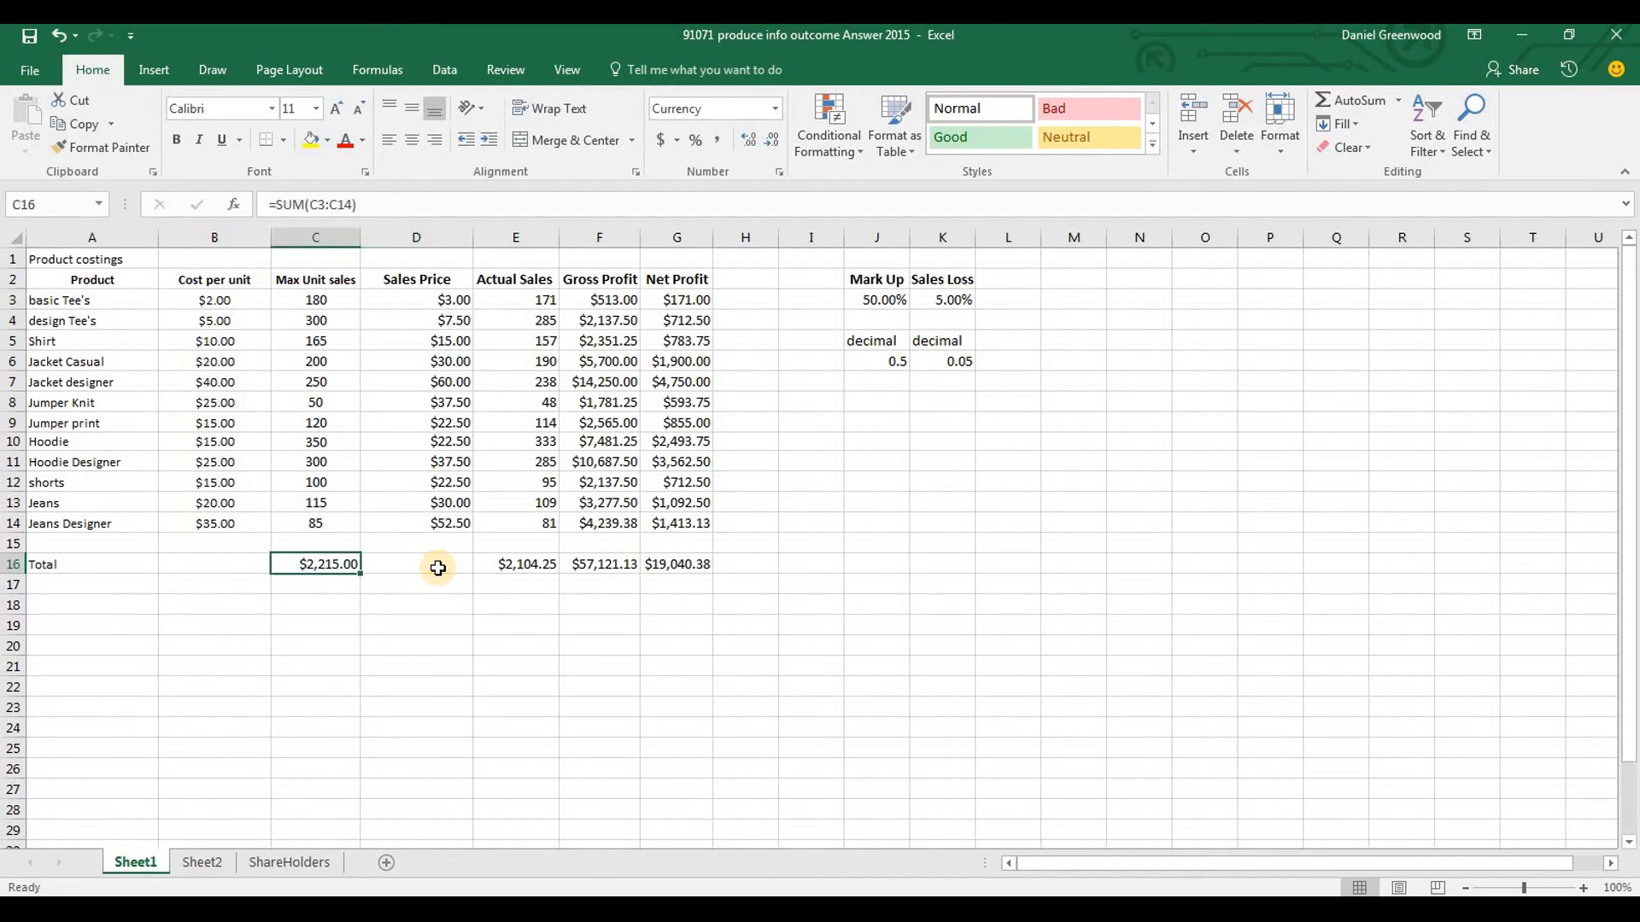
{"action": "left_click", "coordinate": [536, 566], "text": "ctrl"}
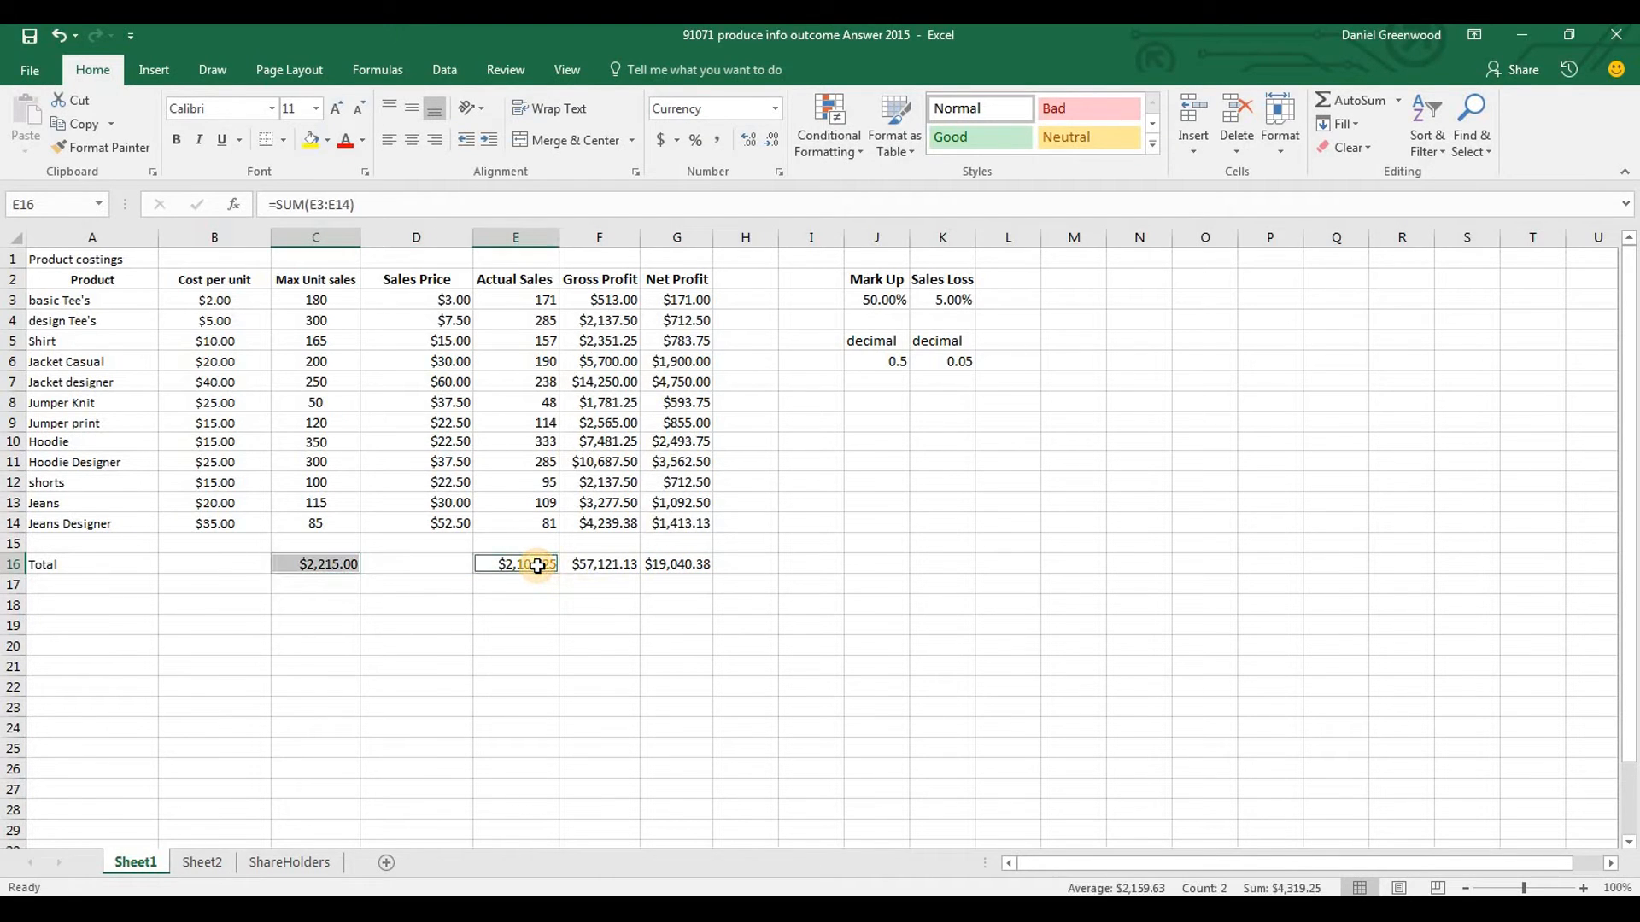
{"action": "key", "text": "ctrl+1"}
{"action": "left_click", "coordinate": [690, 358]}
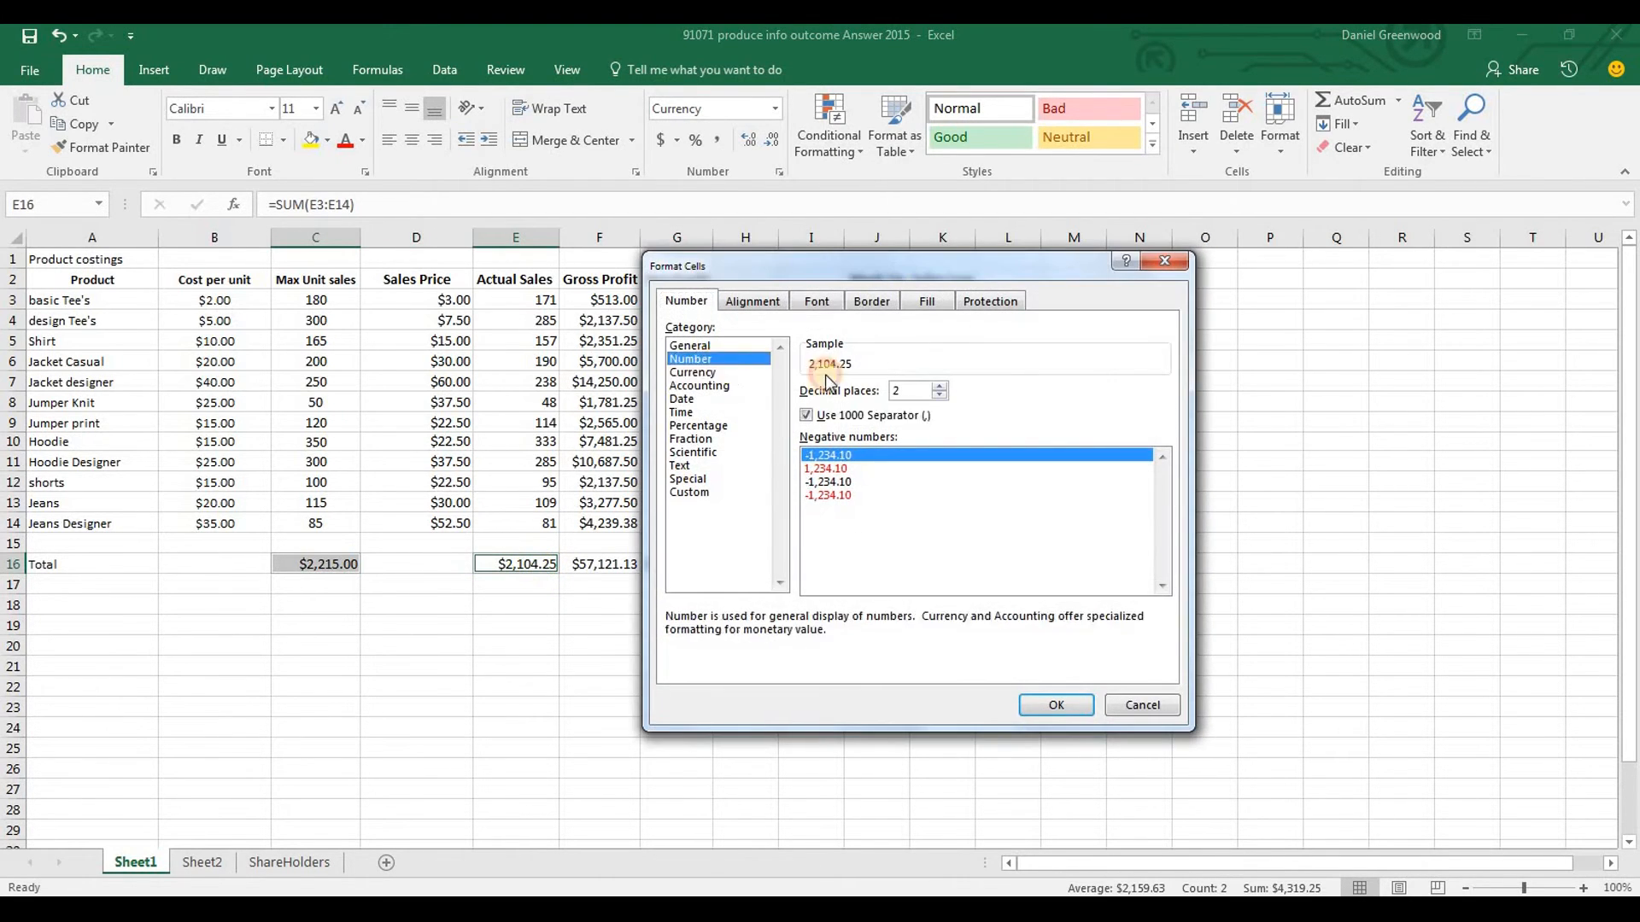
{"action": "left_click", "coordinate": [940, 396]}
{"action": "left_click", "coordinate": [939, 396]}
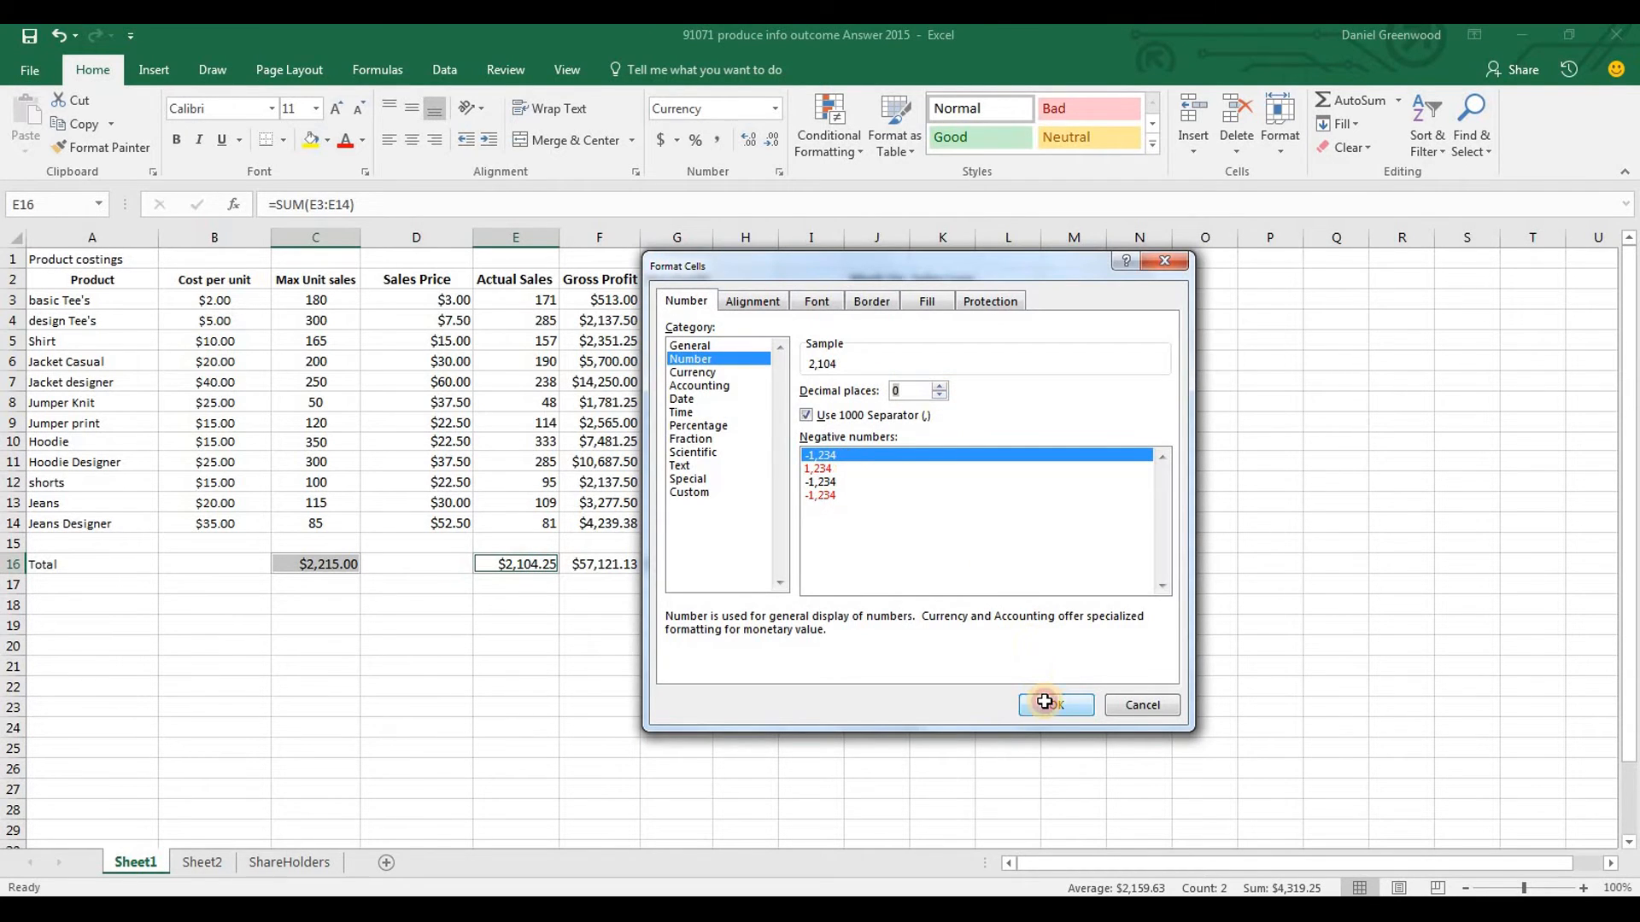
{"action": "left_click", "coordinate": [1056, 704]}
{"action": "left_click", "coordinate": [434, 619]}
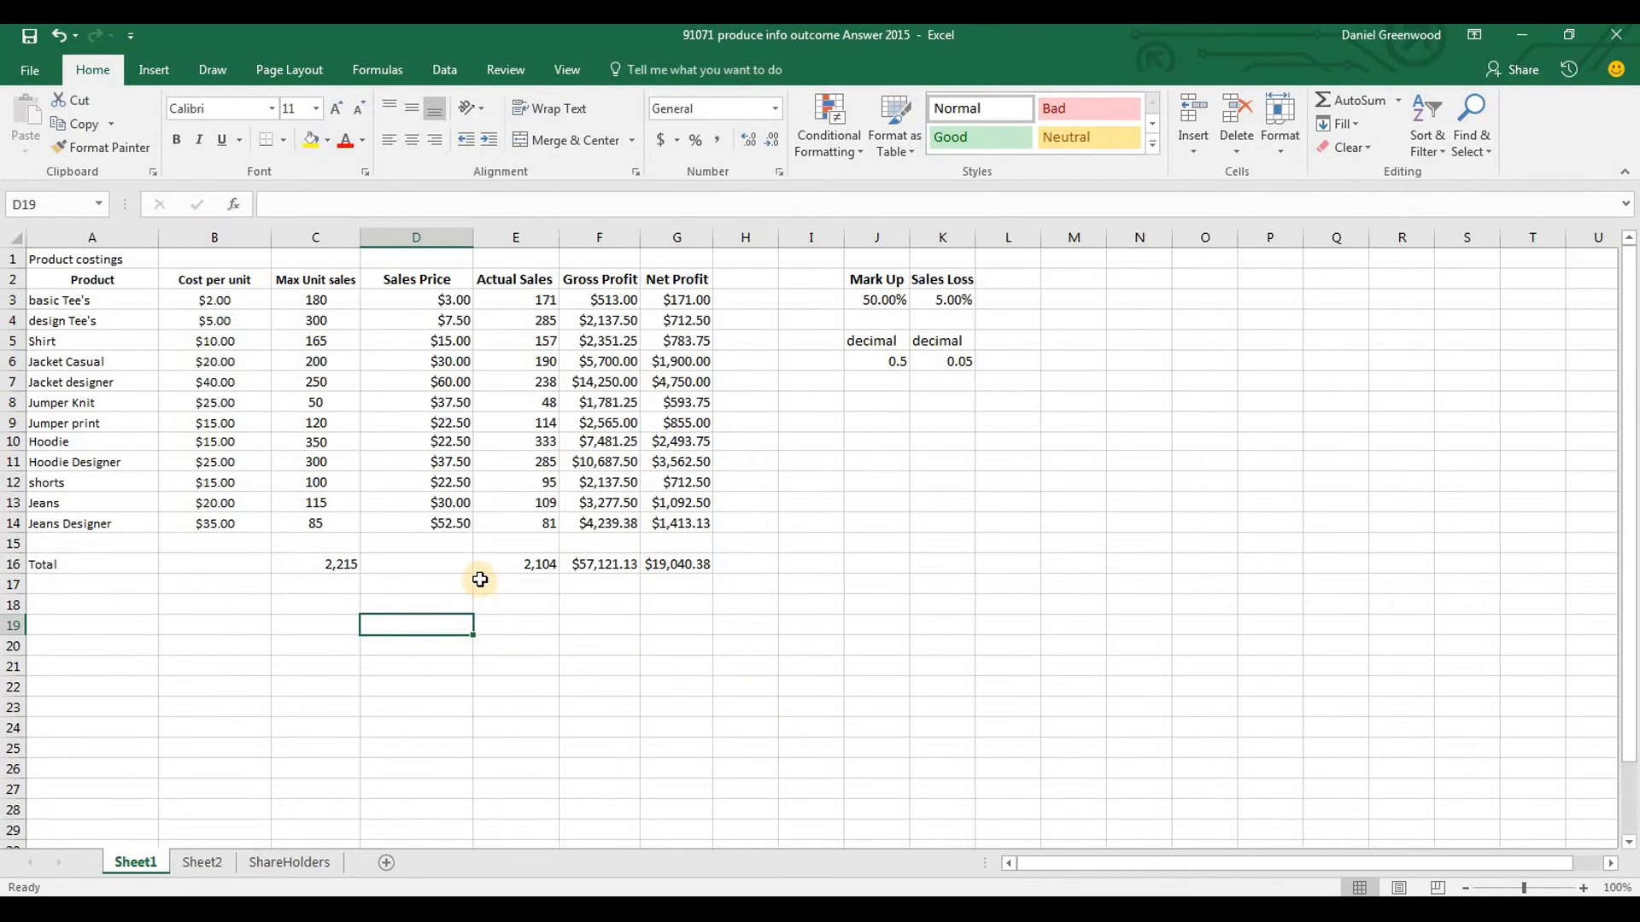
Bold the Total label in A16 and give B16:G16 a single top border and a double bottom border
{"action": "left_click", "coordinate": [39, 566]}
{"action": "key", "text": "Right"}
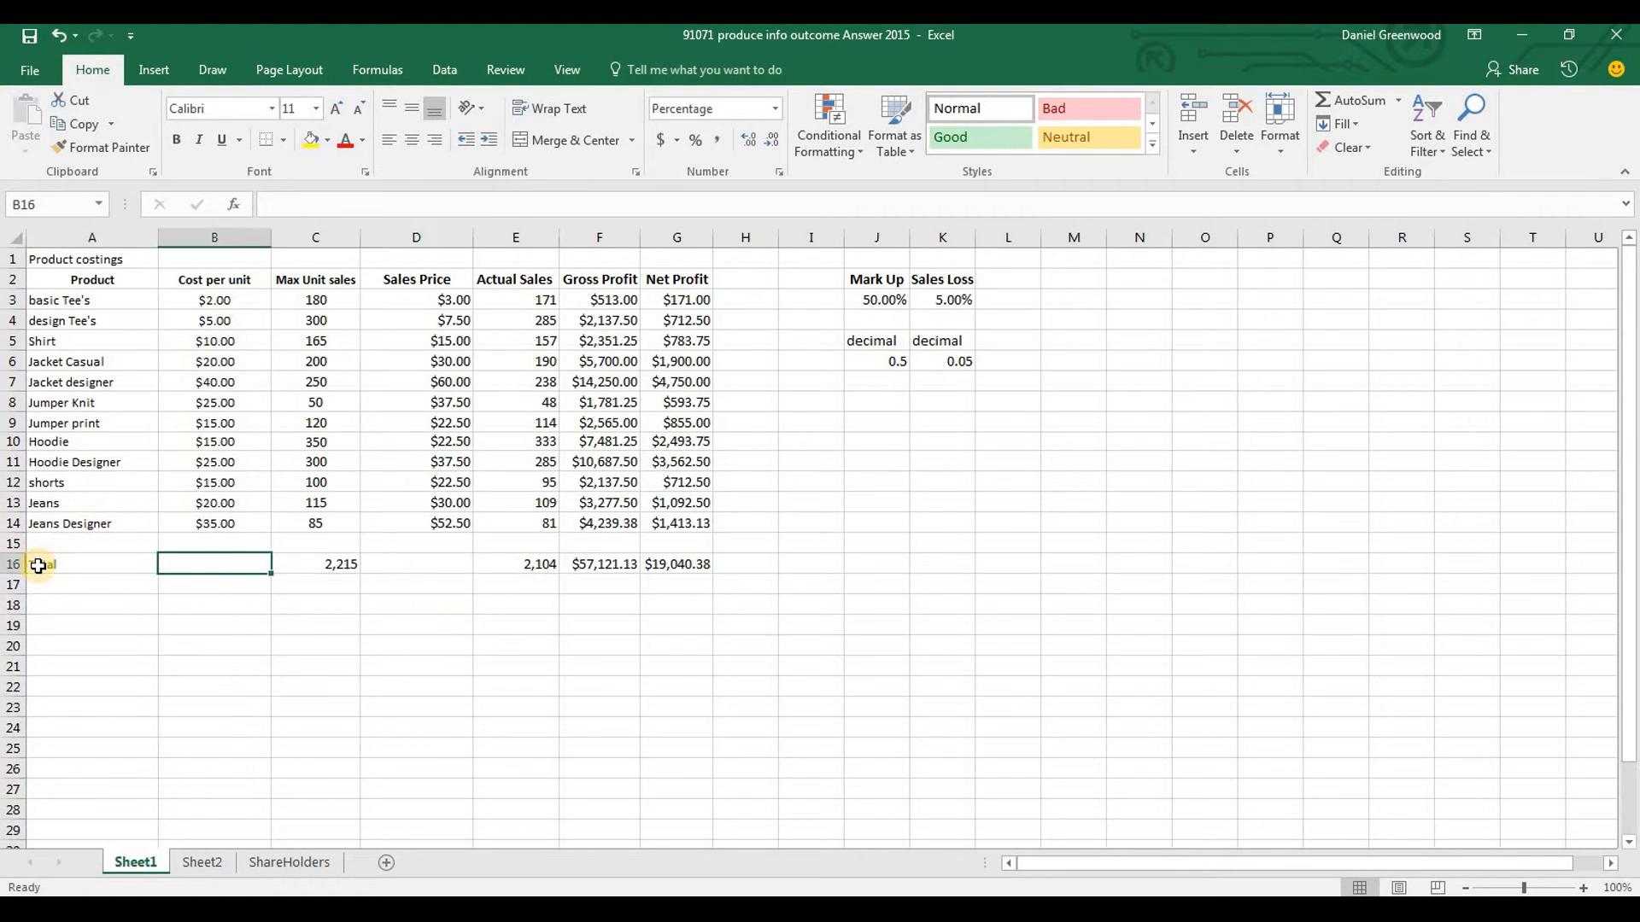
{"action": "key", "text": "shift+Right"}
{"action": "key", "text": "shift+Right"}
{"action": "key", "text": "shift+Right"}
{"action": "key", "text": "shift+Right"}
{"action": "key", "text": "shift+Right"}
{"action": "key", "text": "ctrl+1"}
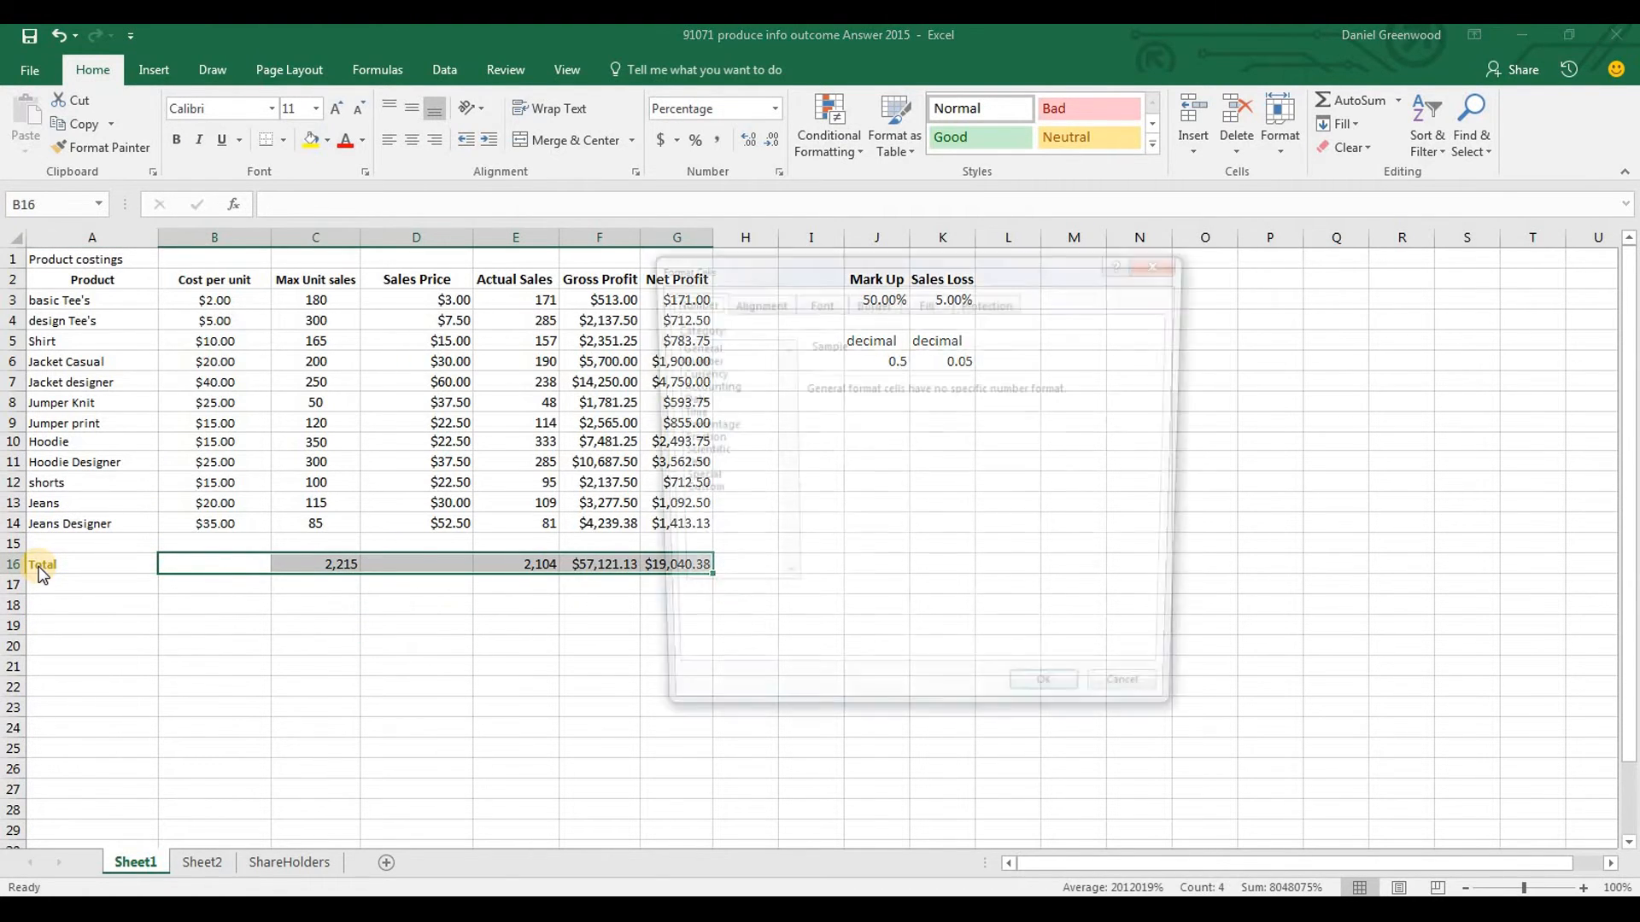
{"action": "left_click", "coordinate": [872, 300]}
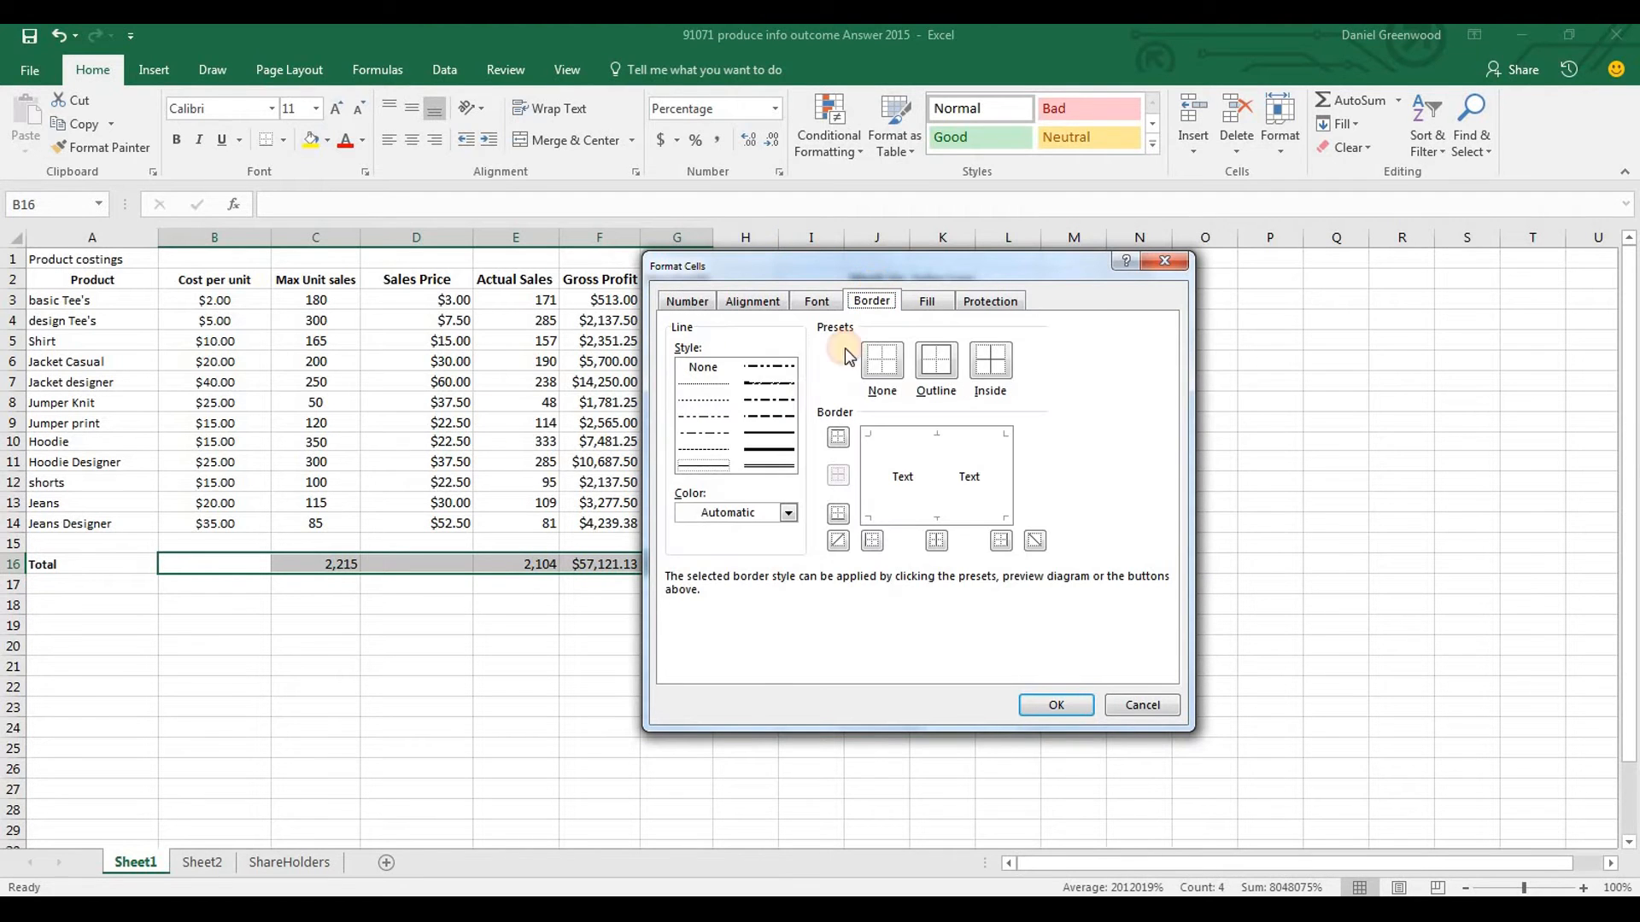
{"action": "left_click", "coordinate": [839, 438]}
{"action": "left_click", "coordinate": [786, 469]}
{"action": "left_click", "coordinate": [839, 514]}
{"action": "left_click", "coordinate": [1057, 704]}
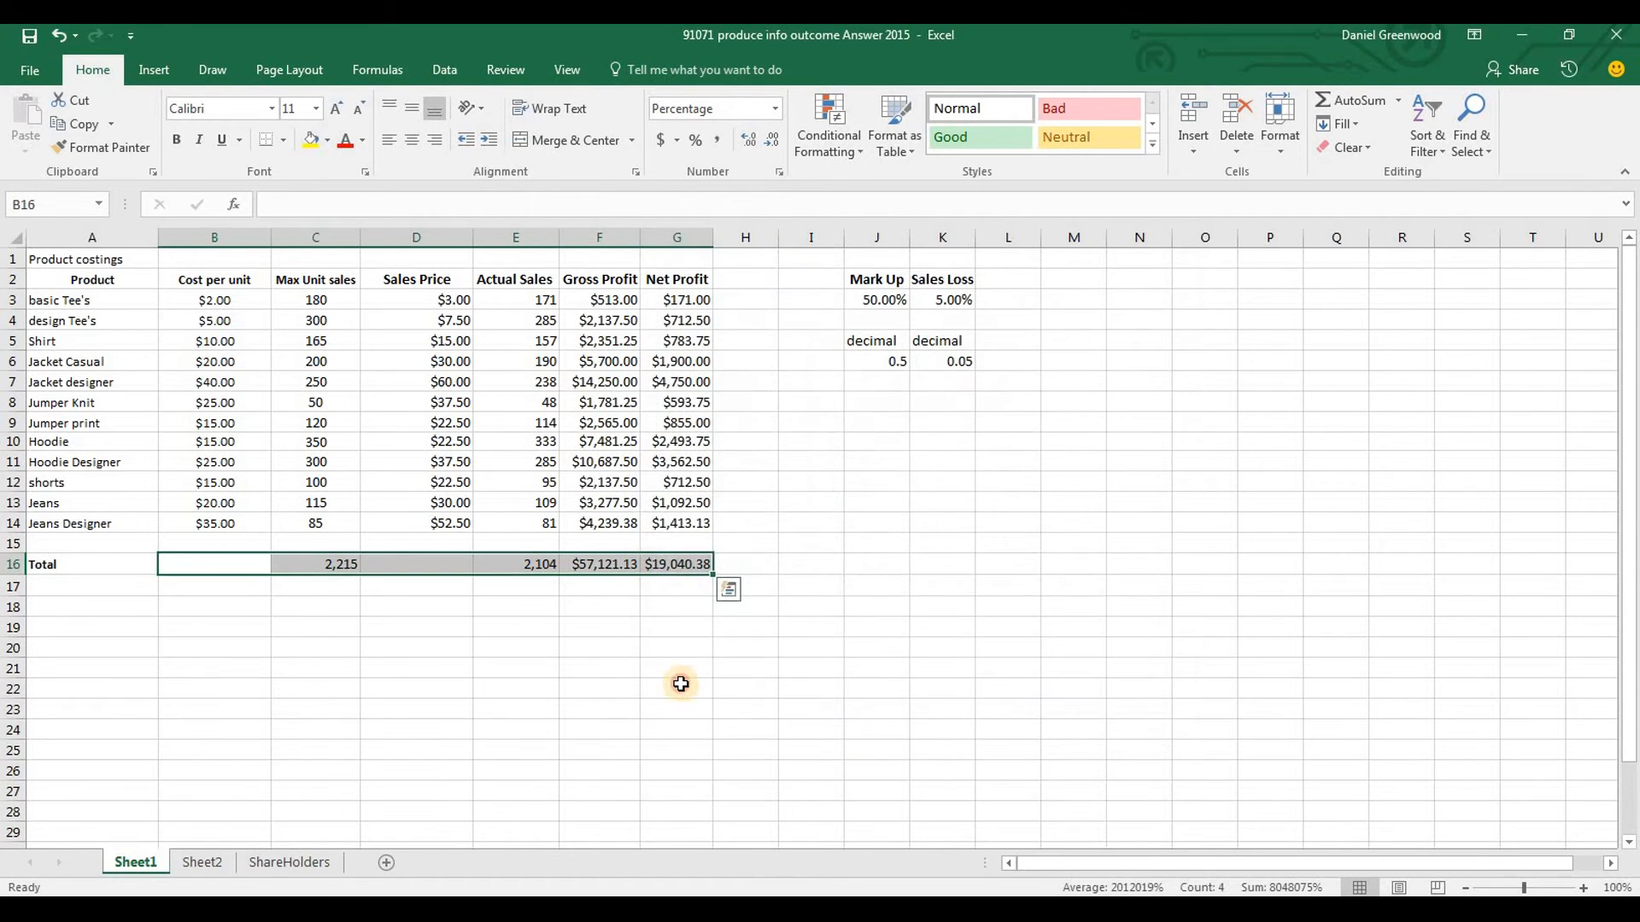
{"action": "left_click", "coordinate": [680, 685]}
{"action": "key", "text": "Up"}
{"action": "key", "text": "Up"}
{"action": "key", "text": "Up"}
{"action": "key", "text": "ctrl+Up"}
{"action": "key", "text": "ctrl+Up"}
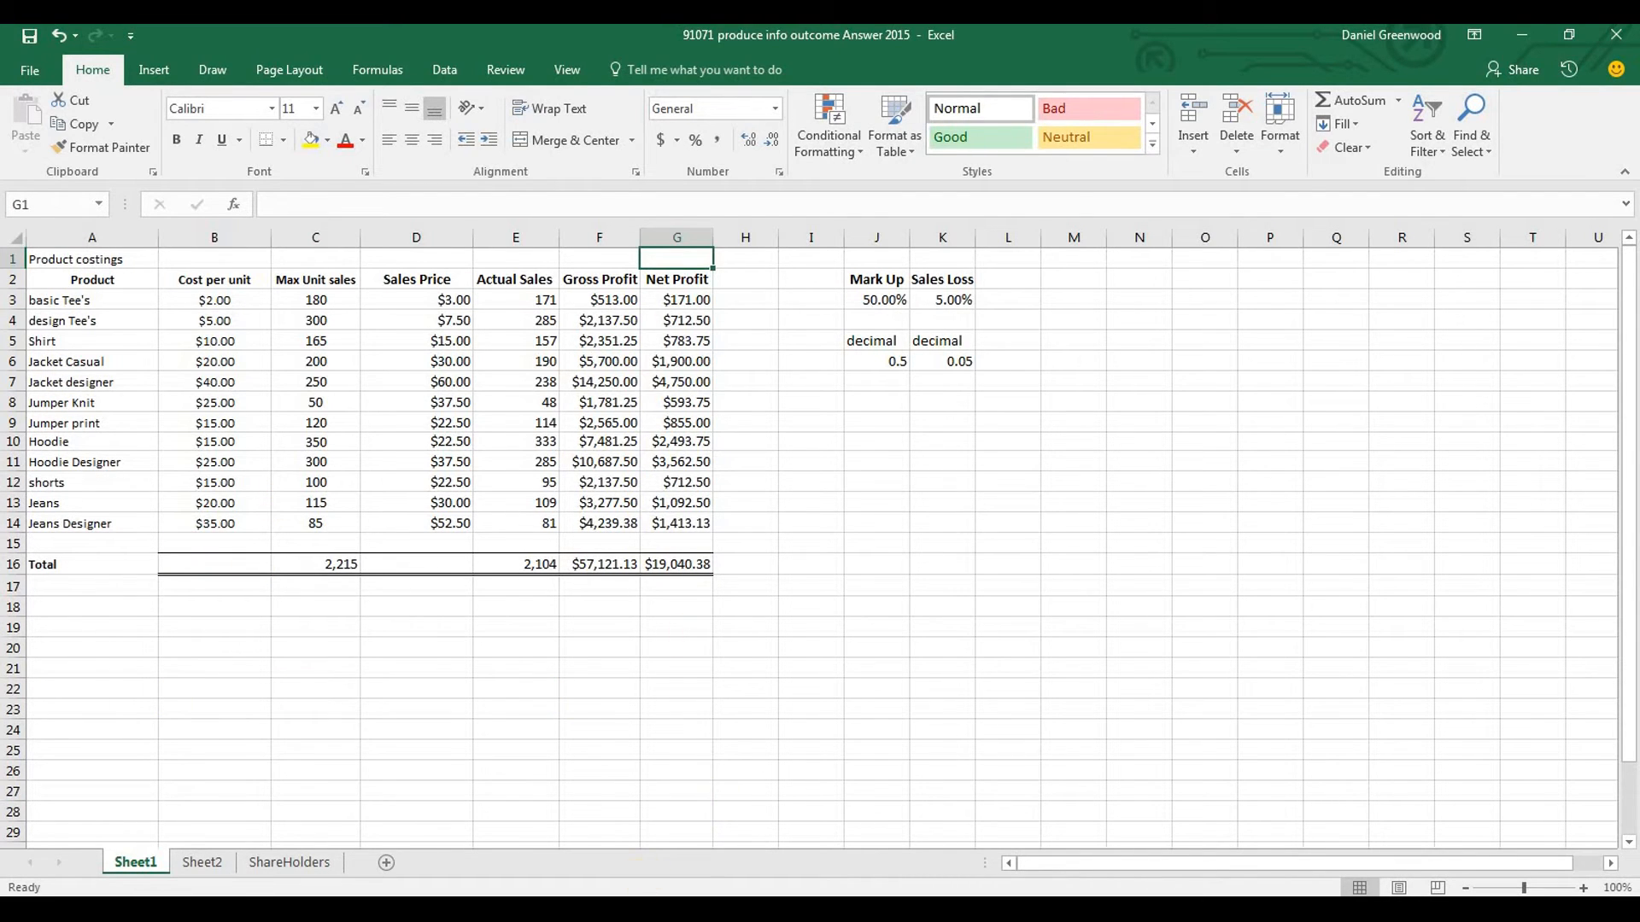
Switch to the Word brief and read the Excel formatting requirements in the Task sheet section, including the font
{"action": "key", "text": "alt+Tab"}
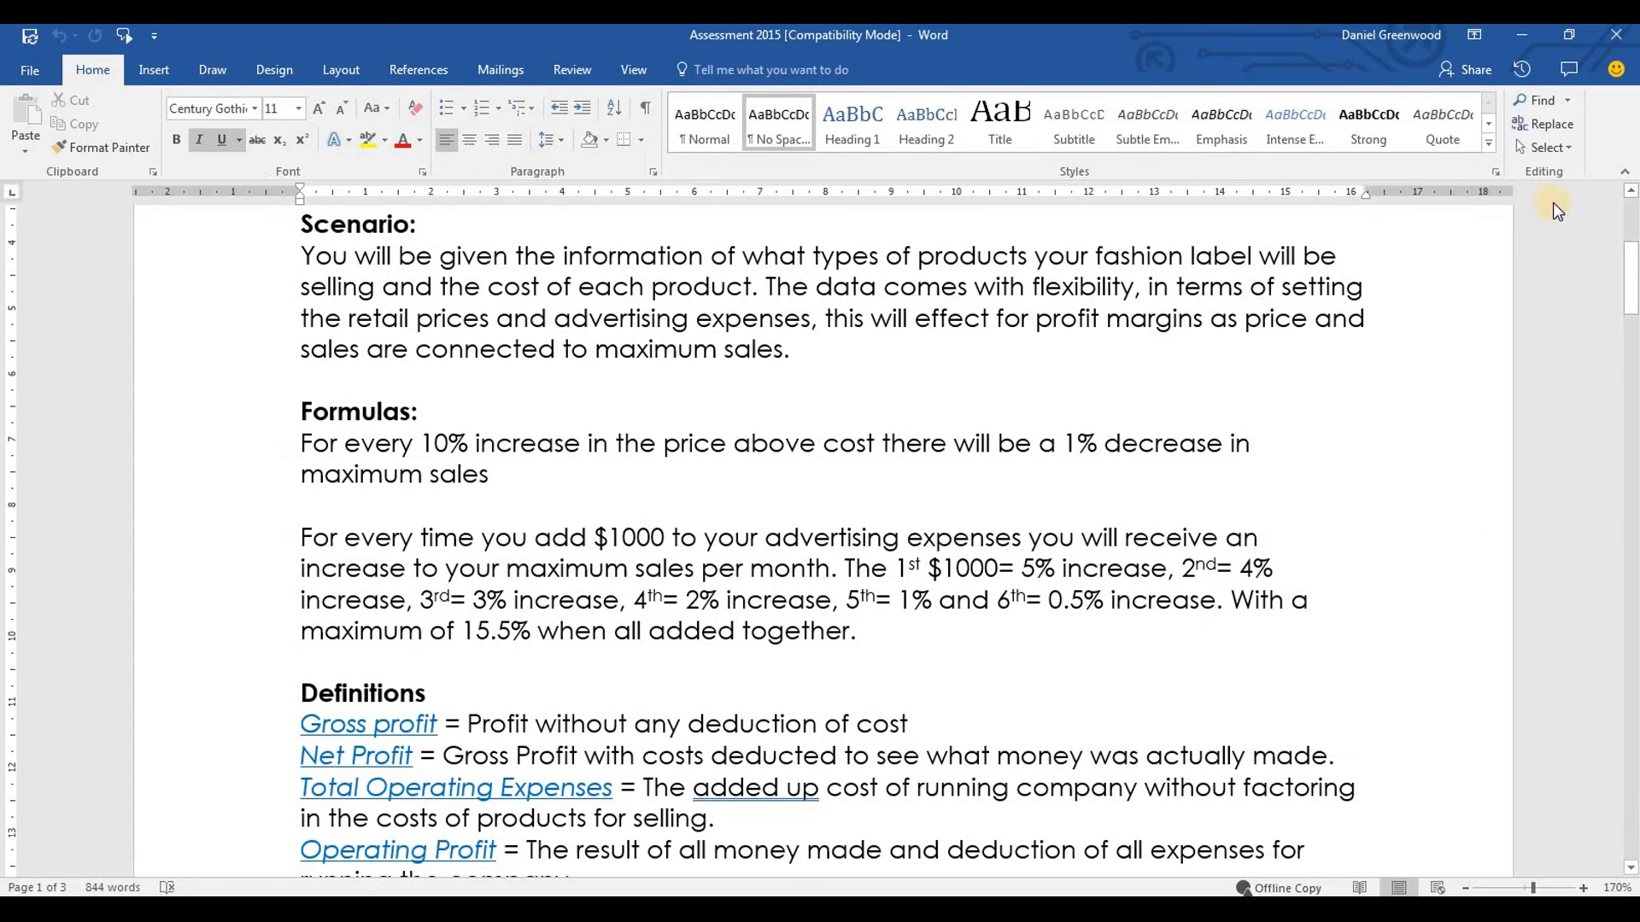
{"action": "left_click_drag", "start_coordinate": [1631, 277], "coordinate": [1632, 498]}
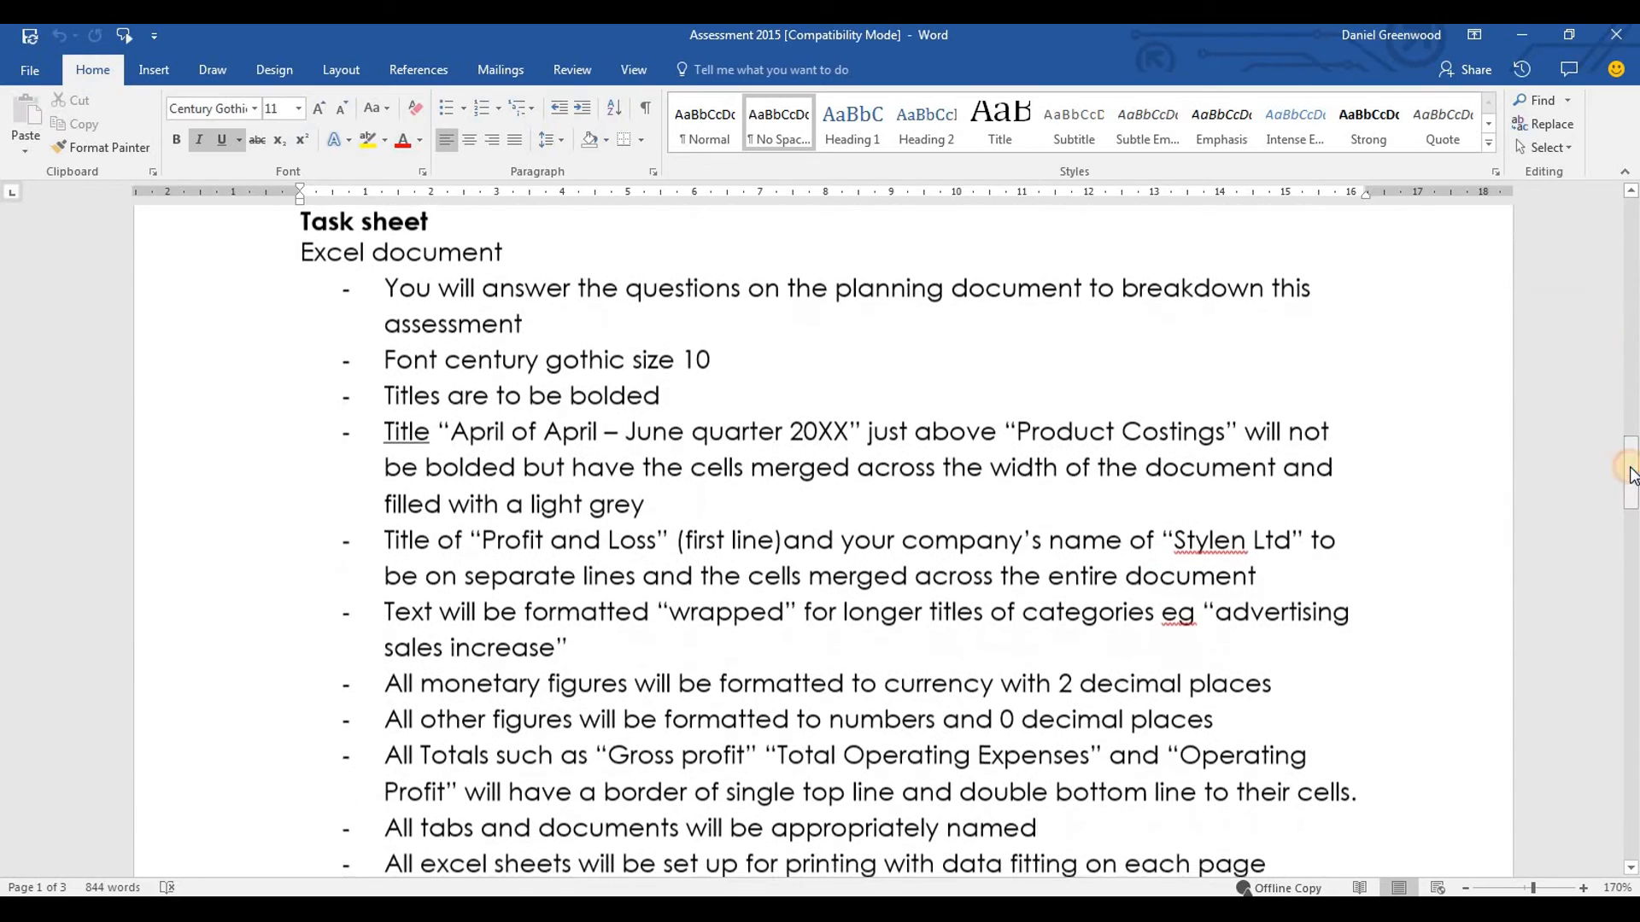
{"action": "left_click", "coordinate": [387, 299]}
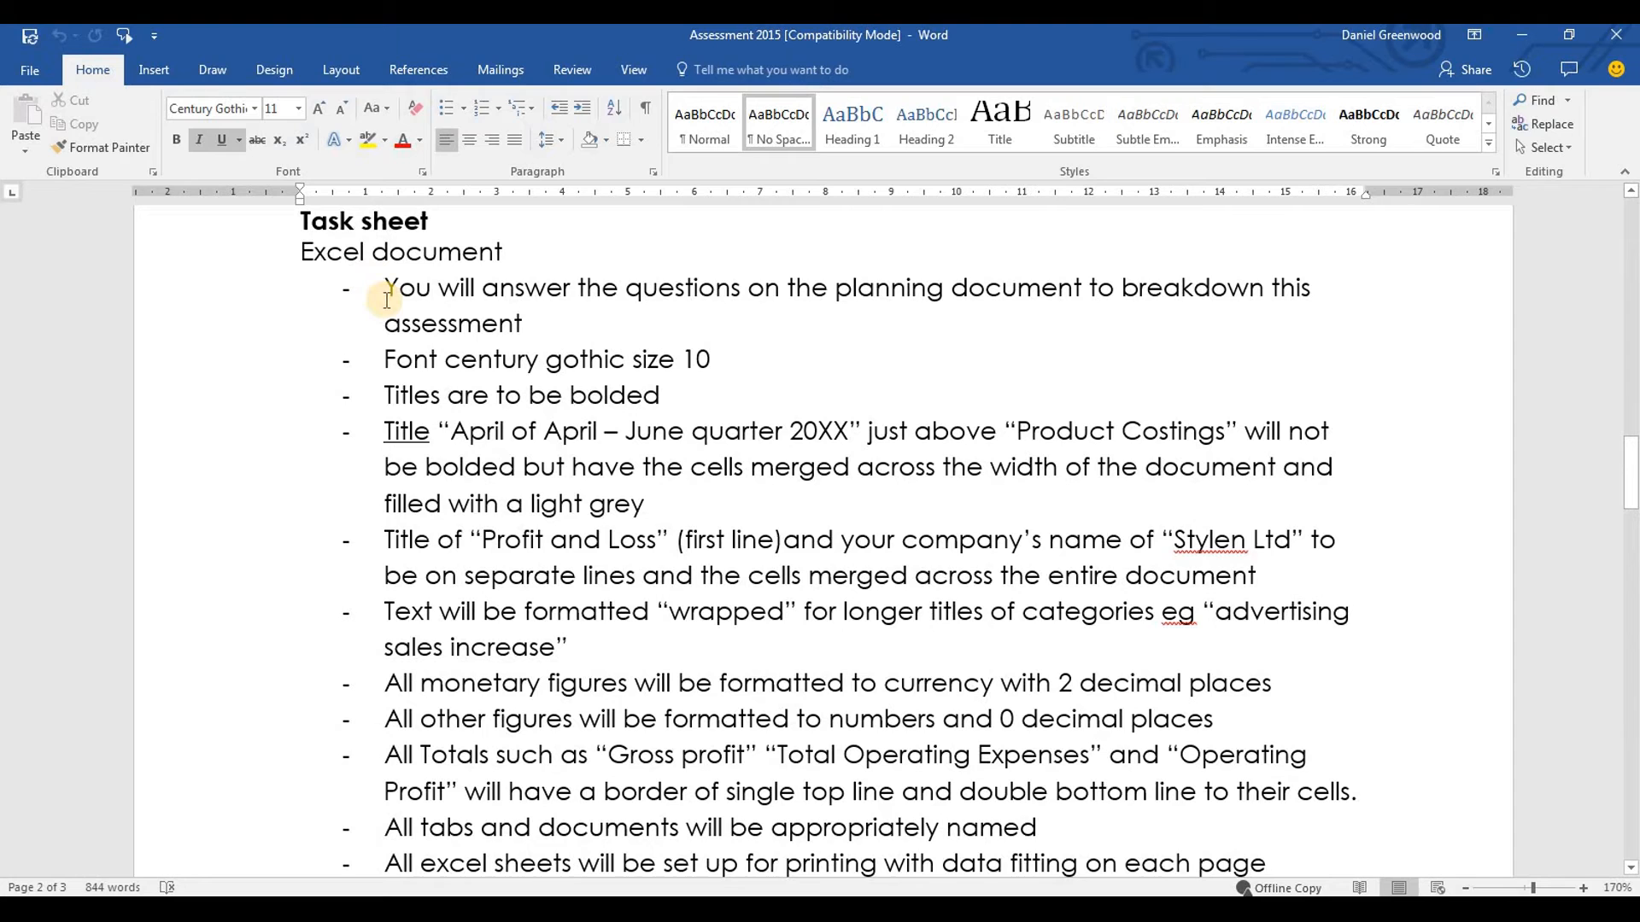
{"action": "left_click_drag", "start_coordinate": [533, 328], "coordinate": [391, 290]}
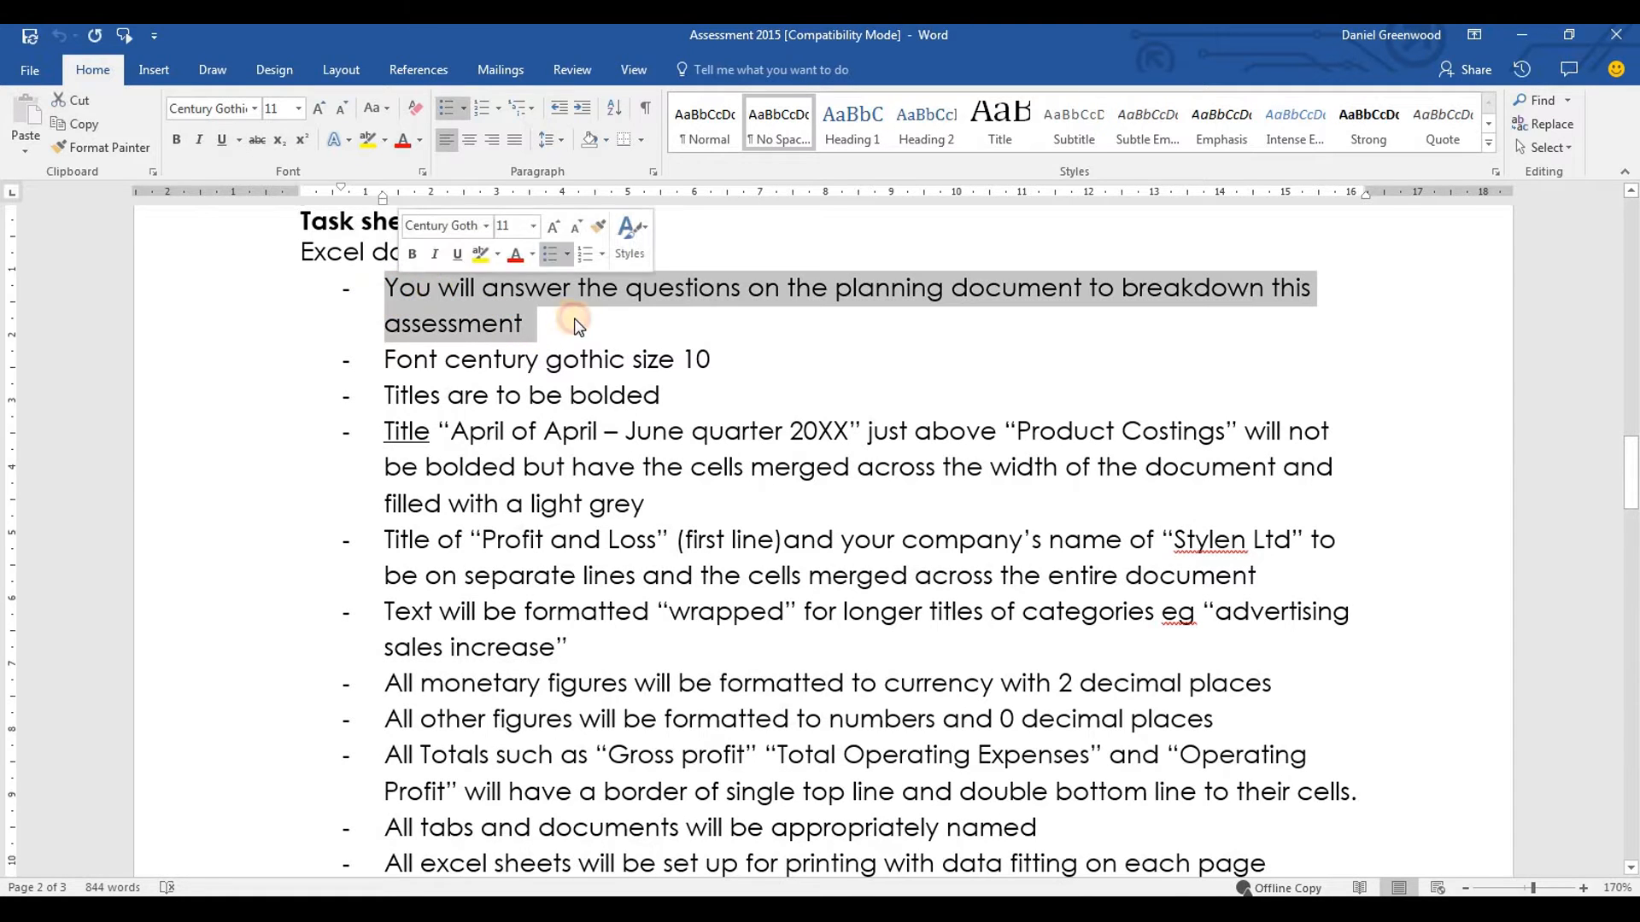
{"action": "left_click", "coordinate": [524, 324]}
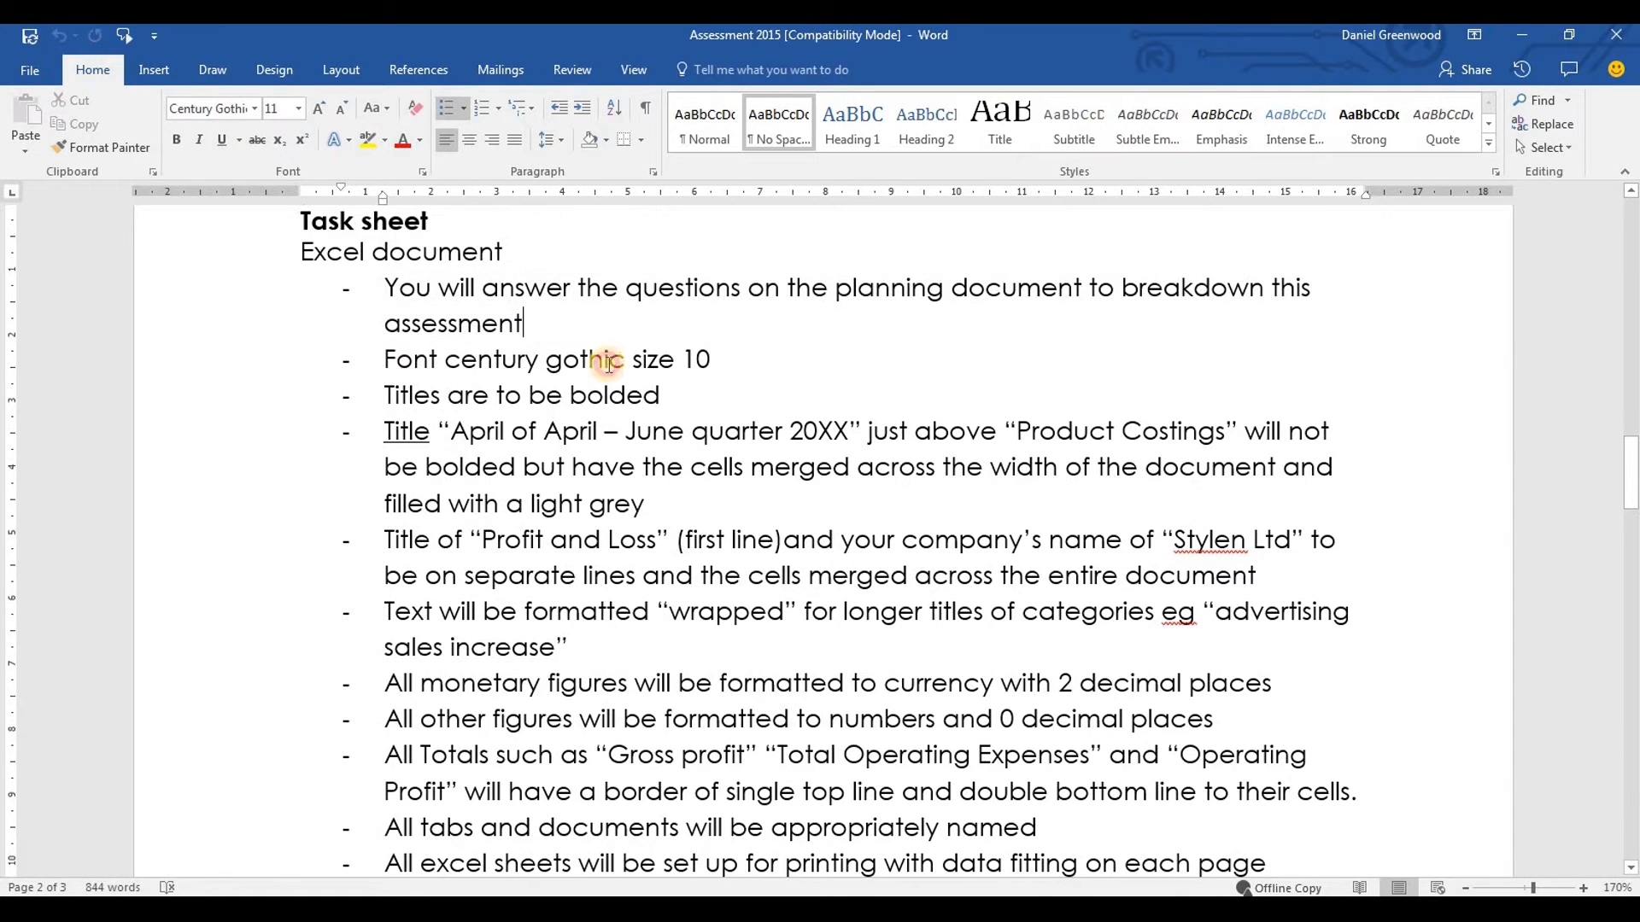
{"action": "left_click_drag", "start_coordinate": [386, 360], "coordinate": [682, 363]}
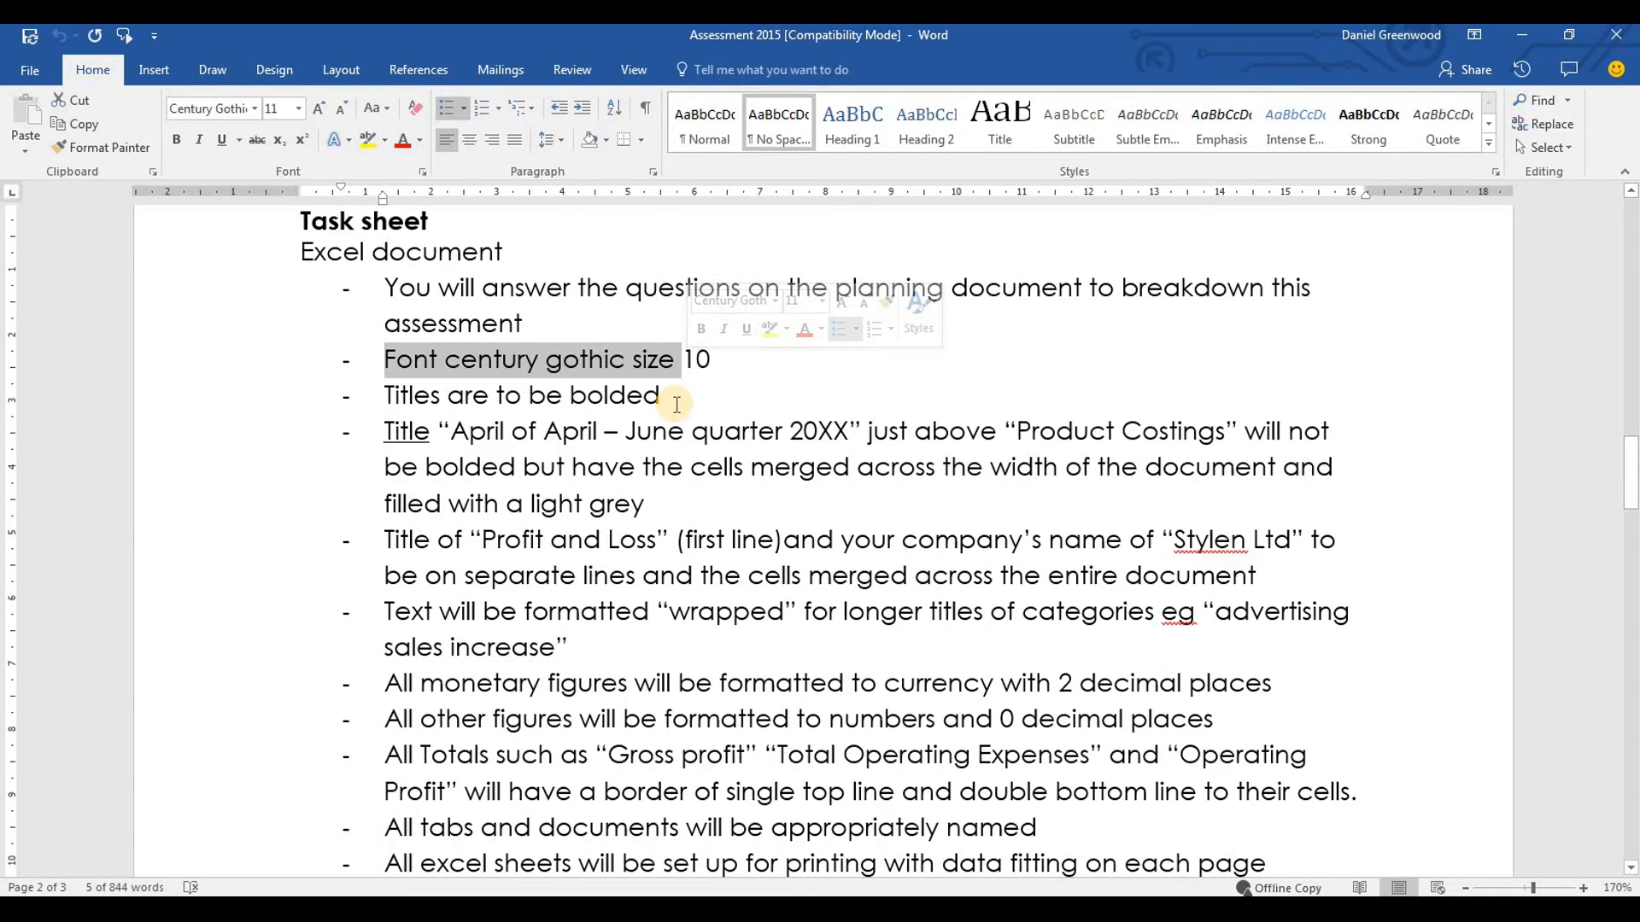
Switch back to Excel and set the font of the whole product costing sheet to Century Gothic
{"action": "key", "text": "alt+Tab"}
{"action": "left_click", "coordinate": [14, 238]}
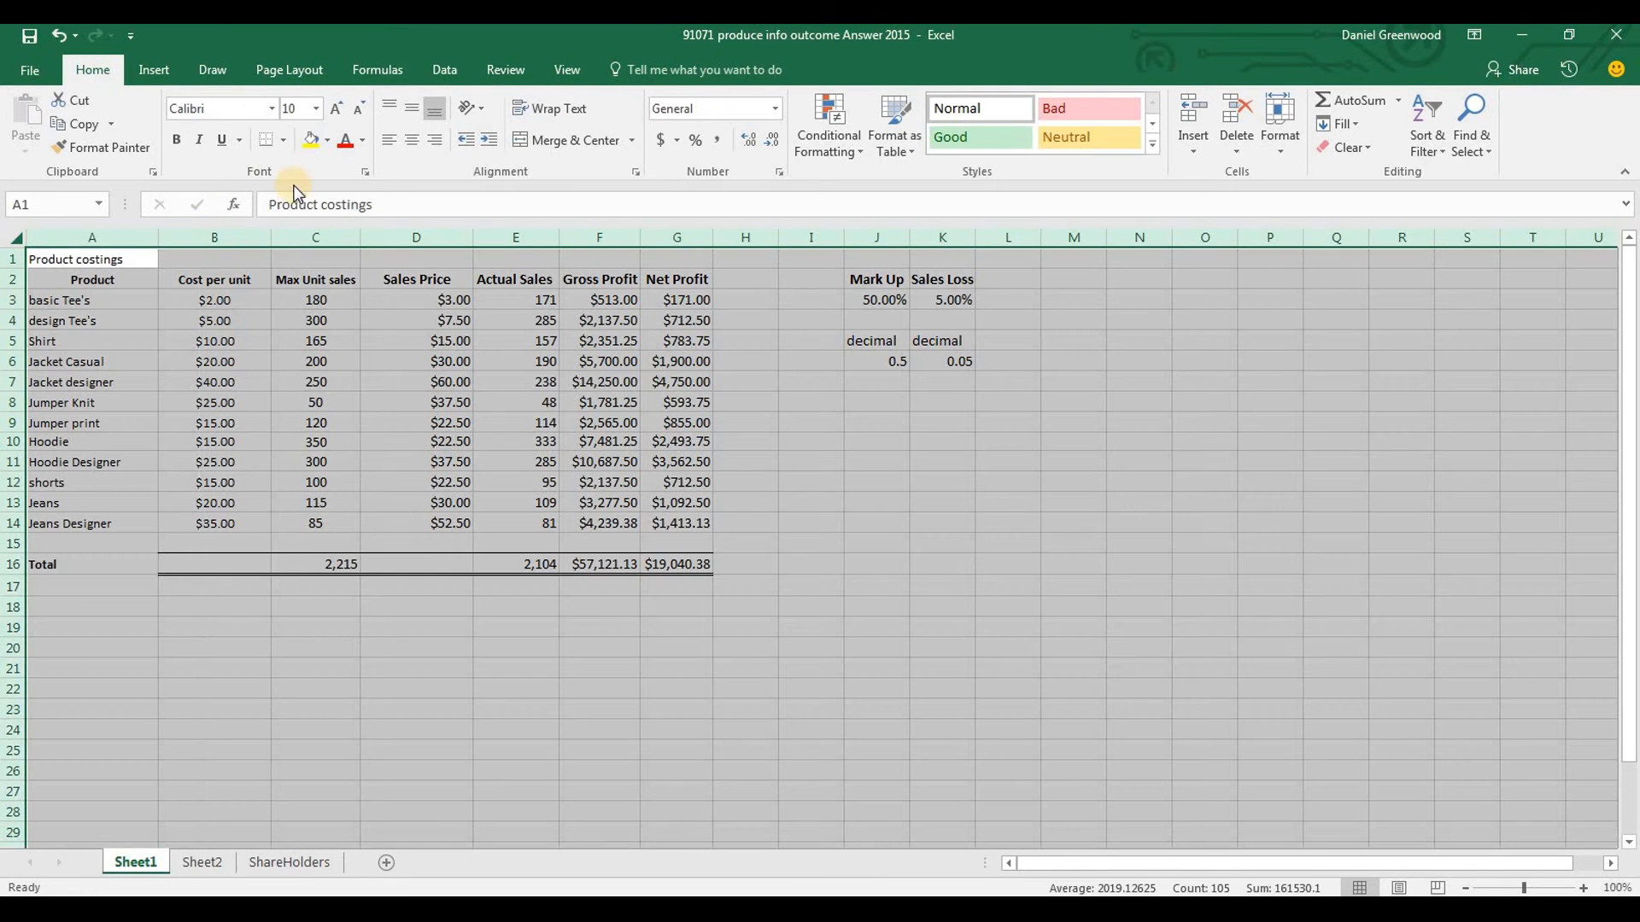
{"action": "left_click", "coordinate": [235, 108]}
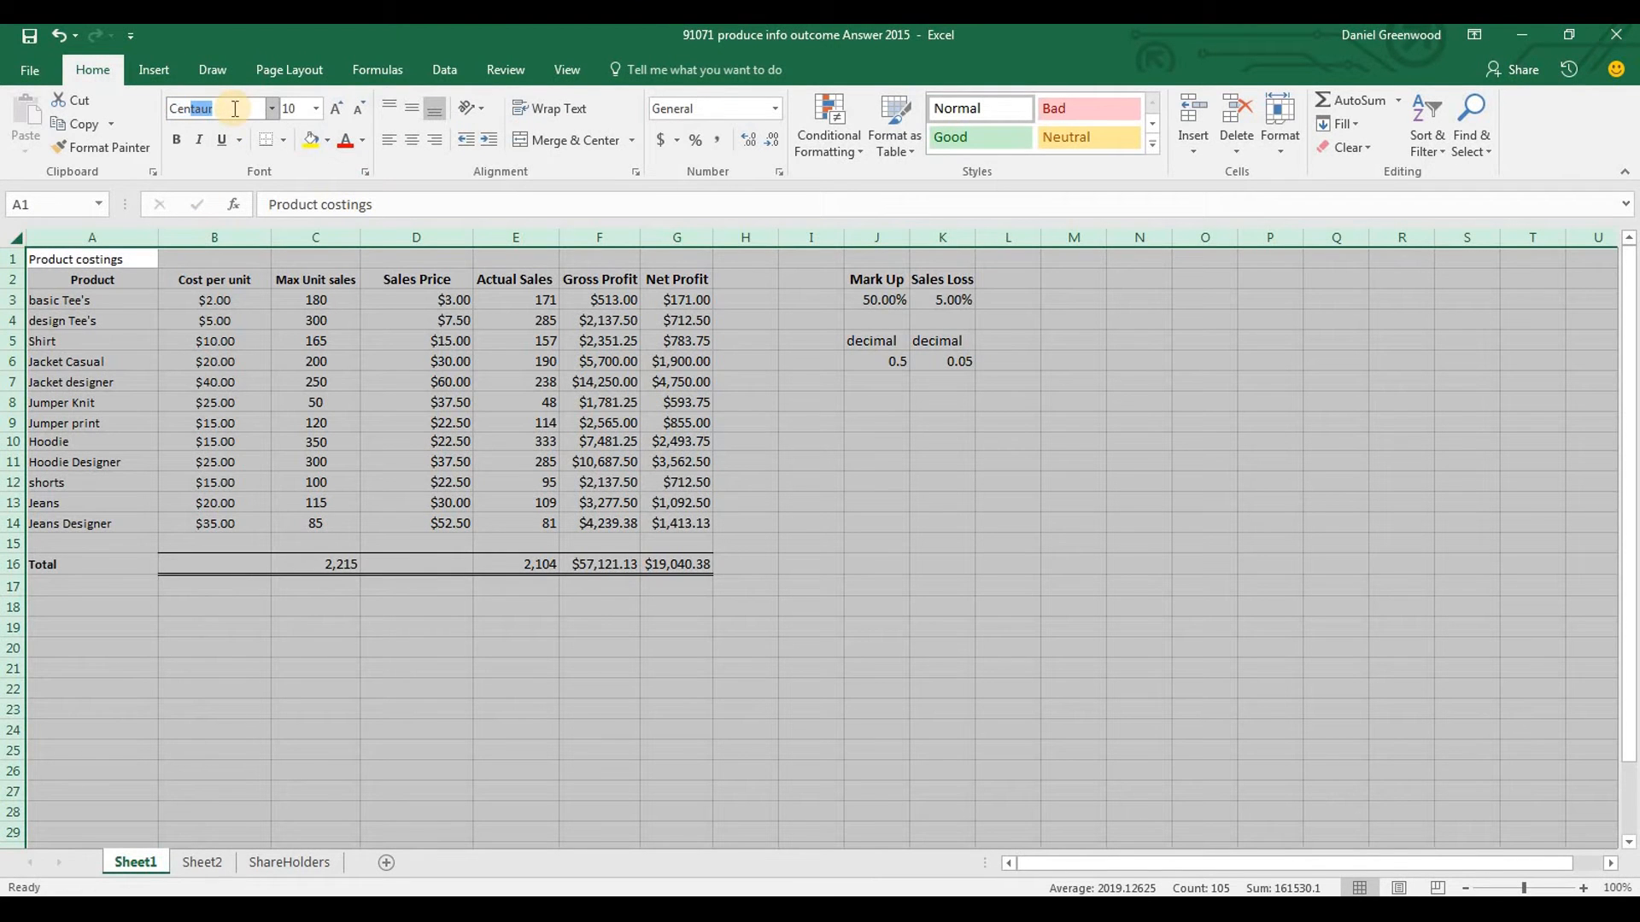
{"action": "type", "text": "Century Gothic"}
{"action": "key", "text": "Return"}
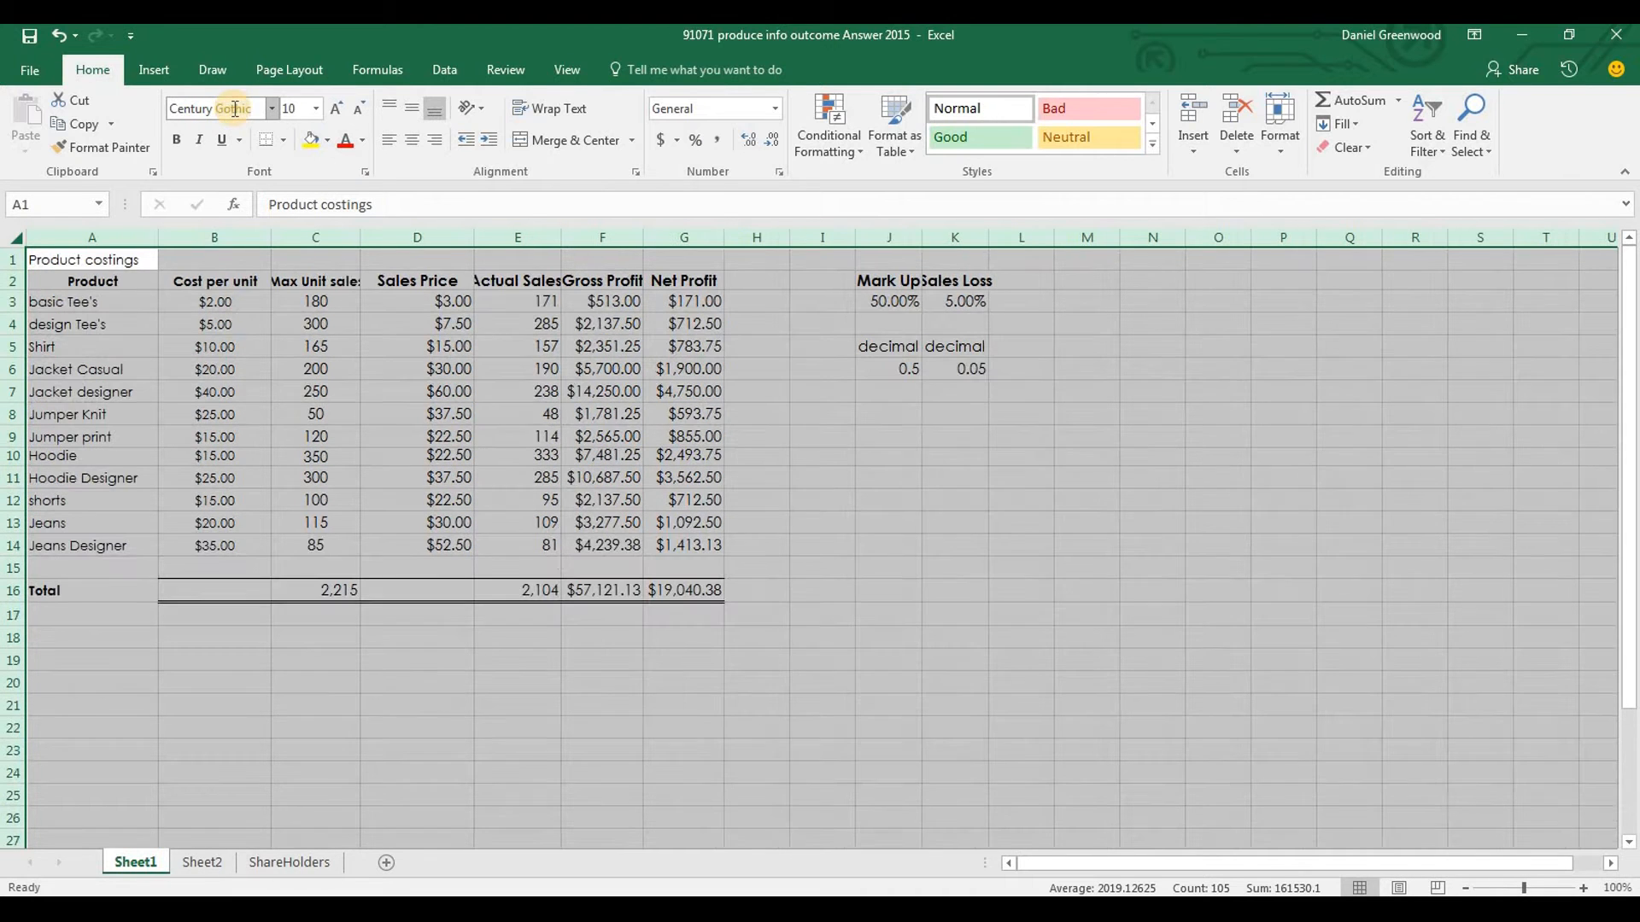
Copy the title text "April of April – June quarter 20XX" from the Task sheet in the Word brief
{"action": "key", "text": "alt+Tab"}
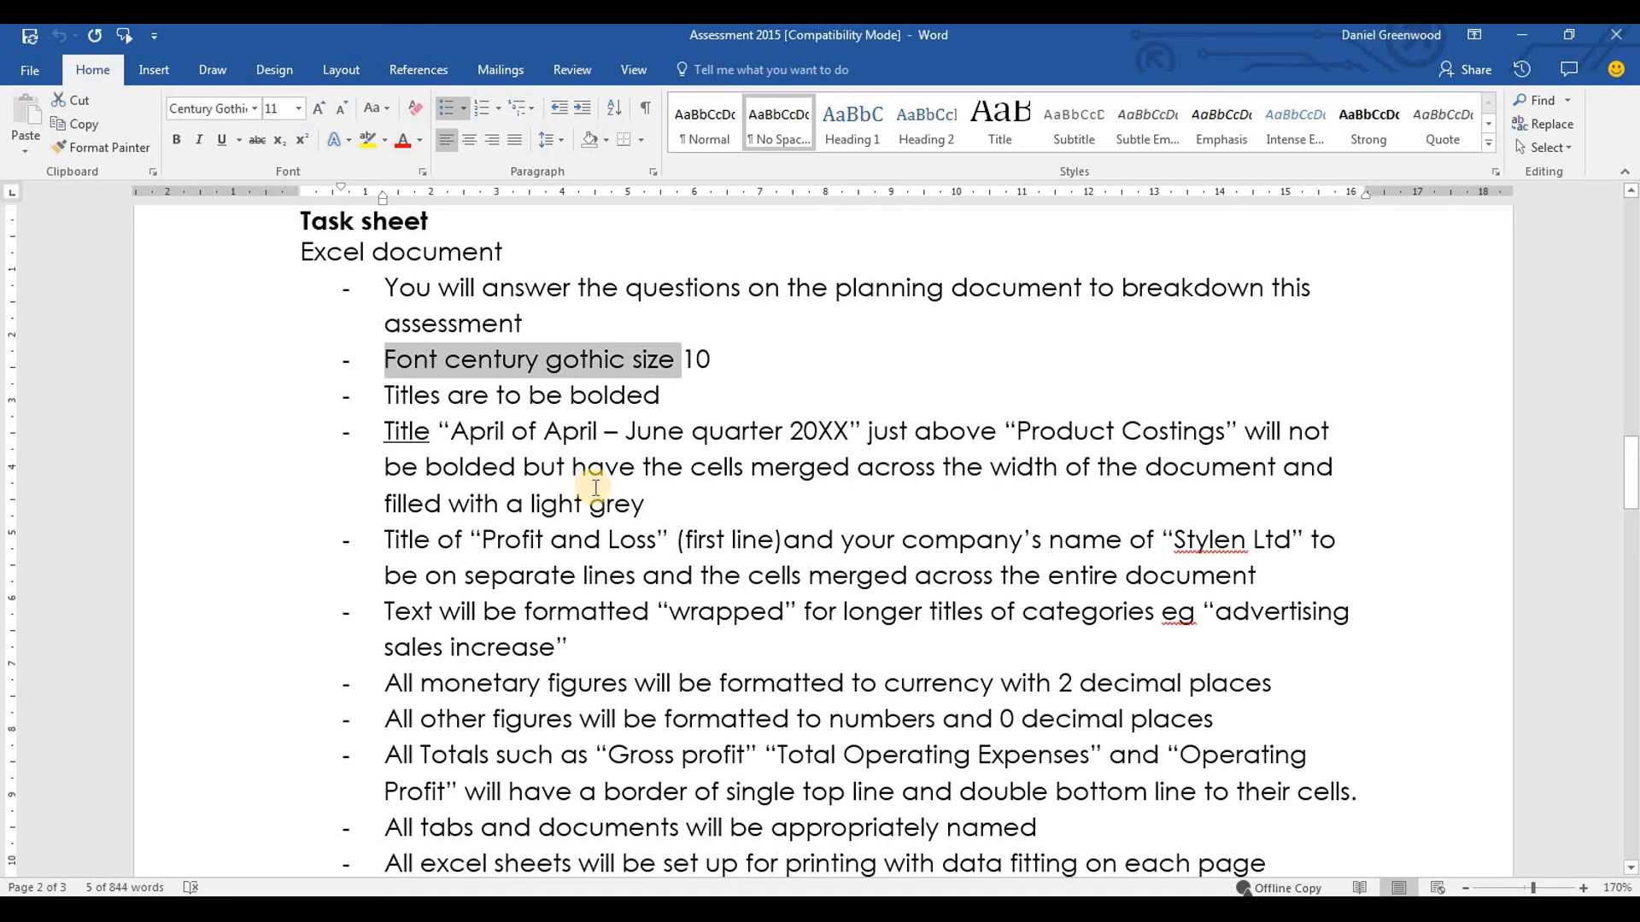
{"action": "key", "text": "alt+Tab"}
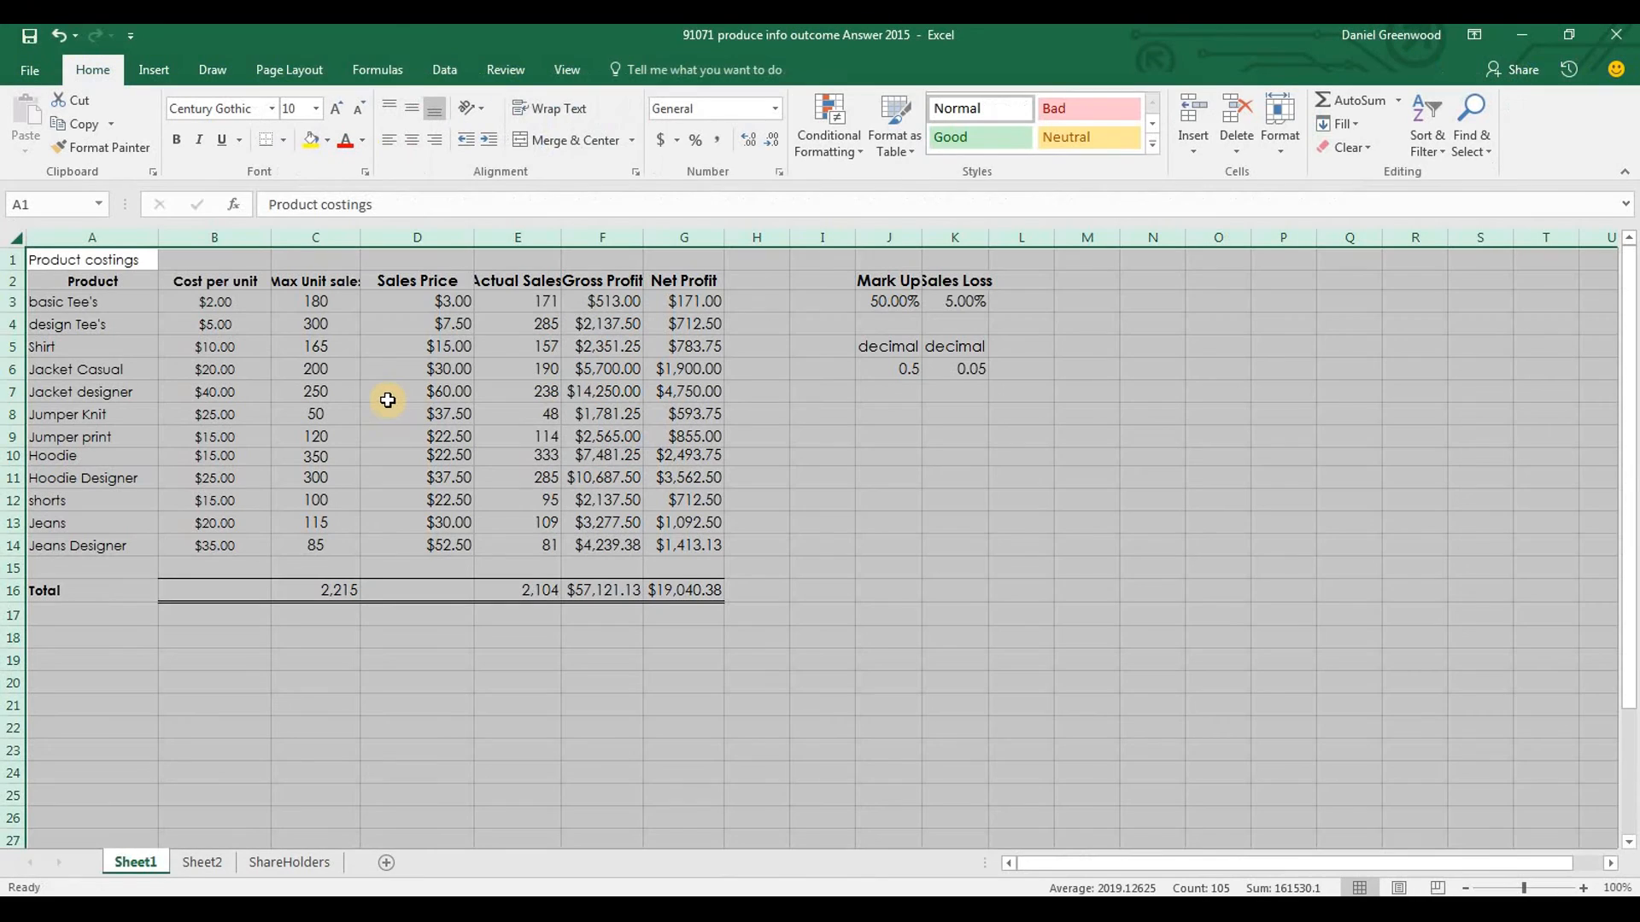
{"action": "key", "text": "alt+Tab"}
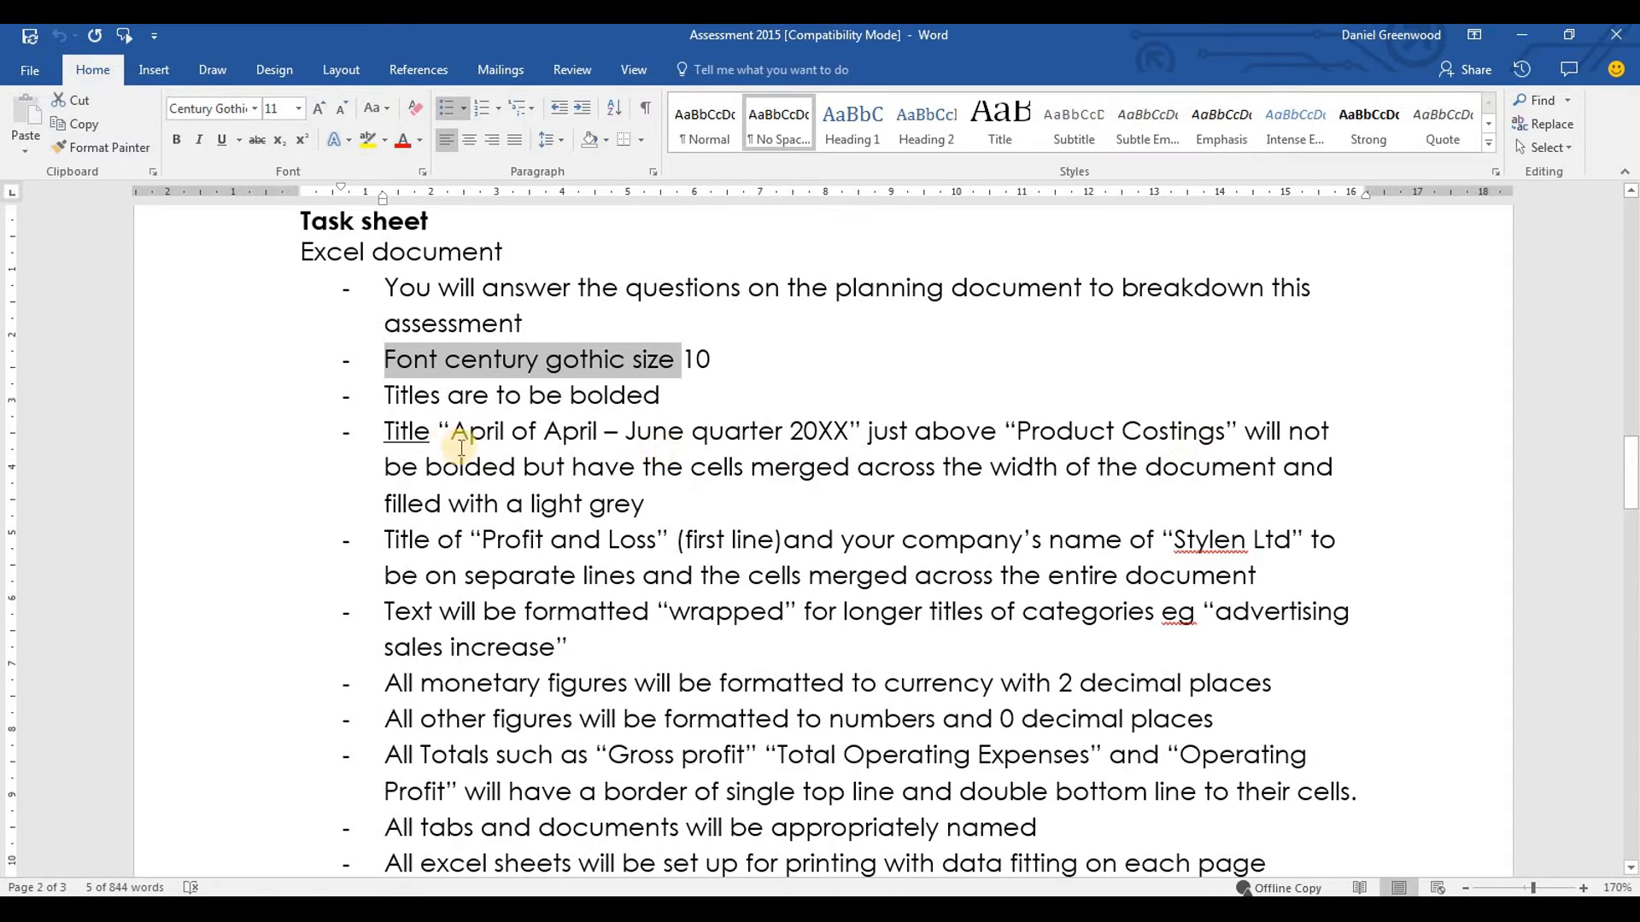
{"action": "left_click_drag", "start_coordinate": [451, 431], "coordinate": [841, 441]}
{"action": "key", "text": "ctrl+c"}
In Excel, insert a row above Product costings and paste the copied quarter title into A1
{"action": "key", "text": "alt+Tab"}
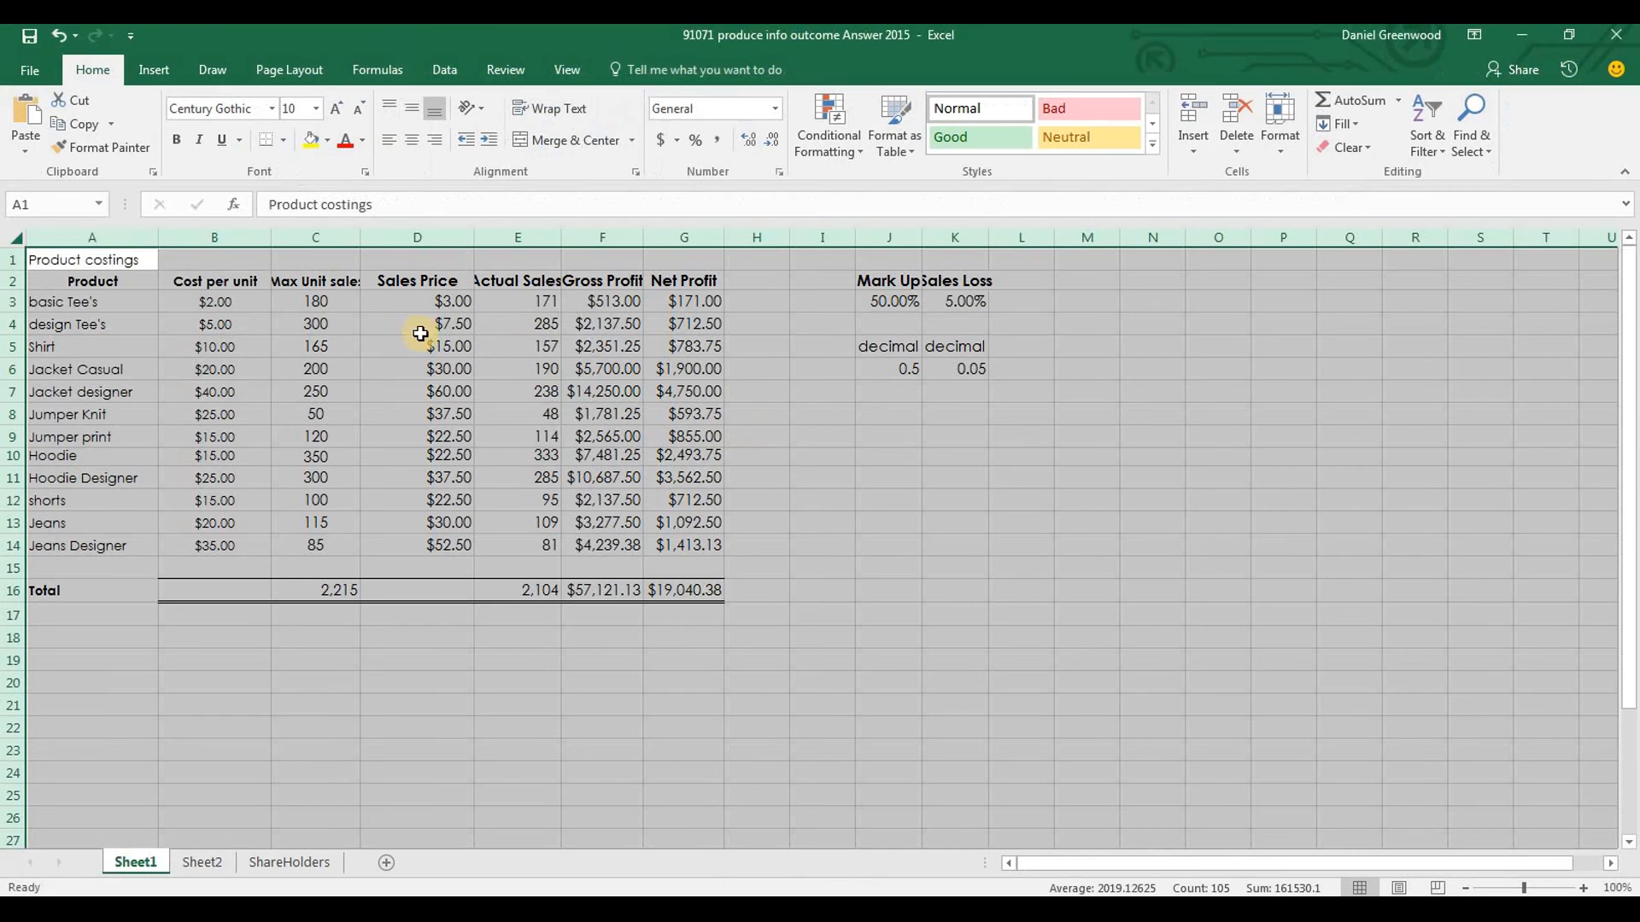
{"action": "left_click", "coordinate": [18, 259]}
{"action": "right_click", "coordinate": [18, 258]}
{"action": "left_click", "coordinate": [59, 415]}
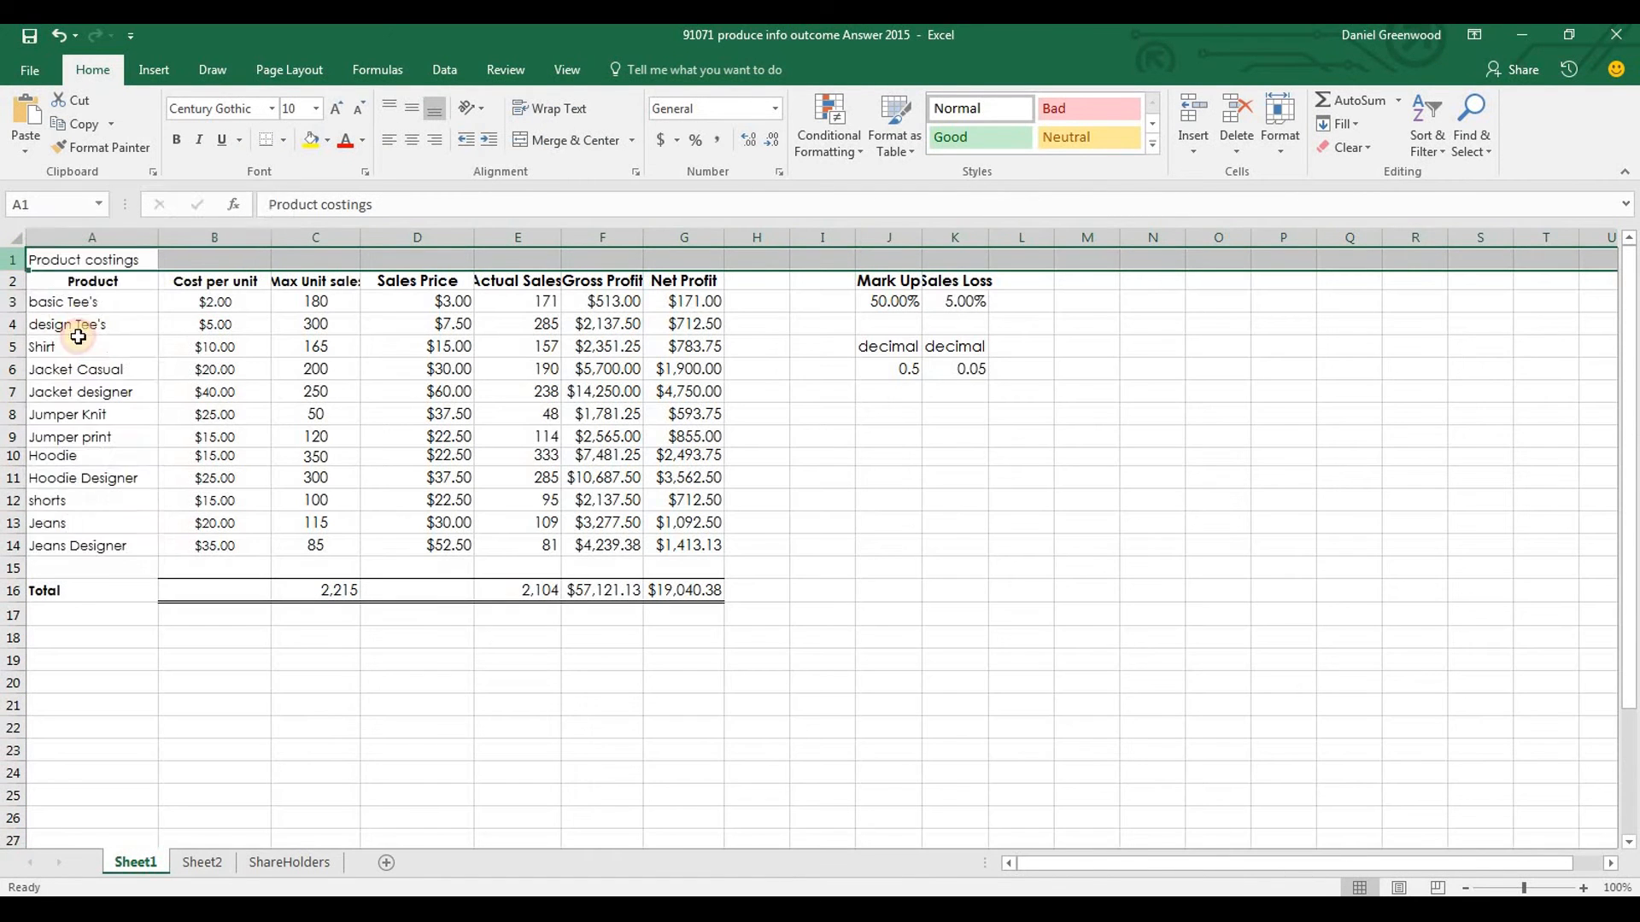
{"action": "left_click", "coordinate": [92, 260]}
{"action": "key", "text": "ctrl+v"}
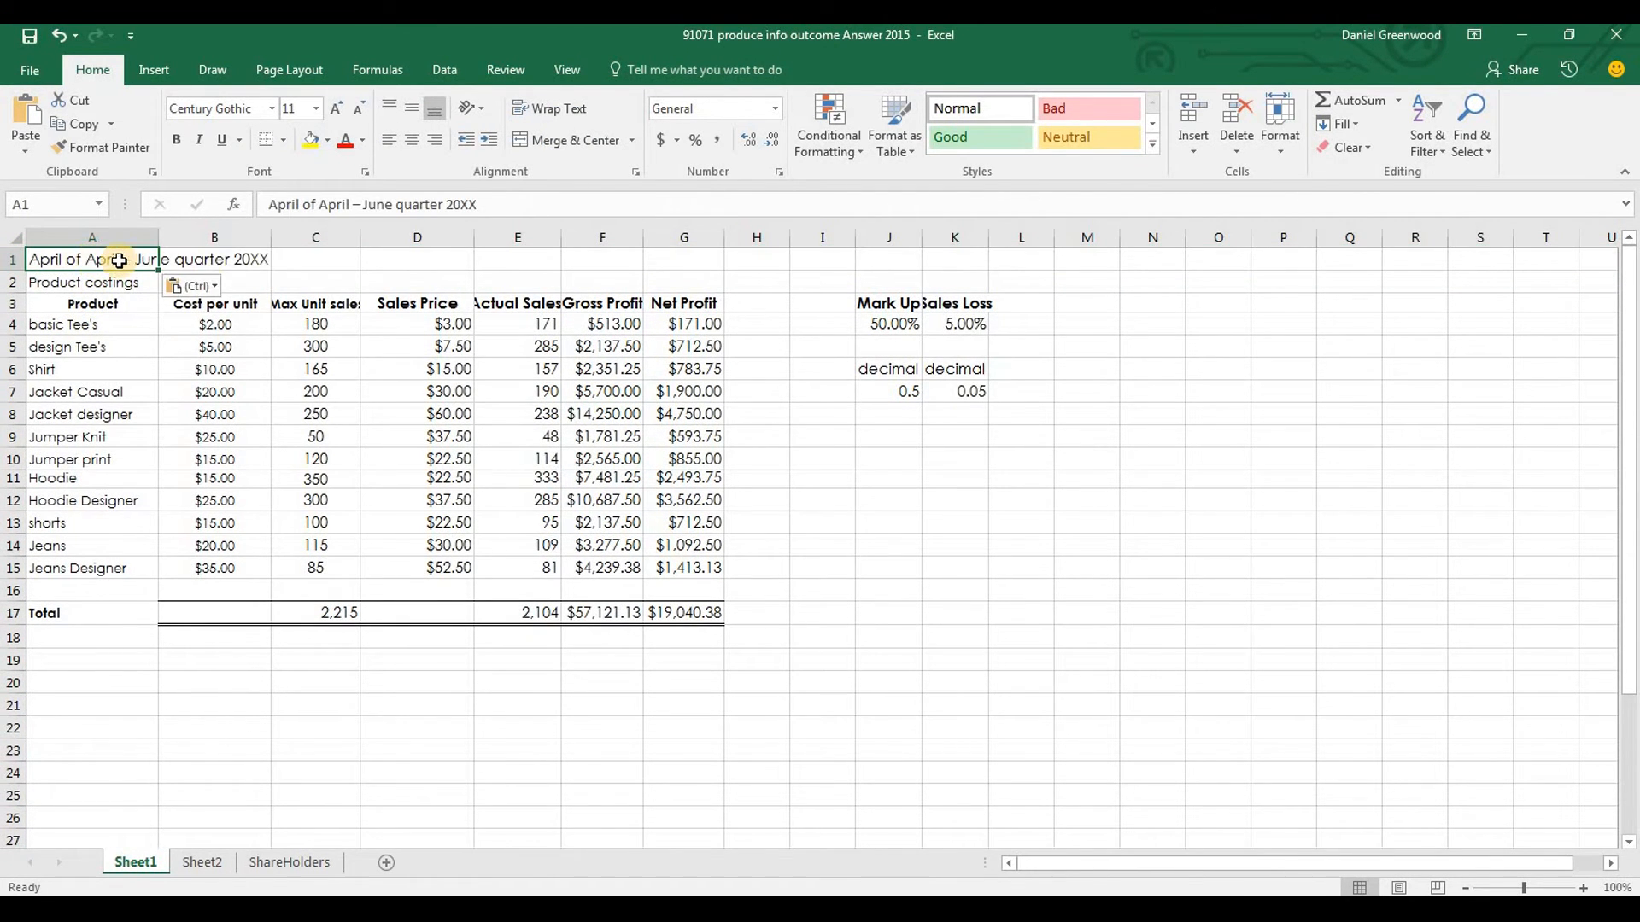
Check the title requirement in the Word brief, then merge and centre A1:G1 in Excel and fill it light grey
{"action": "key", "text": "alt+Tab"}
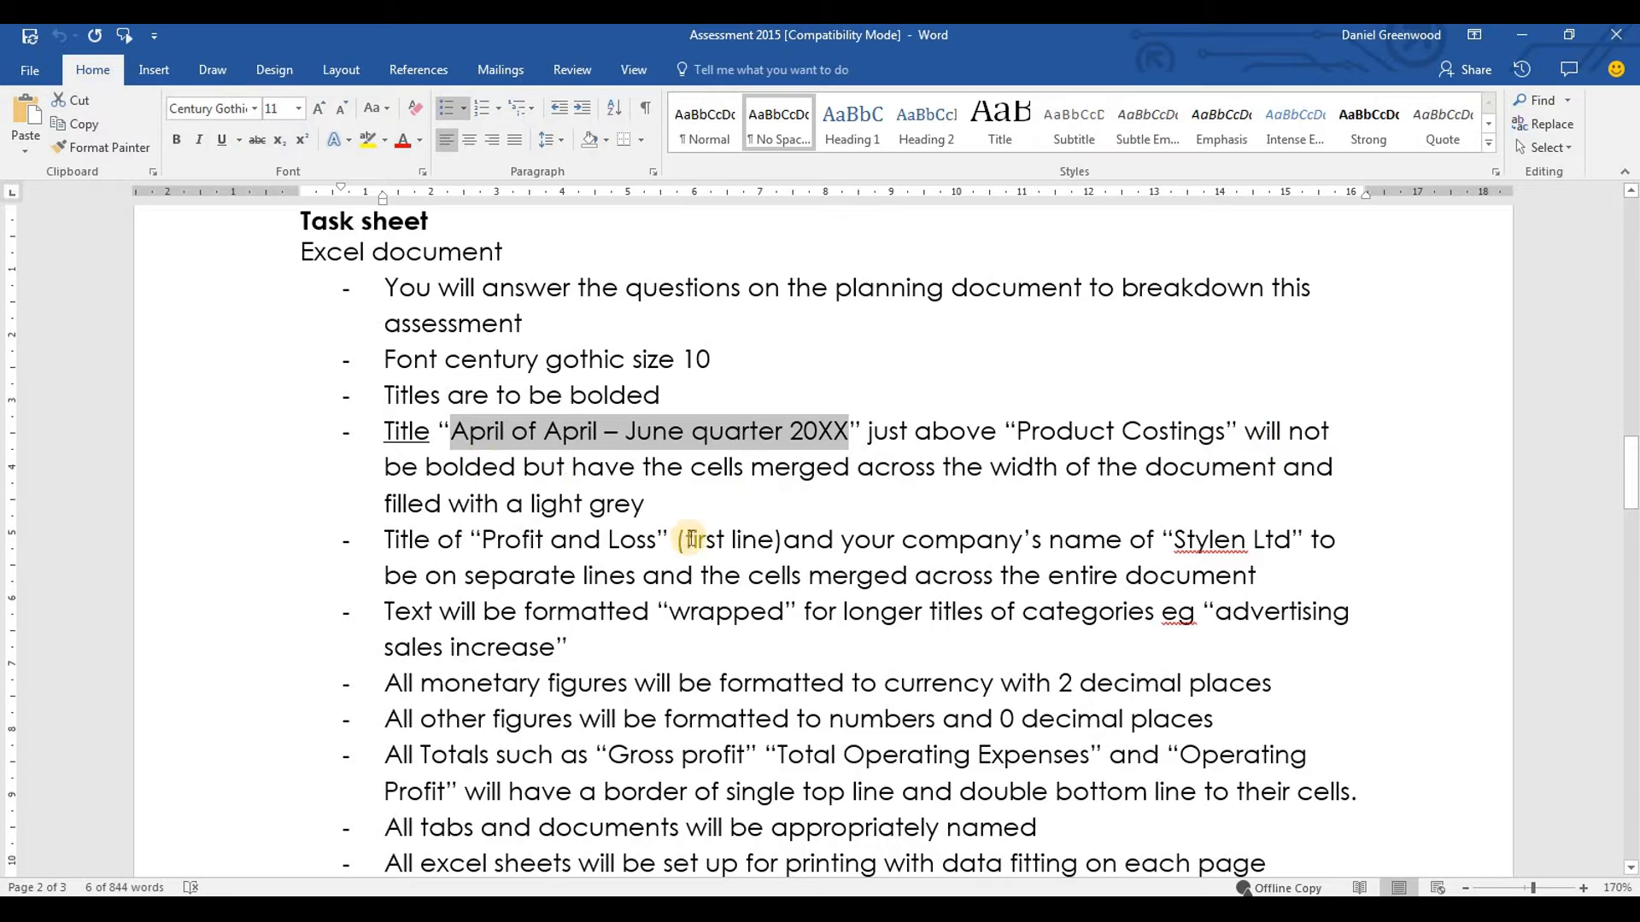
{"action": "key", "text": "alt+Tab"}
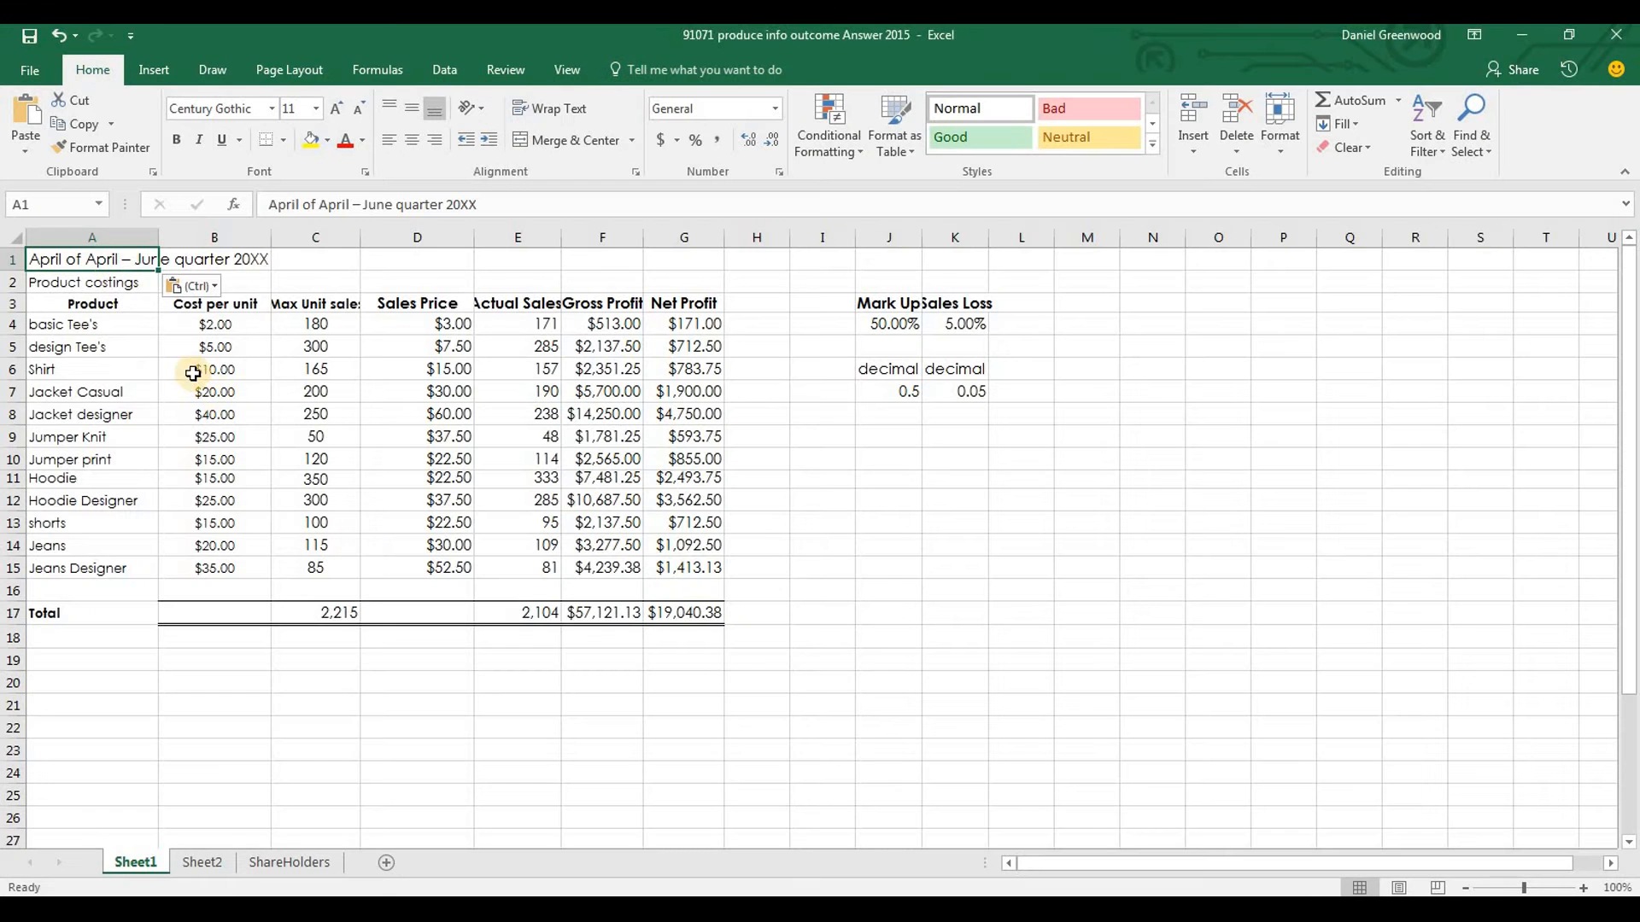
{"action": "left_click_drag", "start_coordinate": [107, 259], "coordinate": [685, 253]}
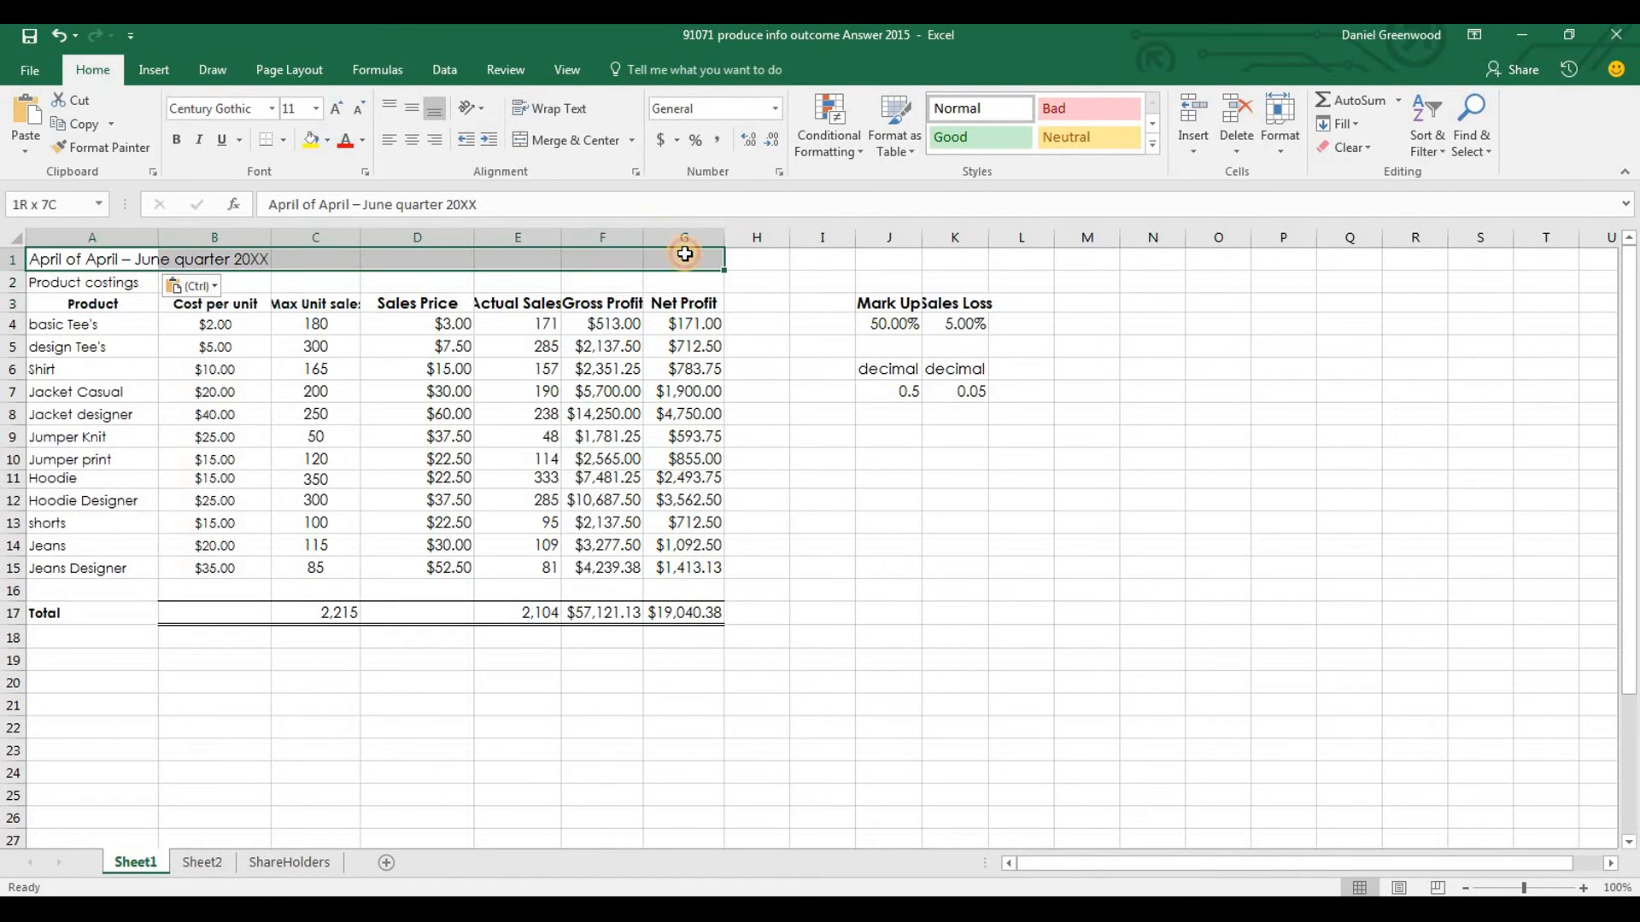
{"action": "left_click", "coordinate": [564, 138]}
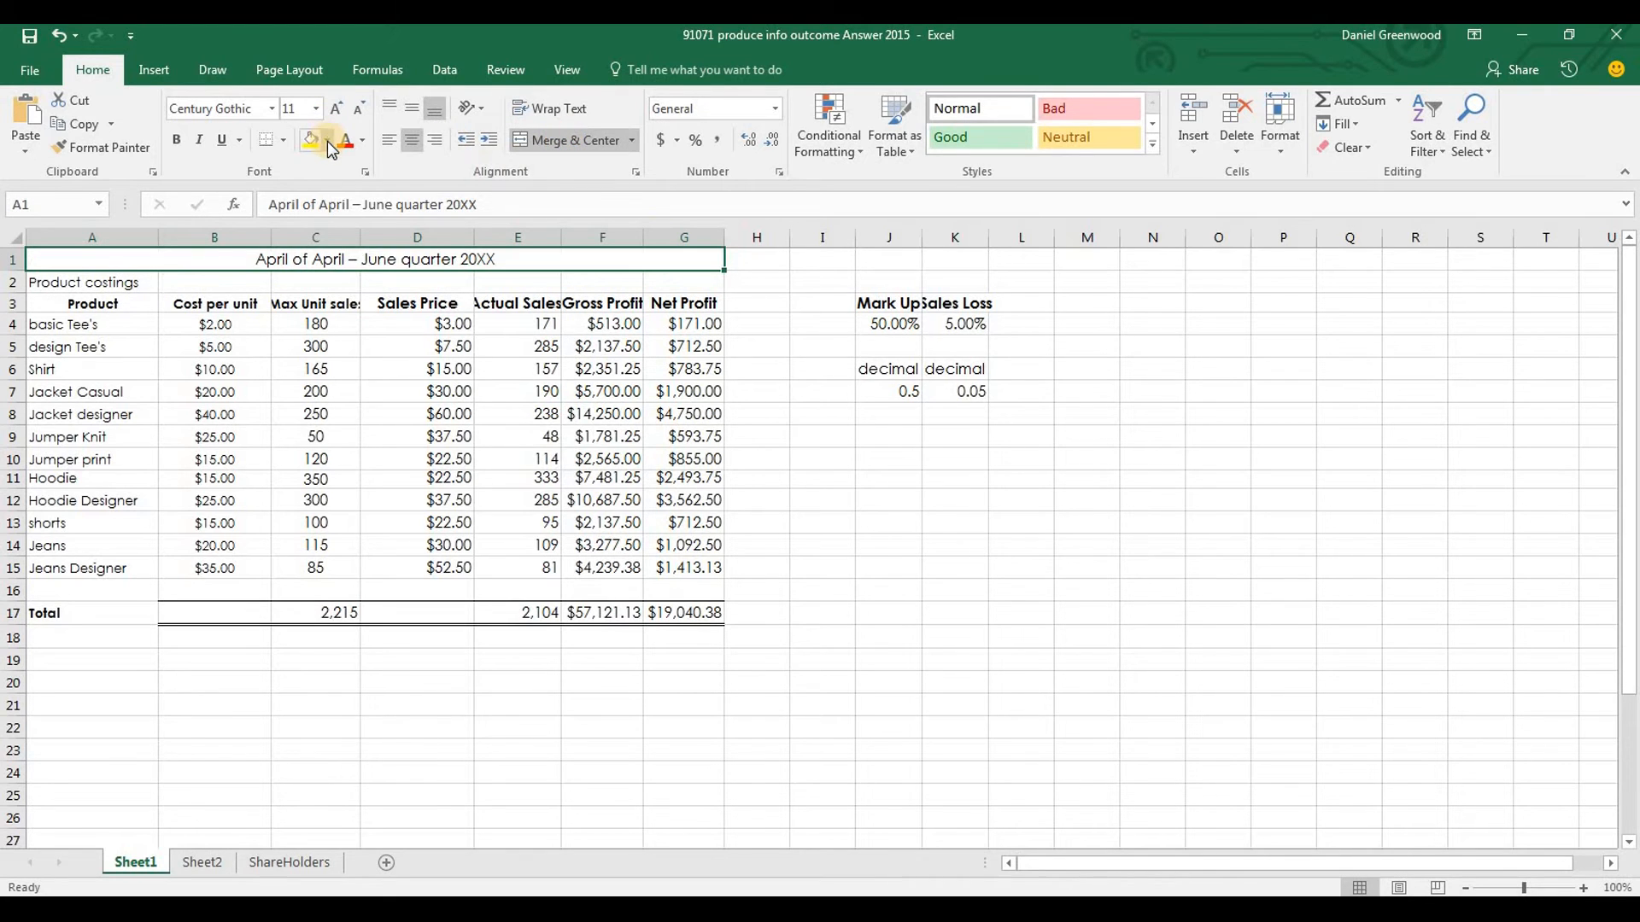
{"action": "left_click", "coordinate": [327, 140]}
{"action": "left_click", "coordinate": [307, 216]}
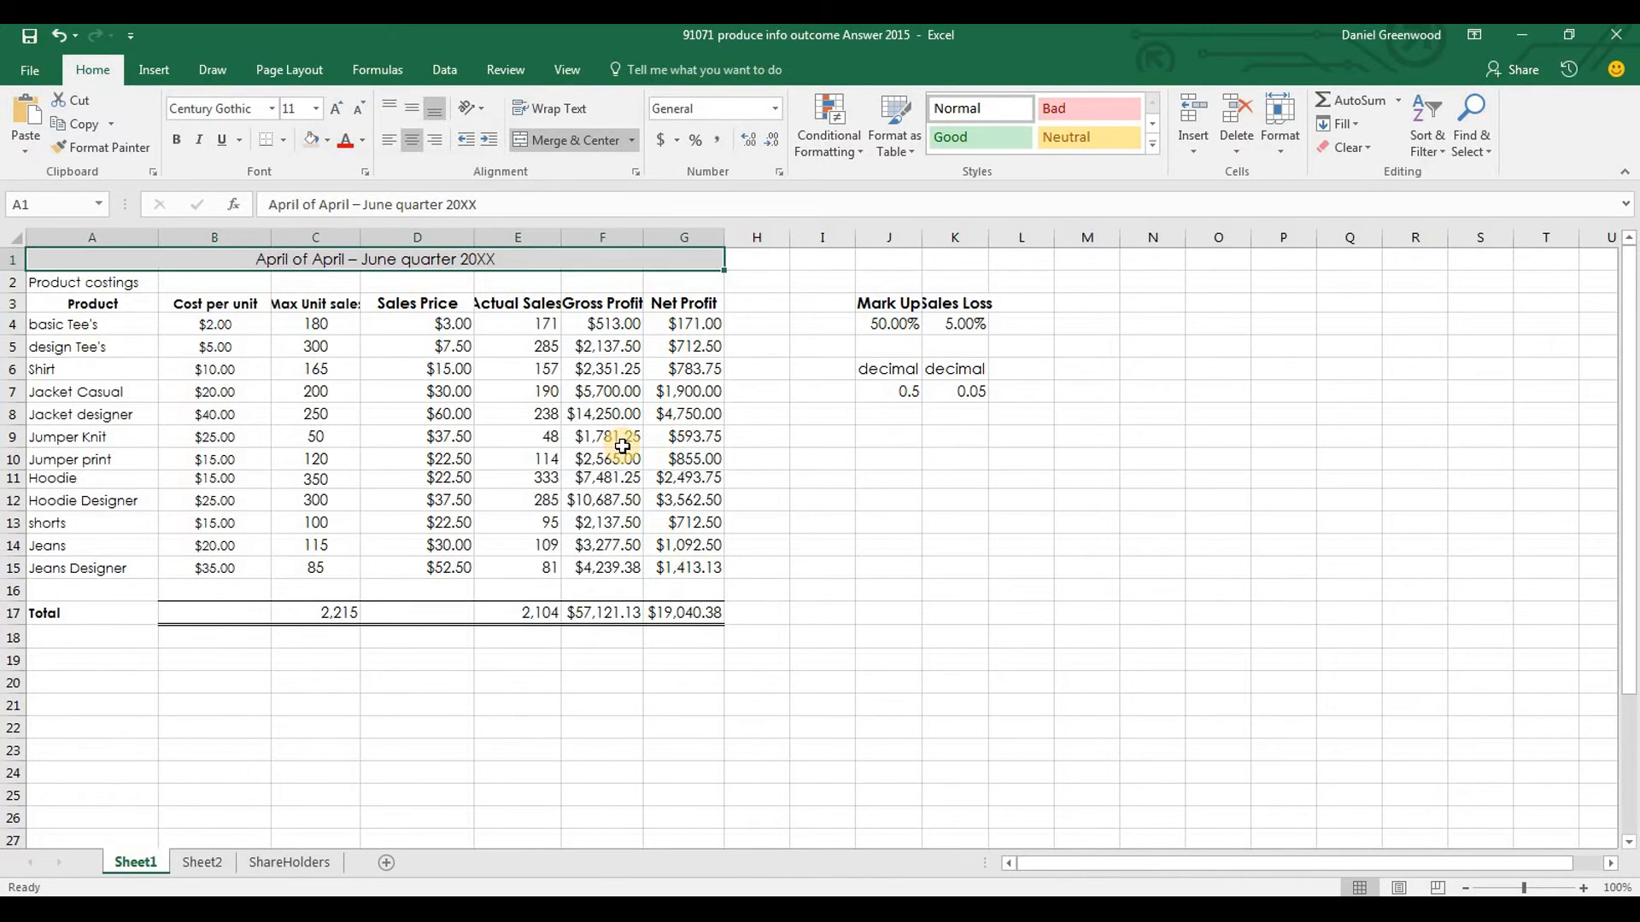
{"action": "key", "text": "Right"}
Copy the title text "Profit and Loss" from the Task sheet in the Word brief and return to Excel
{"action": "key", "text": "alt+Tab"}
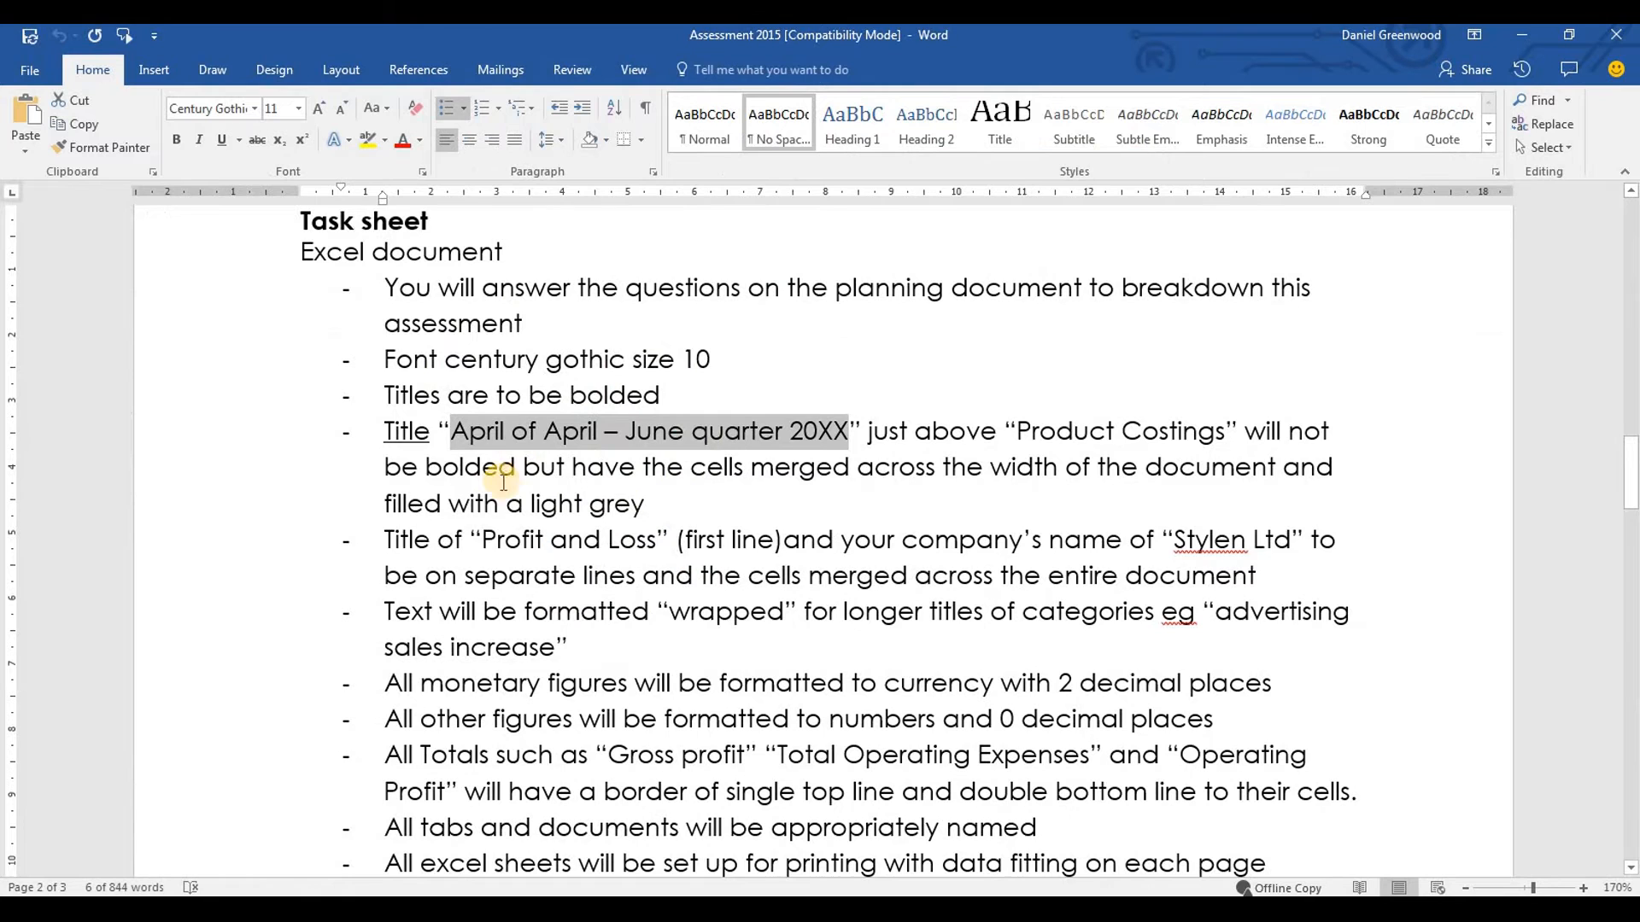
{"action": "left_click_drag", "start_coordinate": [483, 538], "coordinate": [655, 540]}
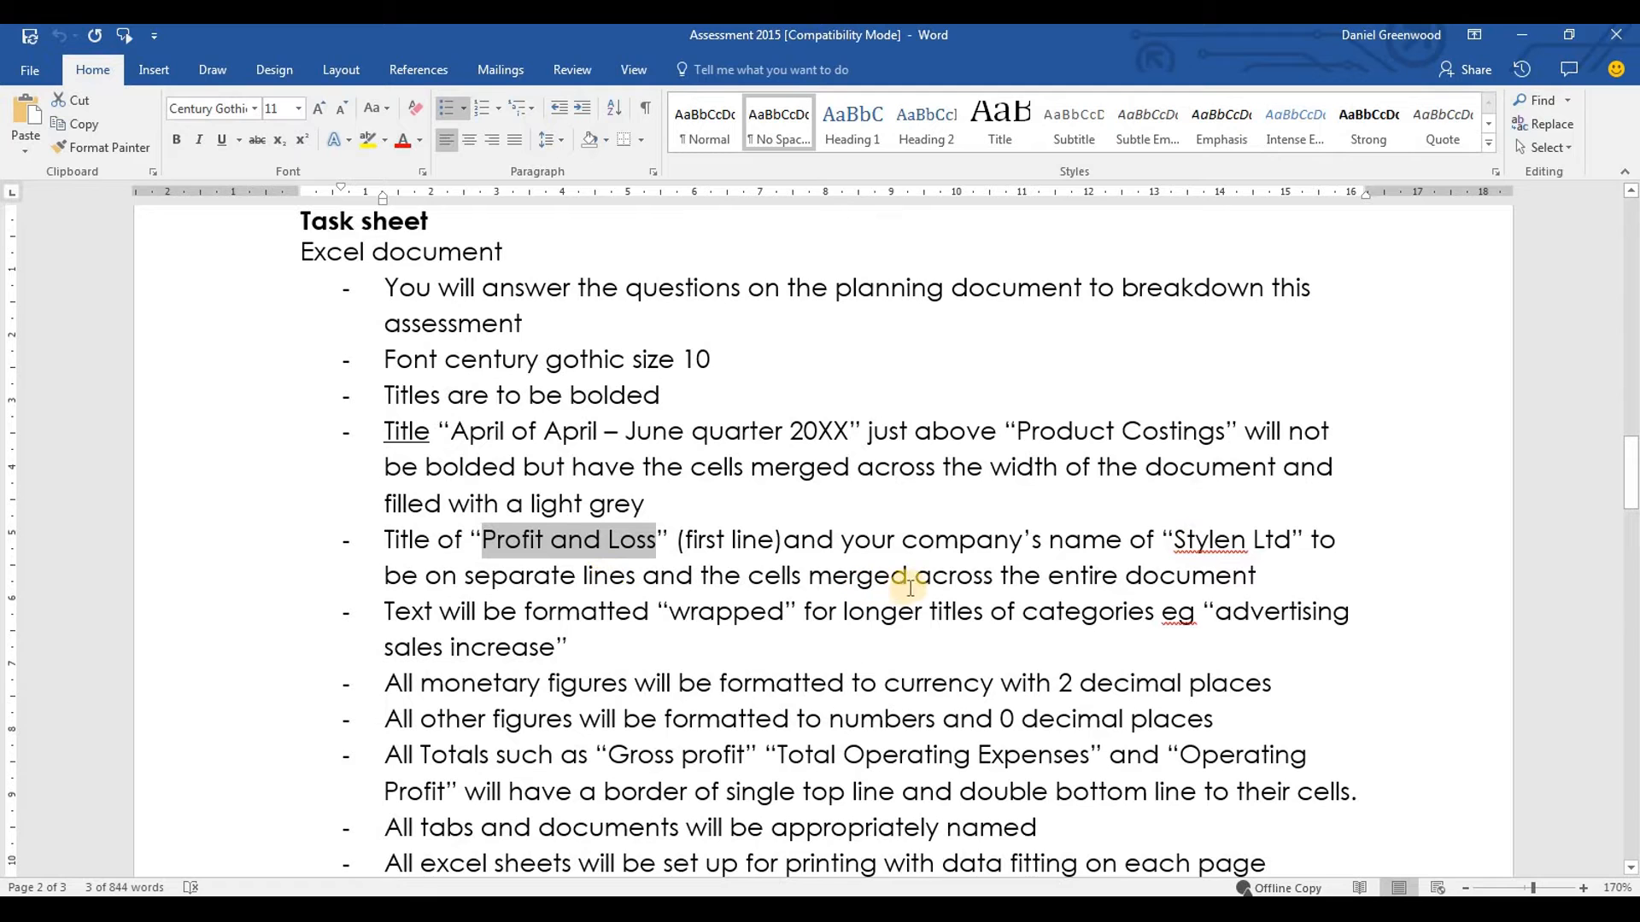
{"action": "key", "text": "alt+Tab"}
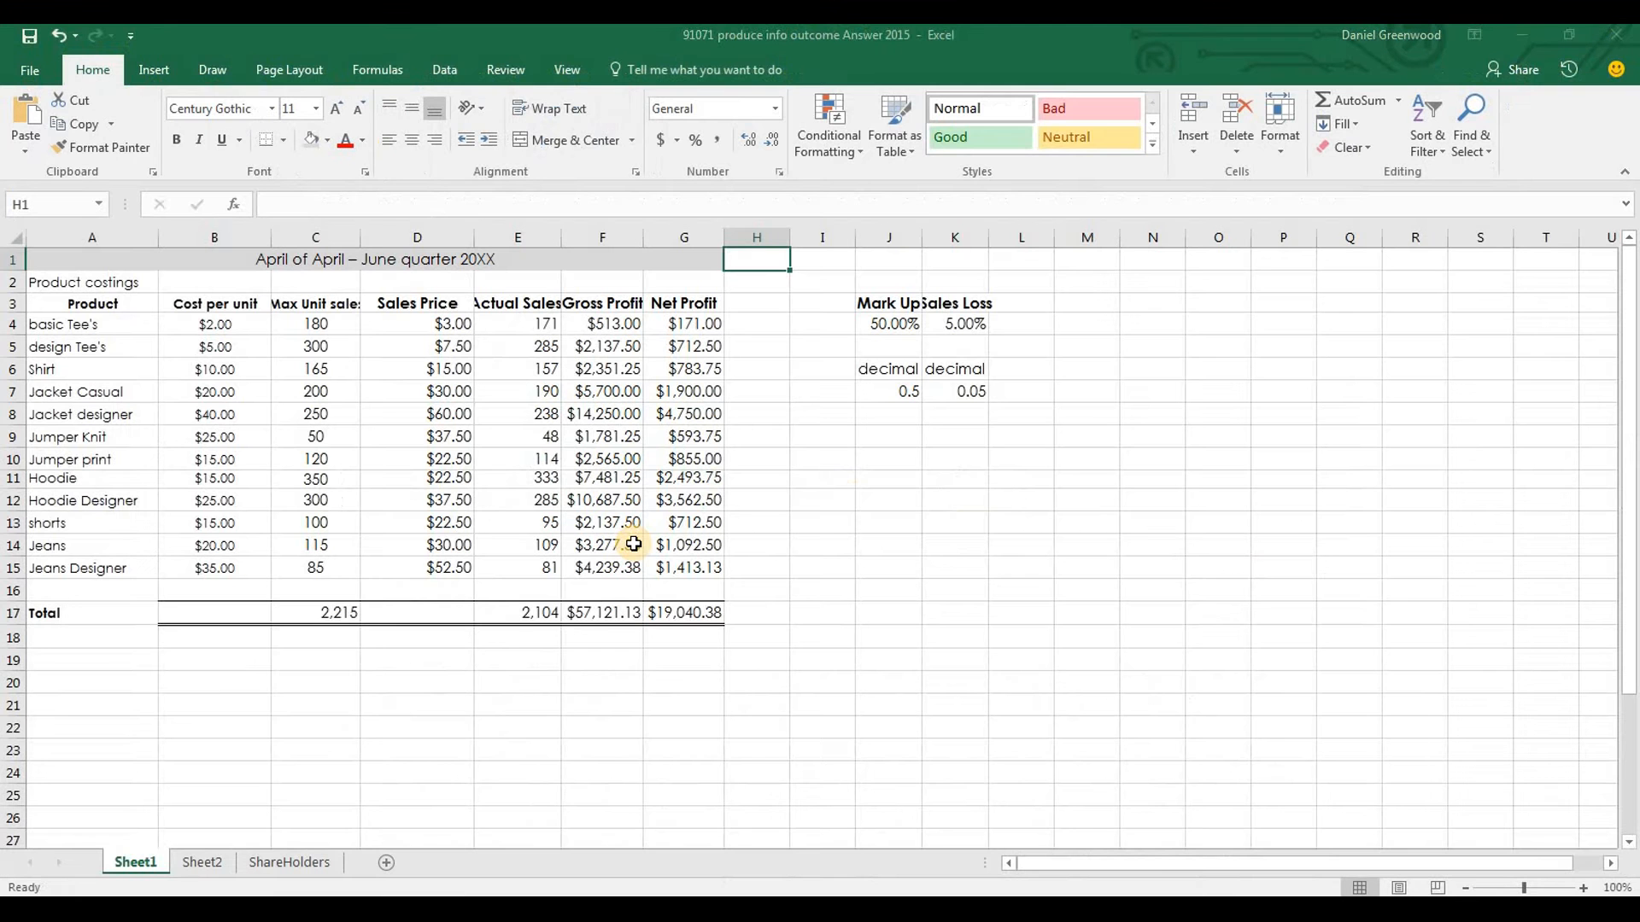
{"action": "key", "text": "alt+Tab"}
{"action": "left_click_drag", "start_coordinate": [647, 541], "coordinate": [489, 538]}
{"action": "key", "text": "alt+Tab"}
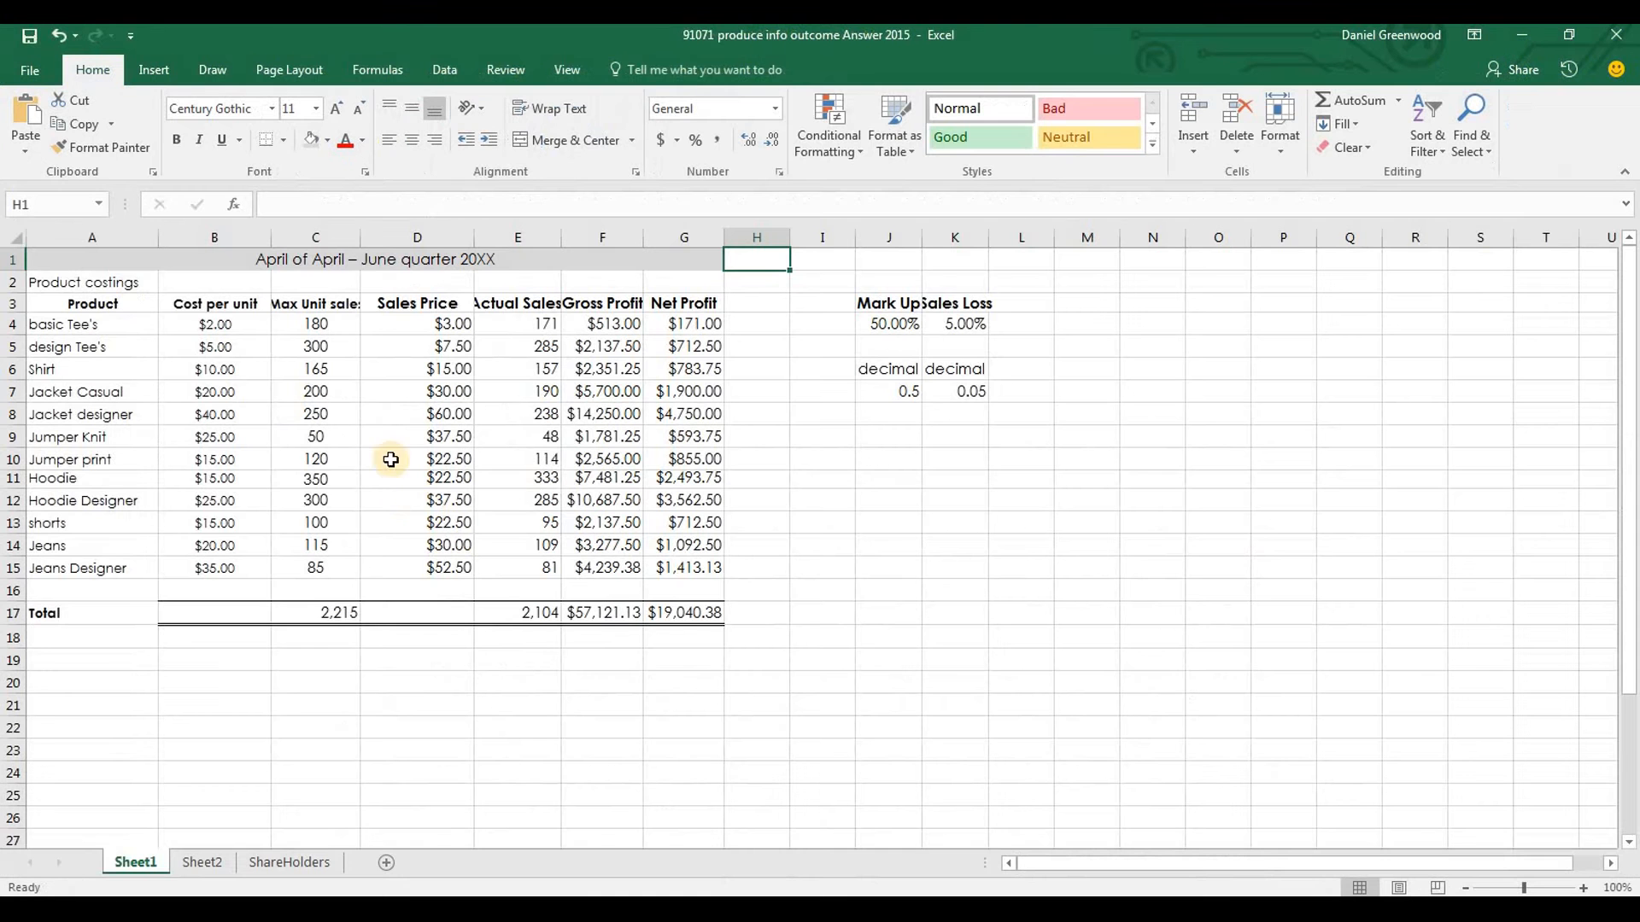
Insert two rows above the quarter title and paste "Profit and Loss" into A1
{"action": "right_click", "coordinate": [7, 258]}
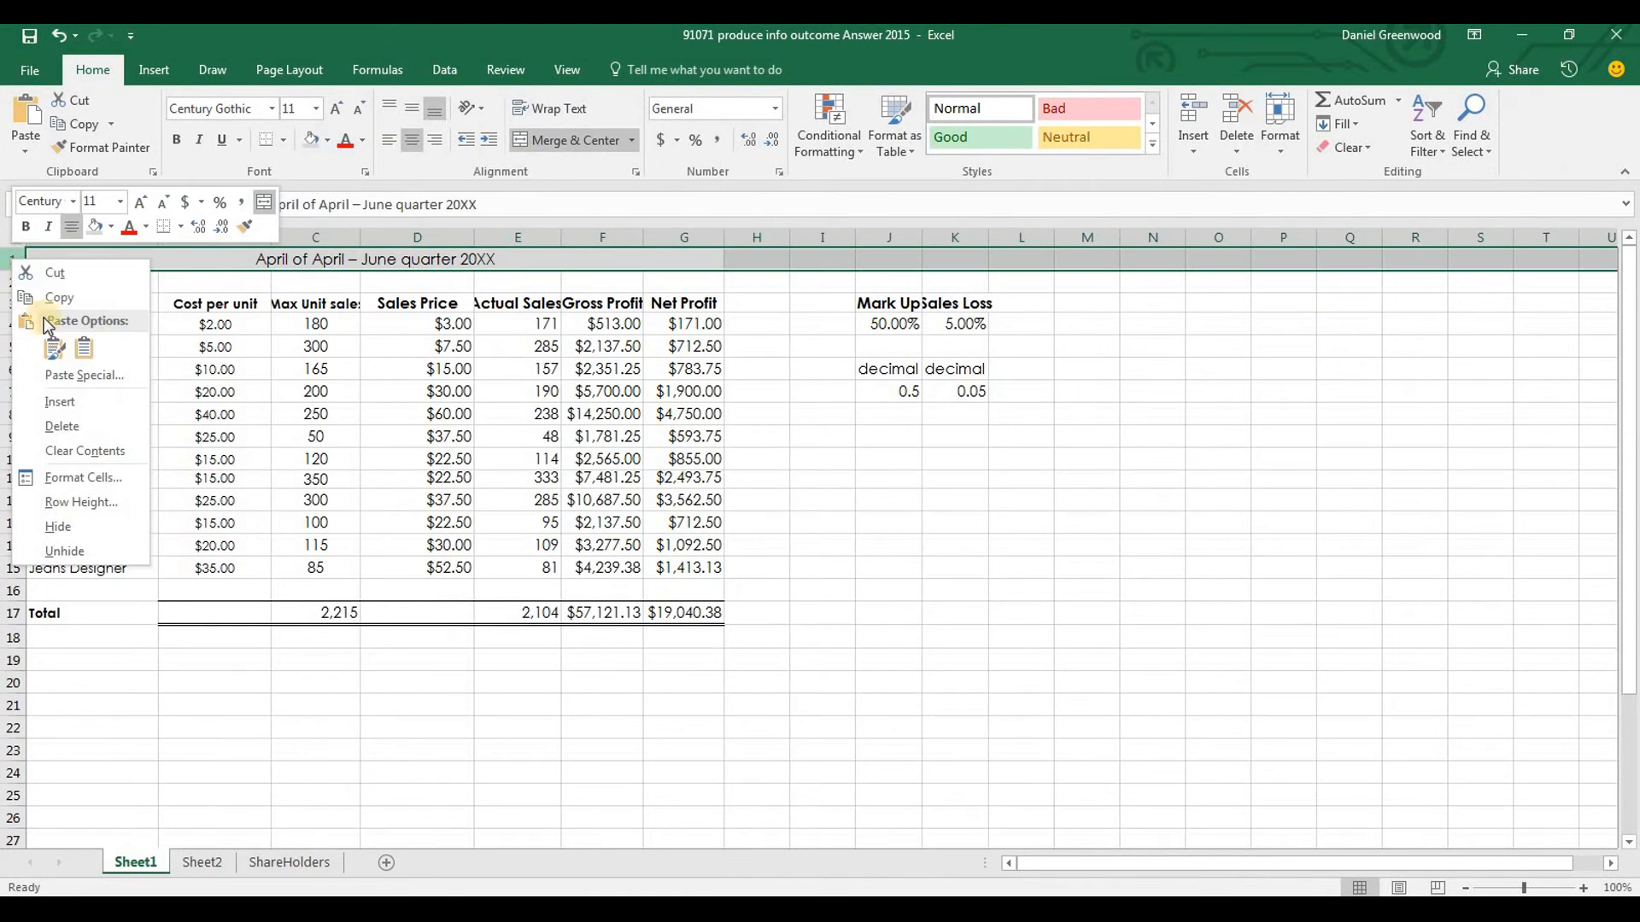
{"action": "left_click", "coordinate": [39, 400]}
{"action": "right_click", "coordinate": [13, 257]}
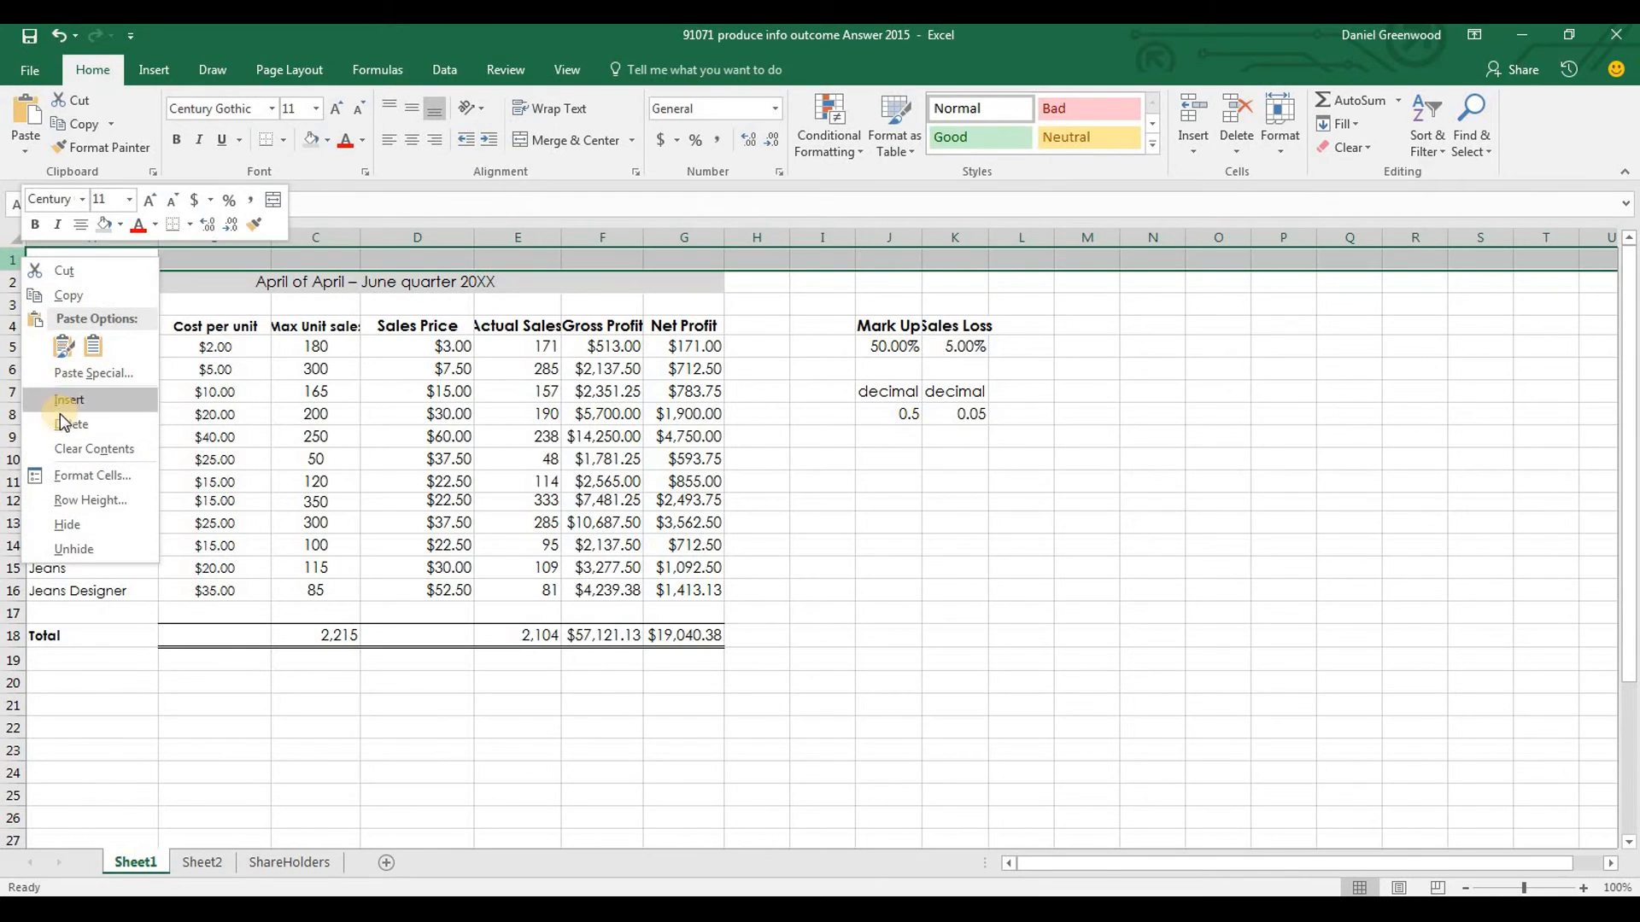
{"action": "left_click", "coordinate": [39, 400]}
{"action": "left_click", "coordinate": [71, 264]}
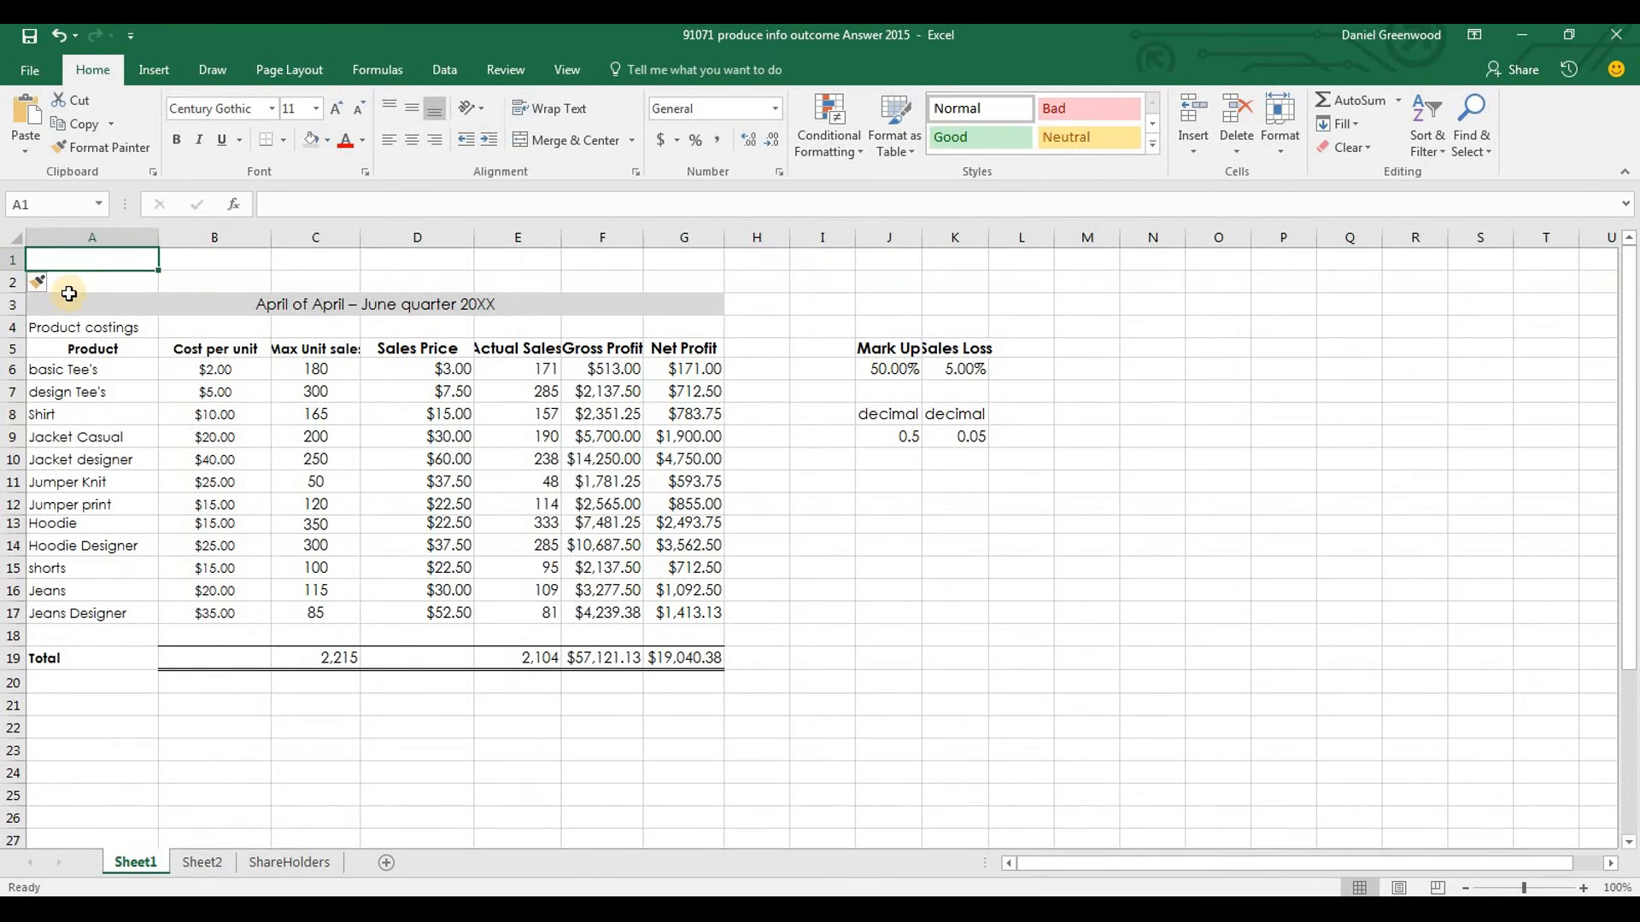
{"action": "key", "text": "ctrl+v"}
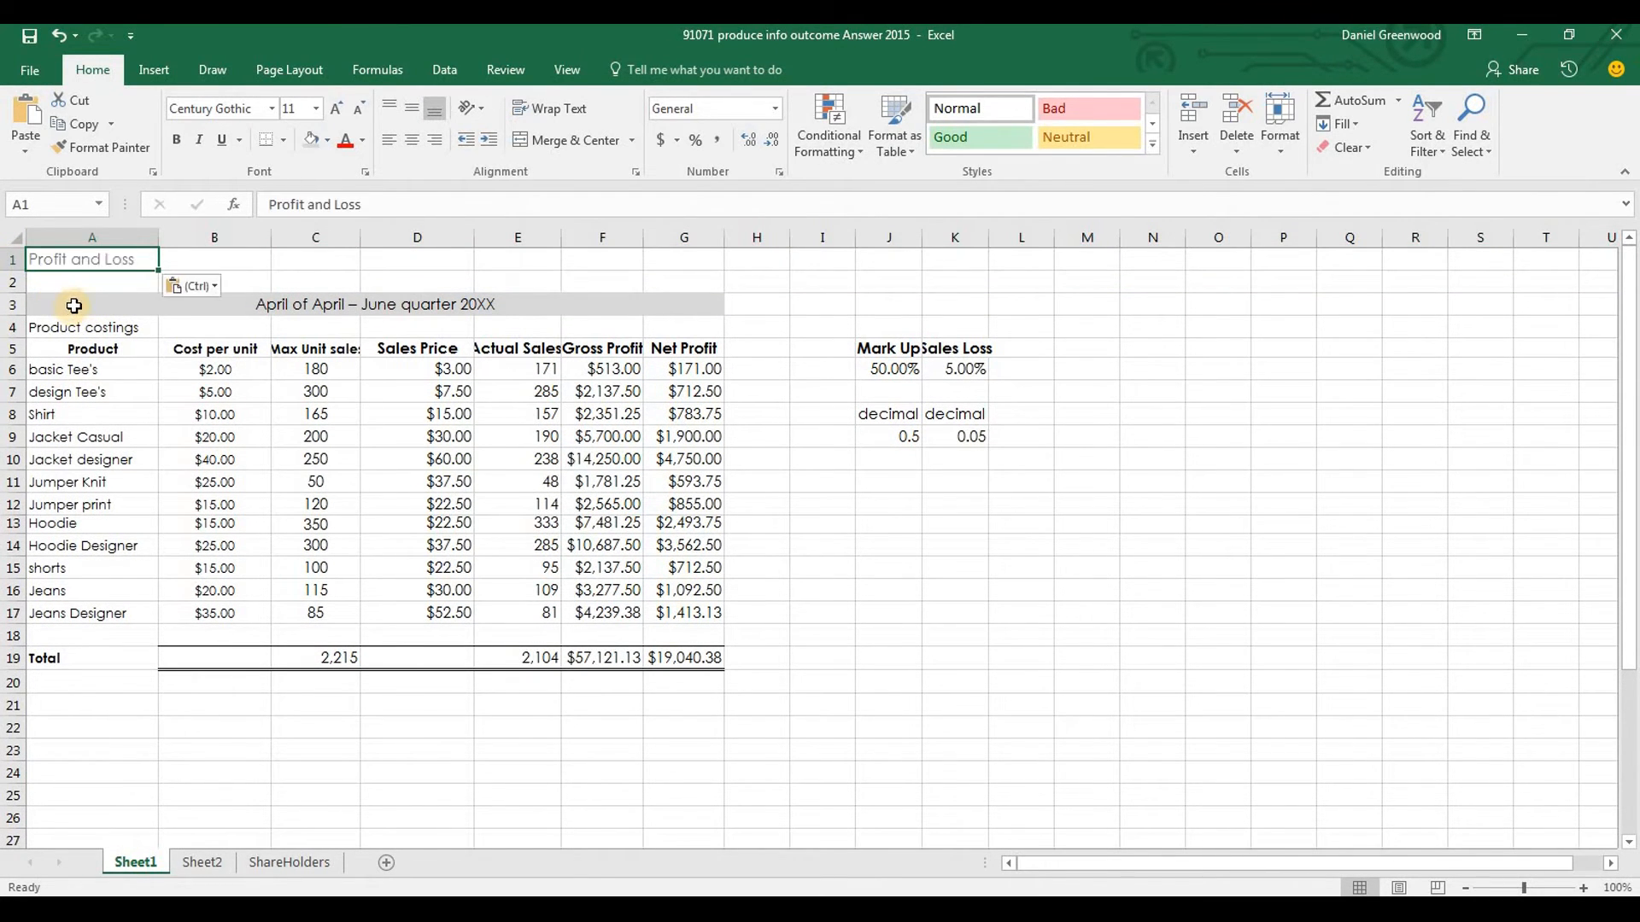
Merge and centre the Profit and Loss title across A1:G1 and make it bold
{"action": "left_click_drag", "start_coordinate": [129, 256], "coordinate": [668, 262]}
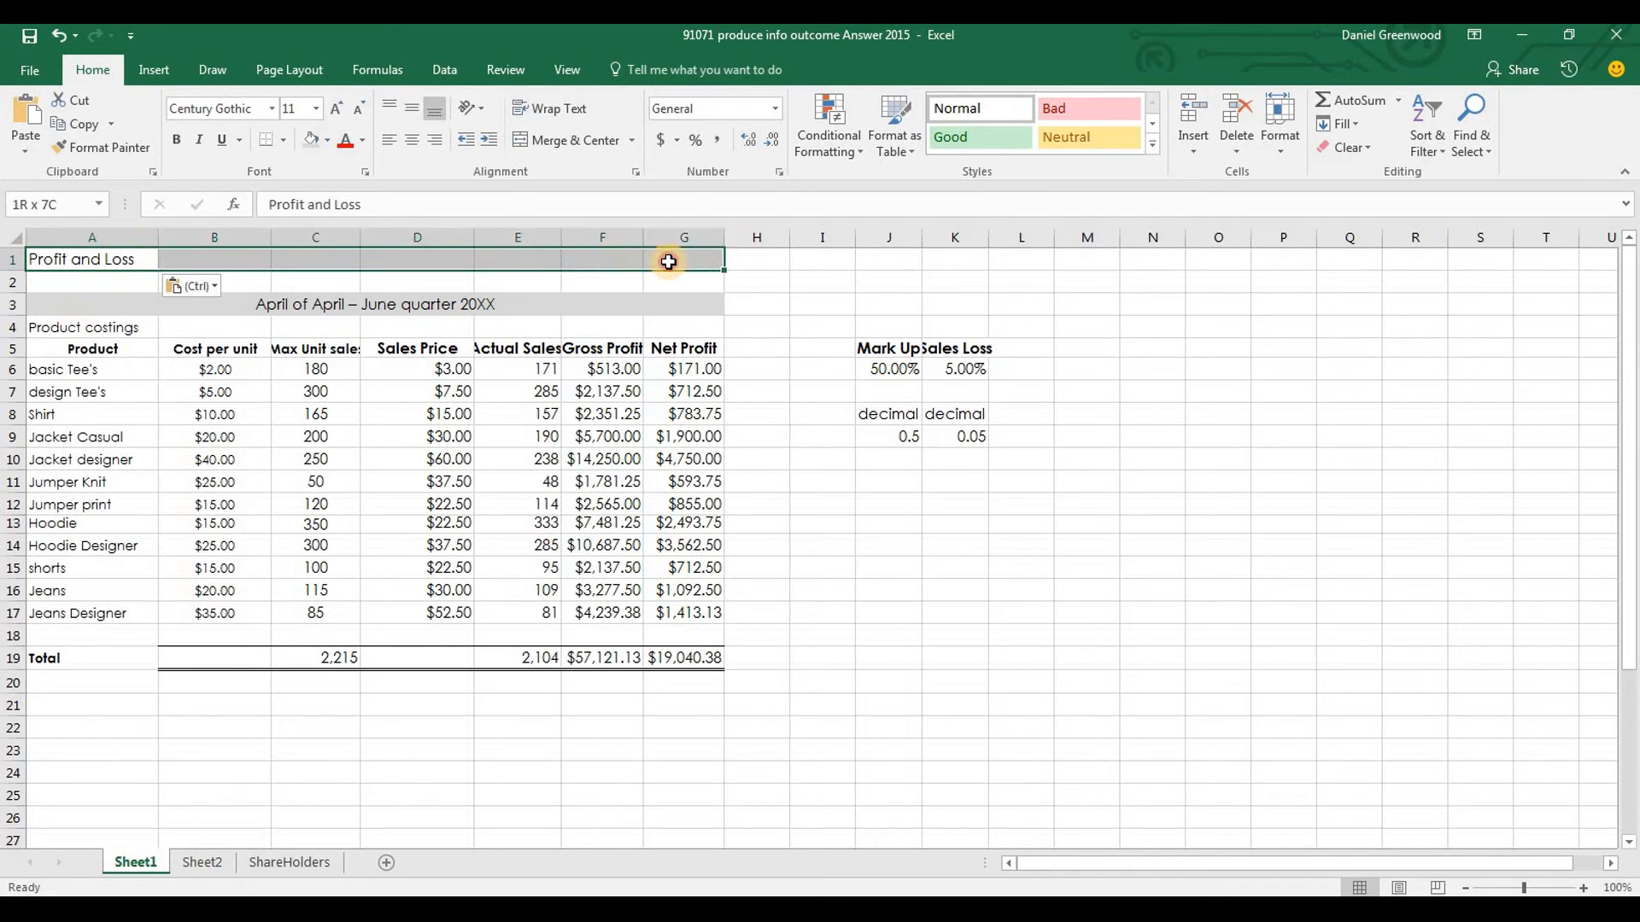
{"action": "left_click", "coordinate": [536, 142]}
{"action": "key", "text": "ctrl+b"}
{"action": "key", "text": "Return"}
Copy "Stylen Ltd" from the Word brief into A2 in Excel, then merge, centre and bold it across A2:G2
{"action": "key", "text": "alt+Tab"}
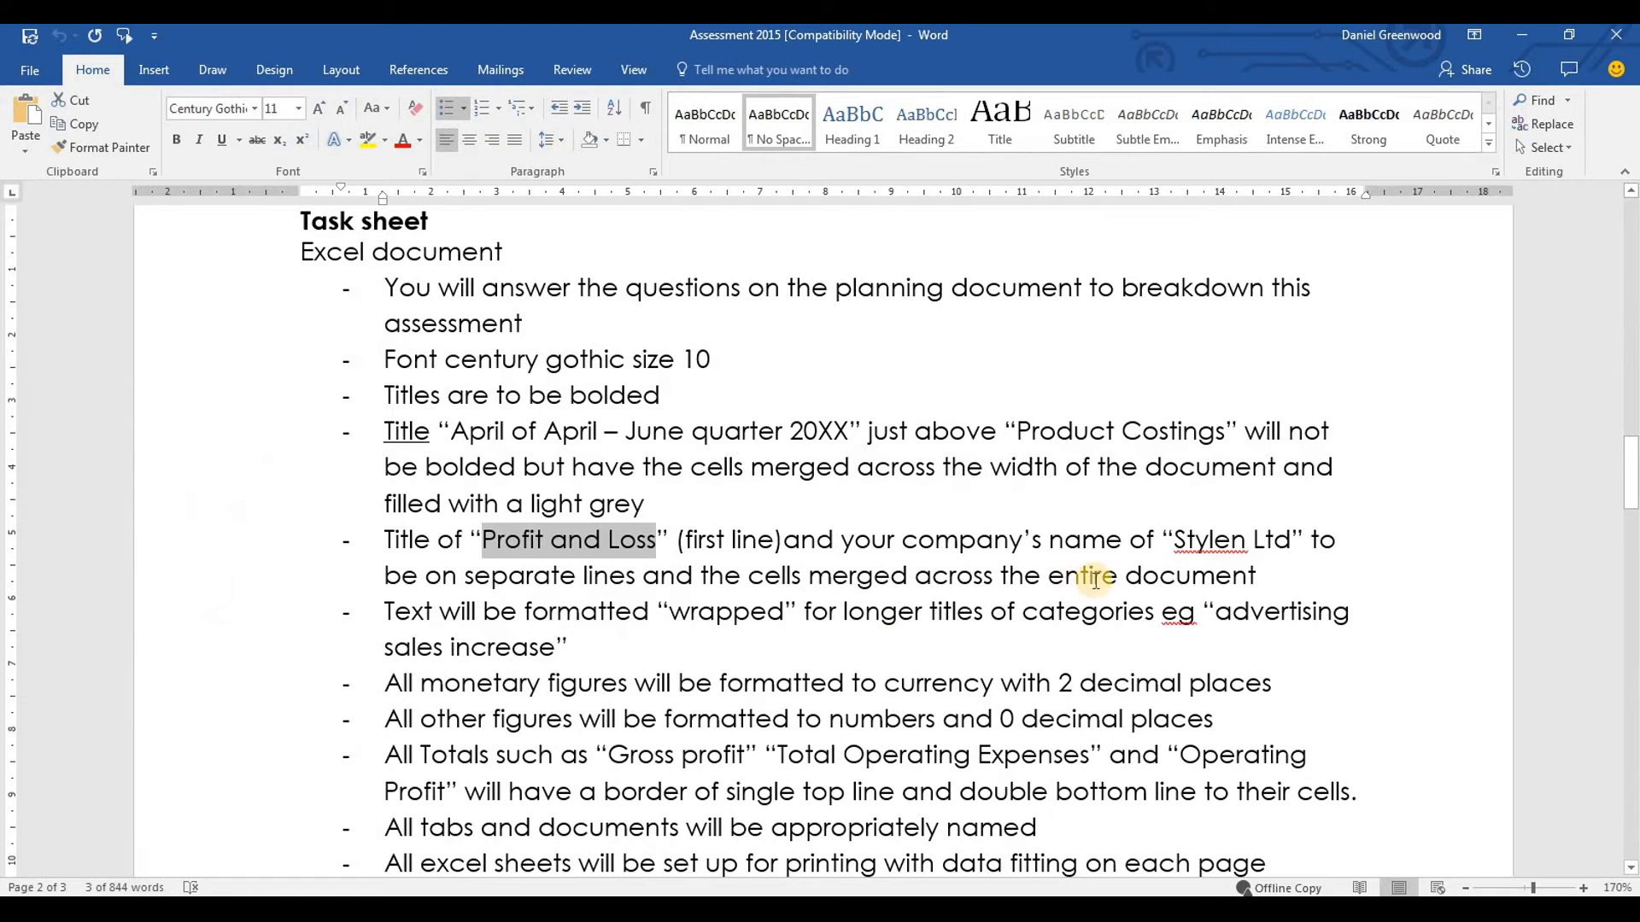
{"action": "left_click_drag", "start_coordinate": [1180, 539], "coordinate": [1290, 540]}
{"action": "key", "text": "ctrl+c"}
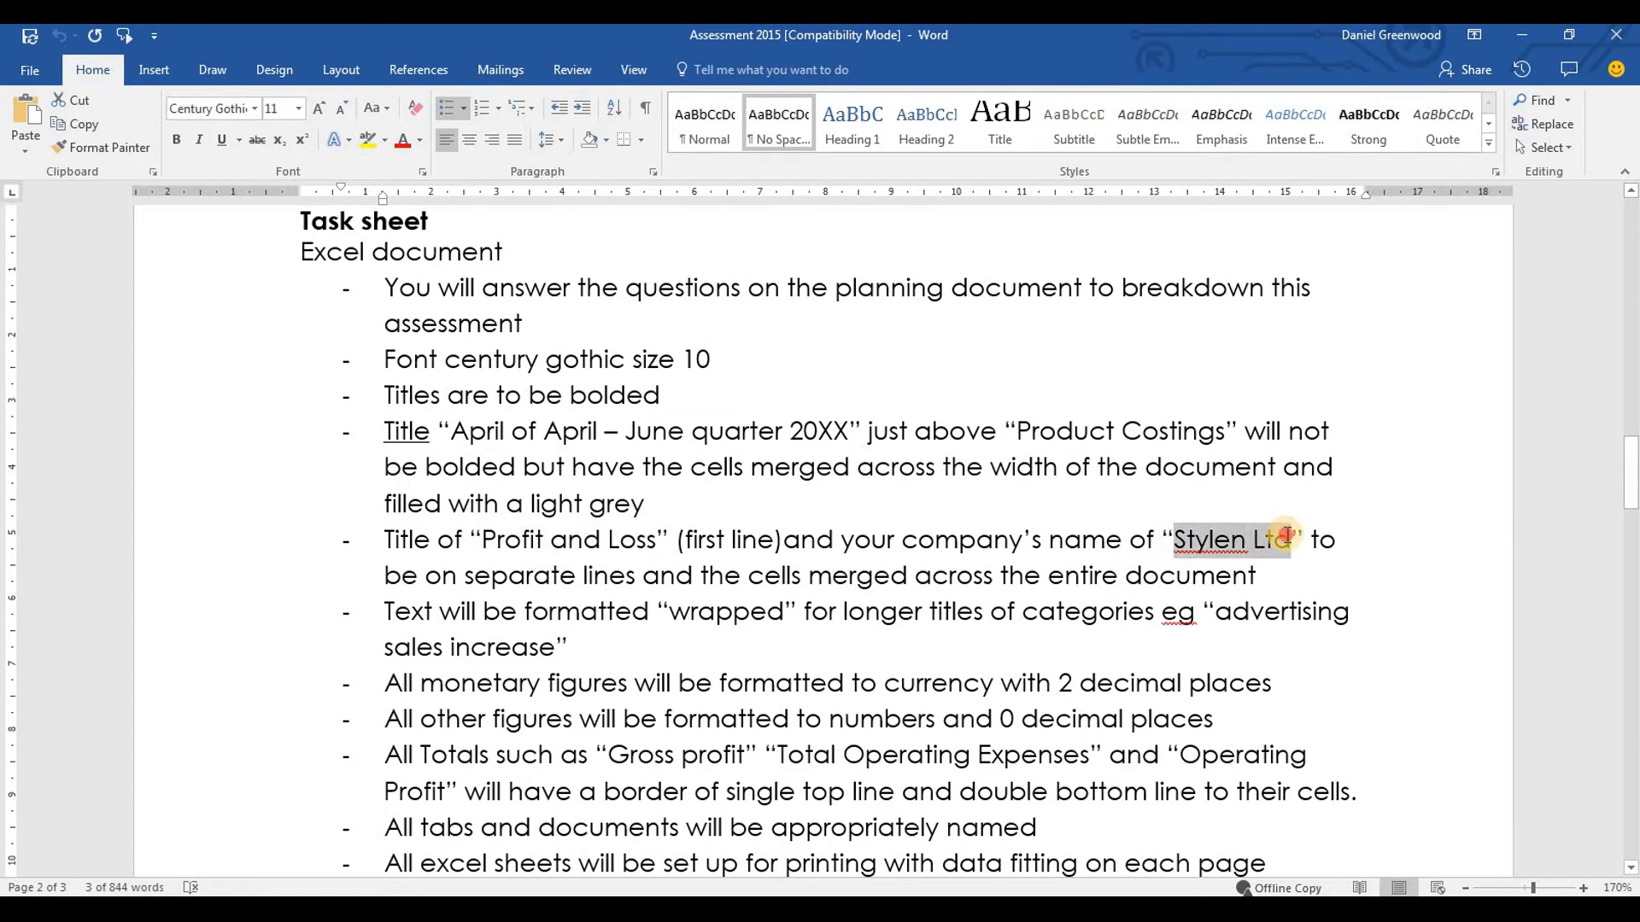
{"action": "key", "text": "alt+Tab"}
{"action": "key", "text": "ctrl+v"}
{"action": "left_click_drag", "start_coordinate": [51, 281], "coordinate": [645, 275]}
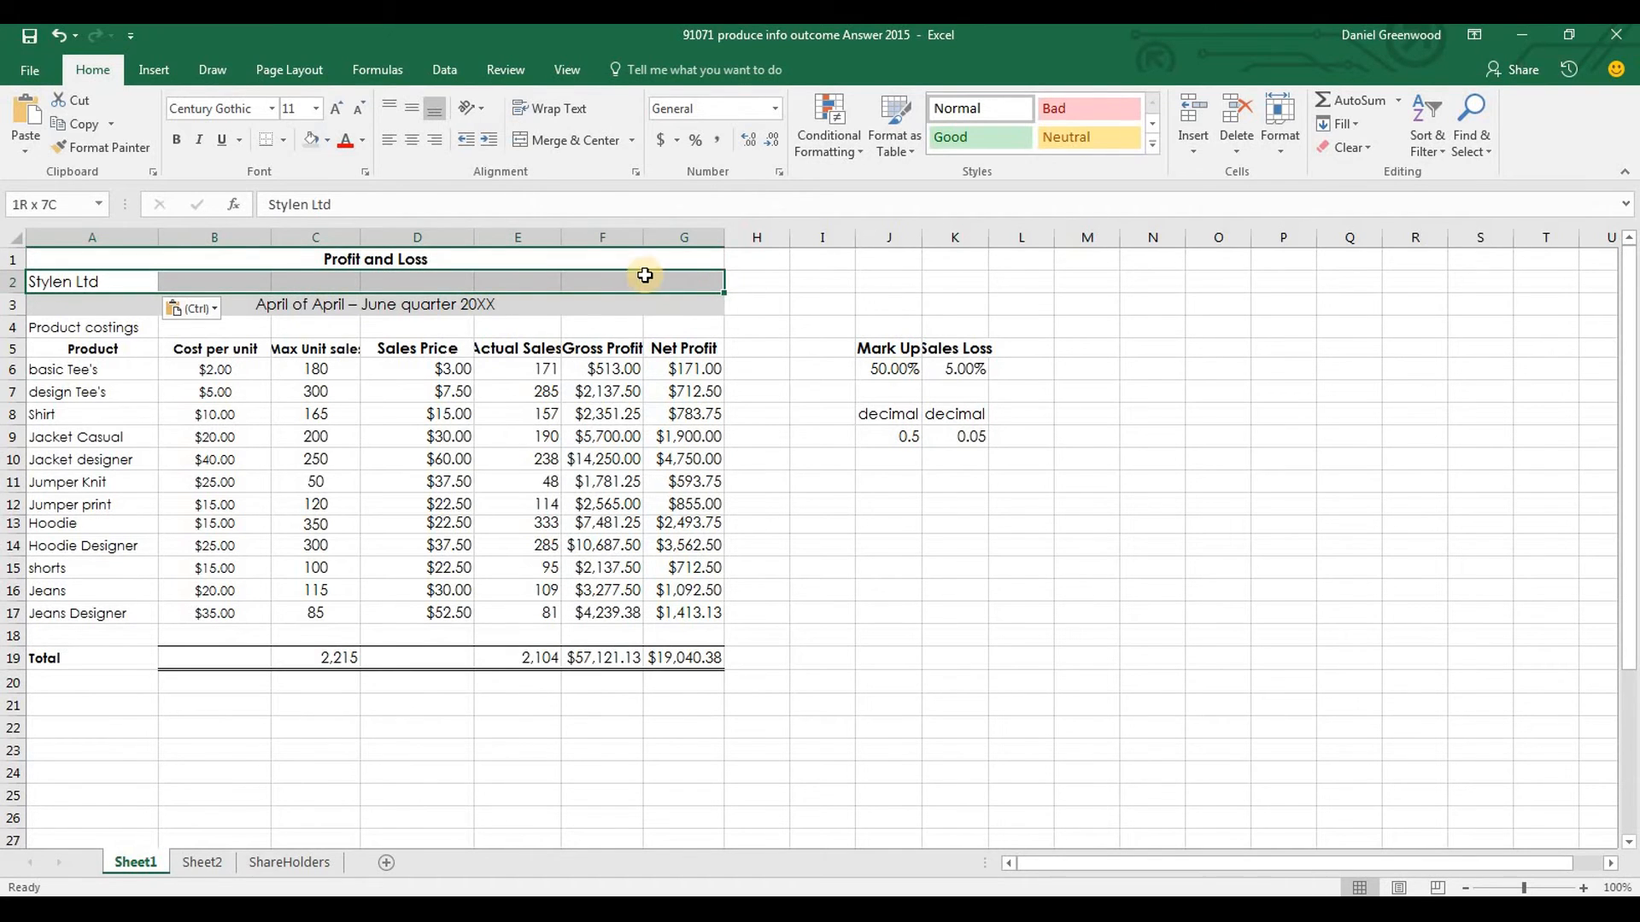
{"action": "left_click", "coordinate": [566, 141]}
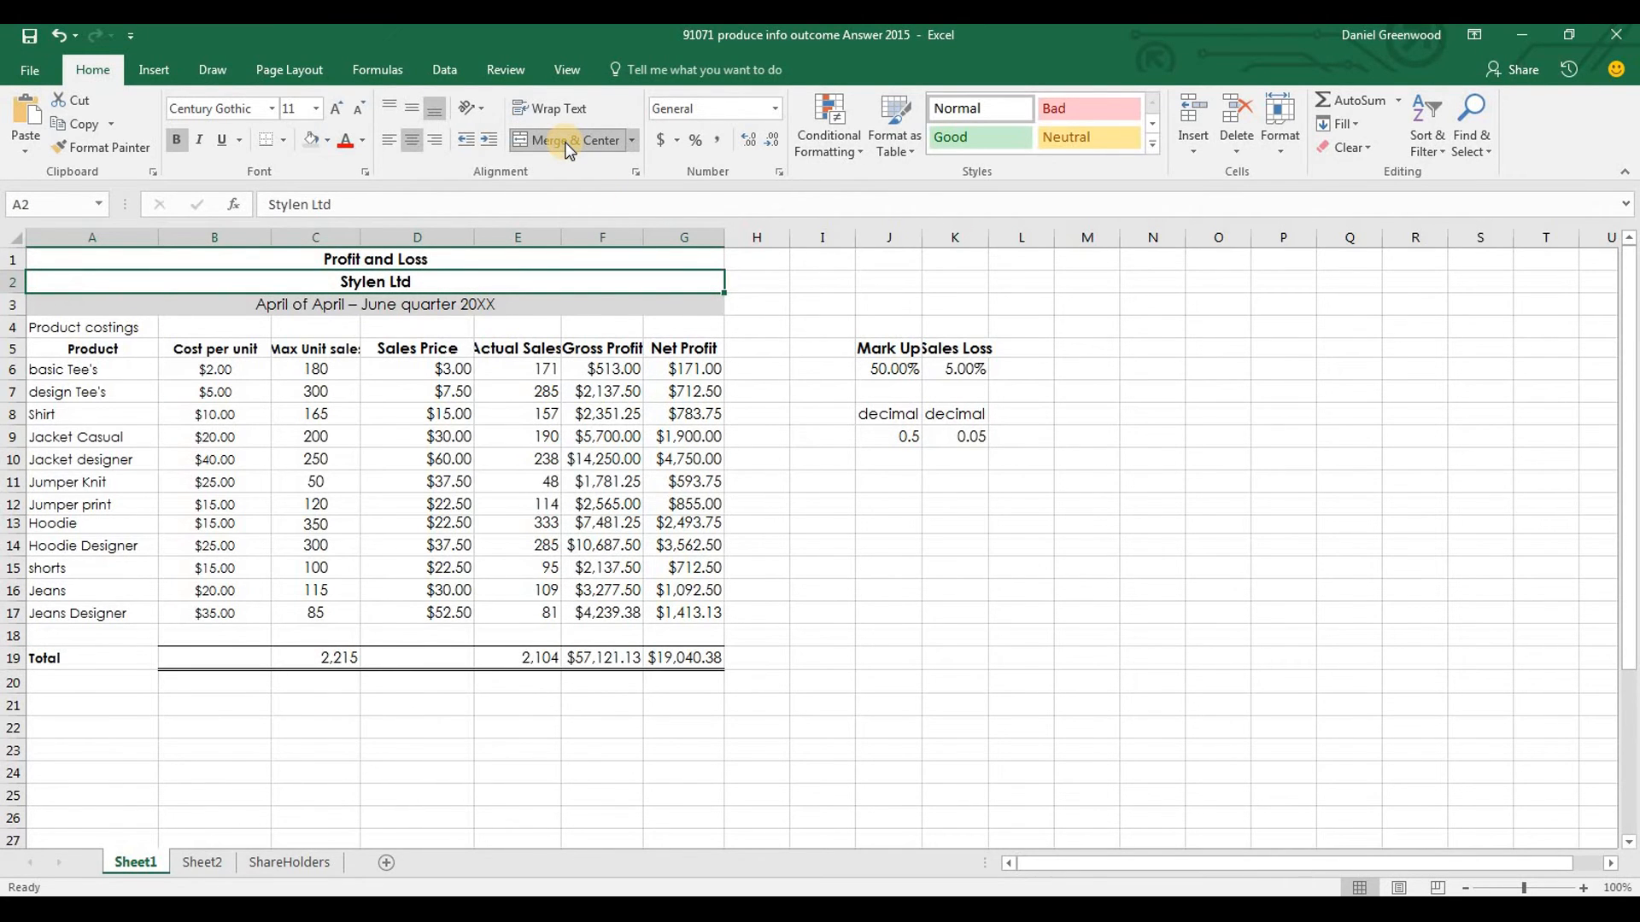
Merge and centre the Product costings heading across A4:G4
{"action": "key", "text": "Down"}
{"action": "key", "text": "Down"}
{"action": "key", "text": "Down"}
{"action": "key", "text": "Down"}
{"action": "key", "text": "Down"}
{"action": "key", "text": "Up"}
{"action": "key", "text": "Up"}
{"action": "key", "text": "Up"}
{"action": "left_click_drag", "start_coordinate": [113, 326], "coordinate": [693, 329]}
{"action": "left_click", "coordinate": [562, 139]}
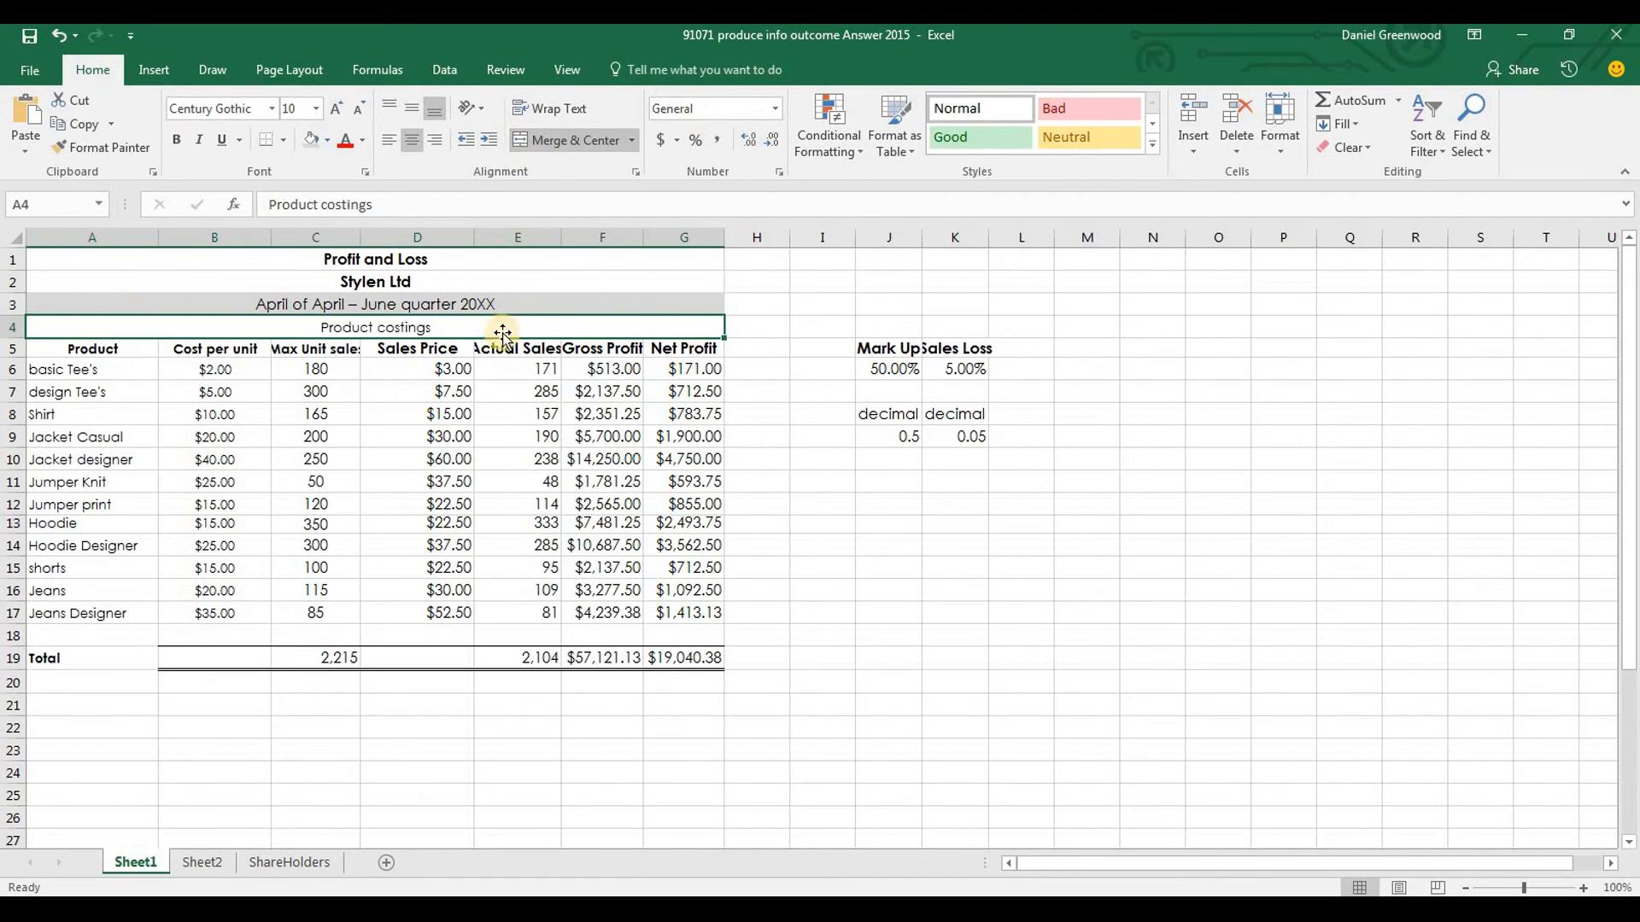
{"action": "left_click", "coordinate": [835, 666]}
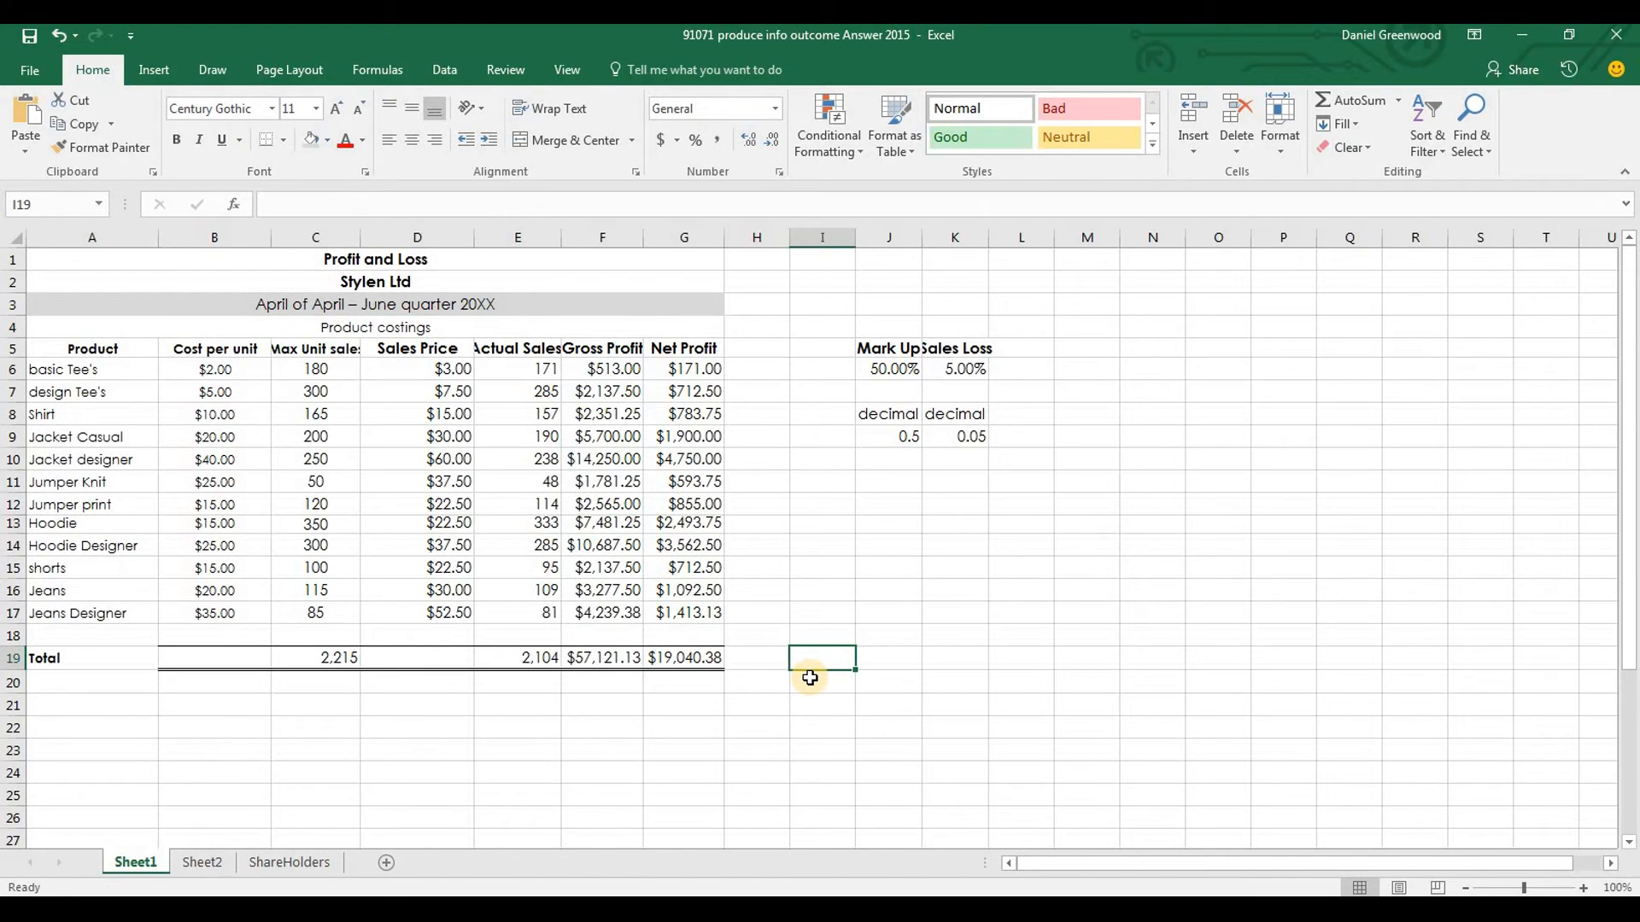
Check the text wrapping requirement for longer category titles in the Word brief and return to Excel
{"action": "key", "text": "alt+Tab"}
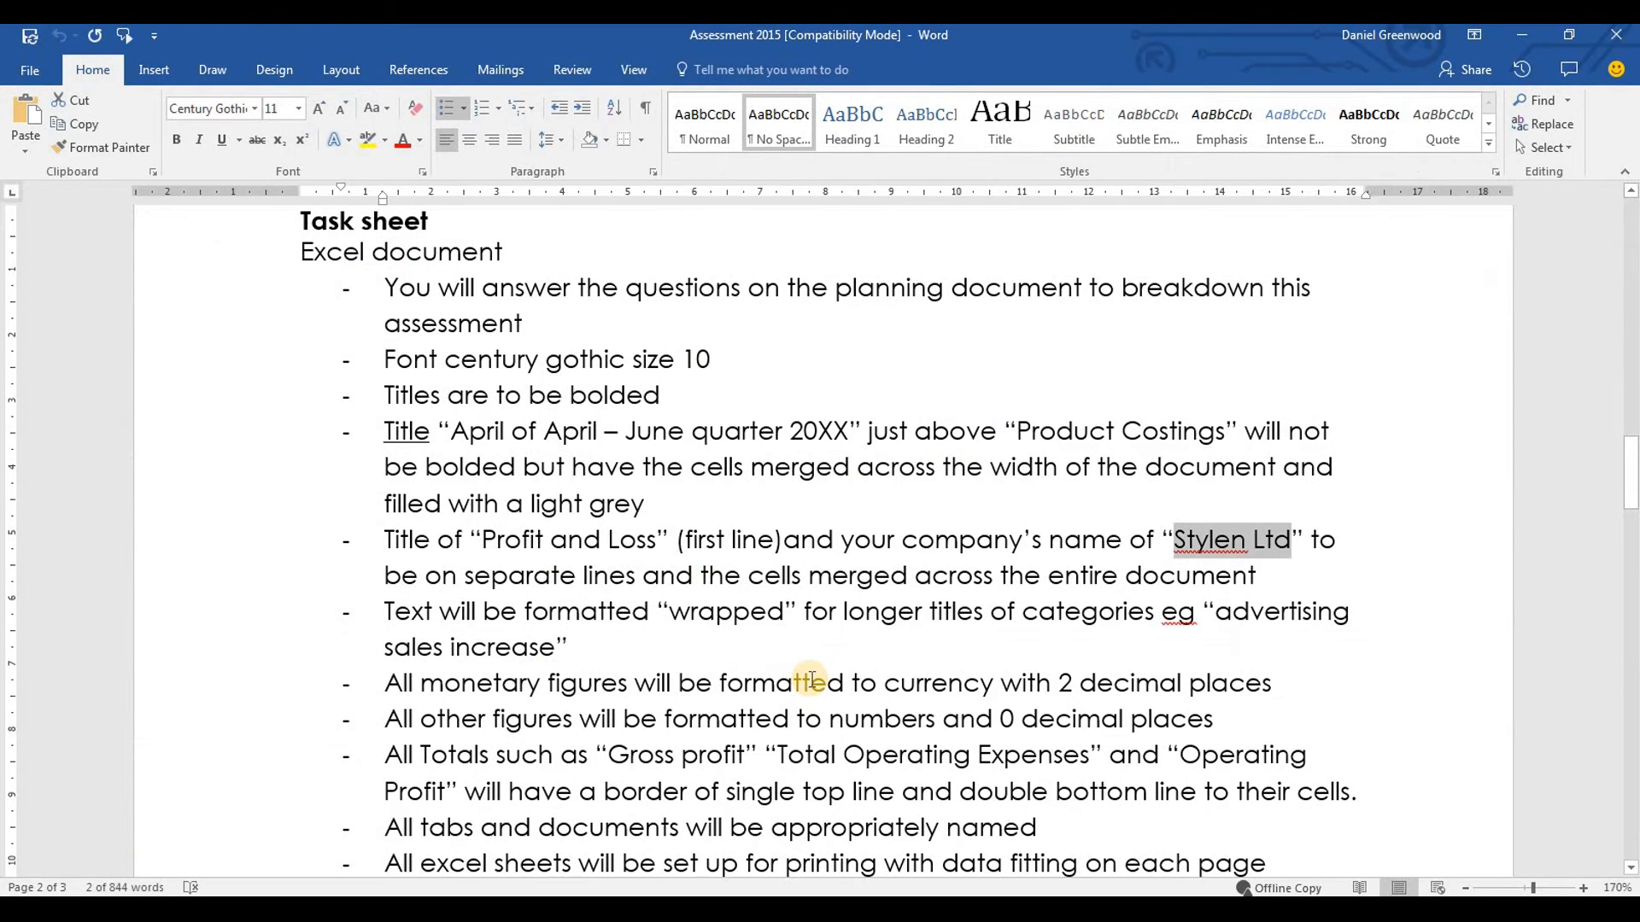
{"action": "key", "text": "Down"}
{"action": "key", "text": "Down"}
{"action": "key", "text": "Down"}
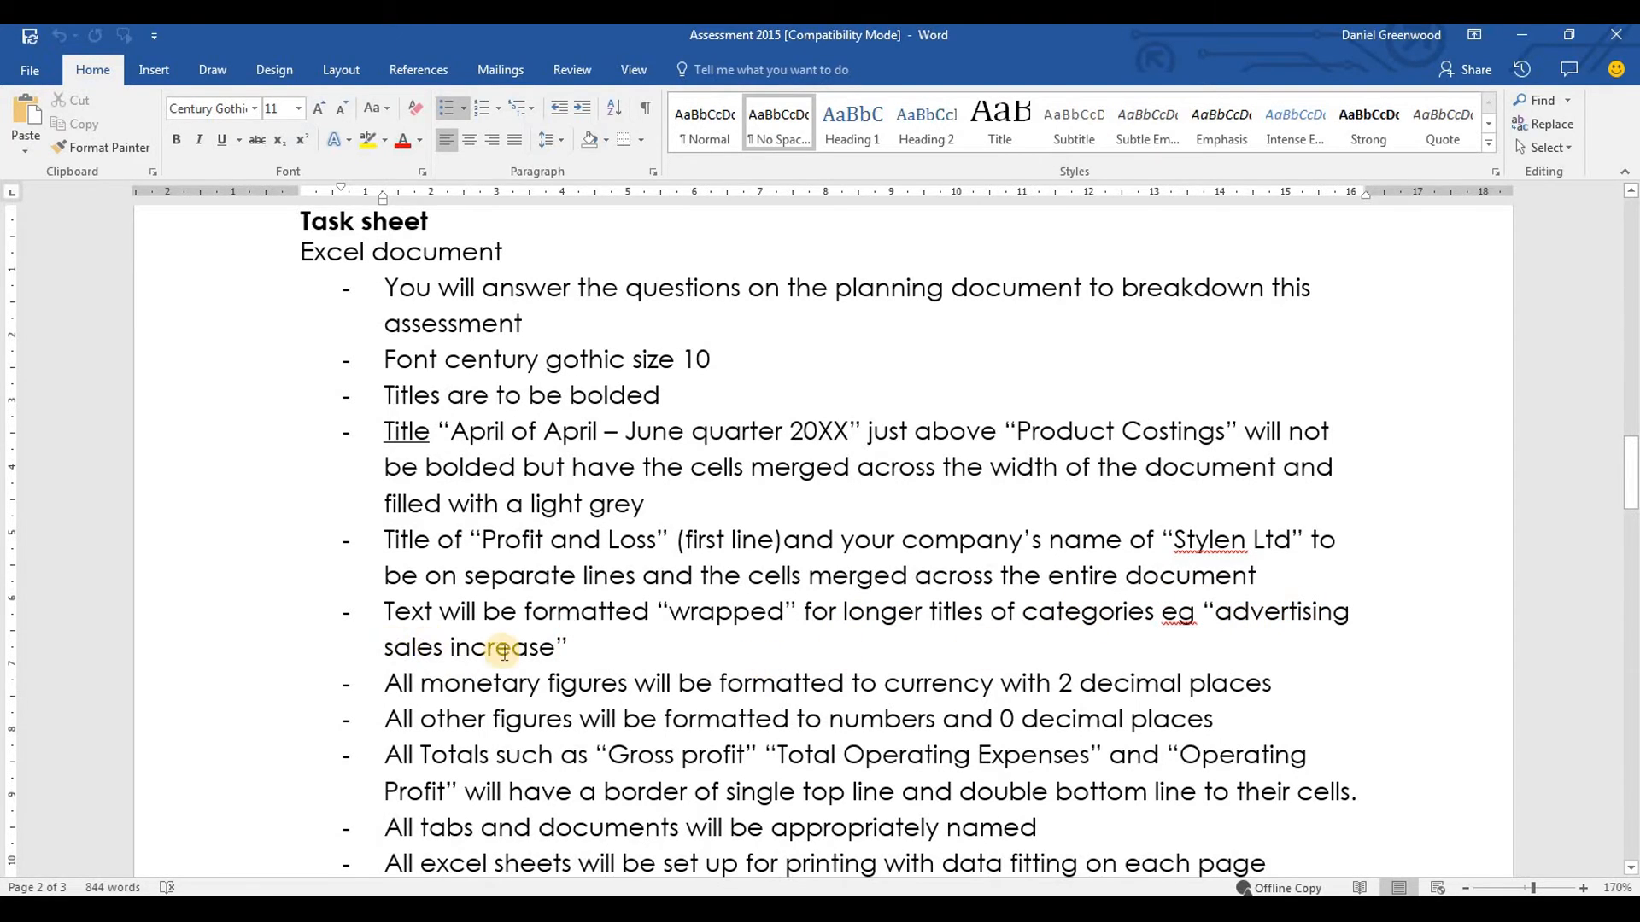
{"action": "key", "text": "alt+Tab"}
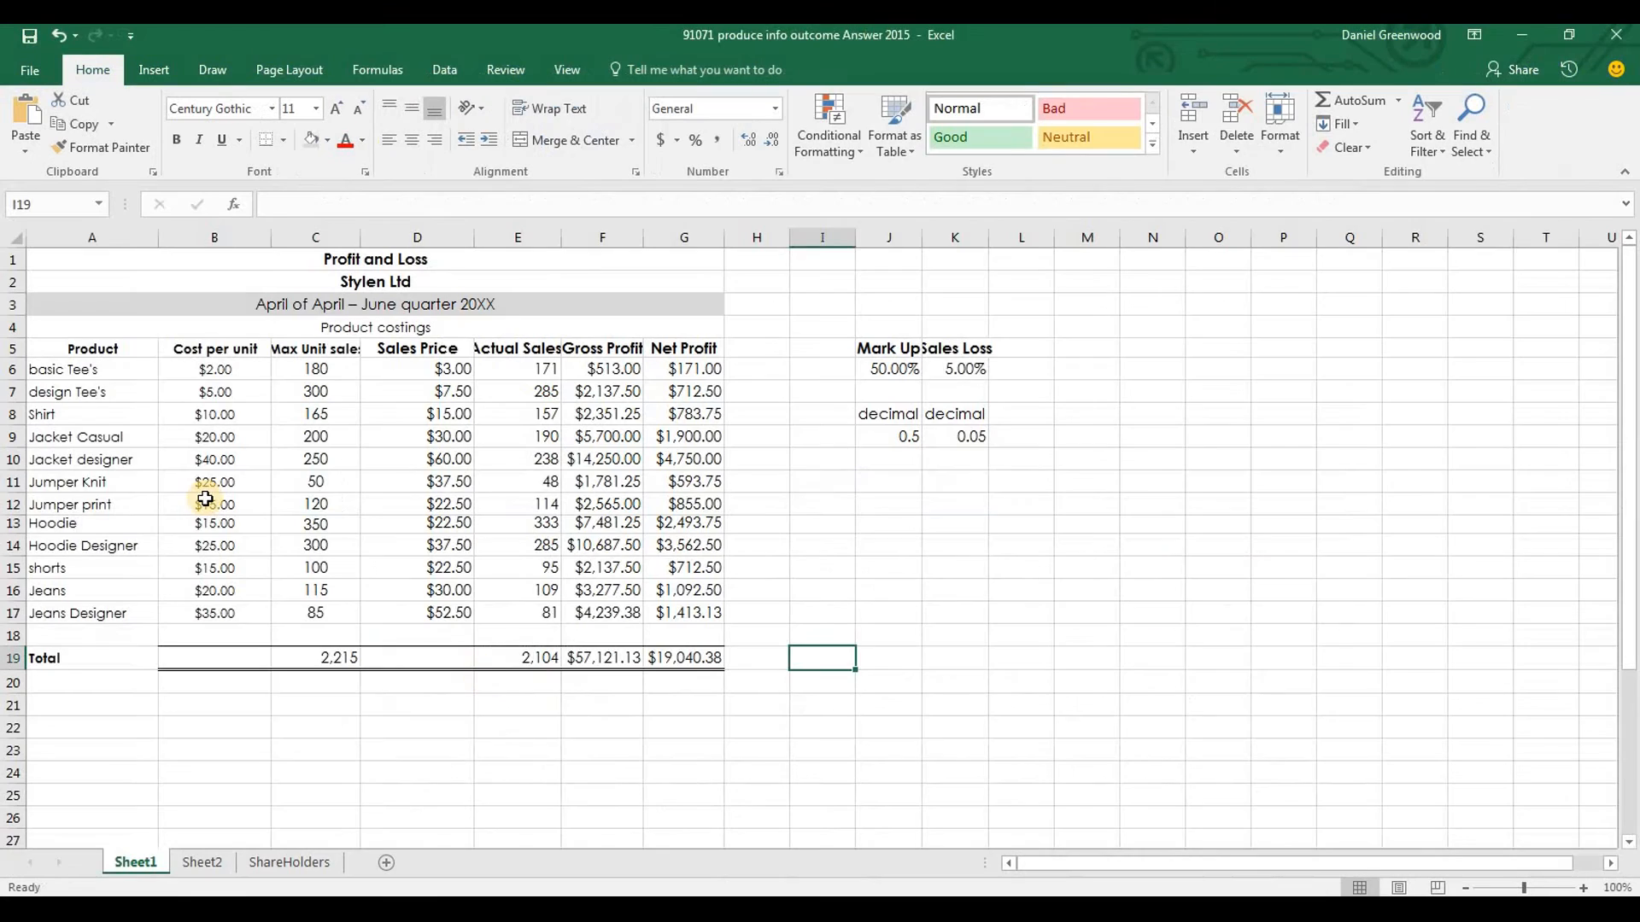
{"action": "left_click", "coordinate": [521, 350]}
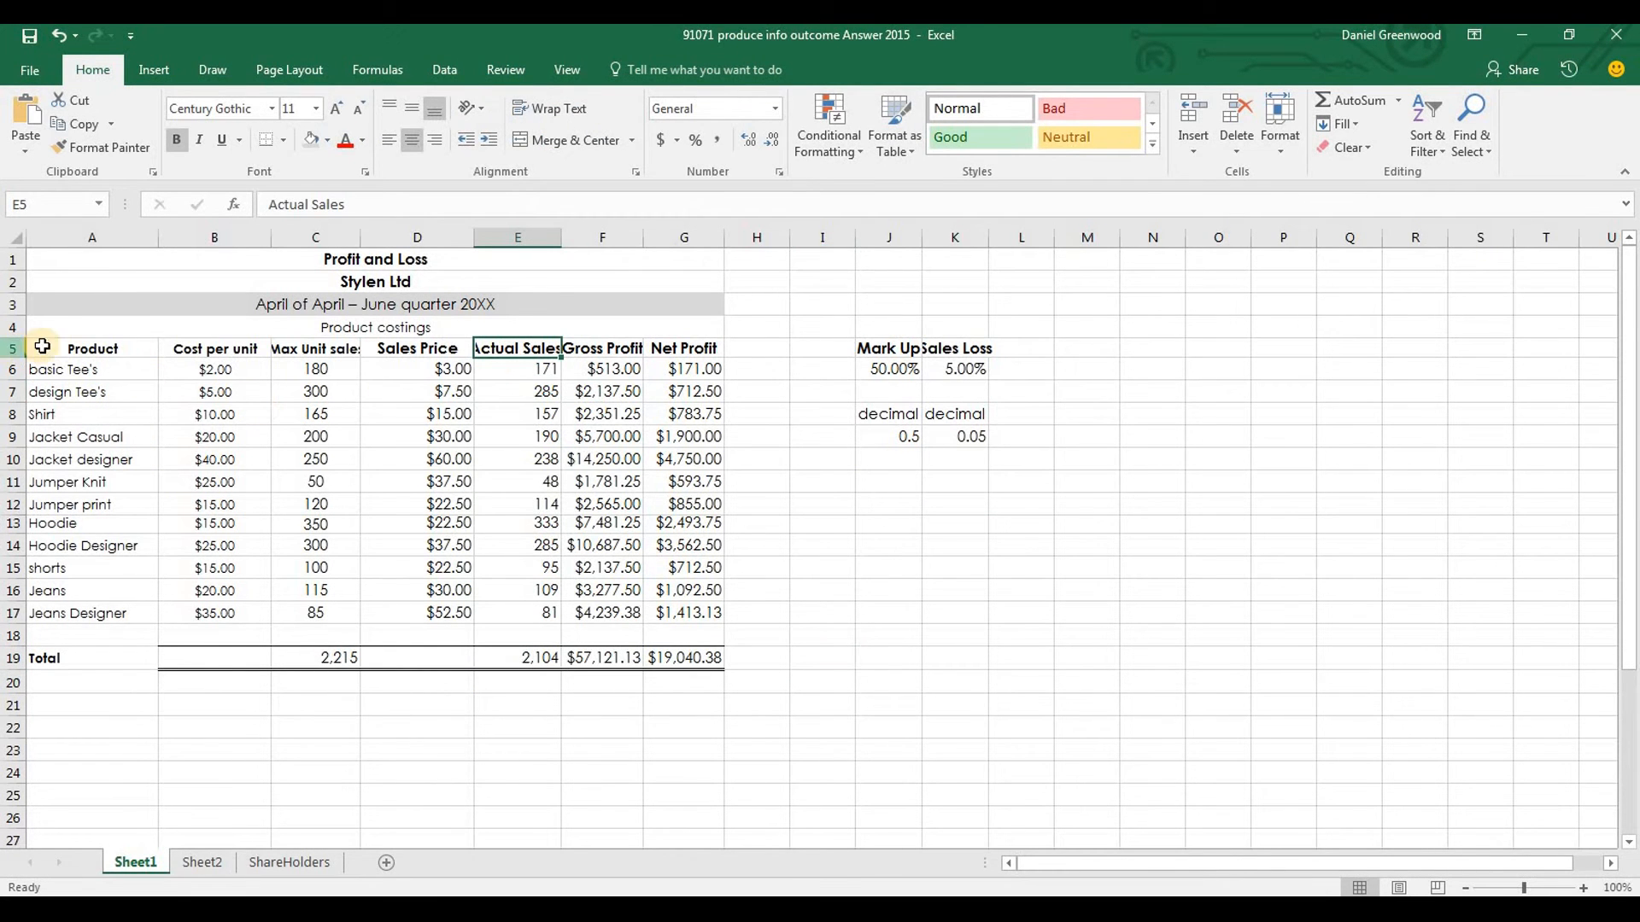
{"action": "left_click", "coordinate": [14, 346]}
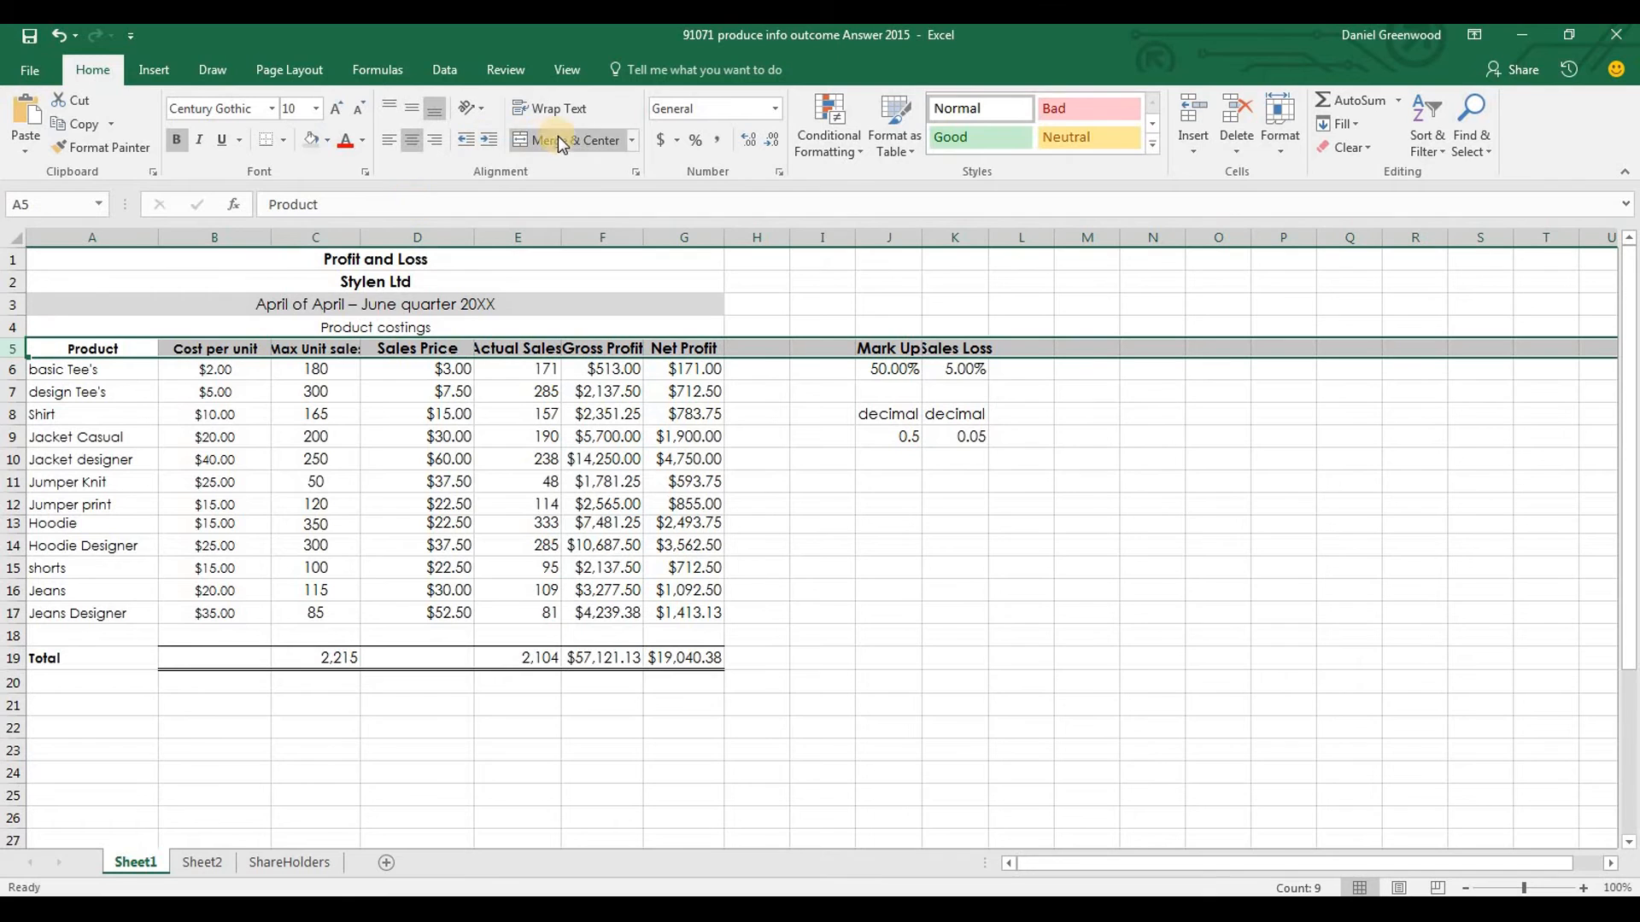
{"action": "right_click", "coordinate": [306, 350]}
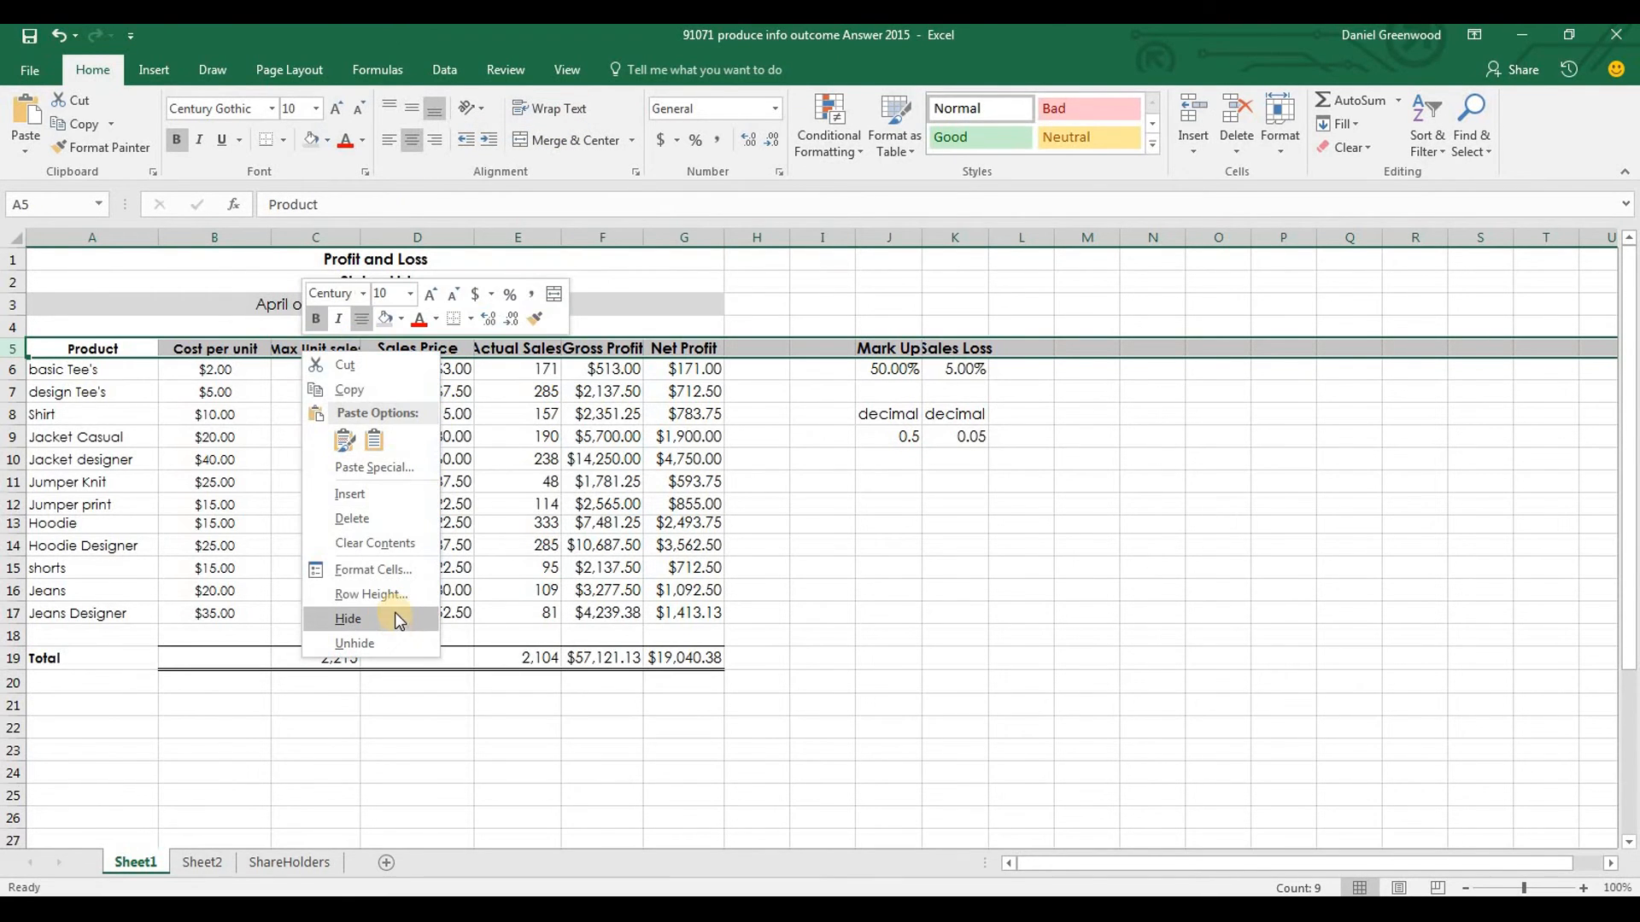
{"action": "left_click", "coordinate": [104, 345]}
{"action": "left_click", "coordinate": [104, 345]}
Wrap the text of the column headings in A5:K5 and align them vertically to the middle
{"action": "left_click_drag", "start_coordinate": [104, 345], "coordinate": [974, 357]}
{"action": "right_click", "coordinate": [967, 348]}
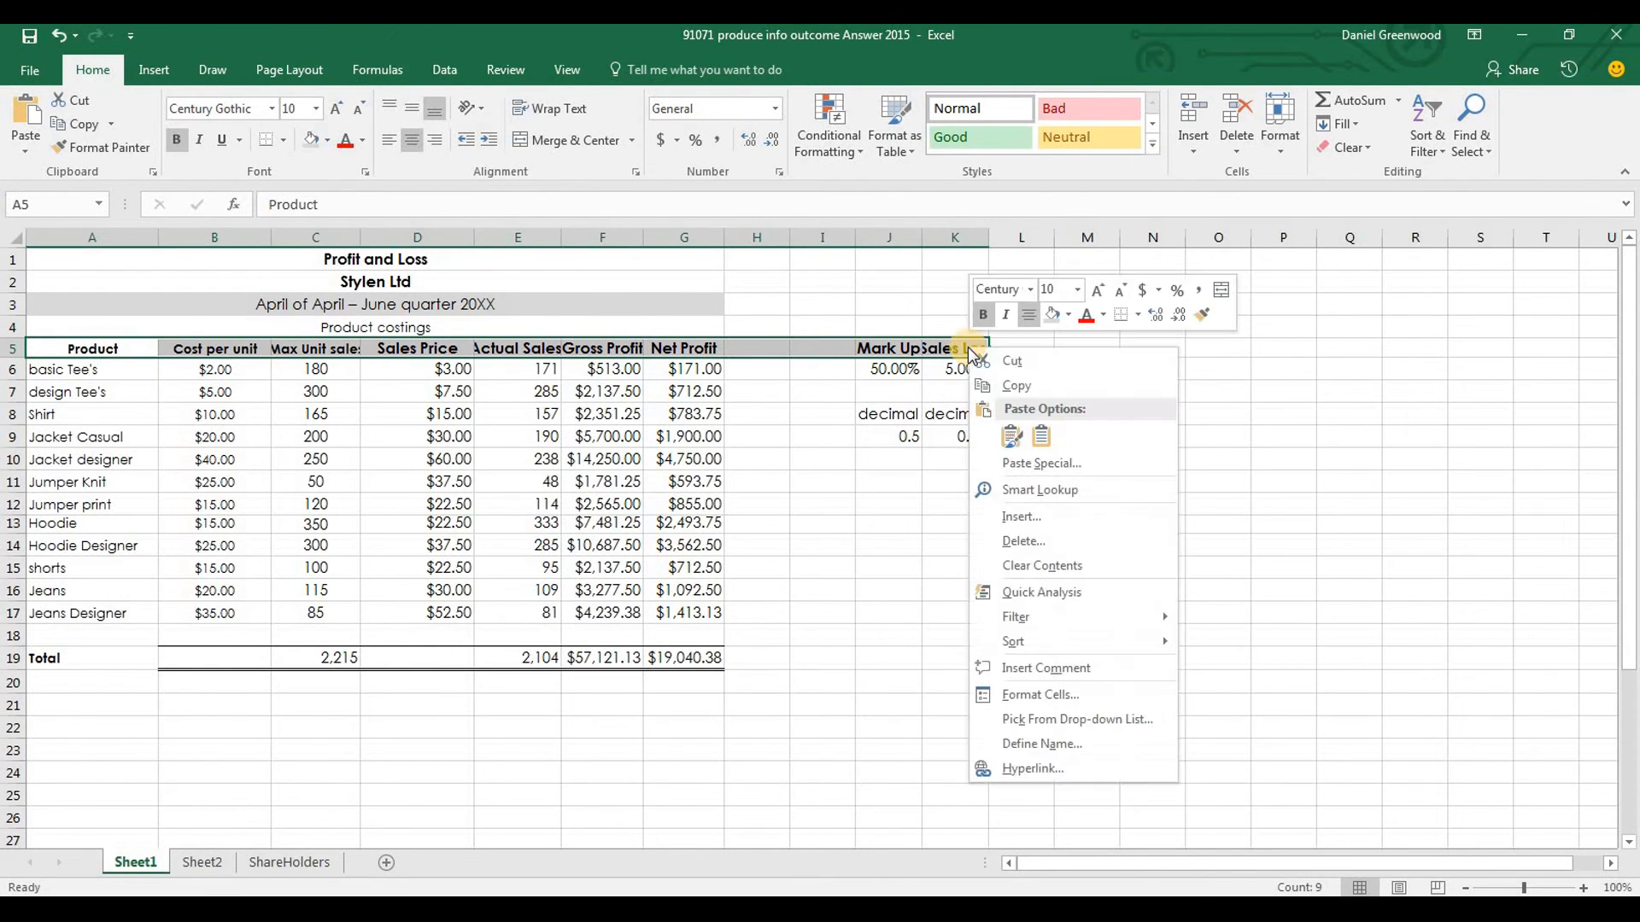
{"action": "left_click", "coordinate": [1111, 697]}
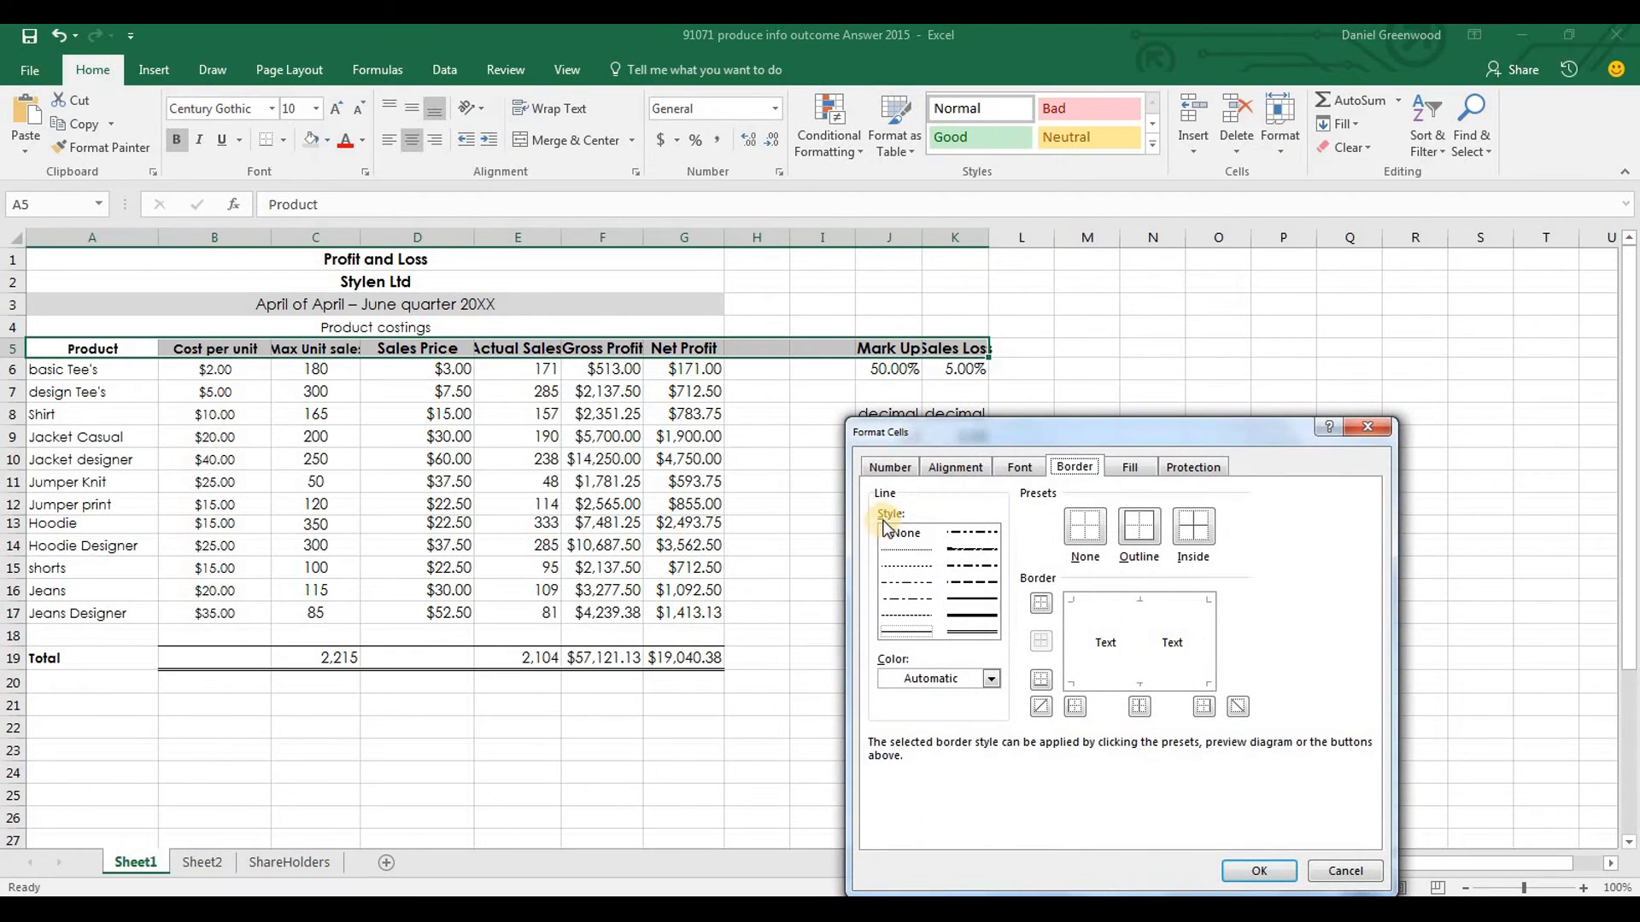
{"action": "left_click", "coordinate": [977, 471]}
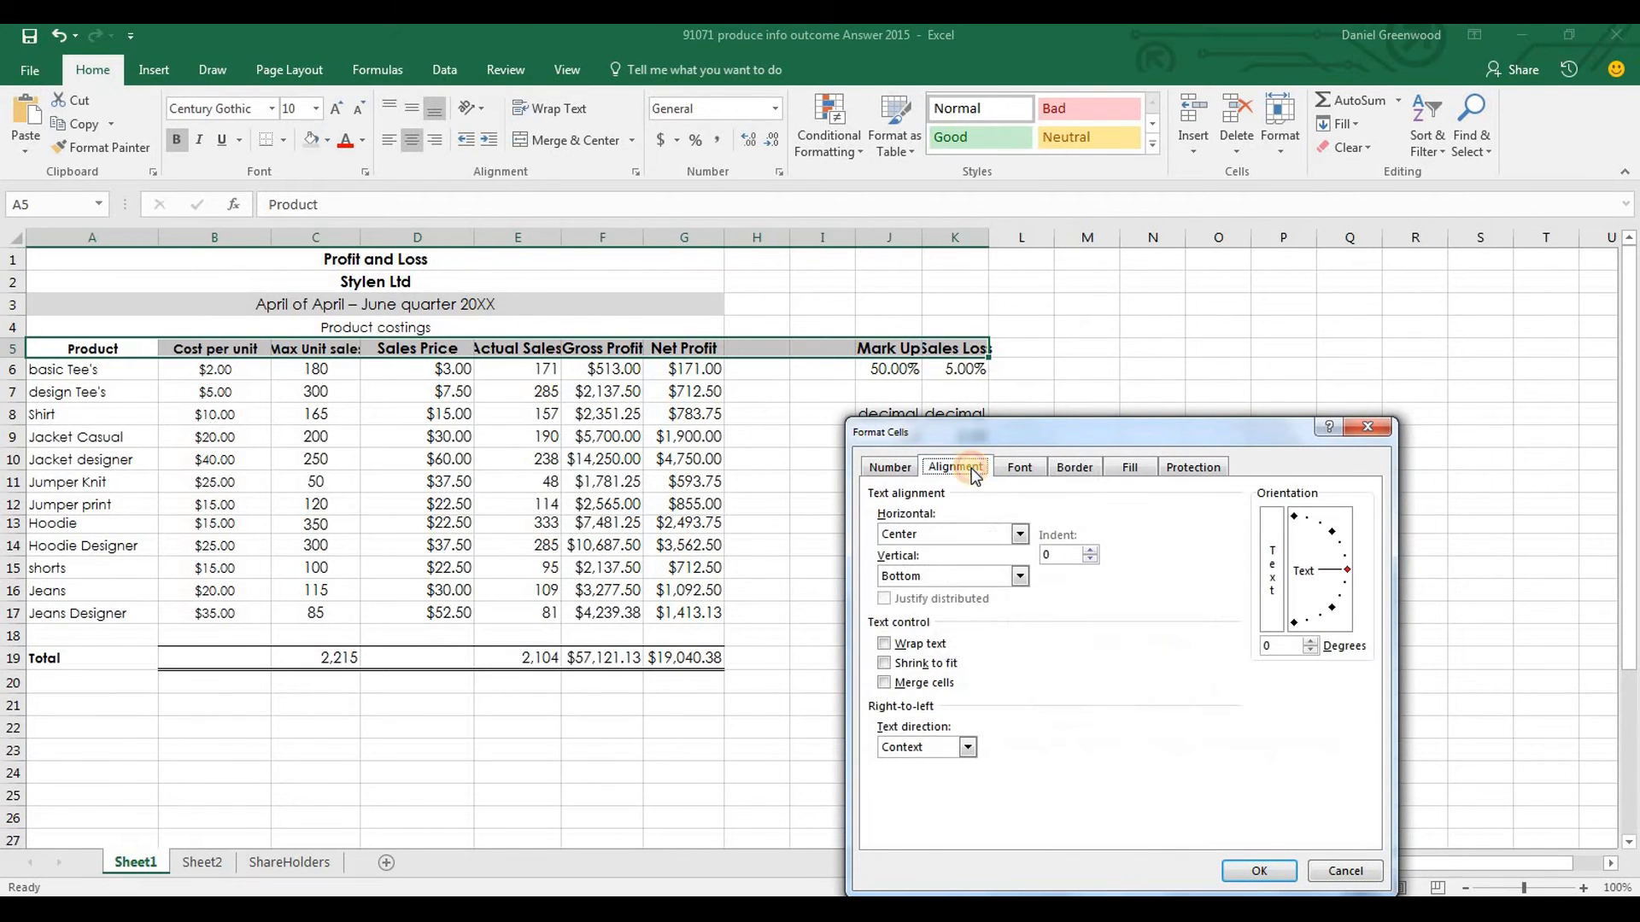
{"action": "left_click", "coordinate": [887, 644]}
{"action": "left_click", "coordinate": [1264, 873]}
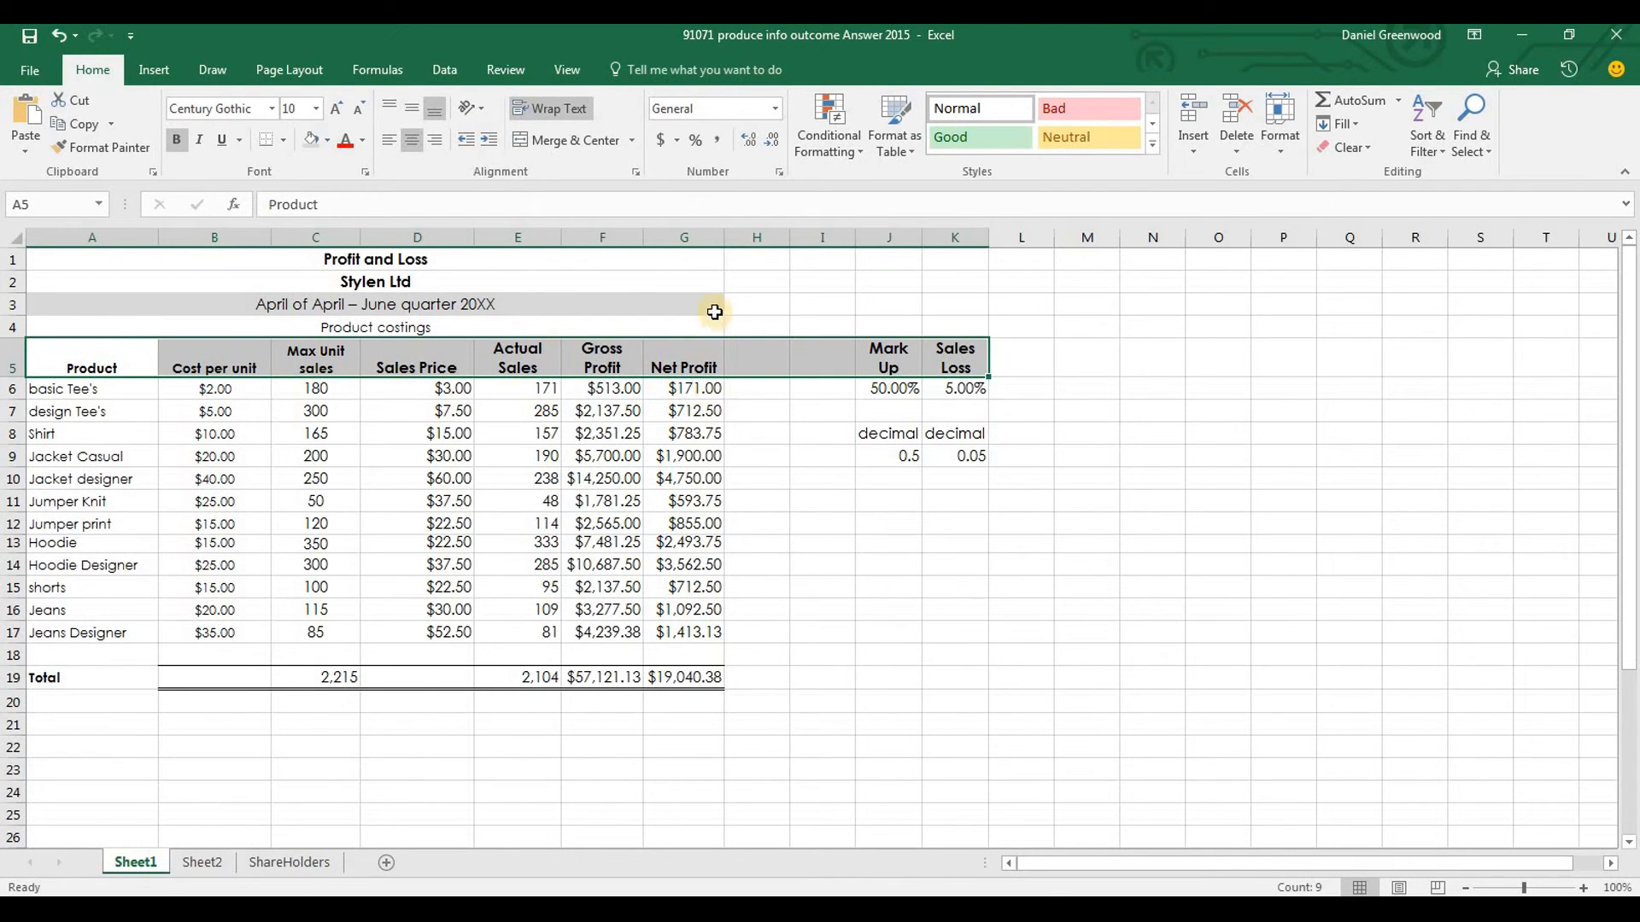
{"action": "left_click", "coordinate": [412, 111]}
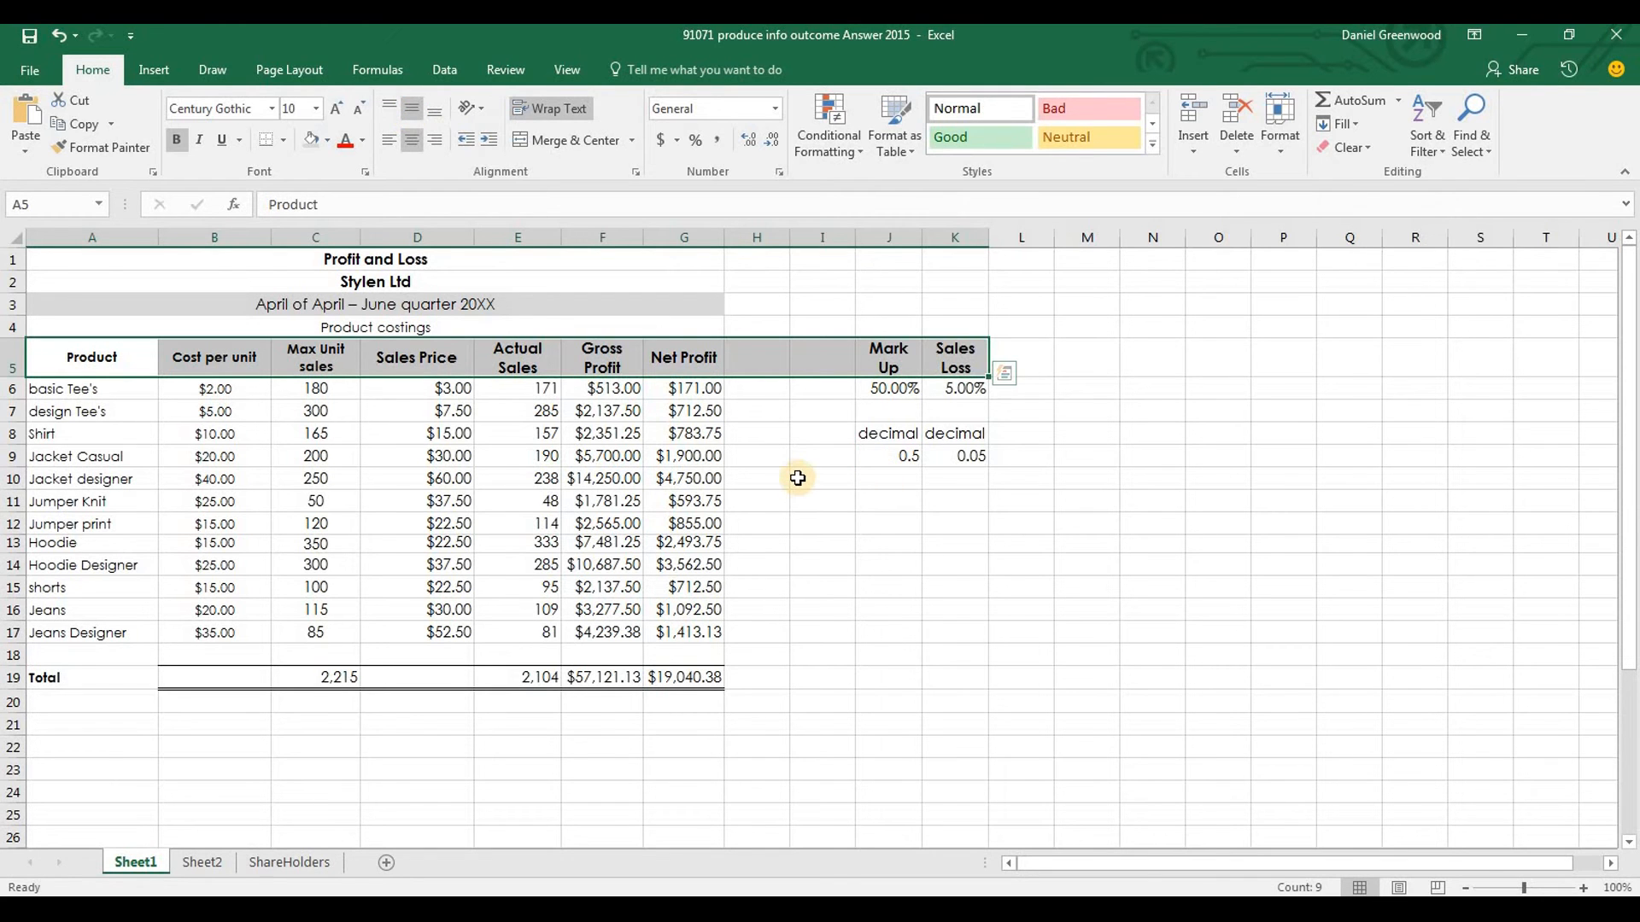
Read the currency and decimal place requirements in the Word brief, then check the Cost per unit and Sales Price formats in Excel
{"action": "key", "text": "alt+Tab"}
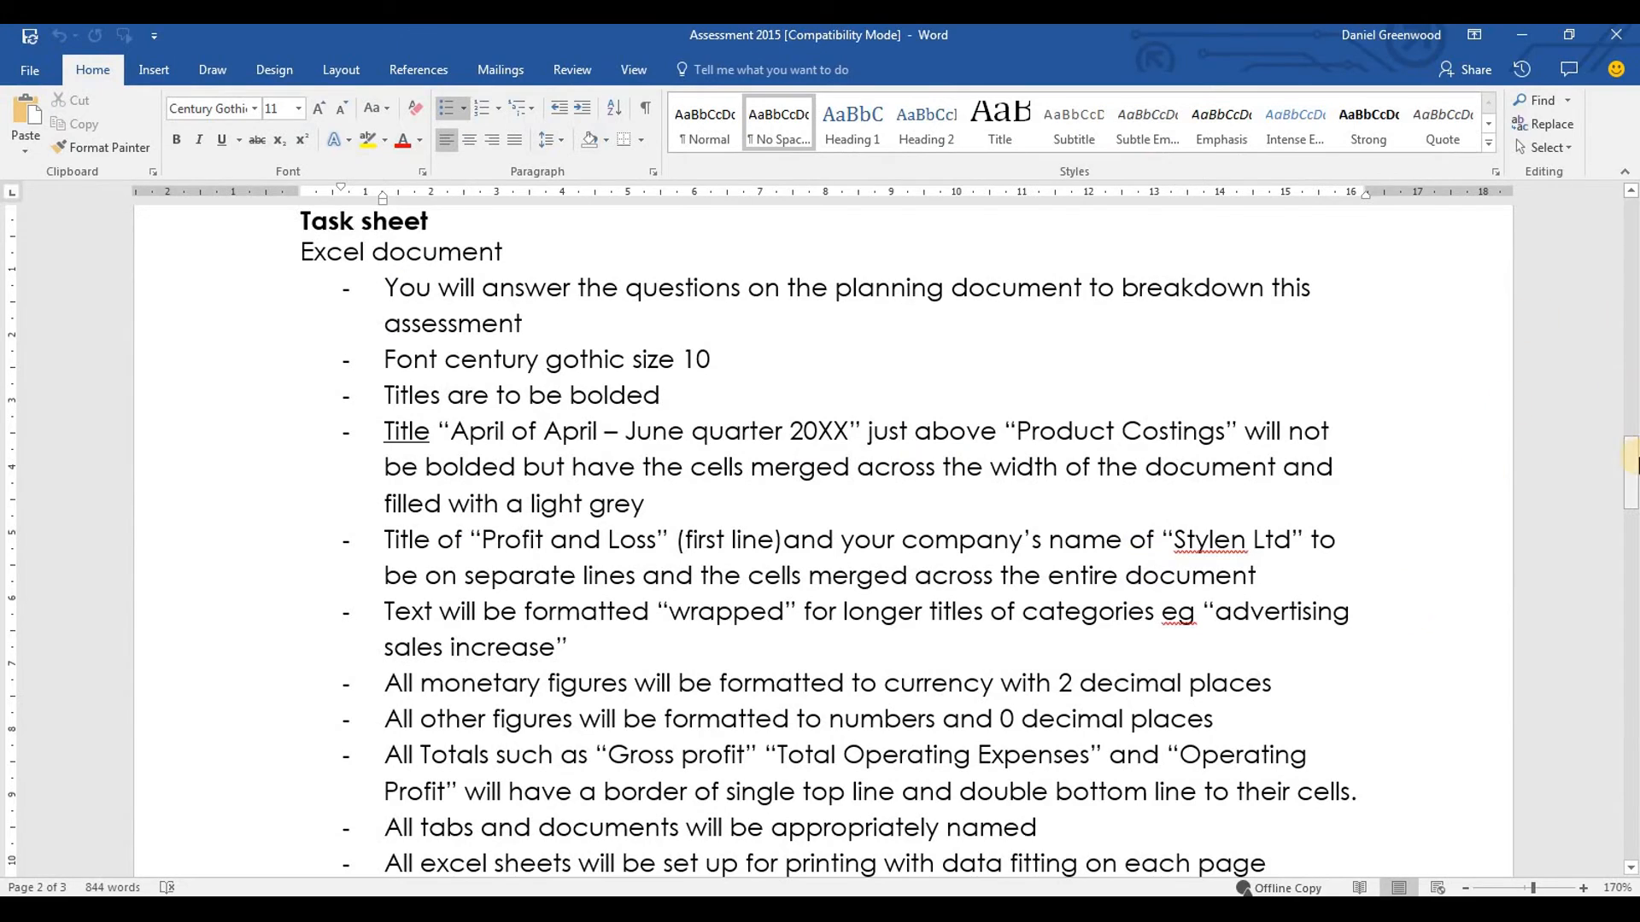
{"action": "left_click_drag", "start_coordinate": [1631, 473], "coordinate": [1633, 516]}
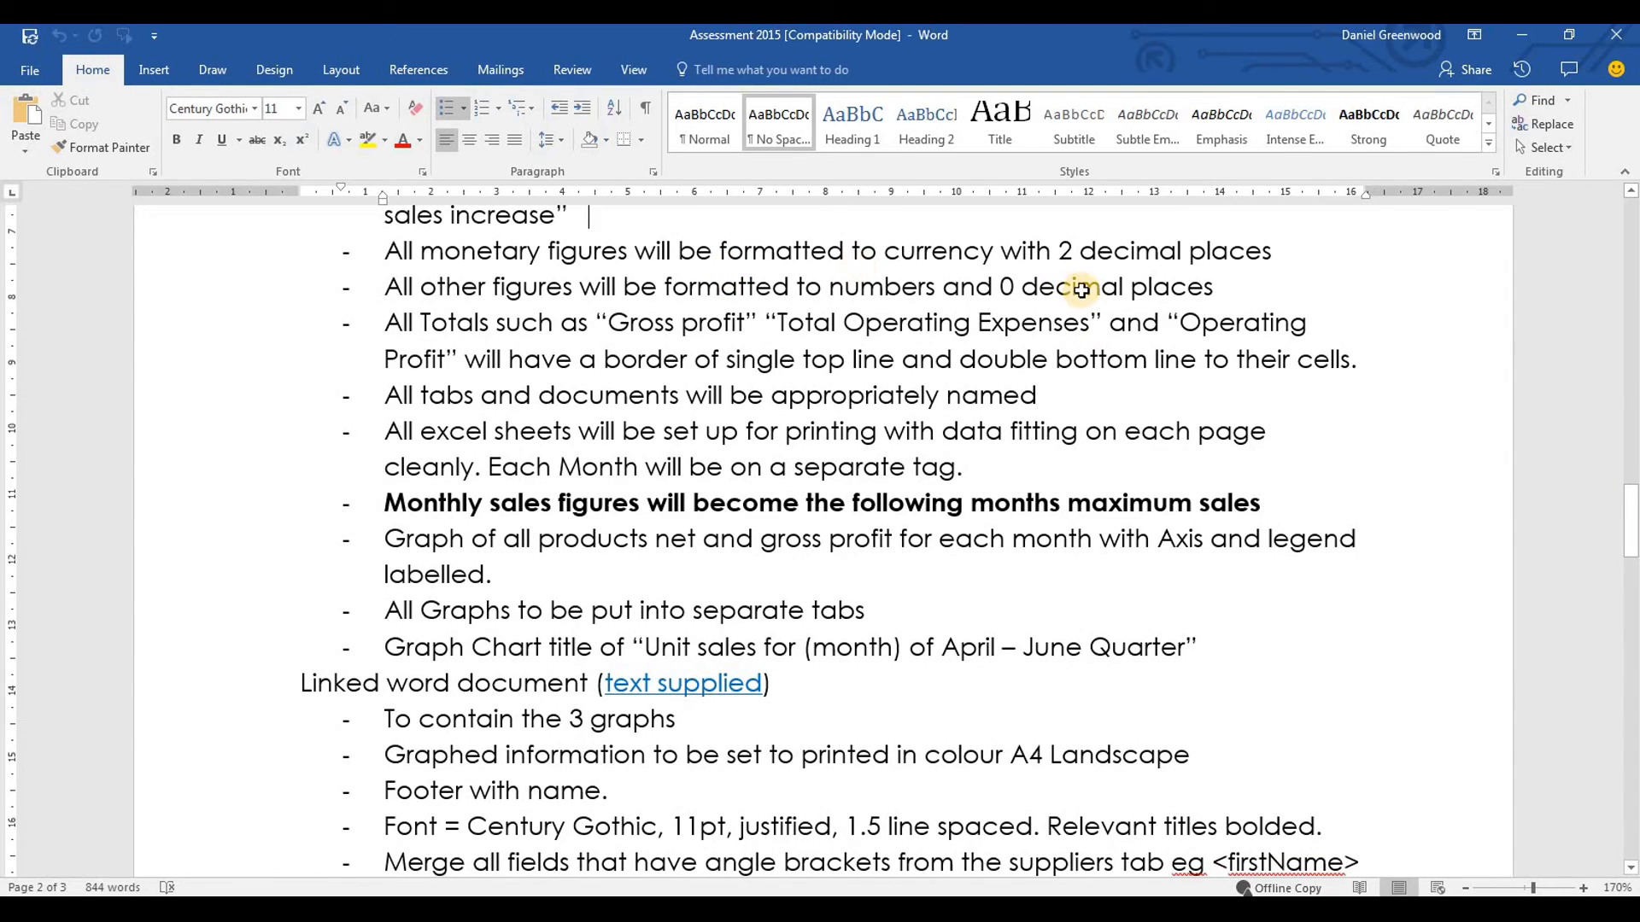
{"action": "key", "text": "alt+Tab"}
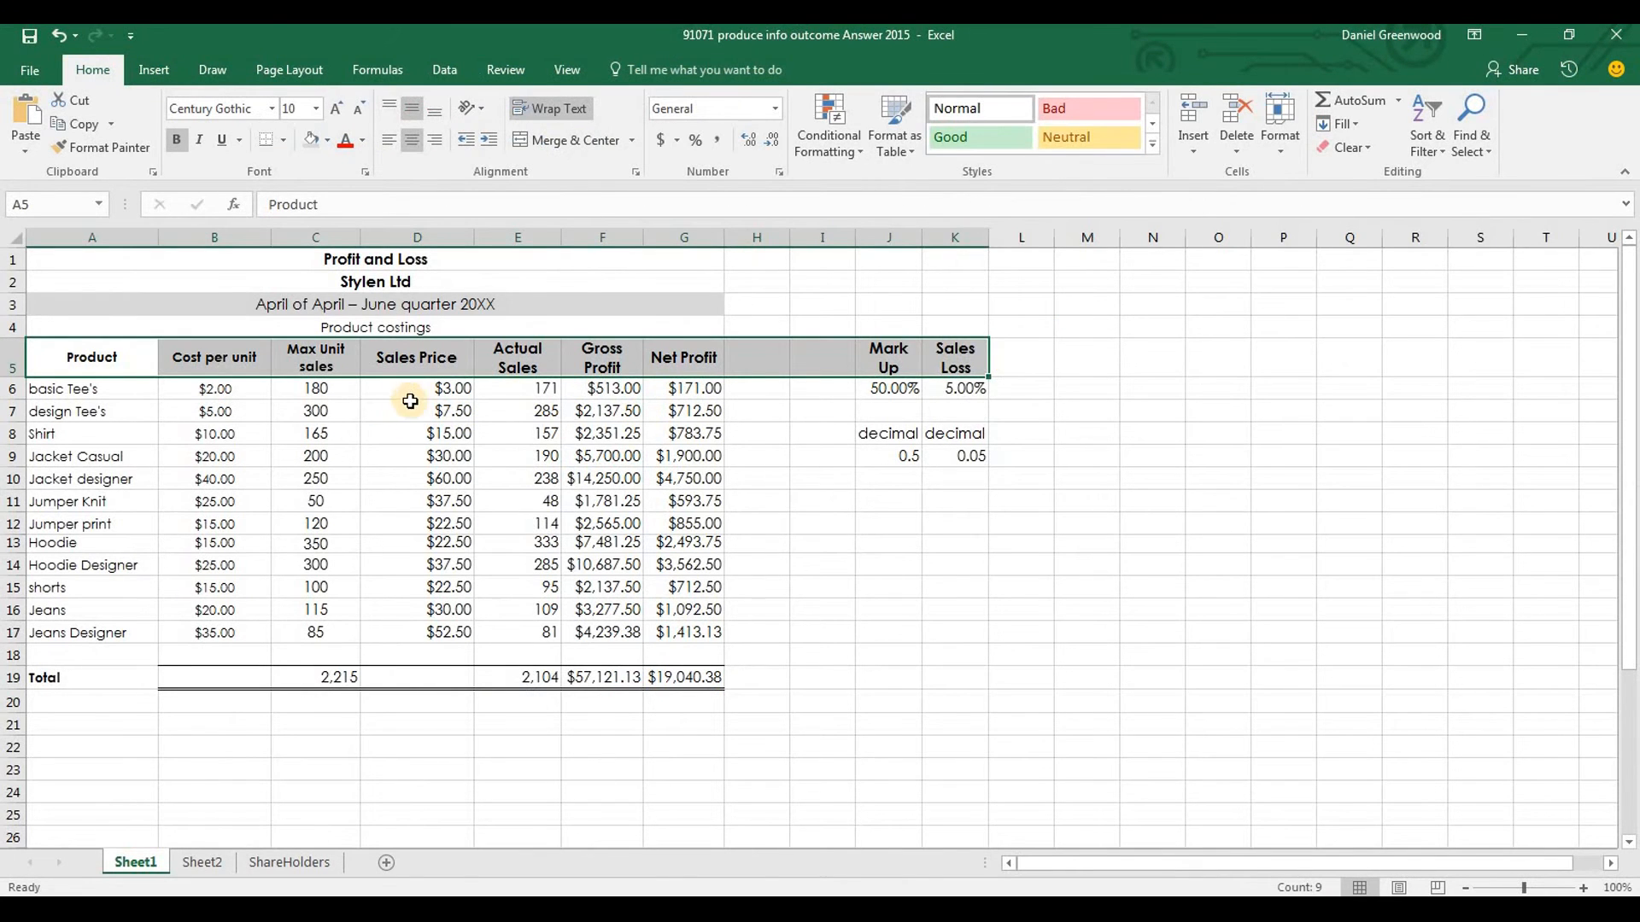
{"action": "left_click_drag", "start_coordinate": [205, 388], "coordinate": [210, 632]}
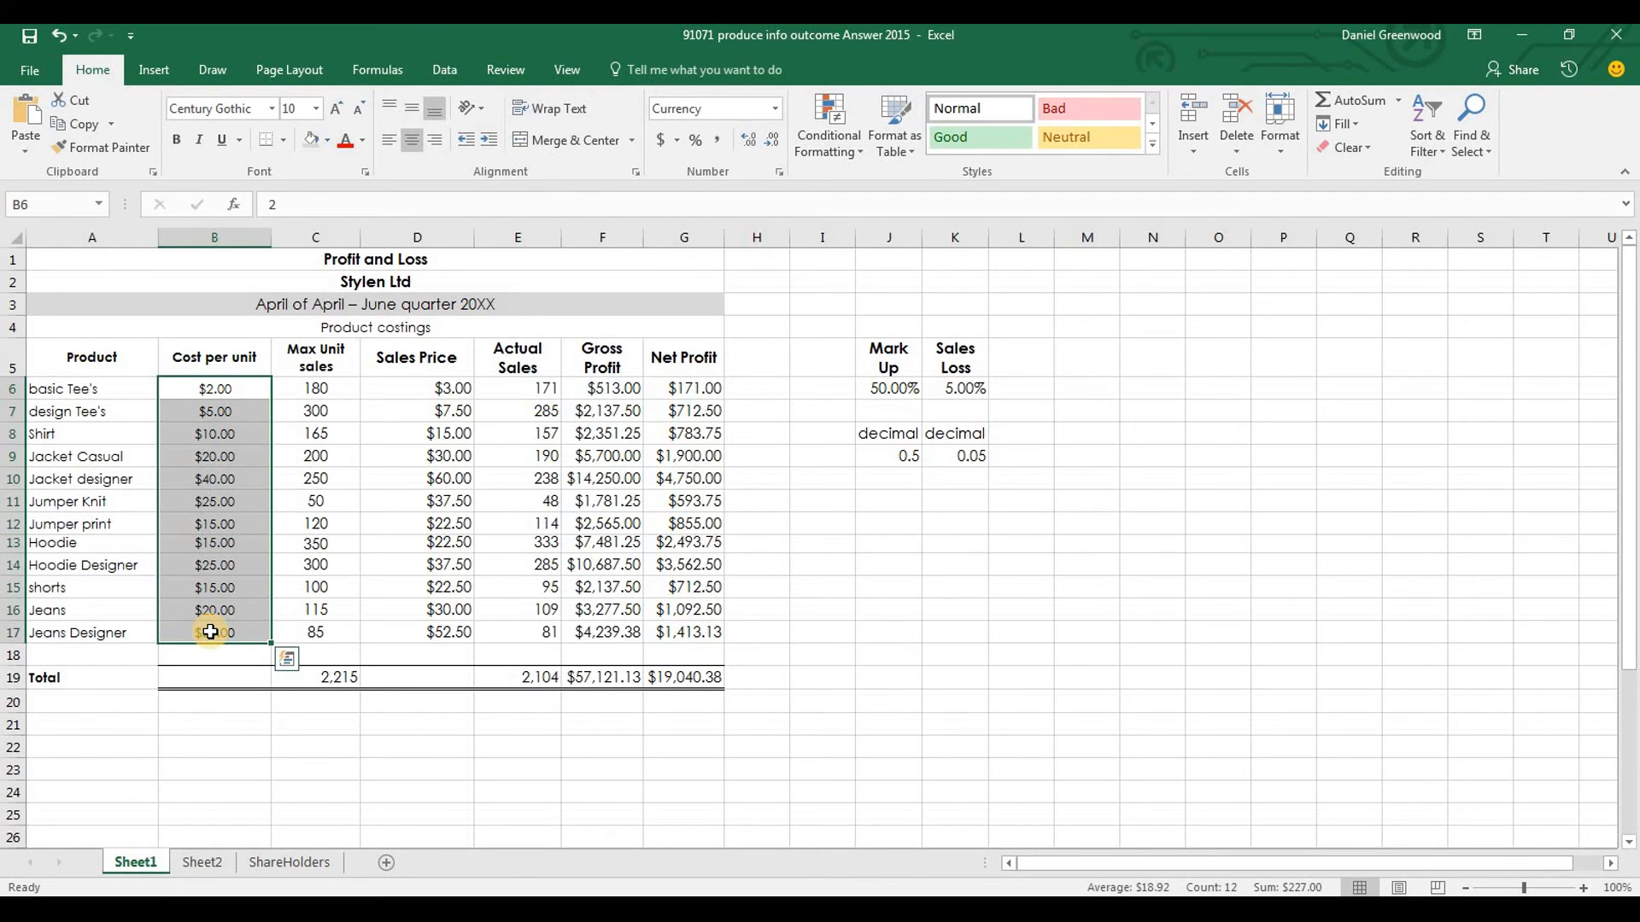
{"action": "left_click", "coordinate": [461, 432]}
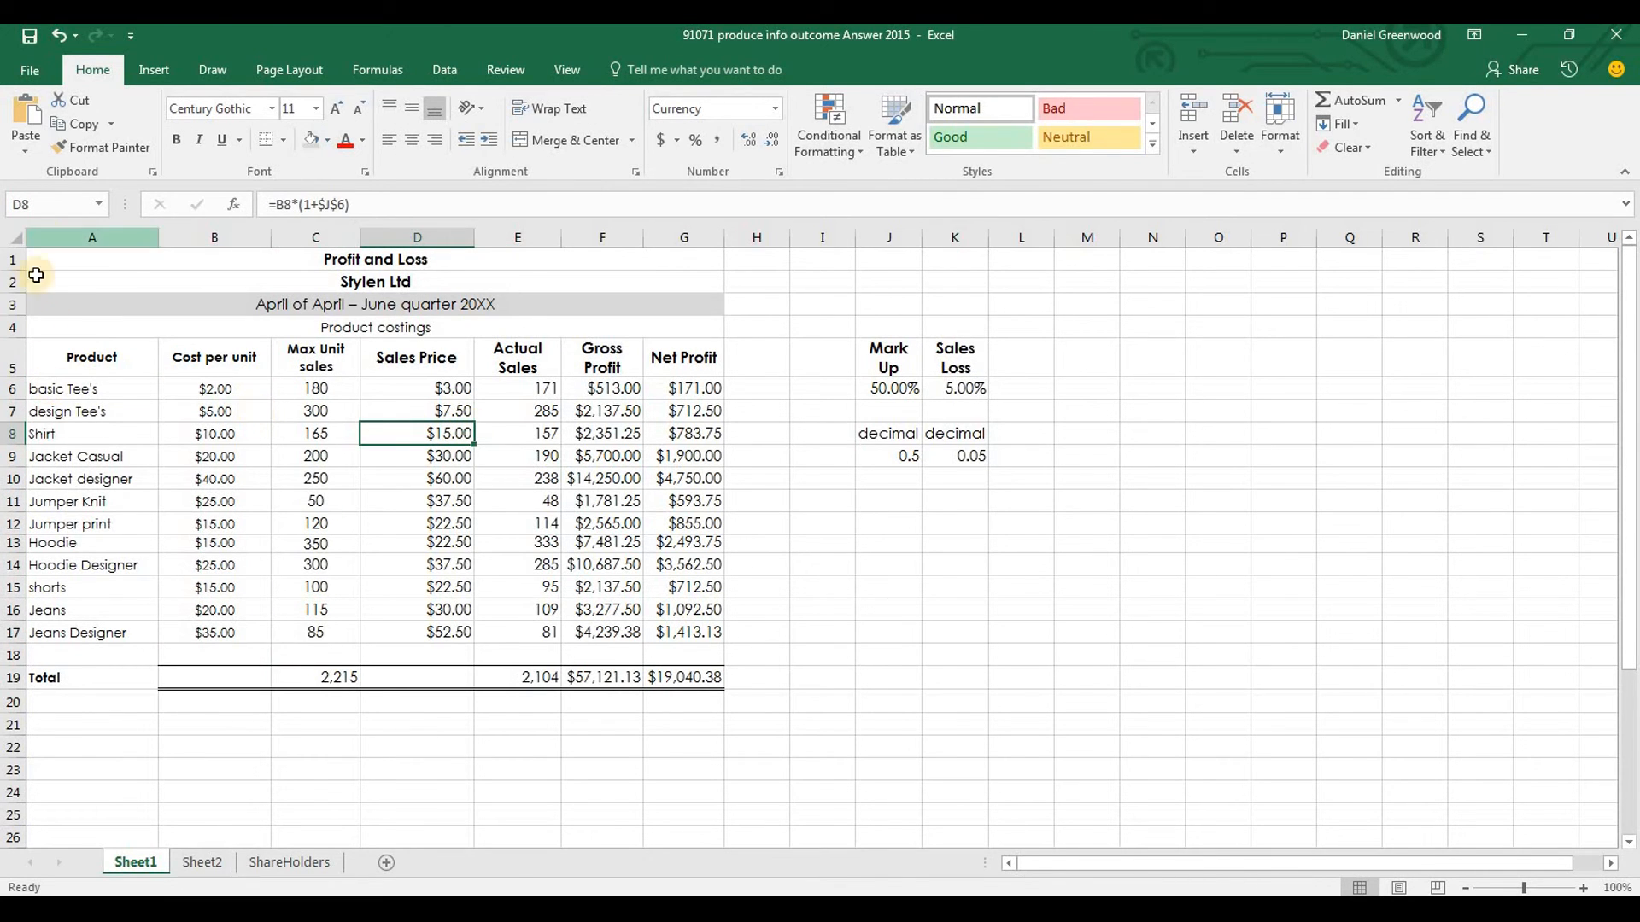
Set the font size of the whole product costing sheet to 10
{"action": "left_click", "coordinate": [14, 236]}
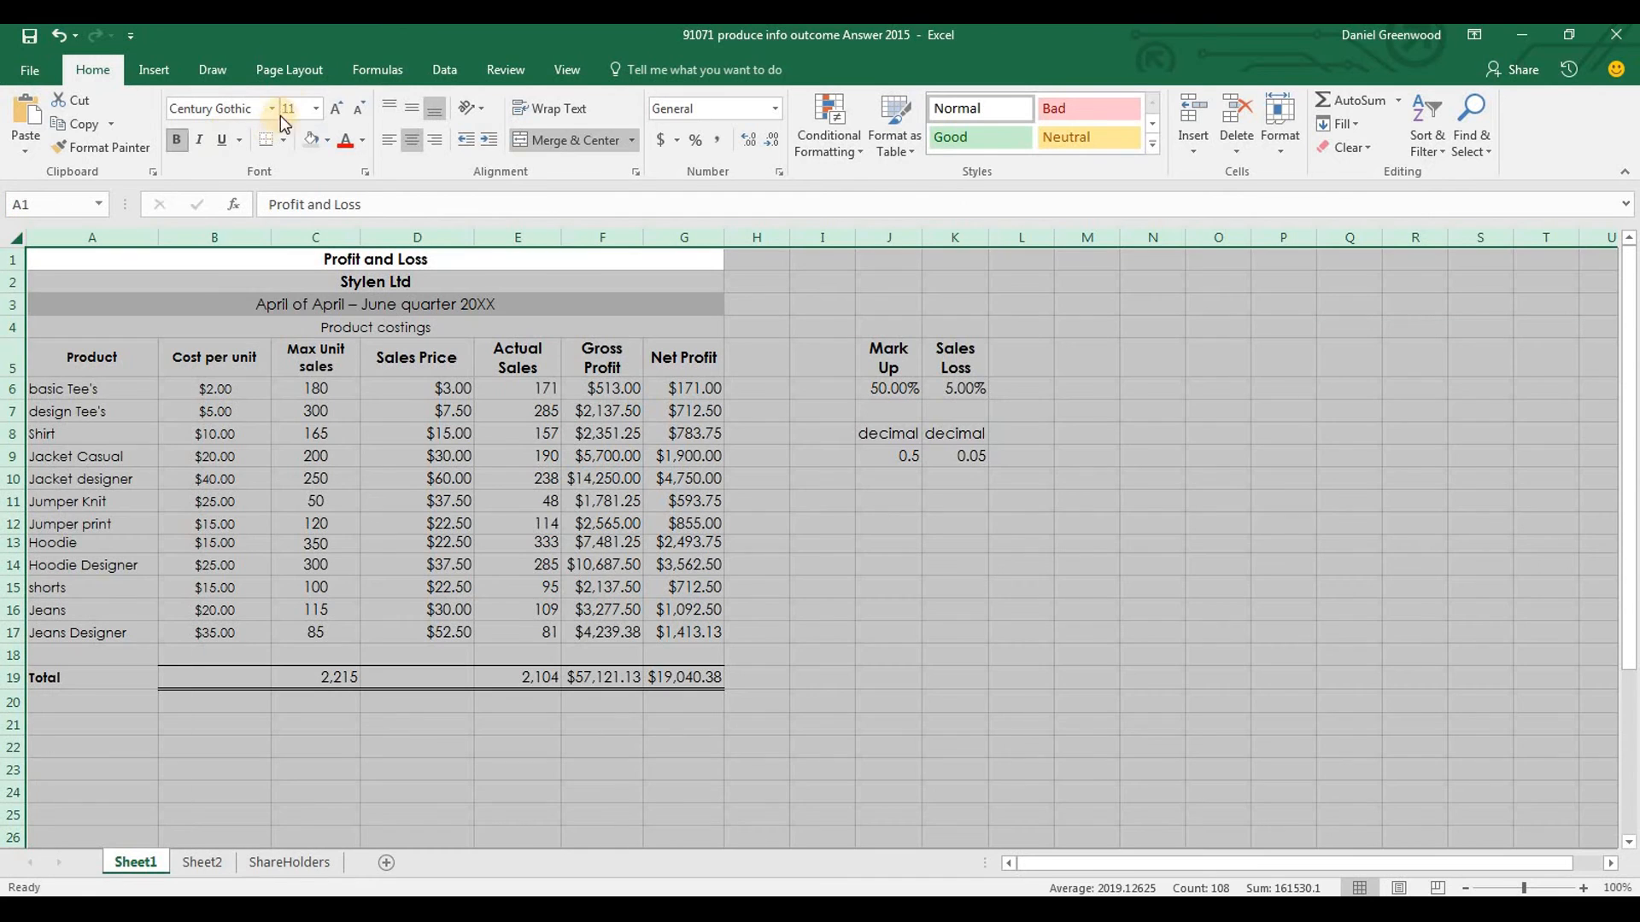
{"action": "left_click", "coordinate": [292, 107]}
{"action": "type", "text": "10"}
{"action": "key", "text": "Return"}
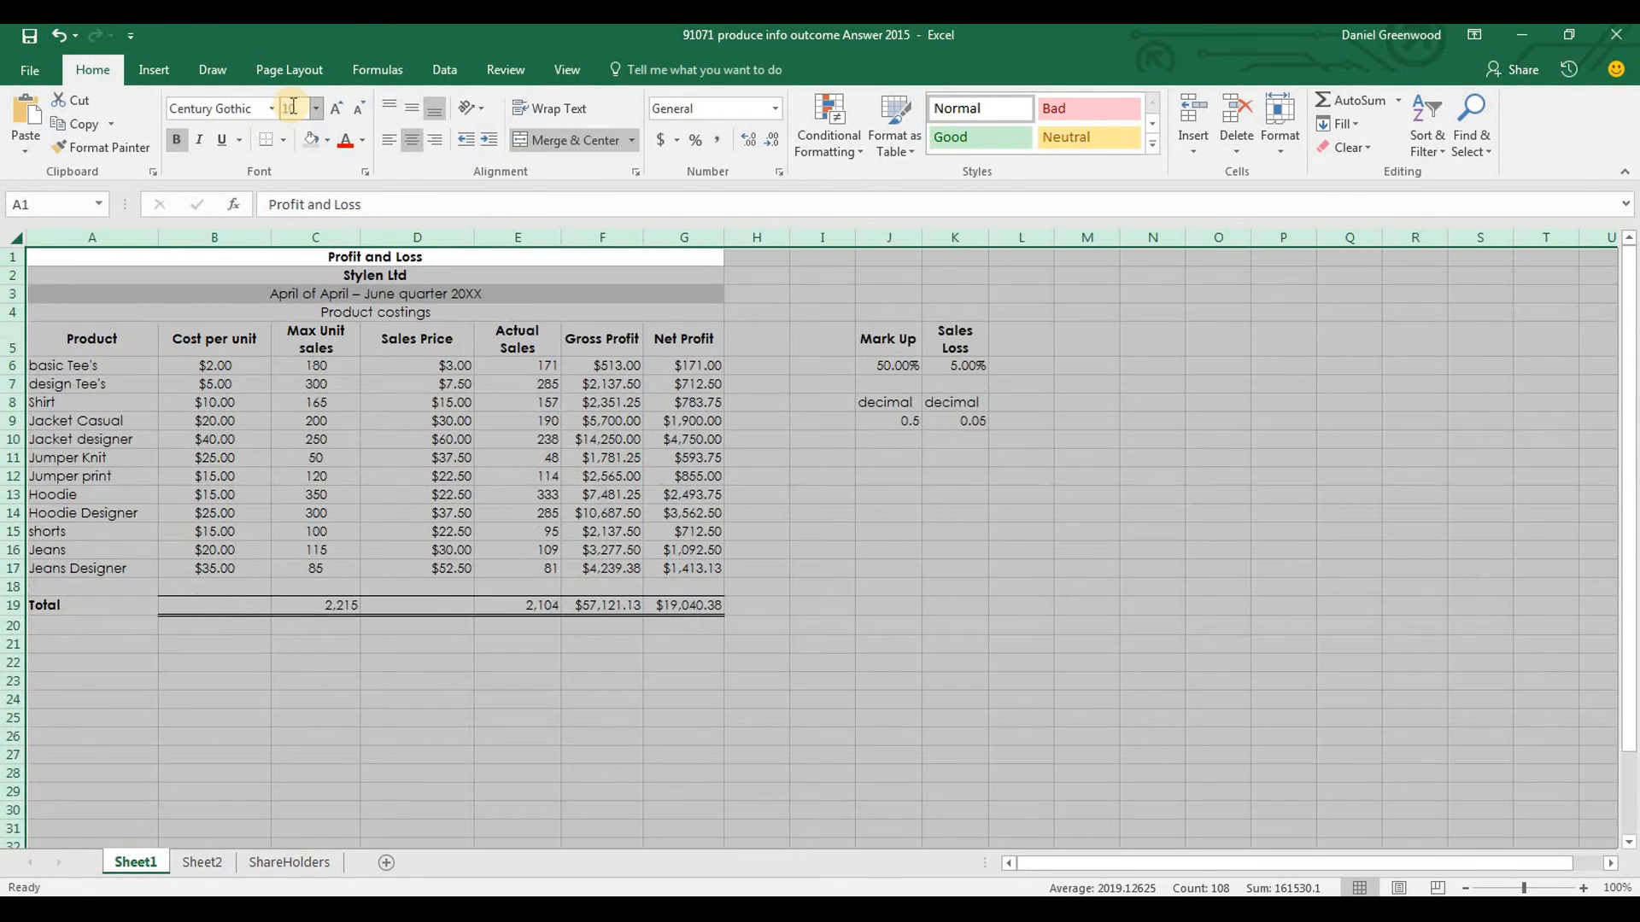
{"action": "left_click", "coordinate": [547, 513]}
Read the number format and totals border requirements in the Word brief, then return to the Excel costing sheet
{"action": "key", "text": "alt+Tab"}
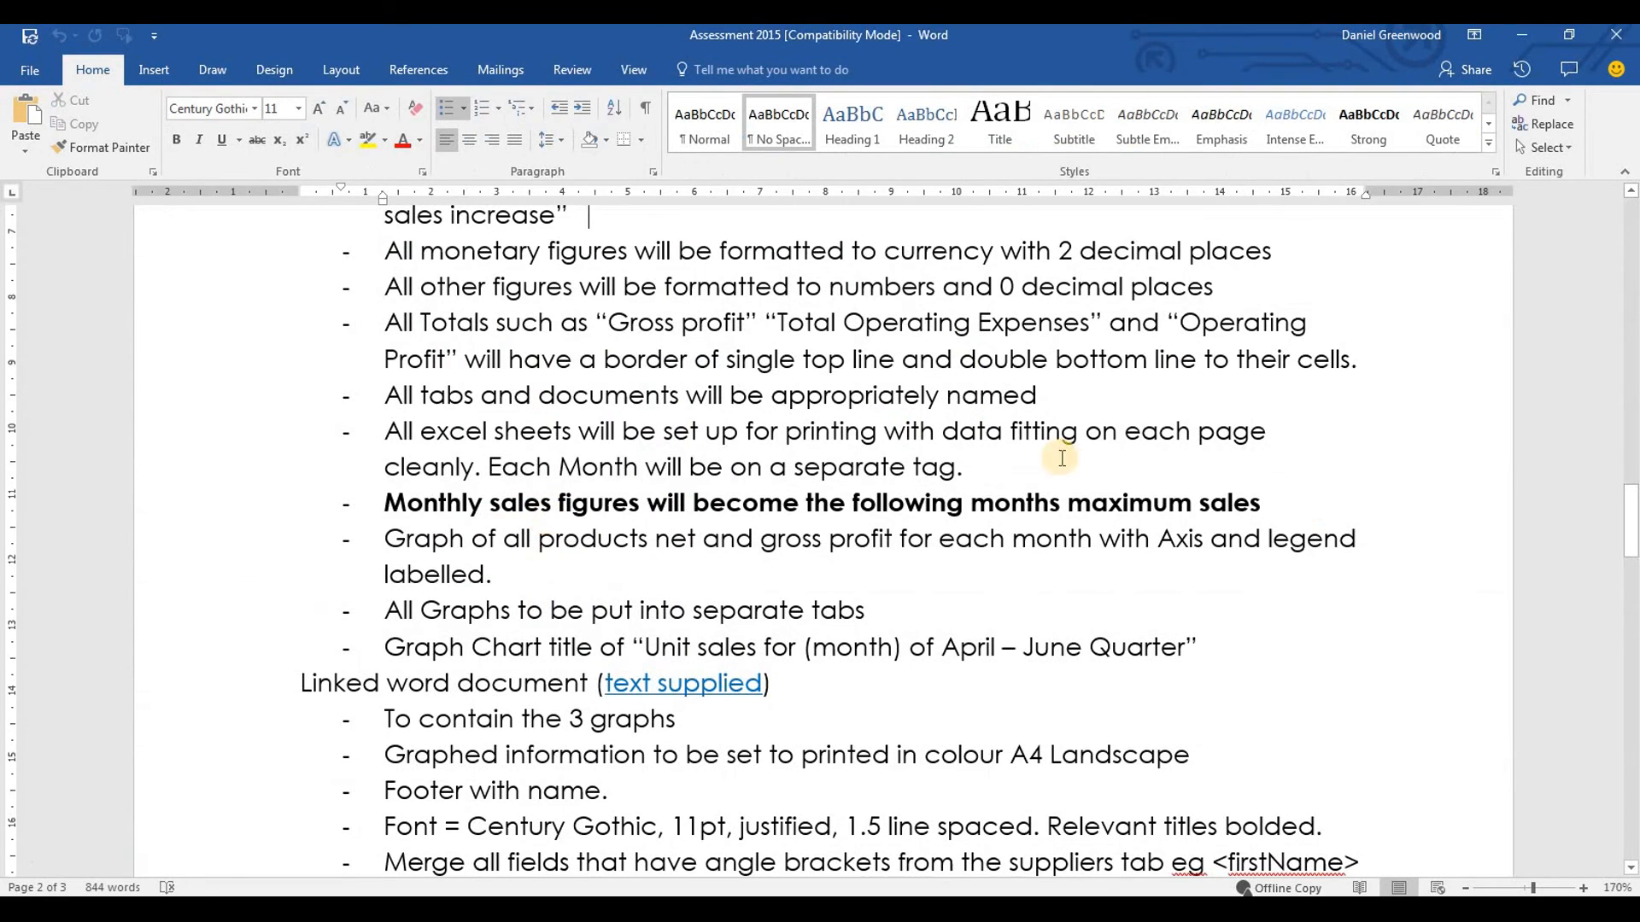
{"action": "mouse_move", "coordinate": [1631, 491]}
{"action": "left_mouse_down"}
{"action": "mouse_move", "coordinate": [1632, 465]}
{"action": "mouse_move", "coordinate": [1633, 496]}
{"action": "left_mouse_up"}
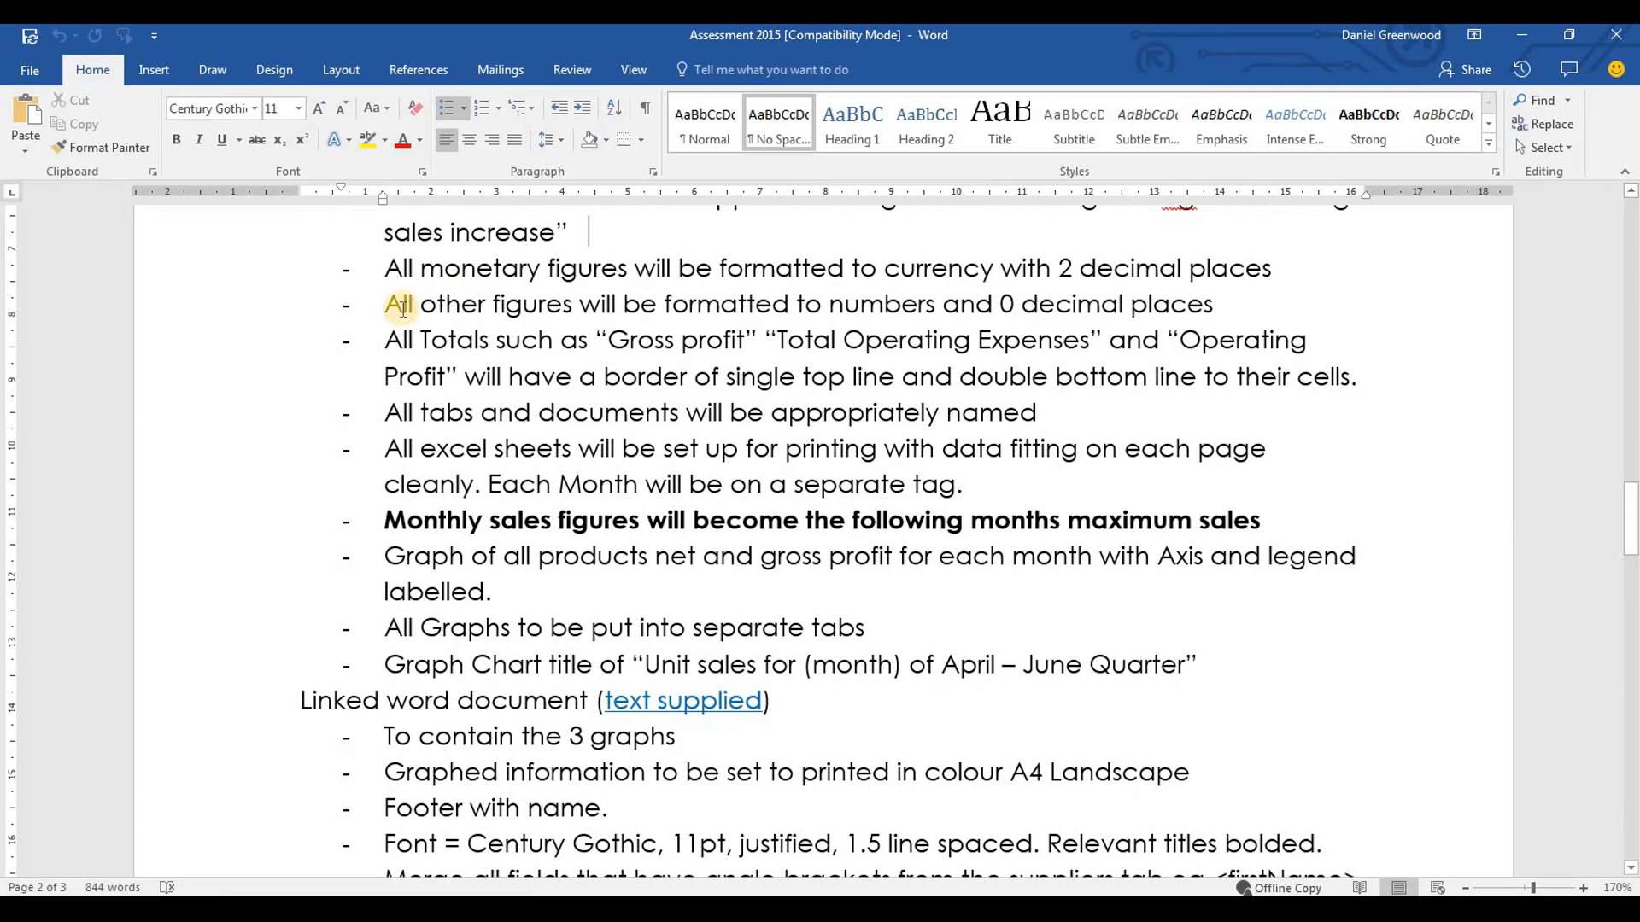
{"action": "left_click_drag", "start_coordinate": [392, 339], "coordinate": [1213, 373]}
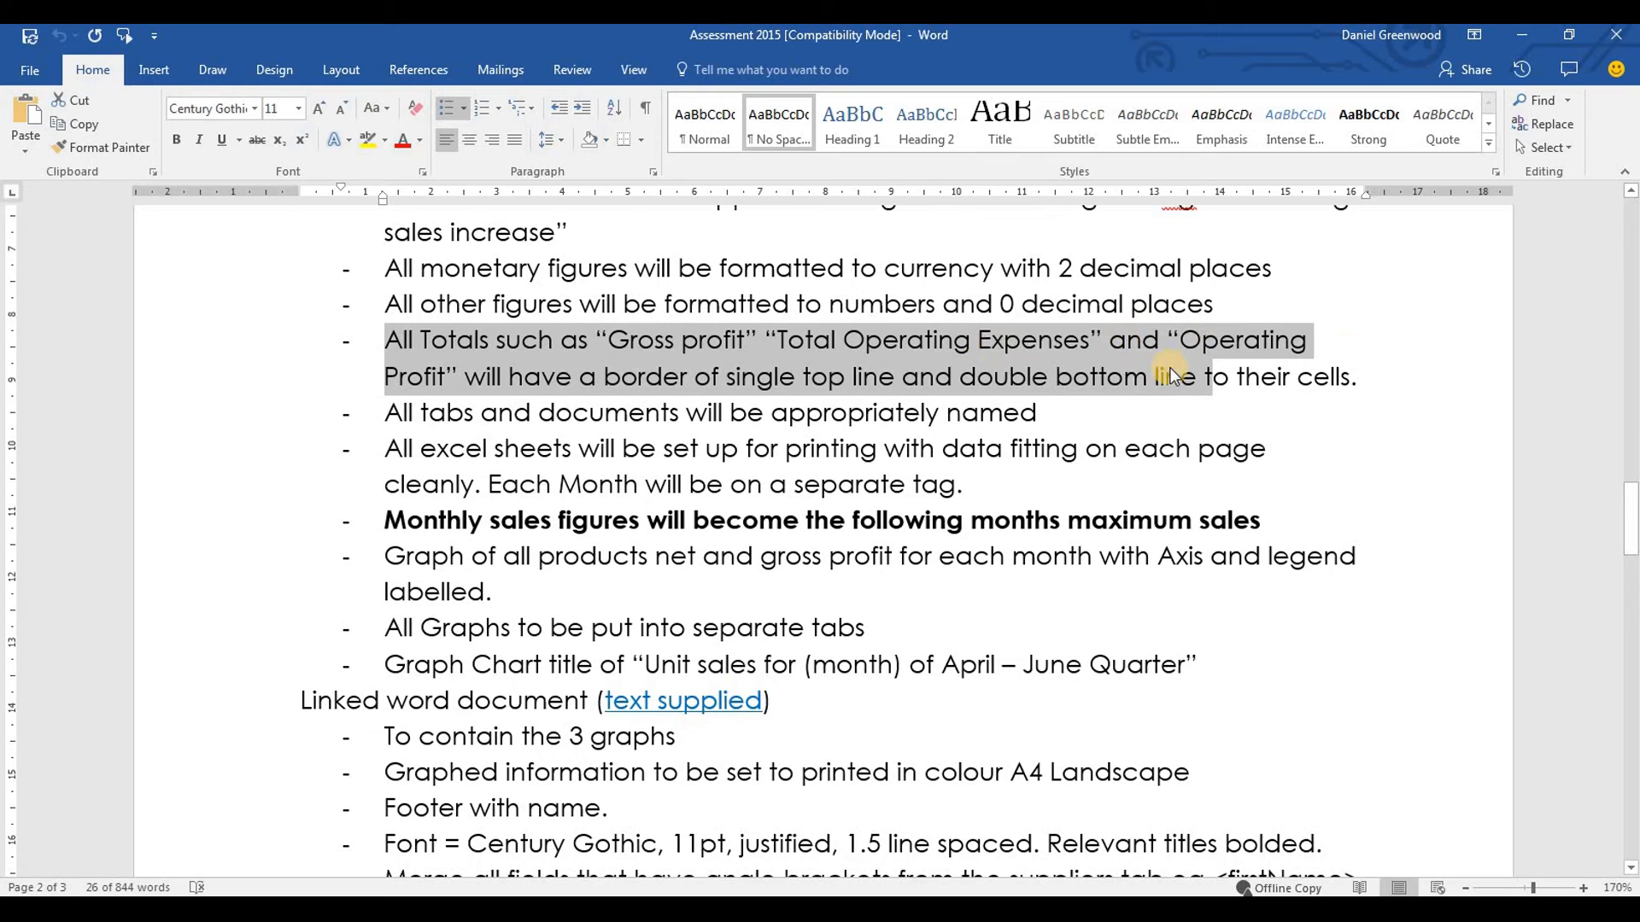
{"action": "key", "text": "alt+Tab"}
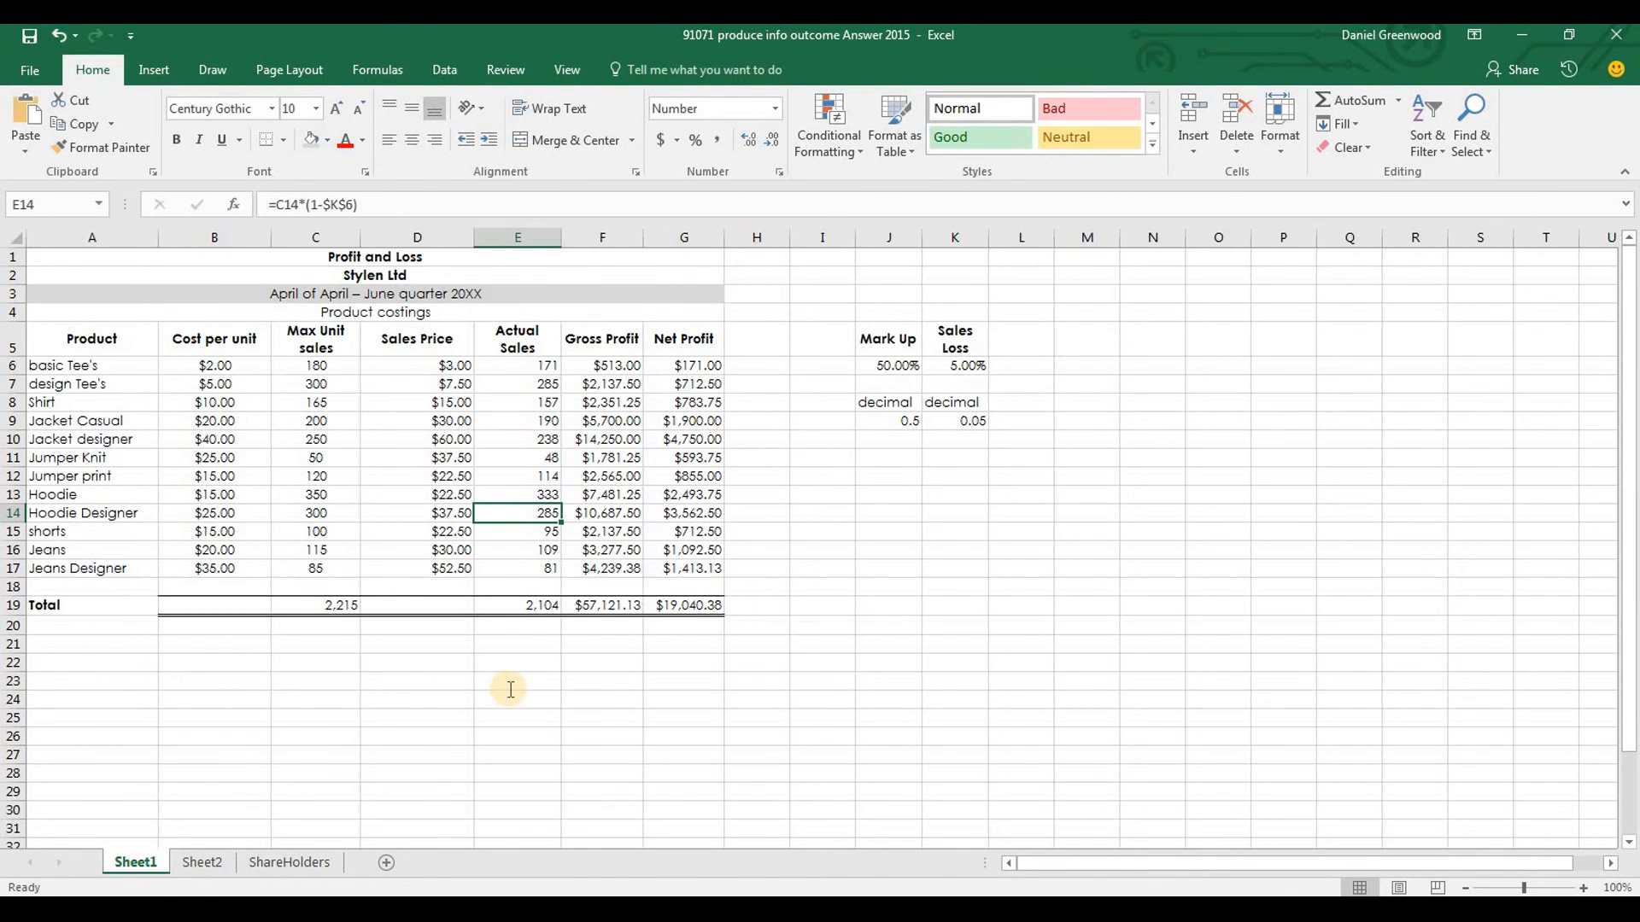
Check the tab naming requirement in the Word brief, then rename Sheet1 as April in Excel
{"action": "key", "text": "alt+Tab"}
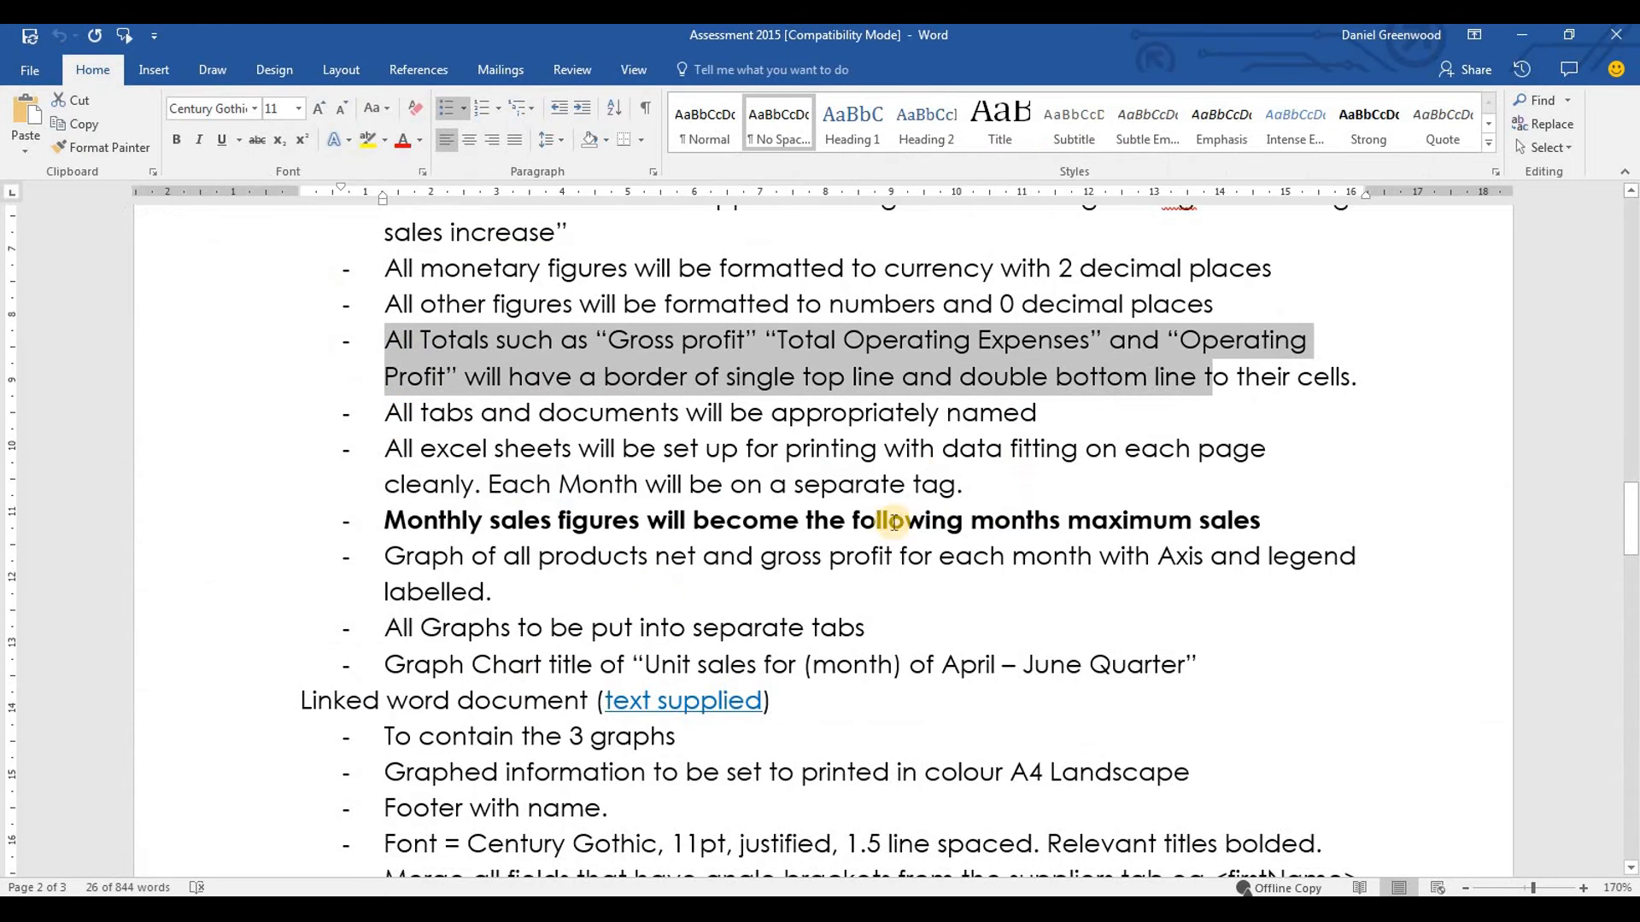
{"action": "key", "text": "alt+Tab"}
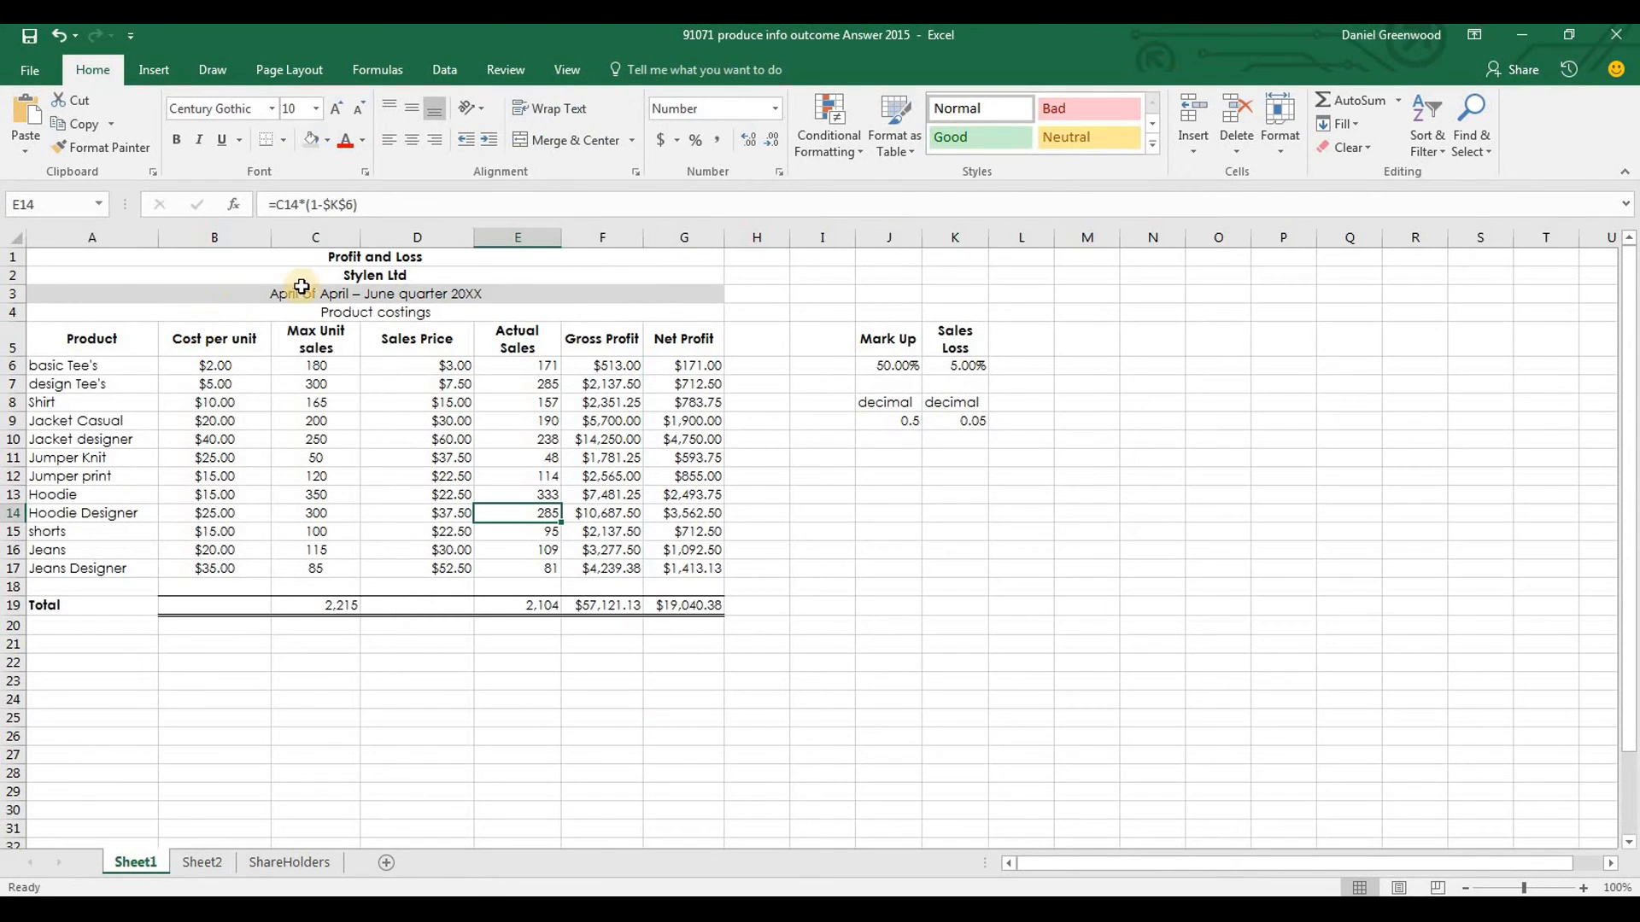
{"action": "double_click", "coordinate": [148, 857]}
{"action": "type", "text": "l"}
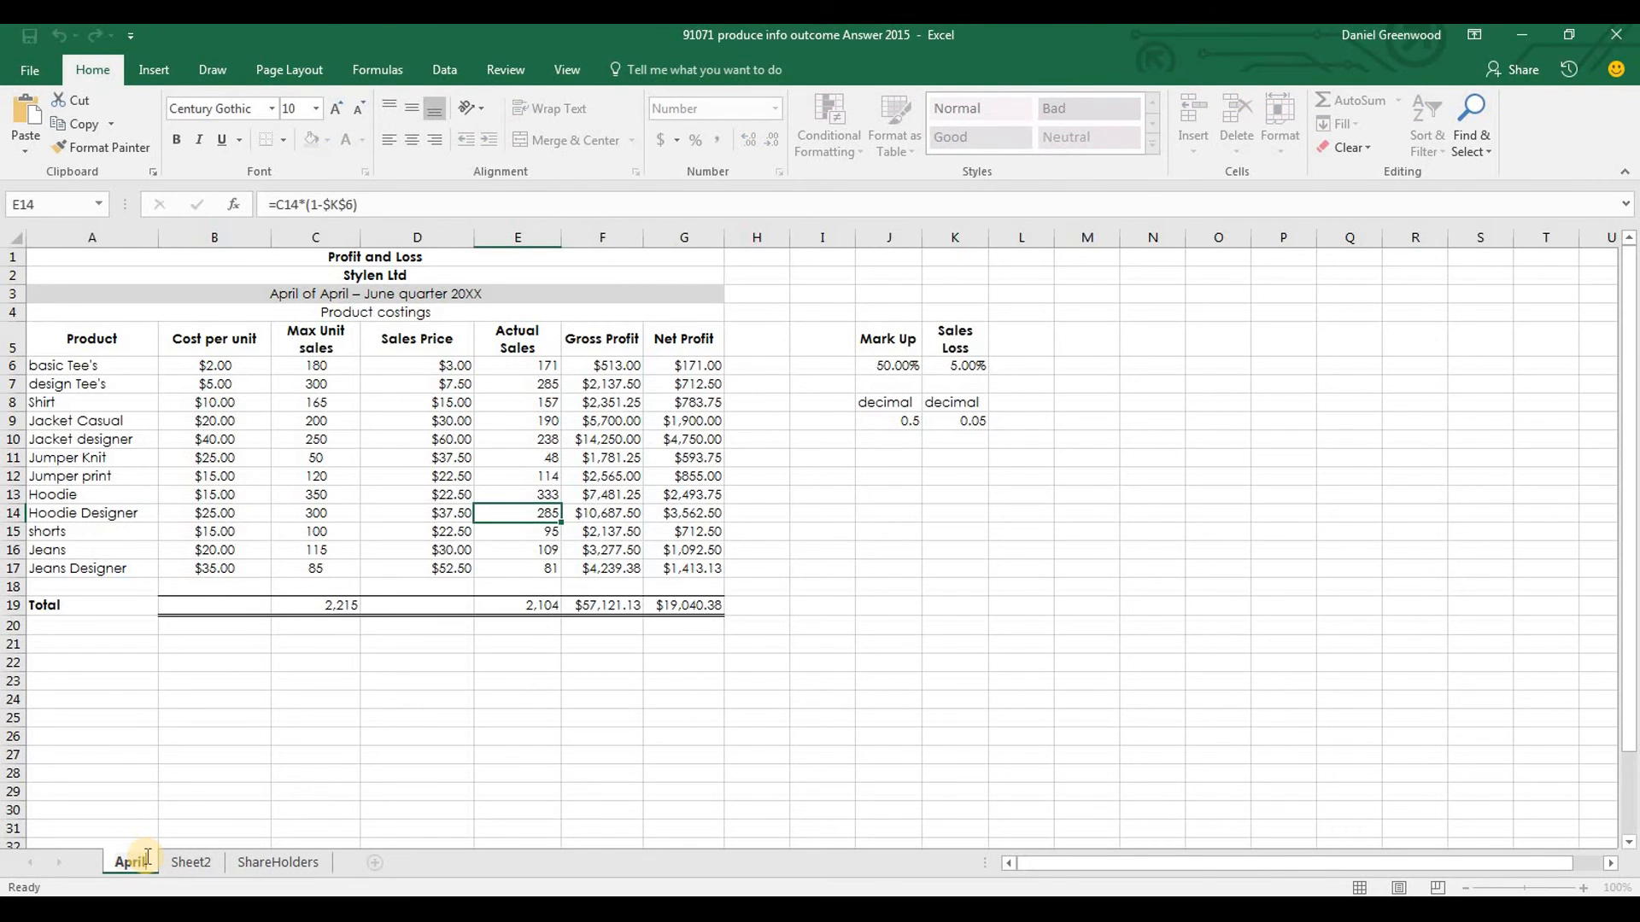
Read the print setup and monthly sales requirements in the Word brief, then examine the Actual Sales figures in E6:E17 in Excel
{"action": "key", "text": "alt+Tab"}
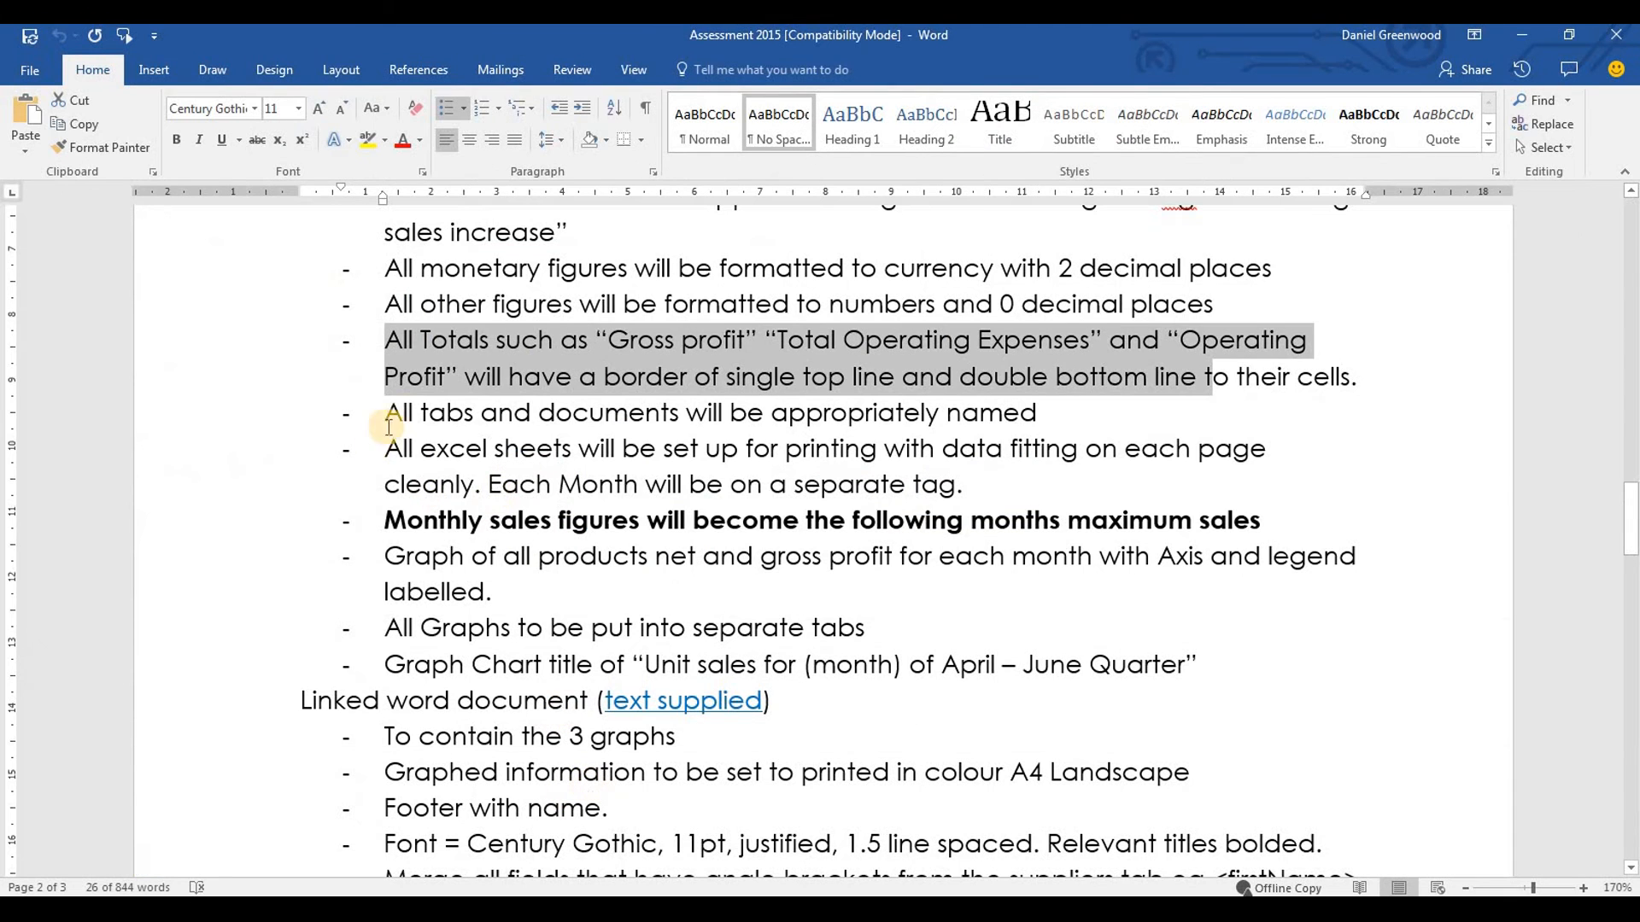
{"action": "left_click_drag", "start_coordinate": [388, 449], "coordinate": [1013, 481]}
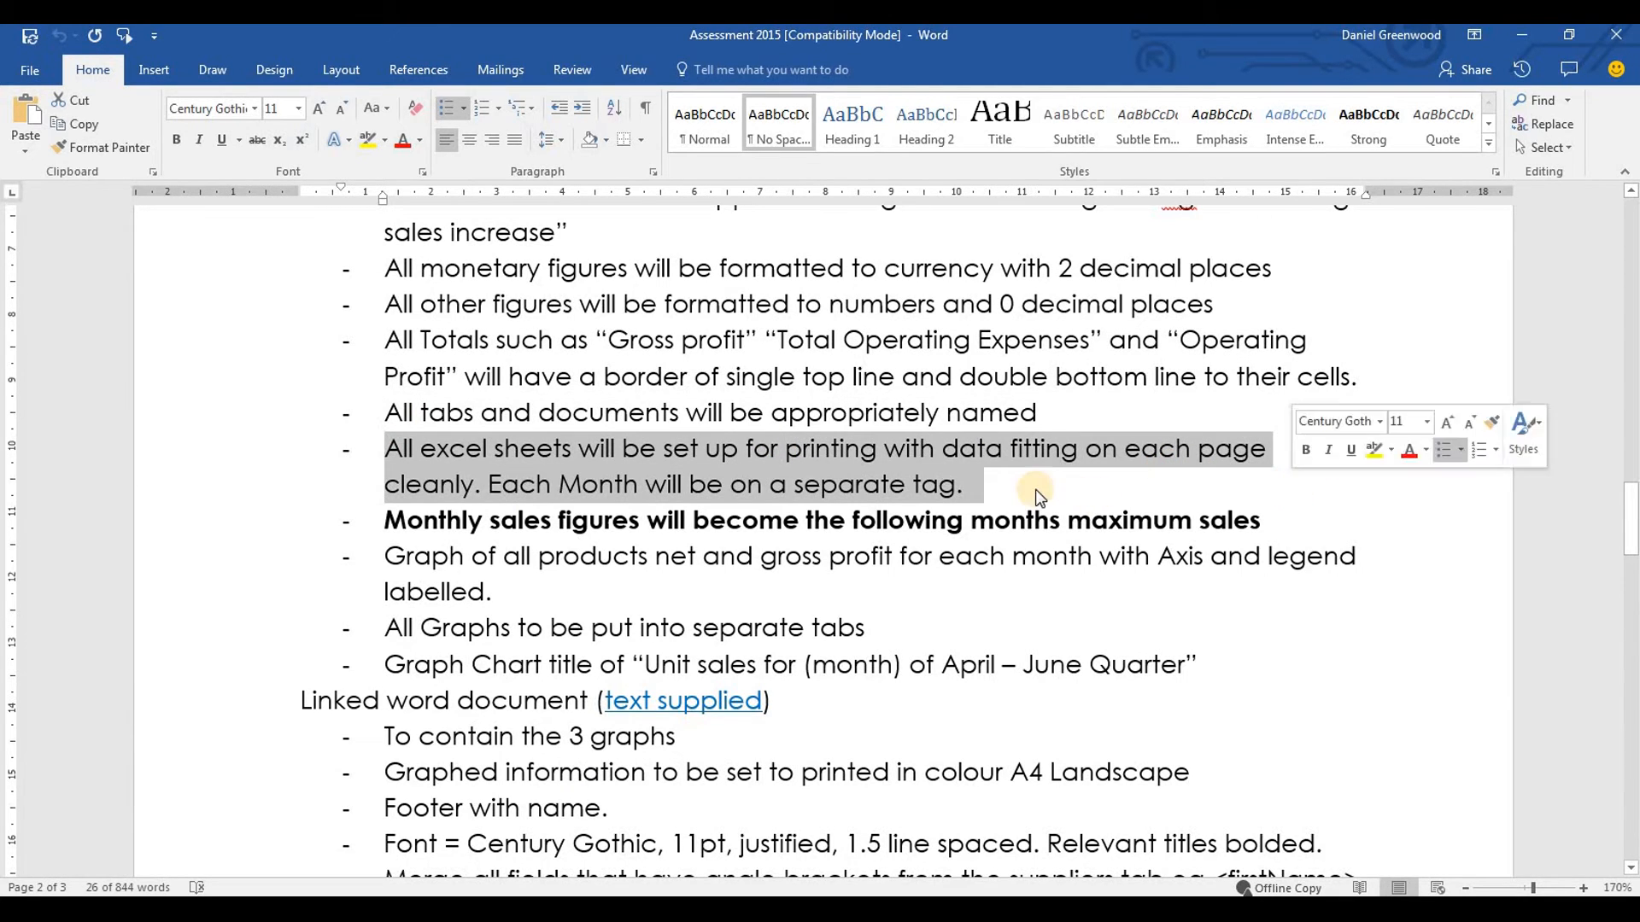
{"action": "left_click", "coordinate": [1013, 481]}
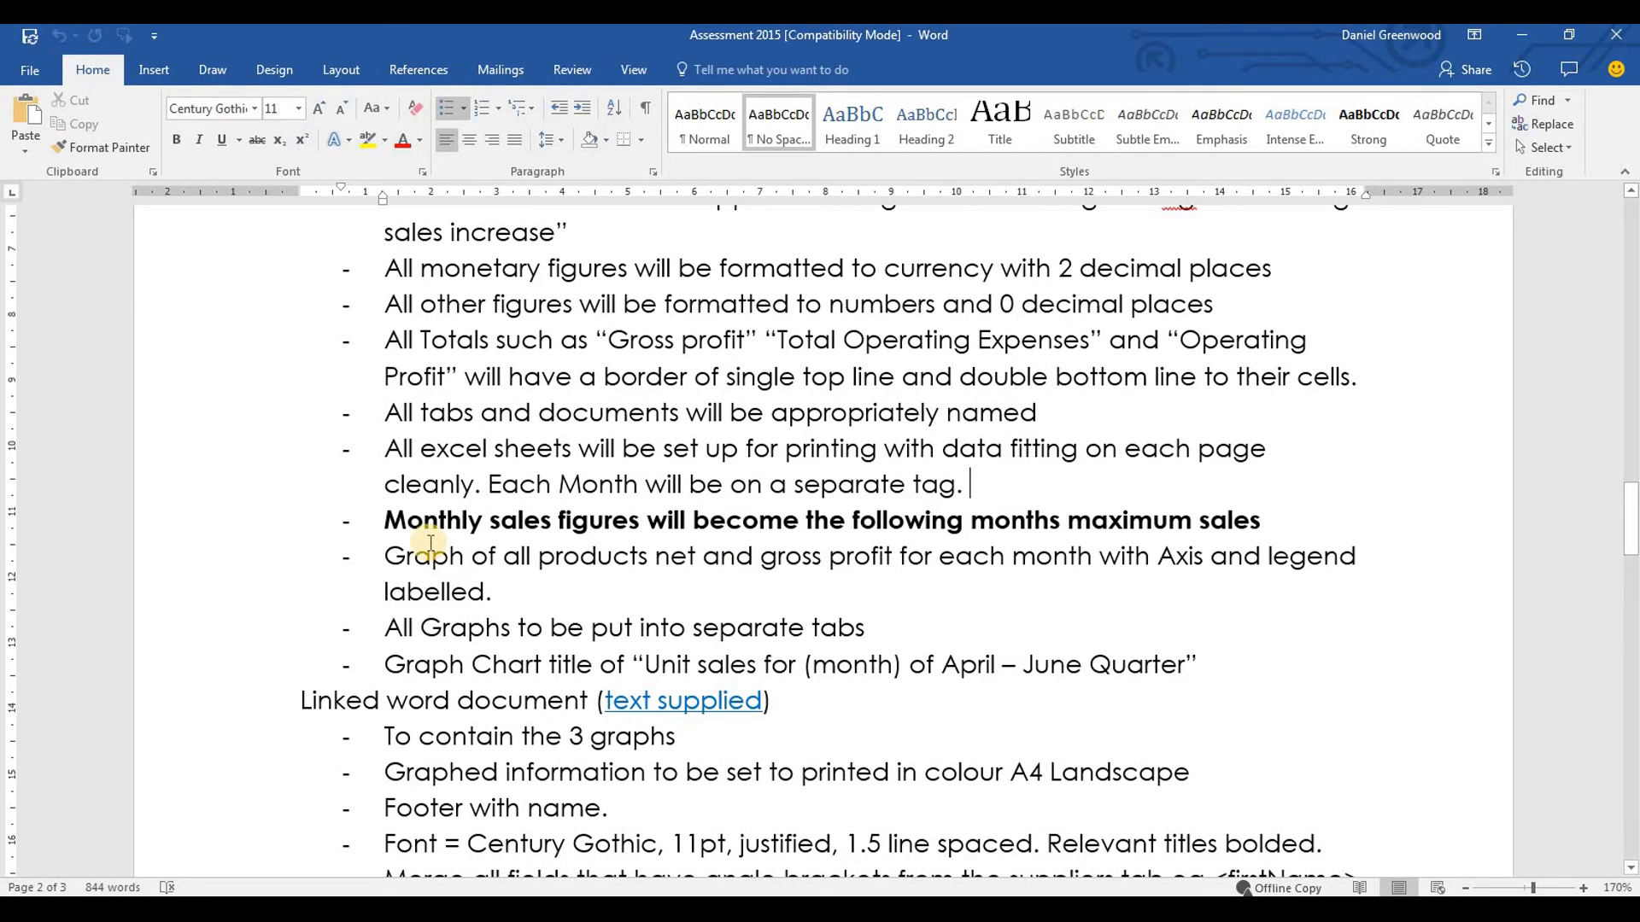
{"action": "left_click_drag", "start_coordinate": [386, 521], "coordinate": [1260, 529]}
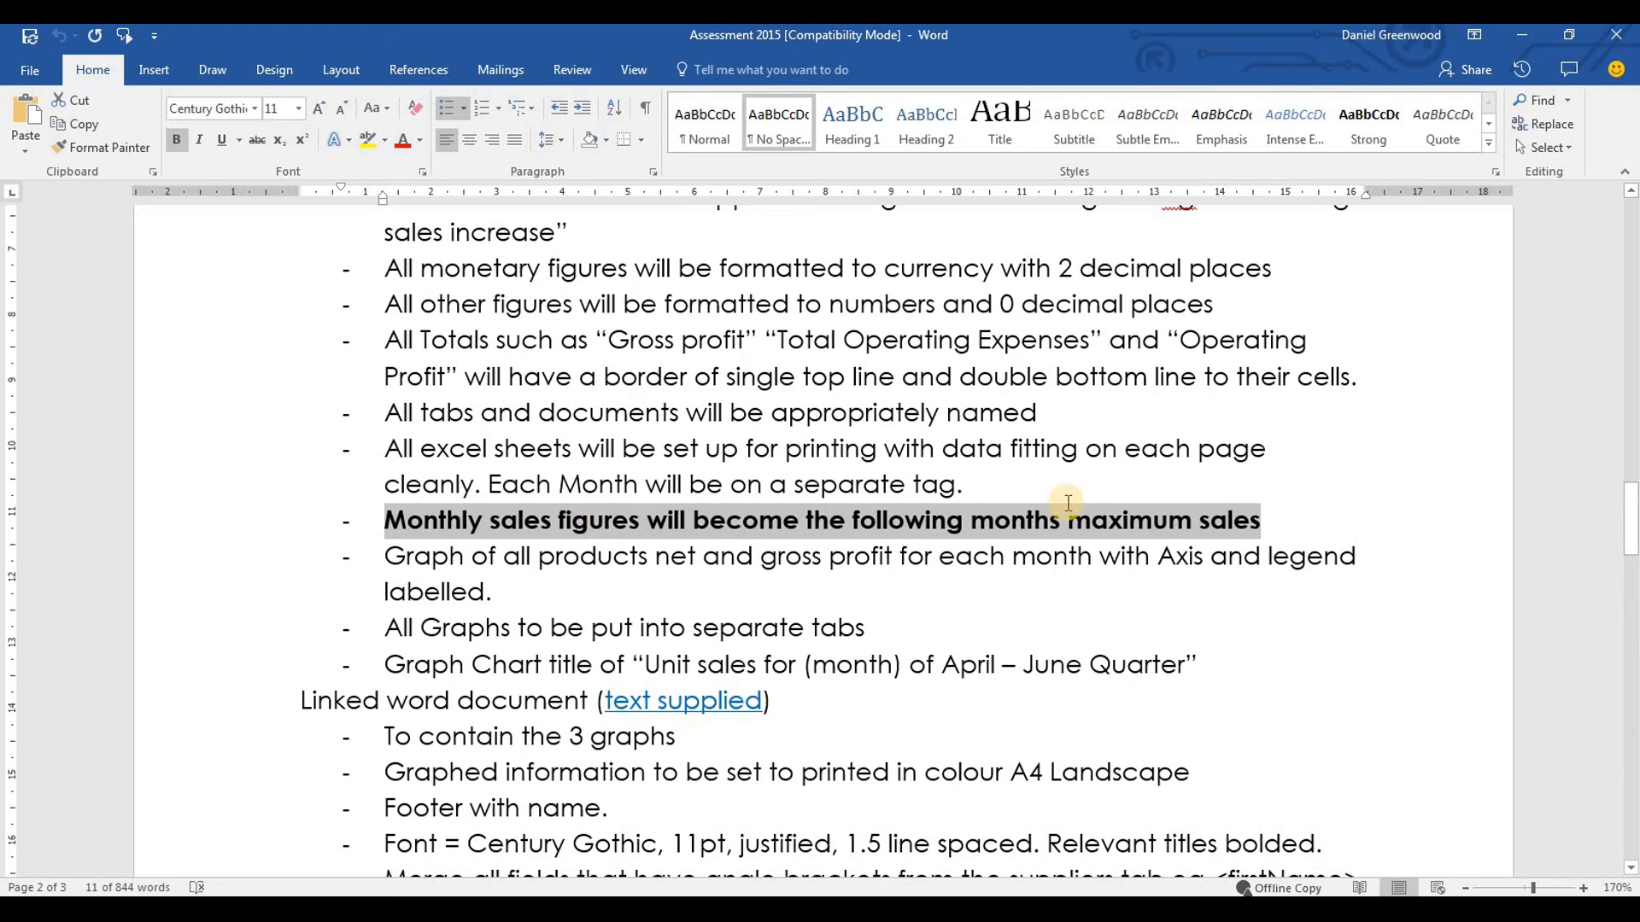
{"action": "key", "text": "alt+Tab"}
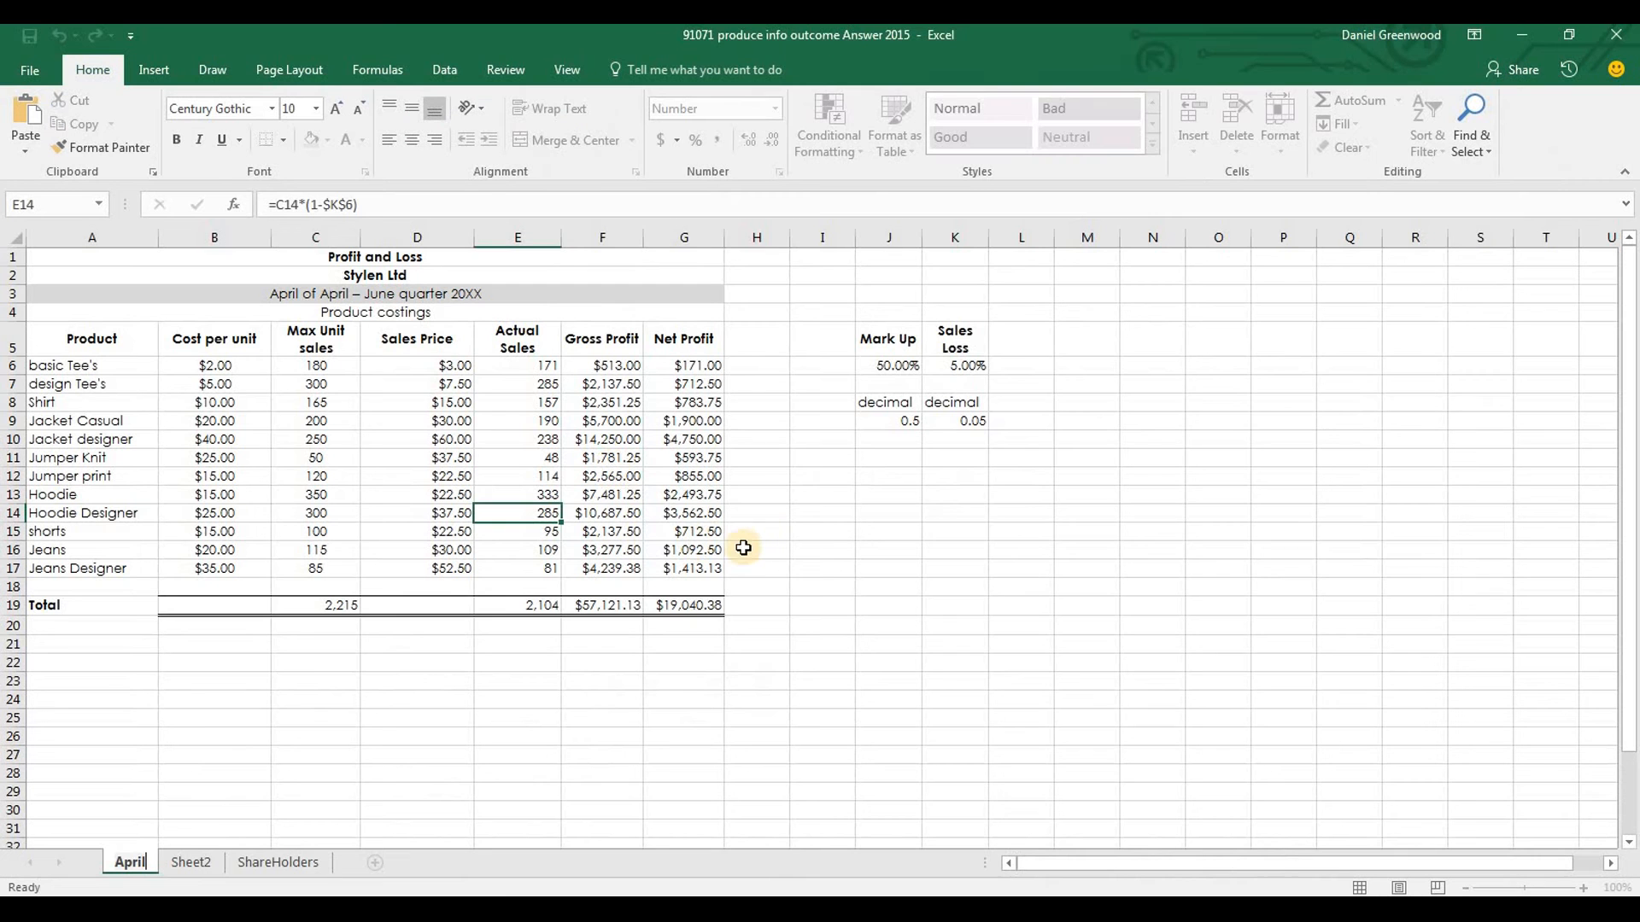
{"action": "left_click_drag", "start_coordinate": [550, 369], "coordinate": [549, 568]}
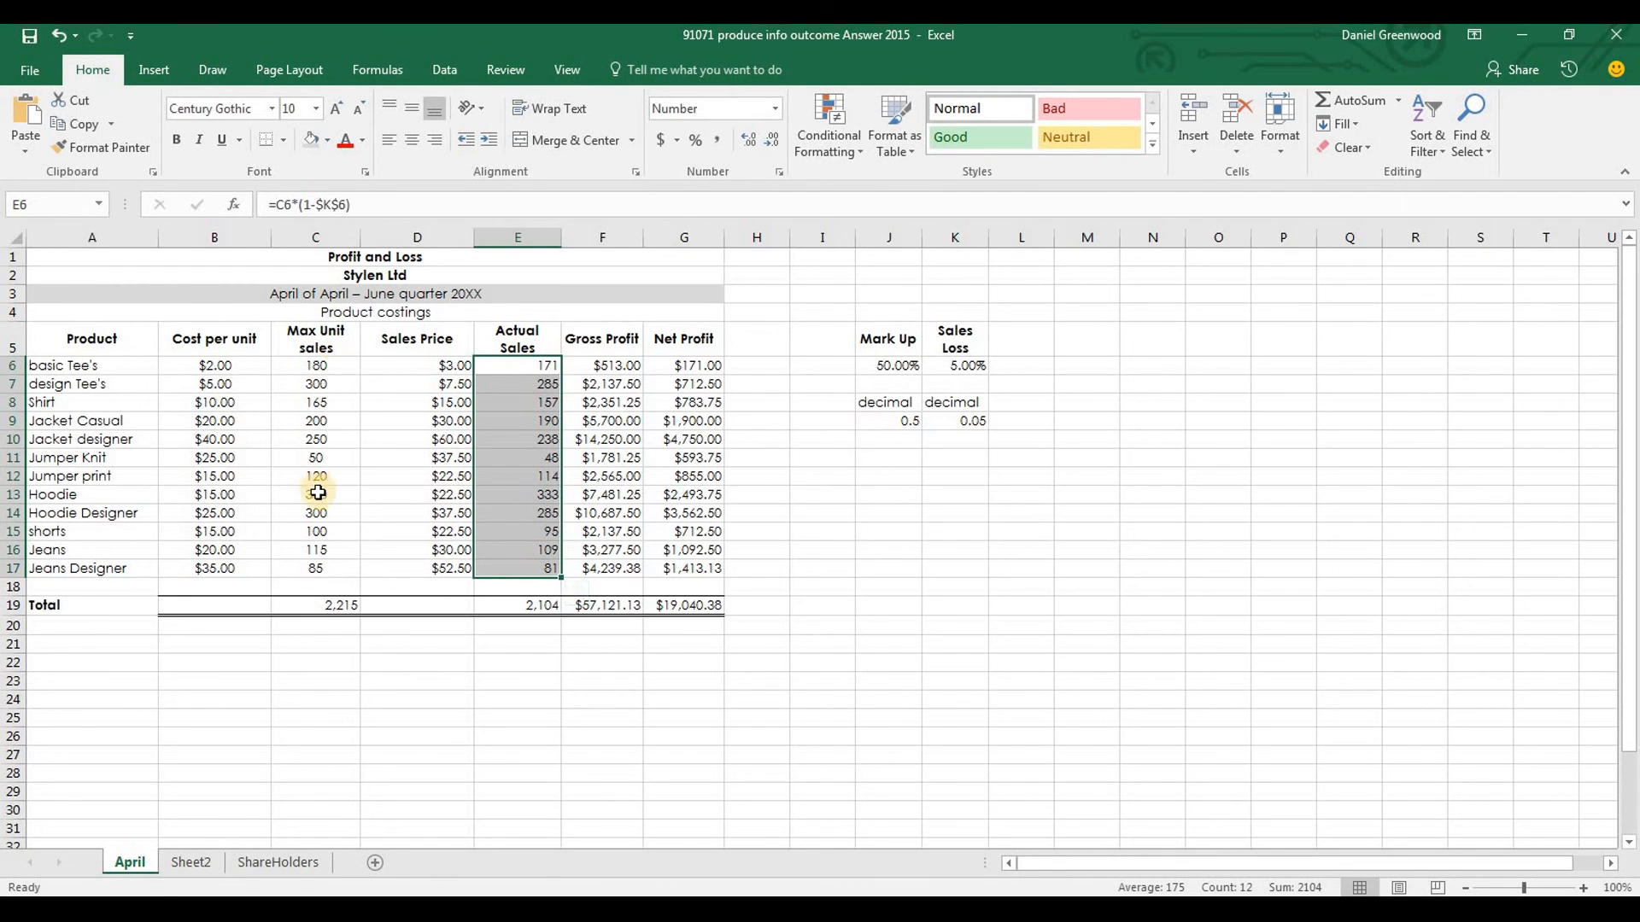
Read the price increase and advertising expense formulas in the Word brief, then return to the April sheet in Excel
{"action": "key", "text": "alt+Tab"}
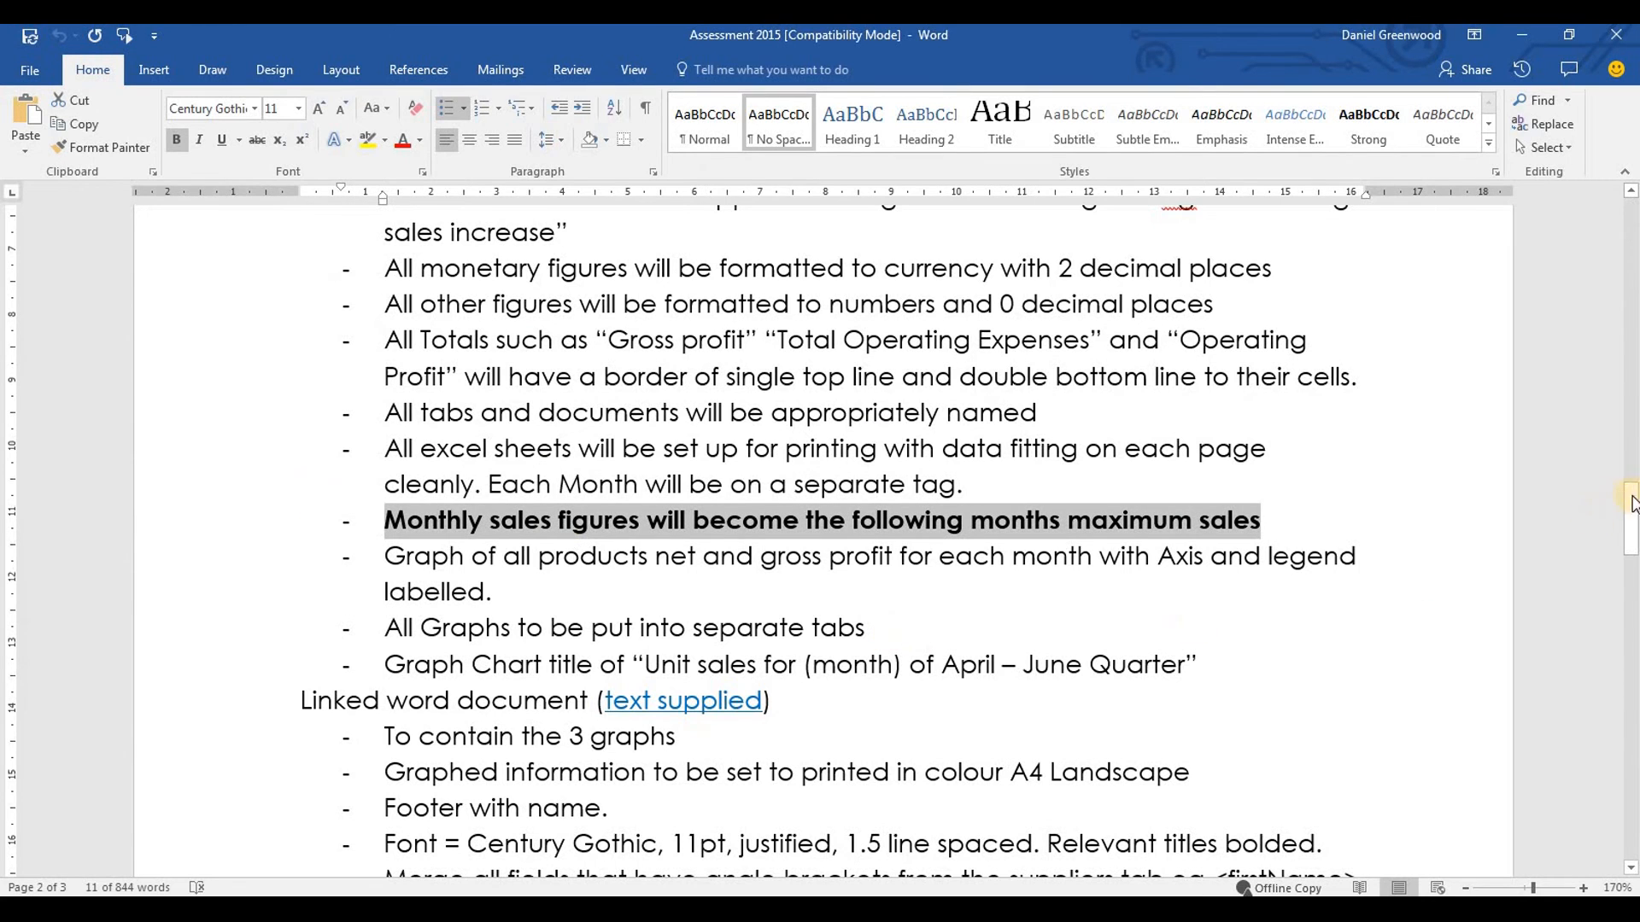
{"action": "scroll", "coordinate": [1632, 515], "scroll_direction": "down", "scroll_amount": 3}
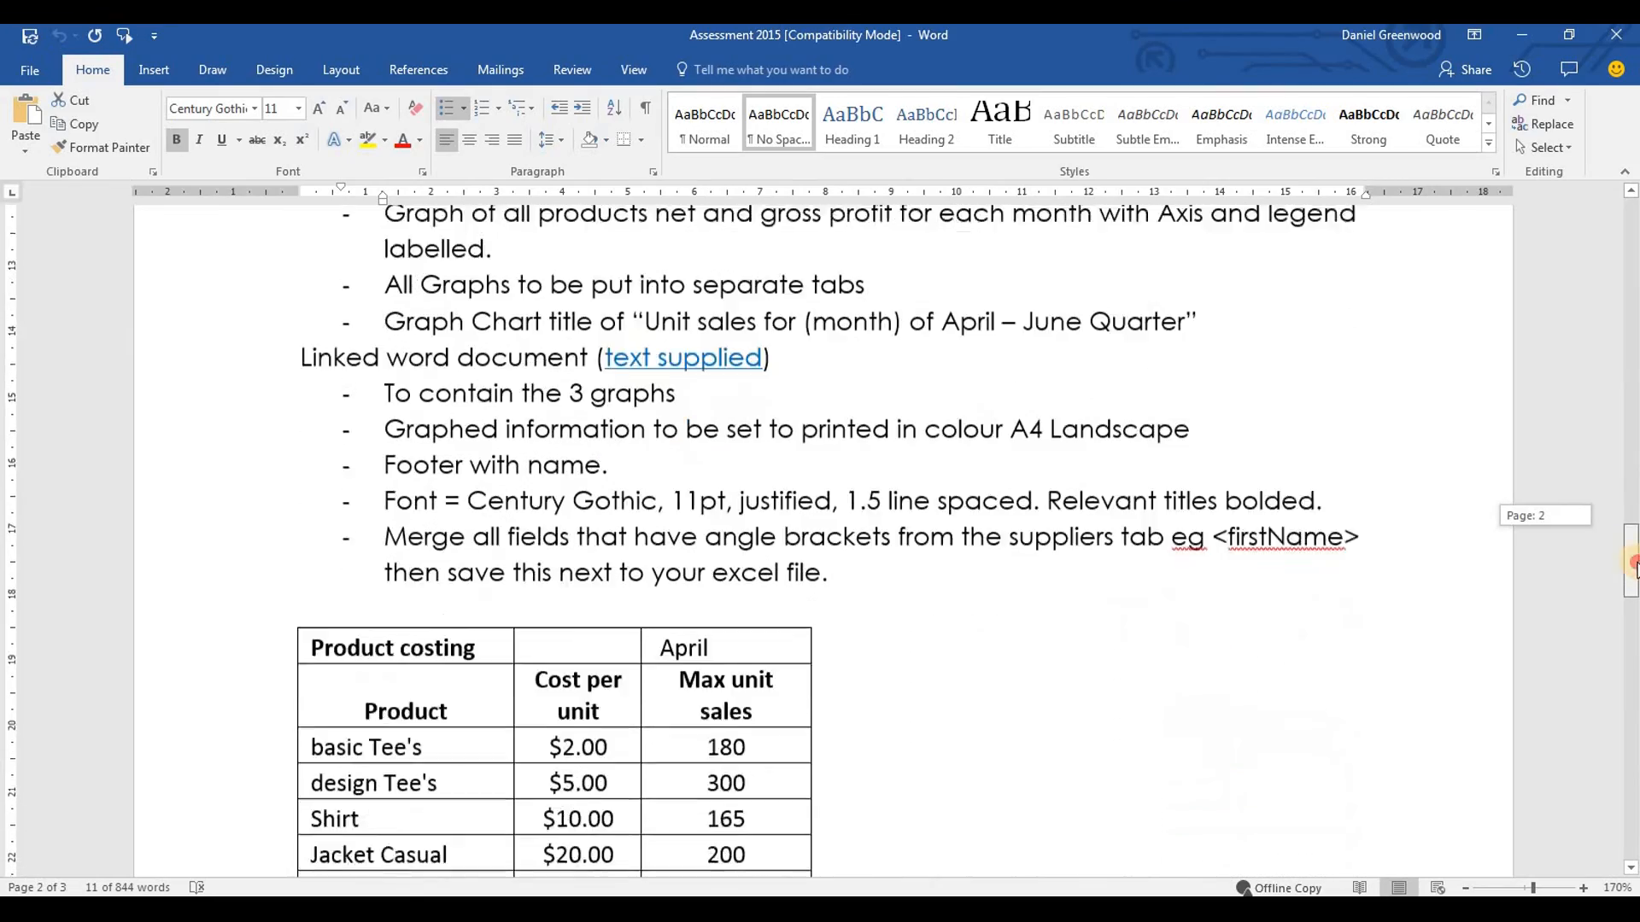
{"action": "left_click_drag", "start_coordinate": [1631, 472], "coordinate": [1631, 236]}
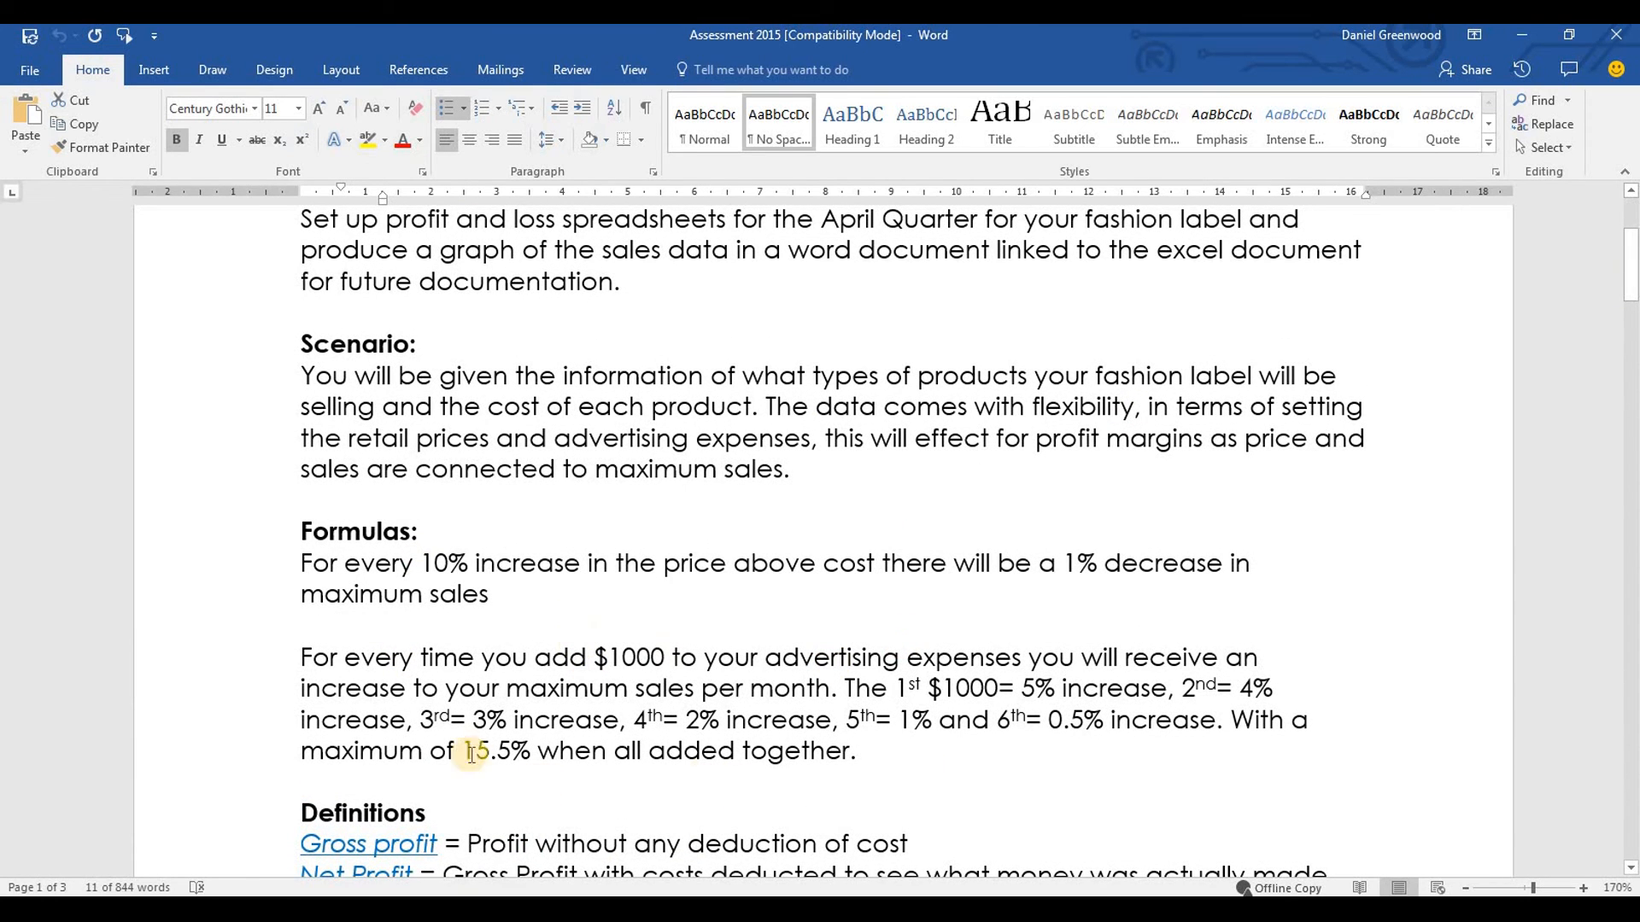
{"action": "key", "text": "alt+Tab"}
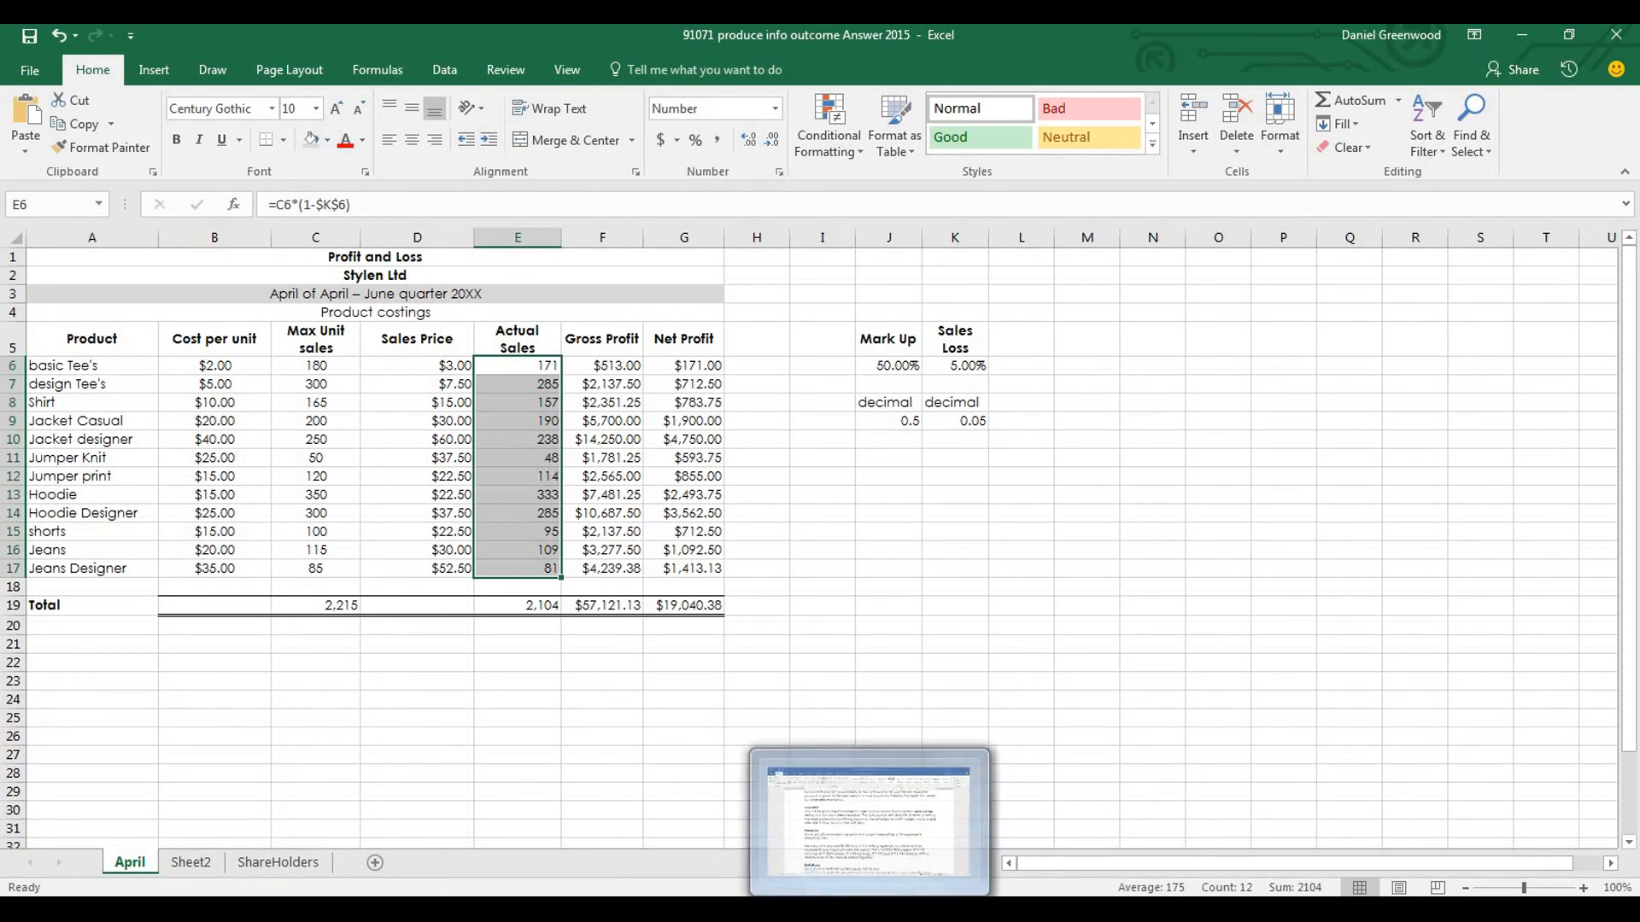
{"action": "mouse_move", "coordinate": [538, 909]}
{"action": "left_click", "coordinate": [393, 770]}
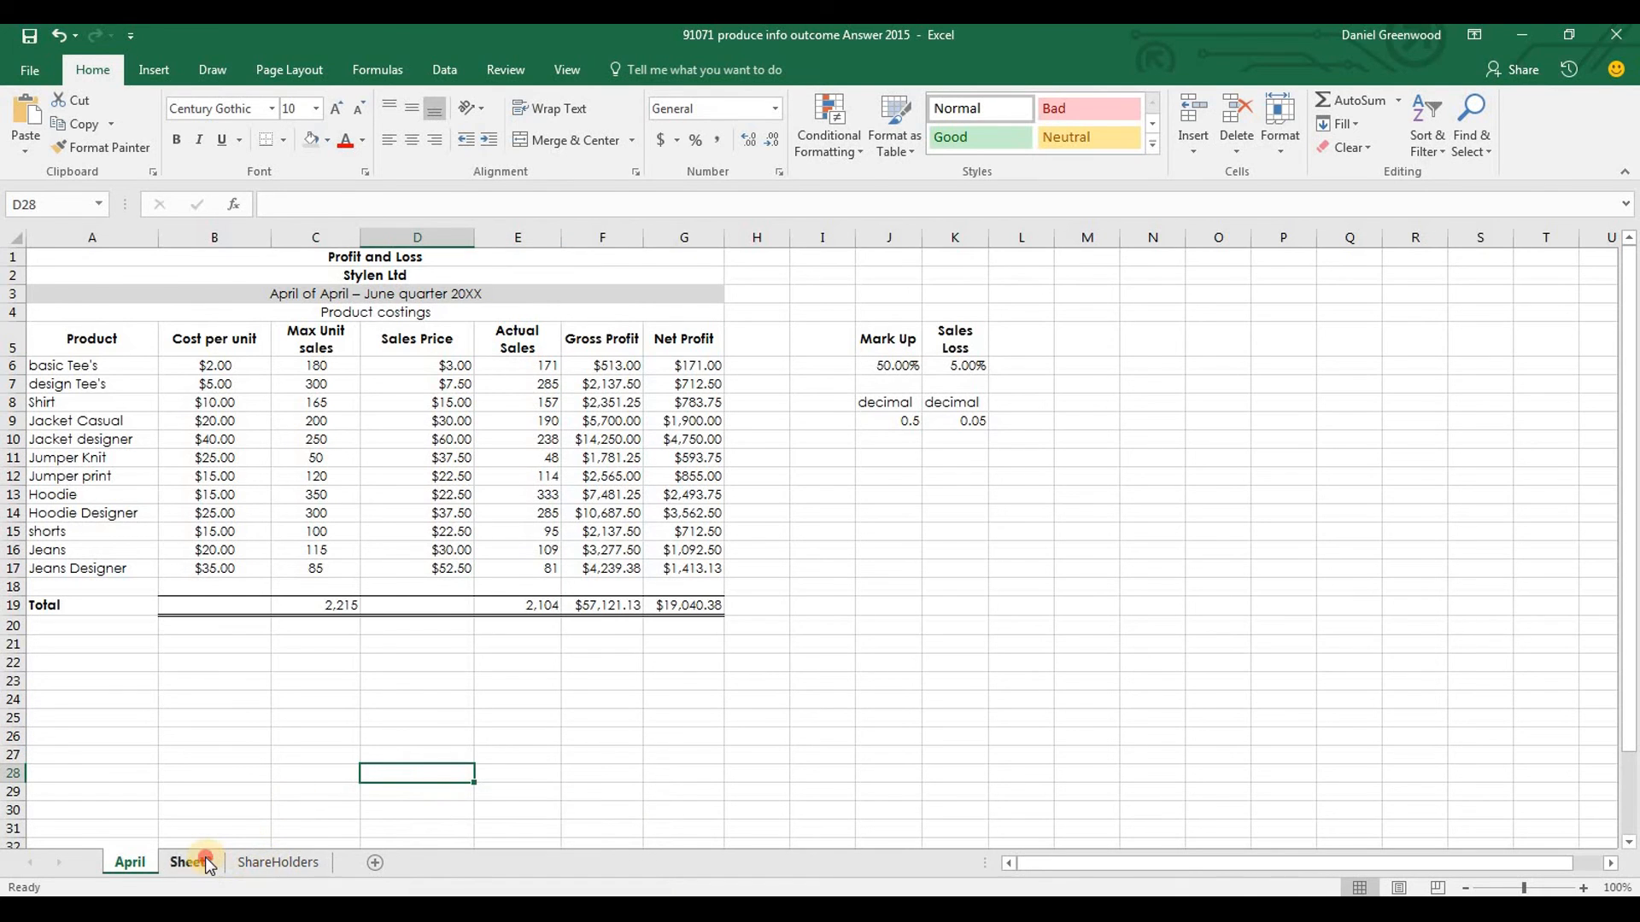
Set the font of all cells on Sheet2, the operating expenses sheet, to Century Gothic
{"action": "left_click", "coordinate": [192, 862]}
{"action": "left_click", "coordinate": [116, 443]}
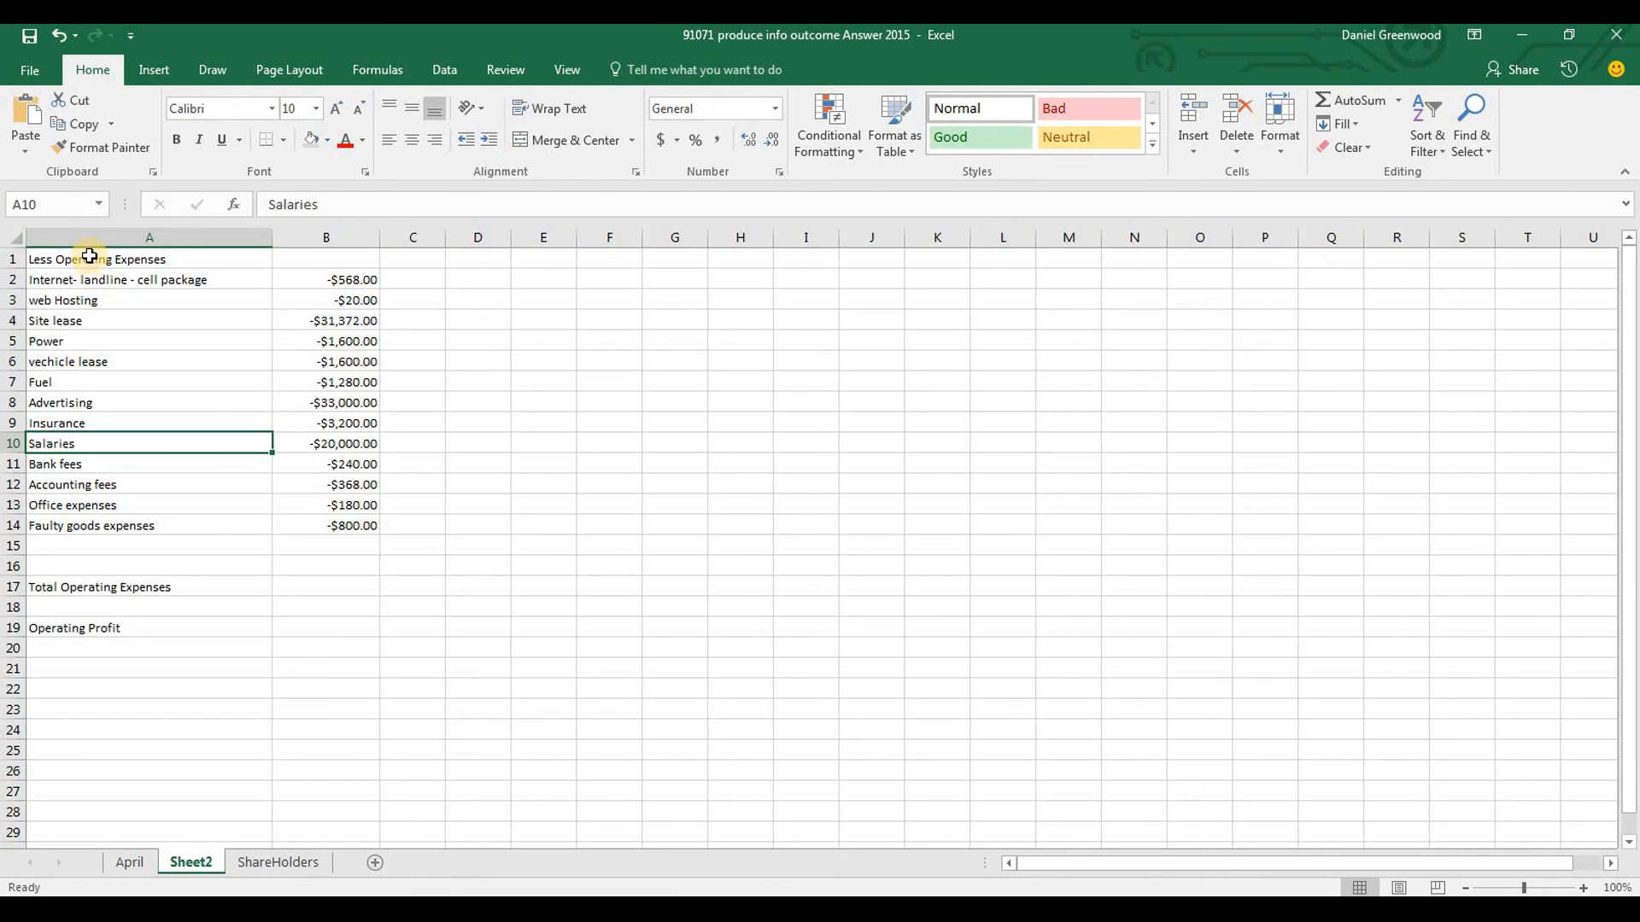
{"action": "left_click", "coordinate": [9, 233]}
{"action": "left_click", "coordinate": [211, 108]}
{"action": "type", "text": "cen"}
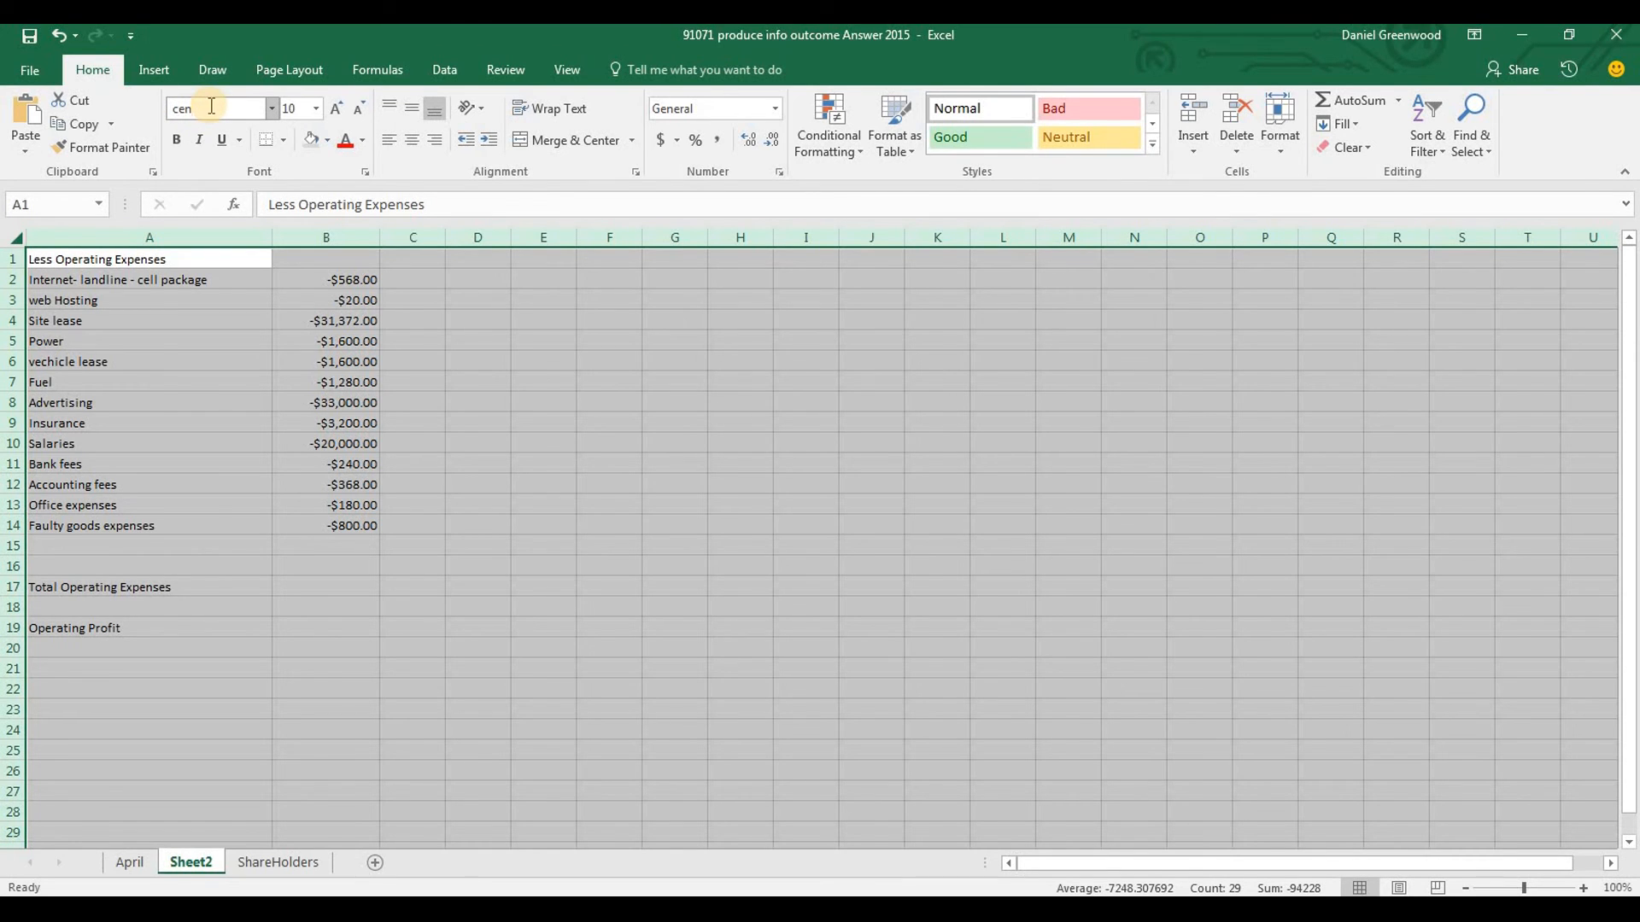
{"action": "type", "text": "tury gothic"}
{"action": "key", "text": "Return"}
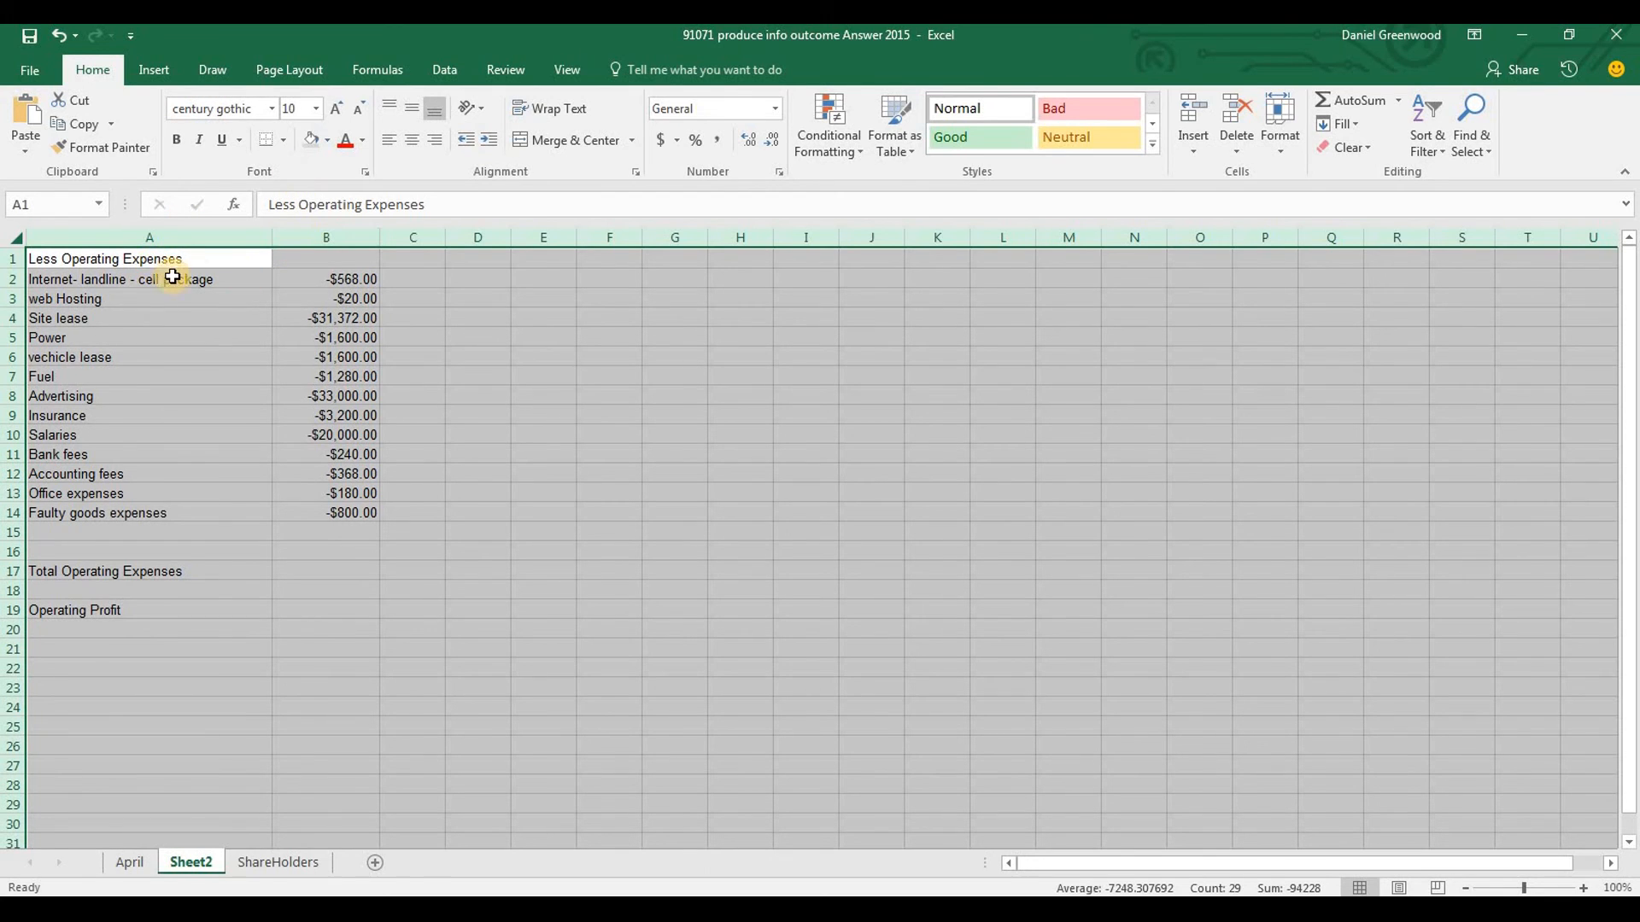
{"action": "left_click", "coordinate": [253, 110]}
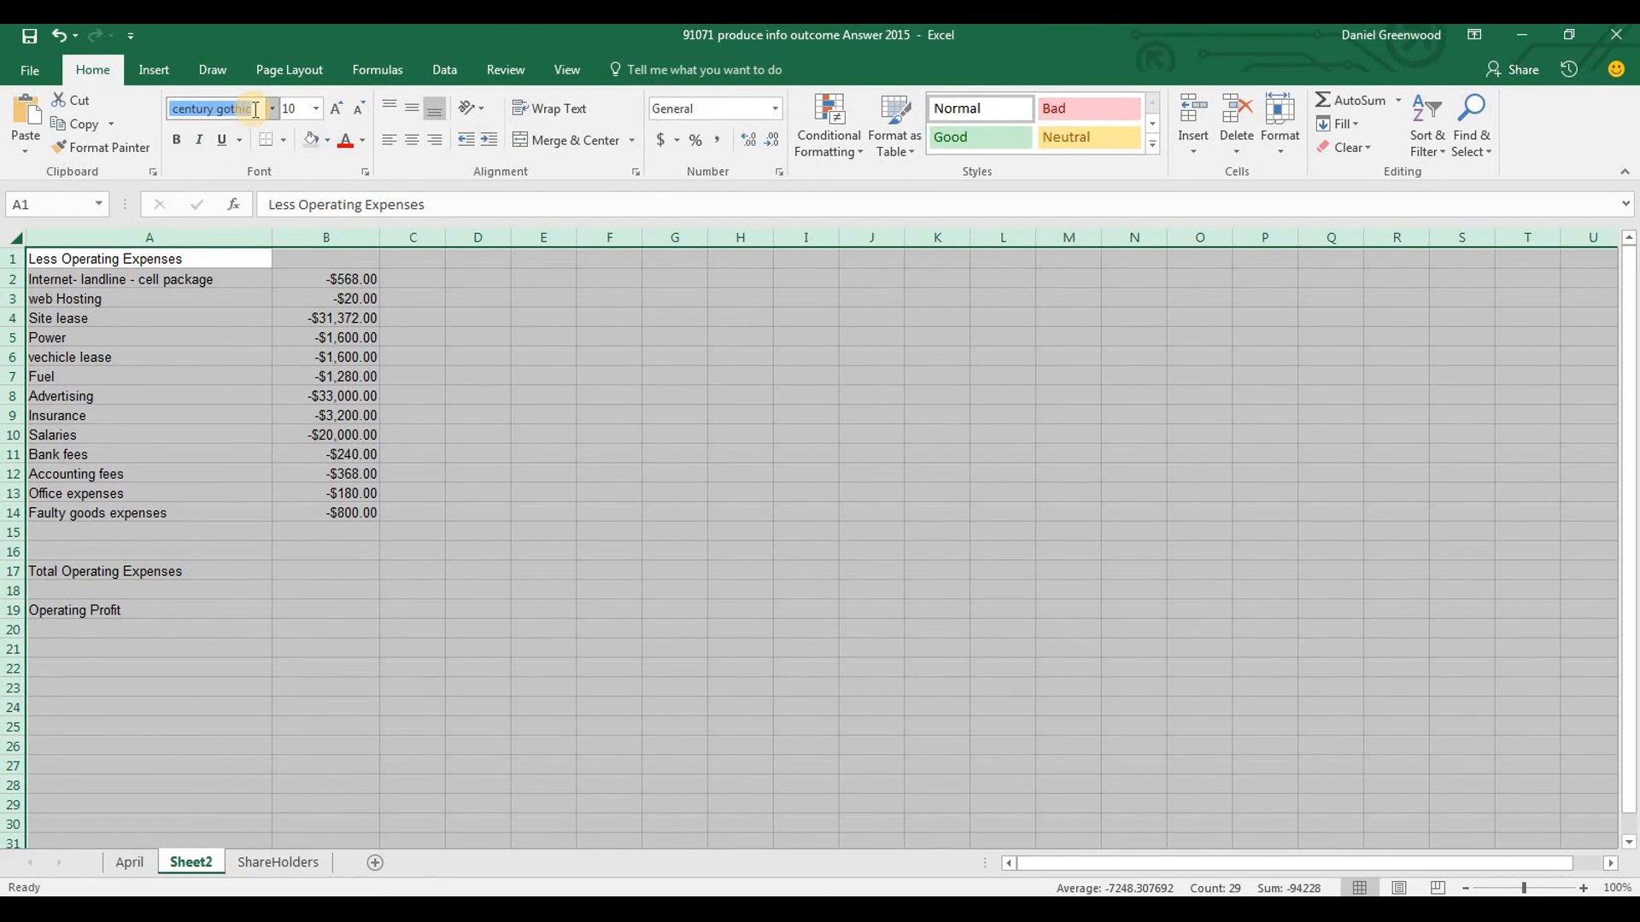
{"action": "type", "text": "Cent"}
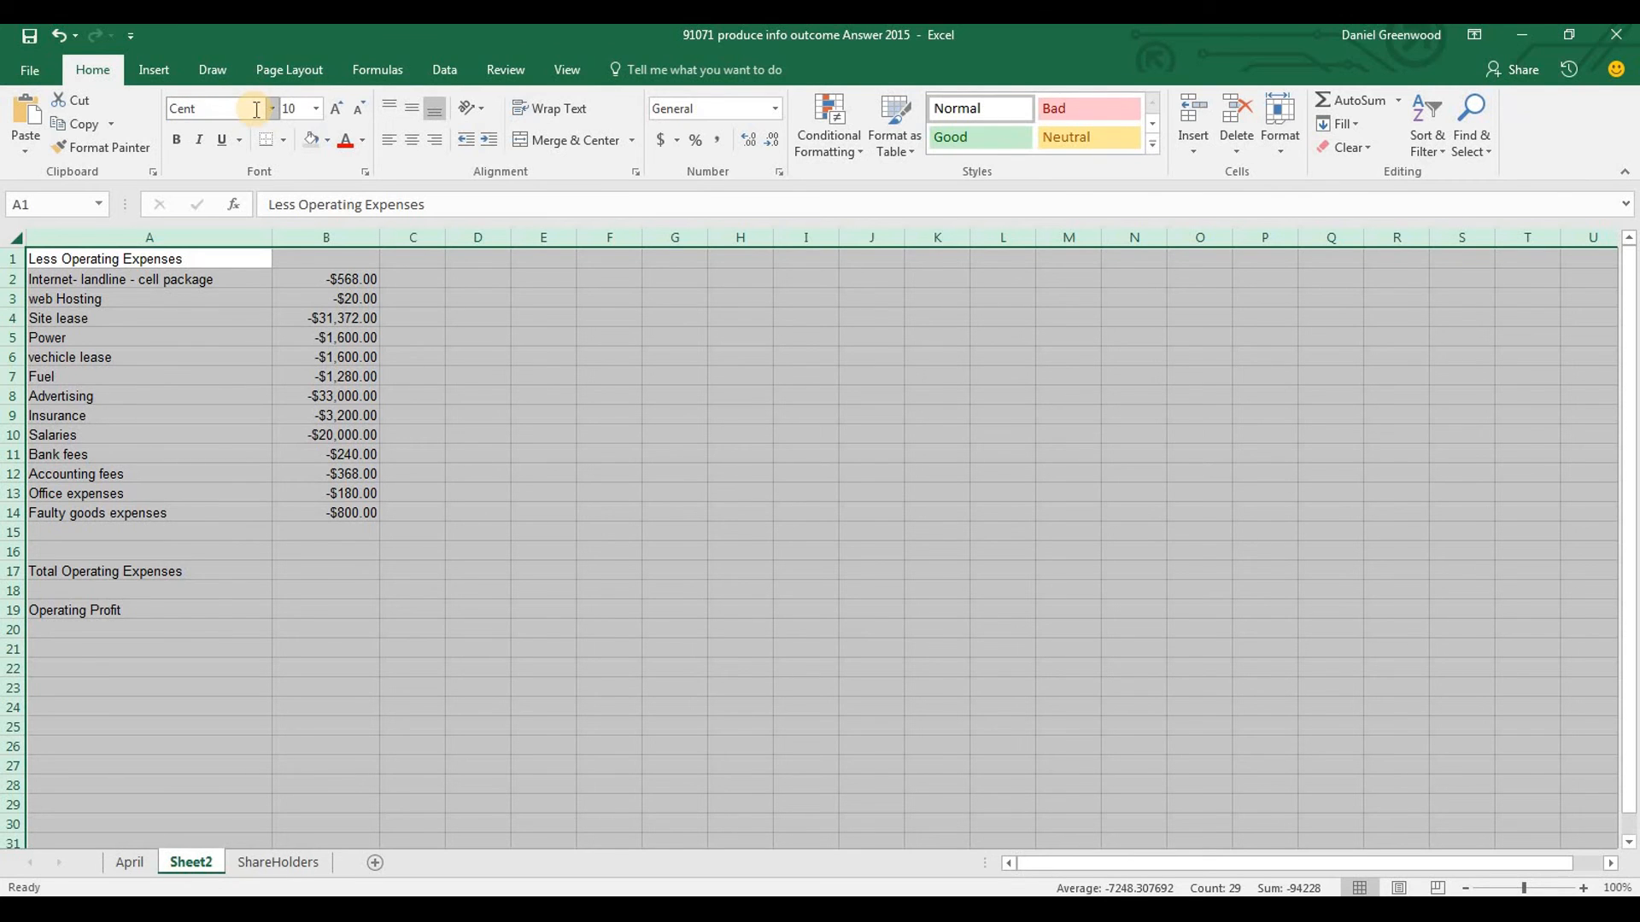
{"action": "type", "text": "ury"}
{"action": "key", "text": "Return"}
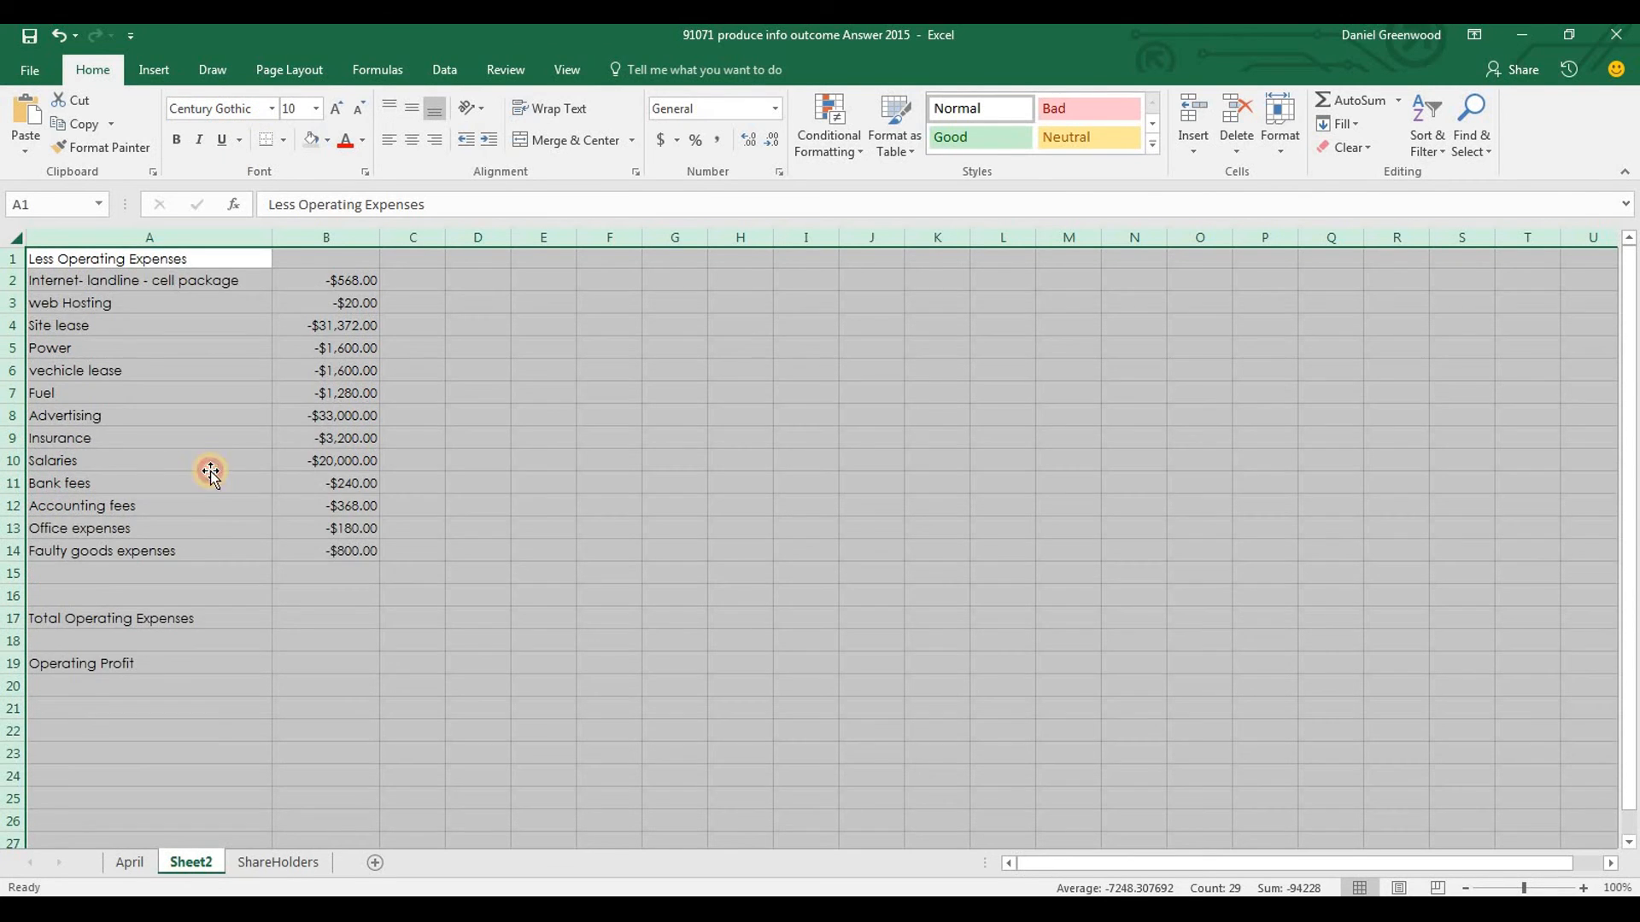
Review the operating expenses on Sheet2, check the Advertising amount in the Word brief's expenses table, and return to Excel
{"action": "left_click", "coordinate": [209, 465]}
{"action": "left_click", "coordinate": [110, 618]}
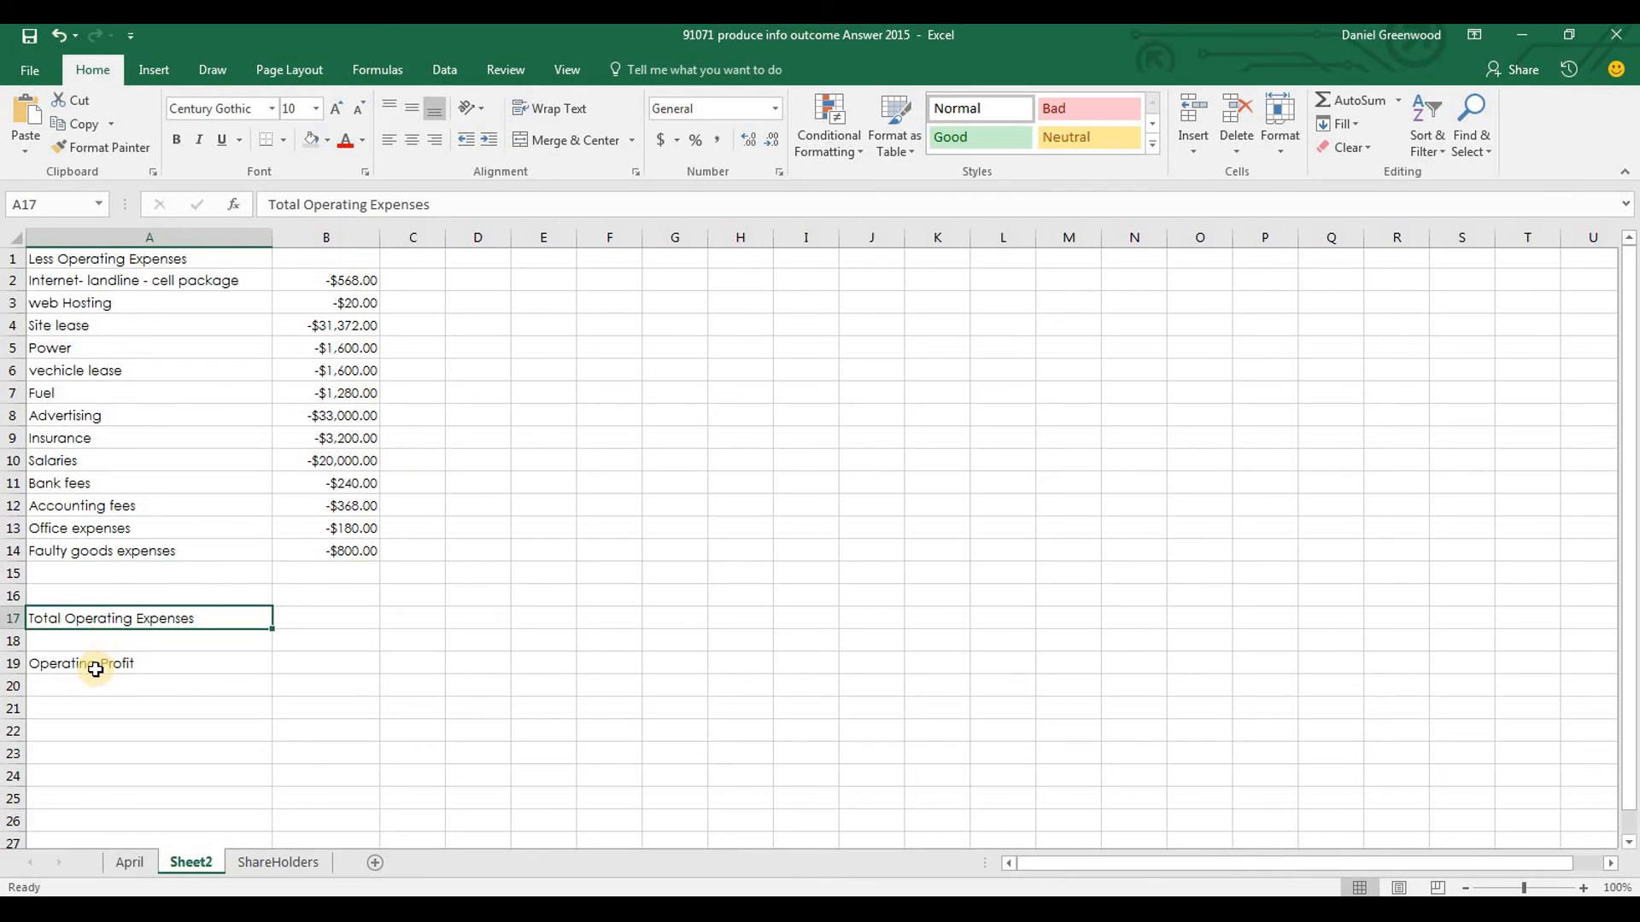
{"action": "left_click", "coordinate": [95, 670], "text": "ctrl"}
{"action": "left_click", "coordinate": [256, 707]}
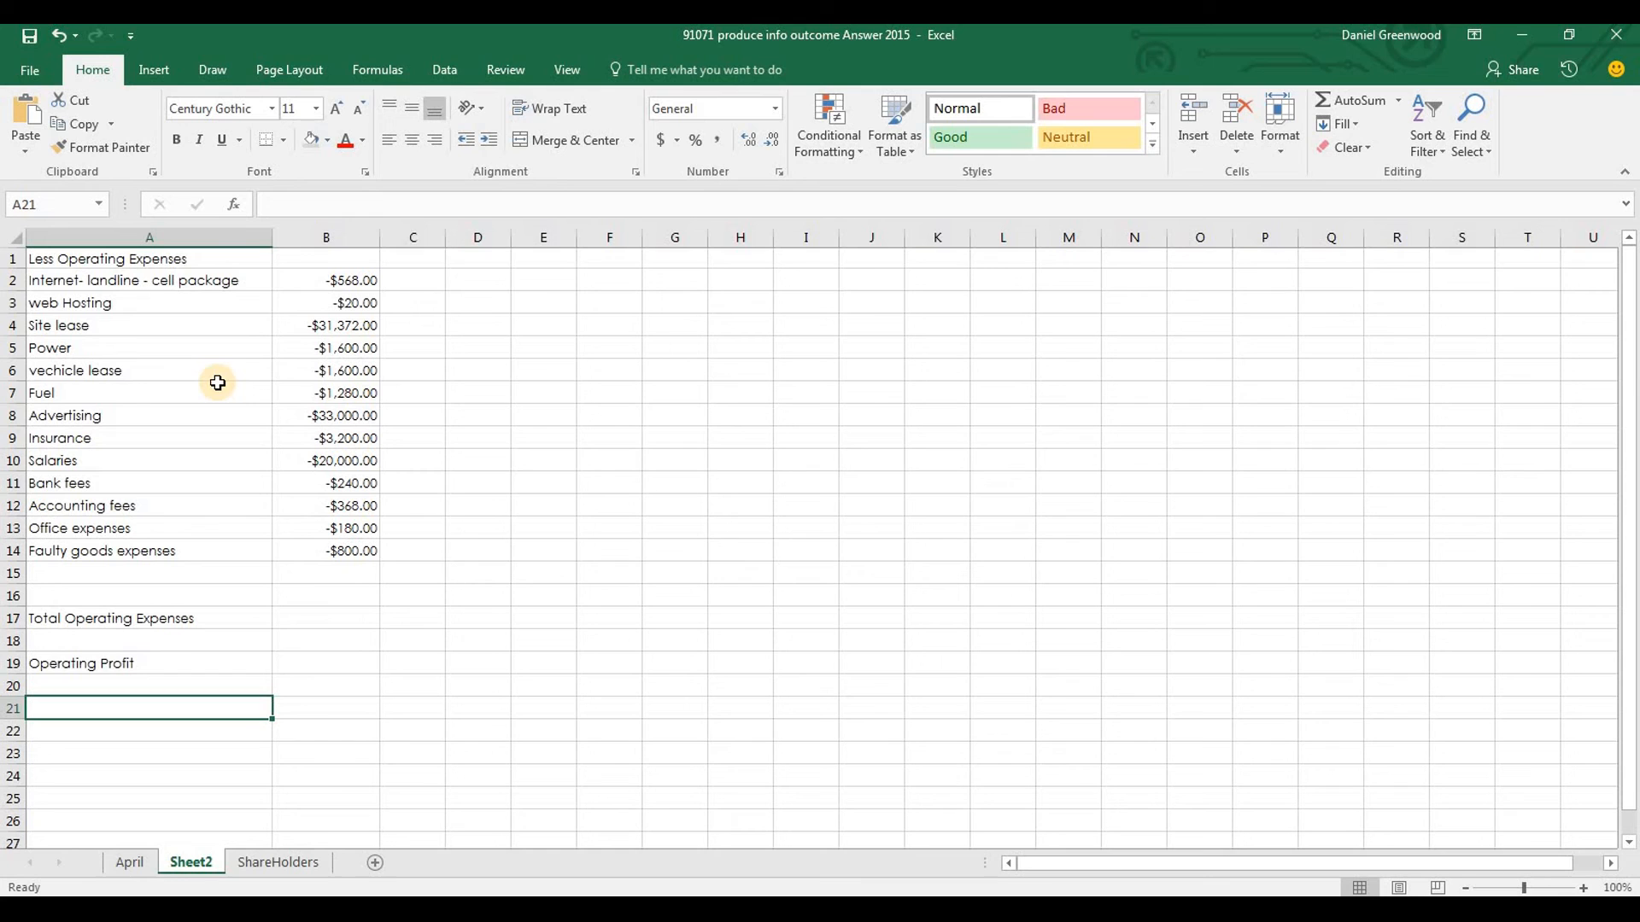
{"action": "left_click", "coordinate": [9, 418]}
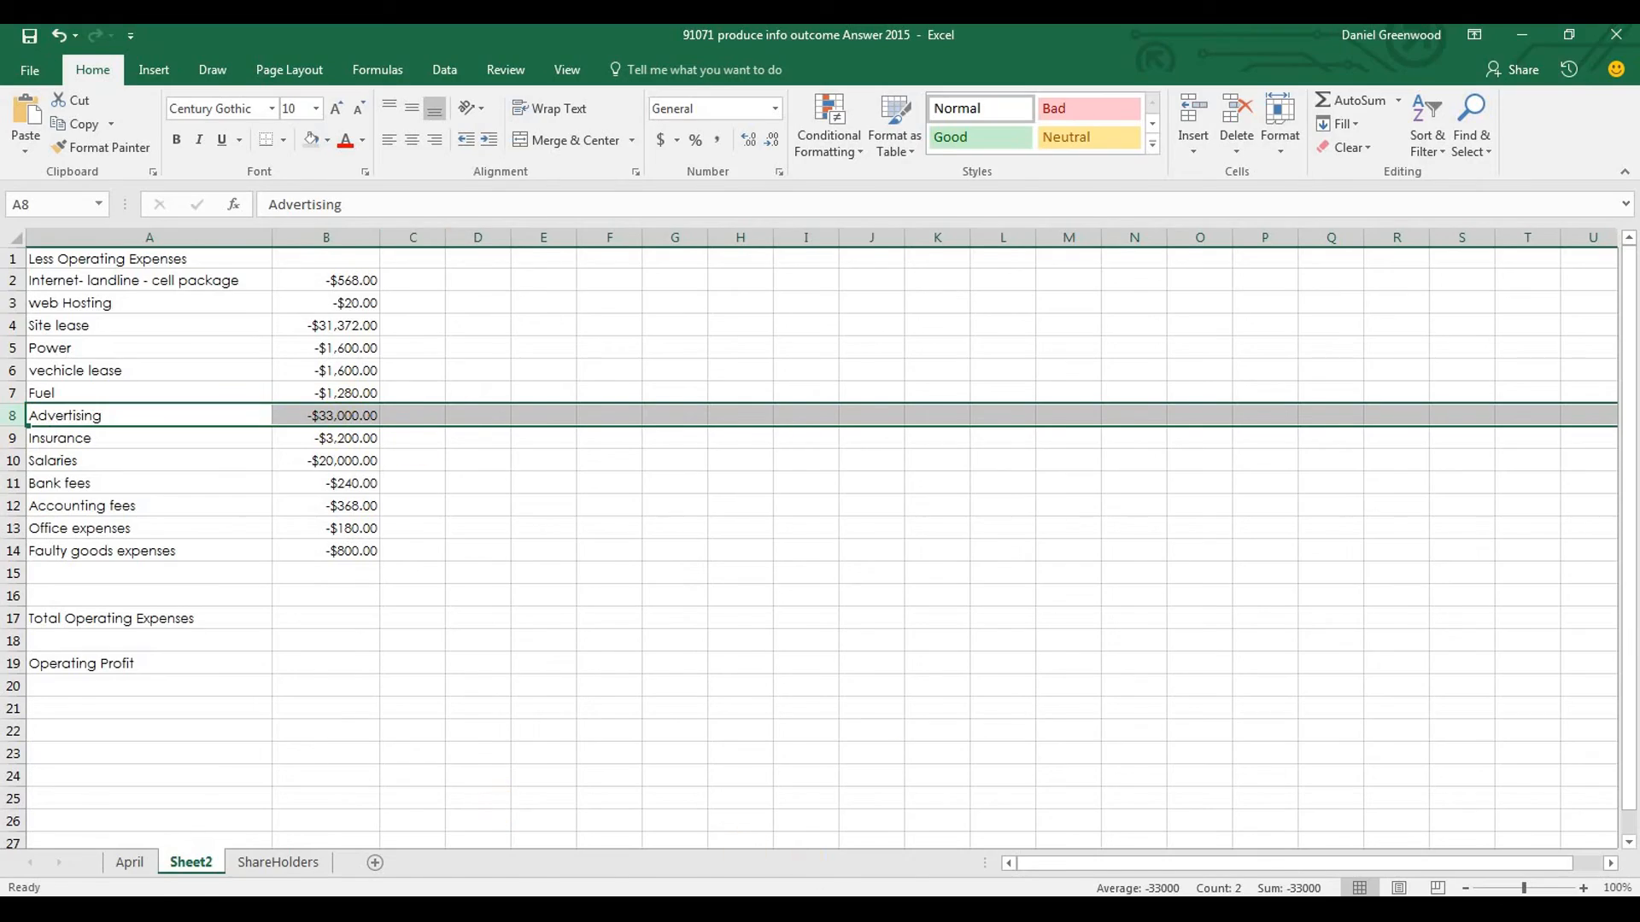
{"action": "left_click", "coordinate": [812, 910]}
{"action": "left_click_drag", "start_coordinate": [1631, 278], "coordinate": [1631, 718]}
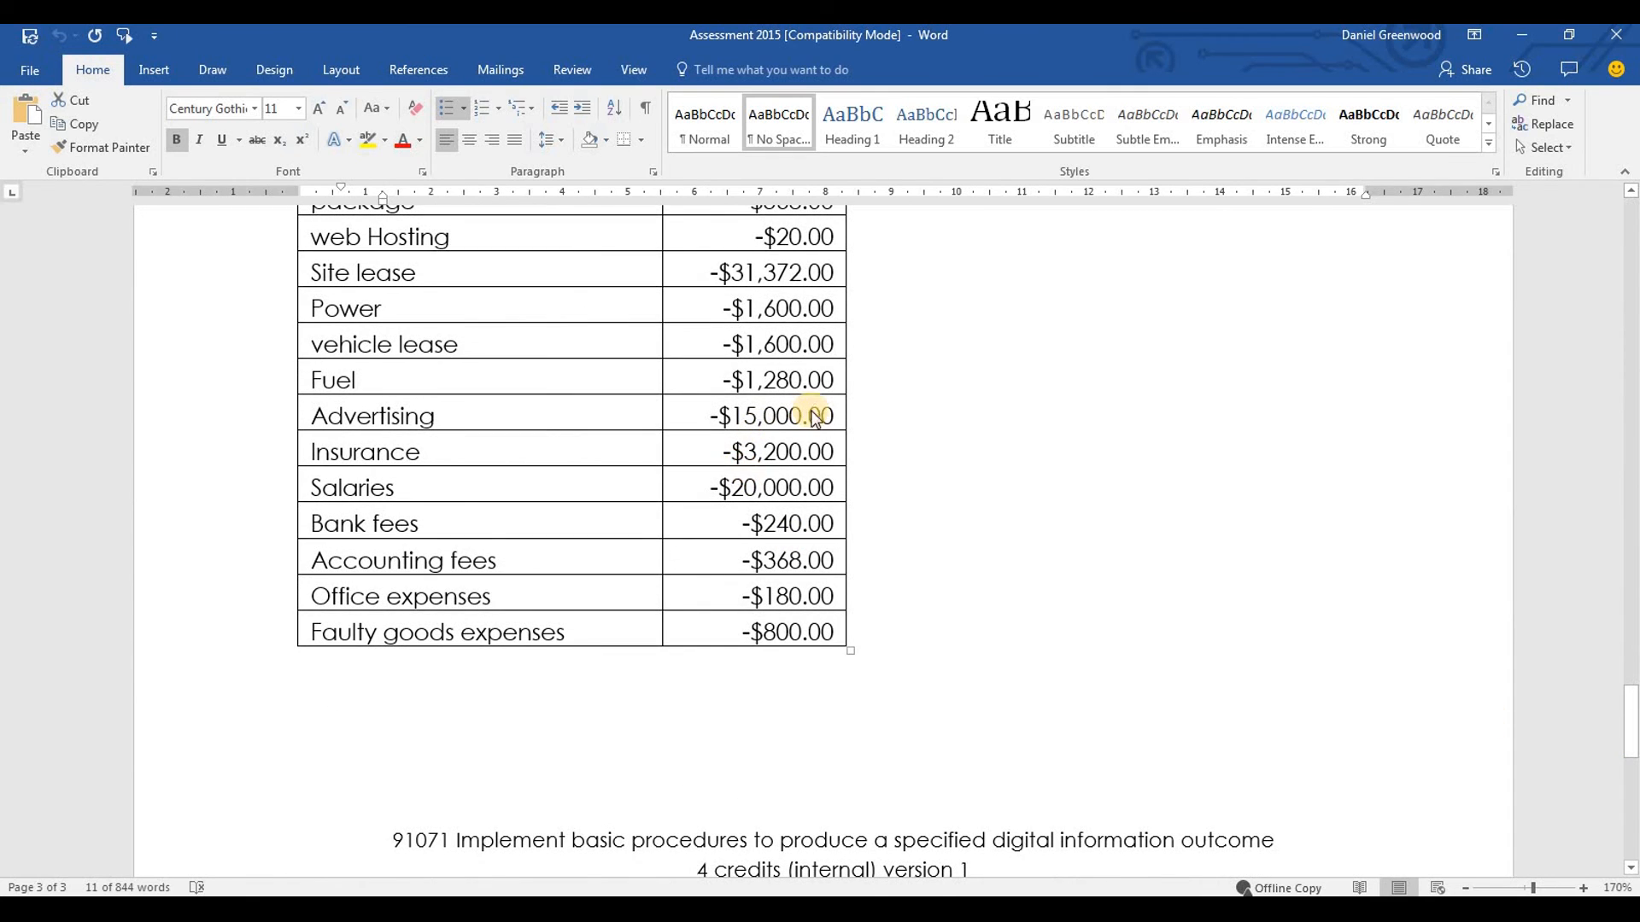
{"action": "key", "text": "alt+Tab"}
{"action": "type", "text": "-15"}
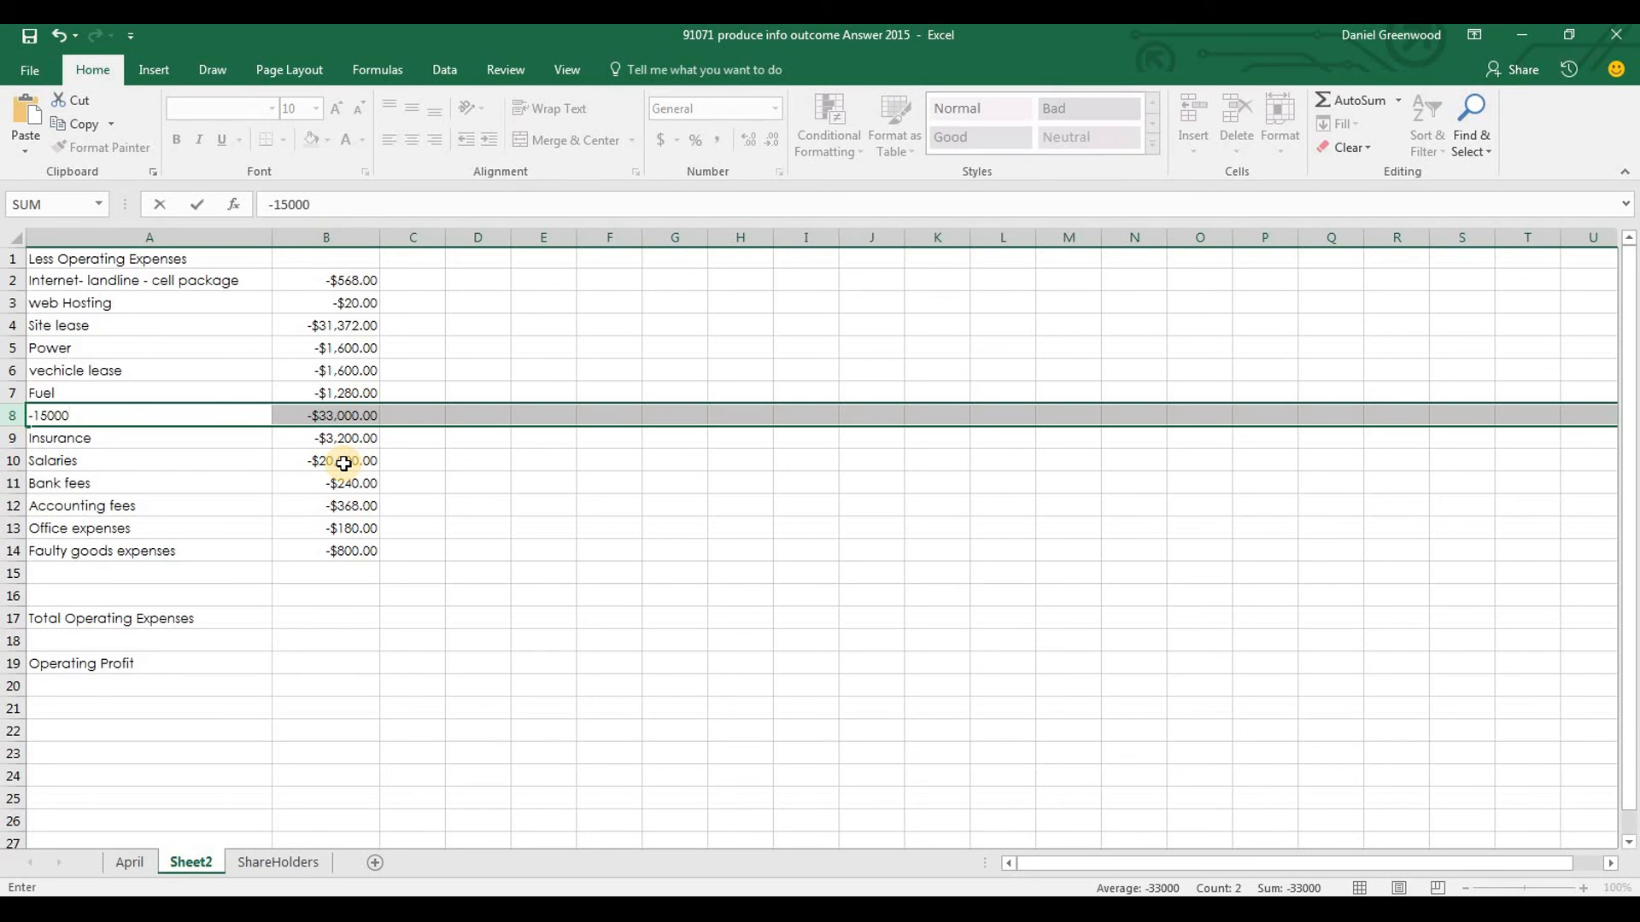
{"action": "key", "text": "ctrl+z"}
{"action": "key", "text": "ctrl+y"}
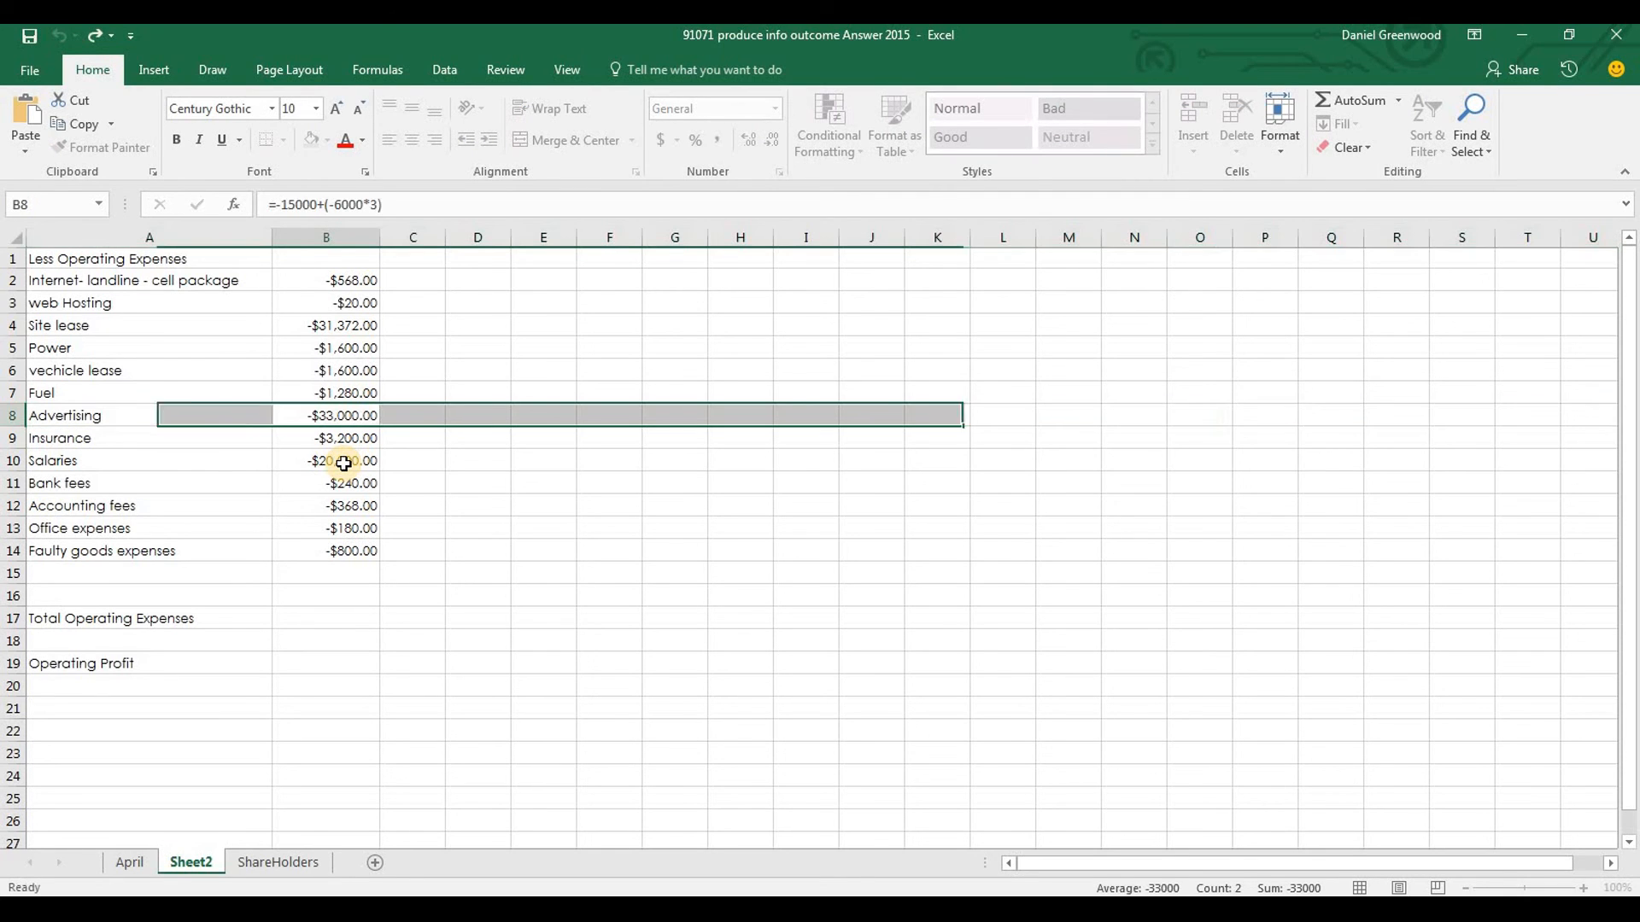
Set the Advertising expense in B8 to -15000
{"action": "type", "text": "-15"}
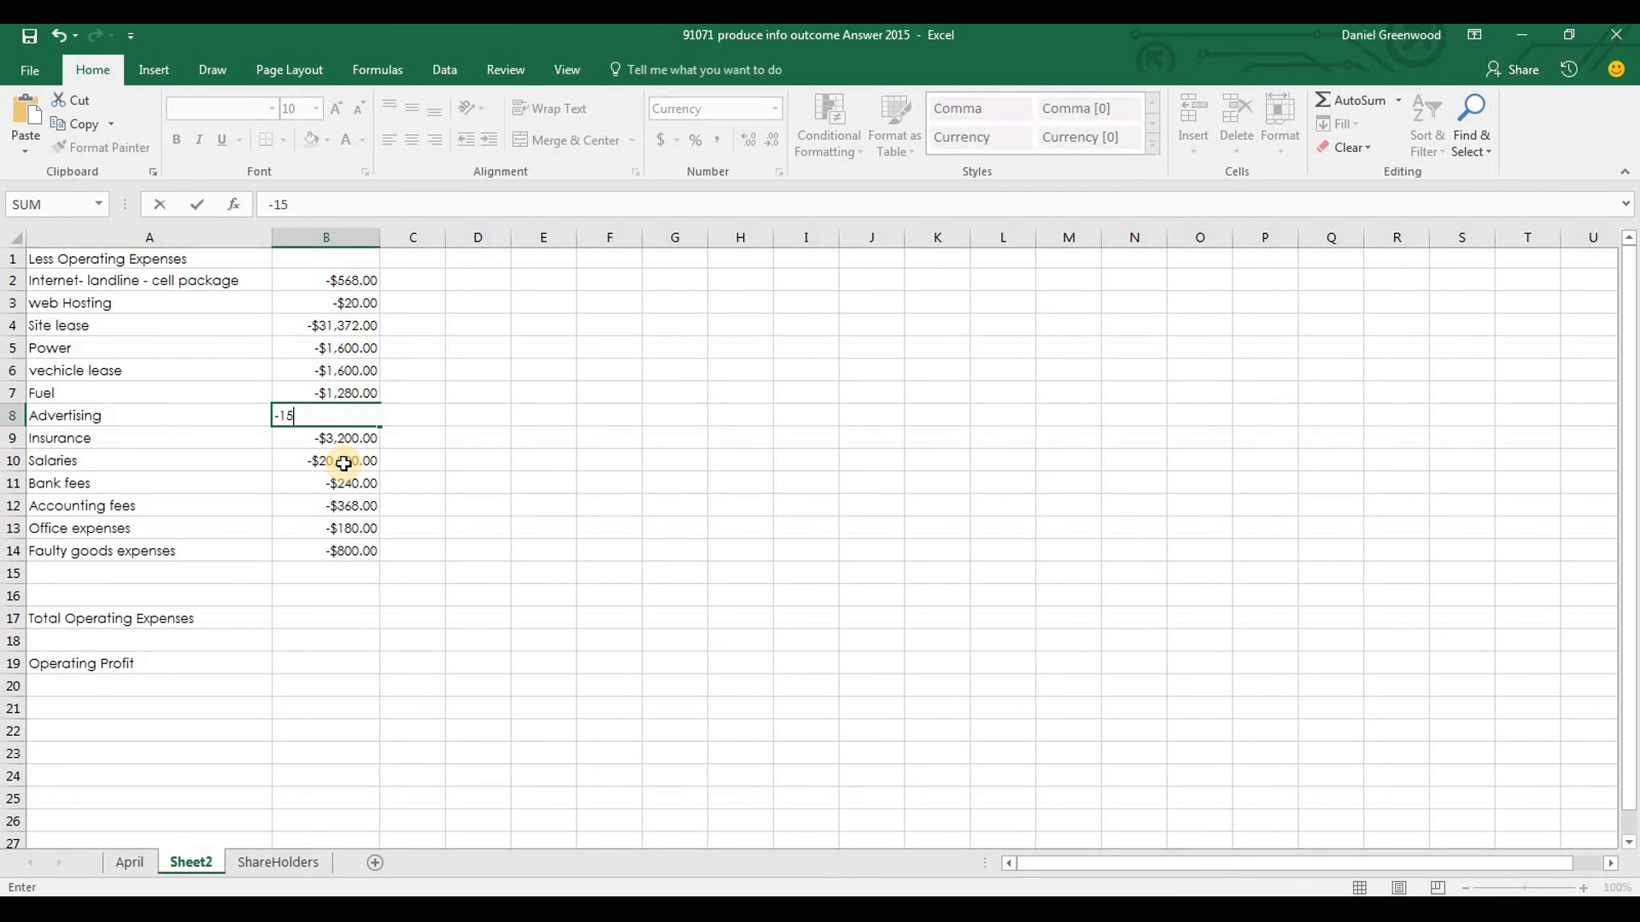
{"action": "key", "text": "Return"}
{"action": "key", "text": "Down"}
{"action": "key", "text": "Down"}
{"action": "key", "text": "Down"}
{"action": "key", "text": "Down"}
{"action": "key", "text": "Down"}
{"action": "key", "text": "Down"}
{"action": "key", "text": "Up"}
{"action": "key", "text": "Up"}
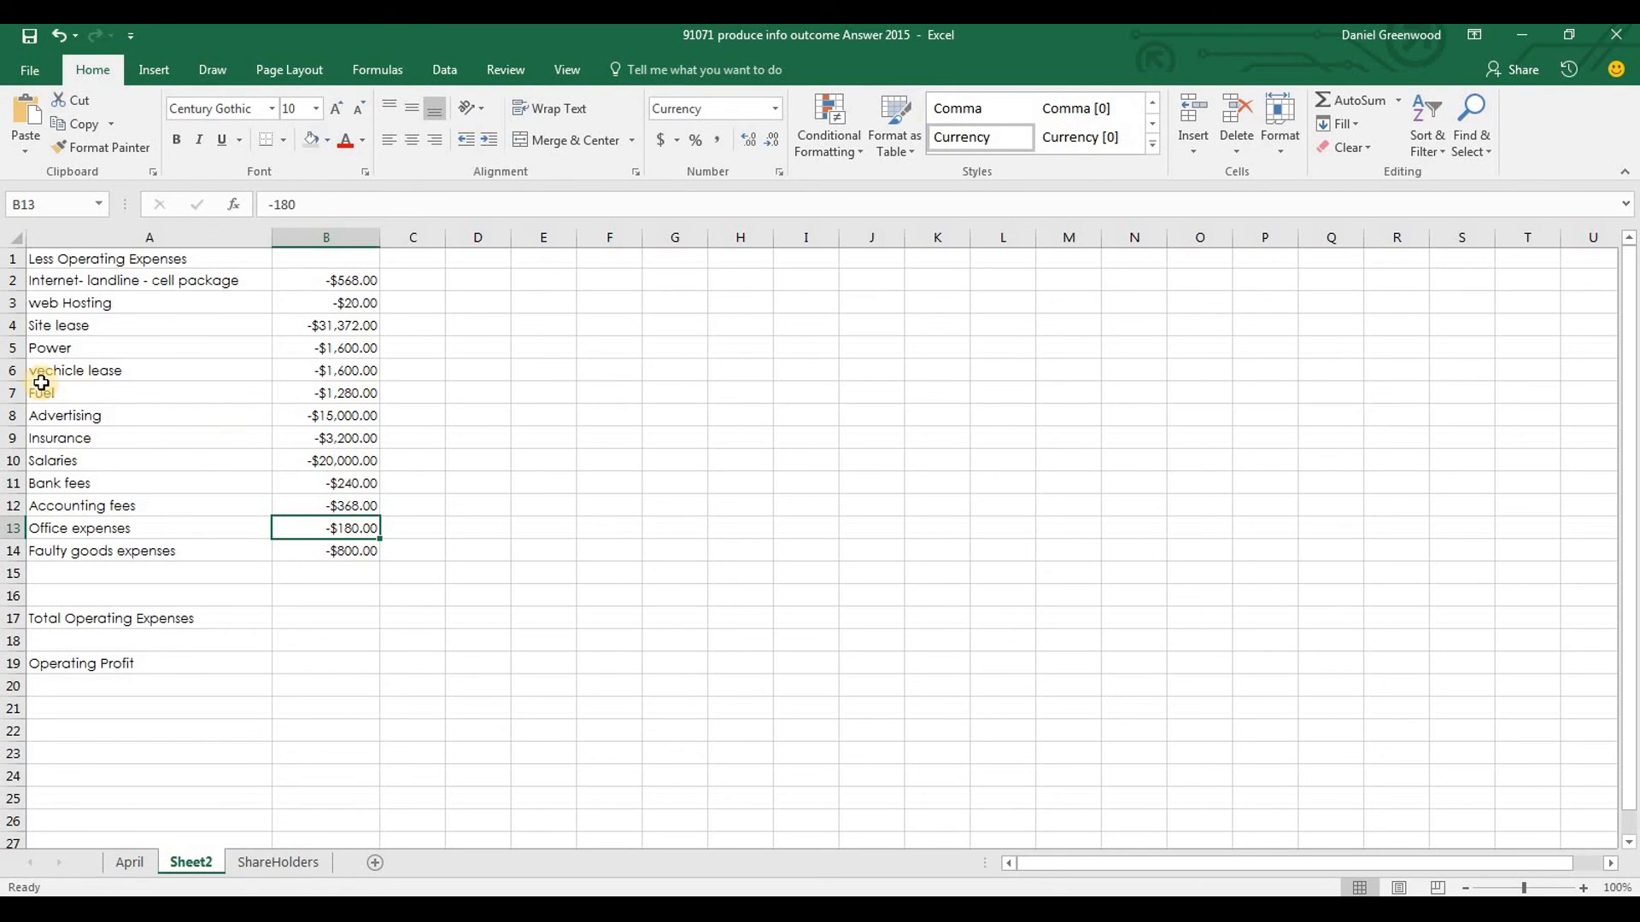
Insert a row above Insurance and label it Additional Advertising in A9
{"action": "right_click", "coordinate": [9, 440]}
{"action": "left_click", "coordinate": [61, 575]}
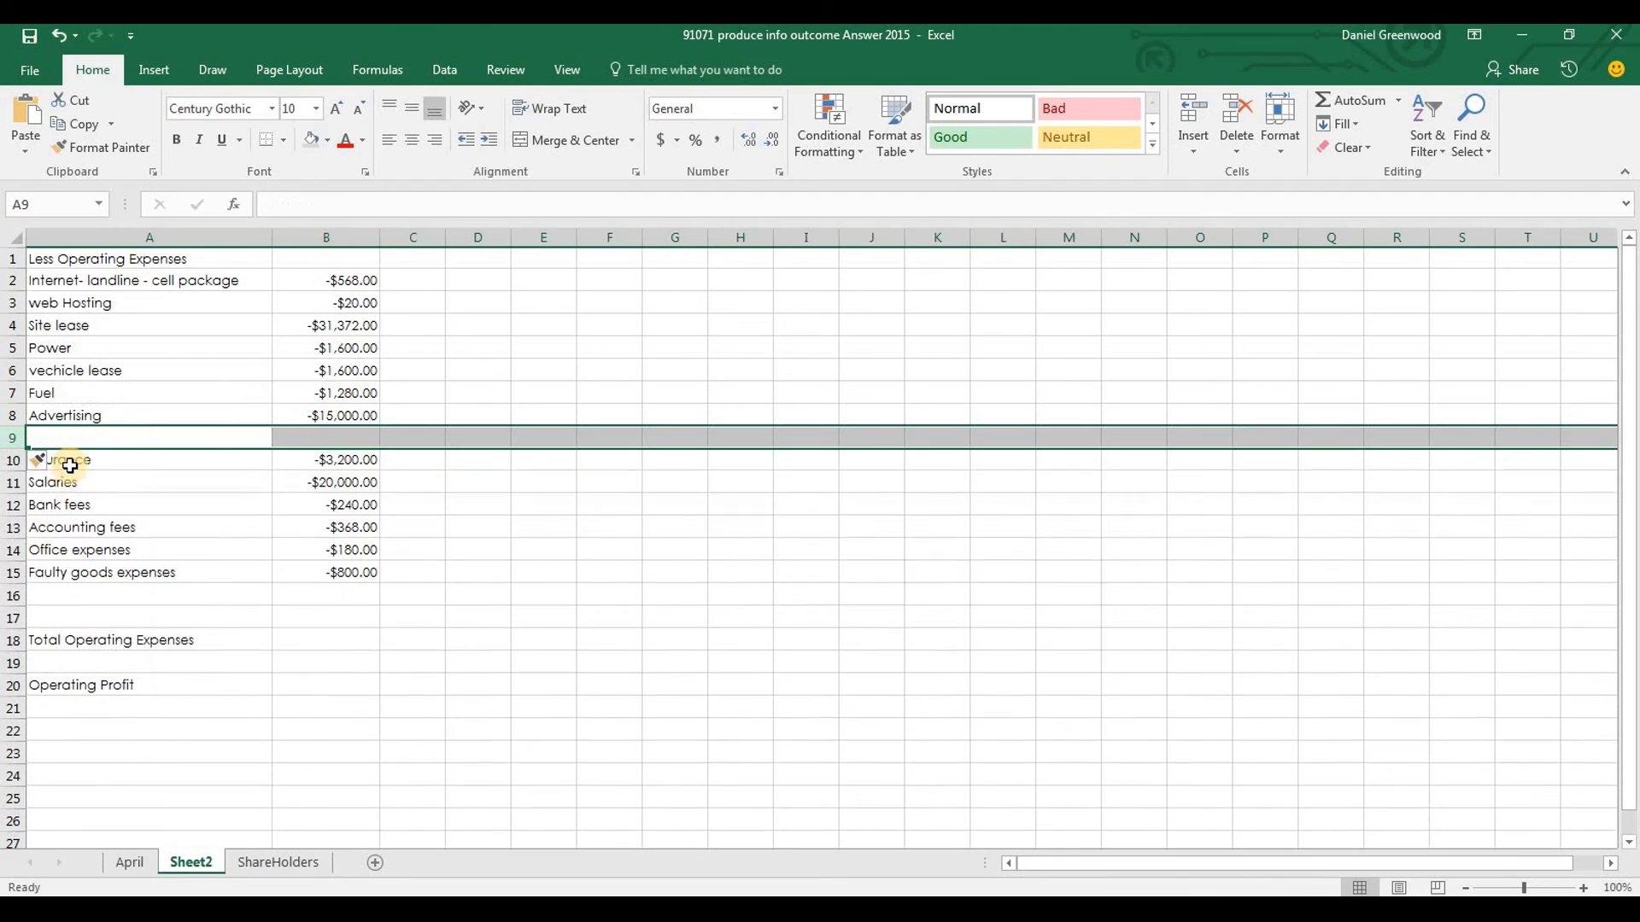
{"action": "type", "text": "al Adverti"}
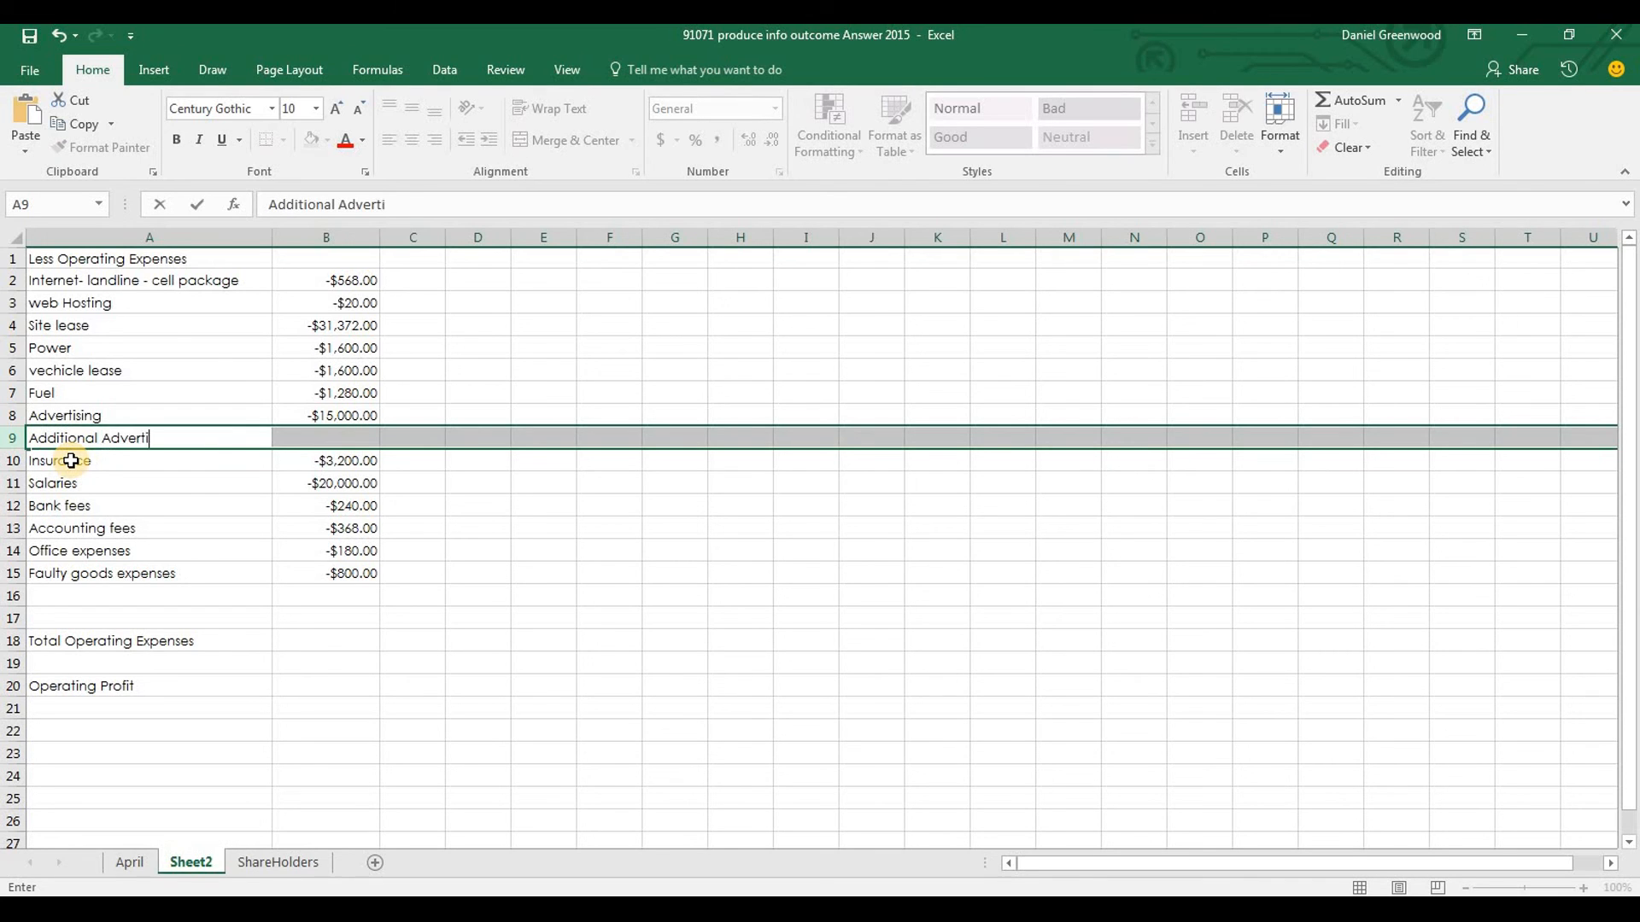
{"action": "type", "text": "dditional Advertising"}
{"action": "key", "text": "Tab"}
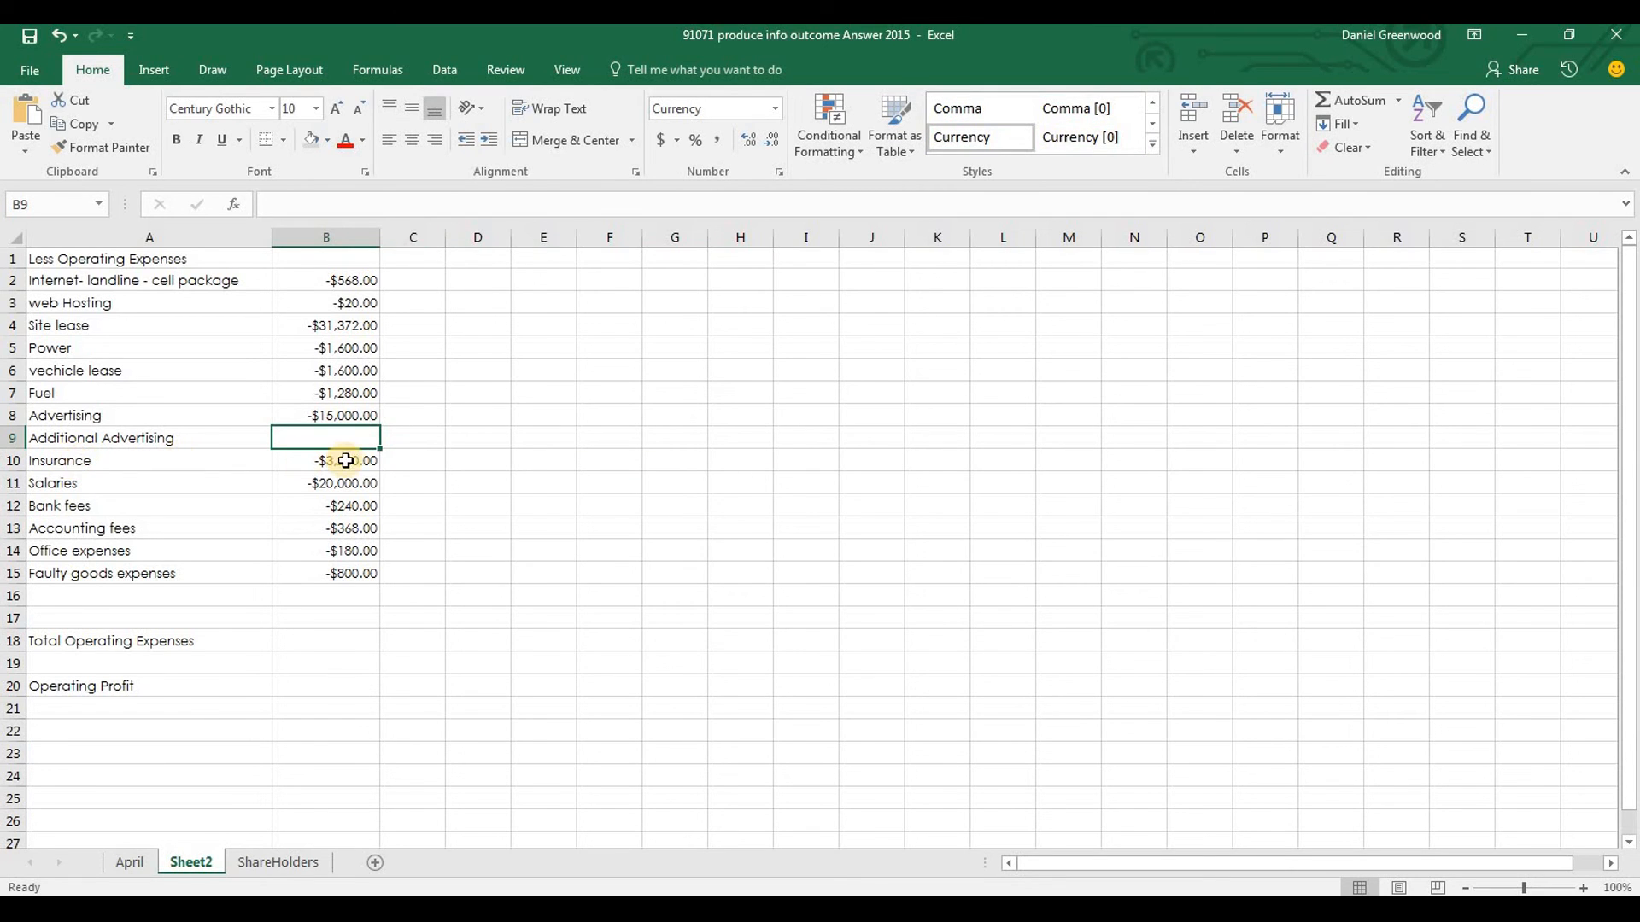
Check the advertising increase rule in the Word brief, return to Excel and set Additional Advertising in B9 to -18000
{"action": "key", "text": "alt+Tab"}
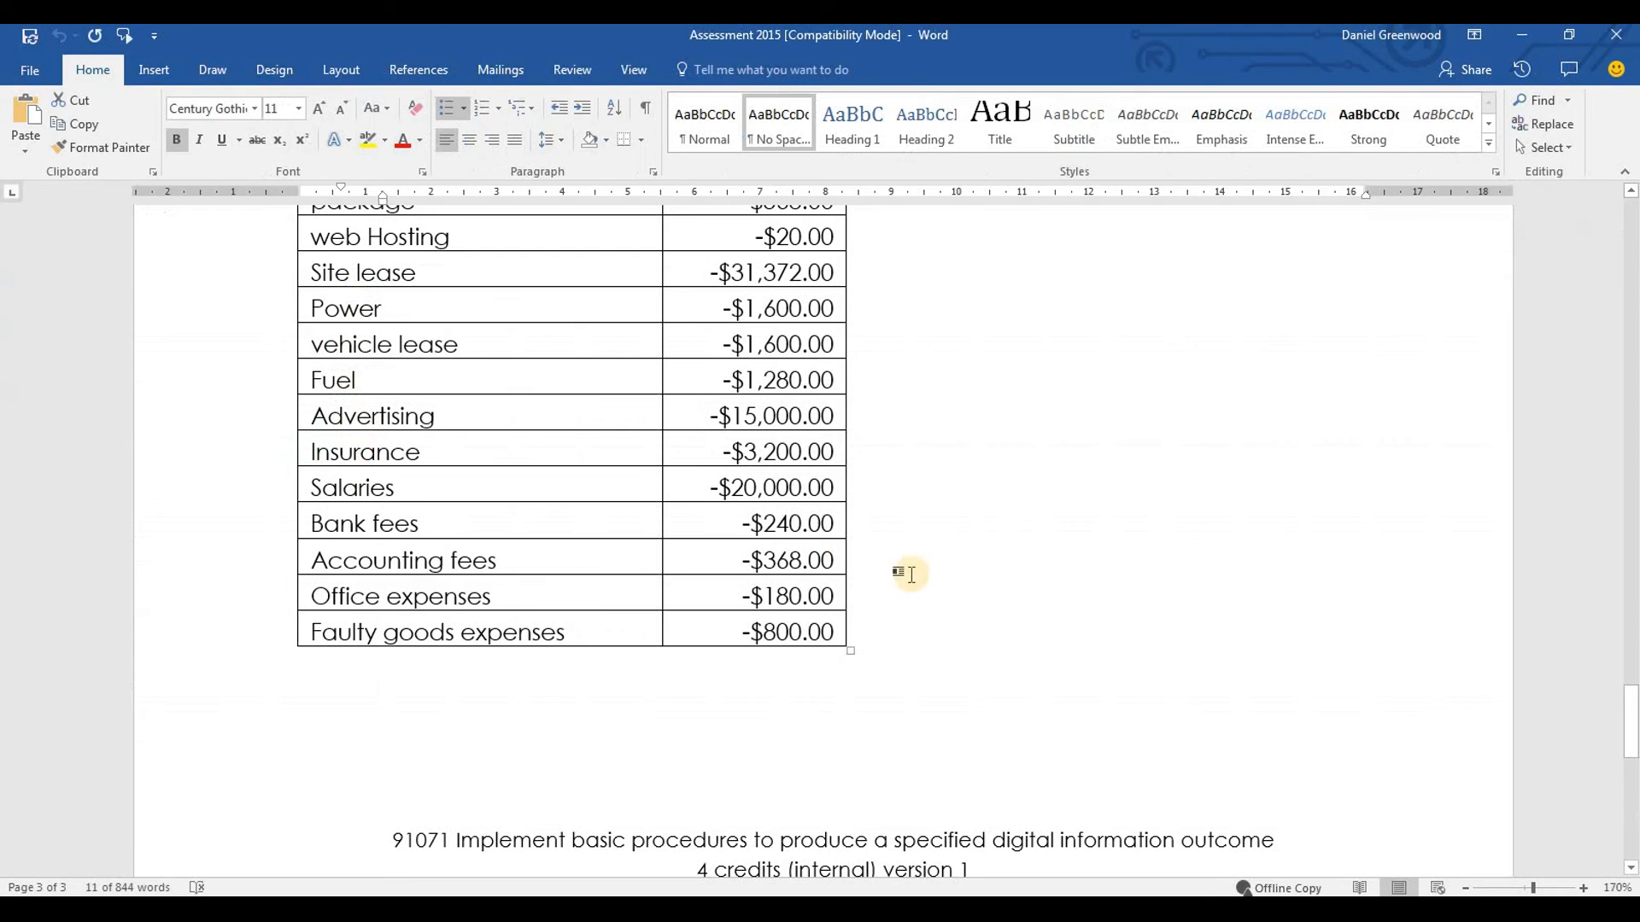
{"action": "left_click_drag", "start_coordinate": [1633, 693], "coordinate": [1633, 283]}
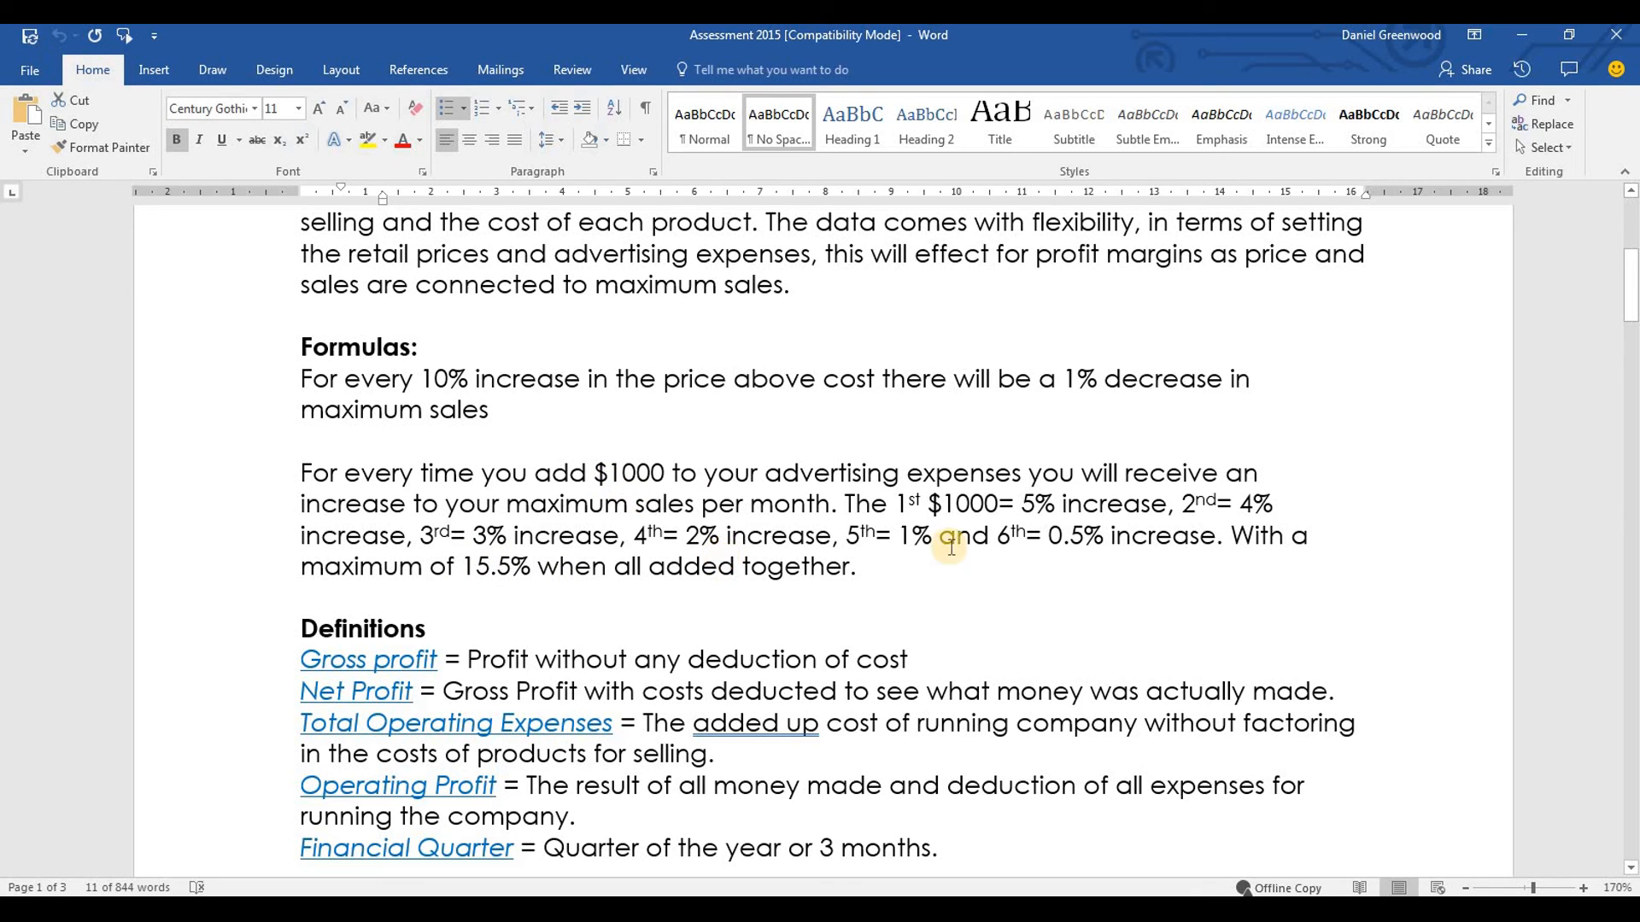
{"action": "left_click_drag", "start_coordinate": [998, 536], "coordinate": [1011, 537]}
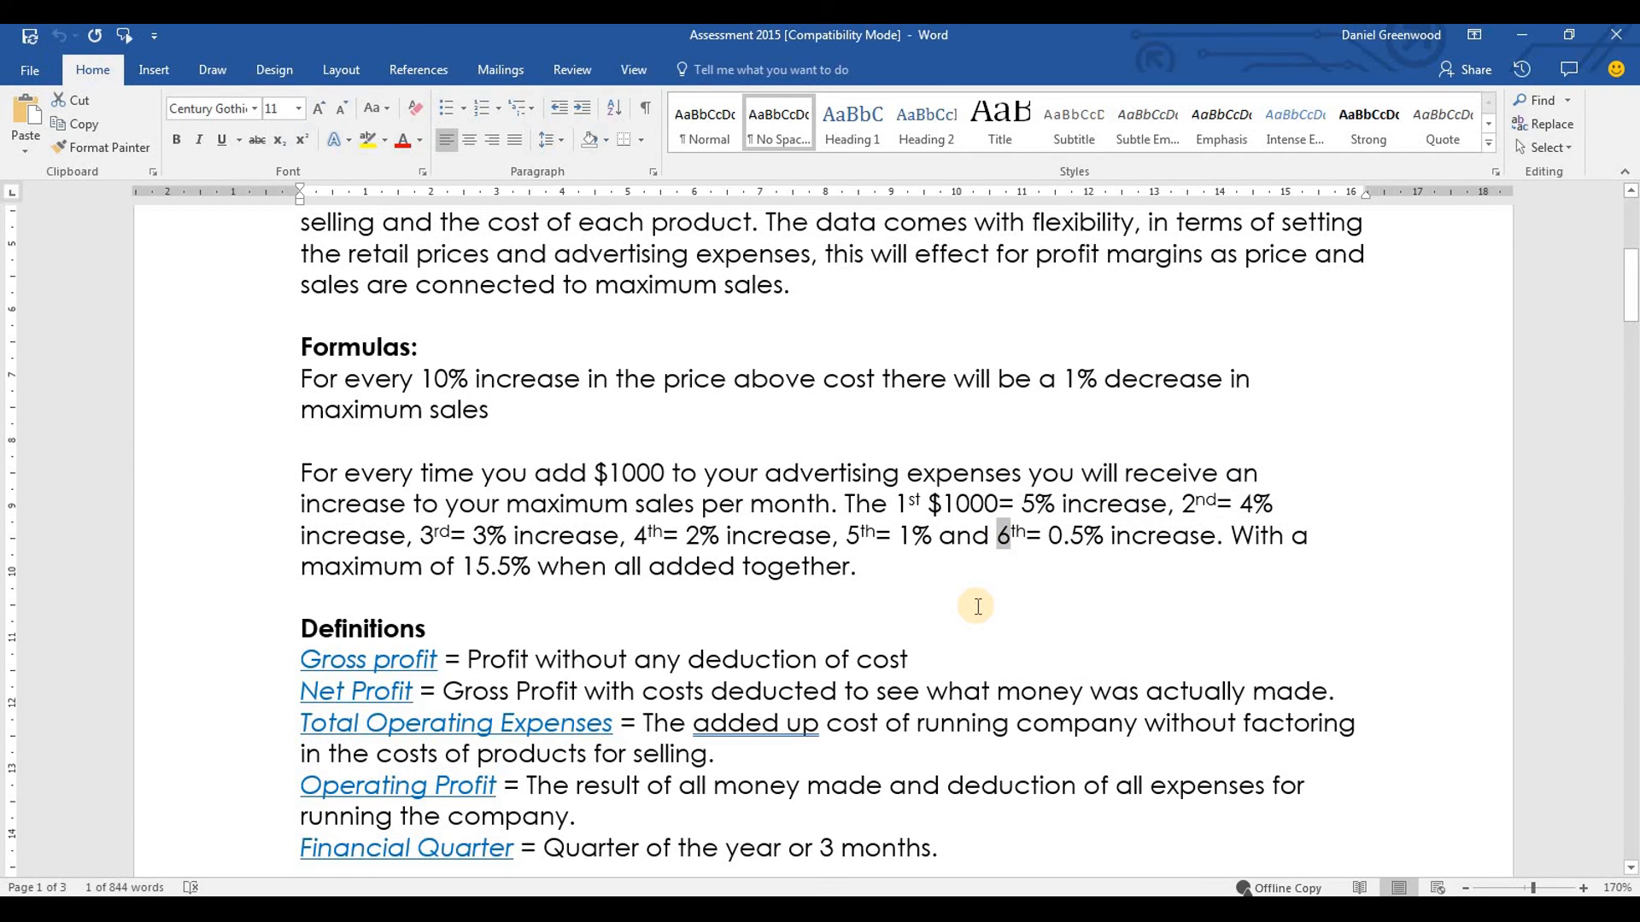
{"action": "key", "text": "alt+Tab"}
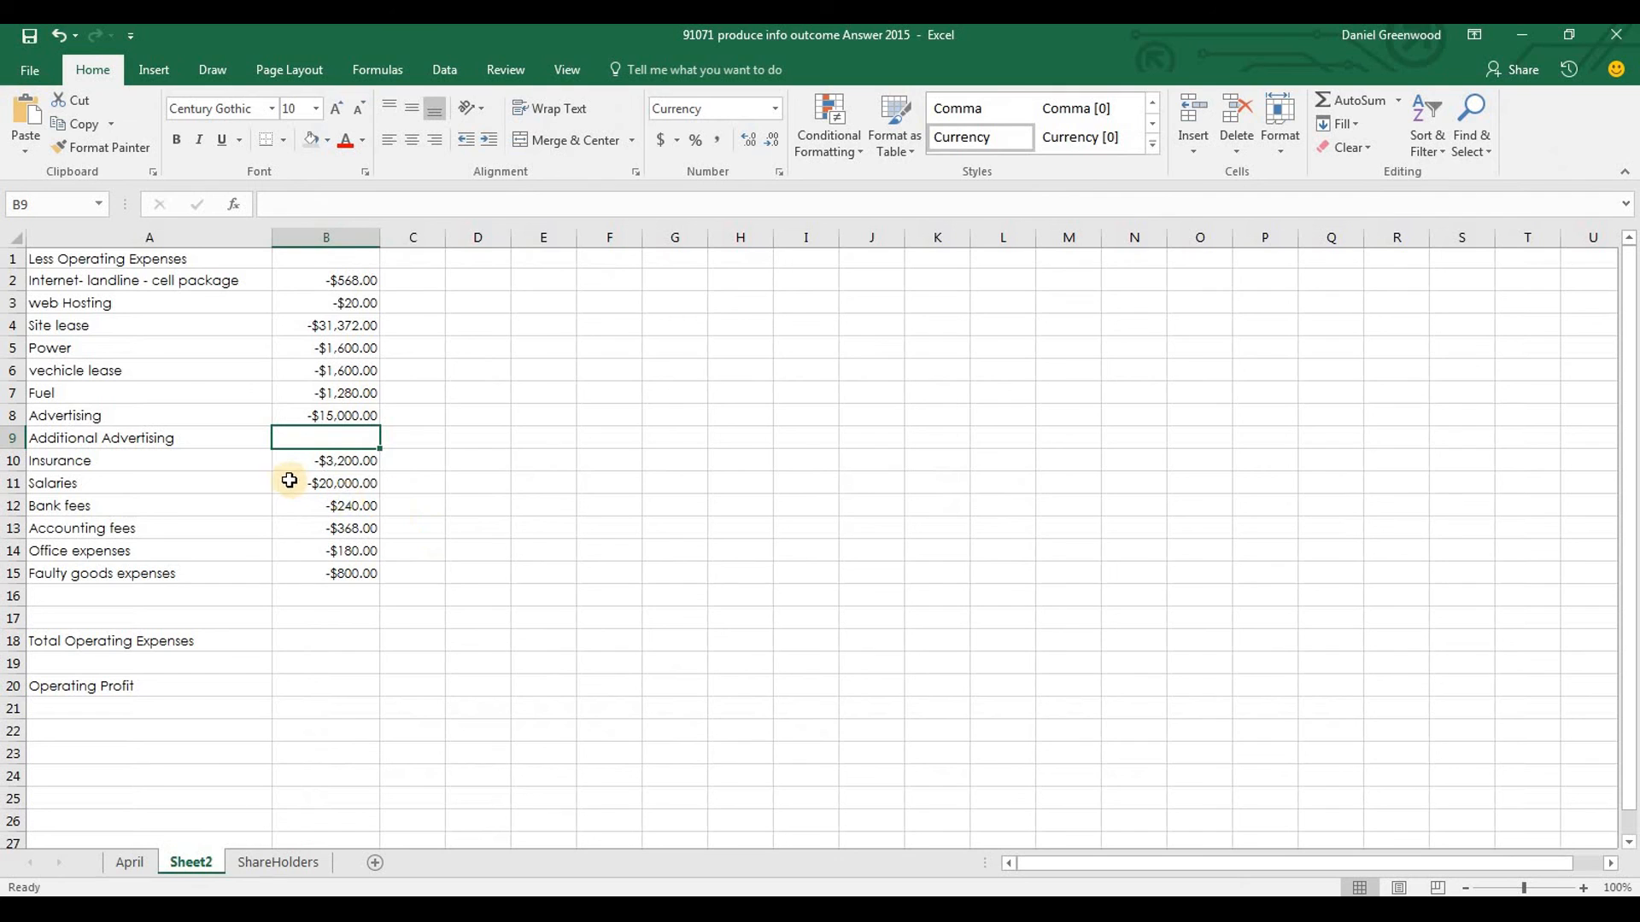
{"action": "type", "text": "-1"}
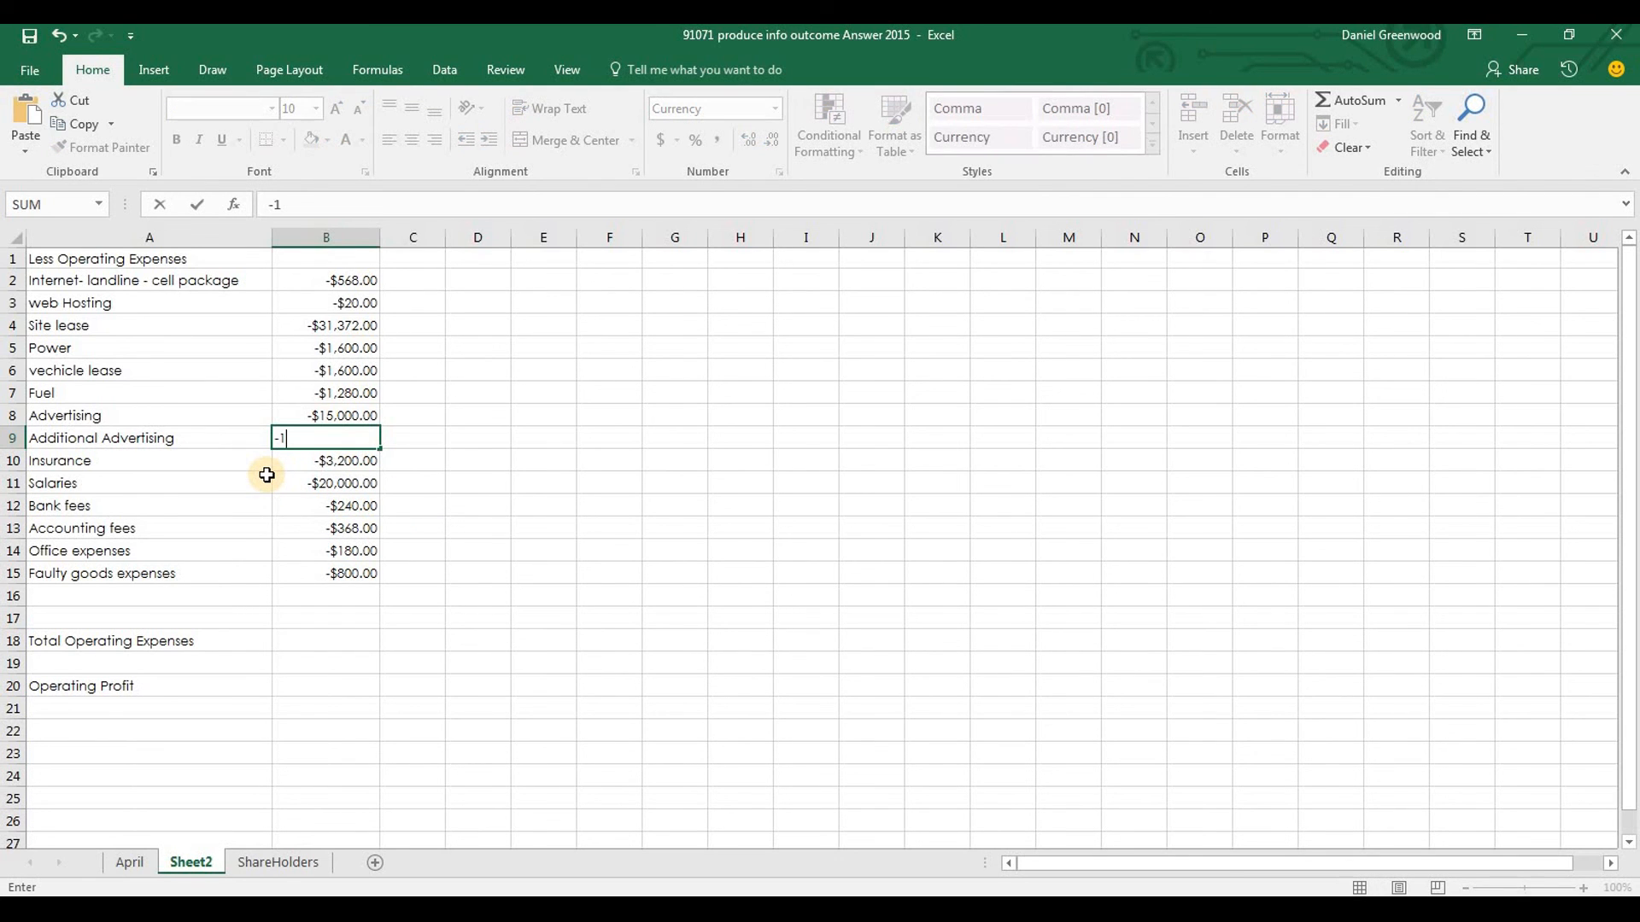
{"action": "key", "text": "Return"}
{"action": "key", "text": "Down"}
{"action": "key", "text": "Down"}
{"action": "key", "text": "Down"}
{"action": "key", "text": "Down"}
{"action": "key", "text": "Down"}
{"action": "key", "text": "Down"}
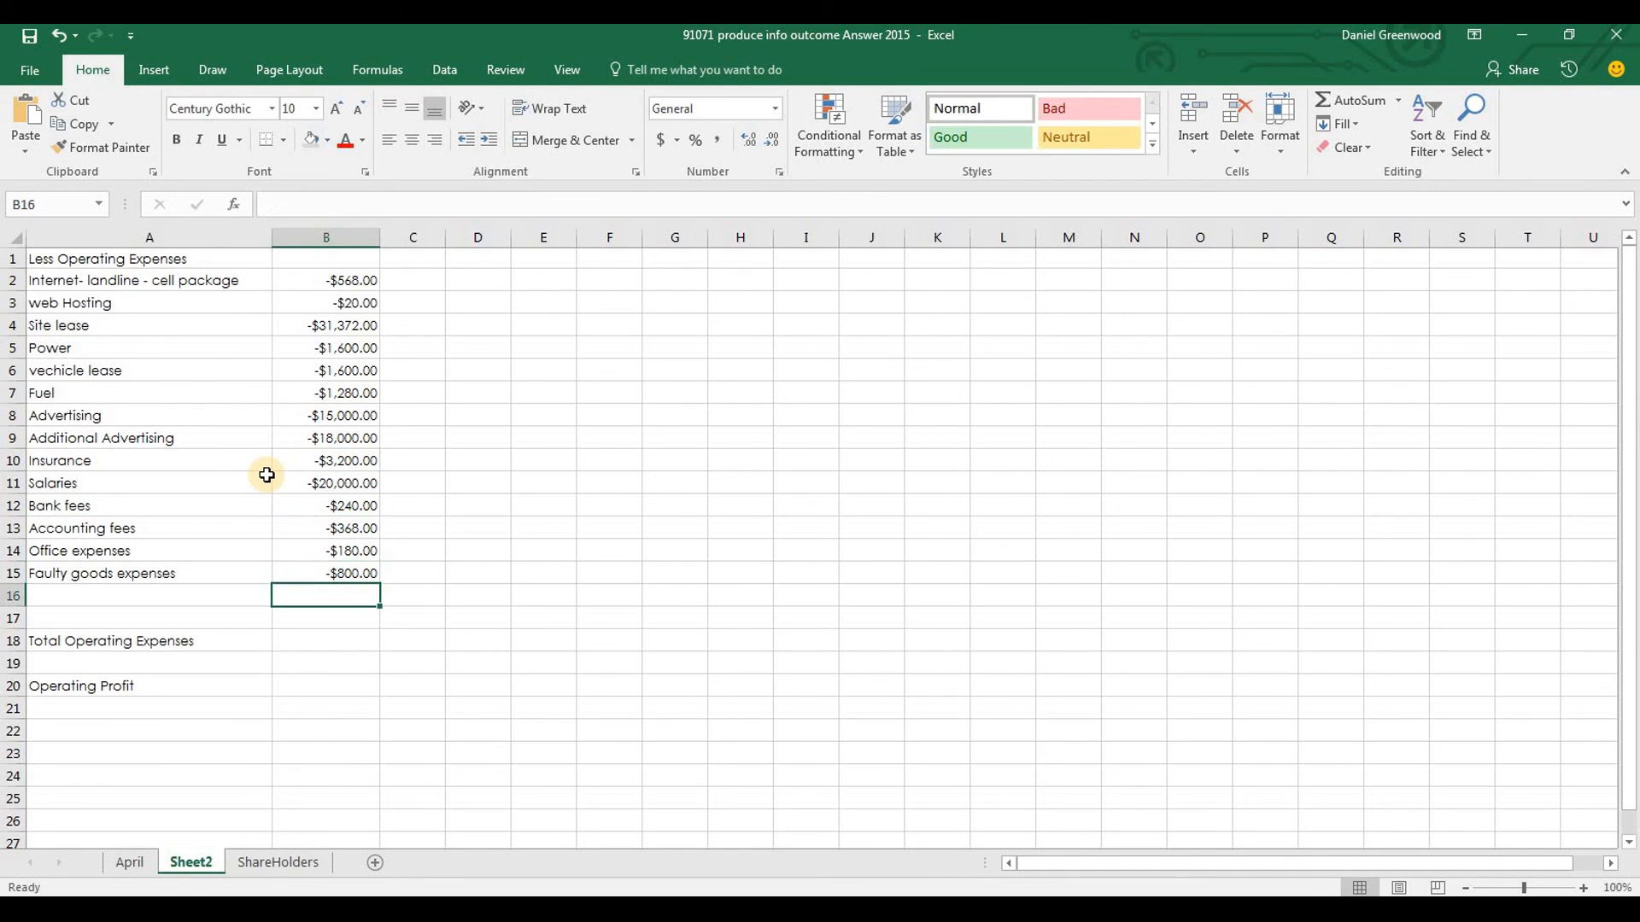
Recheck the maximum sales per month wording in the Word brief, then enter the heading Advertising sales increase in L5 of Excel's April sheet
{"action": "key", "text": "alt+Tab"}
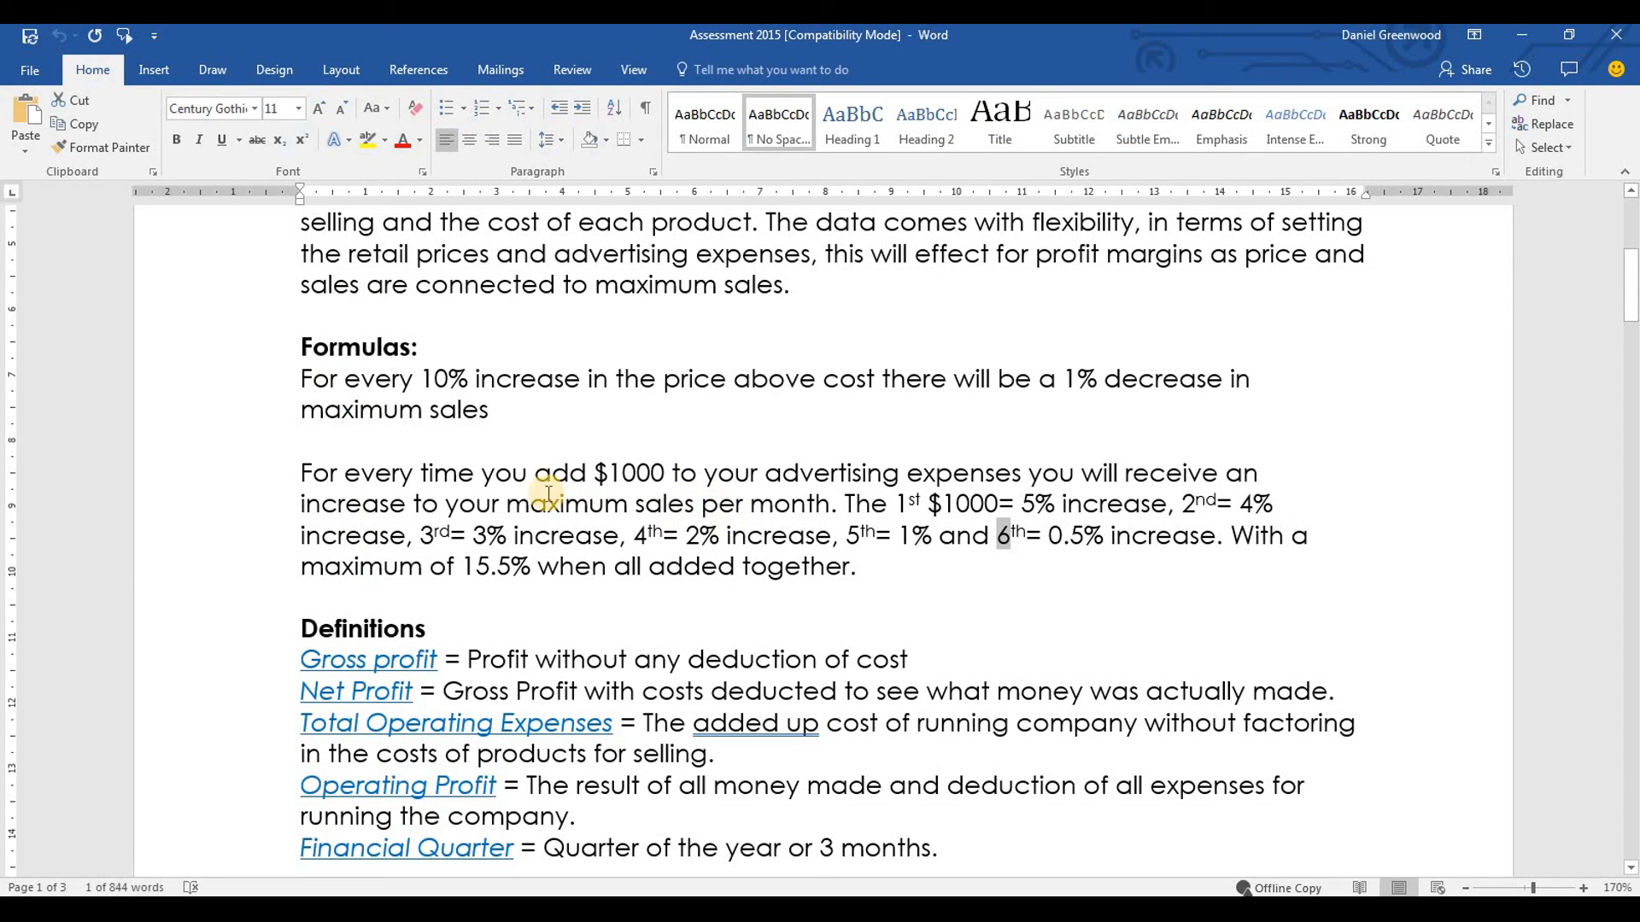
{"action": "left_click_drag", "start_coordinate": [510, 503], "coordinate": [856, 507]}
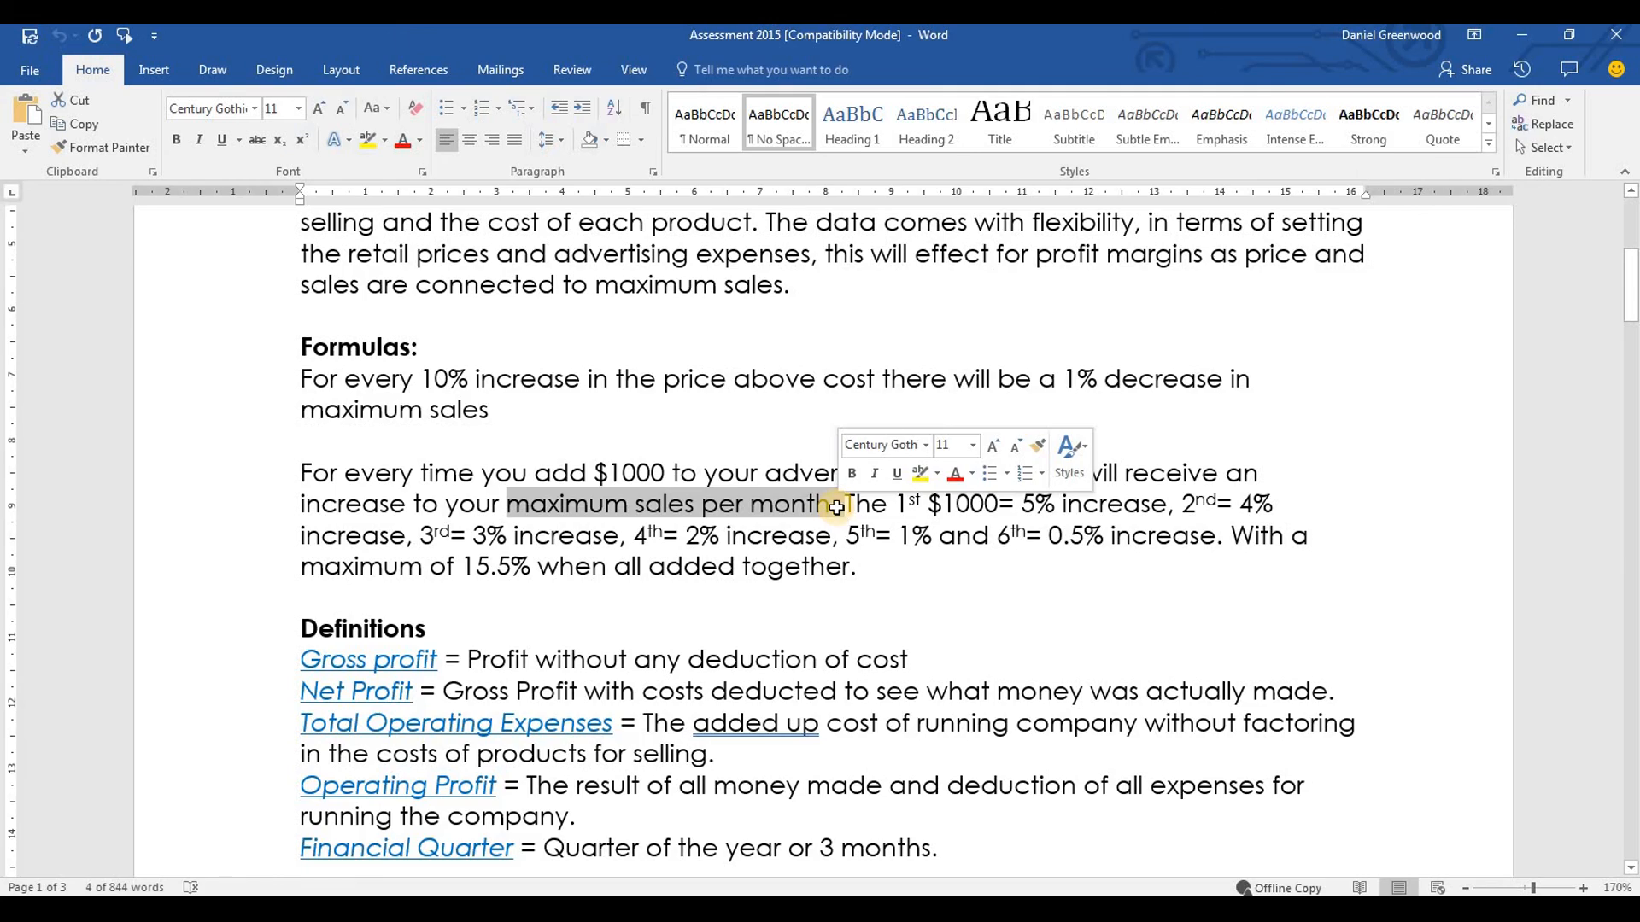
{"action": "key", "text": "alt+Tab"}
{"action": "left_click", "coordinate": [130, 863]}
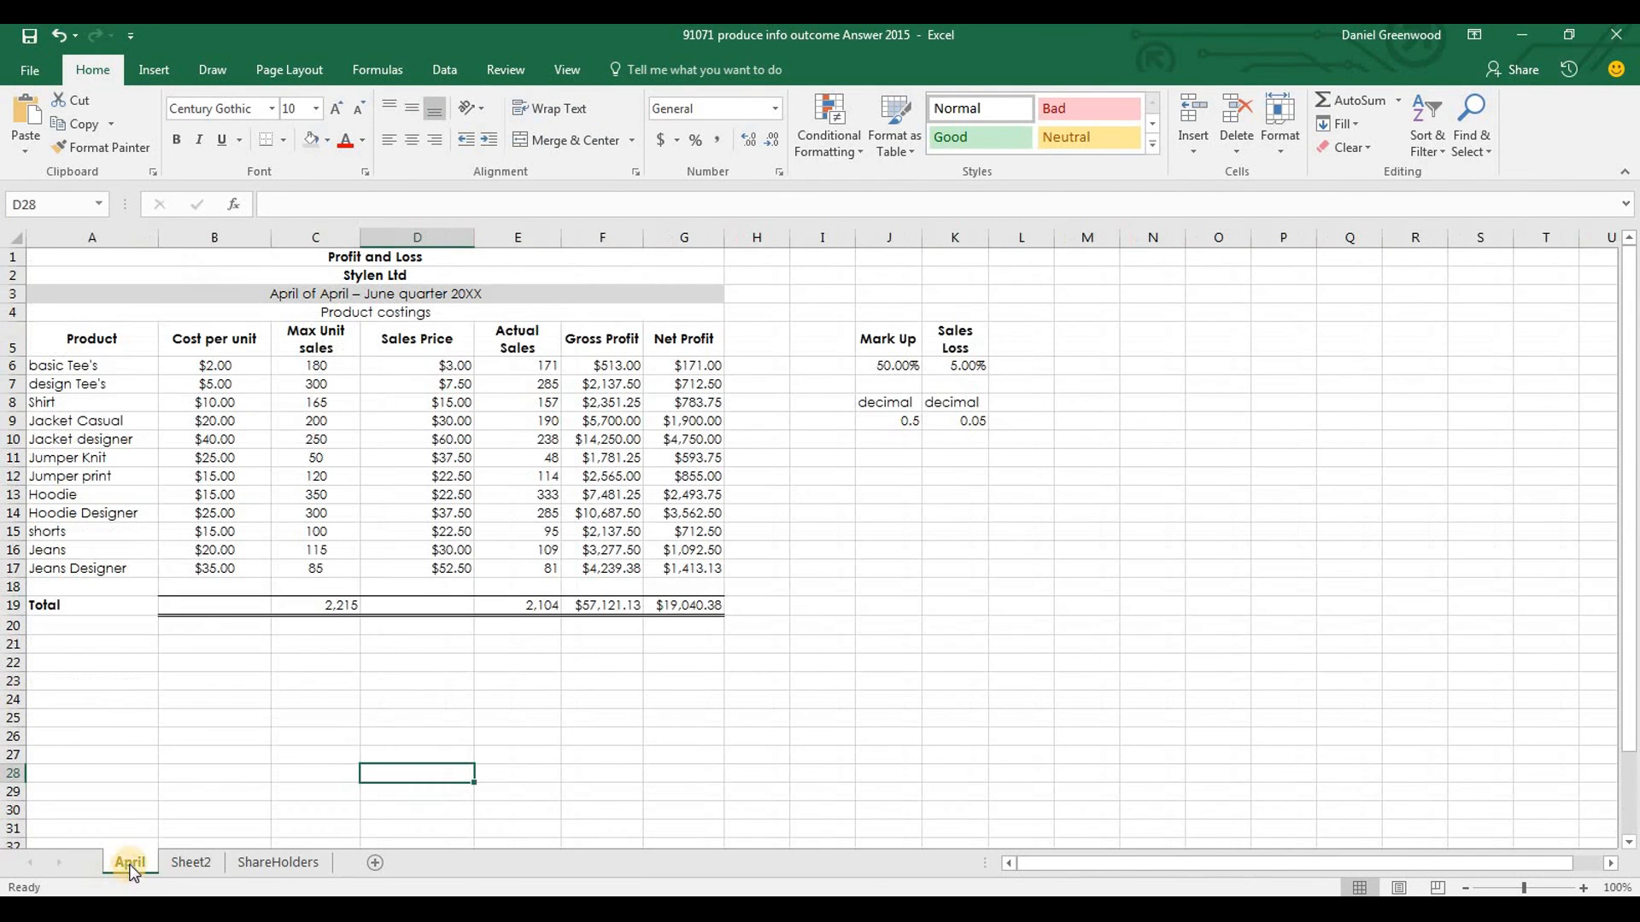
{"action": "left_click", "coordinate": [1025, 341]}
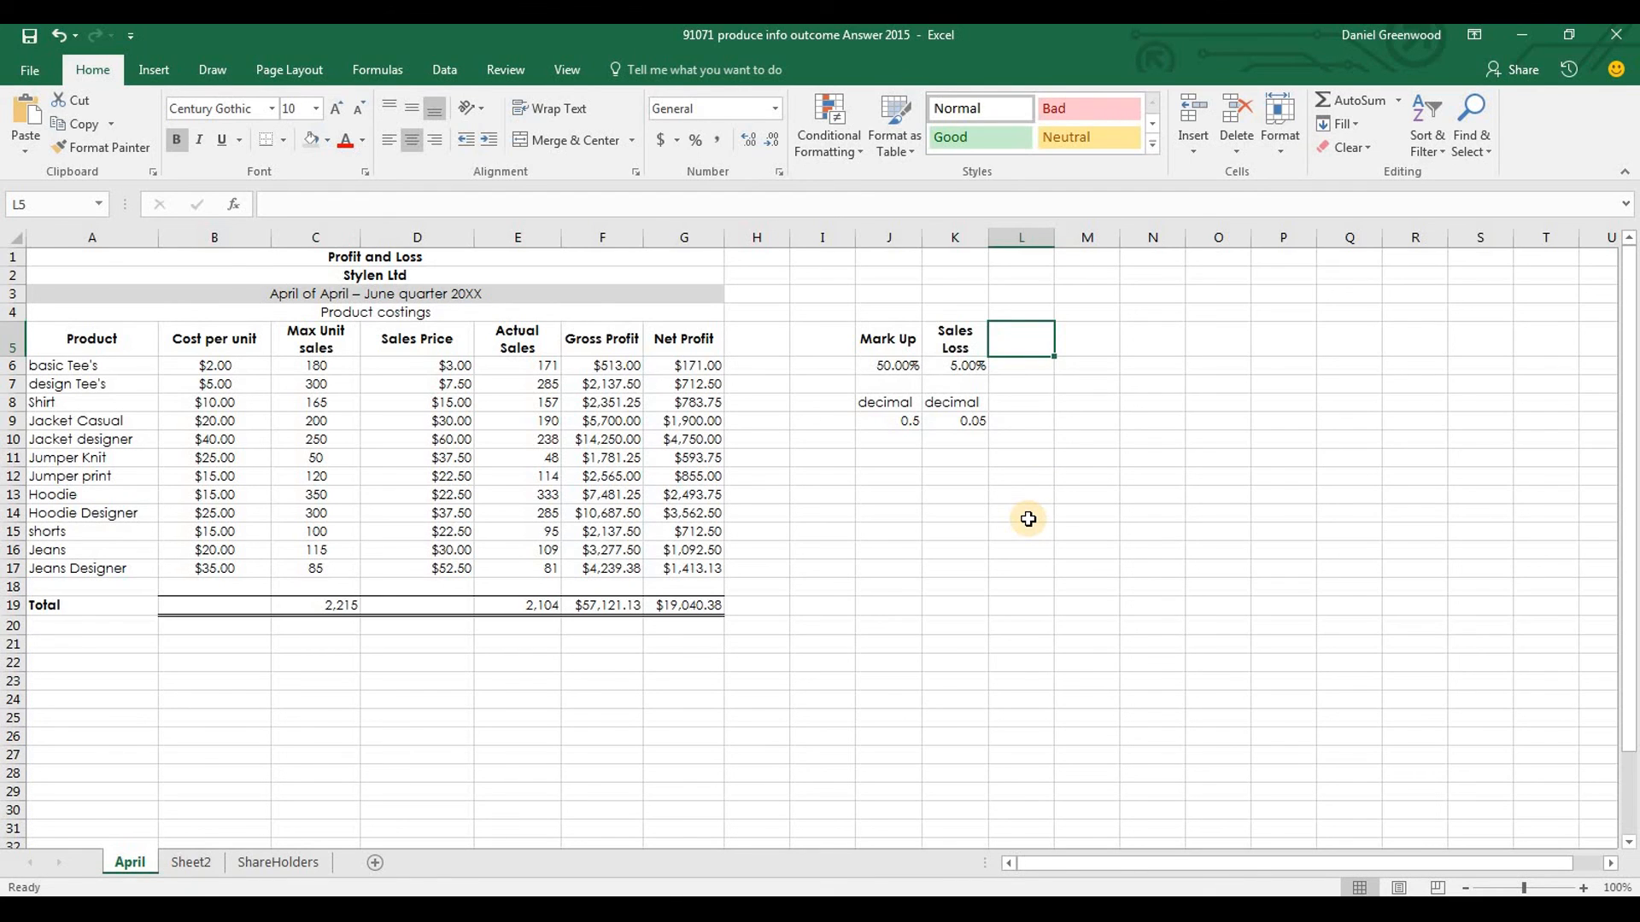
{"action": "type", "text": "Advertisi"}
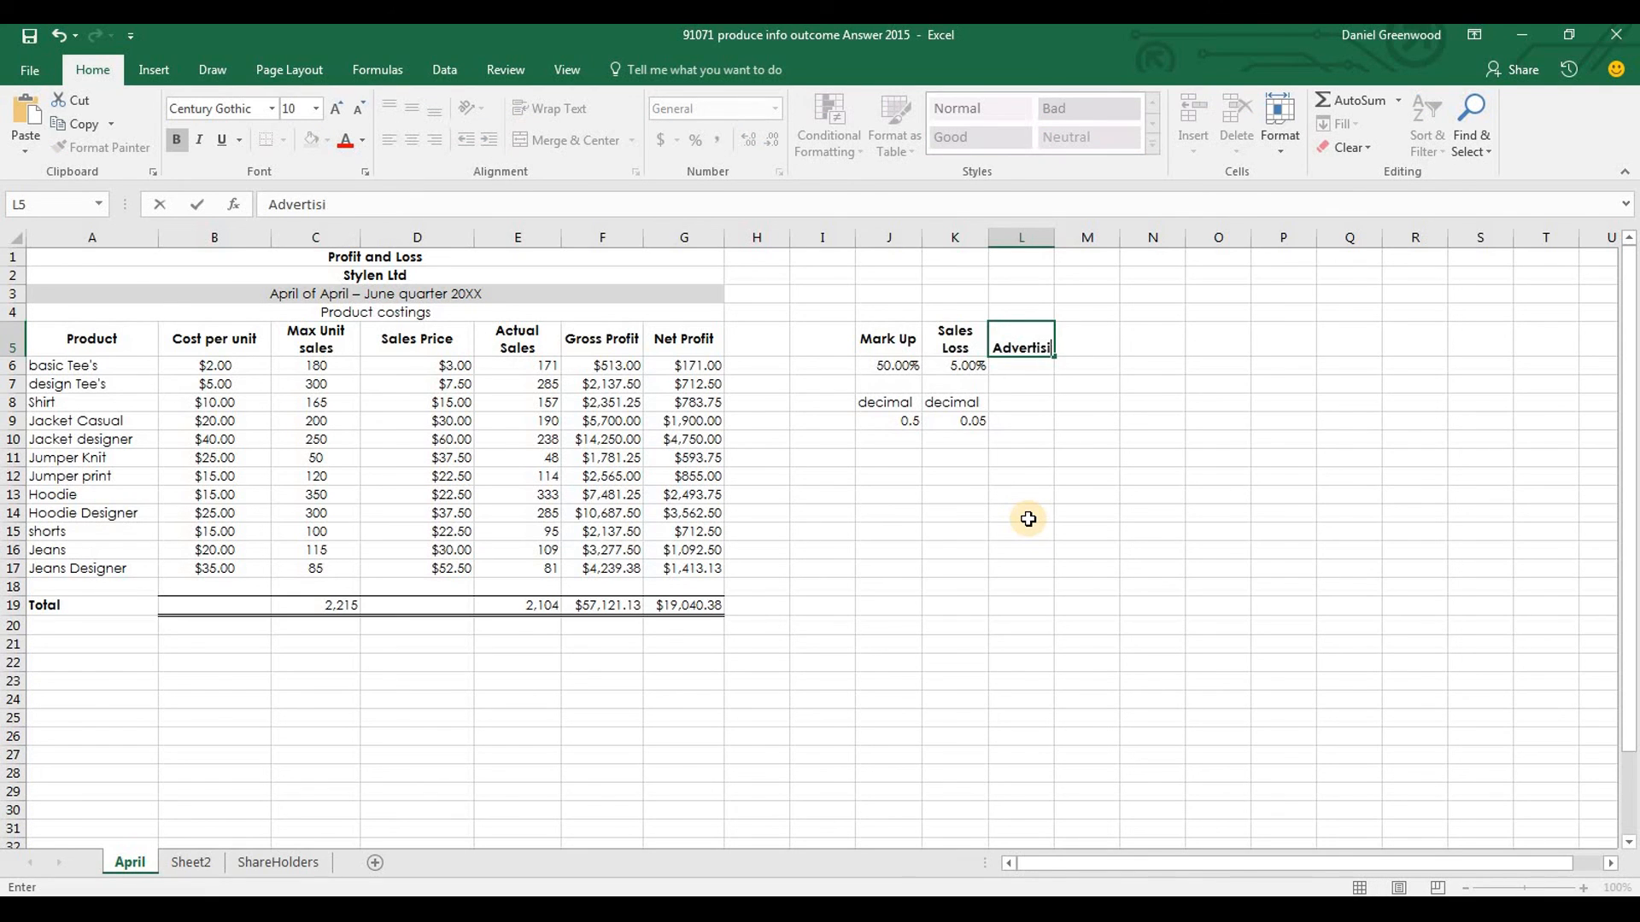
{"action": "type", "text": "ng sales "}
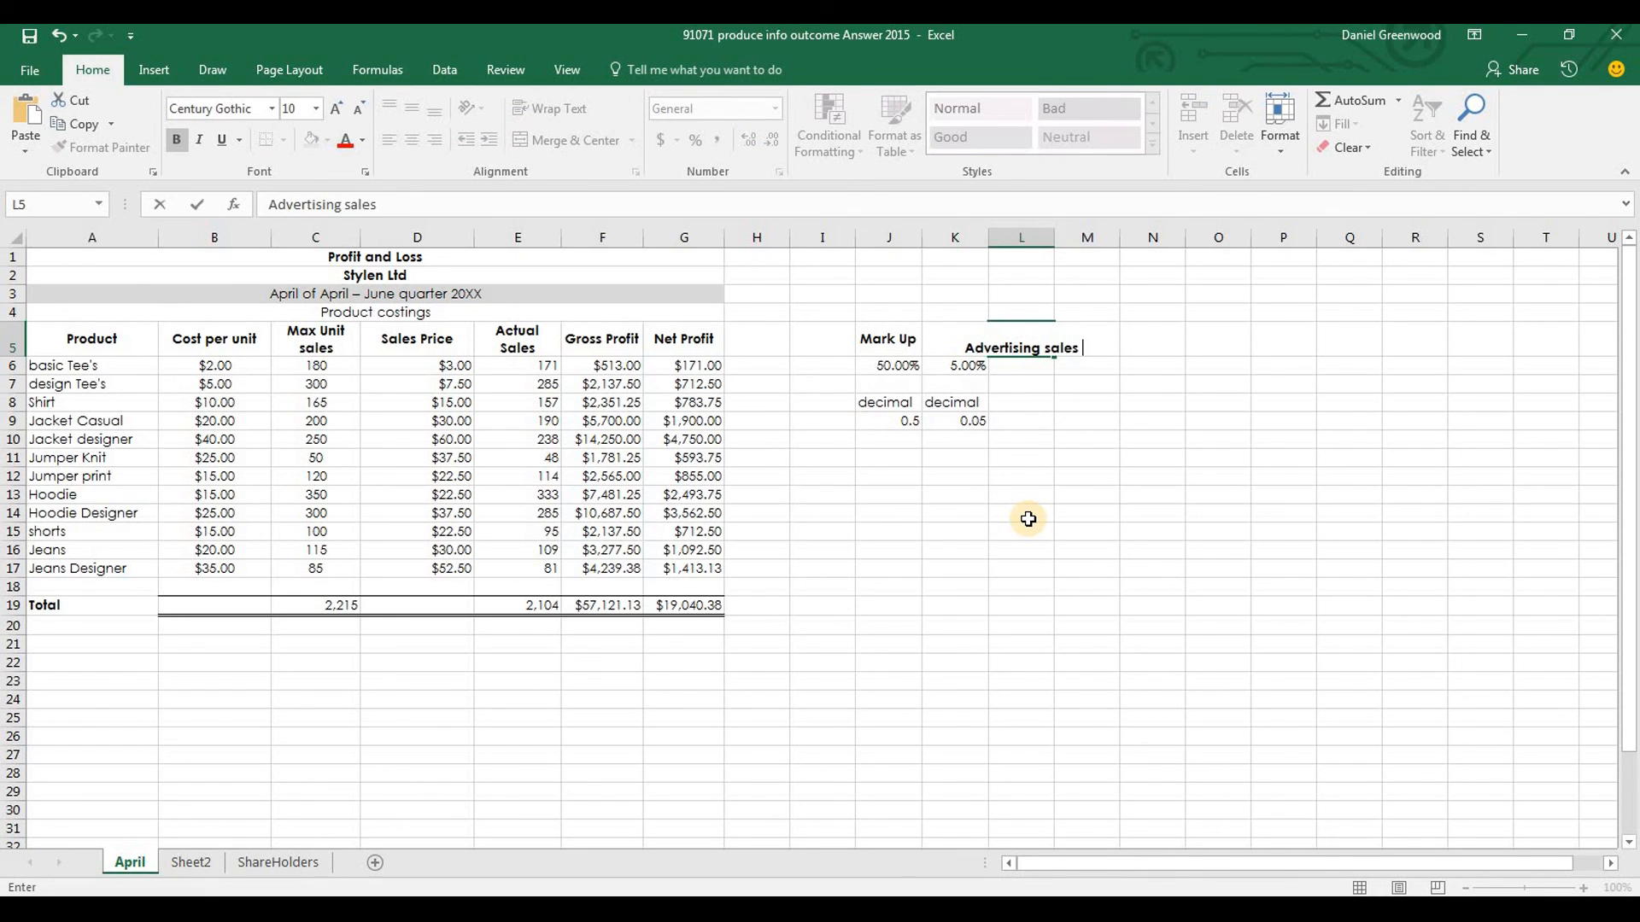
{"action": "type", "text": "increase"}
{"action": "key", "text": "Return"}
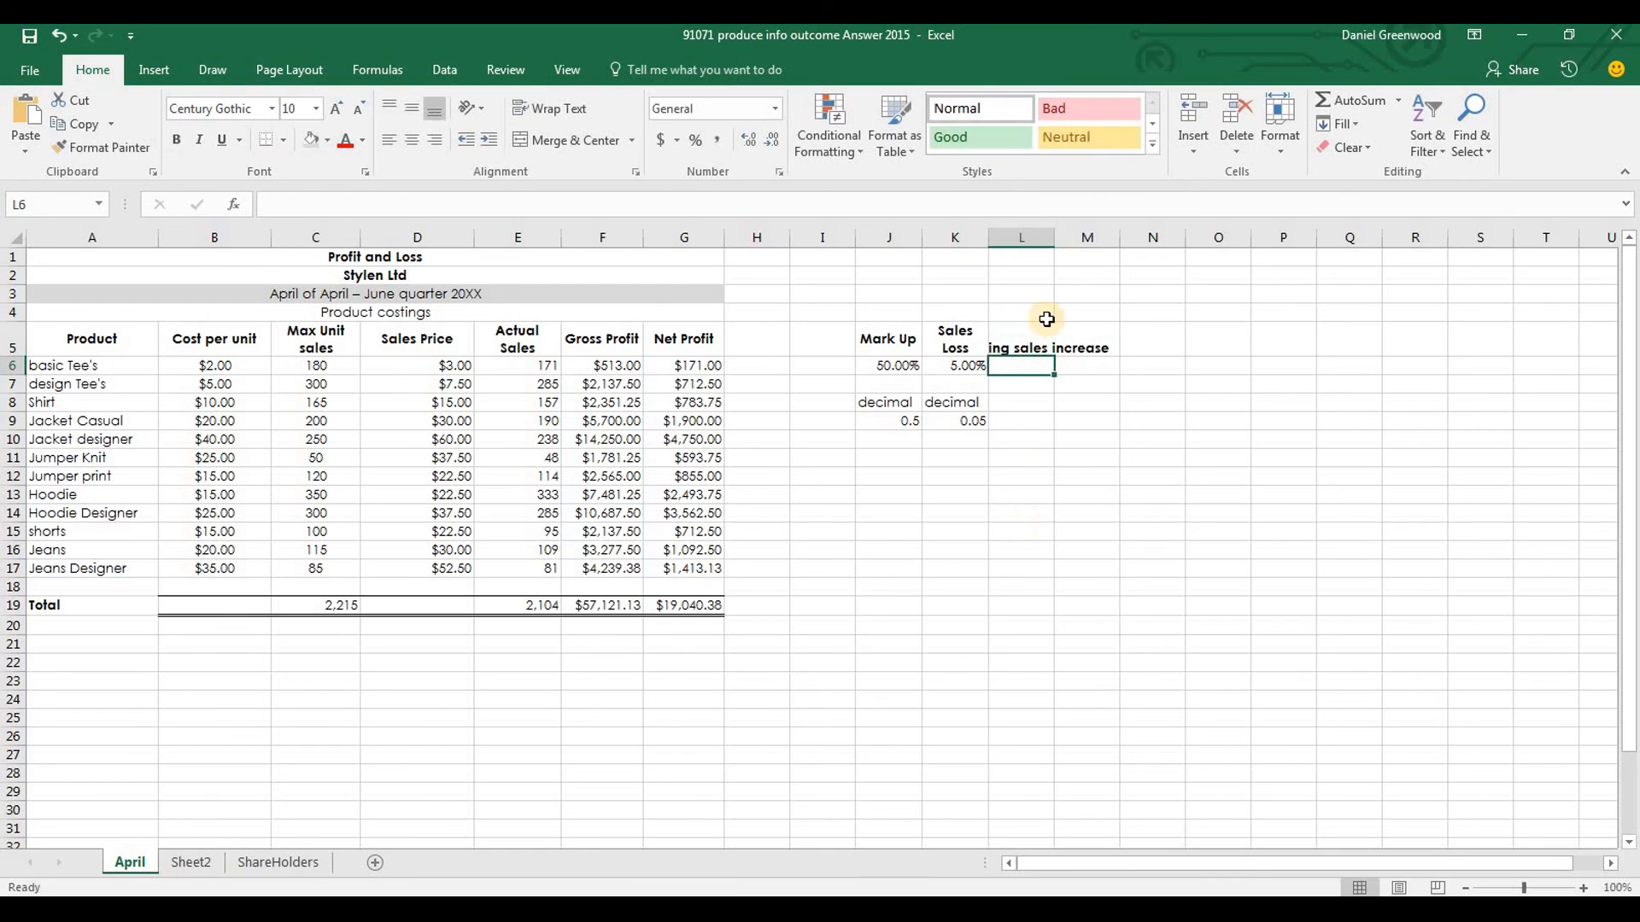
Wrap the Advertising sales increase heading in L5 and narrow column L so it fits on two lines
{"action": "double_click", "coordinate": [1058, 237]}
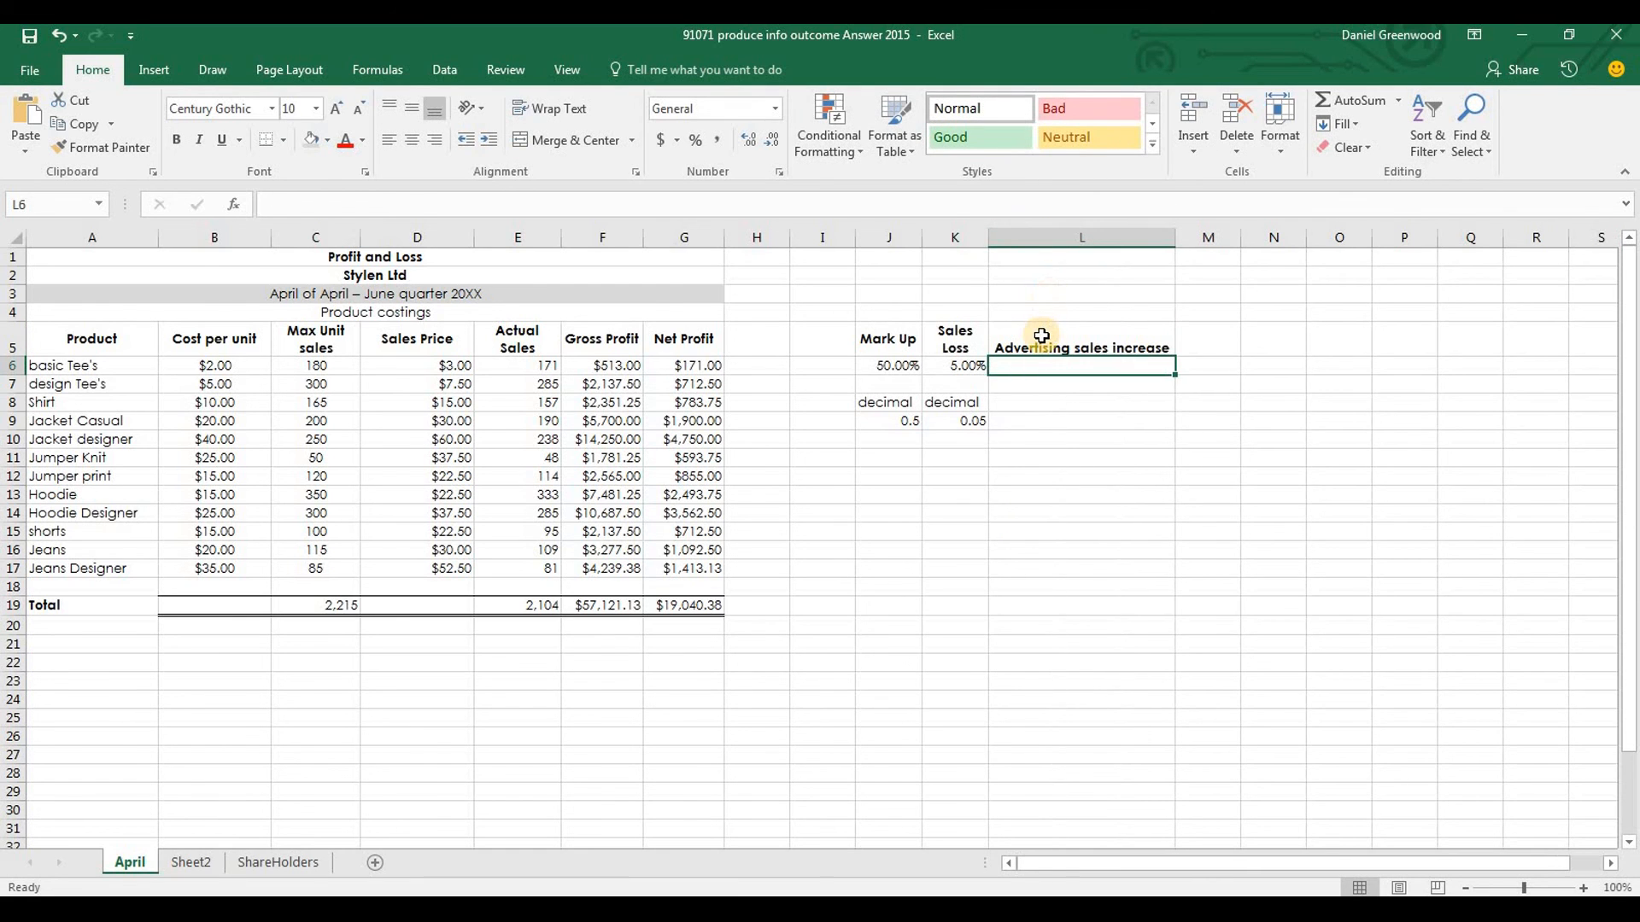
{"action": "left_click", "coordinate": [1050, 334]}
{"action": "left_click", "coordinate": [570, 111]}
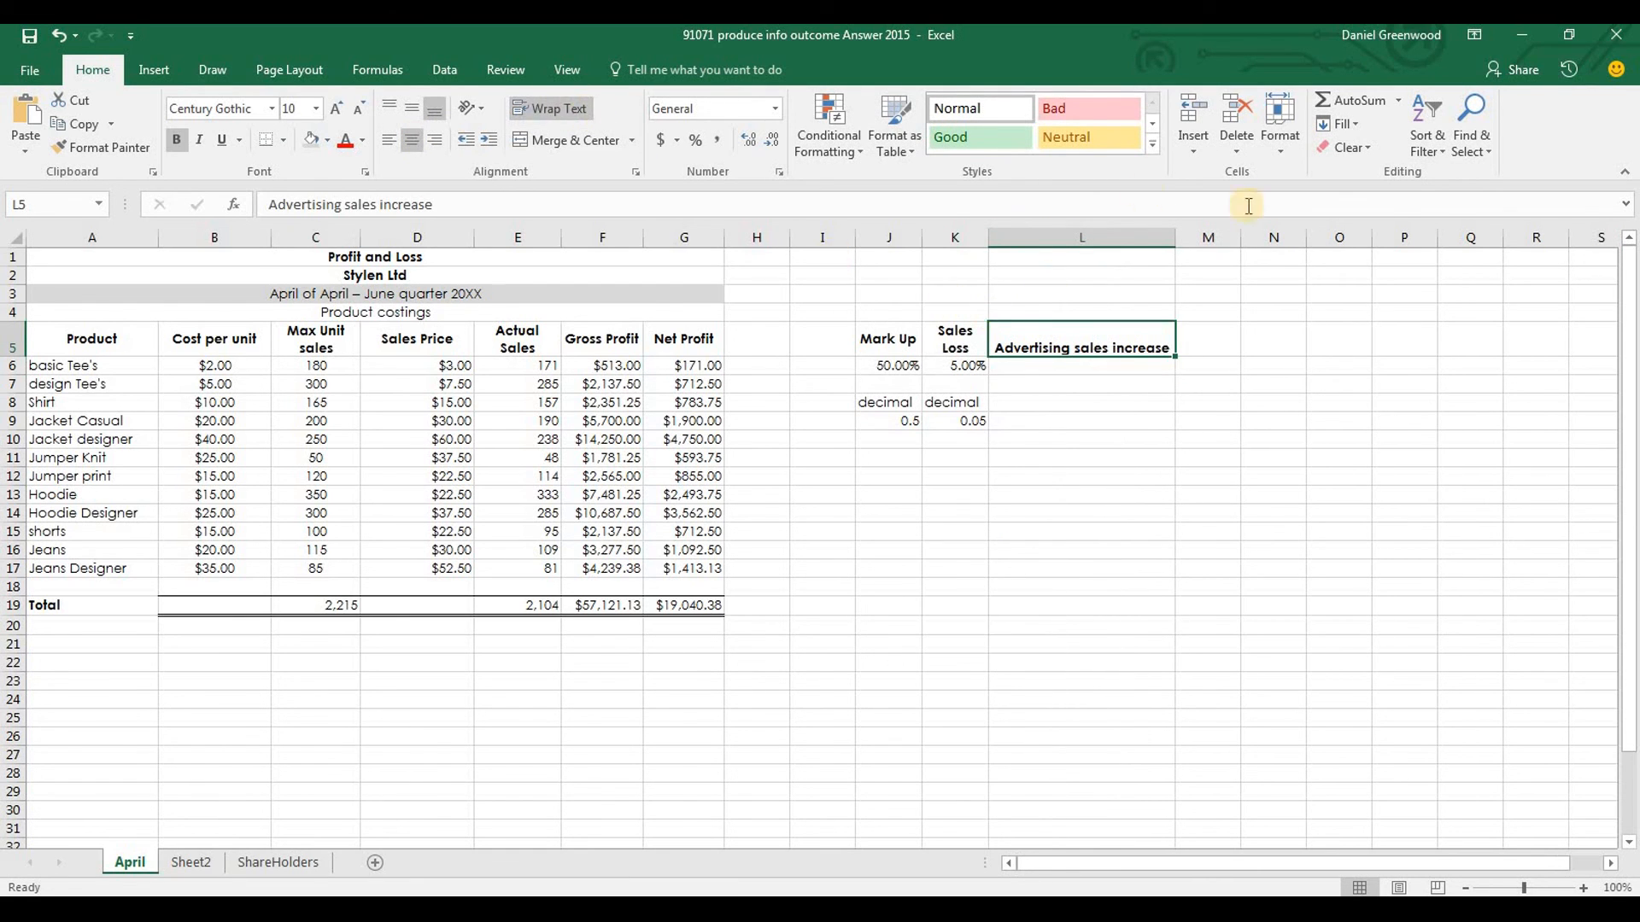
{"action": "left_click_drag", "start_coordinate": [1154, 237], "coordinate": [1109, 237]}
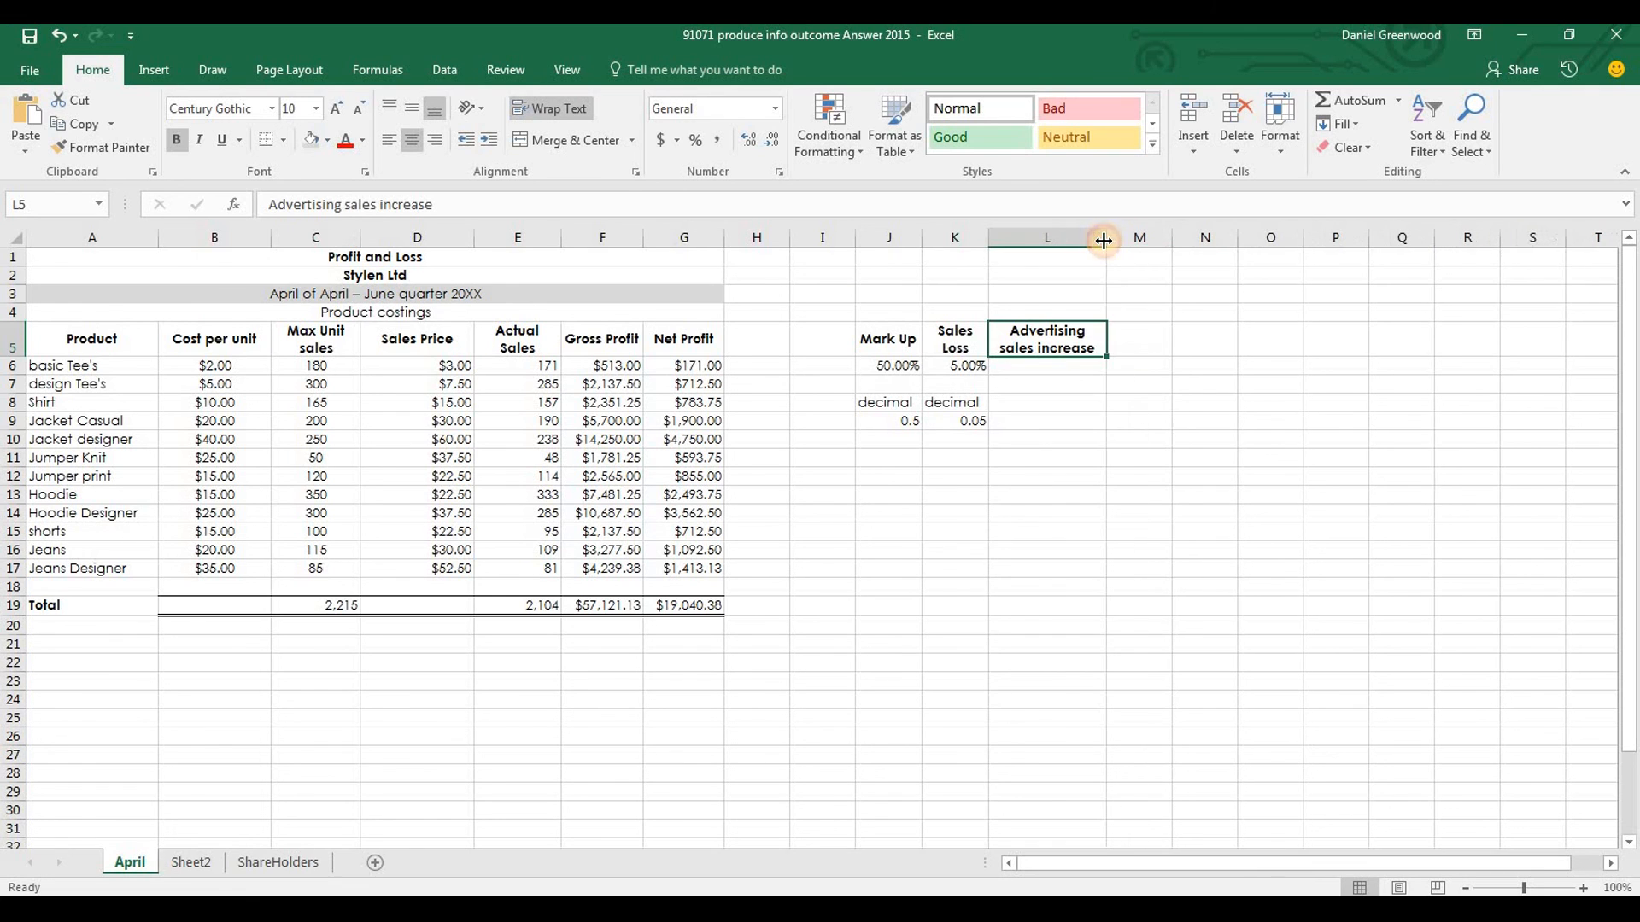
Give L6 the percentage format of the Sales Loss cell K6 and set the advertising sales increase to 15.5%
{"action": "left_click", "coordinate": [1056, 368]}
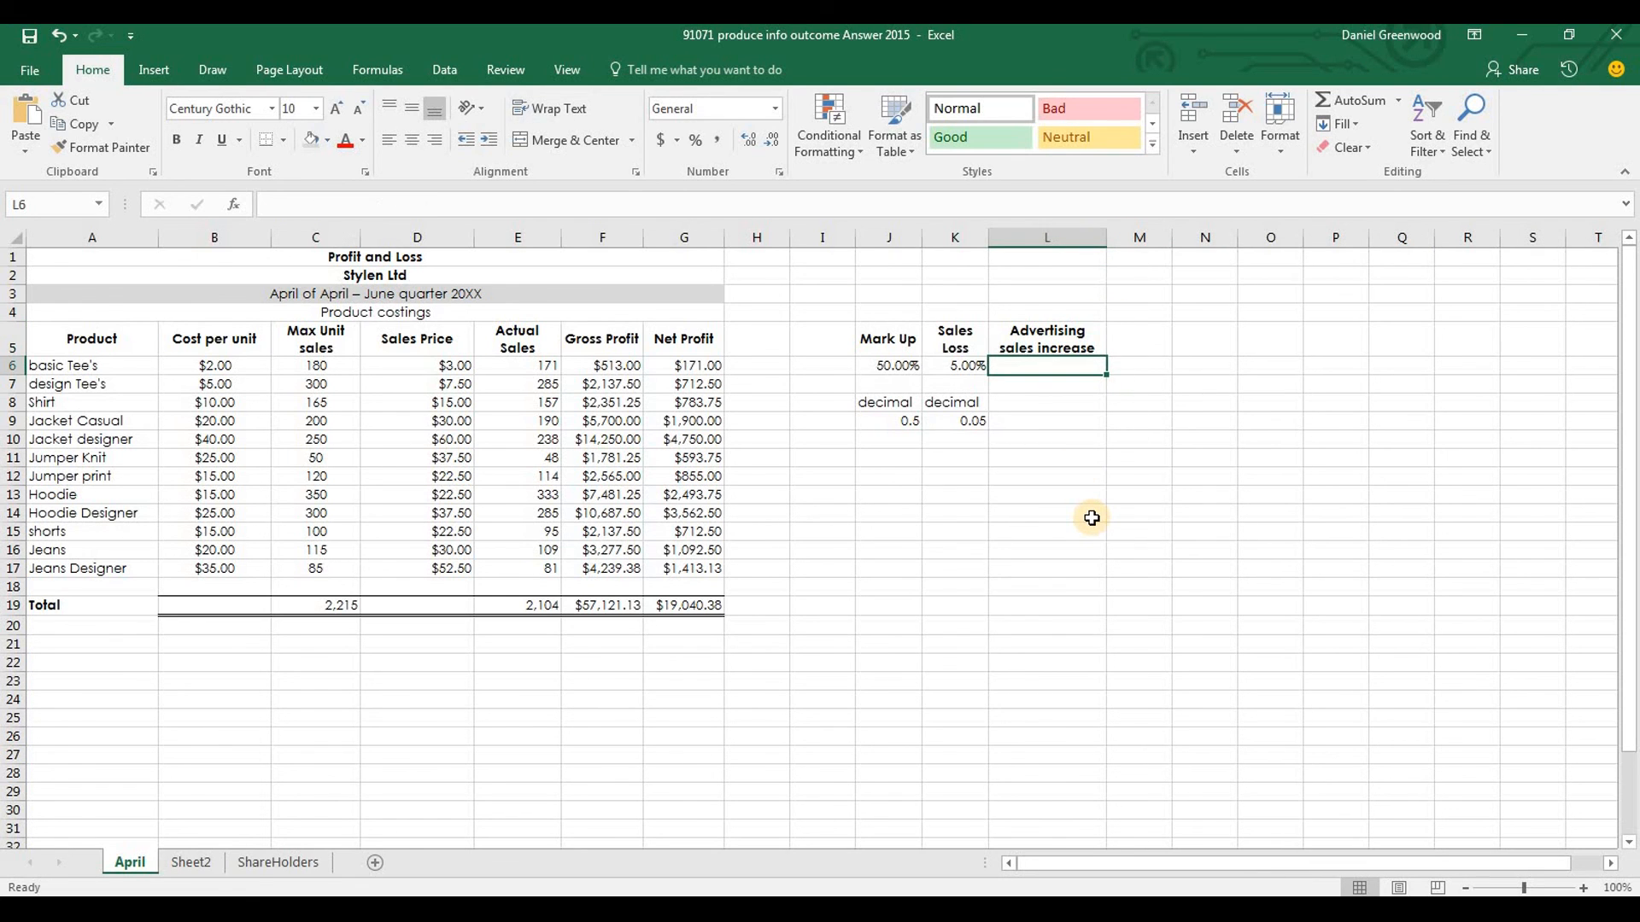
{"action": "type", "text": "15.5"}
{"action": "key", "text": "Return"}
{"action": "key", "text": "Up"}
{"action": "key", "text": "Left"}
{"action": "key", "text": "ctrl+c"}
{"action": "key", "text": "Right"}
{"action": "key", "text": "ctrl+v"}
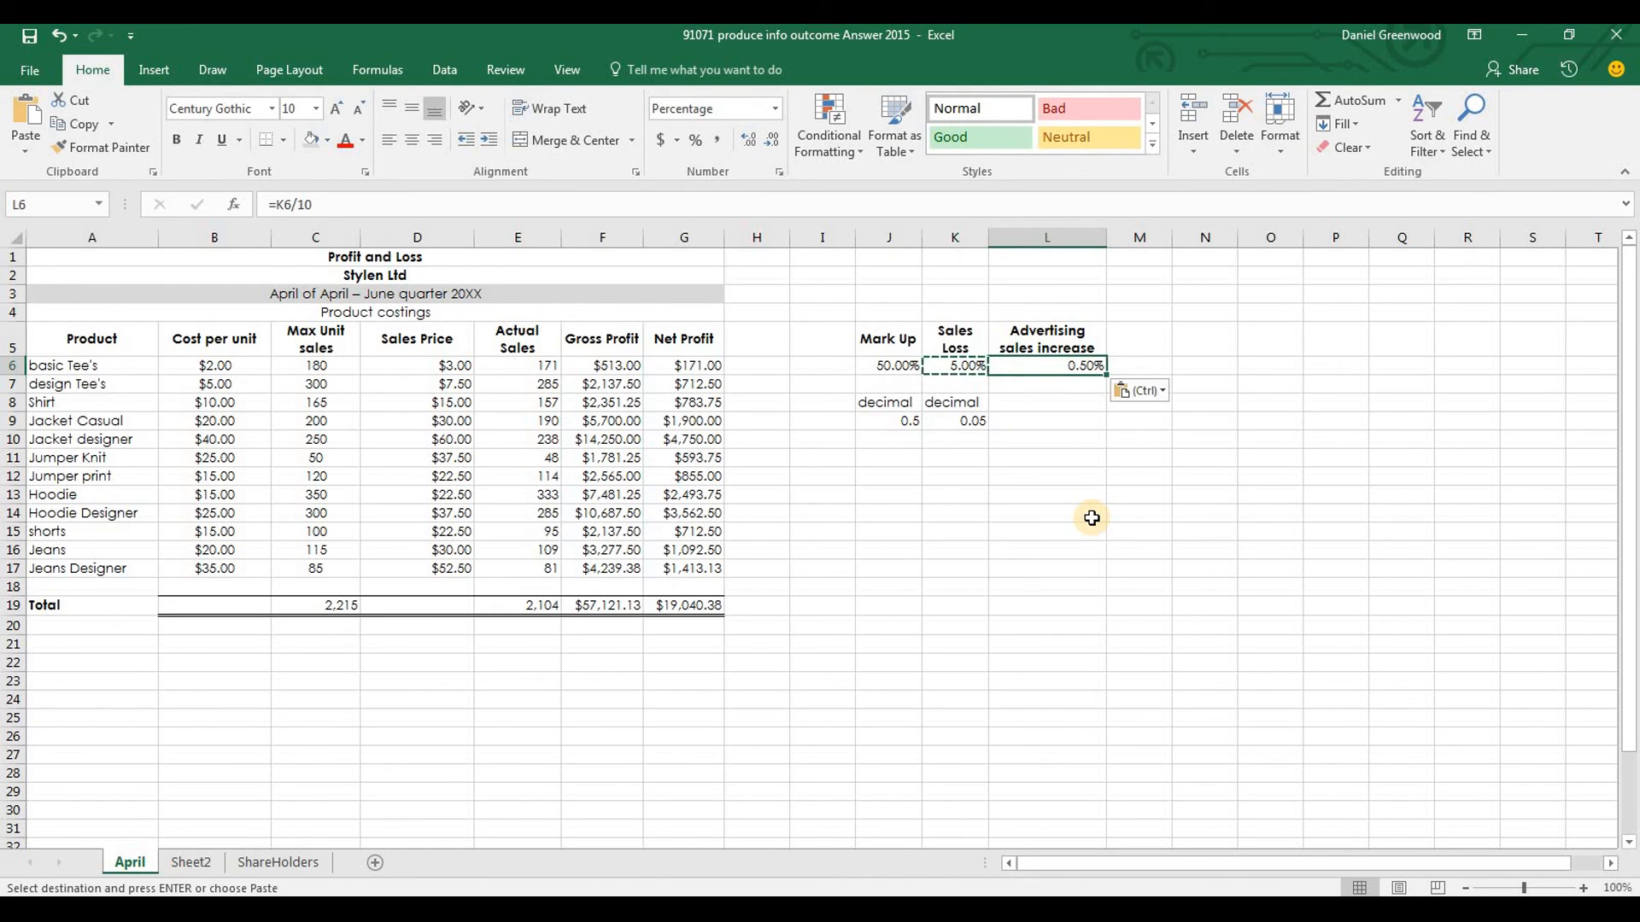
{"action": "type", "text": "15.5"}
{"action": "key", "text": "Return"}
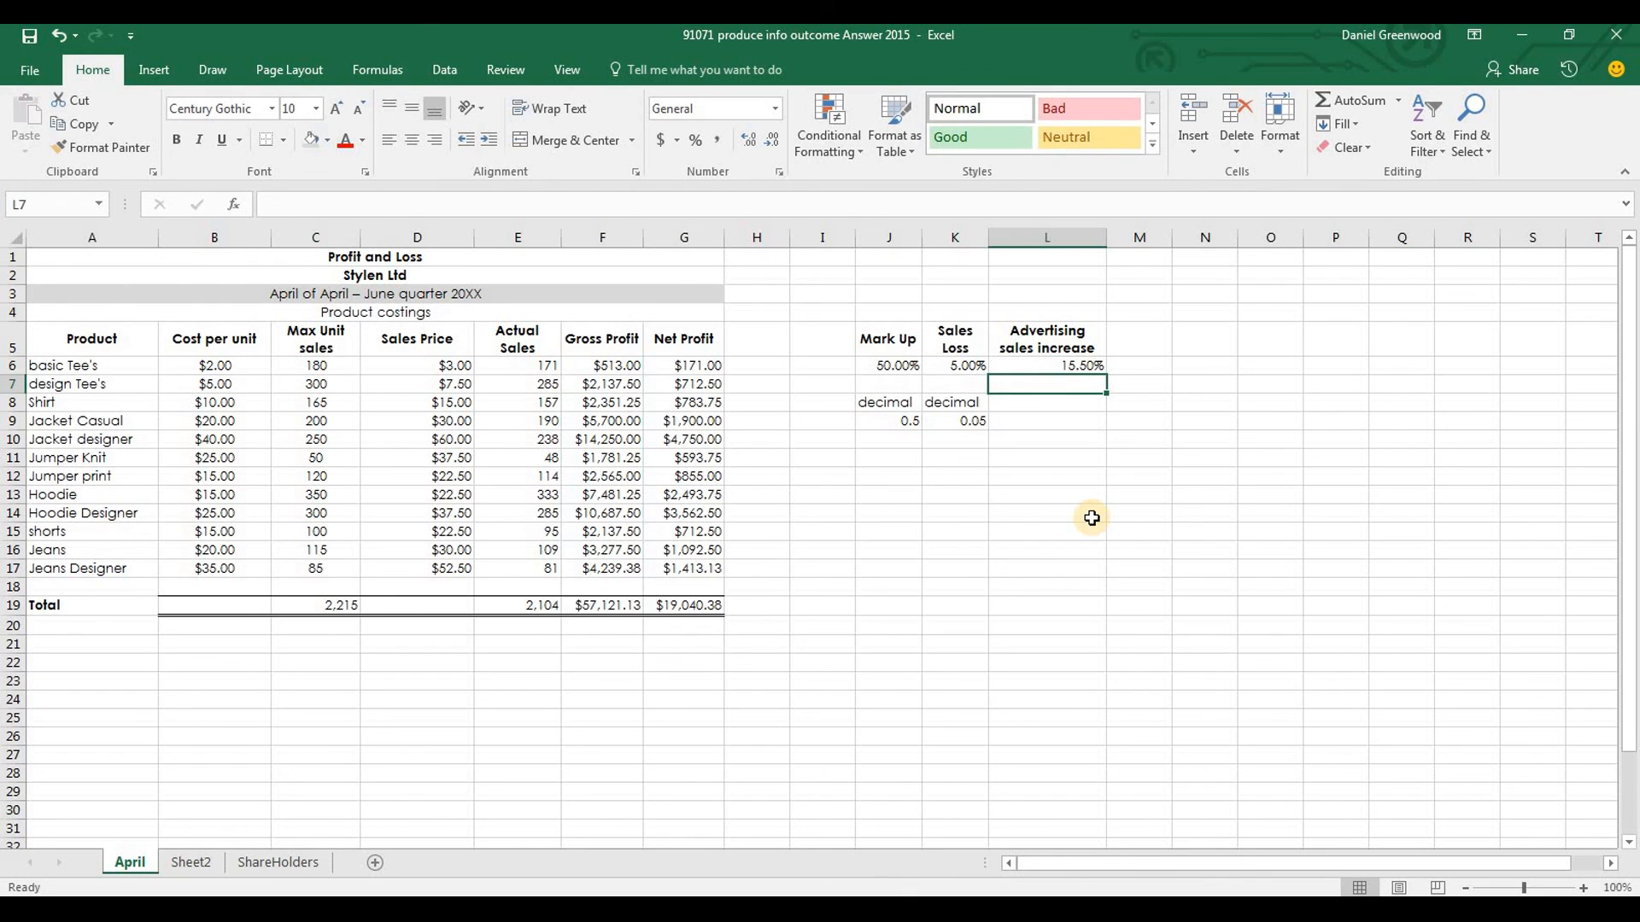
{"action": "key", "text": "Down"}
{"action": "key", "text": "Down"}
{"action": "key", "text": "Up"}
{"action": "key", "text": "Down"}
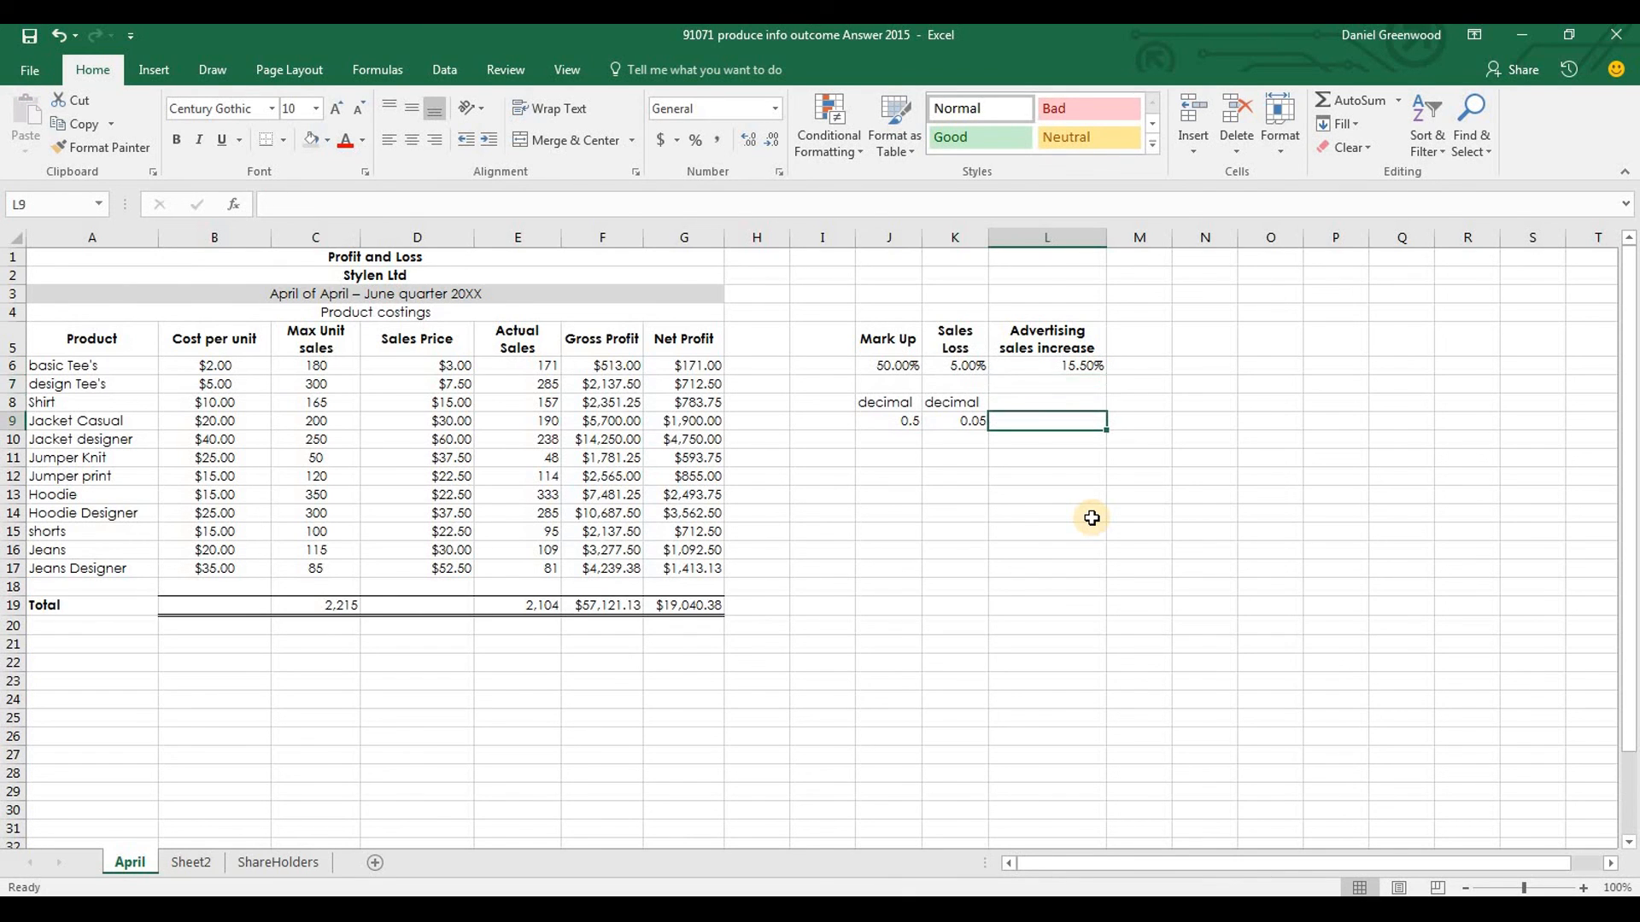
Insert a column before Sales Price and enter the heading New Max Sales Advert in D5
{"action": "left_click", "coordinate": [326, 338]}
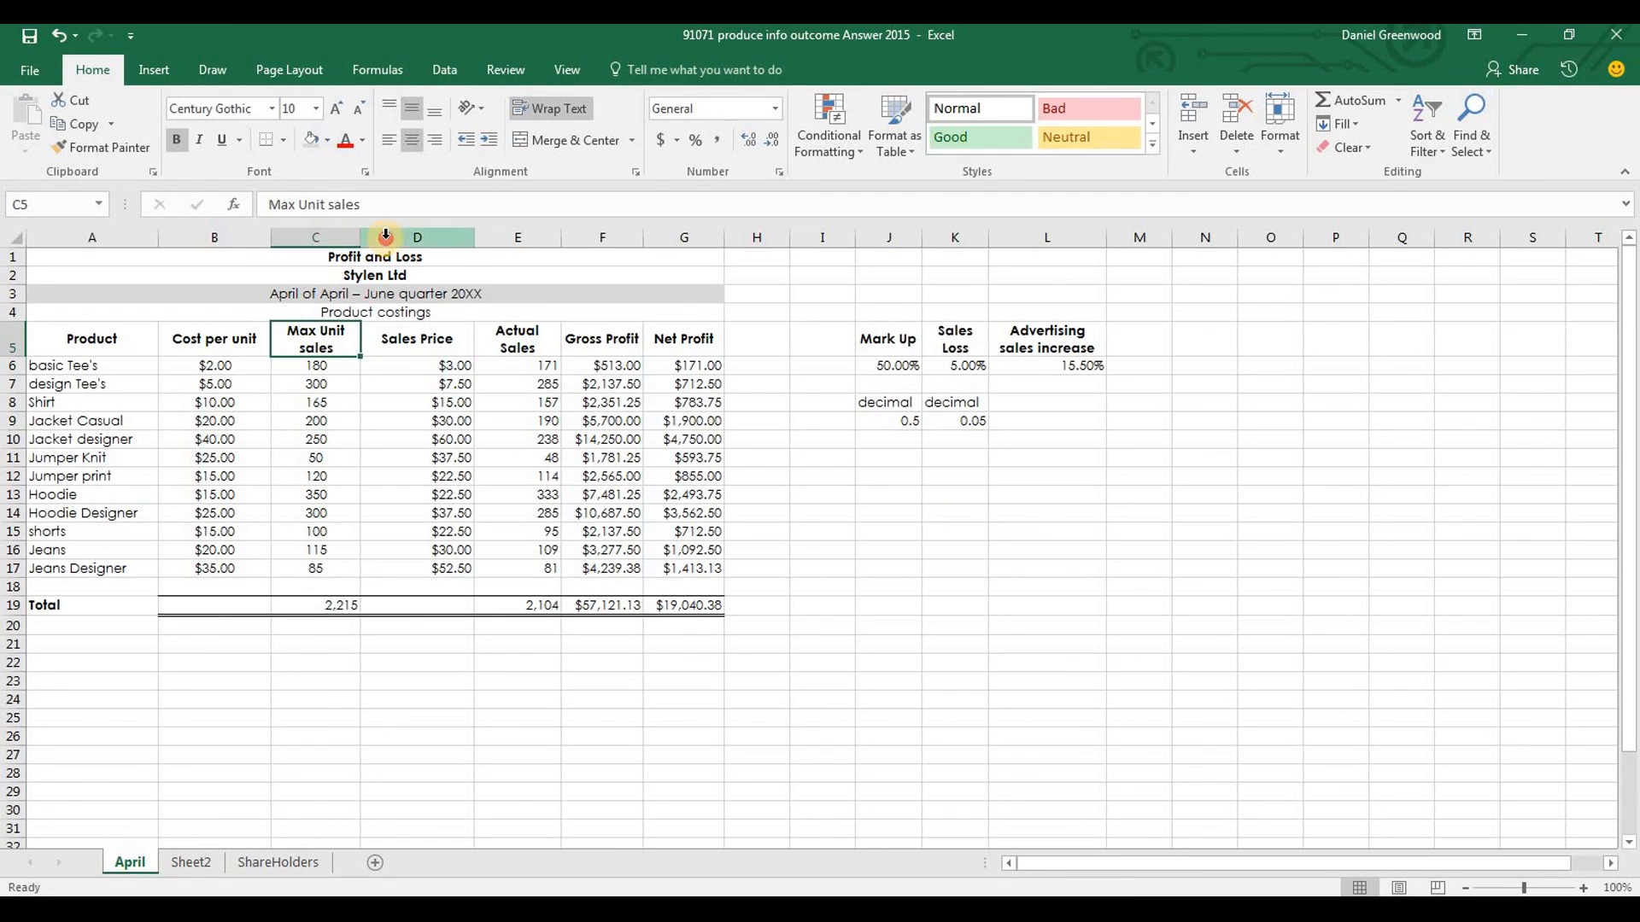
{"action": "right_click", "coordinate": [388, 238]}
{"action": "left_click", "coordinate": [435, 381]}
{"action": "left_click", "coordinate": [410, 341]}
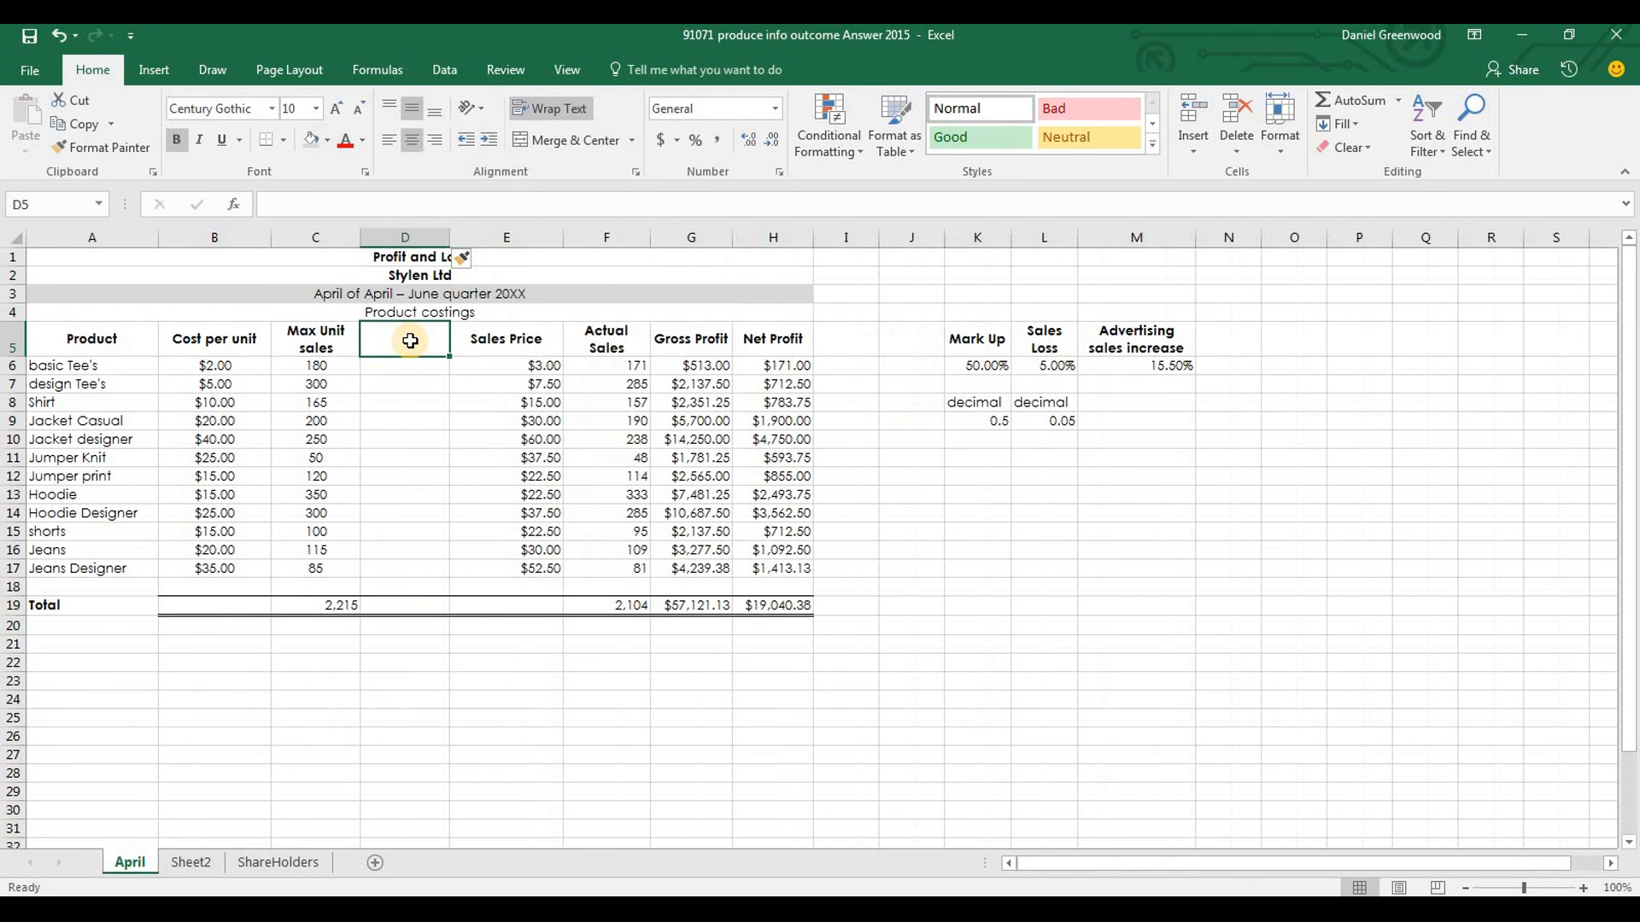
{"action": "type", "text": "New Max"}
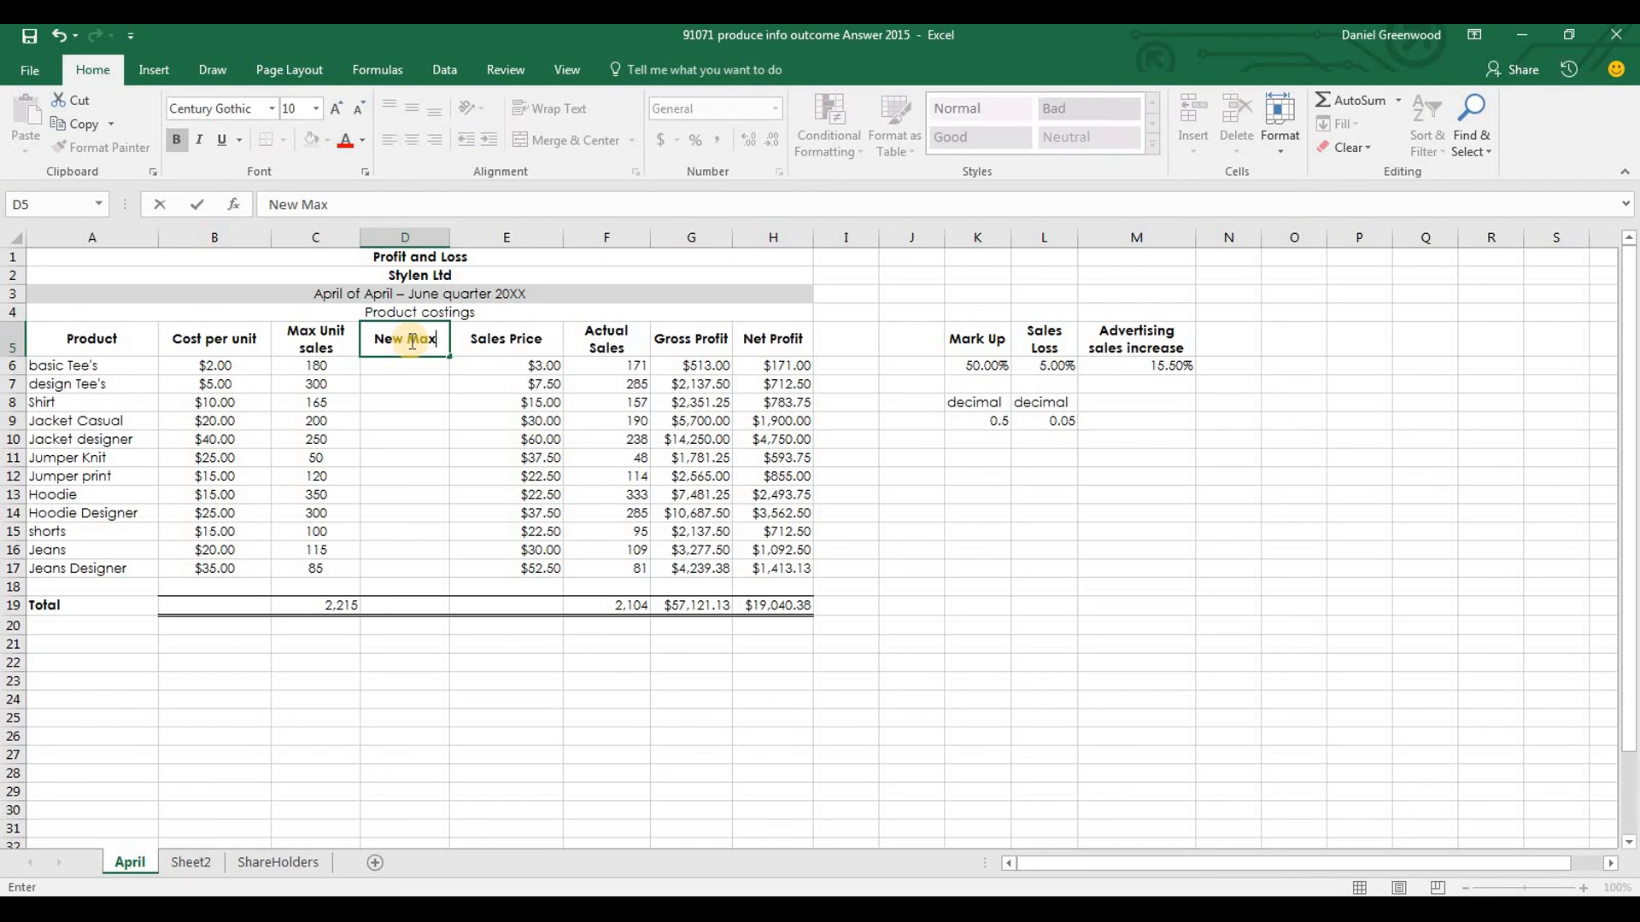
{"action": "type", "text": " Sales"}
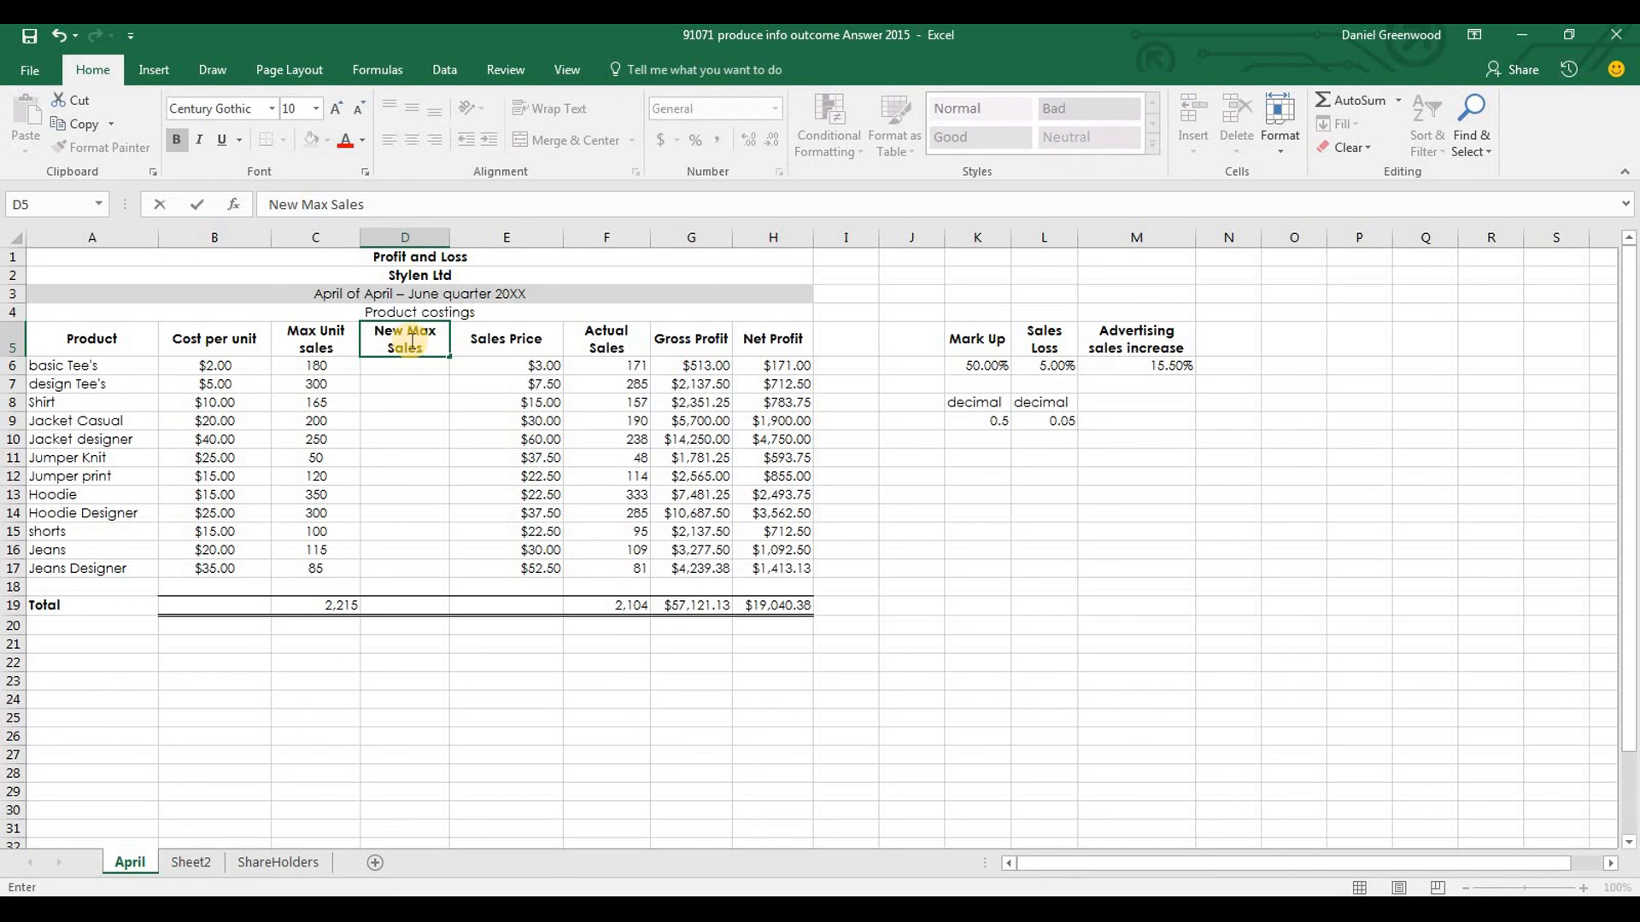
{"action": "type", "text": " Advert"}
{"action": "key", "text": "Return"}
Shorten the heading in D5 to New Max Sales Ads
{"action": "left_click", "coordinate": [412, 357]}
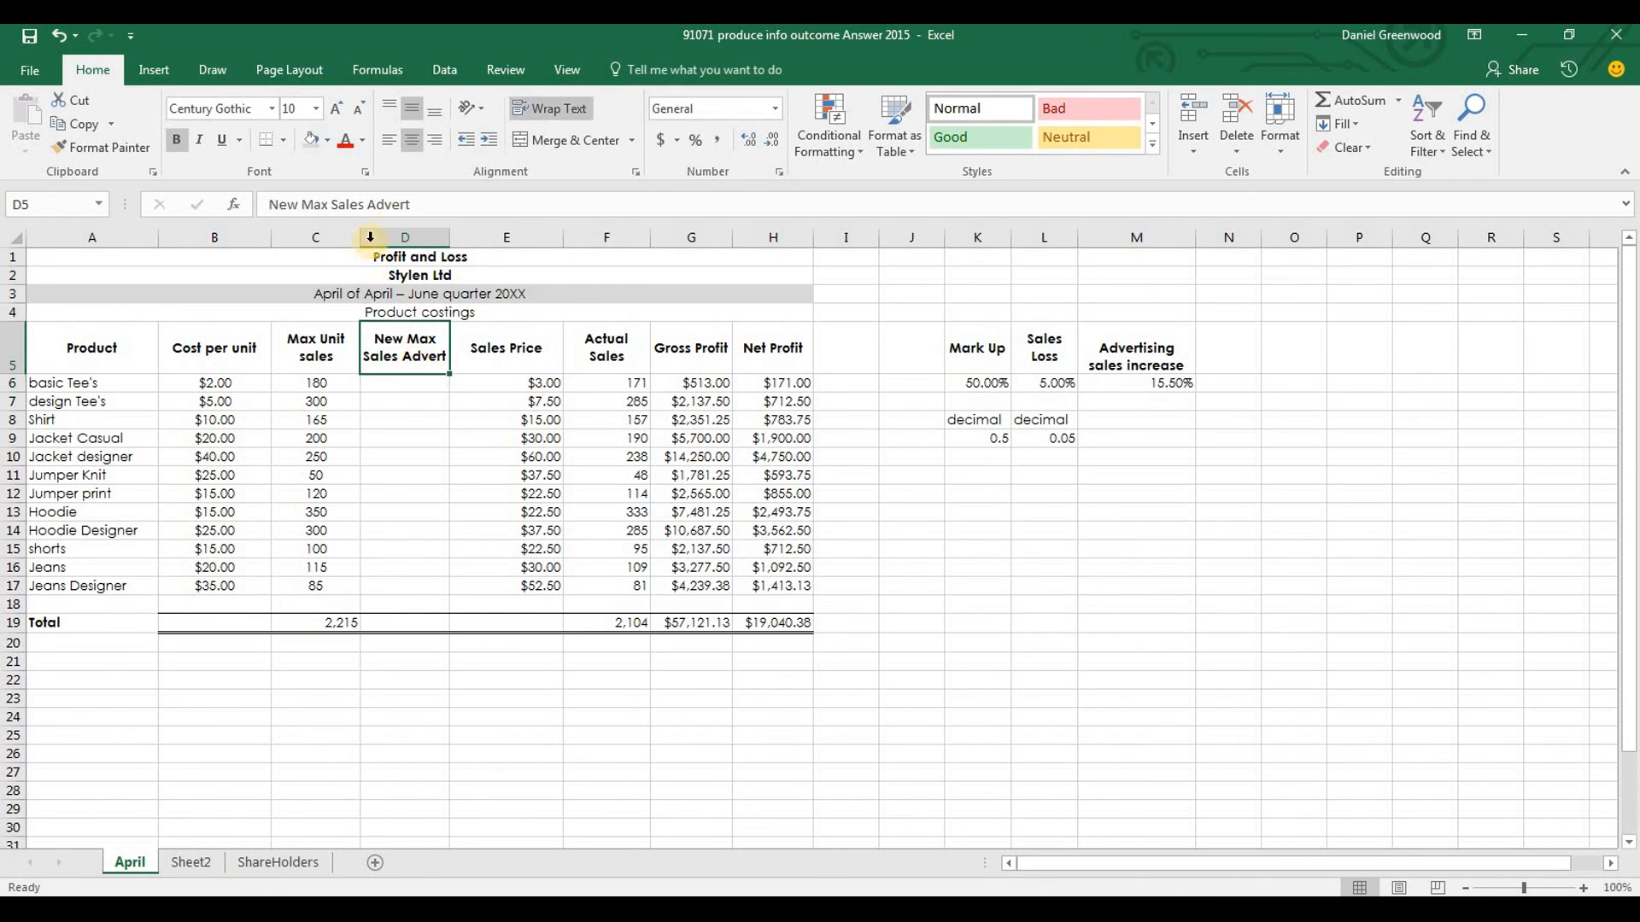
{"action": "left_click_drag", "start_coordinate": [411, 205], "coordinate": [389, 205]}
{"action": "type", "text": "s"}
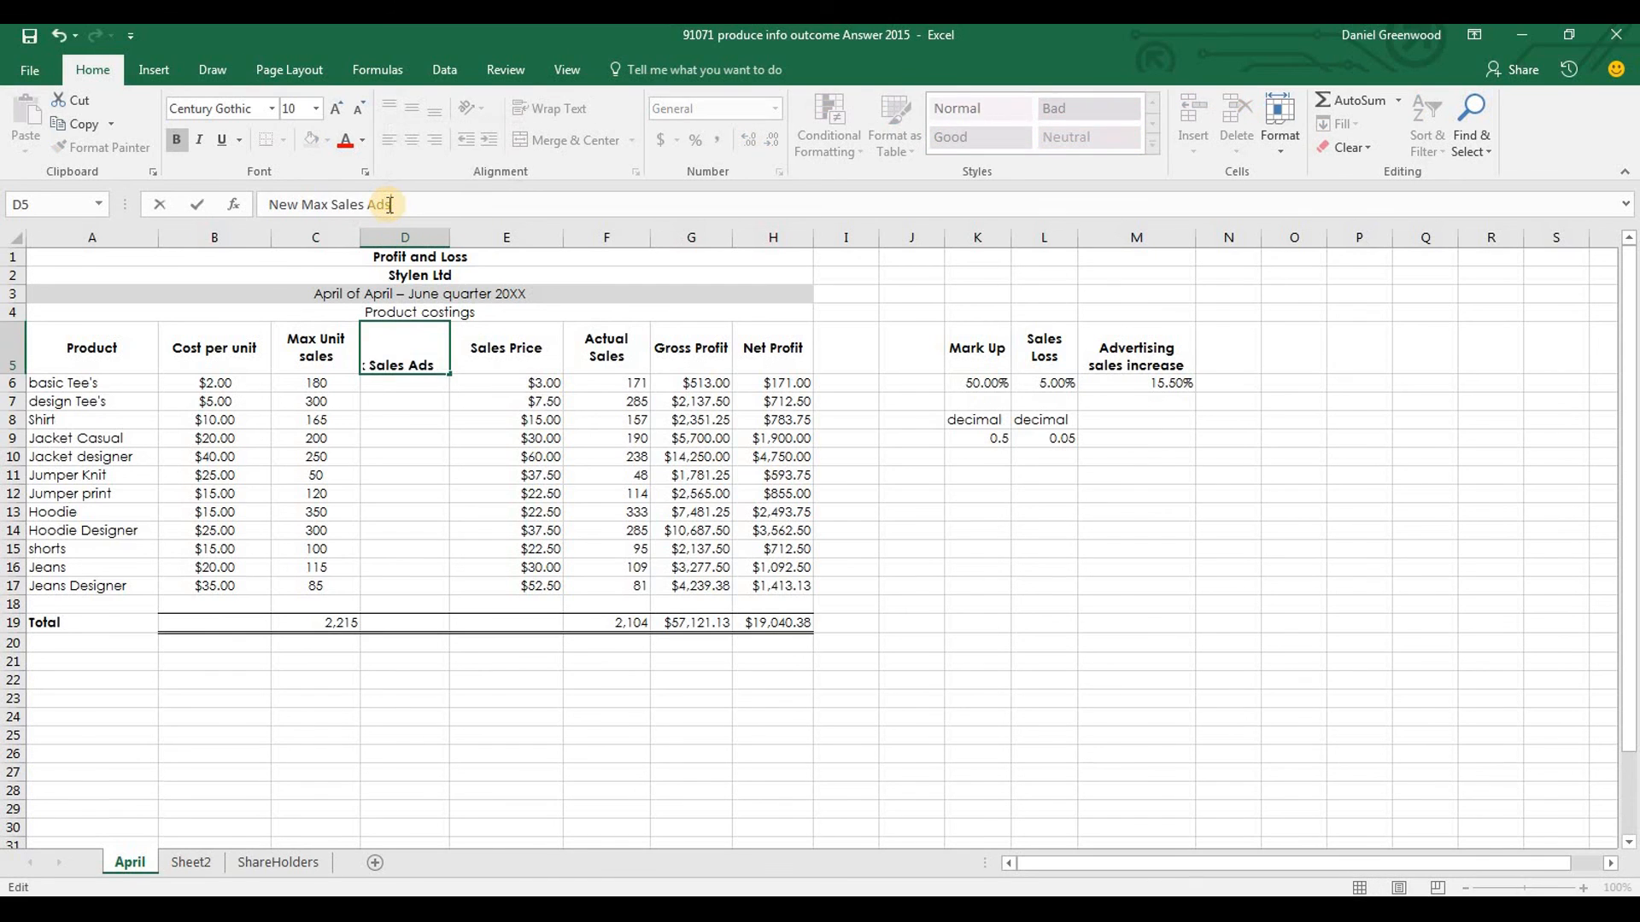
{"action": "key", "text": "Return"}
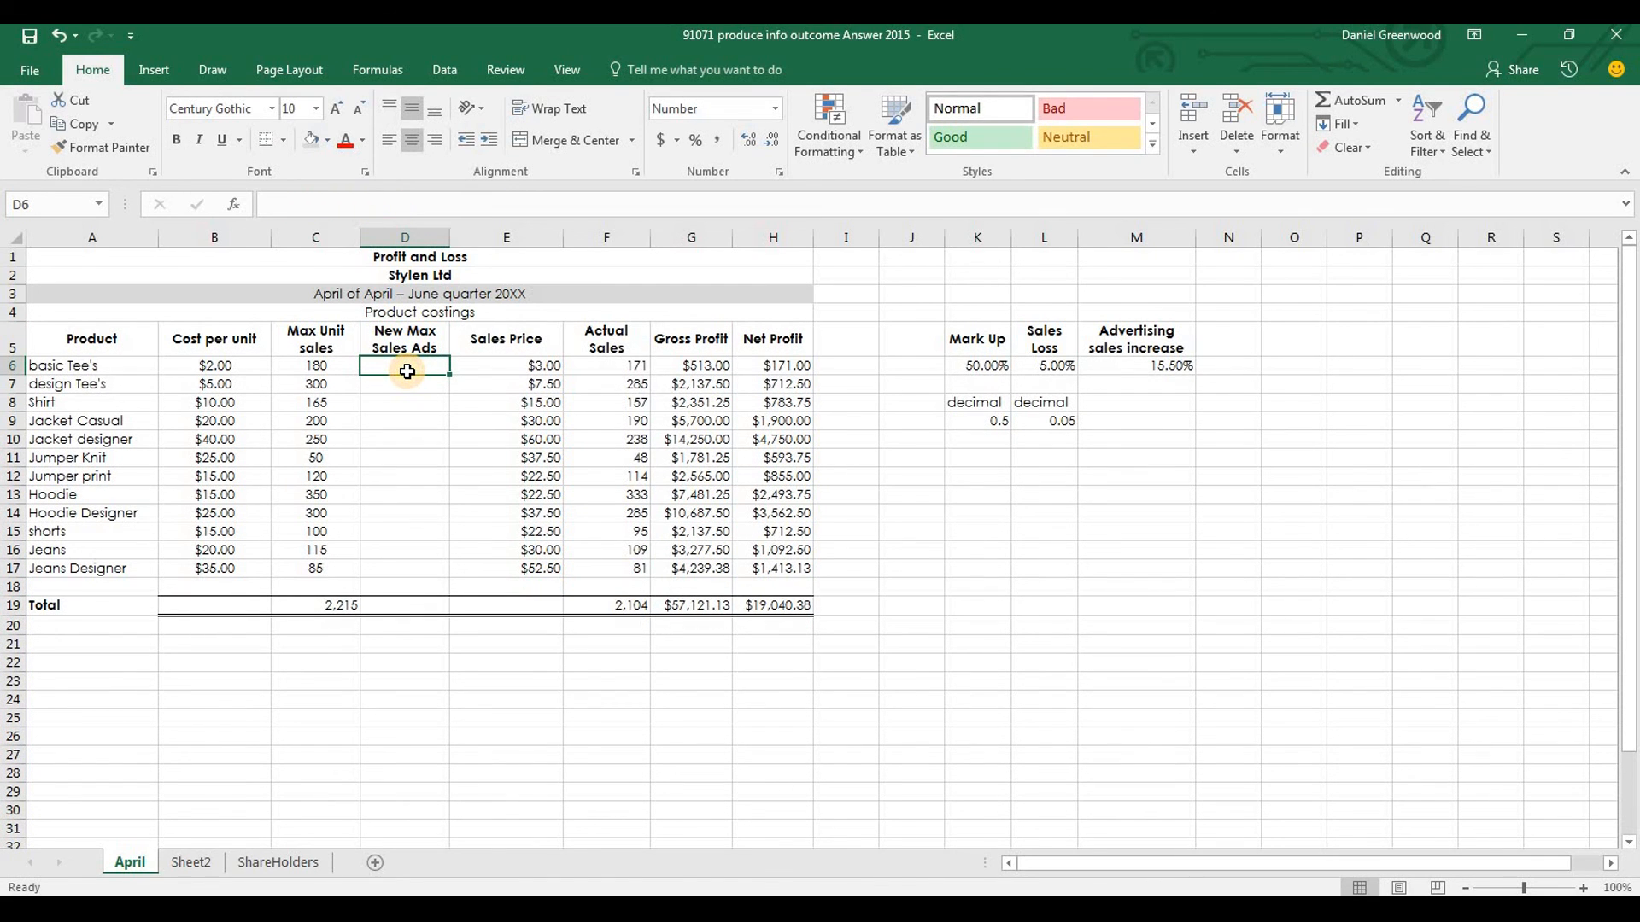
Enter =C6*(1+$M$6) in D6 and fill the formula down to D17 for all products
{"action": "type", "text": "="}
{"action": "key", "text": "Left"}
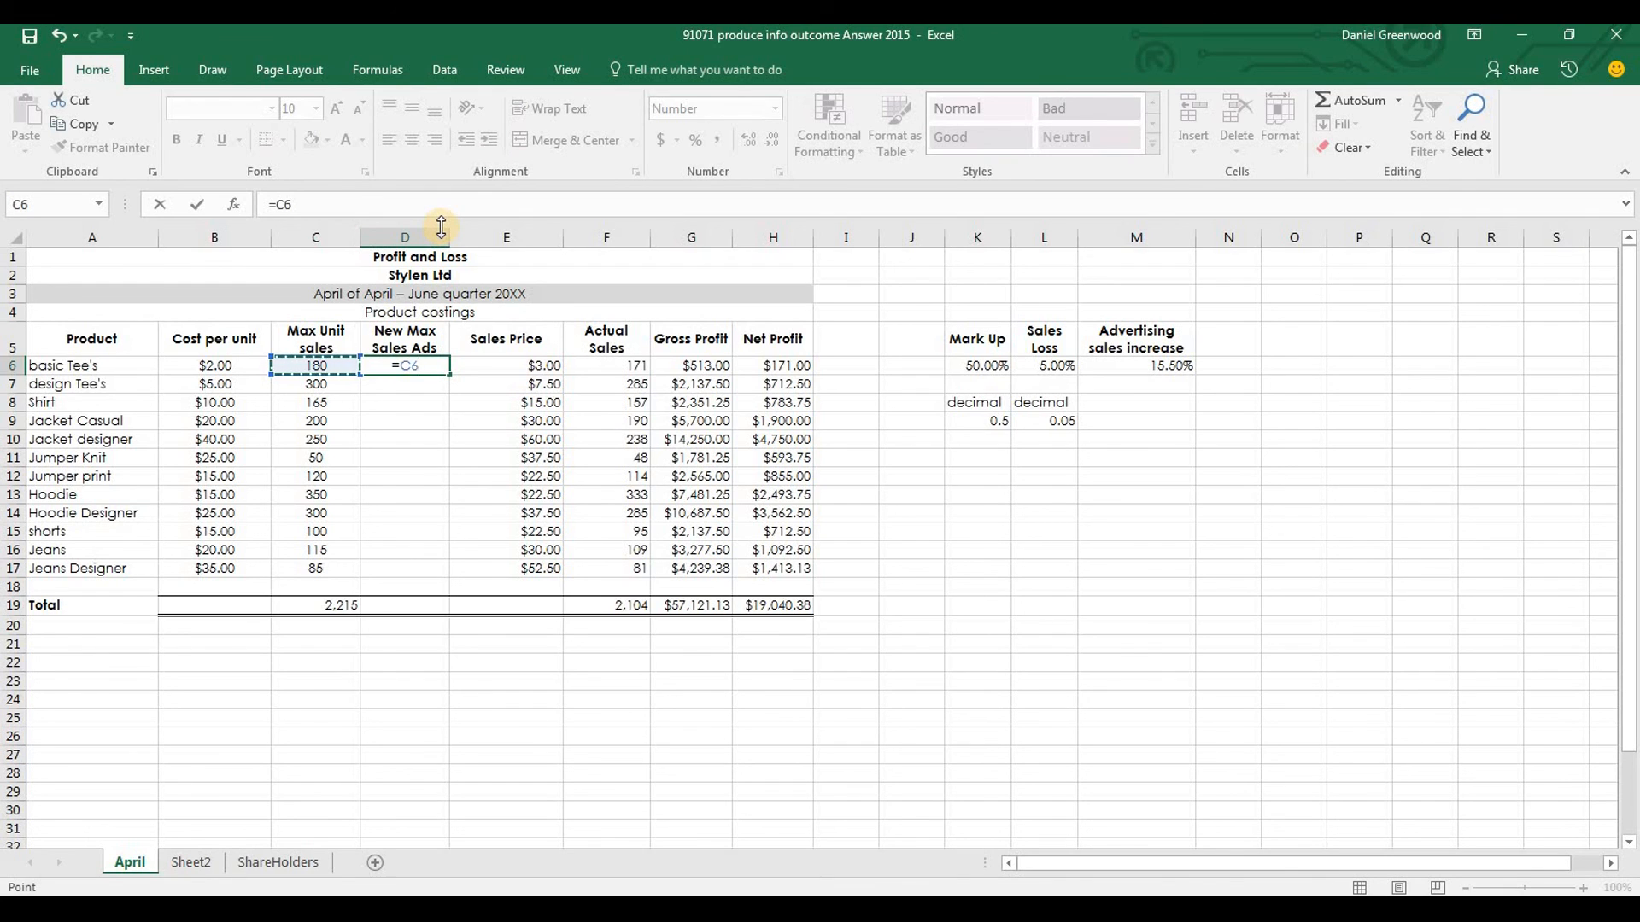
{"action": "type", "text": "*"}
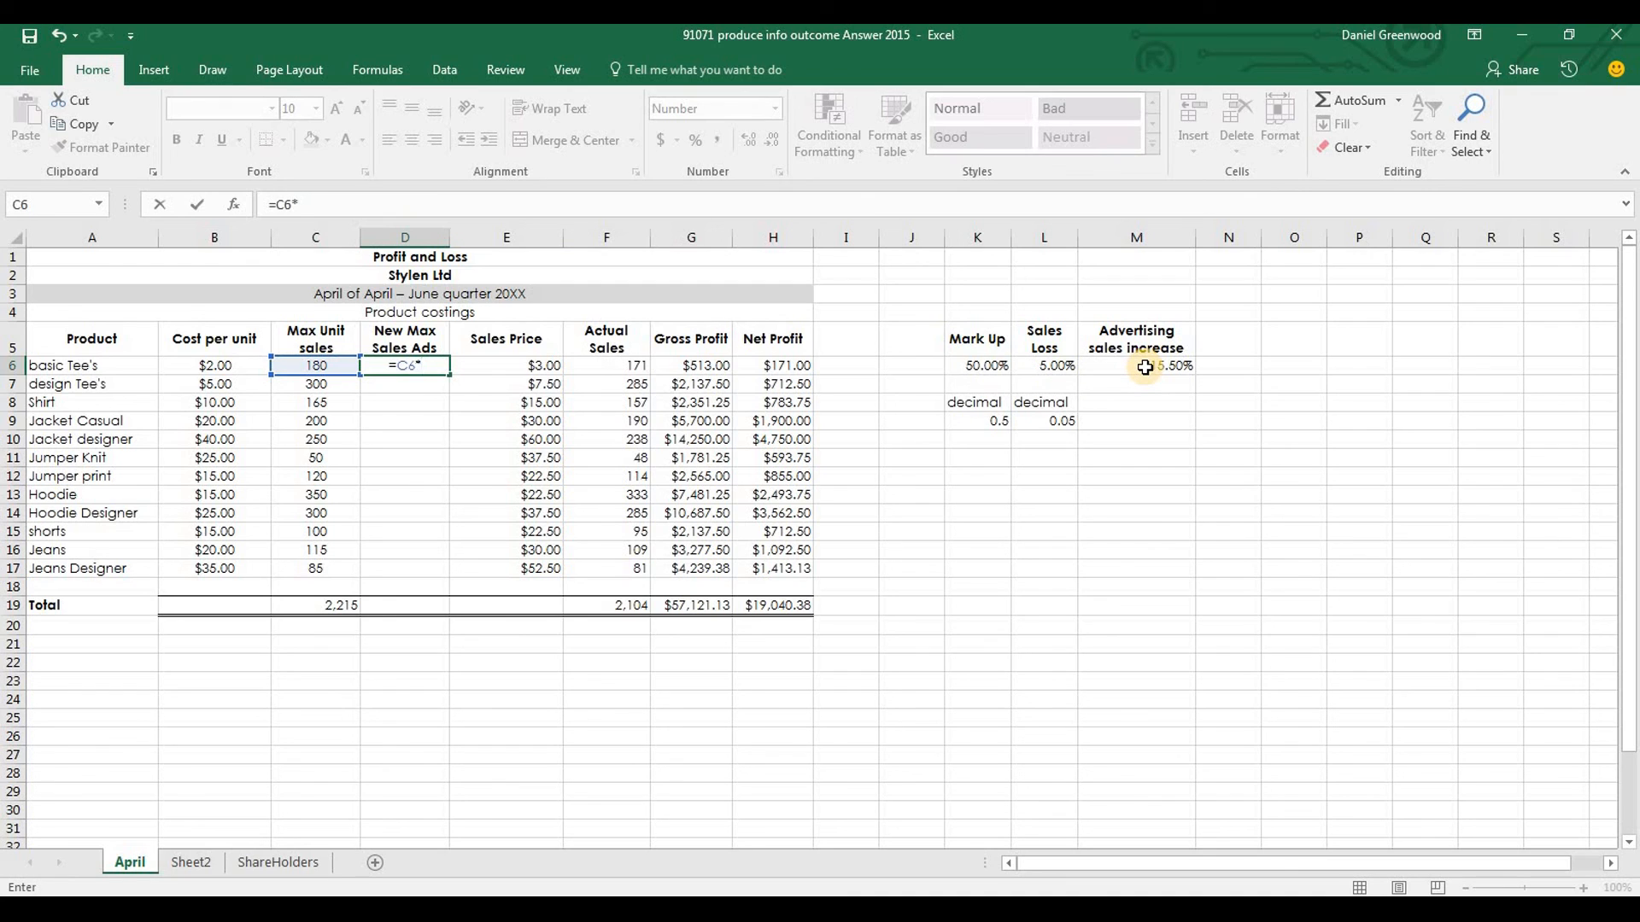
{"action": "left_click", "coordinate": [1176, 369]}
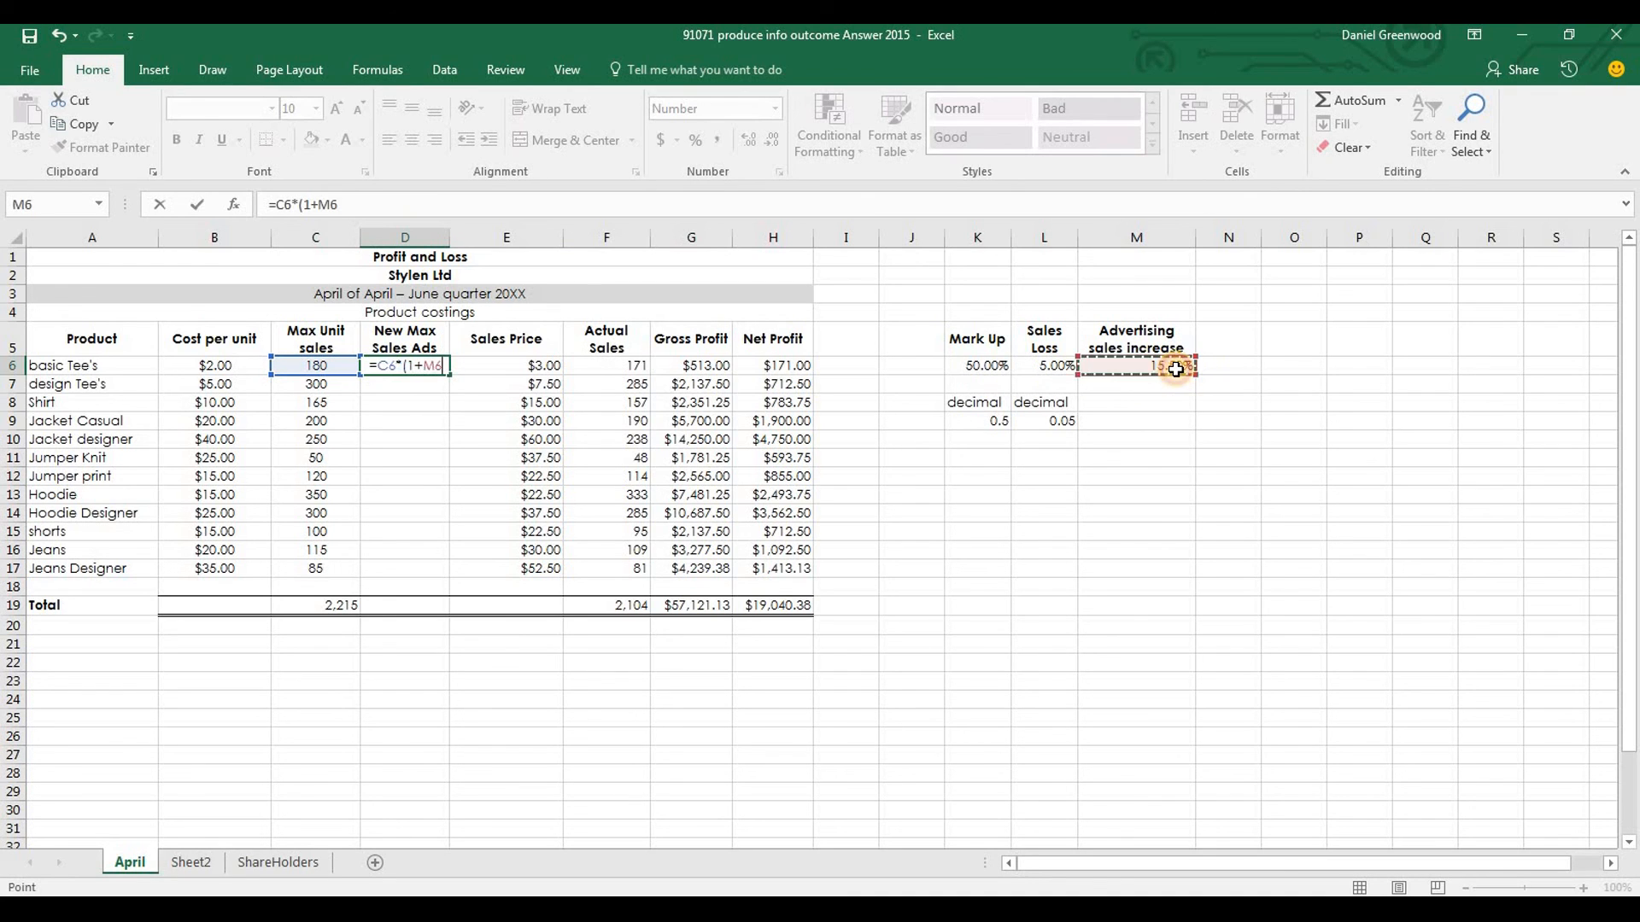
{"action": "key", "text": "F4"}
{"action": "type", "text": ")"}
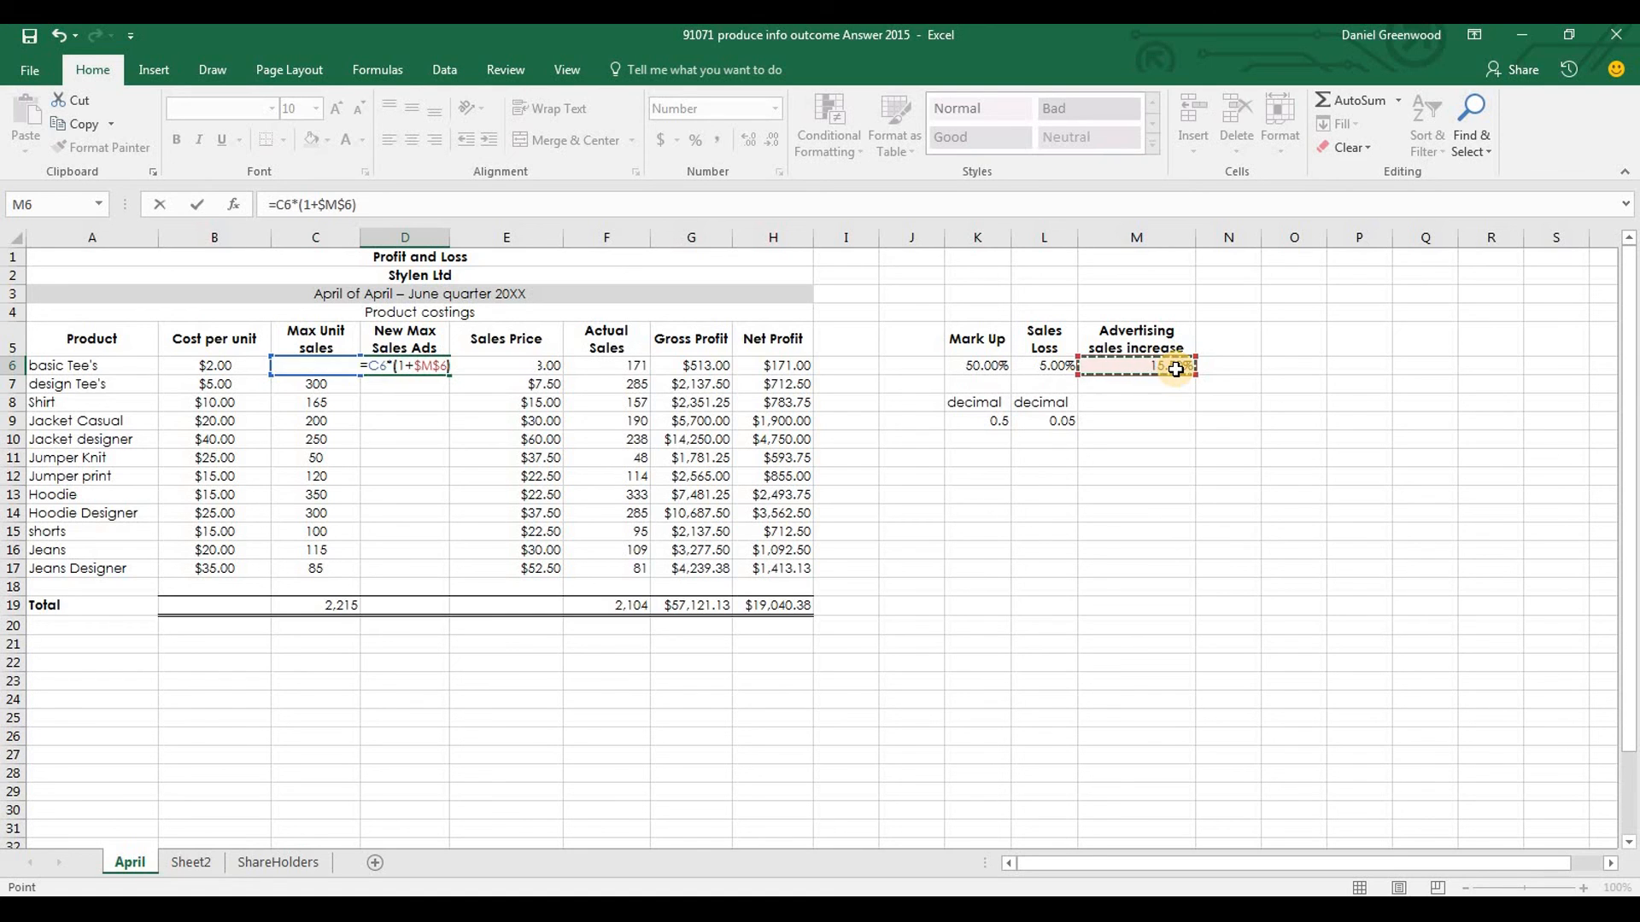
{"action": "key", "text": "Return"}
{"action": "left_click", "coordinate": [438, 366]}
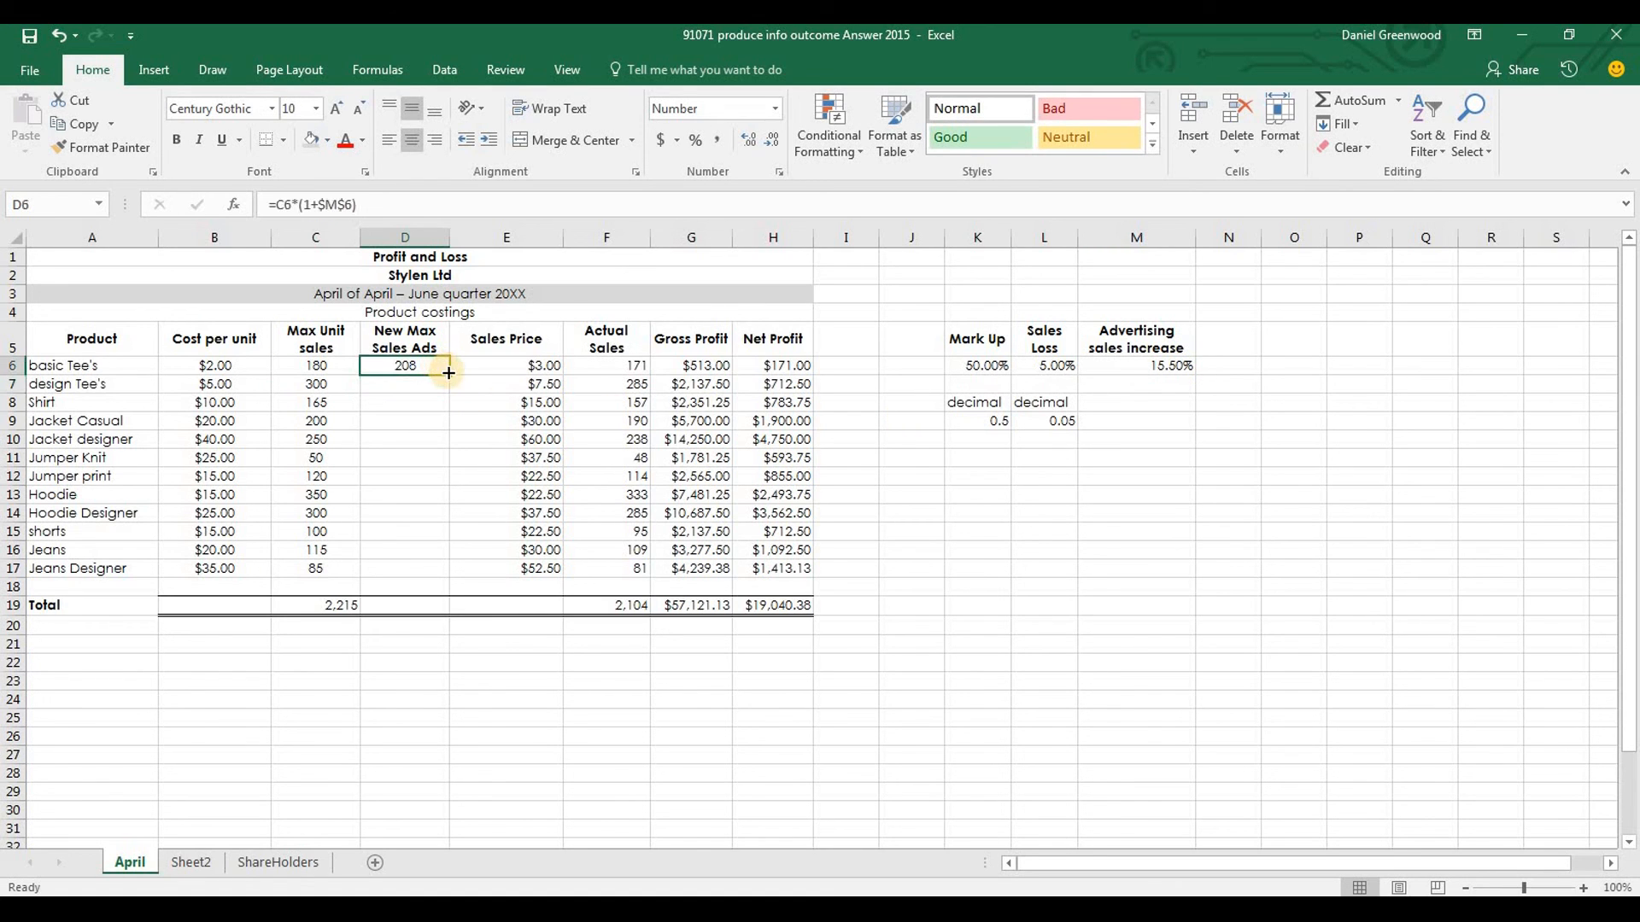
{"action": "left_click_drag", "start_coordinate": [449, 375], "coordinate": [430, 583]}
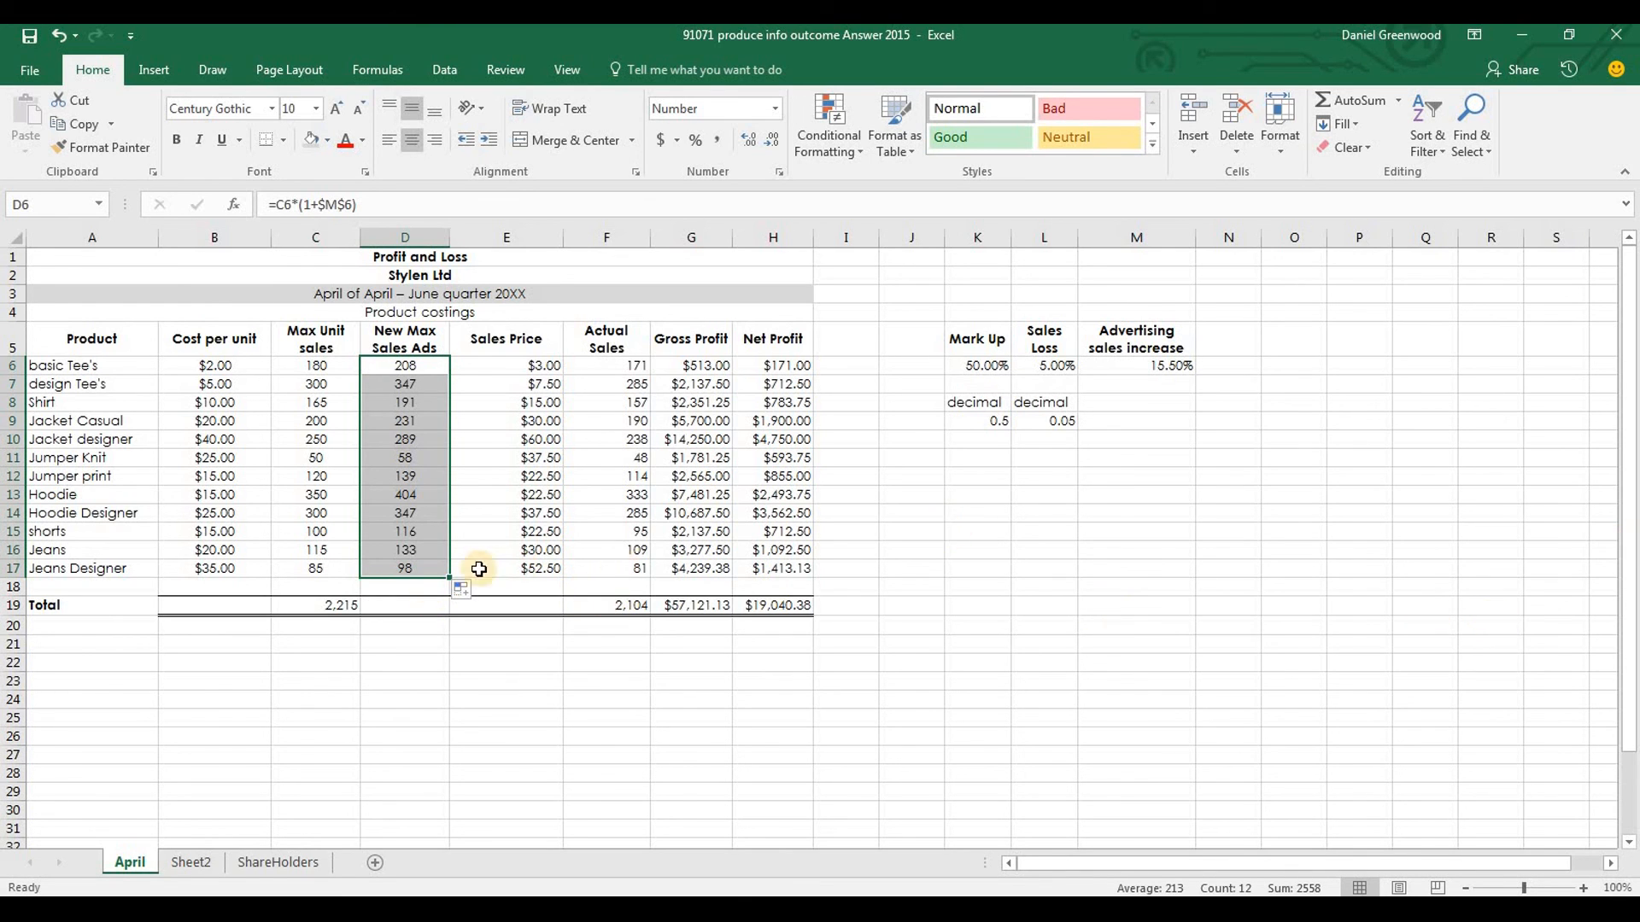
Change the Actual Sales formula in F6 to =D6*(1-$L$6) and fill it down to F17
{"action": "left_click", "coordinate": [616, 366]}
{"action": "left_click", "coordinate": [287, 204]}
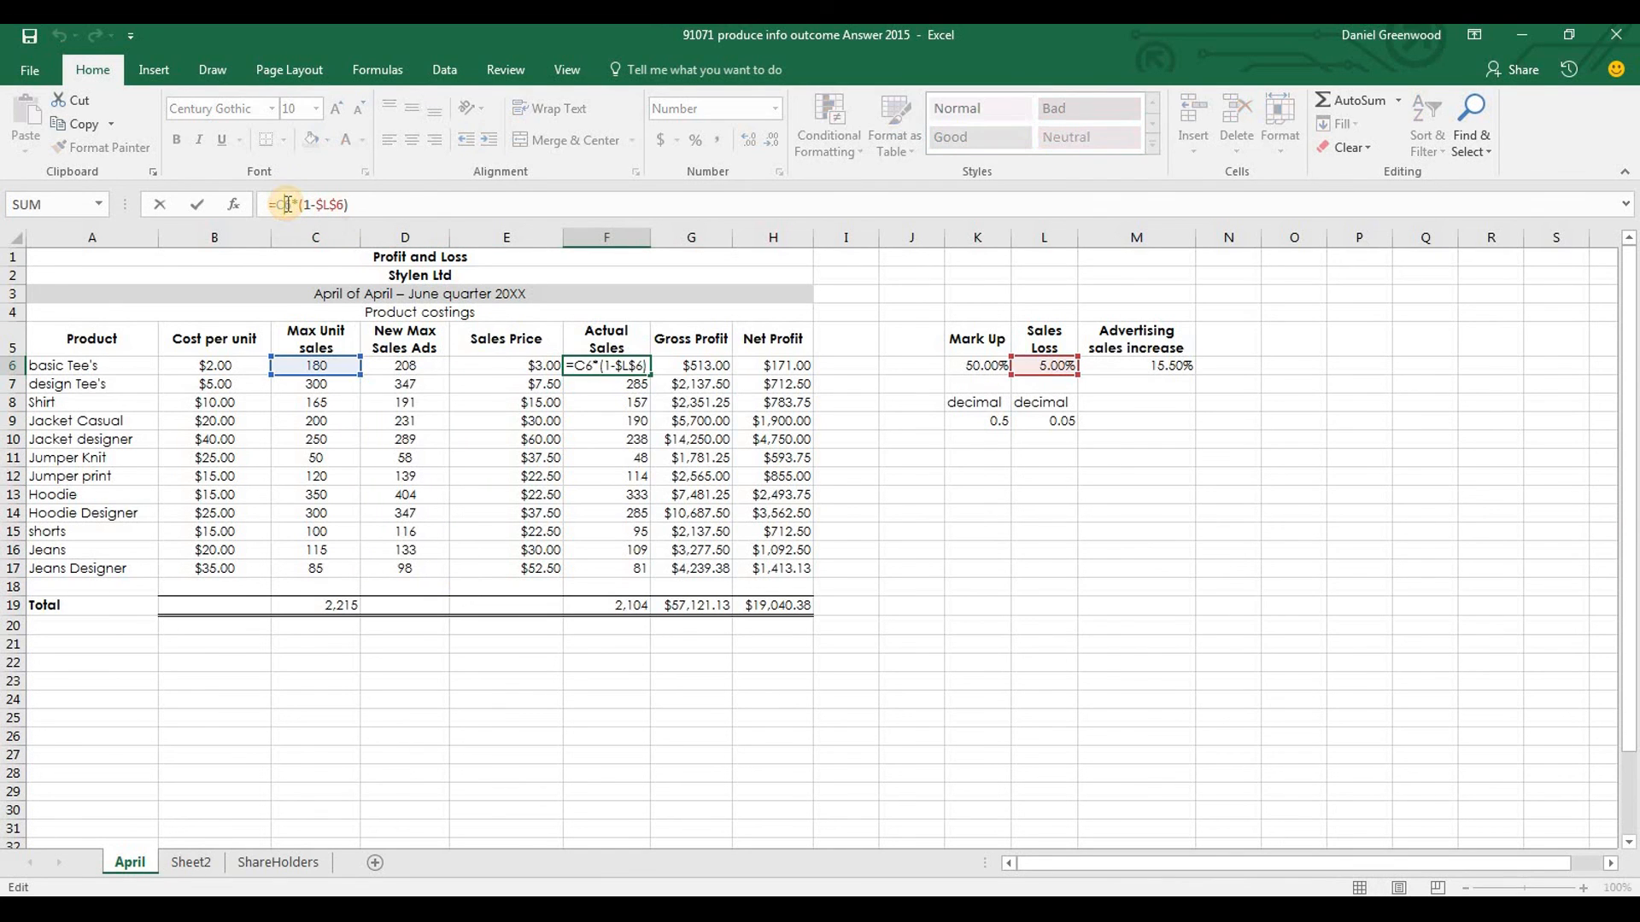
{"action": "double_click", "coordinate": [290, 204]}
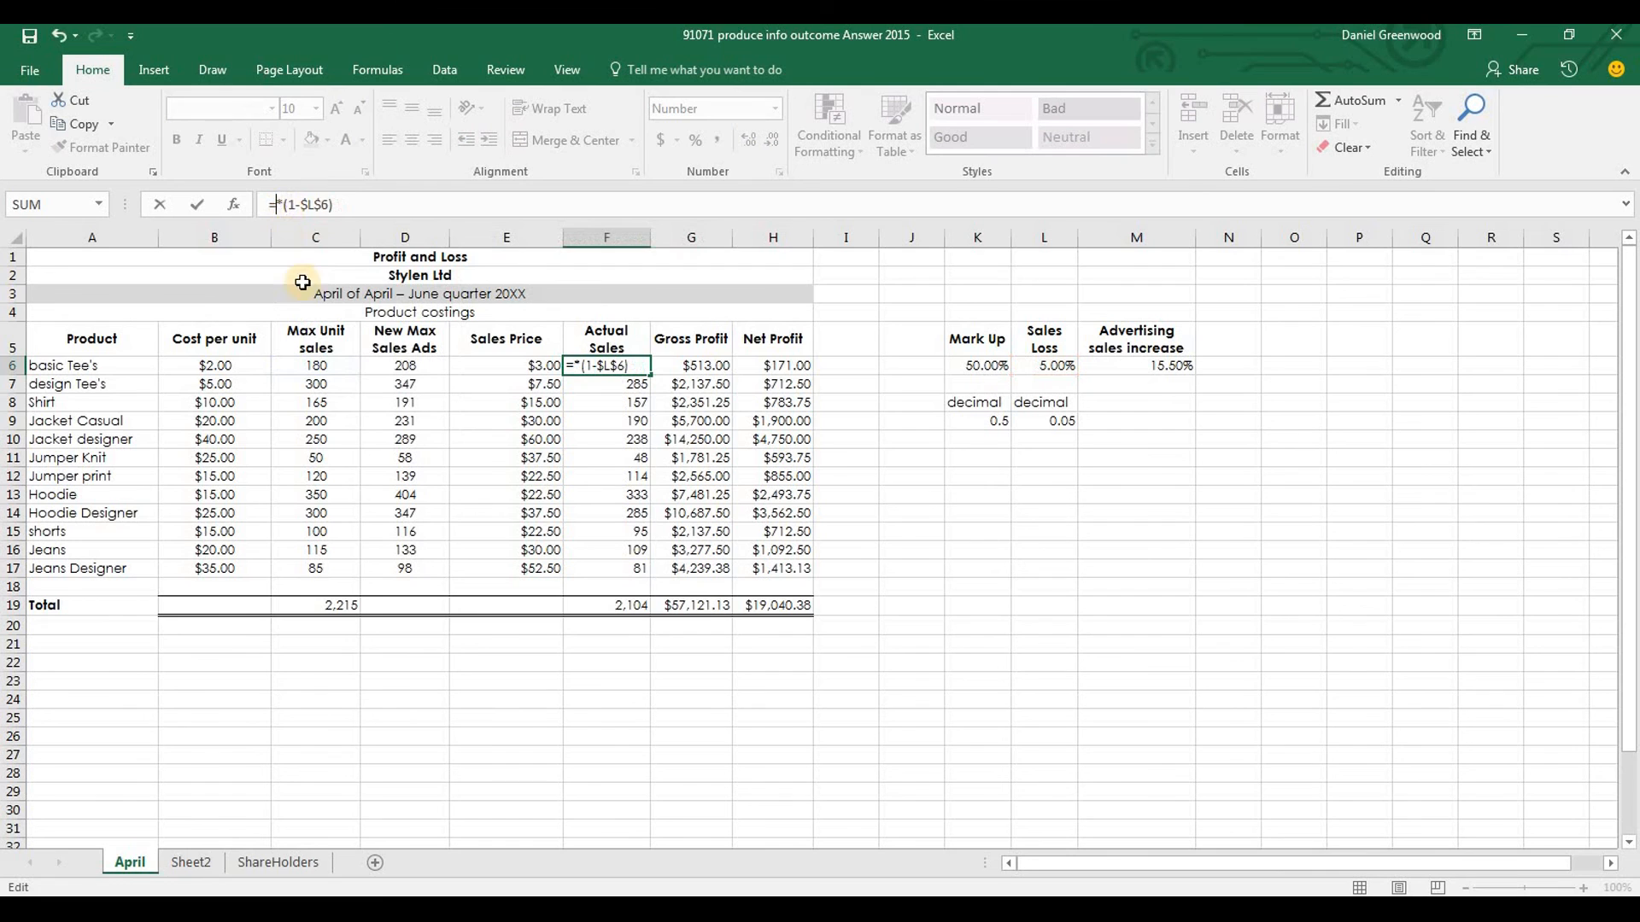
{"action": "left_click", "coordinate": [400, 368]}
{"action": "key", "text": "Return"}
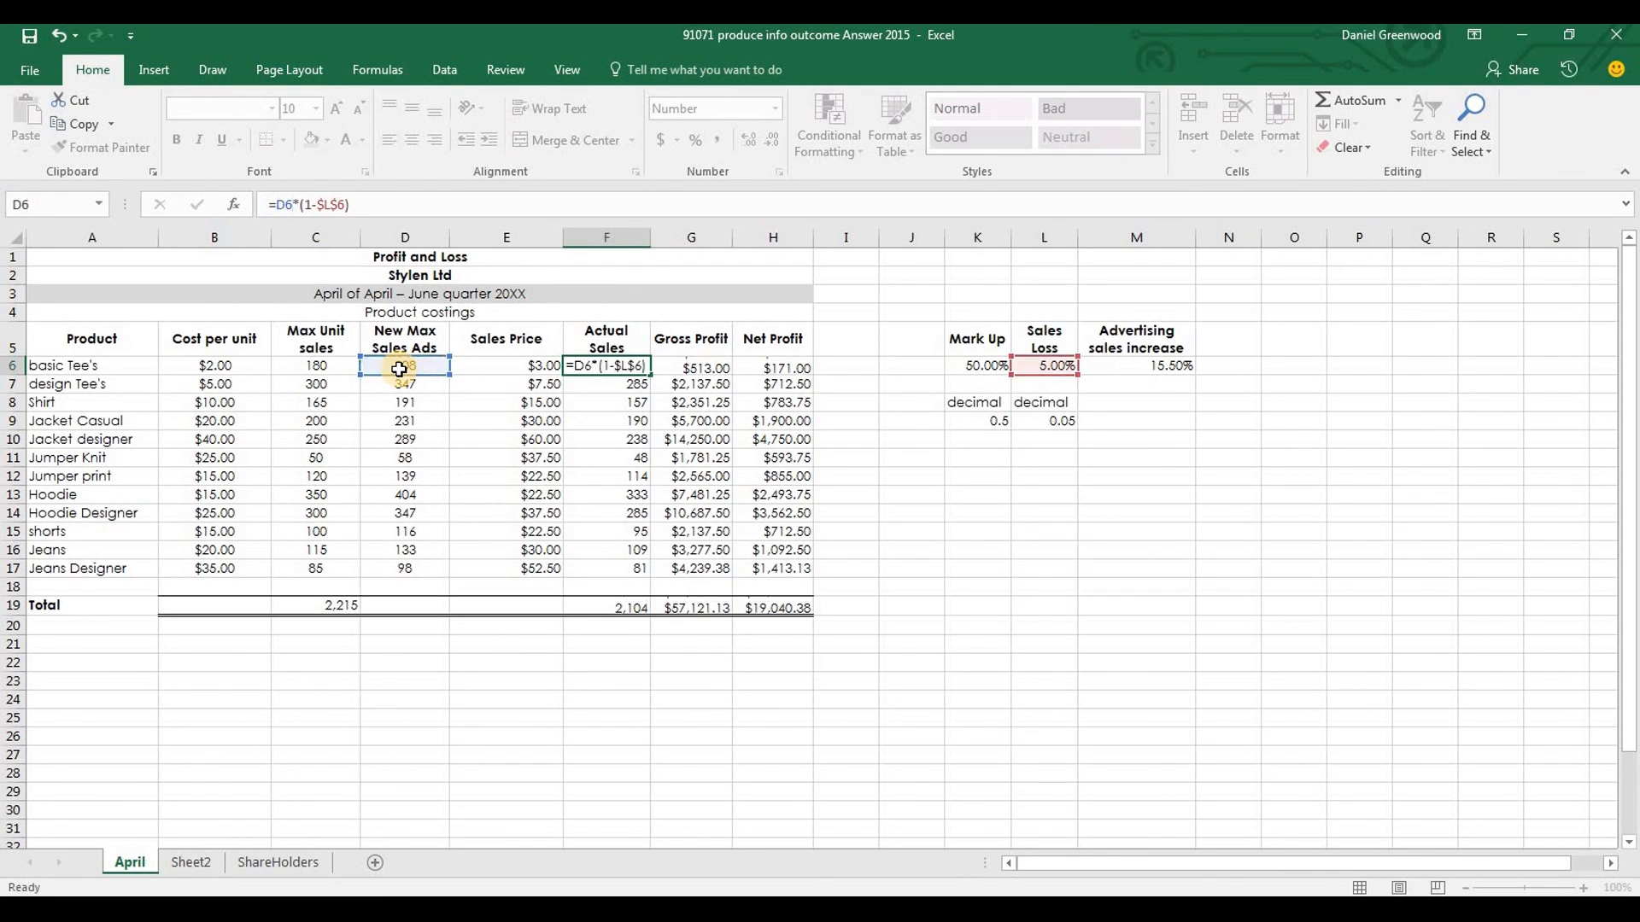
{"action": "left_click", "coordinate": [642, 367]}
{"action": "left_click_drag", "start_coordinate": [649, 373], "coordinate": [642, 555]}
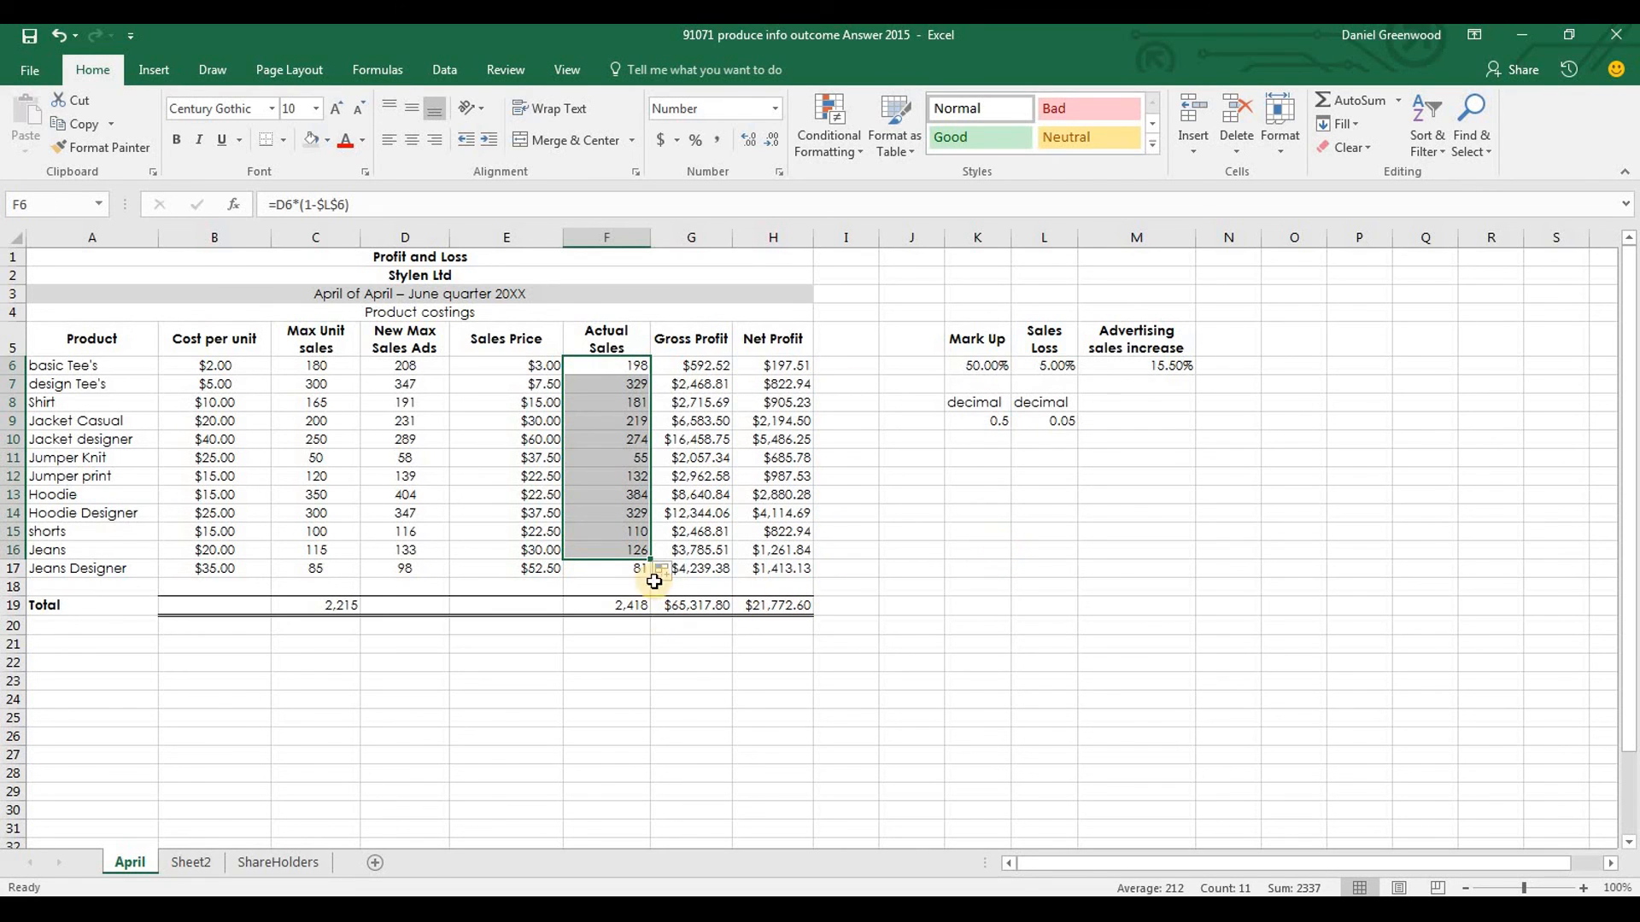
{"action": "left_click_drag", "start_coordinate": [649, 559], "coordinate": [647, 578]}
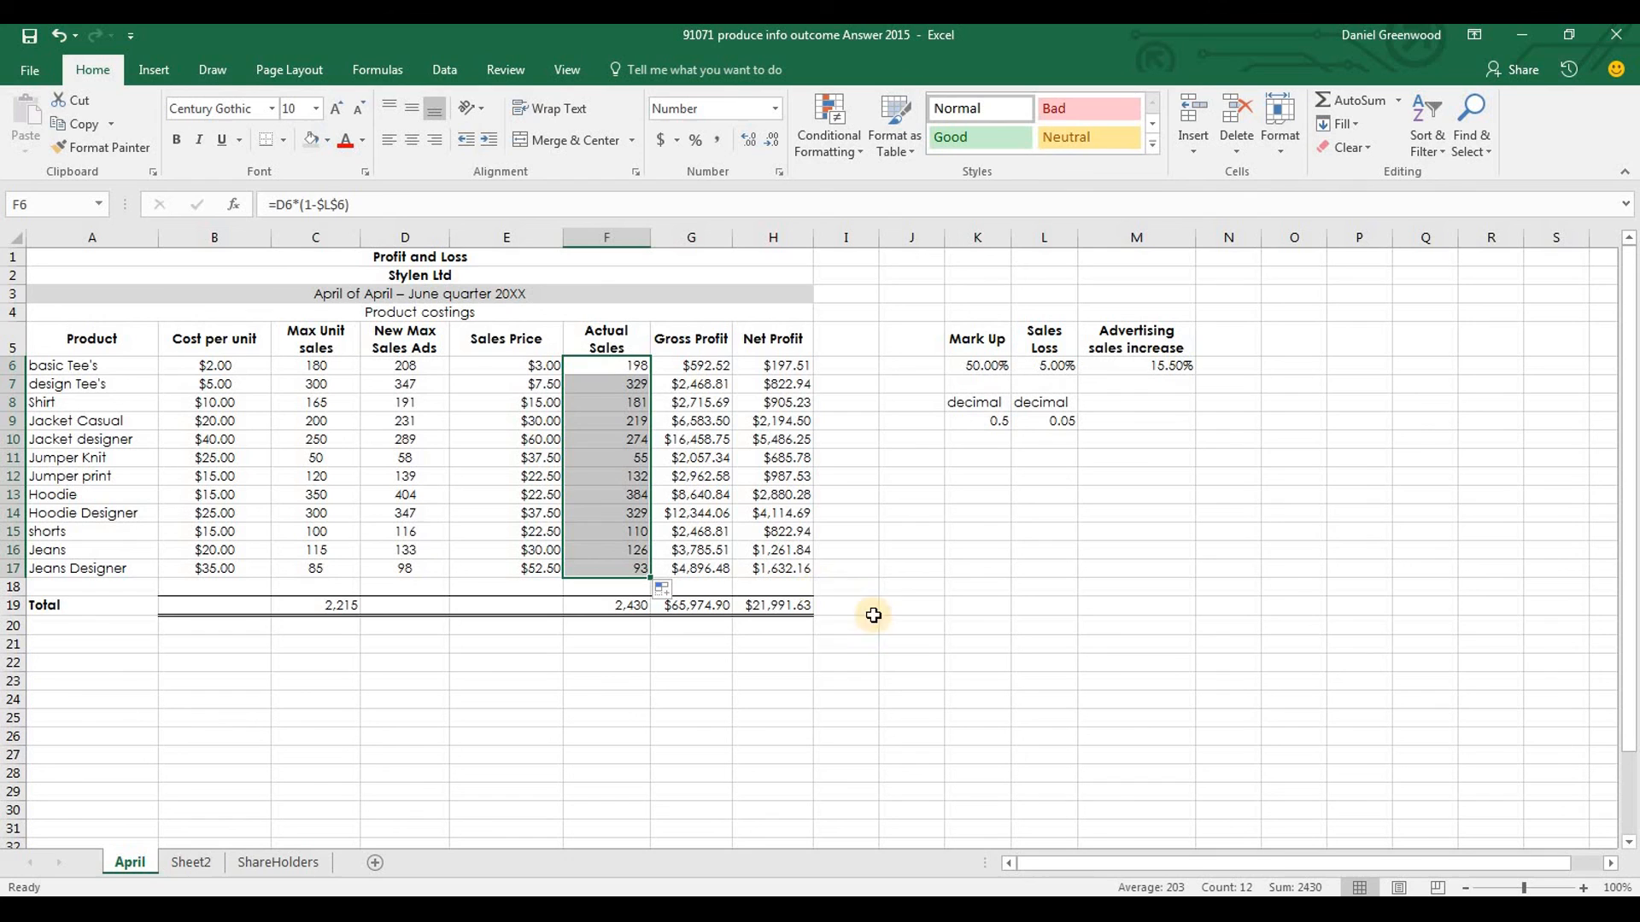